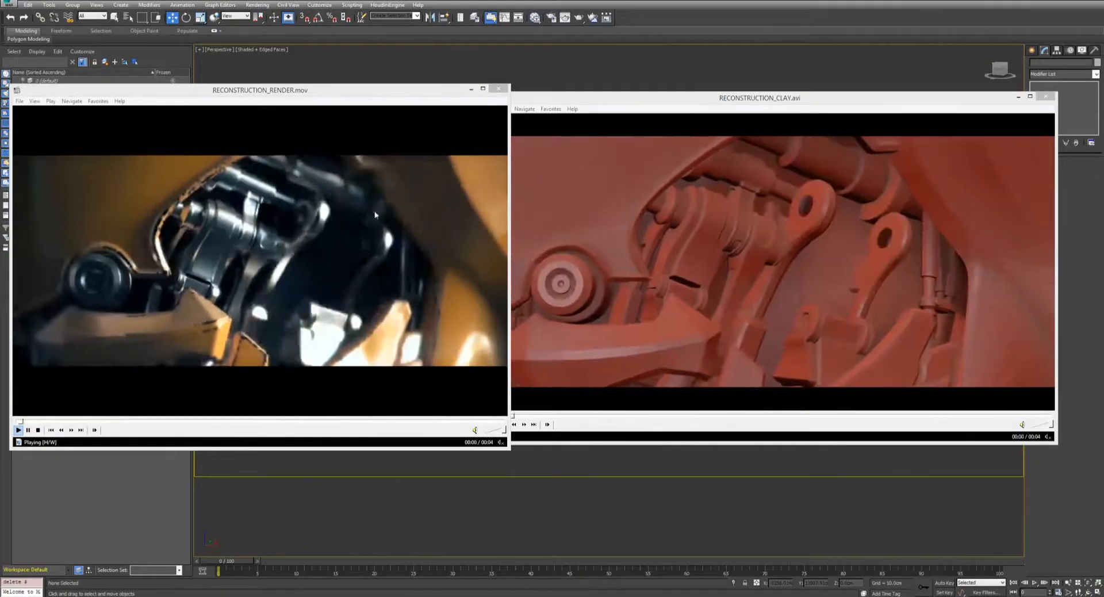
Close the RECONSTRUCTION_RENDER and RECONSTRUCTION_CLAY reference video windows.
left_click(498, 91)
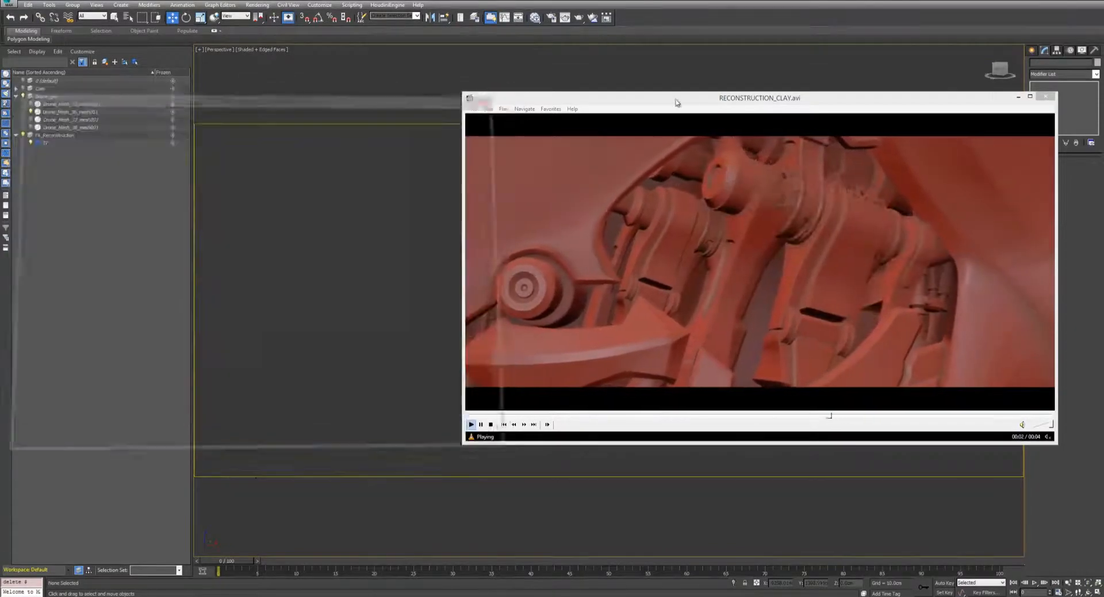
left_click_drag(678, 101, 470, 138)
left_click(838, 133)
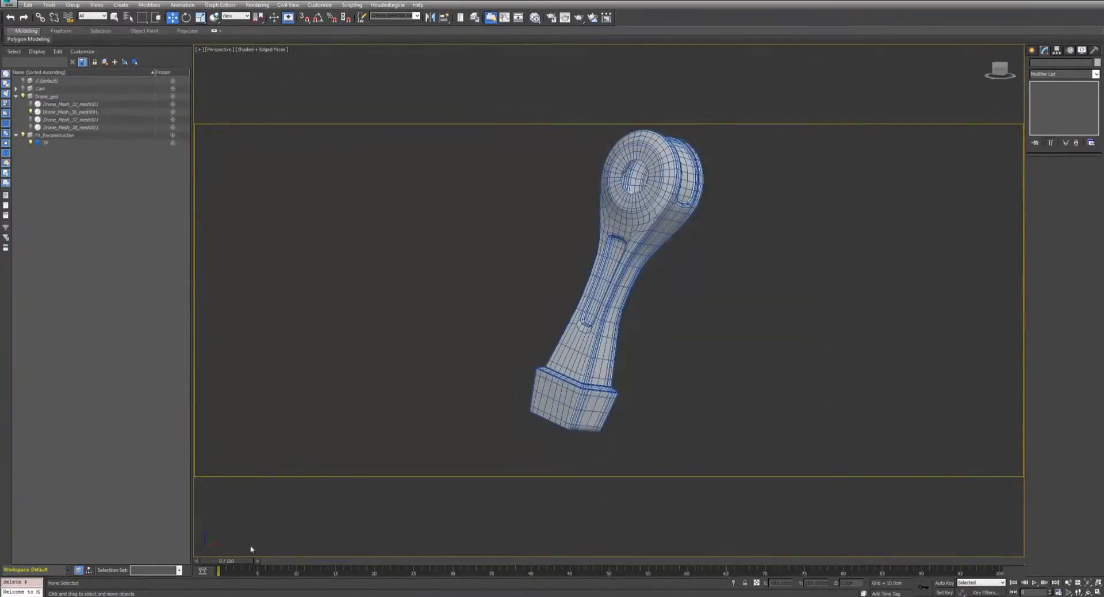
Create a Thinking particle object in the TP layer of FX_Reconstruction and place it at the world origin.
left_click(653, 230)
left_click(147, 197)
left_click(59, 143)
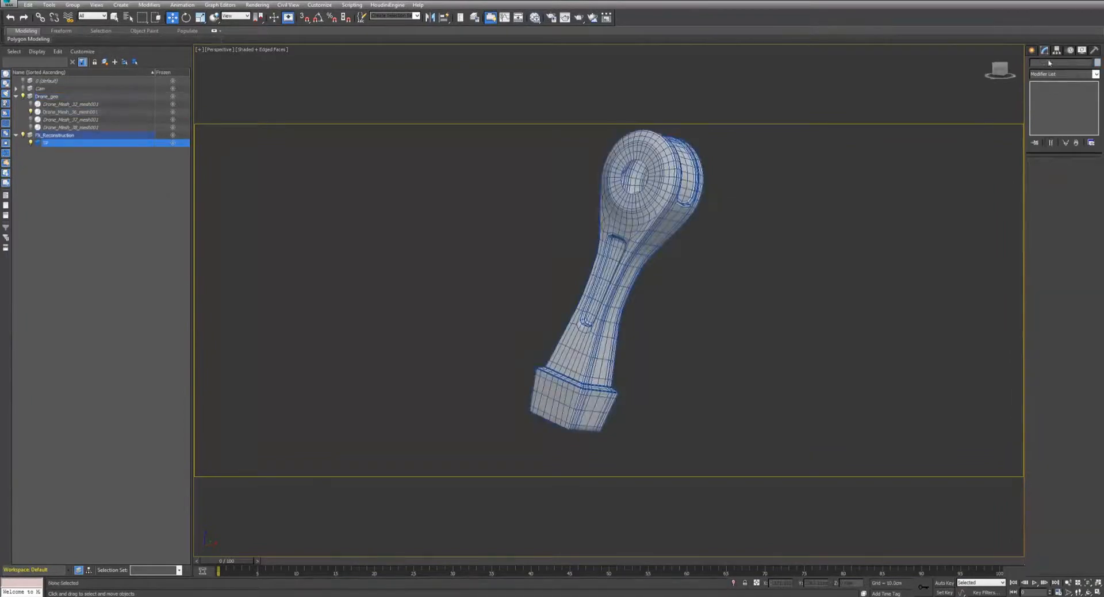
left_click(1032, 50)
left_click(1085, 133)
left_click(391, 334)
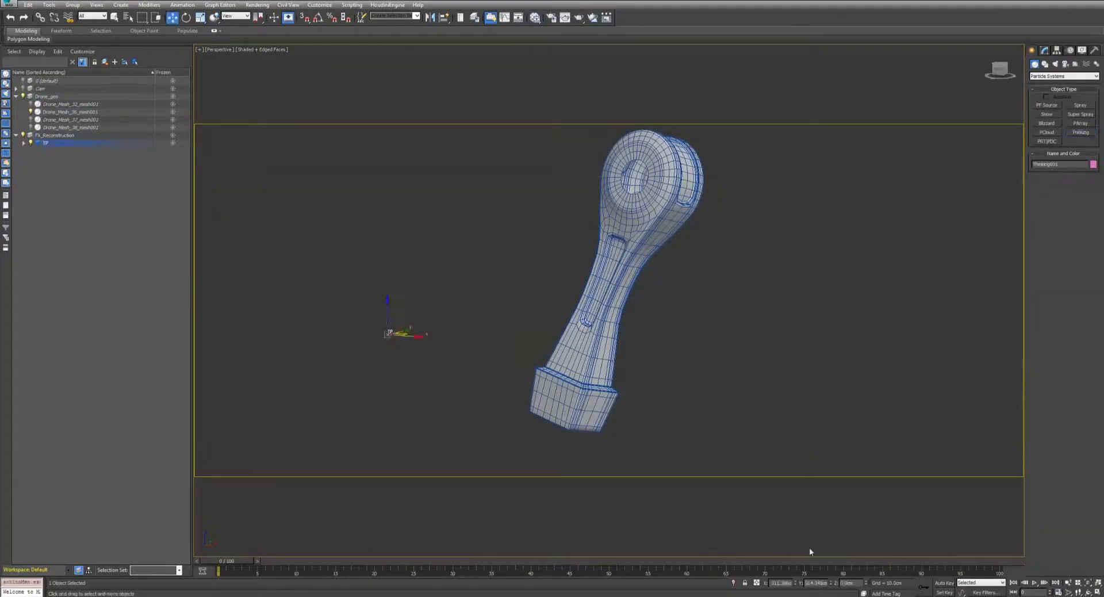
right_click(796, 585)
Open the Thinking object's properties, then add a particle group under All and a dynamic set under MasterDynamic.
left_click(1045, 51)
left_click(1063, 174)
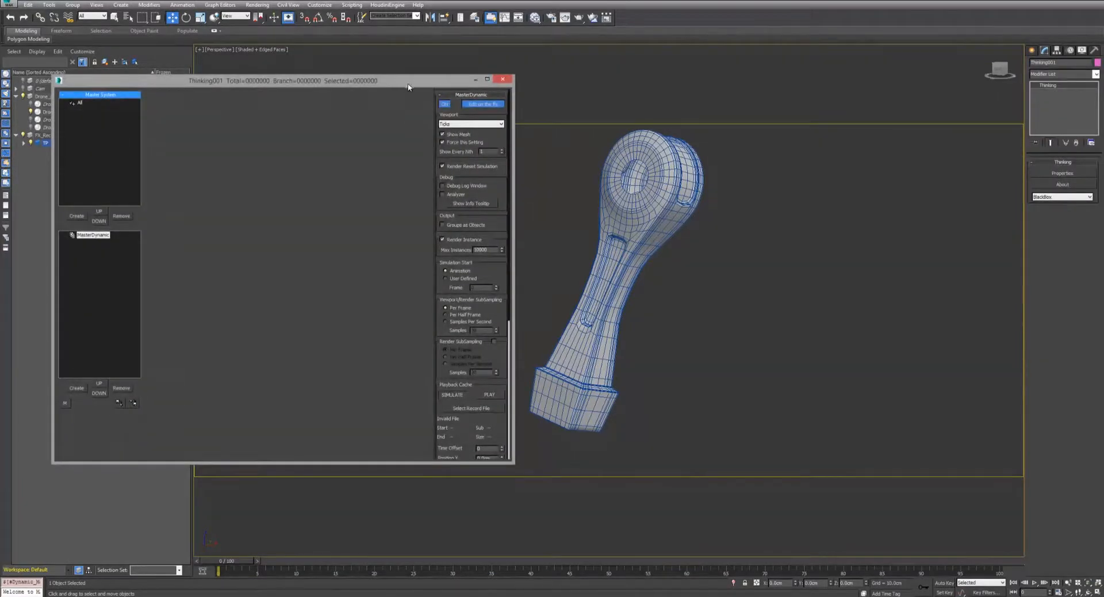
left_click_drag(408, 86, 455, 90)
left_click(124, 108)
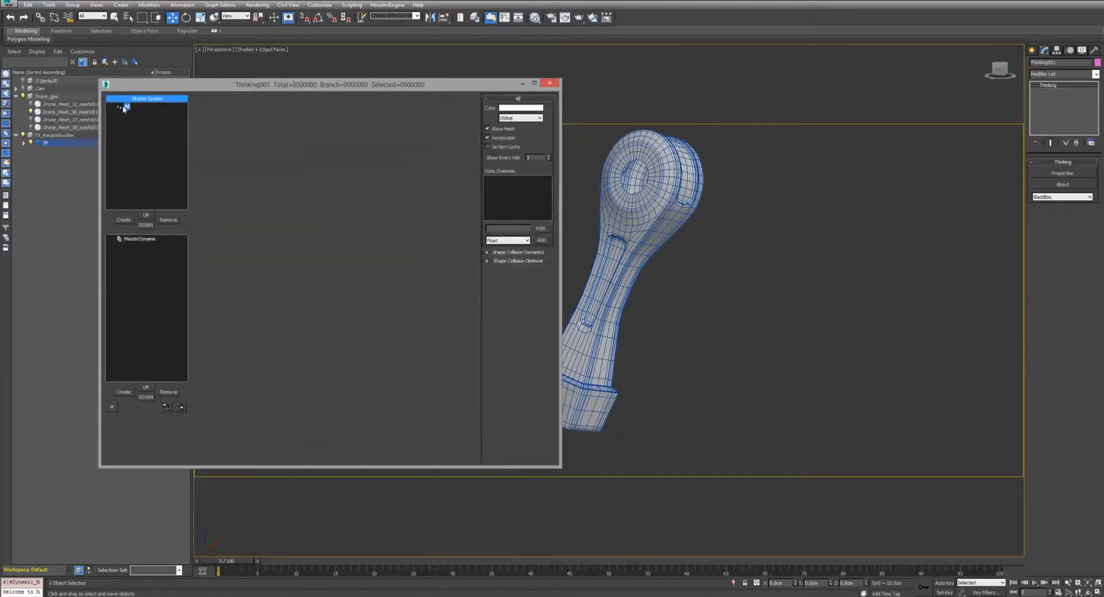
left_click(119, 222)
left_click(126, 240)
left_click(124, 392)
left_click(142, 247)
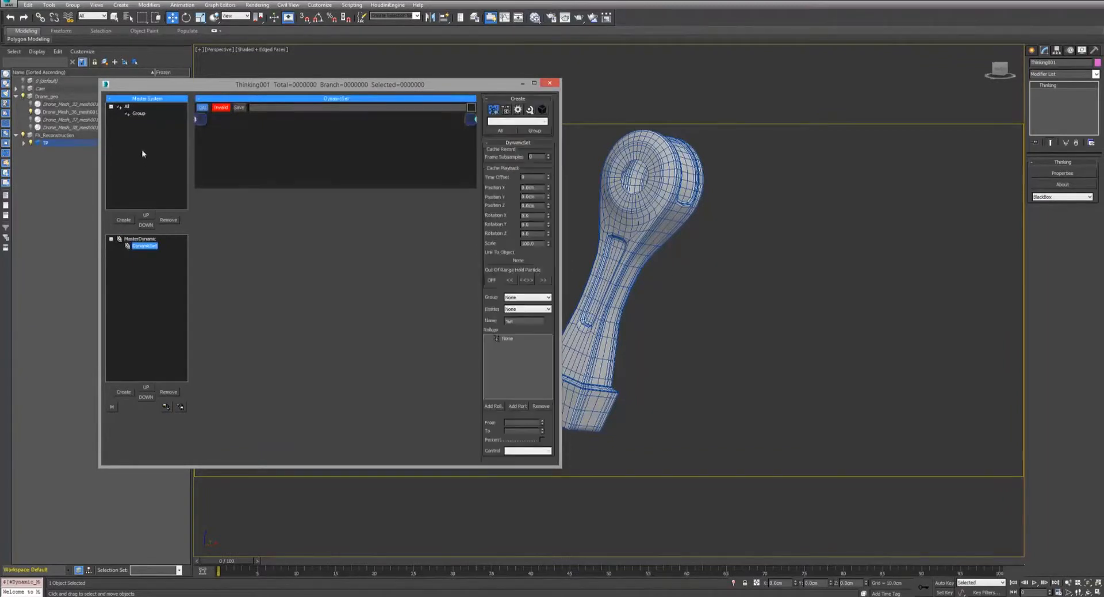
Rename both the new particle group and the new dynamic set as Reconstruction.
left_click(139, 114)
left_click(140, 113)
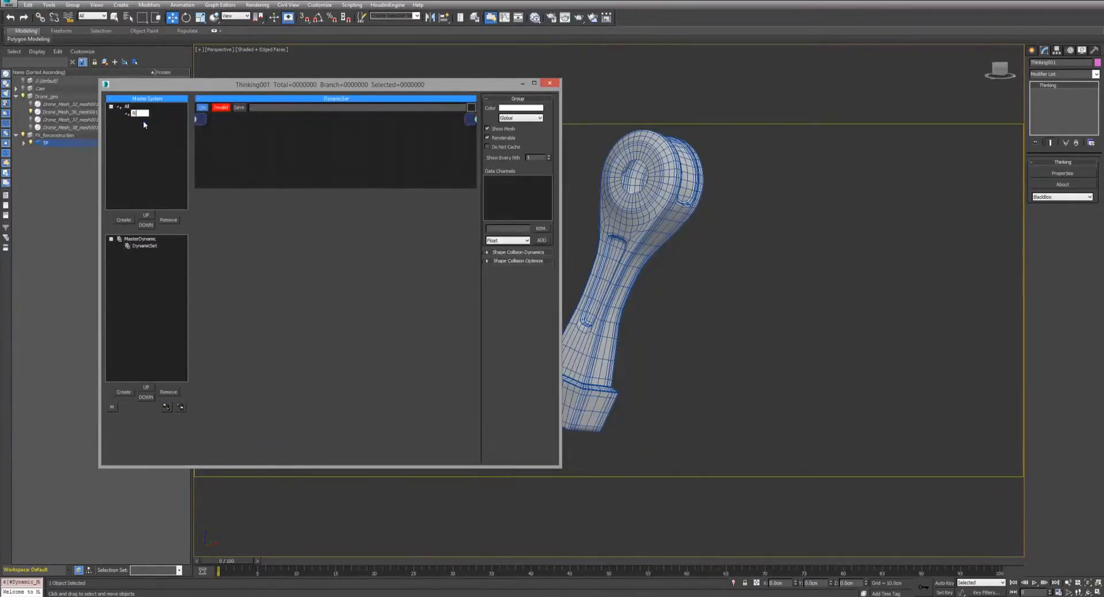
type("Reconstruction")
key("Return")
left_click(144, 247)
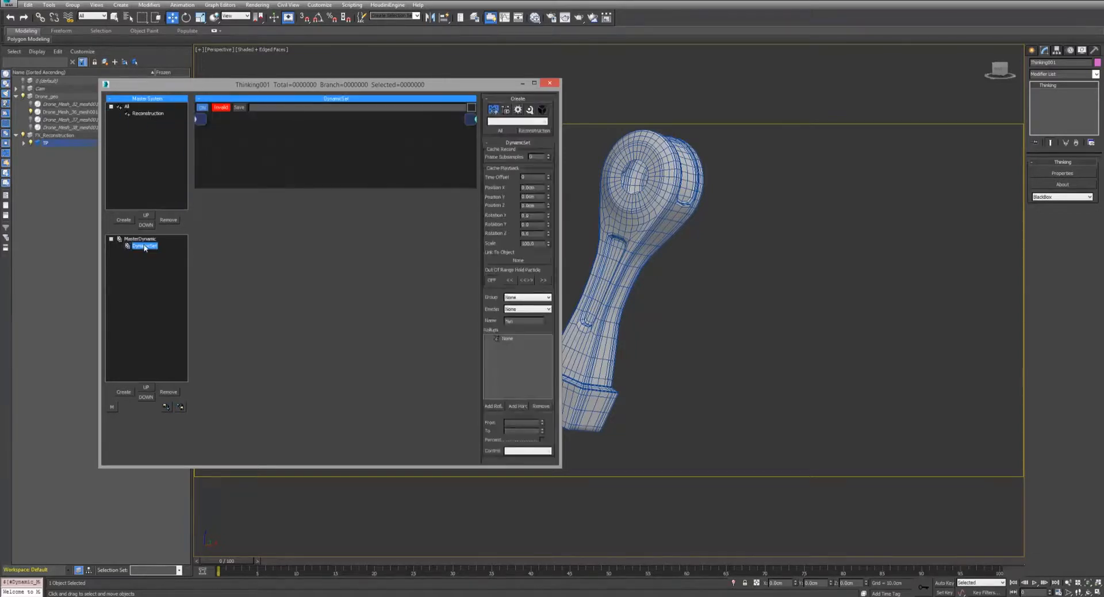
left_click(147, 246)
type("Reconstruction")
key("Return")
Add a dynamic set named O2P under the Reconstruction dynamic set and place an ObjToParticle operator in it.
left_click_drag(328, 87, 276, 90)
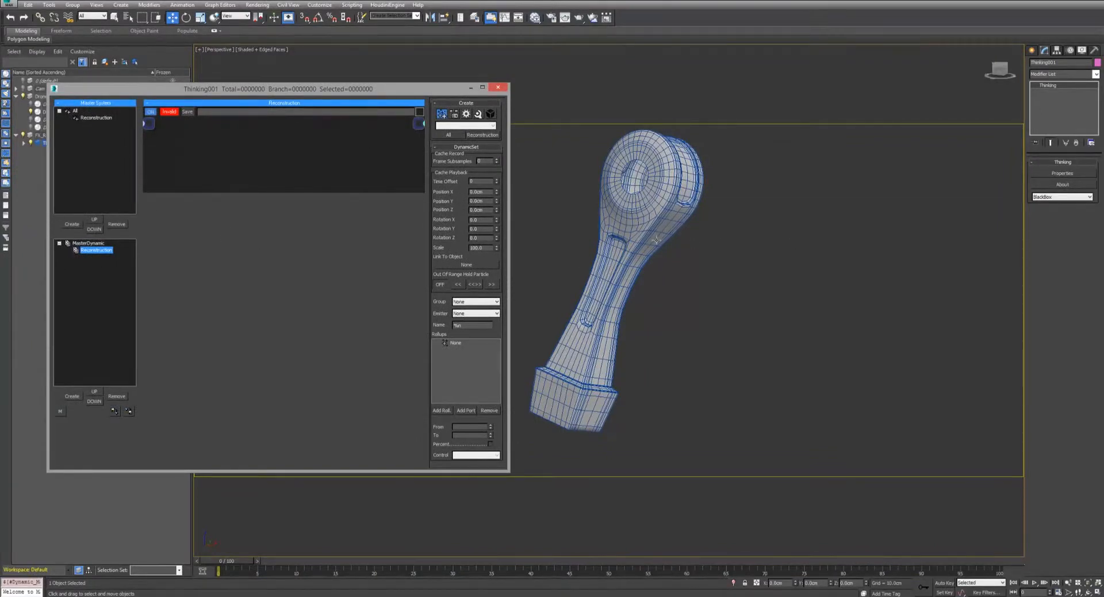
left_click_drag(131, 91, 169, 90)
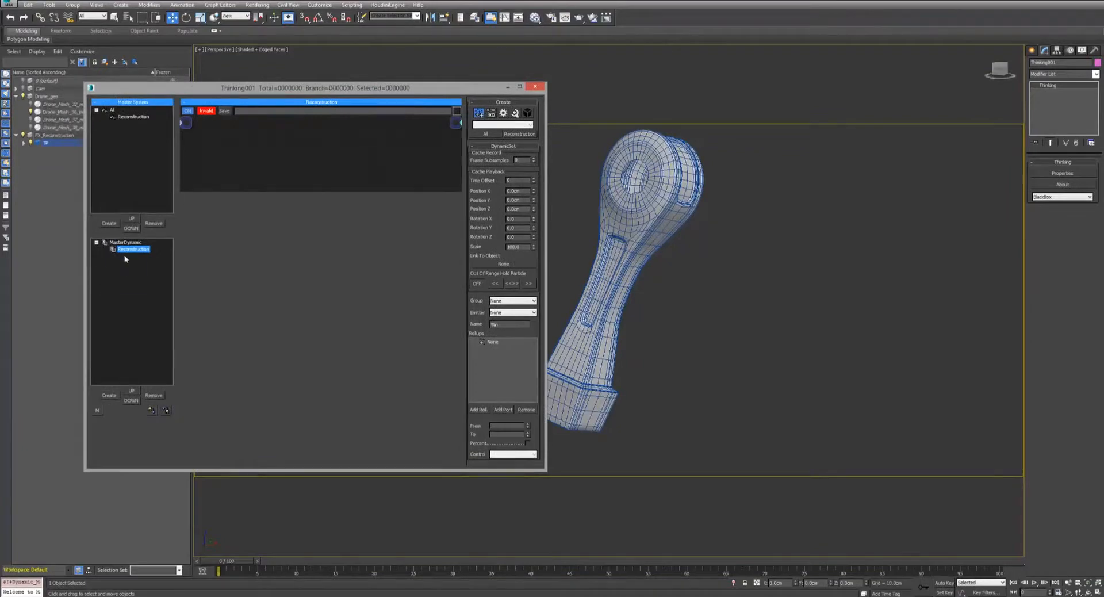
left_click(110, 396)
type("DSP")
key("Return")
right_click(266, 134)
type("obj")
key("Return")
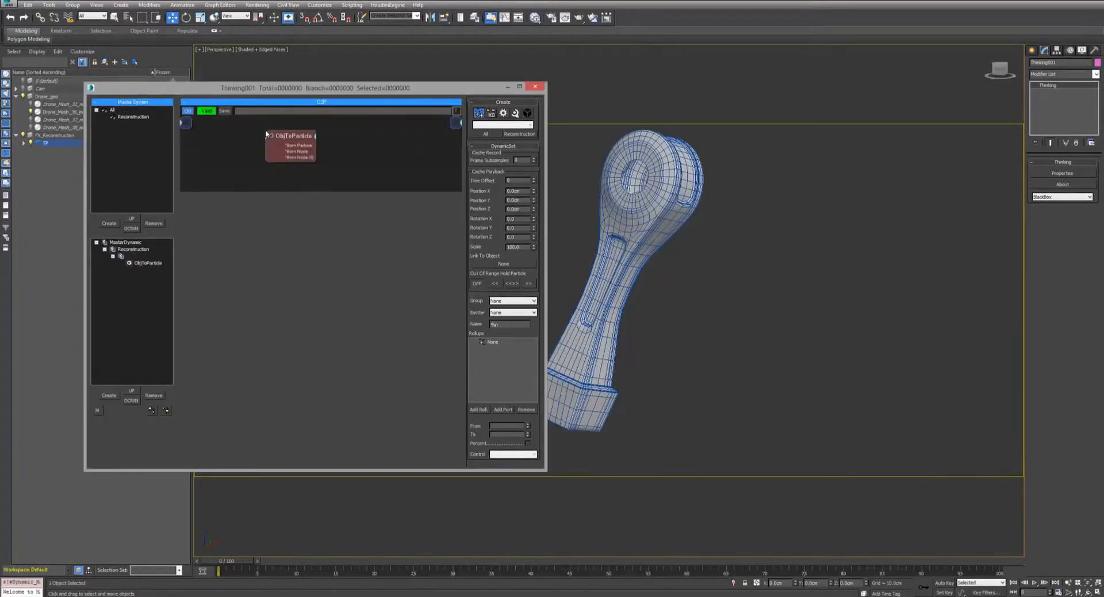
mouse_move(290, 138)
left_mouse_down()
mouse_move(270, 138)
mouse_move(298, 144)
left_mouse_up()
Pick the drone arm mesh as the ObjToParticle source and hide the original geometry.
left_click(478, 206)
left_click(685, 189)
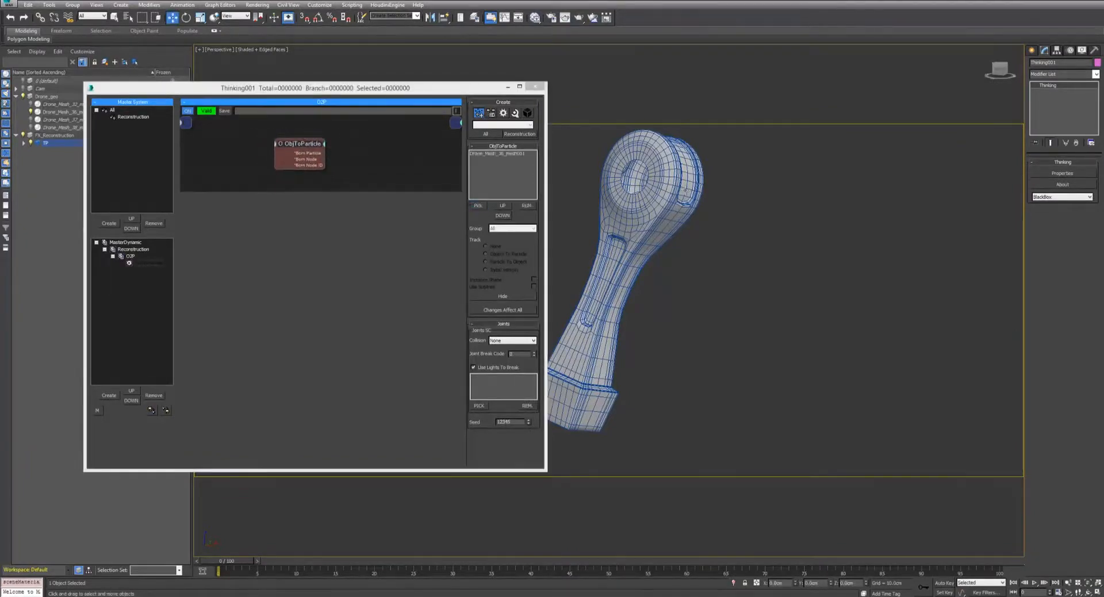
left_click(497, 153)
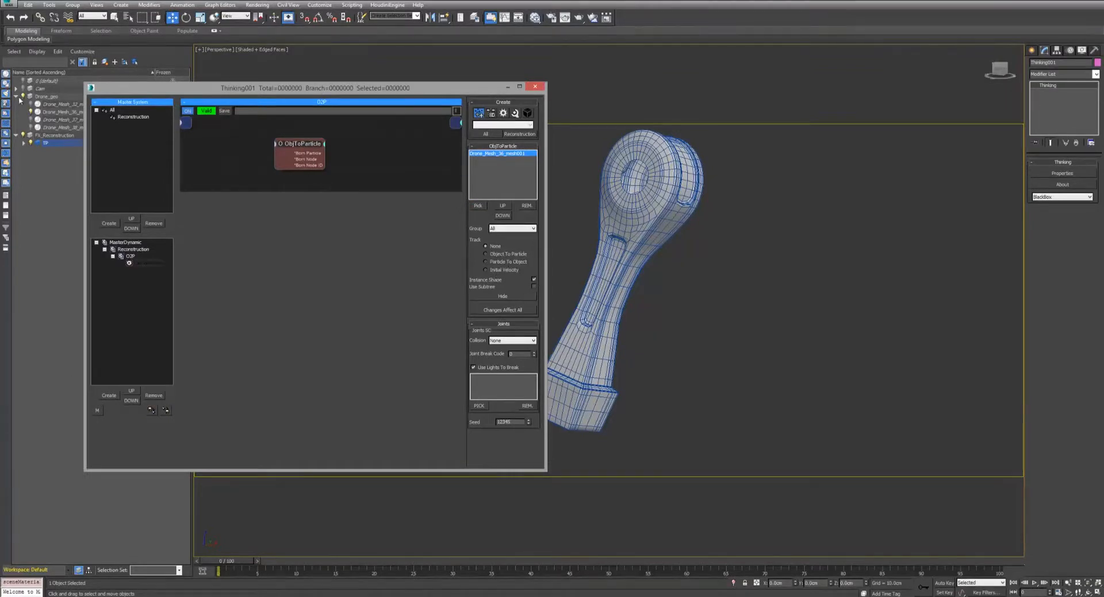
left_click(23, 97)
left_click(22, 96)
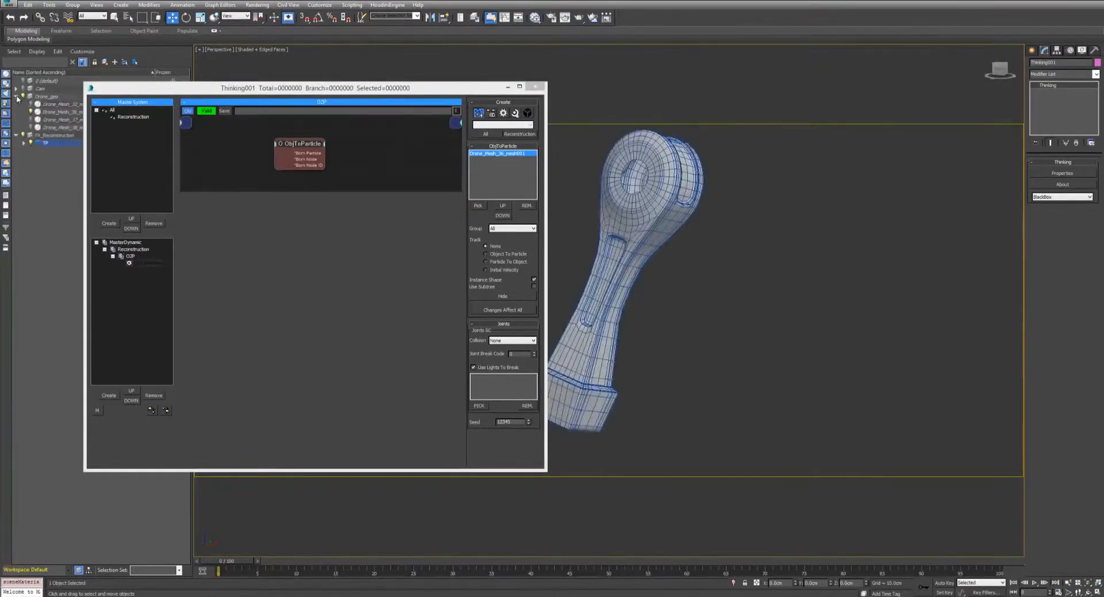
left_click(21, 97)
left_click(16, 97)
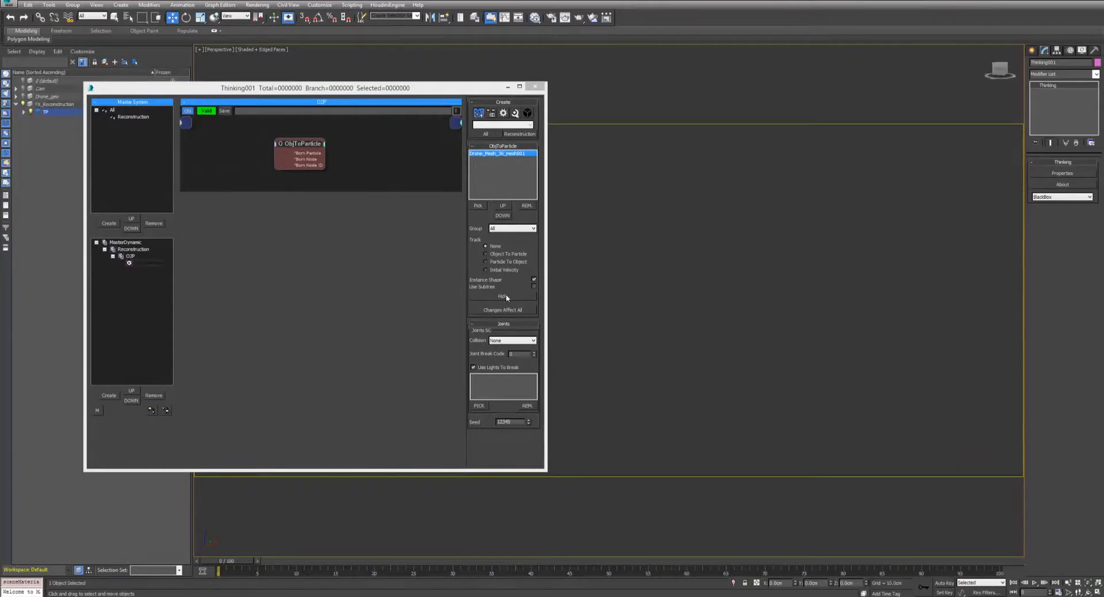
Add a subgroup named inputObj under the Reconstruction group and give it a light blue colour.
left_click_drag(391, 87, 400, 114)
left_click(137, 145)
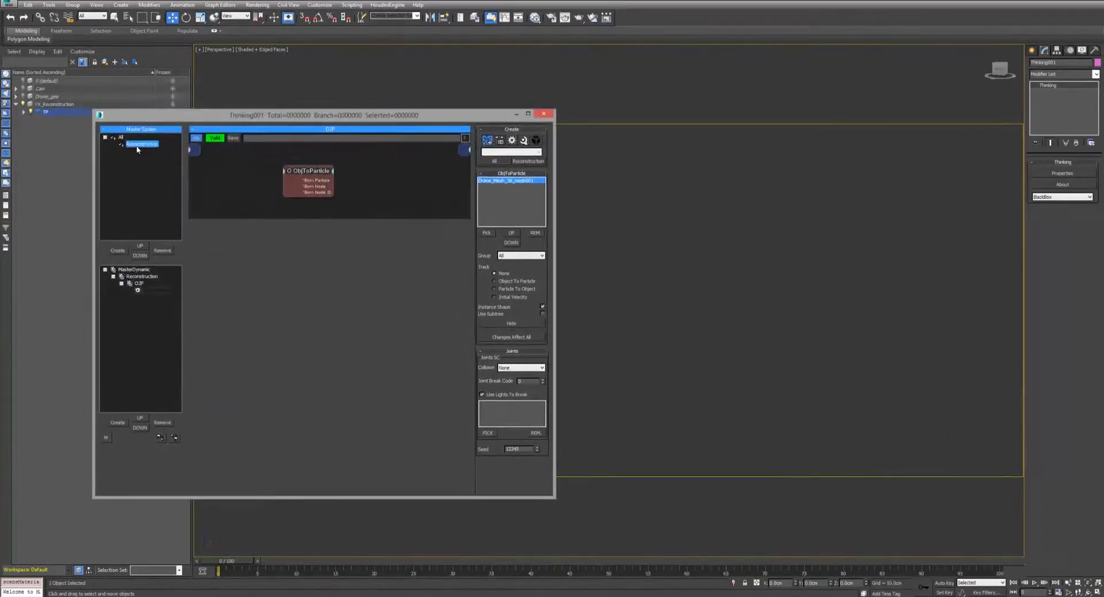
left_click(117, 250)
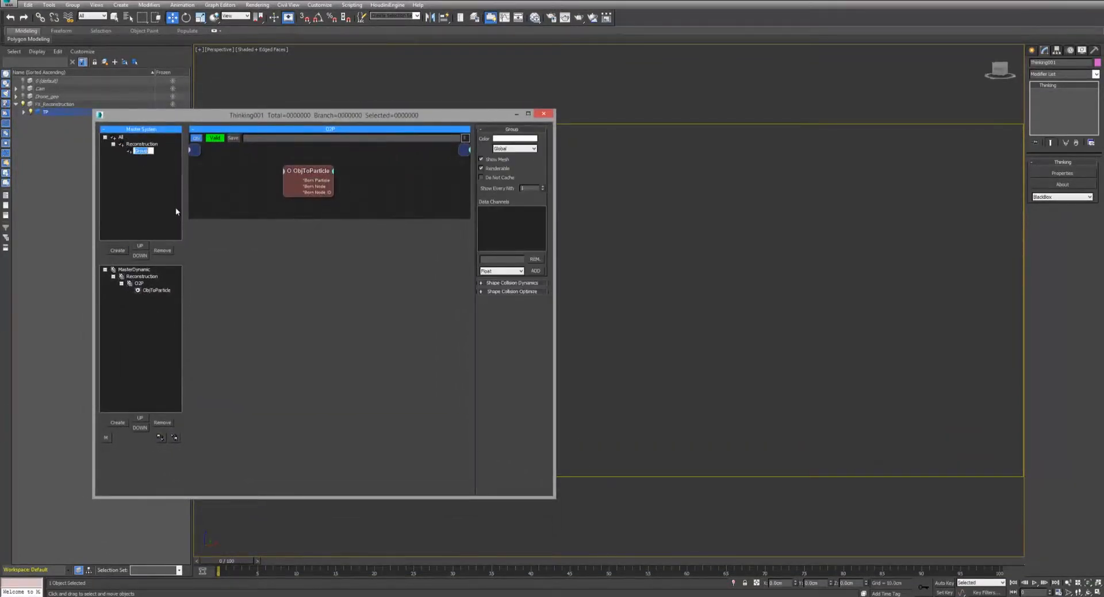
type("InputObj")
key("Return")
left_click(503, 139)
left_click(212, 54)
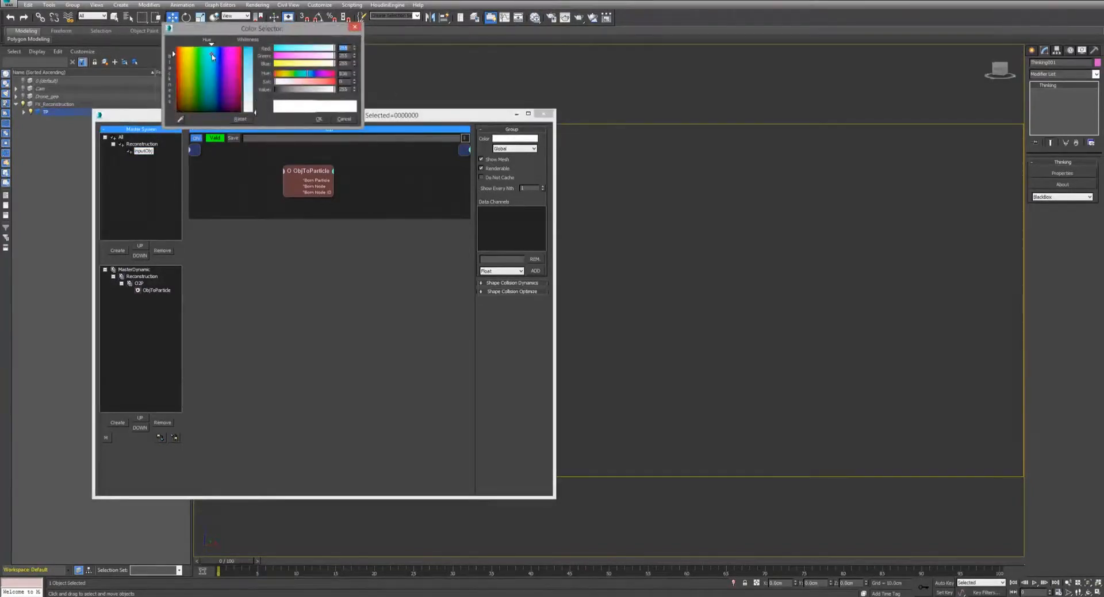
left_click_drag(248, 70, 248, 53)
left_click(319, 119)
Assign the ObjToParticle particles to the inputObj group and refresh the simulation at the start frame.
left_click_drag(318, 196, 324, 197)
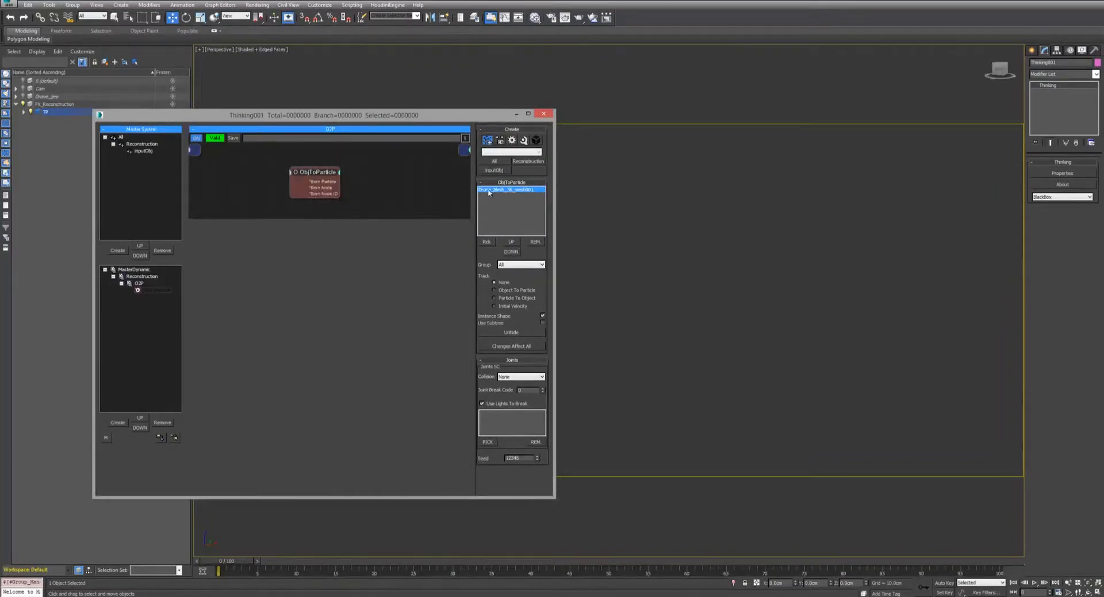
left_click(507, 264)
left_click(506, 286)
left_click(237, 565)
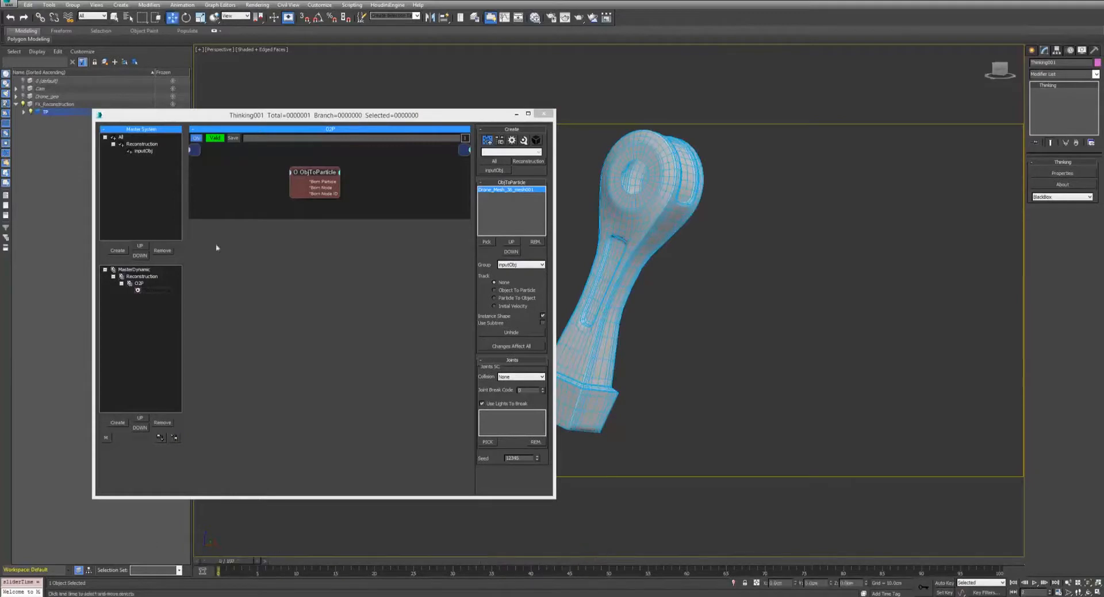
Switch the viewport to PhysCamera001 and scrub the timeline to about frame 19 to check the particle arm.
left_click(217, 50)
mouse_move(239, 59)
left_click(178, 60)
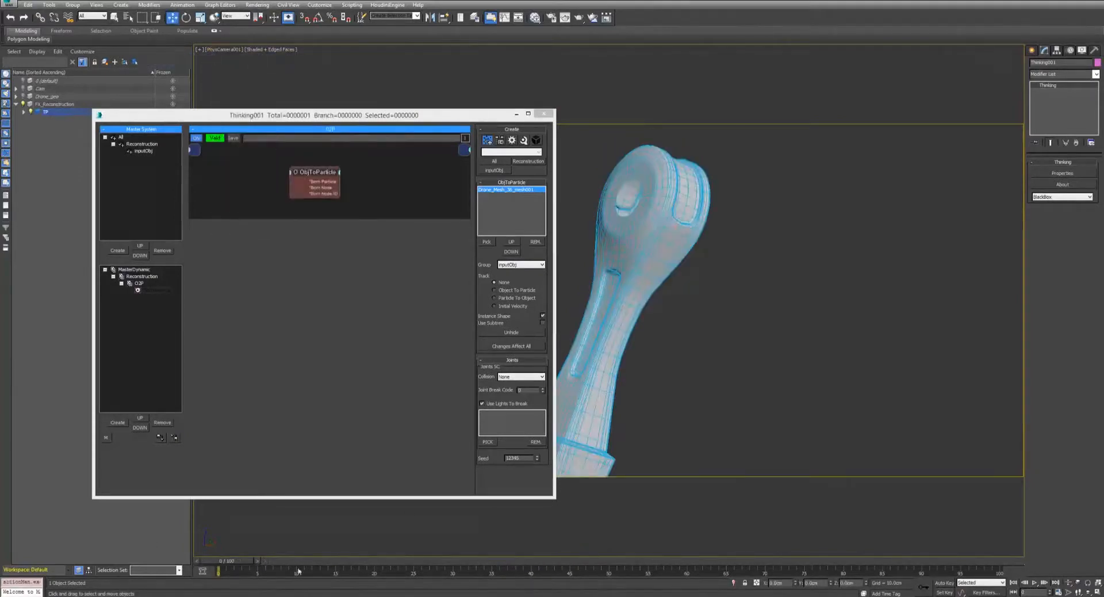
left_click_drag(230, 565, 368, 535)
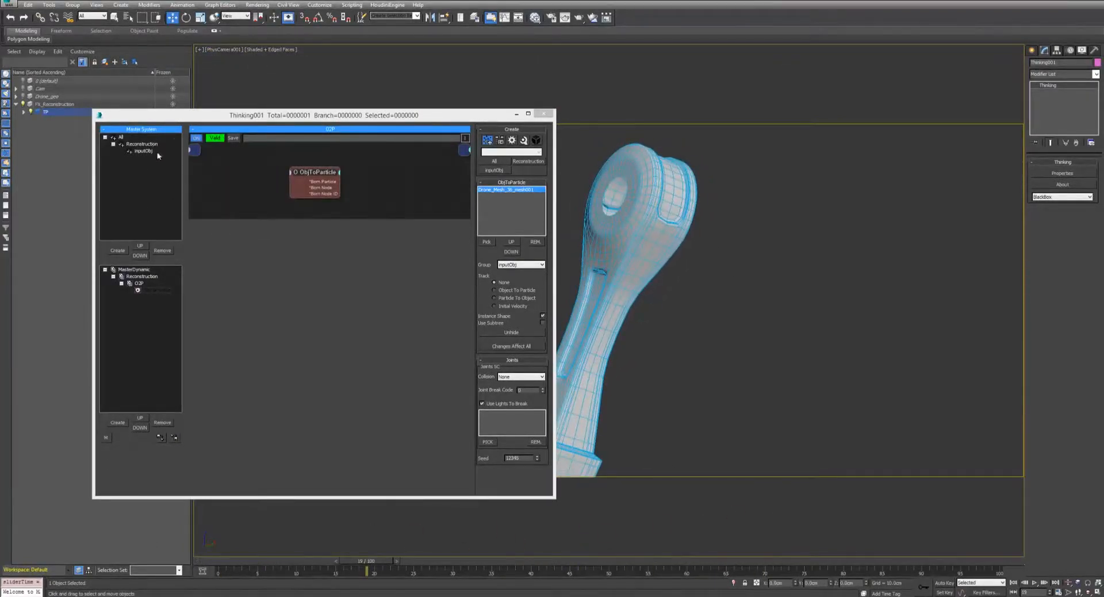
left_click_drag(257, 115, 247, 100)
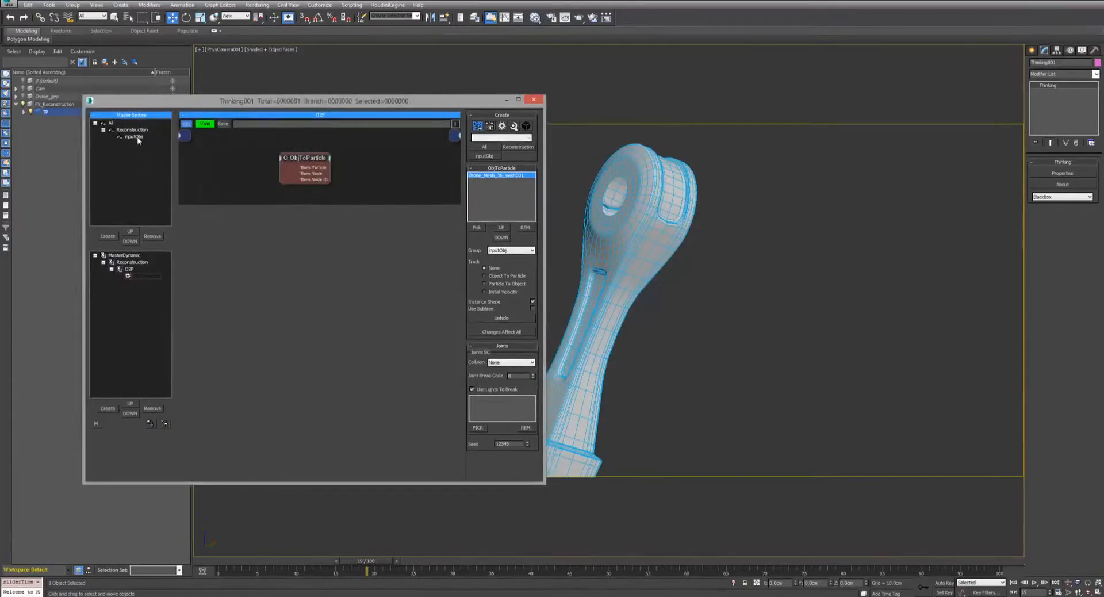
left_click_drag(320, 161, 270, 159)
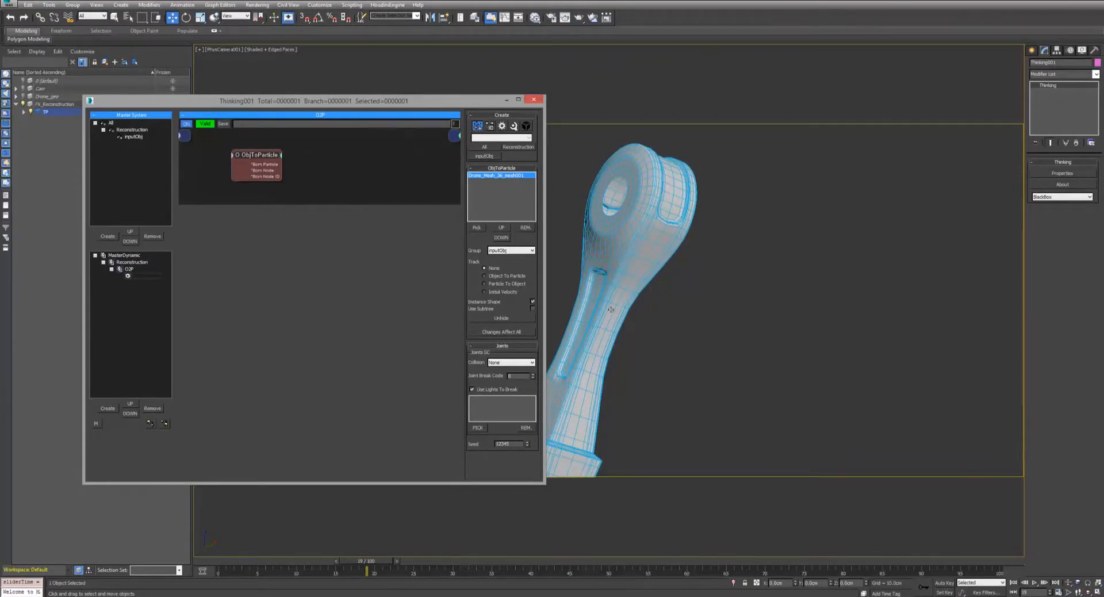
Add a second dynamic set under the Reconstruction dynamic set and name it Fragment.
left_click(128, 262)
left_click(104, 408)
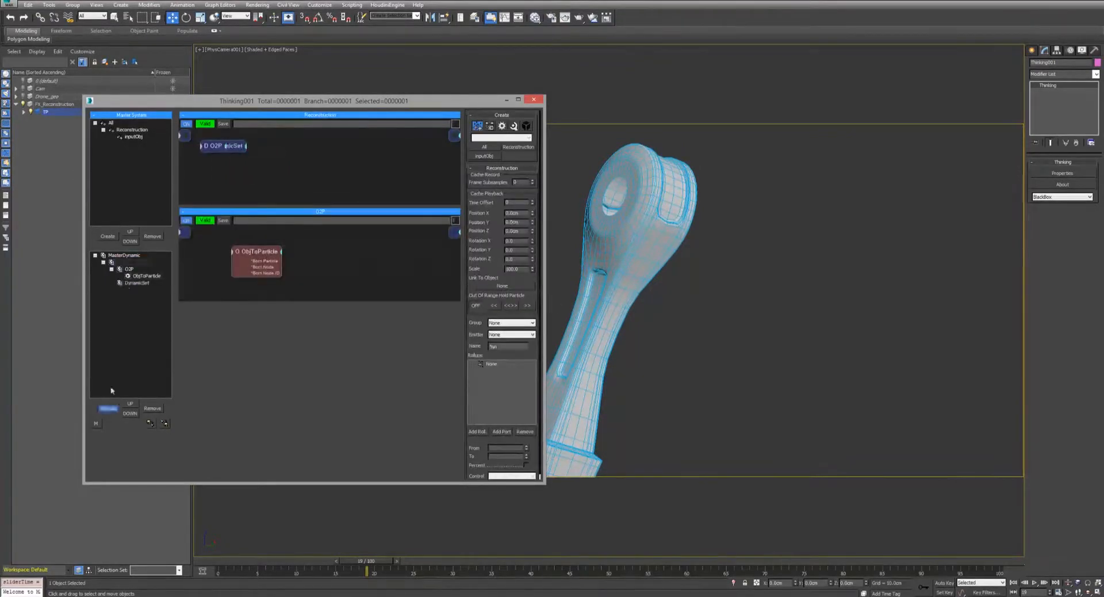
left_click(136, 282)
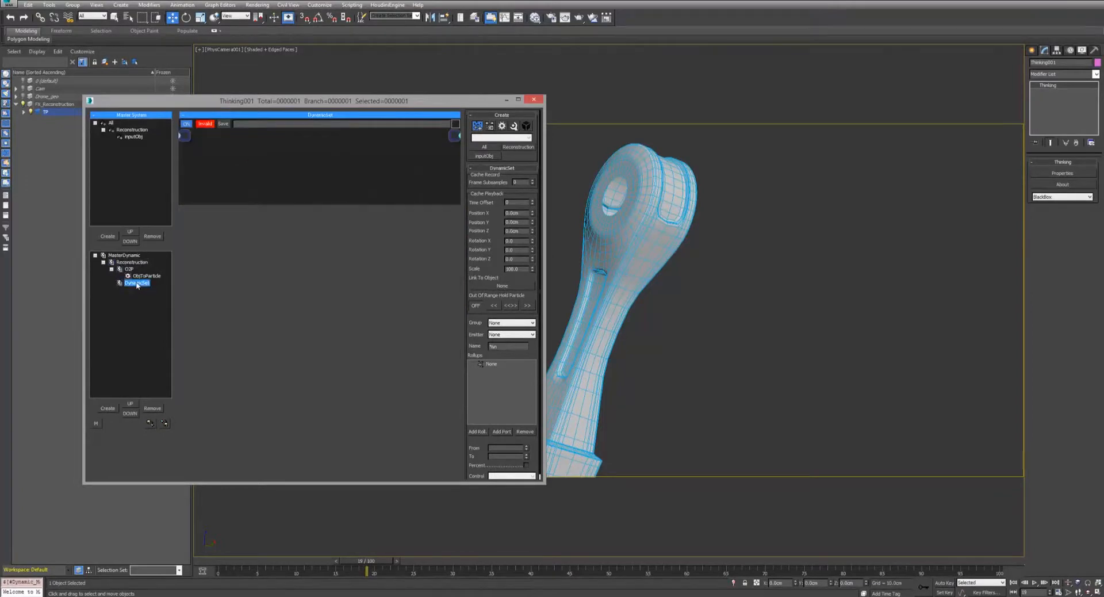
left_click(136, 282)
type("Fragment")
key("Return")
Add a subgroup named Frags under the Reconstruction group and give it an orange colour.
left_click(132, 130)
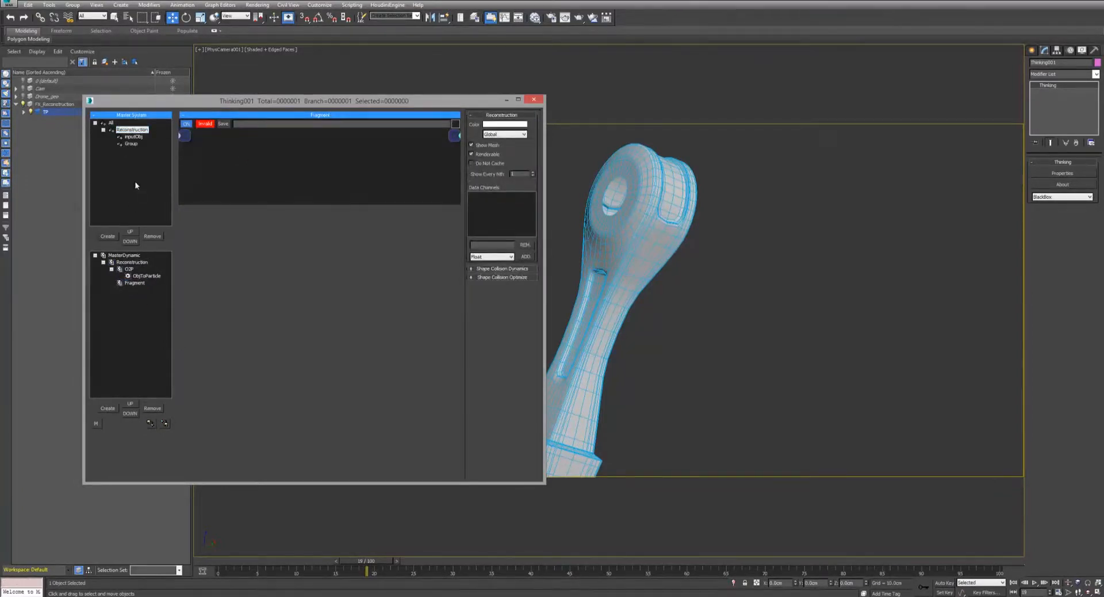
left_click(133, 144)
type("Frags")
key("Return")
left_click(500, 125)
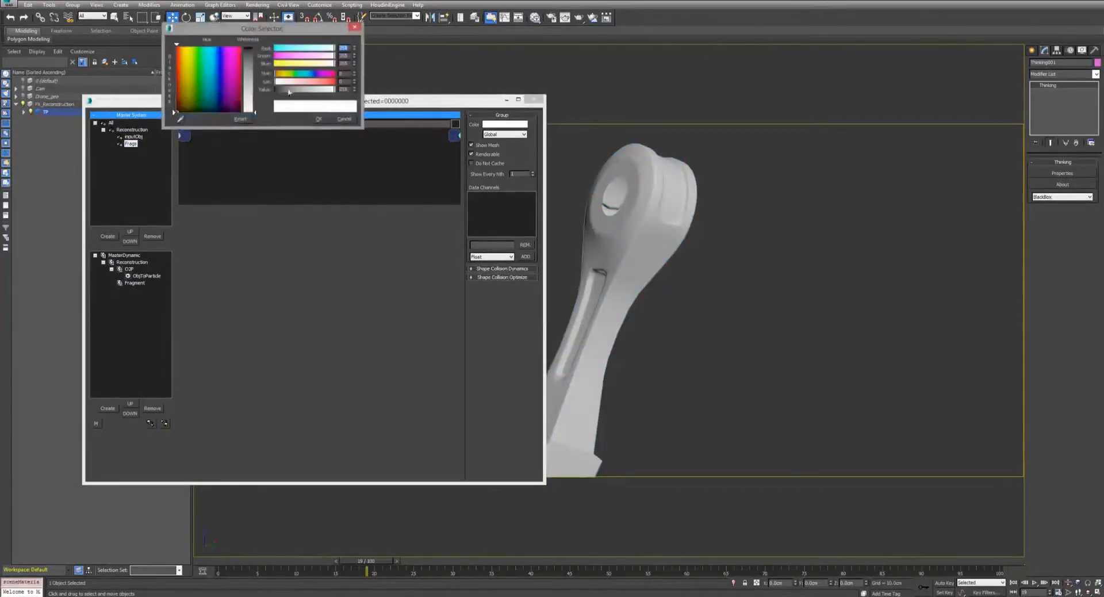
left_click_drag(181, 54, 178, 51)
left_click(248, 53)
left_click(318, 118)
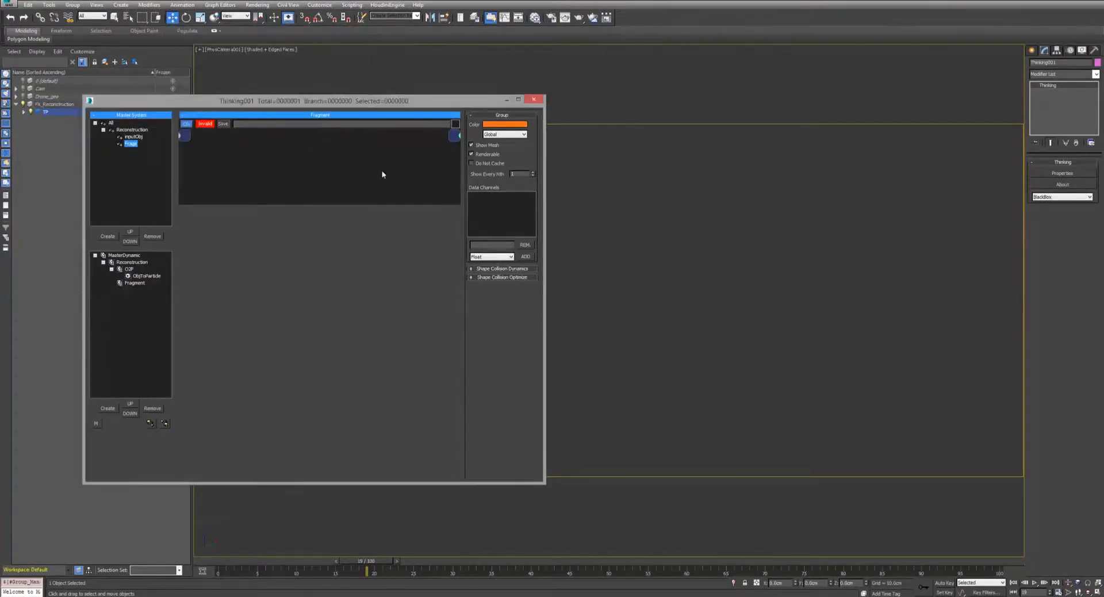
Place the inputObj group as the particle source node in the Fragment dynamic set.
left_click(139, 281)
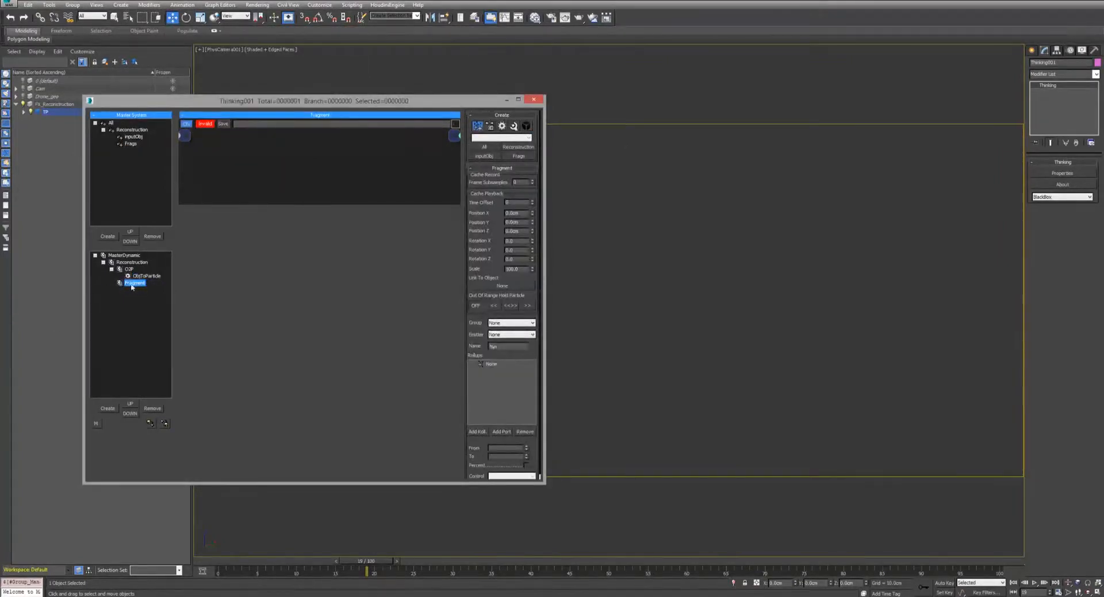
right_click(179, 155)
mouse_move(190, 158)
left_click(138, 173)
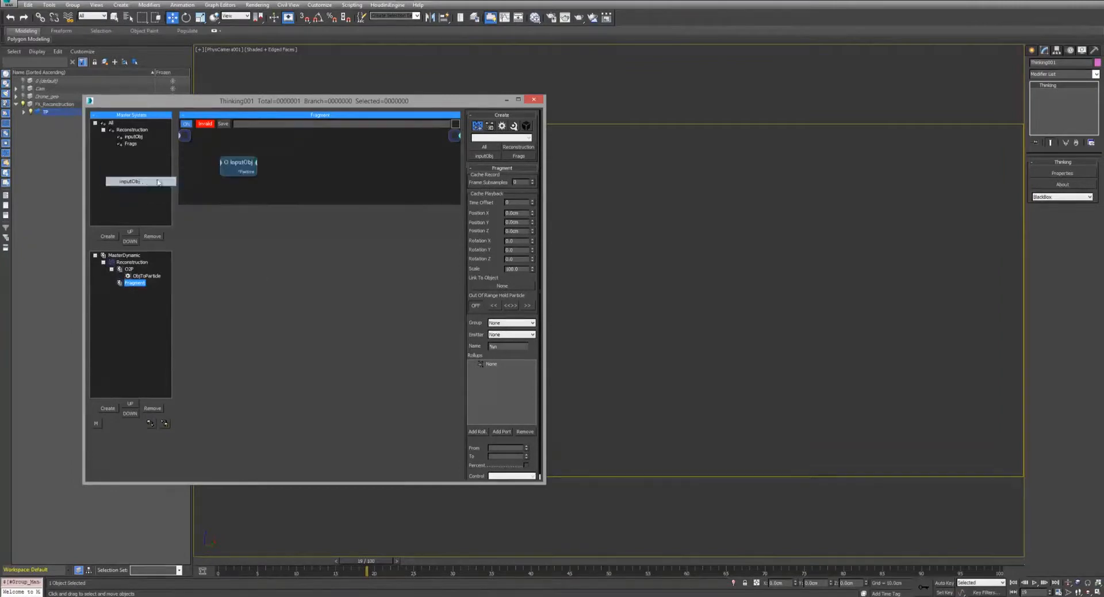
left_click_drag(235, 164, 209, 160)
Add a Fragment operator fed by the inputObj Particle output and scrub the timeline to preview it.
double_click(348, 161)
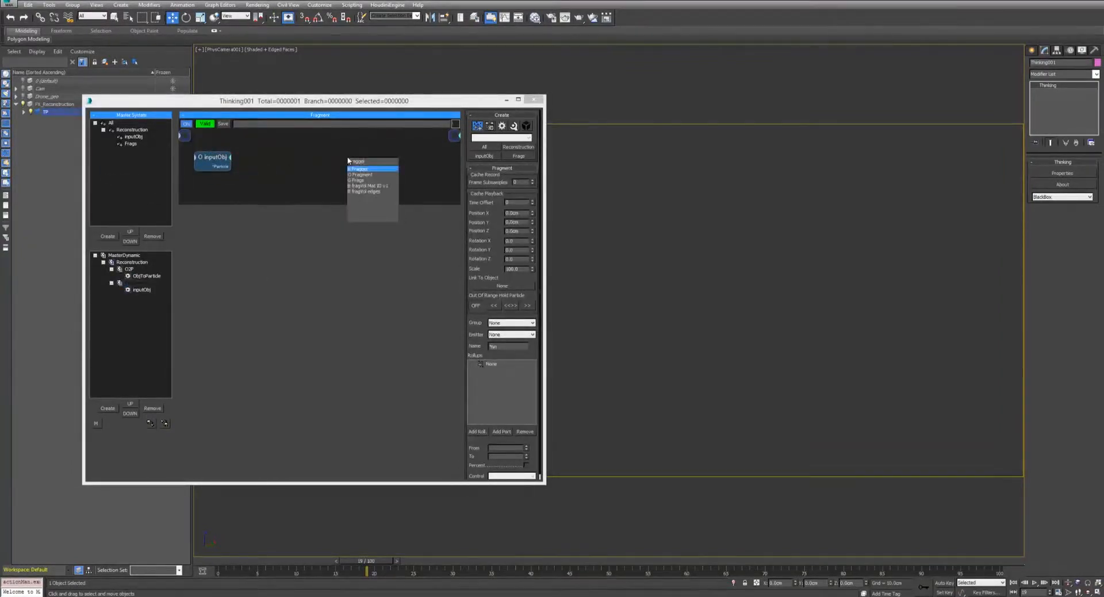
key("Down")
key("Return")
left_click_drag(348, 163, 297, 156)
left_click_drag(217, 163, 223, 167)
left_click_drag(300, 158, 288, 164)
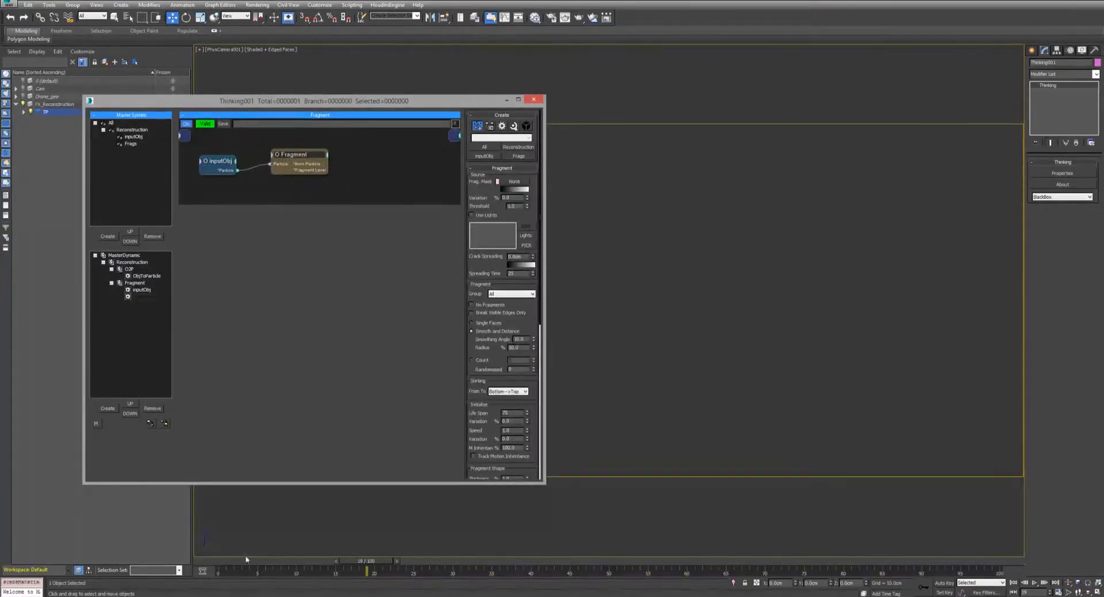
left_click_drag(246, 559, 305, 556)
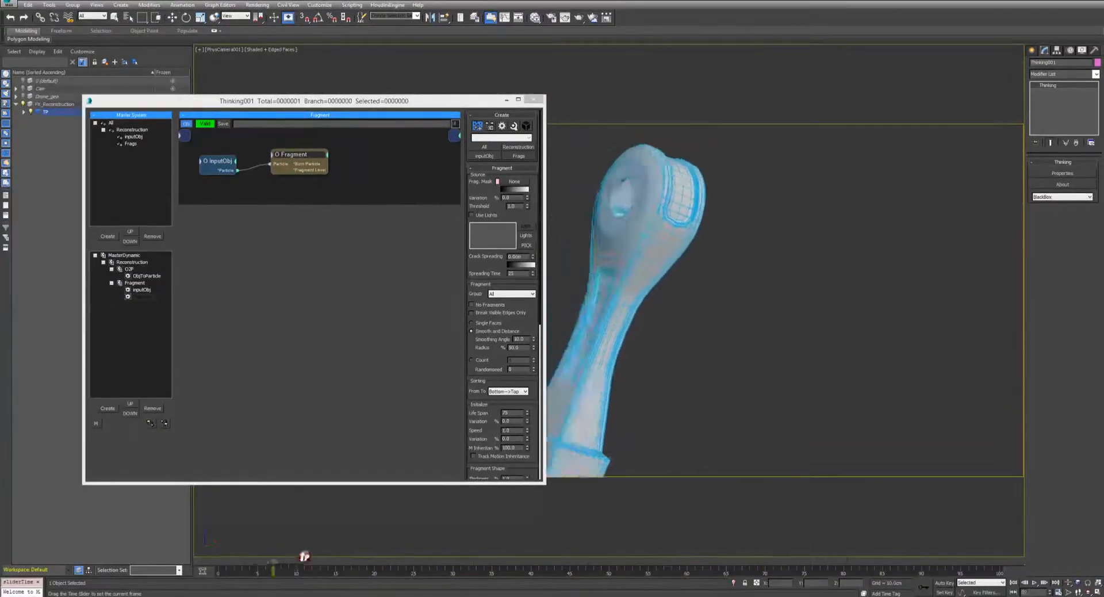
Move the Thinking Particles window clear of the arm mesh and rewind the timeline to frame 0.
key("w")
left_click_drag(437, 101, 364, 92)
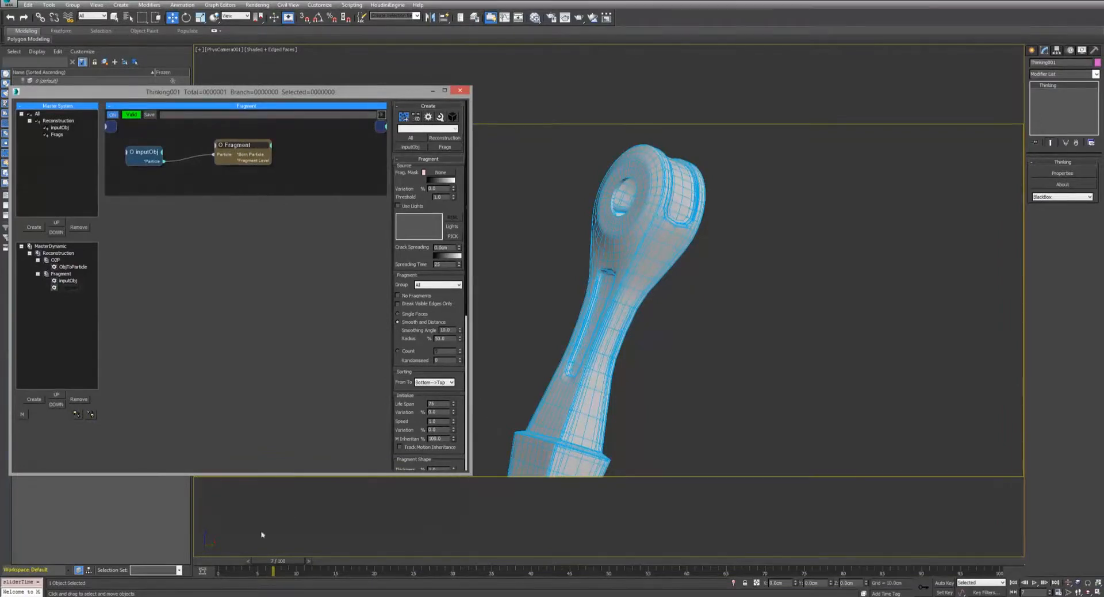
left_click_drag(274, 561, 218, 561)
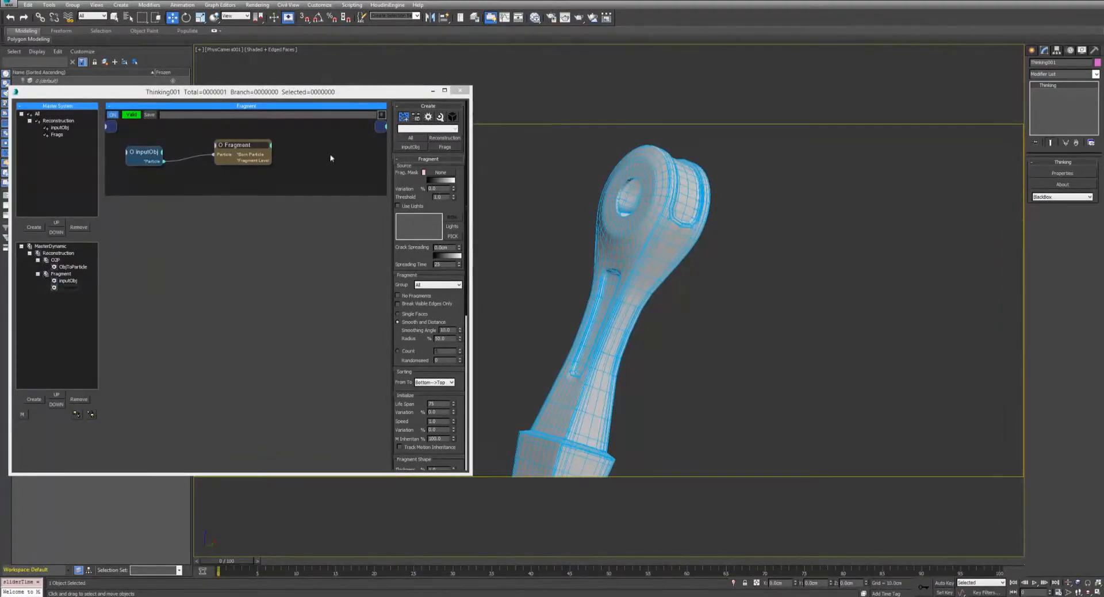
Review the Fragment operator's source, sorting, initialize and shape parameters.
scroll(403, 172, "down", 3)
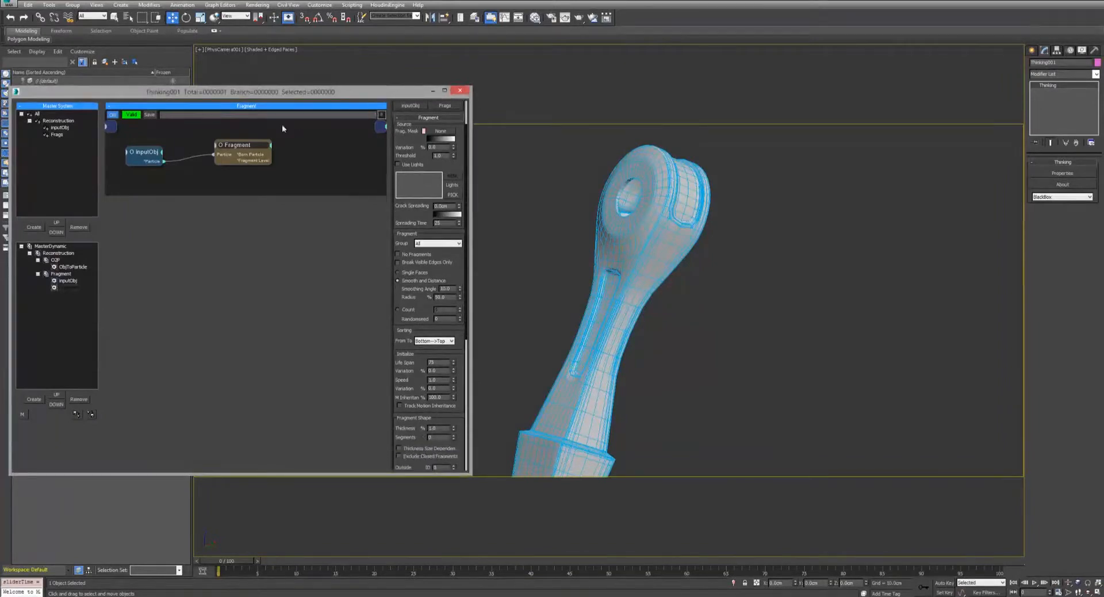
scroll(400, 134, "up", 2)
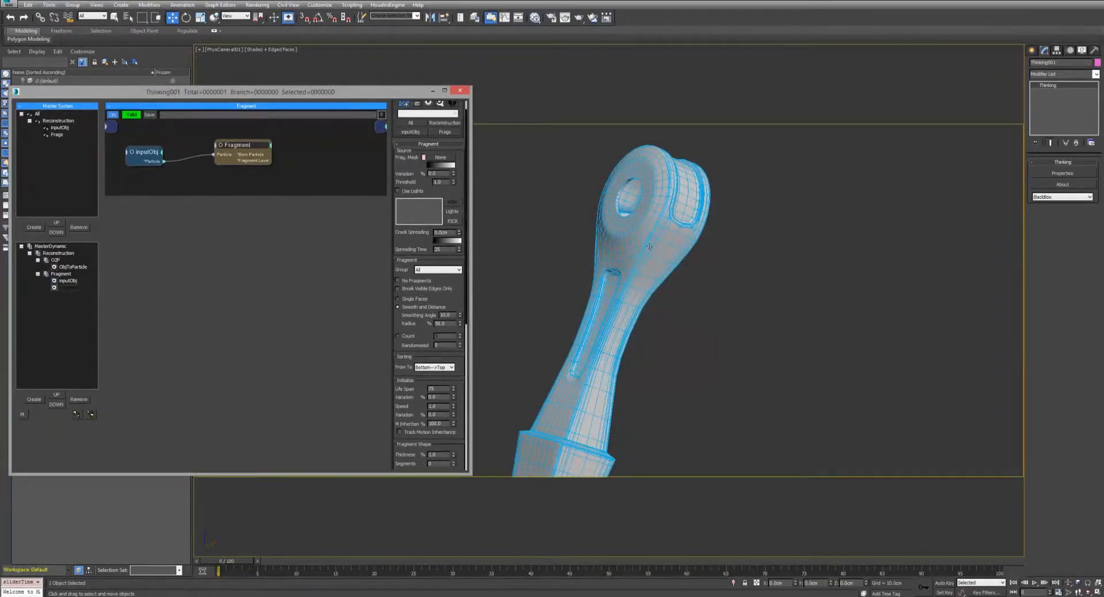
scroll(396, 252, "down", 4)
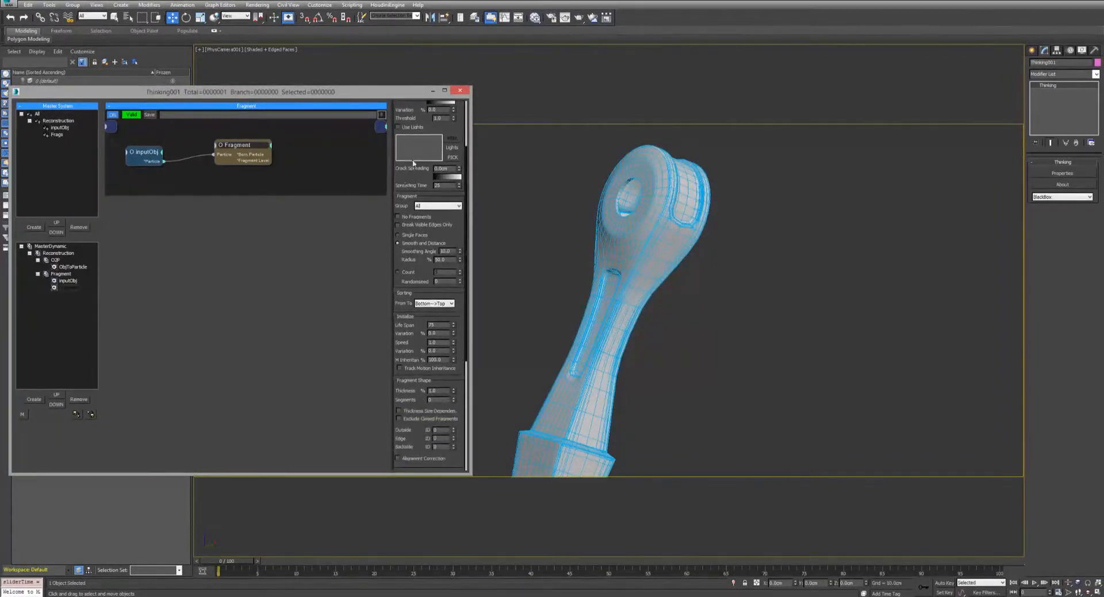
scroll(411, 307, "down", 4)
left_click_drag(402, 147, 405, 282)
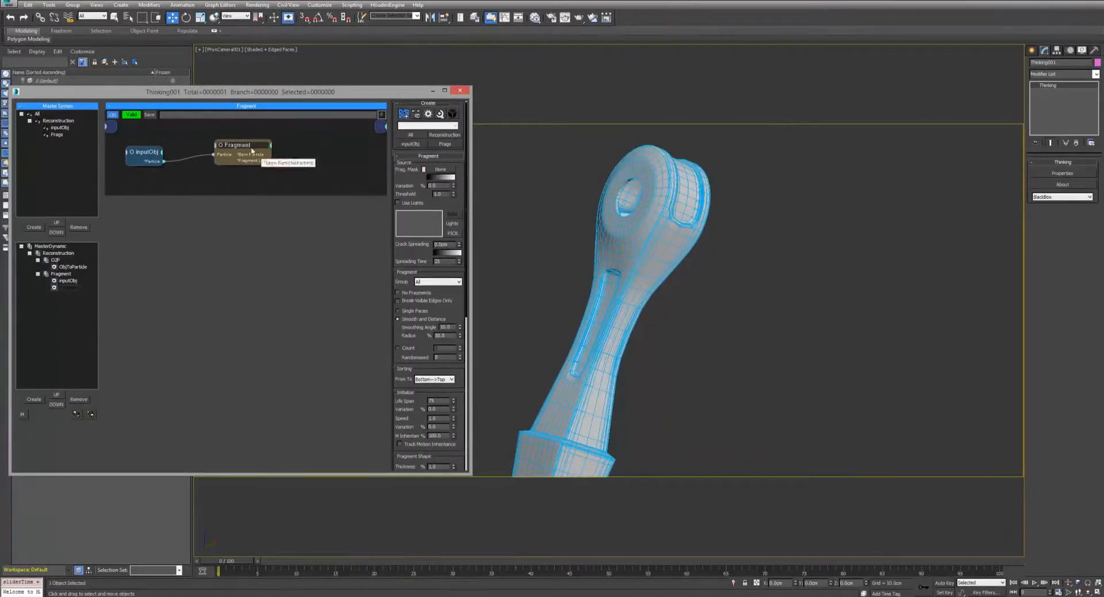
left_click_drag(255, 151, 263, 146)
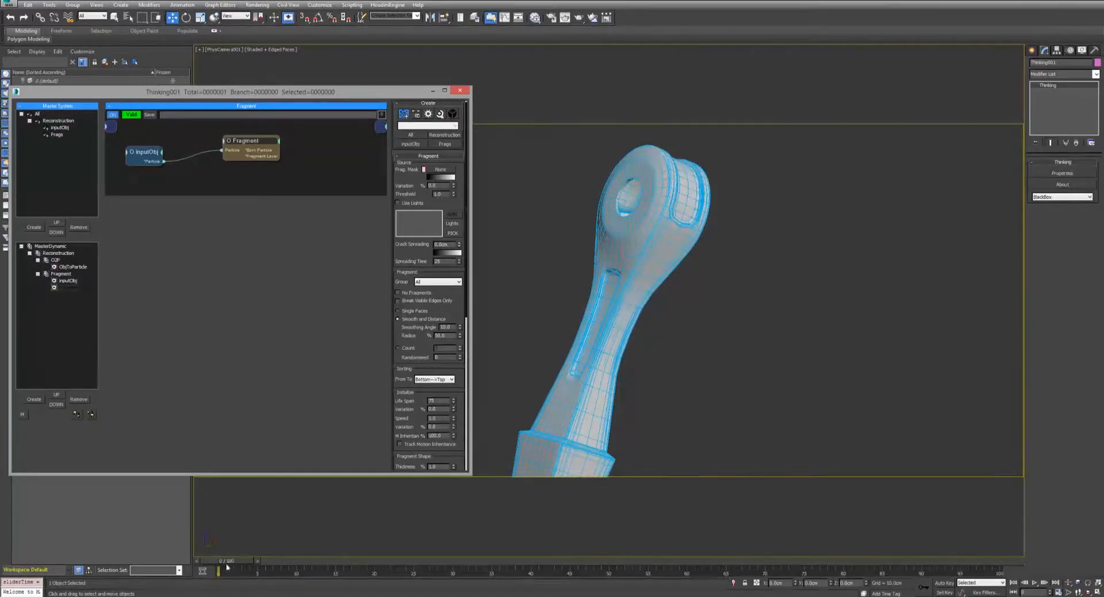
left_click_drag(227, 562, 225, 509)
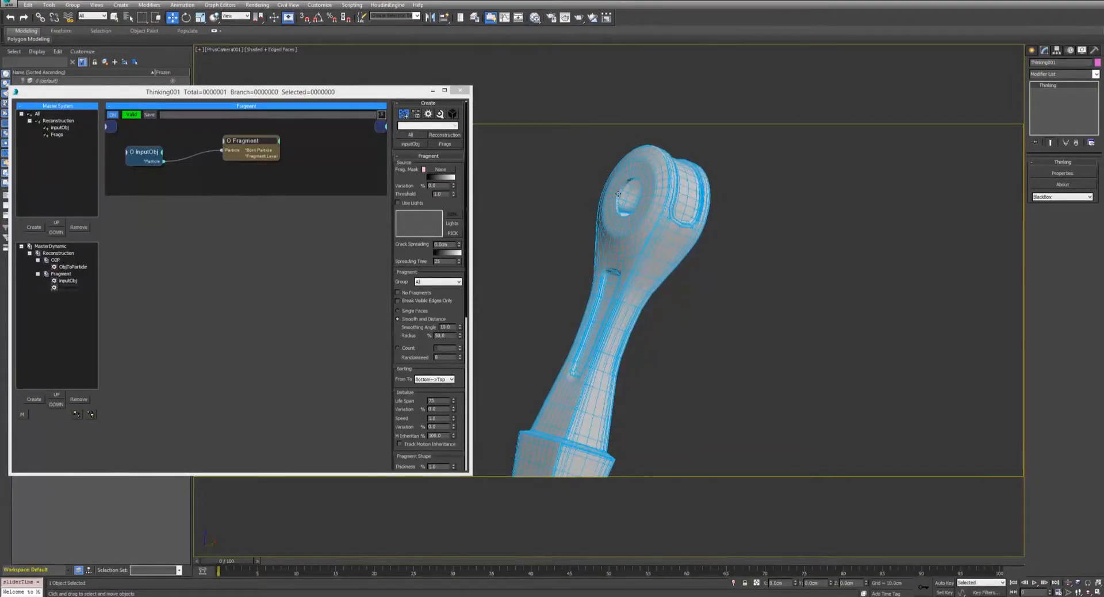
Set the Fragment operator's threshold to 0.5 and scrub the timeline to trigger the fragmentation.
scroll(451, 186, "down", 1)
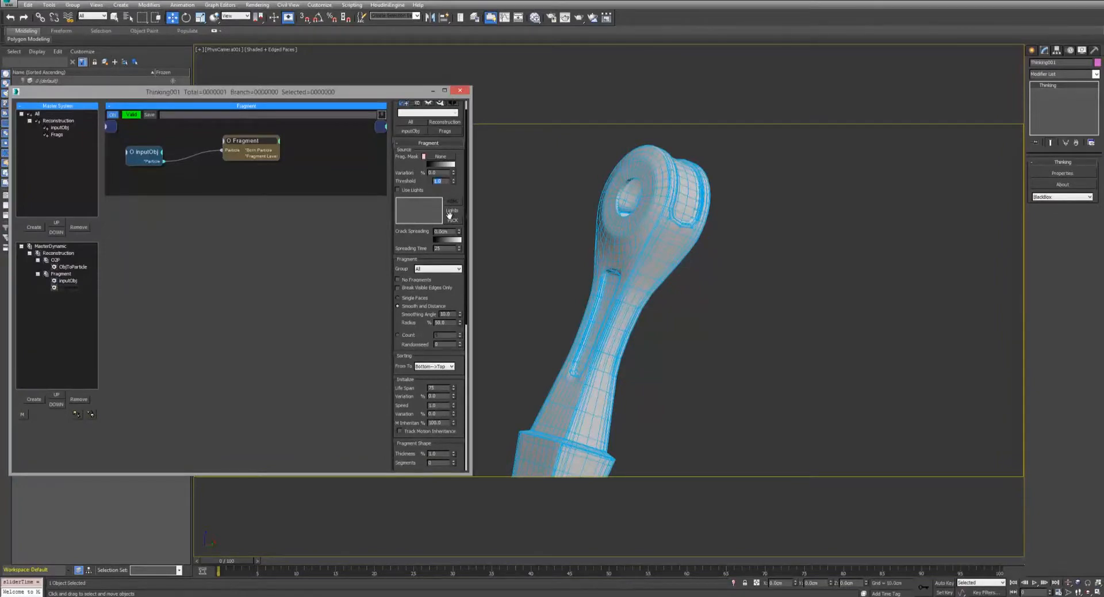
type("0.5")
key("Return")
left_click_drag(218, 561, 191, 553)
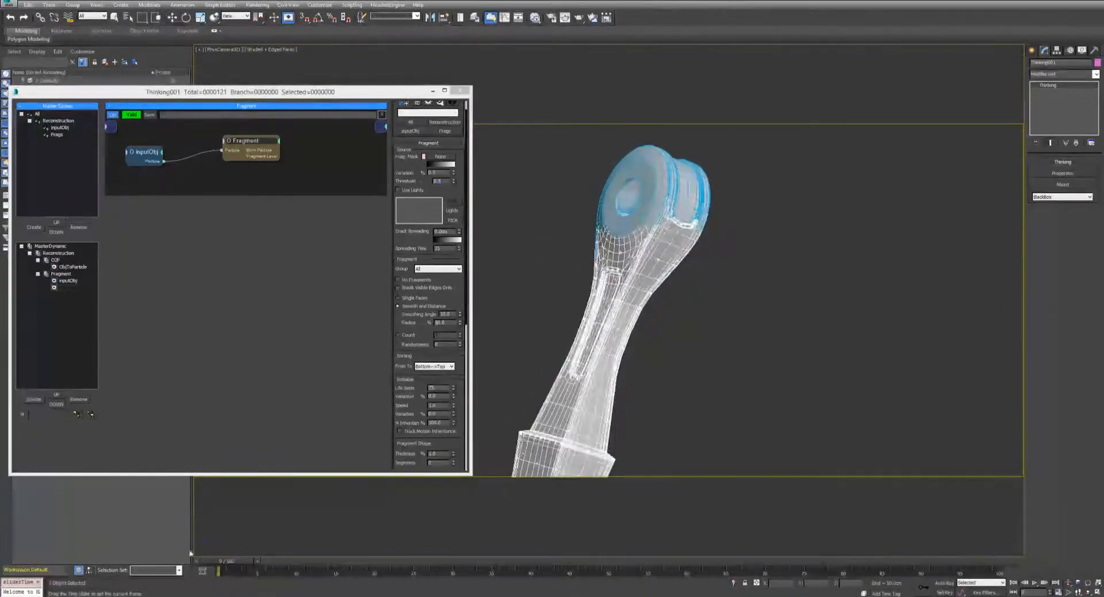
key("w")
Assign the generated fragments to the Frags group and scrub the timeline to preview them.
left_click(438, 269)
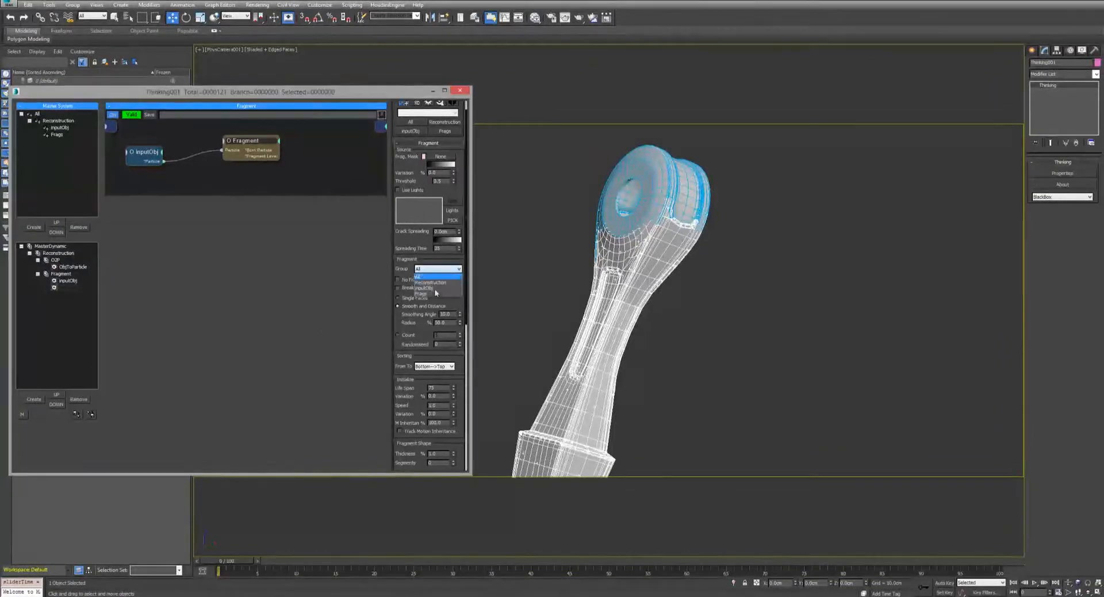
left_click(434, 296)
left_click_drag(242, 561, 273, 561)
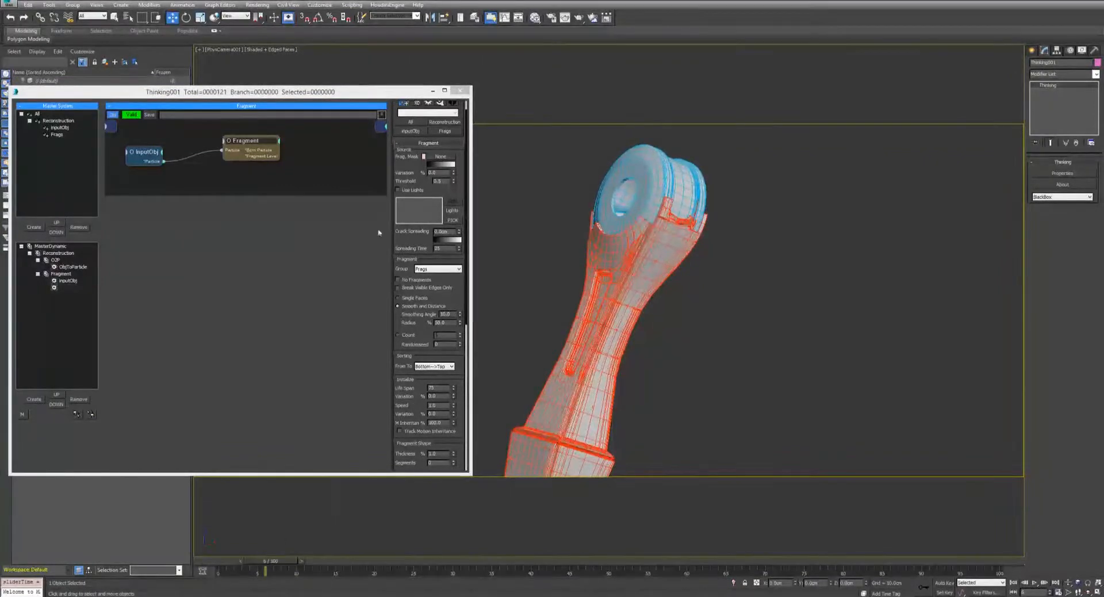
Try a Fragment threshold of 0 and rewind the timeline.
left_click_drag(448, 181, 411, 181)
type("0")
key("Return")
left_click_drag(272, 560, 246, 561)
left_click(412, 156)
Switch the viewport from the camera to the perspective view and frame the arm for inspecting its fragments.
left_click(717, 291)
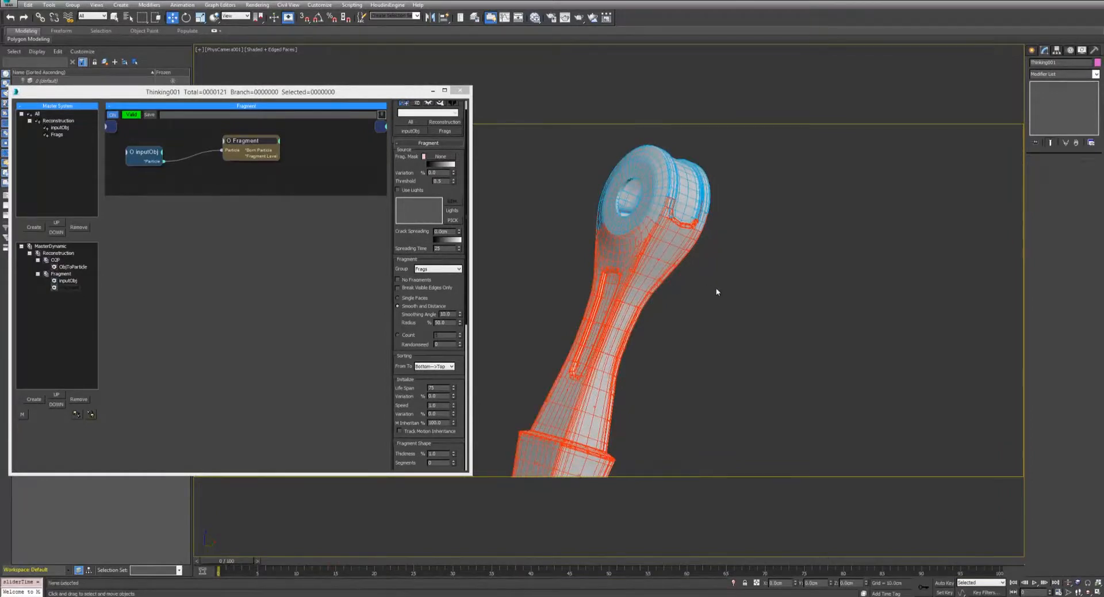
key("p")
scroll(653, 291, "down", 4)
middle_click_drag(651, 292, 633, 270, "alt")
scroll(627, 265, "up", 5)
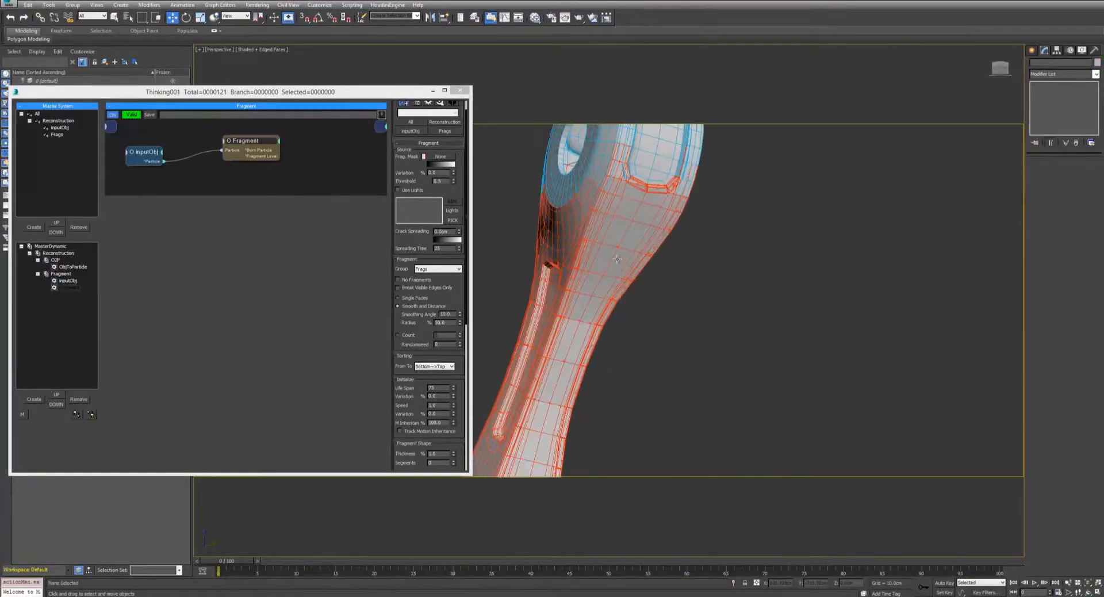
scroll(404, 258, "down", 2)
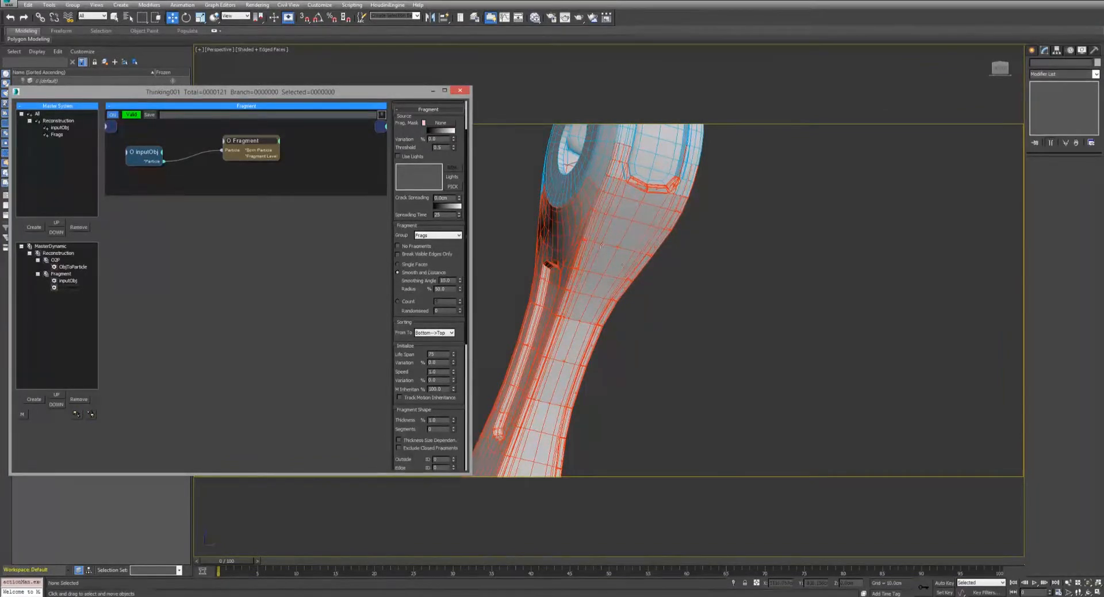
scroll(601, 244, "down", 5)
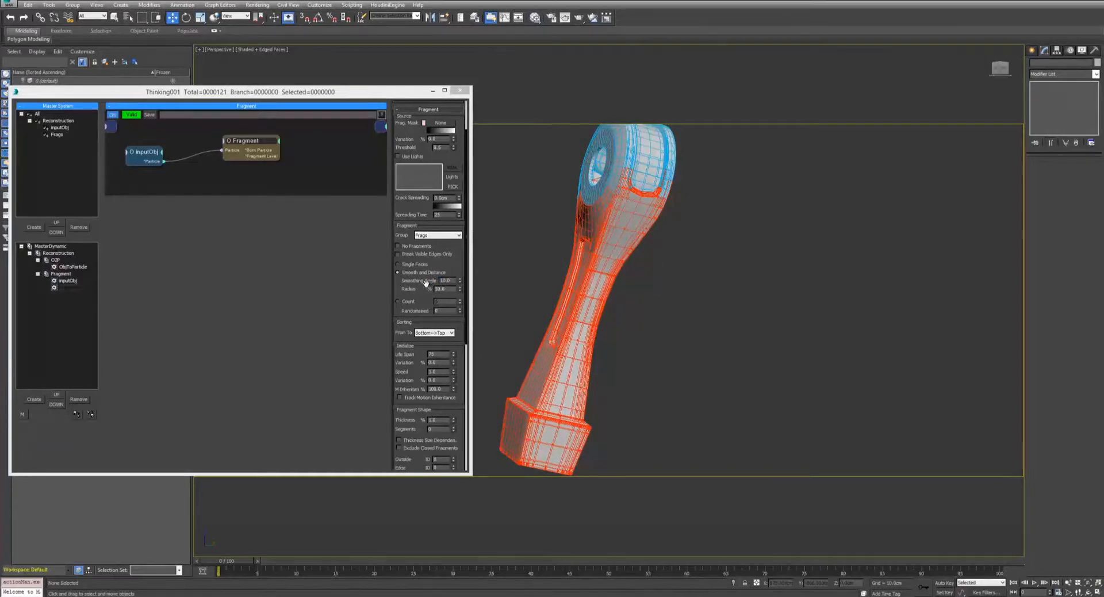
Switch the Fragment operator to fragment by Count and preview the pieces at frame 30.
left_click_drag(423, 284, 416, 262)
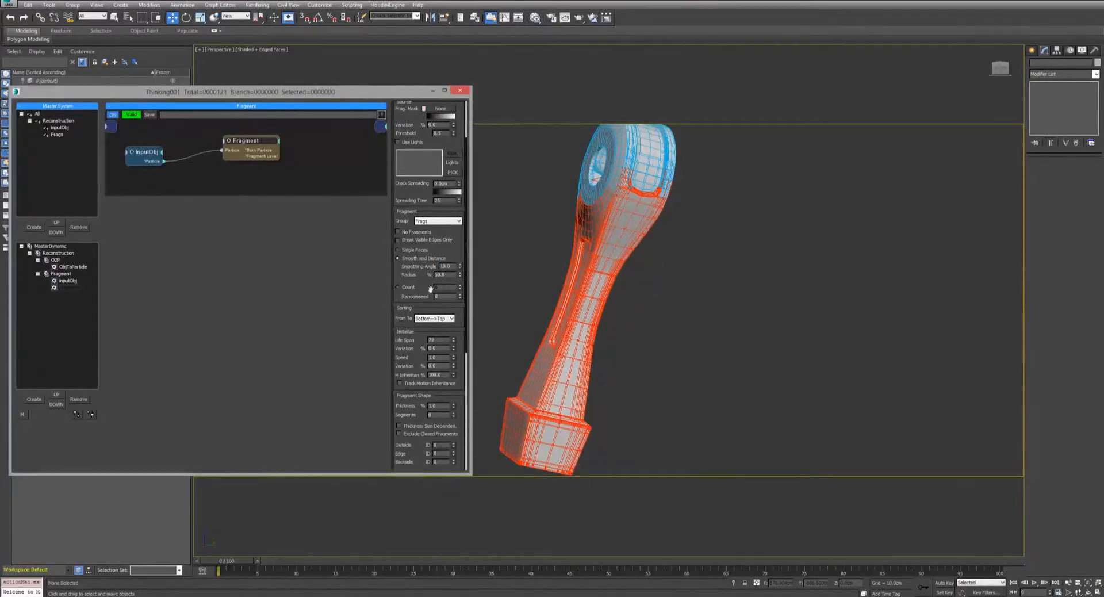
left_click(398, 287)
left_click_drag(245, 561, 471, 547)
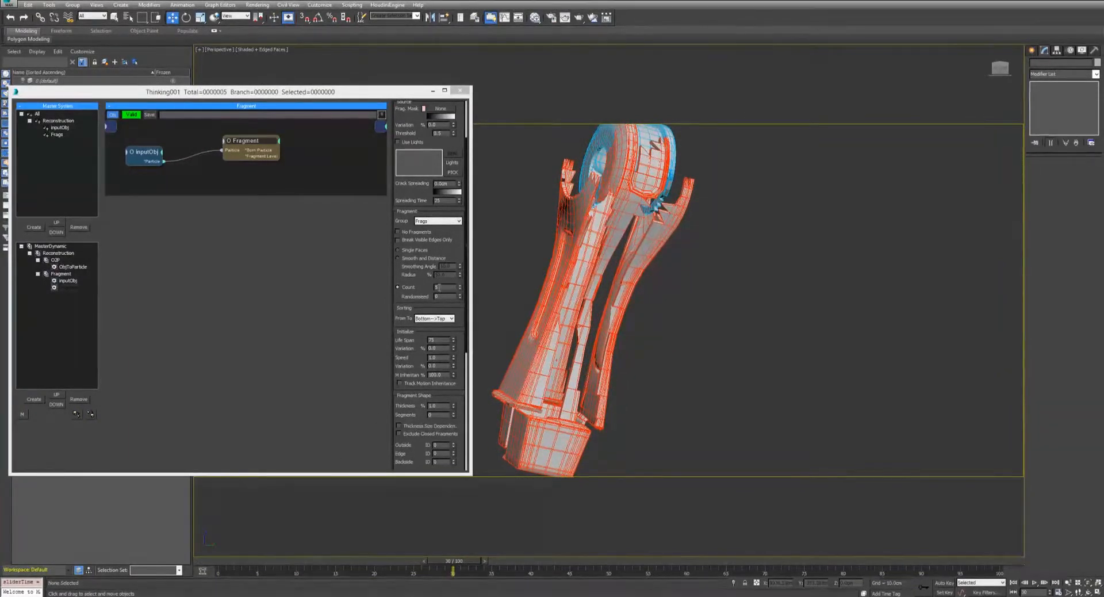
middle_click_drag(497, 298, 660, 357, "alt")
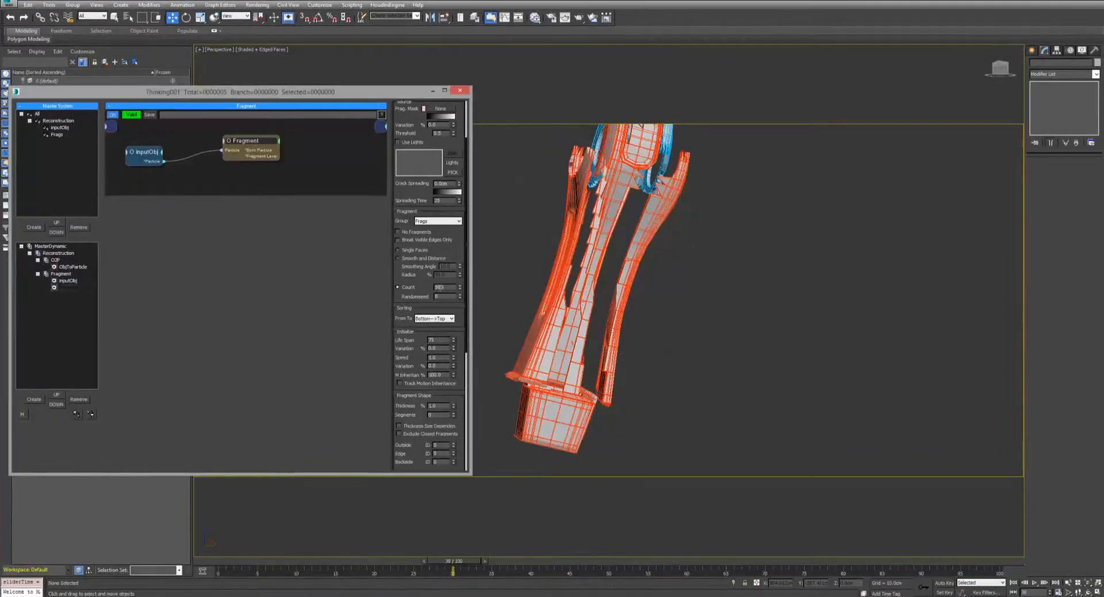
Raise the fragment count to 500 and preview the smaller pieces up close at frame 57.
type("00")
key("Return")
left_click_drag(455, 561, 663, 561)
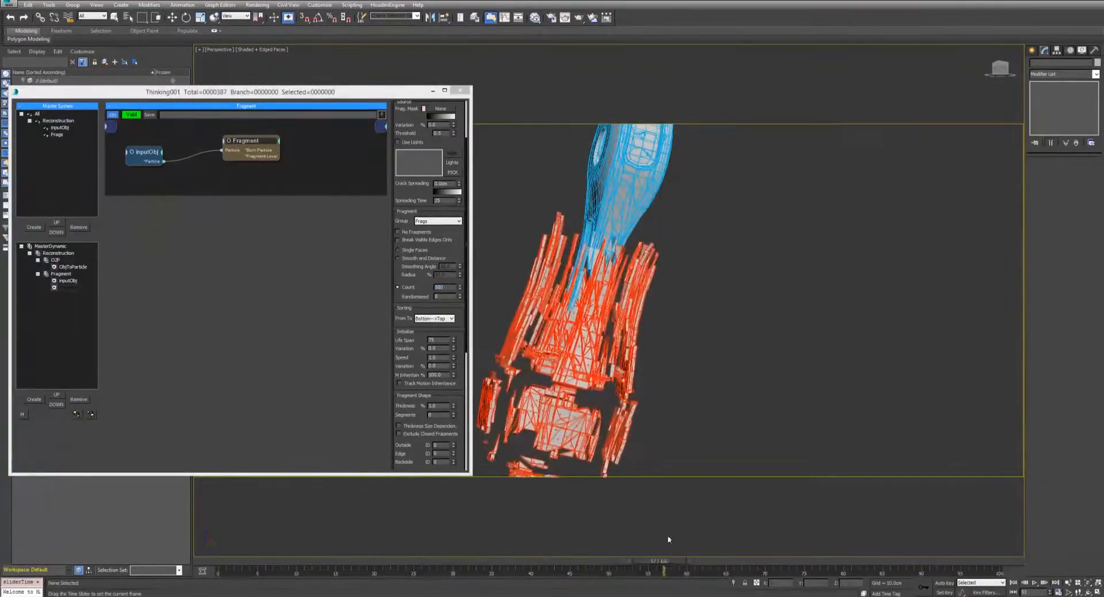
key("w")
middle_click_drag(606, 320, 471, 315, "alt")
scroll(629, 316, "up", 3)
middle_click_drag(641, 309, 714, 312, "alt")
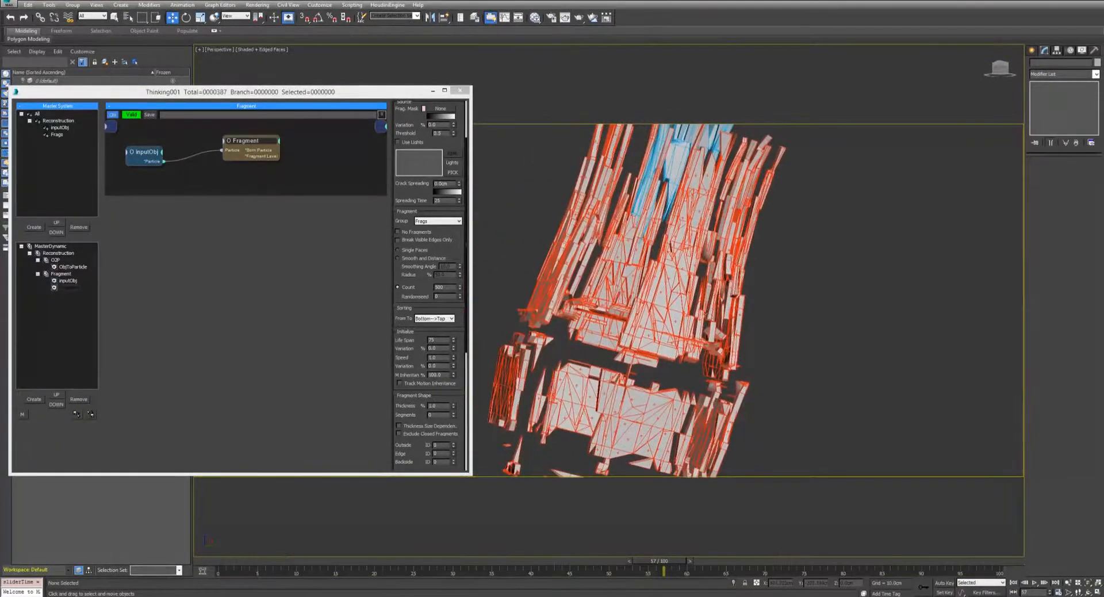
Set the fragments' life span to 7500 and scrub the timeline from the start to frame 28.
left_click(411, 340)
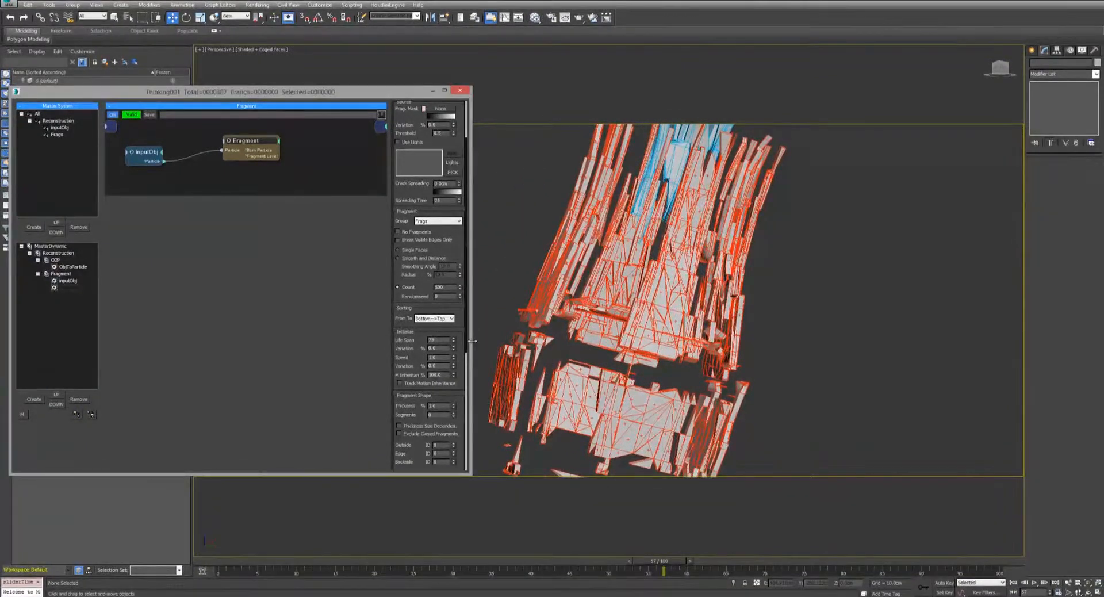
left_click_drag(220, 562, 438, 562)
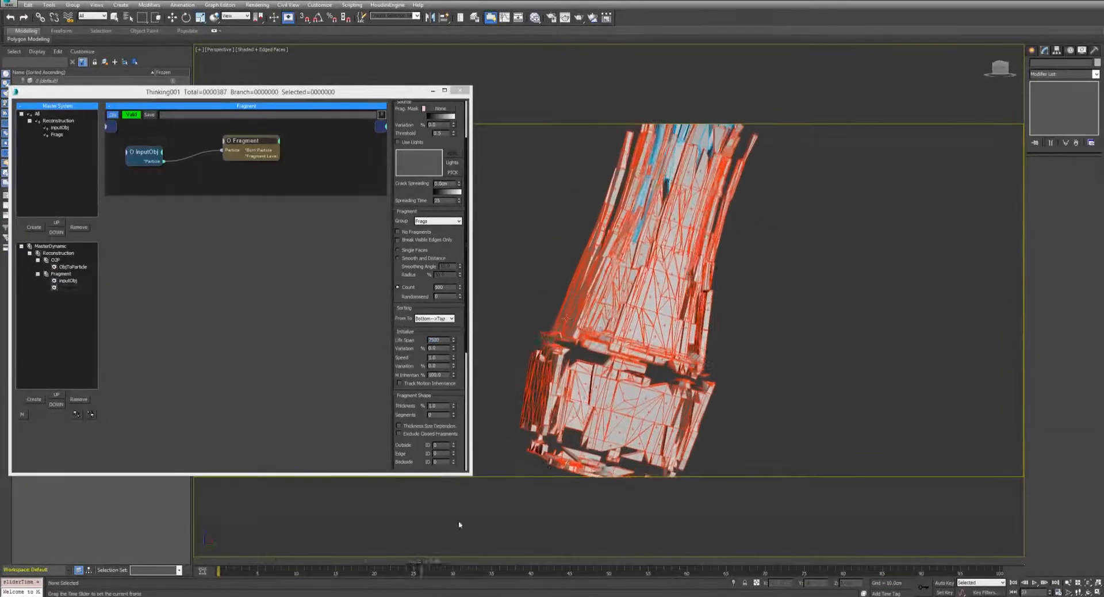
middle_click_drag(578, 359, 547, 364)
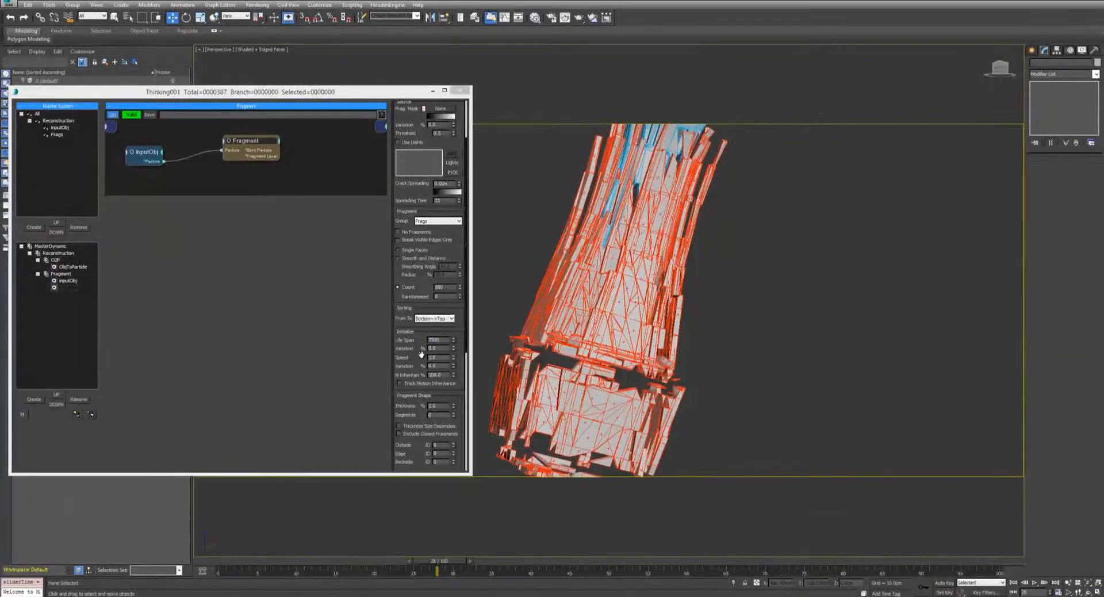
Examine the fragments around the arm's base up close to judge their thickness against the Fragment Shape settings.
left_click_drag(421, 353, 422, 272)
left_click_drag(419, 314, 420, 291)
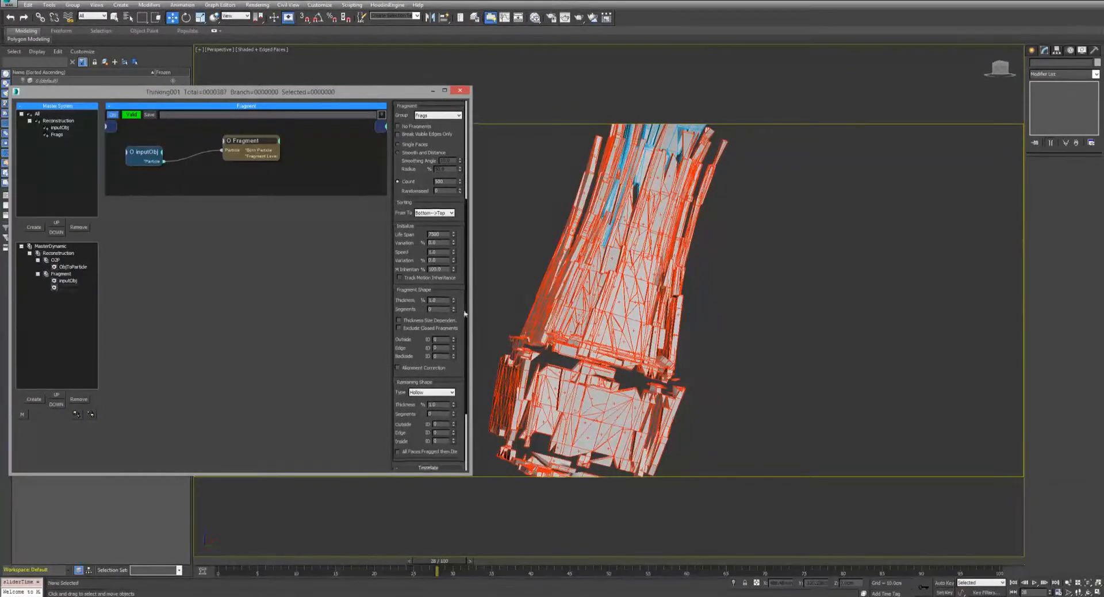
scroll(557, 340, "up", 8)
scroll(558, 317, "up", 6)
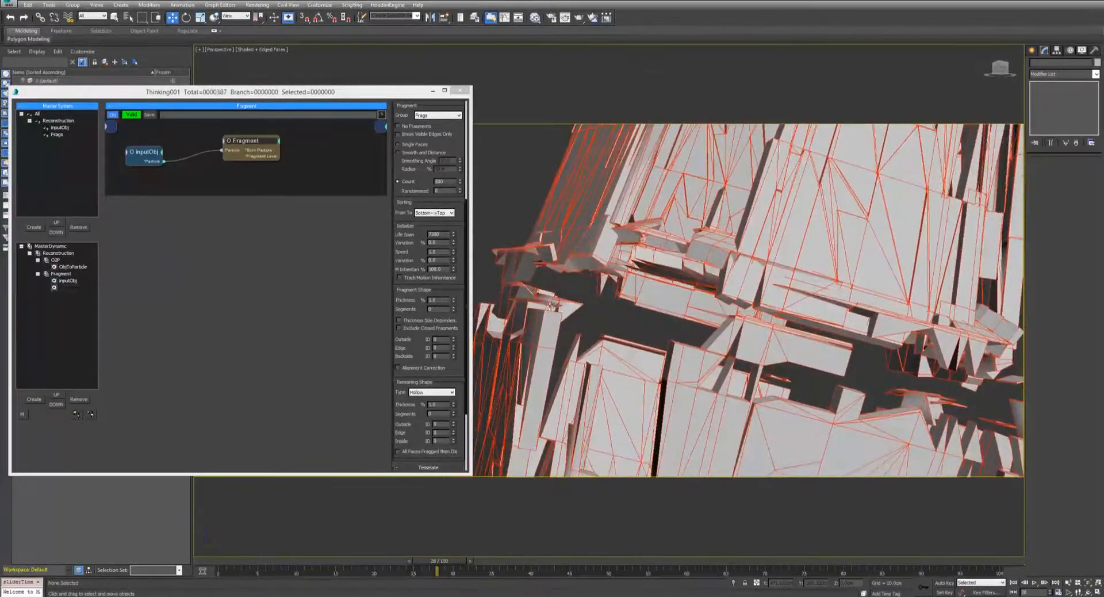
scroll(558, 318, "down", 3)
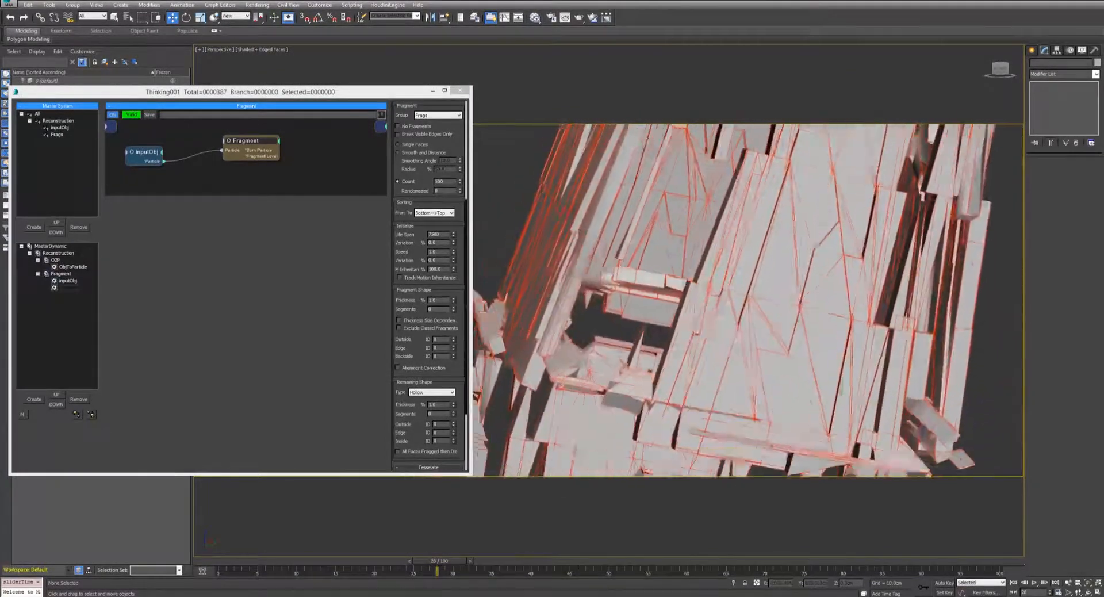
middle_click_drag(558, 318, 606, 325, "alt")
scroll(577, 329, "up", 3)
scroll(684, 265, "down", 5)
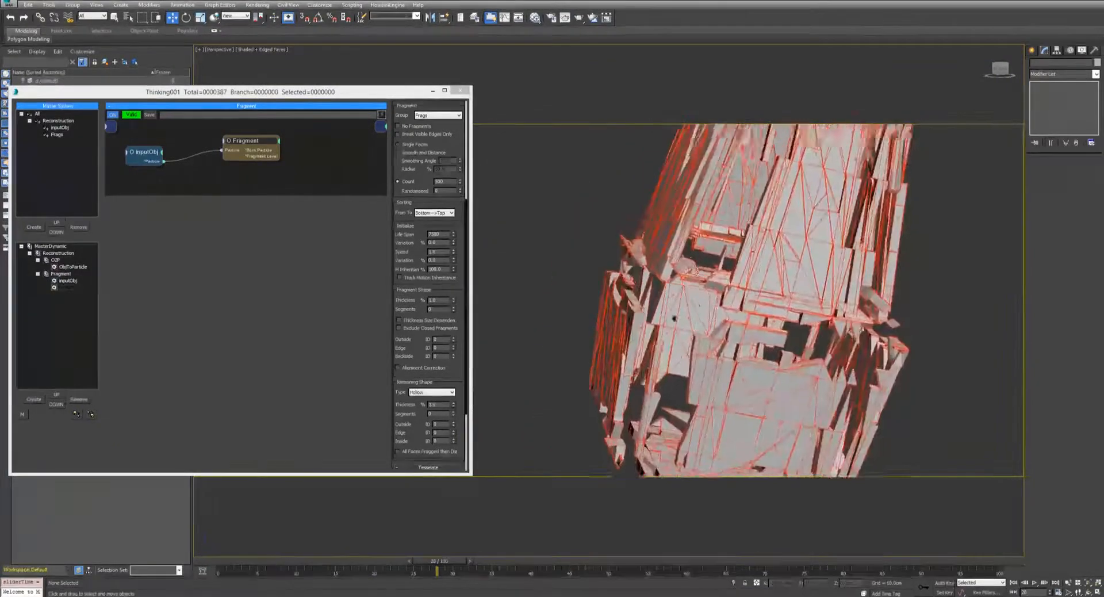
middle_click_drag(674, 319, 591, 264, "alt")
scroll(636, 350, "up", 5)
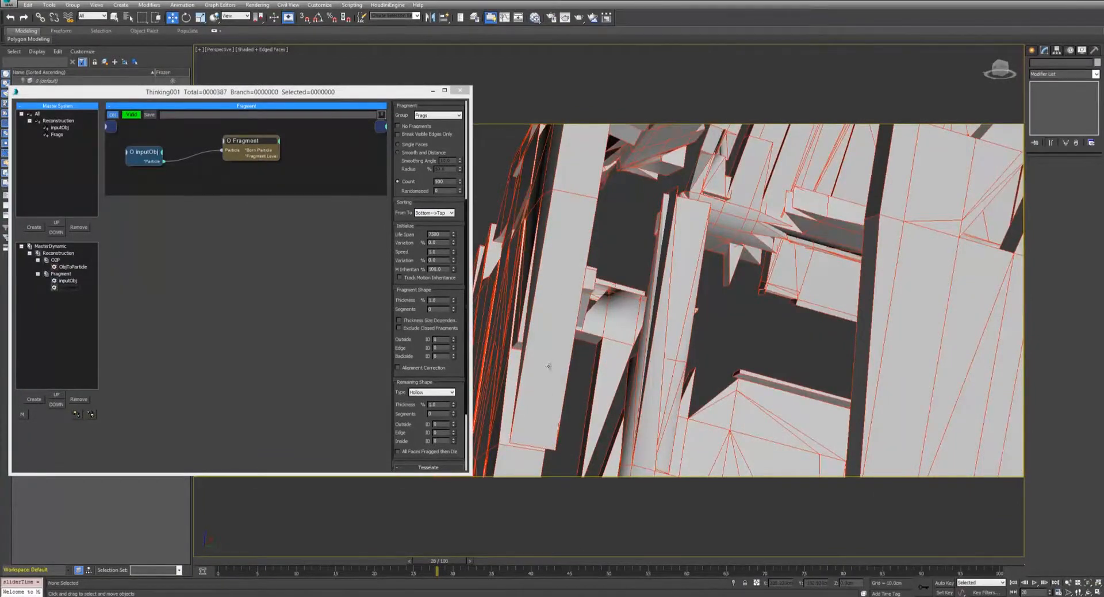
middle_click_drag(549, 354, 556, 334, "alt")
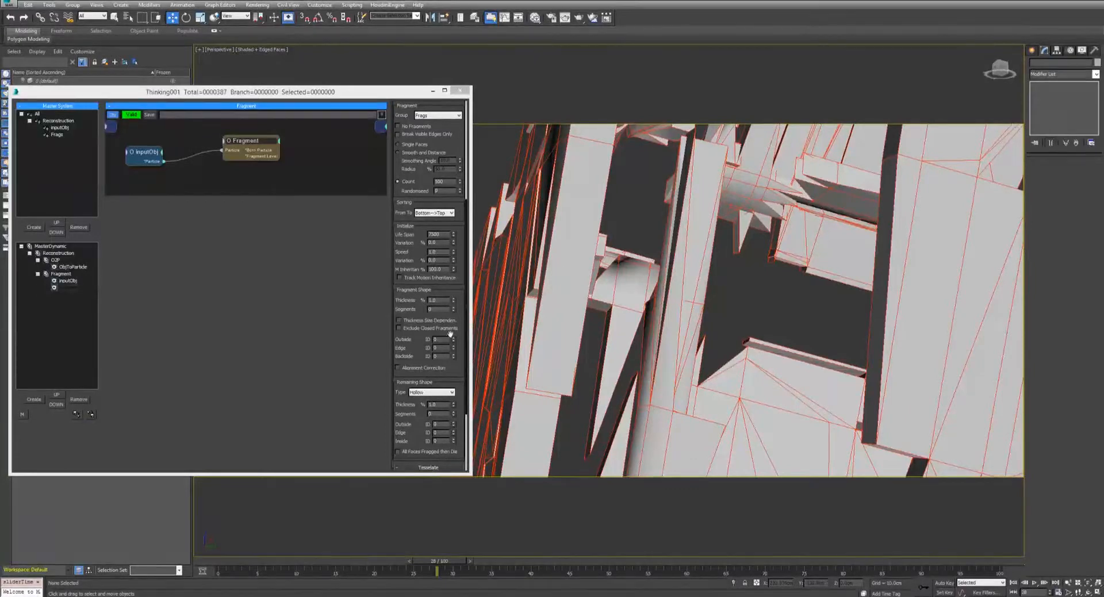
Set the thickness of both the fragment shape and the remaining shape to 0 and preview the pieces at frame 44.
double_click(436, 300)
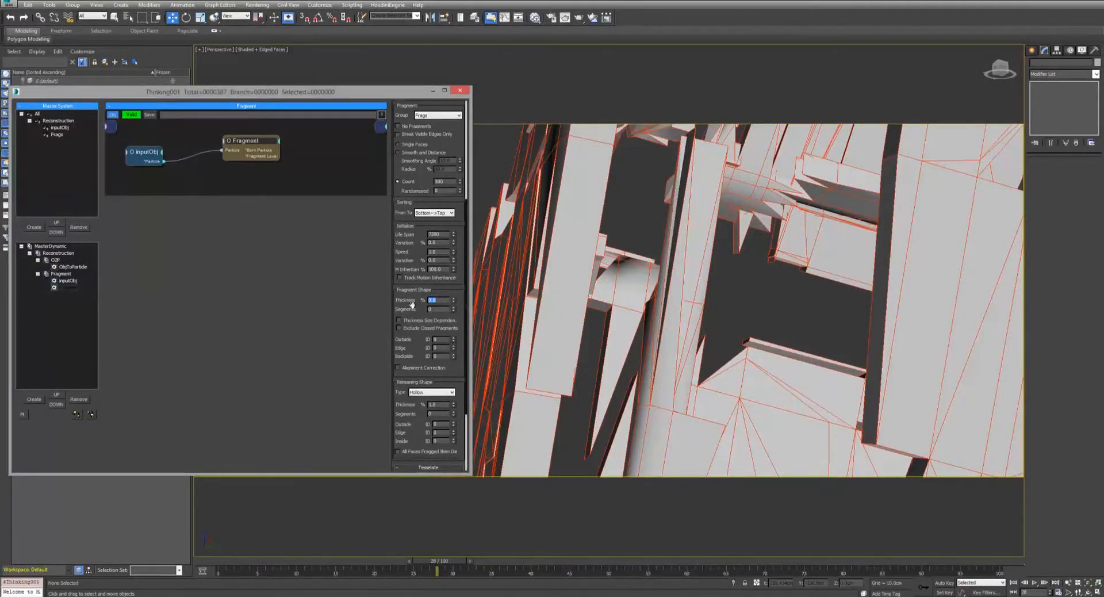
left_click_drag(451, 300, 451, 295)
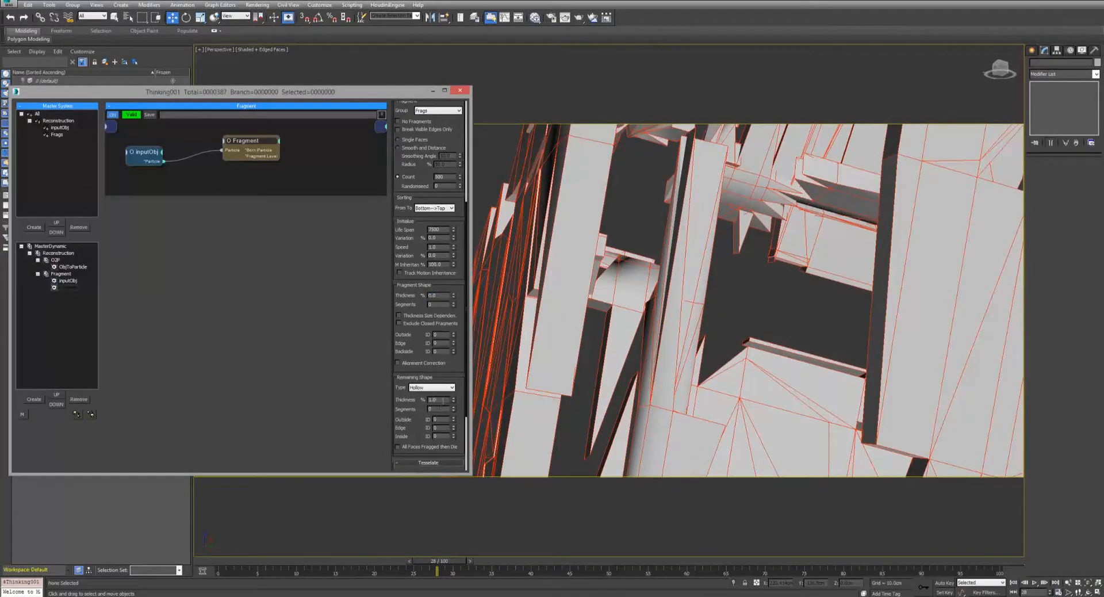
scroll(671, 257, "down", 10)
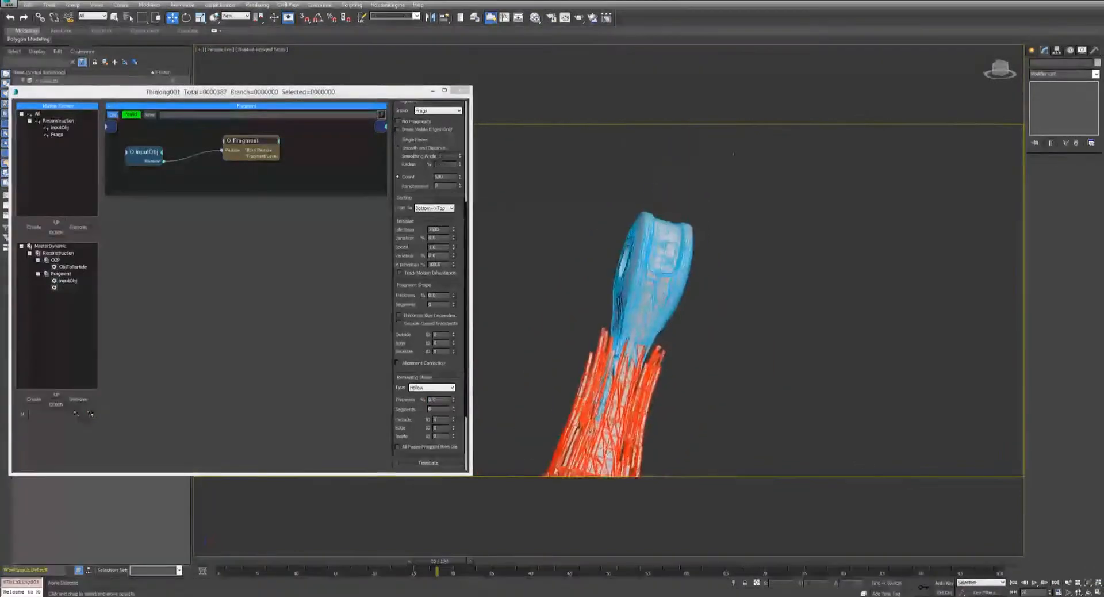
scroll(671, 257, "up", 4)
middle_click_drag(617, 357, 712, 168)
scroll(712, 168, "down", 3)
middle_click_drag(584, 362, 610, 328)
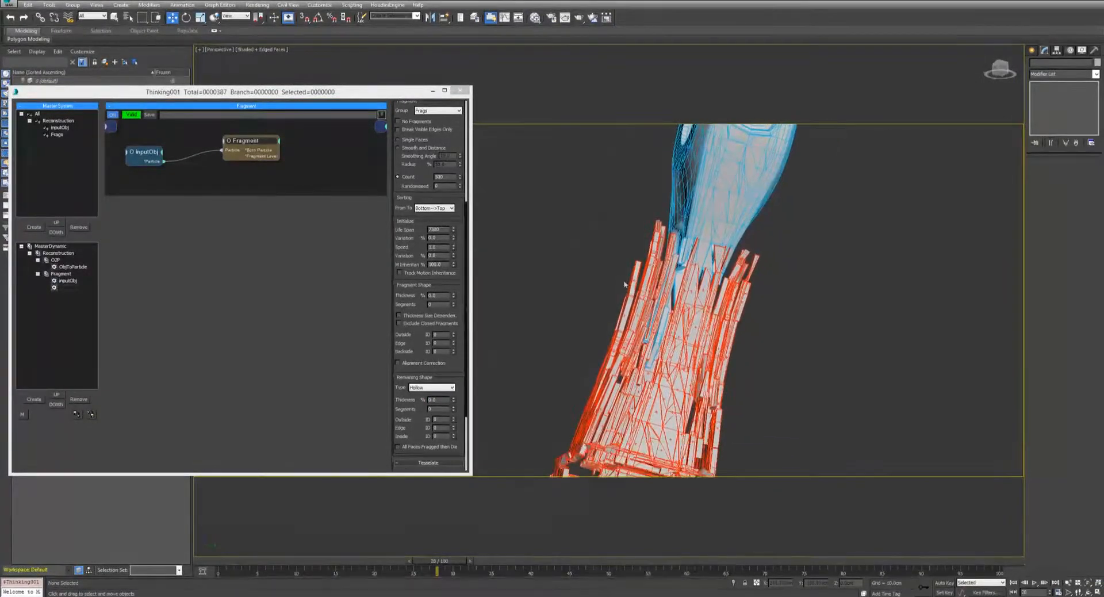
left_click_drag(223, 569, 562, 526)
scroll(572, 332, "up", 6)
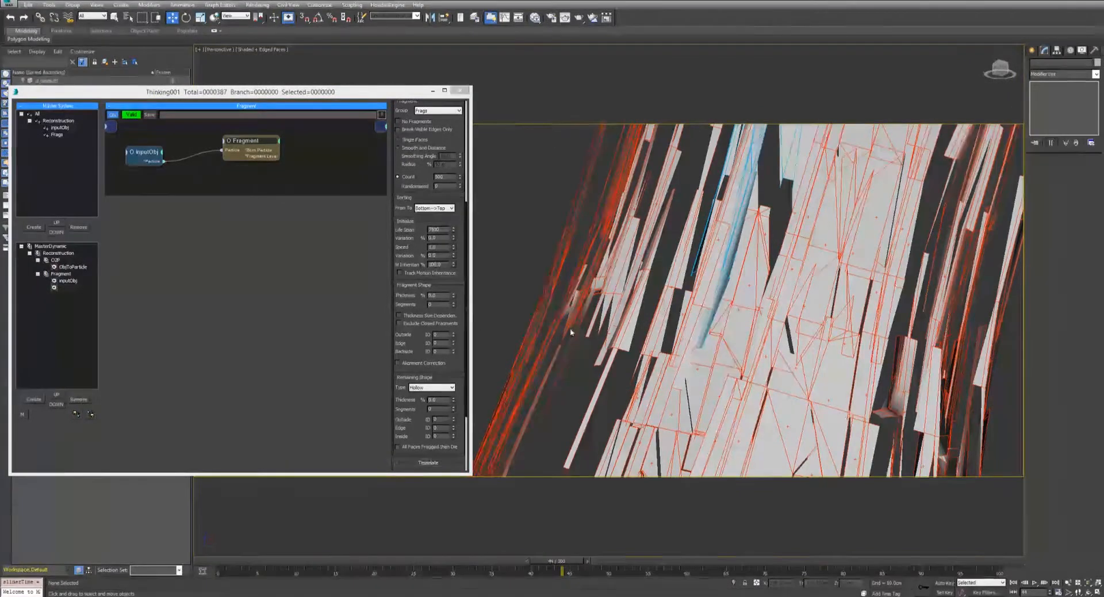
Examine the separated fragments at frame 44 and the intact arm's mesh at frame 0.
scroll(611, 356, "down", 3)
middle_click_drag(612, 356, 697, 334, "alt")
scroll(775, 296, "down", 4)
scroll(697, 334, "up", 2)
scroll(696, 333, "down", 3)
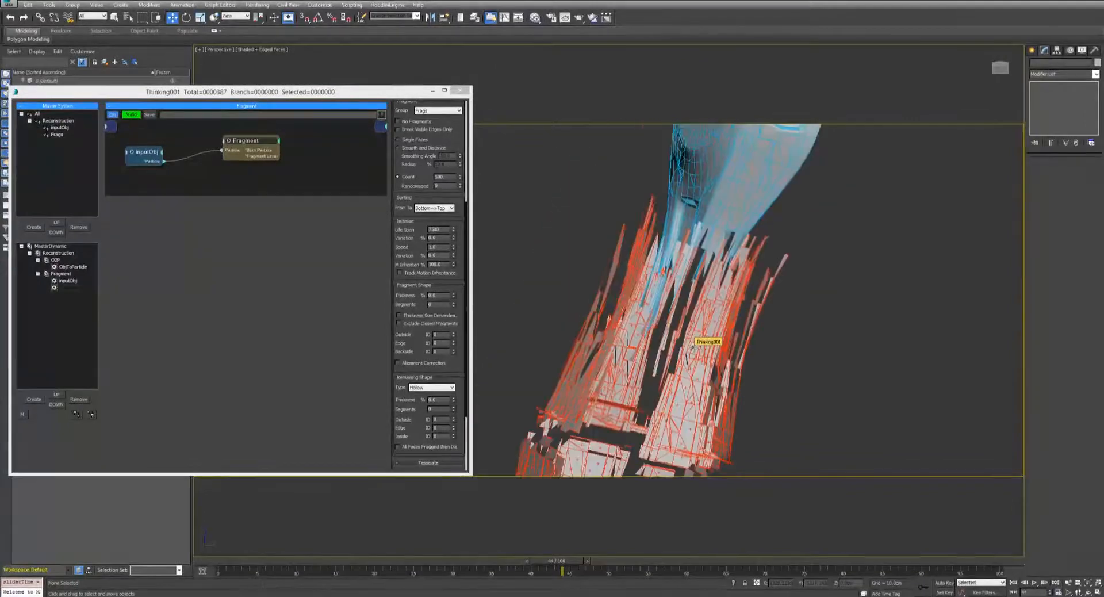
scroll(695, 332, "up", 1)
scroll(615, 352, "down", 3)
left_click_drag(216, 565, 214, 544)
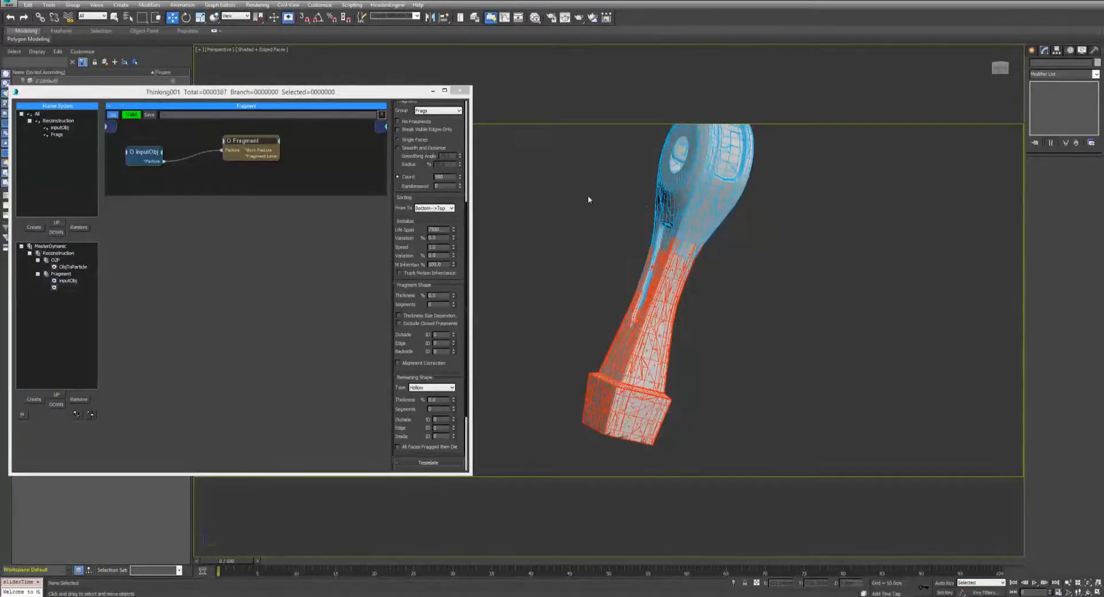
scroll(646, 189, "up", 5)
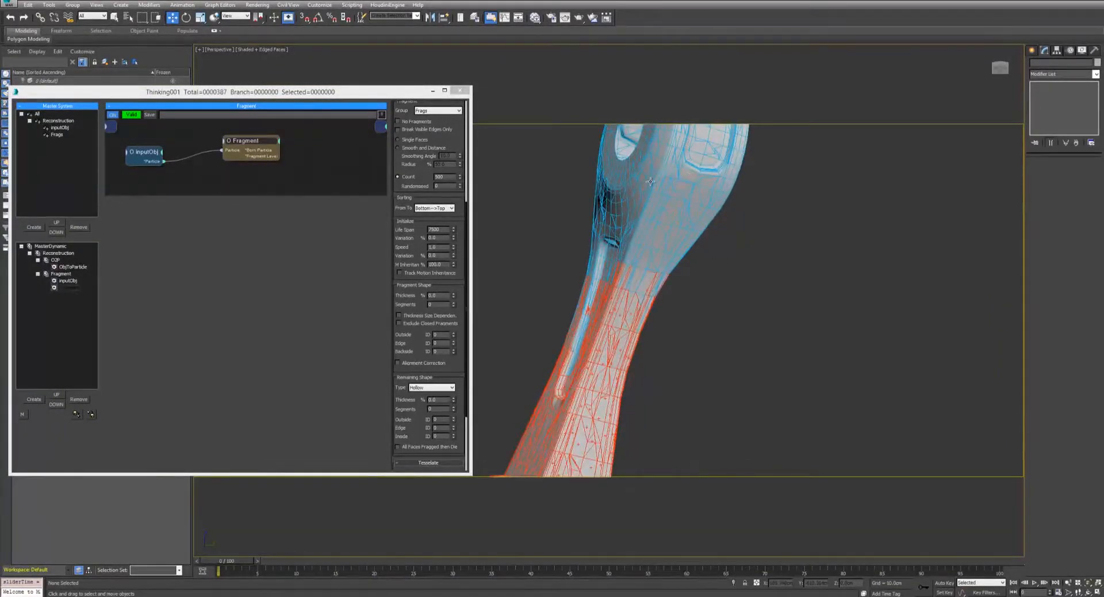
middle_click_drag(655, 211, 682, 133)
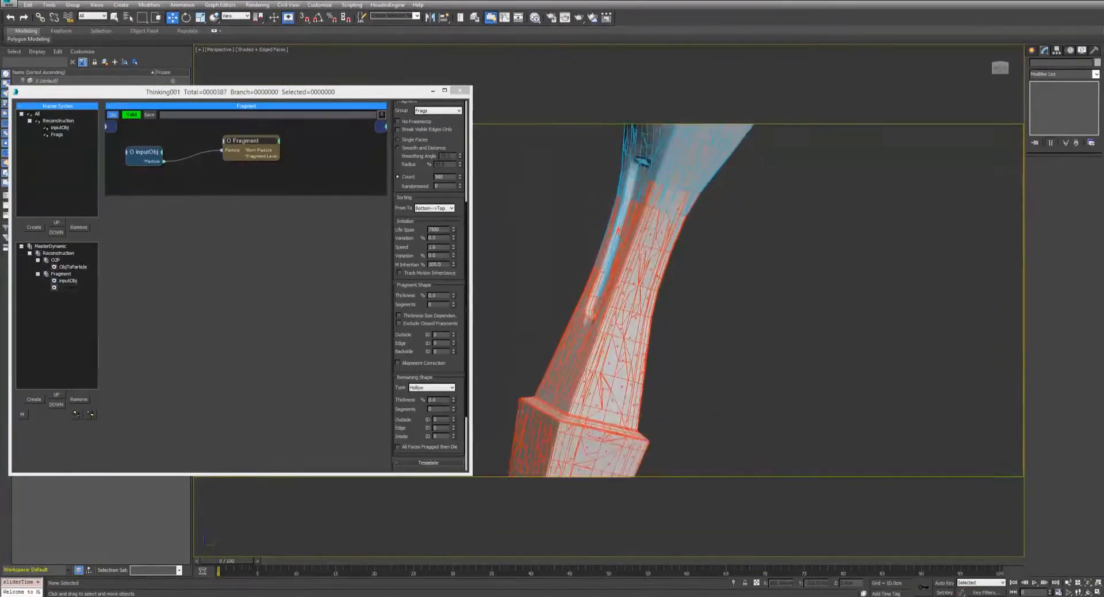
Scrub the timeline to frame 48 and examine the long, blocky fragment shapes up close.
scroll(682, 132, "down", 4)
left_click_drag(245, 564, 613, 546)
middle_click_drag(627, 330, 619, 311)
scroll(619, 312, "up", 5)
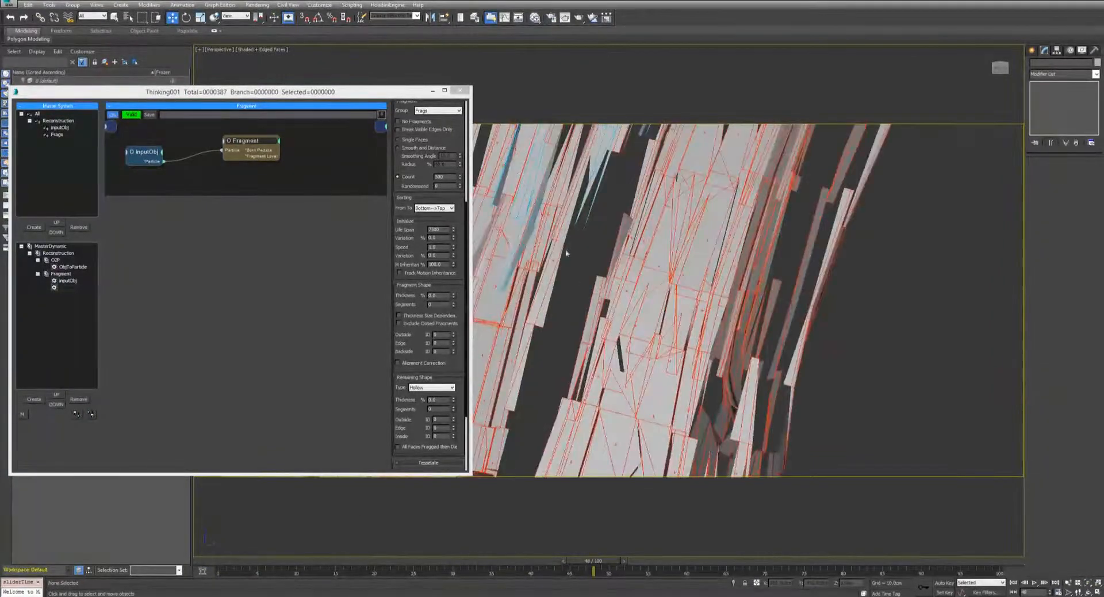
middle_click_drag(634, 275, 687, 255)
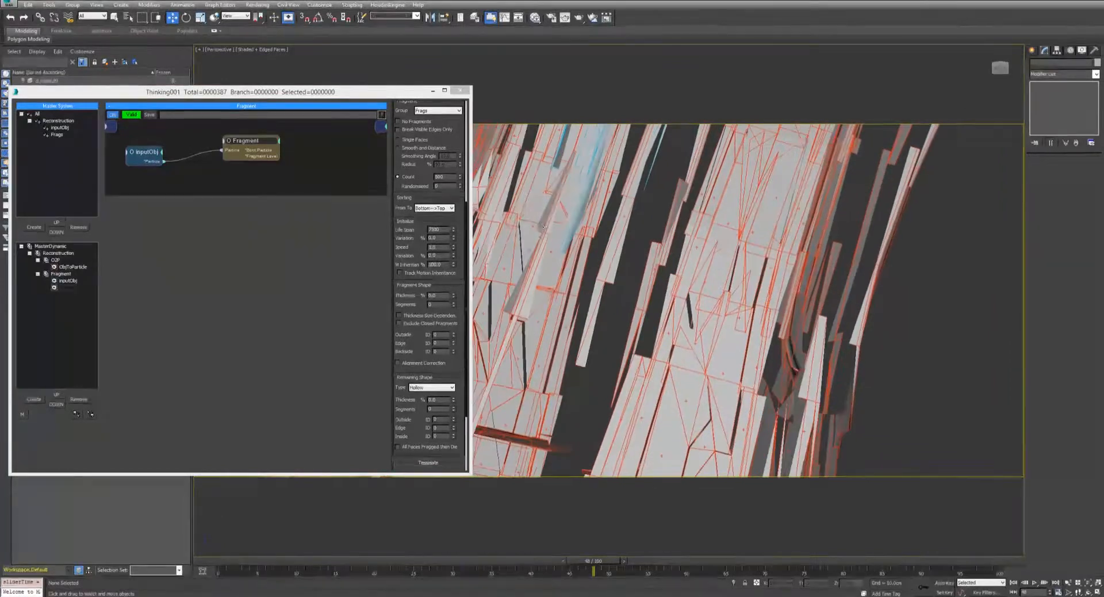
scroll(686, 255, "down", 5)
Return to frame 0, then swap the visible layers from TP to Drone_geo with the Thinking Particles window minimised.
left_click_drag(230, 563, 178, 562)
left_click(441, 91)
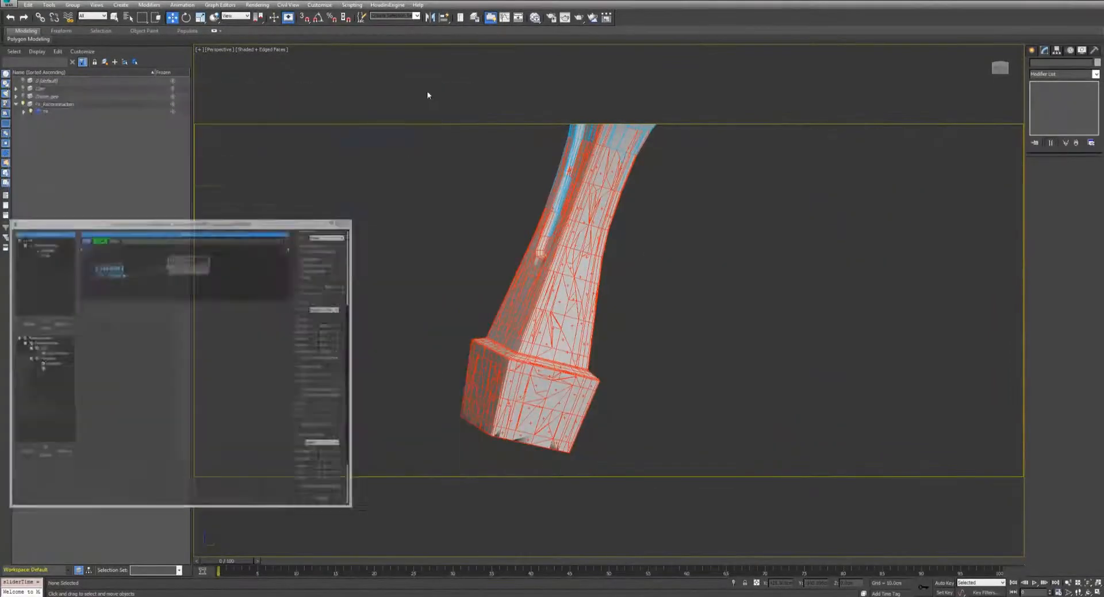
left_click(31, 112)
left_click(23, 97)
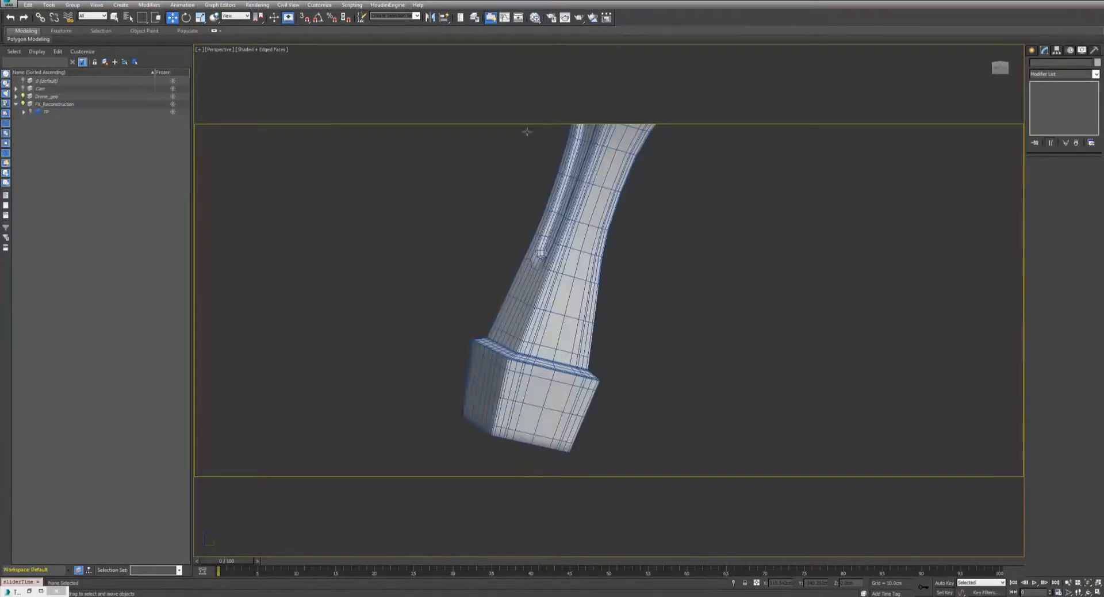
Add a TurboSmooth modifier to the drone arm mesh.
left_click(592, 164)
left_click(1066, 75)
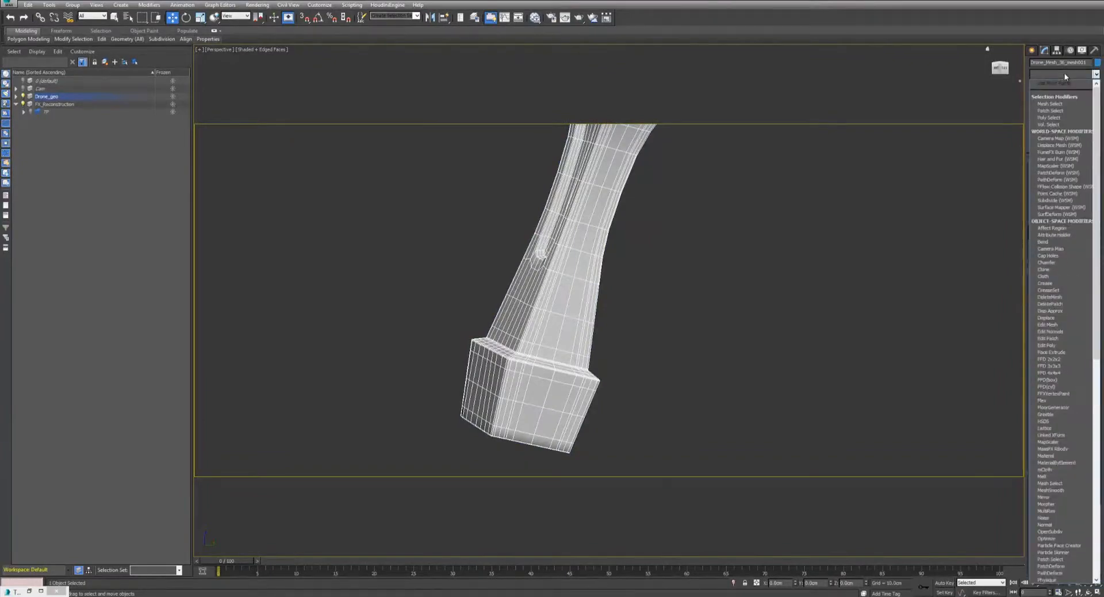
type("turbo")
key("Return")
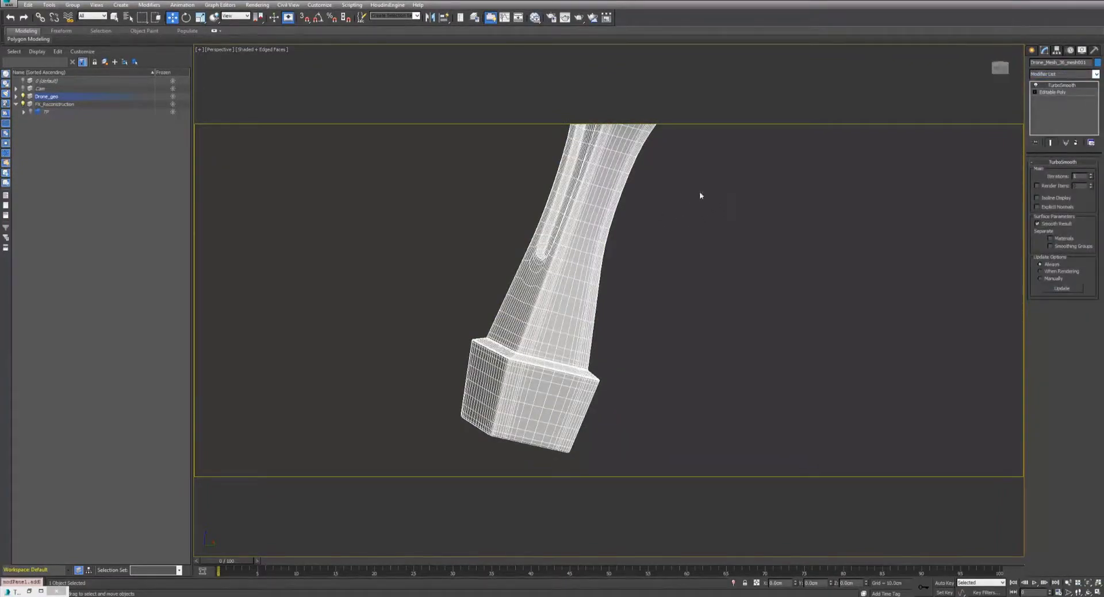
middle_click_drag(699, 192, 676, 279)
scroll(675, 279, "down", 5)
scroll(667, 268, "up", 8)
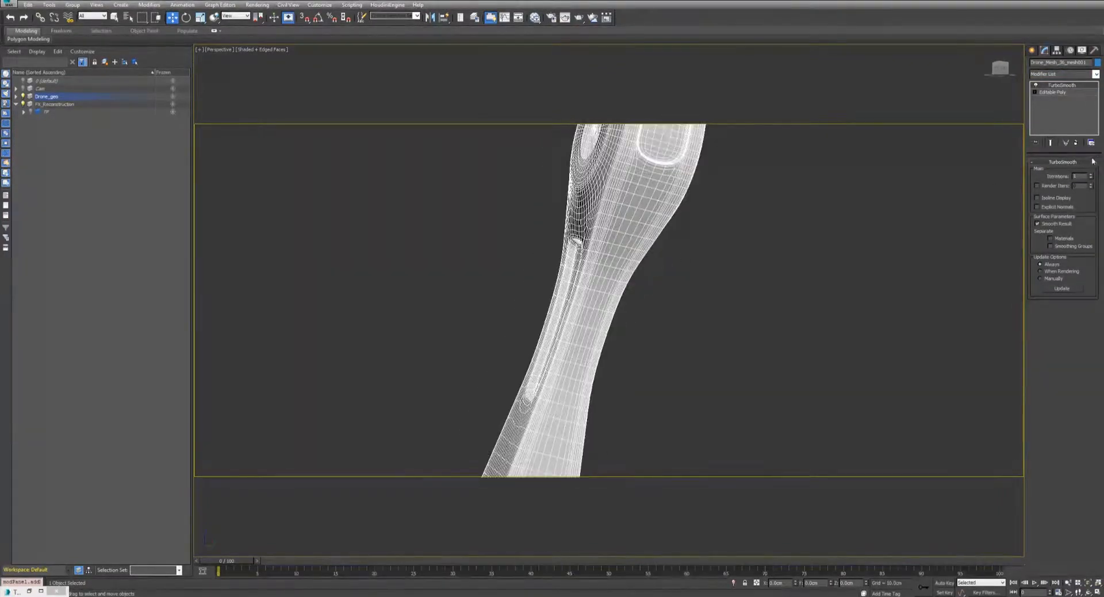
Try TurboSmooth iterations of 2 and 0 to compare the arm's mesh density.
left_click(1091, 176)
scroll(638, 274, "down", 3)
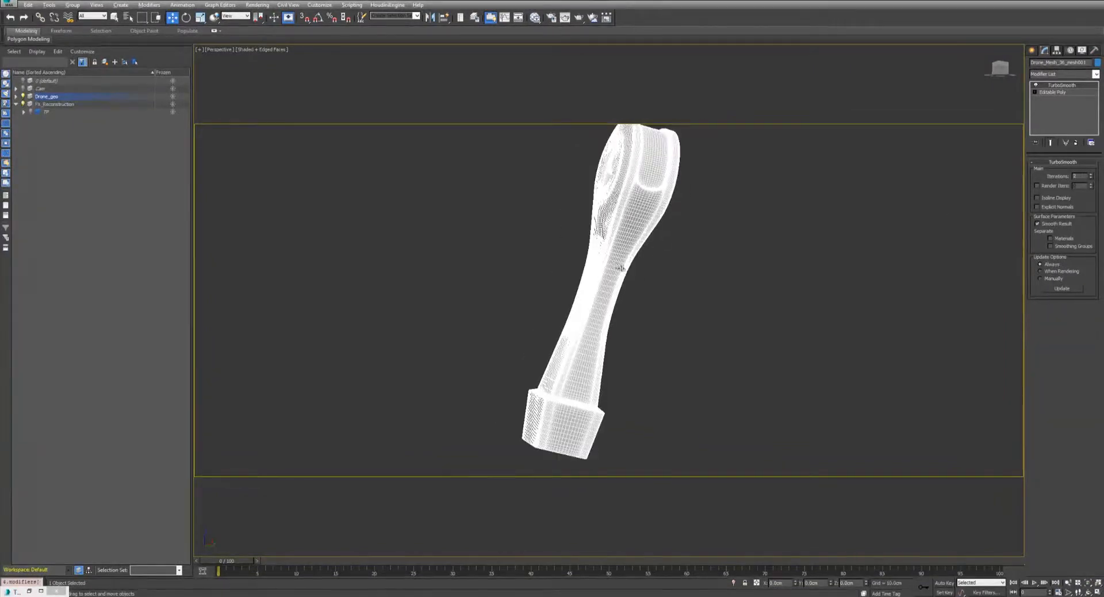
scroll(621, 268, "up", 4)
scroll(604, 279, "down", 4)
scroll(607, 278, "up", 4)
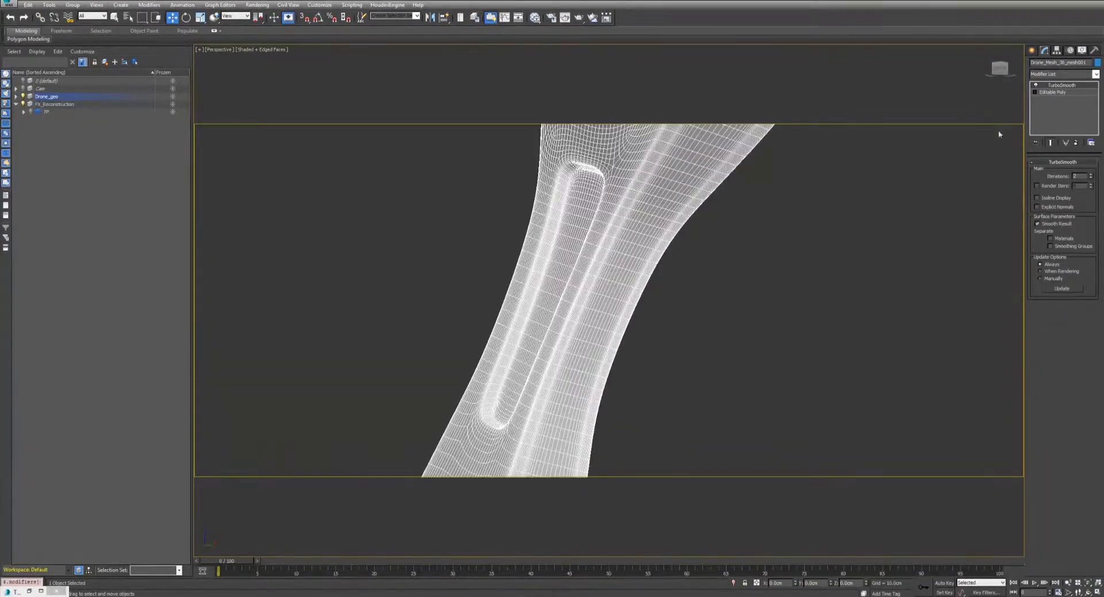
right_click(1091, 177)
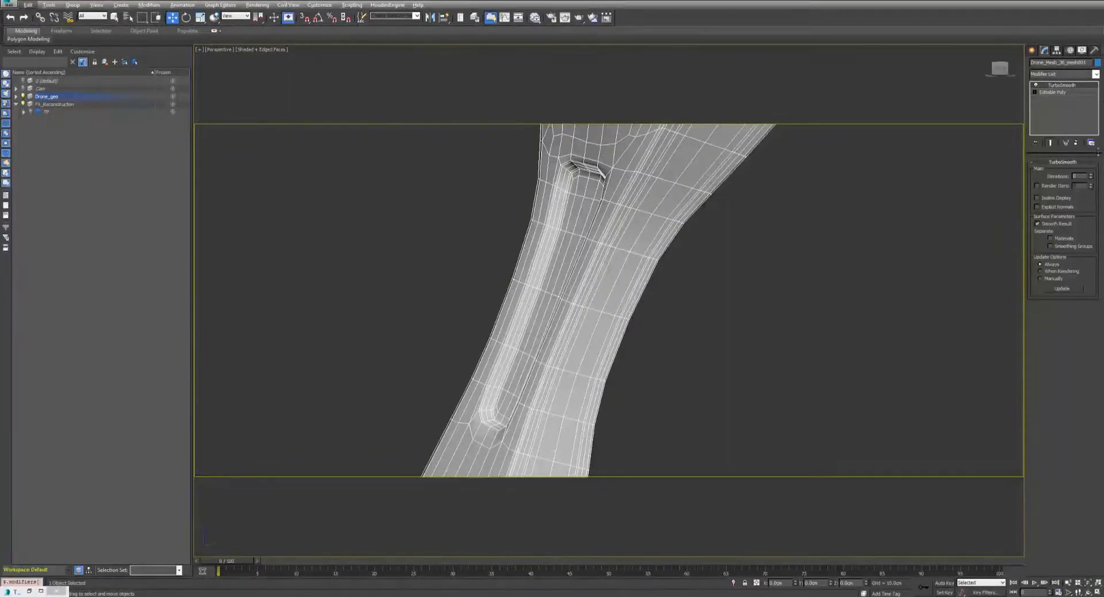
double_click(1092, 175)
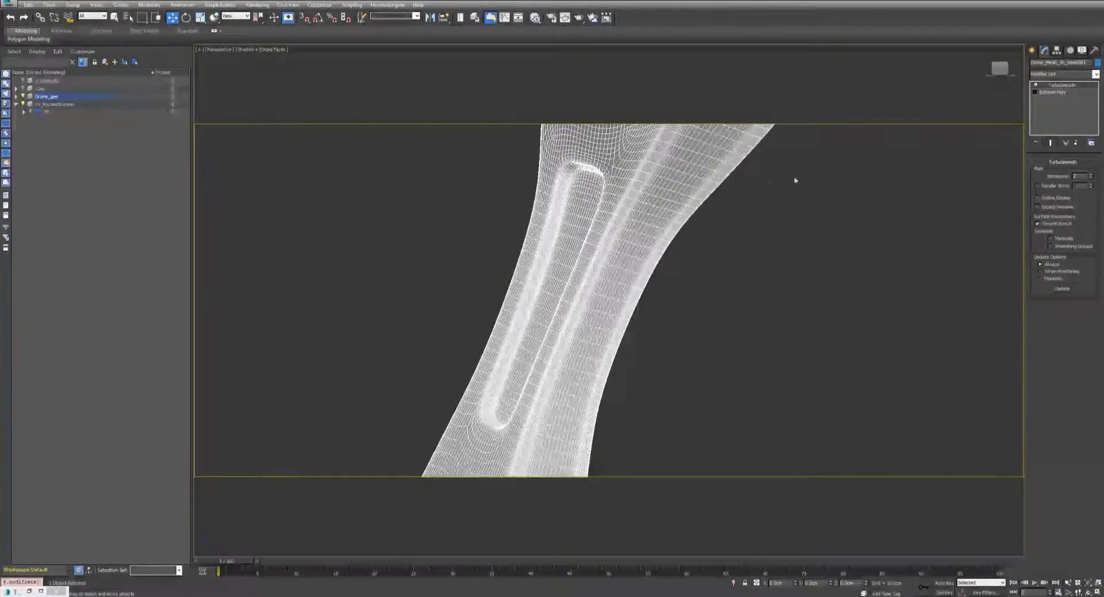
scroll(627, 217, "down", 3)
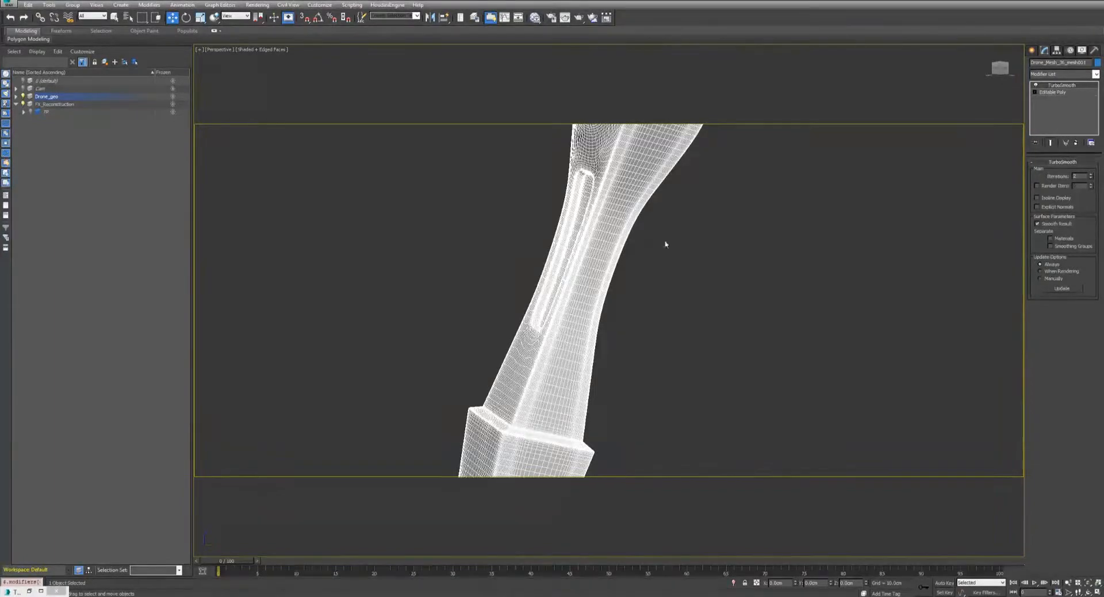
scroll(584, 236, "up", 3)
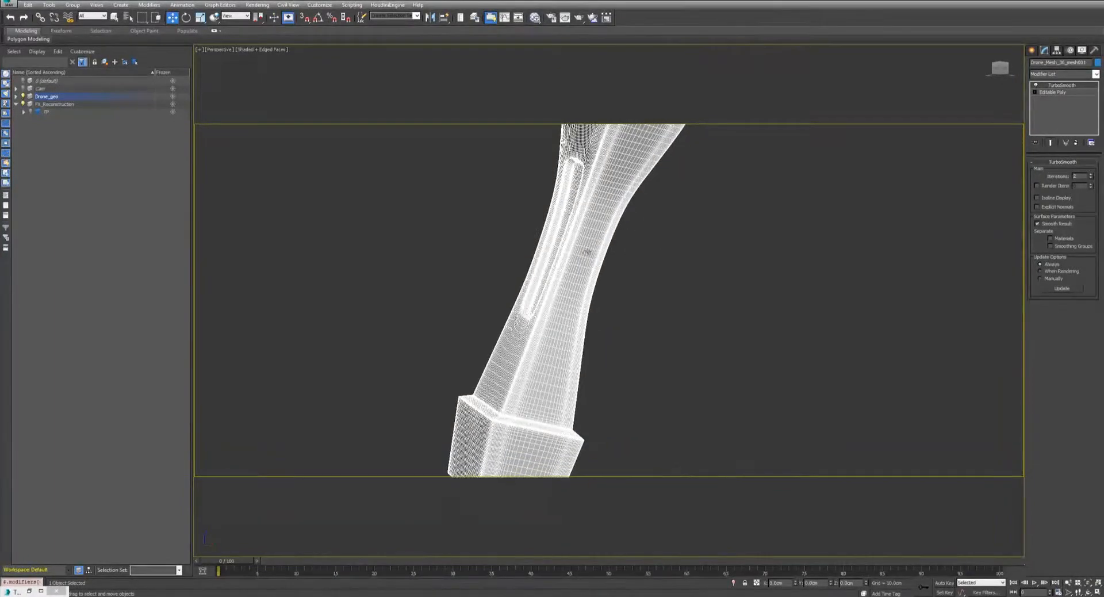
Lower the TurboSmooth iterations to 1 and add a Subdivide modifier above it on the arm.
left_click(1084, 74)
left_click(966, 178)
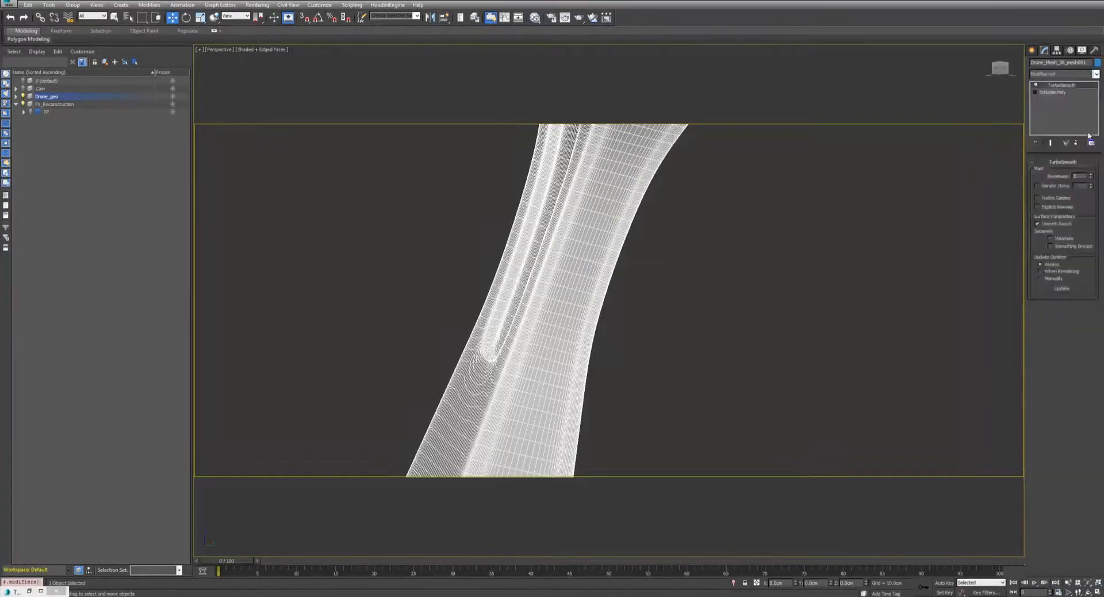
left_click(1092, 179)
left_click(1070, 74)
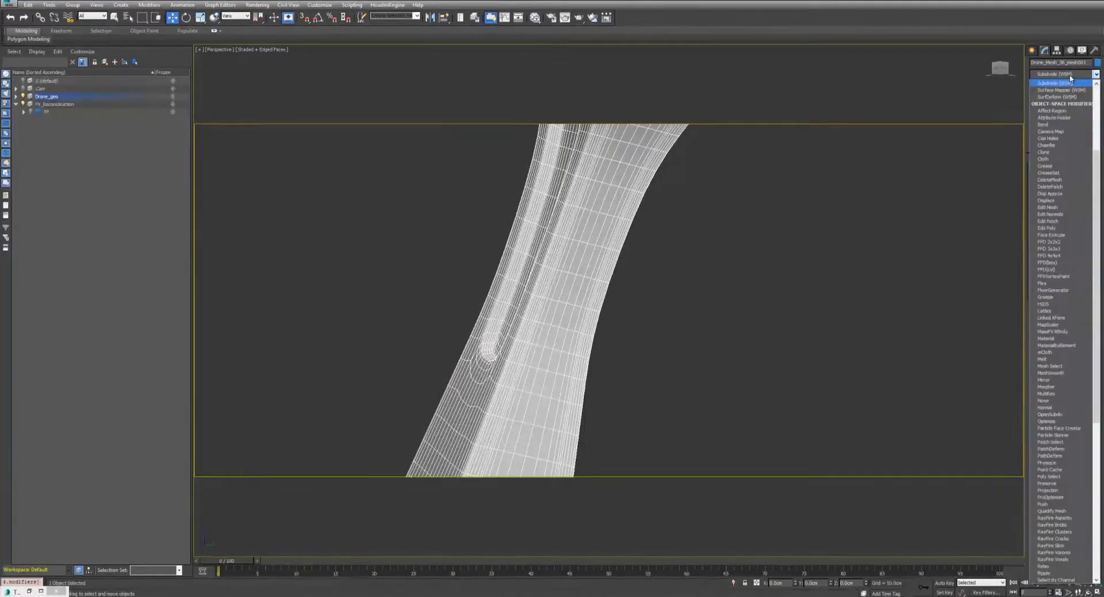
key("Down")
key("Down")
key("Down")
key("Down")
key("Down")
key("Down")
key("Down")
key("Down")
key("Down")
key("Down")
key("Down")
key("Down")
key("Down")
key("Down")
key("Down")
key("Down")
key("Down")
key("Down")
key("Down")
key("Down")
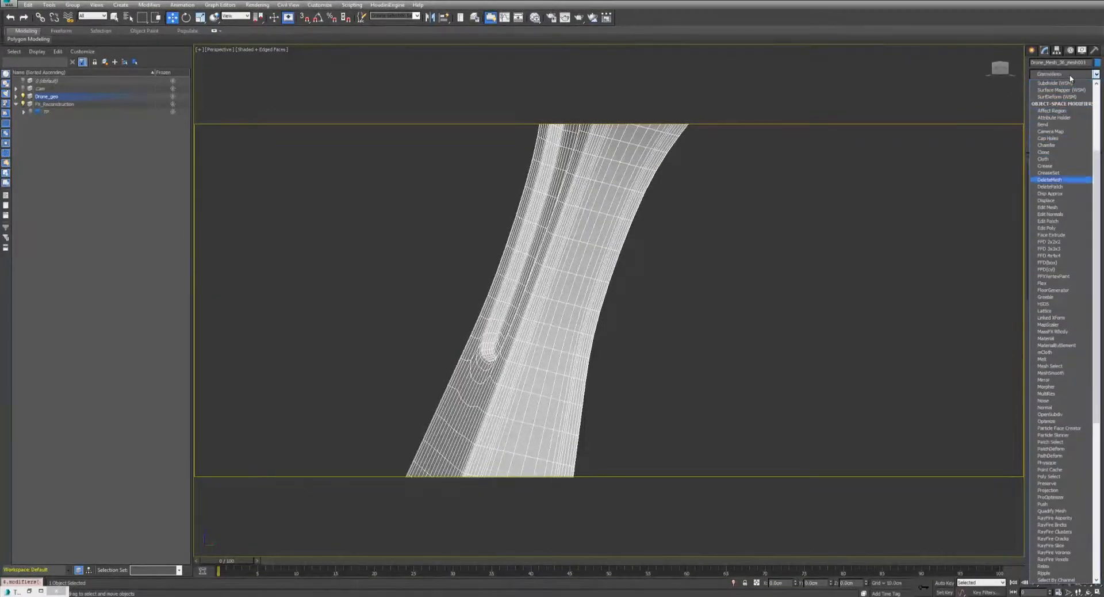
key("Down")
key("Down")
key("Down")
key("Down")
key("Down")
key("Down")
key("Down")
key("Down")
key("Down")
key("Down")
key("Down")
key("Down")
key("Down")
key("Down")
key("Down")
key("Down")
key("Down")
key("Down")
key("Down")
key("Down")
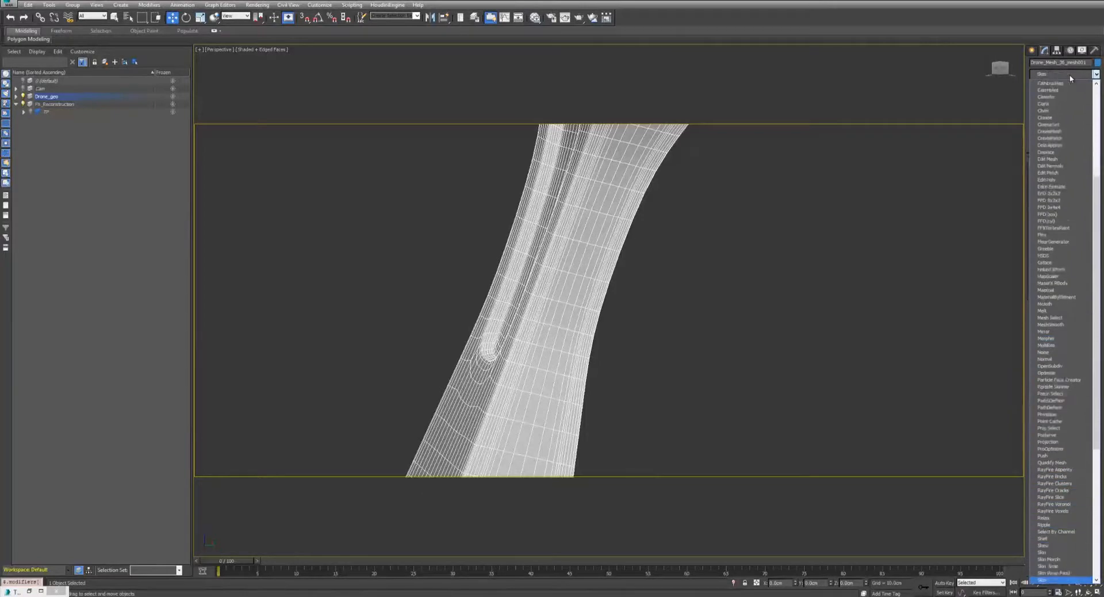
key("Down")
key("Down")
key("Down")
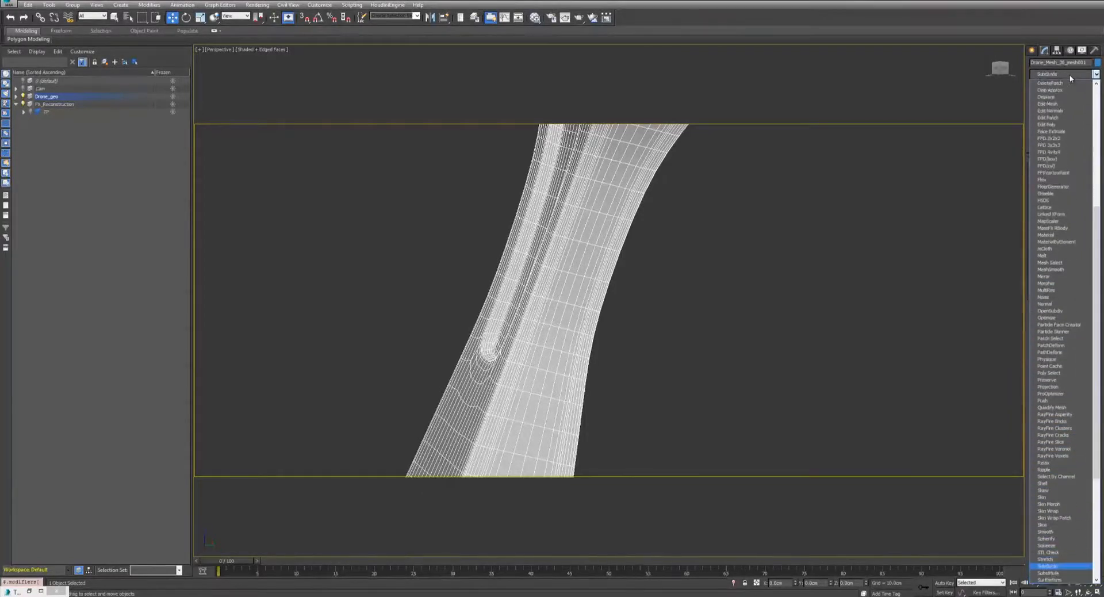
key("Return")
Try a Subdivide size of 1 cm on the arm mesh.
middle_click_drag(765, 155, 747, 190, "alt")
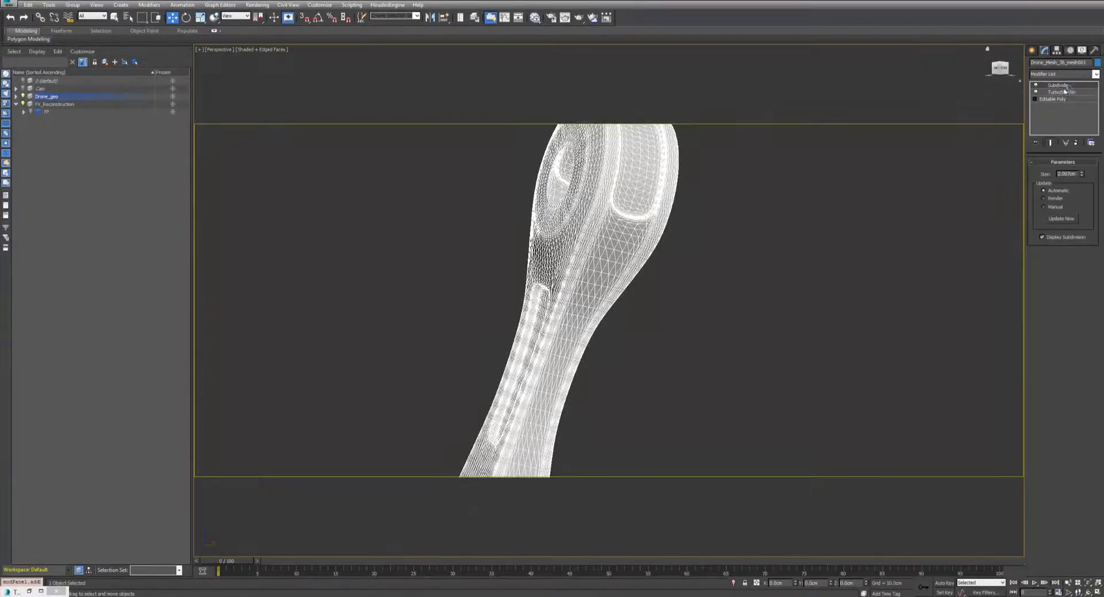
type("1")
key("Return")
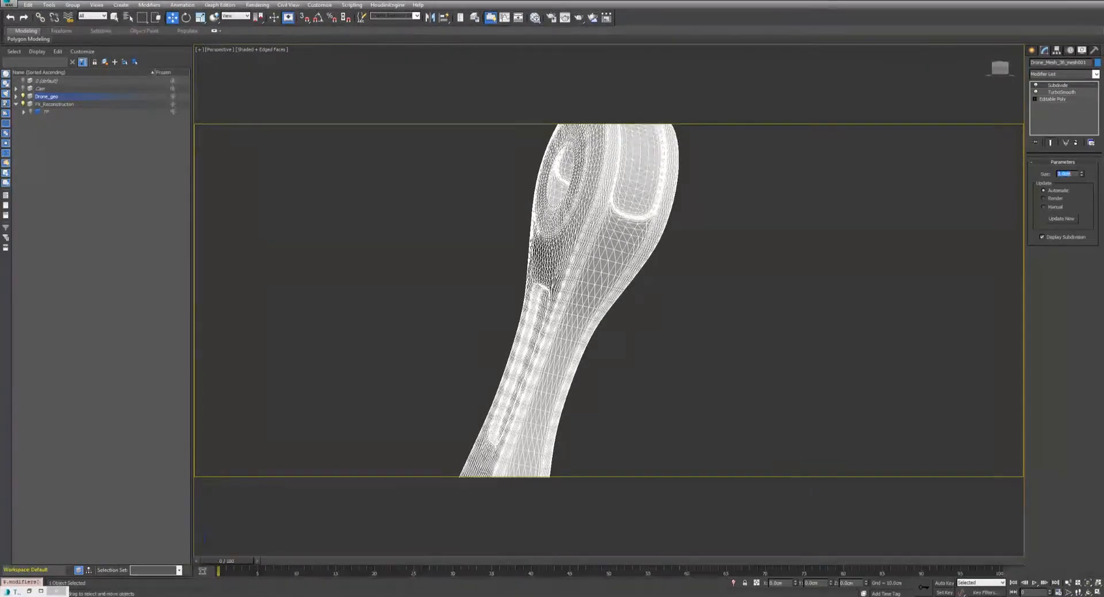
Set the Subdivide size to 0.2 cm and check the triangulation around the arm's slot.
double_click(1064, 173)
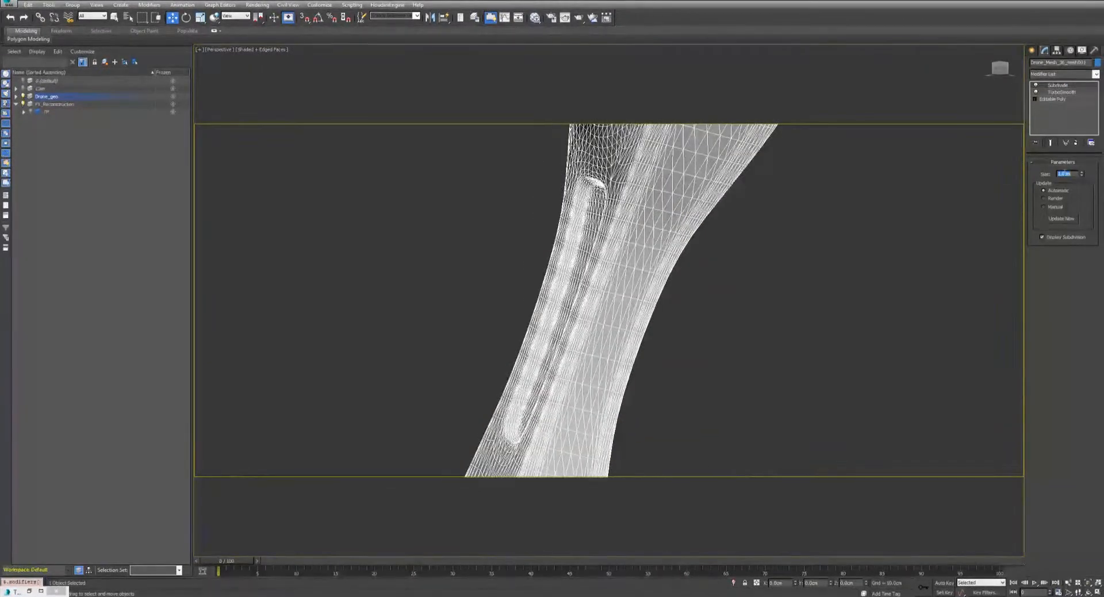
type("0.2")
key("Return")
middle_click_drag(666, 201, 642, 253)
scroll(643, 244, "down", 3)
scroll(643, 252, "up", 3)
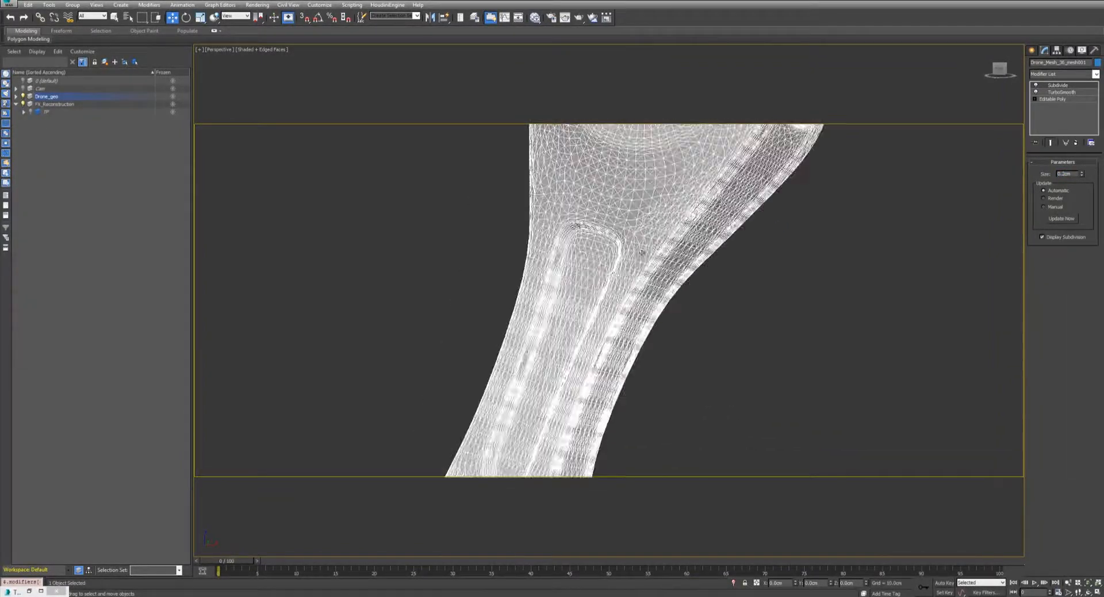
Raise the TurboSmooth iterations beneath the Subdivide modifier and inspect the denser mesh along the arm.
left_click(1061, 92)
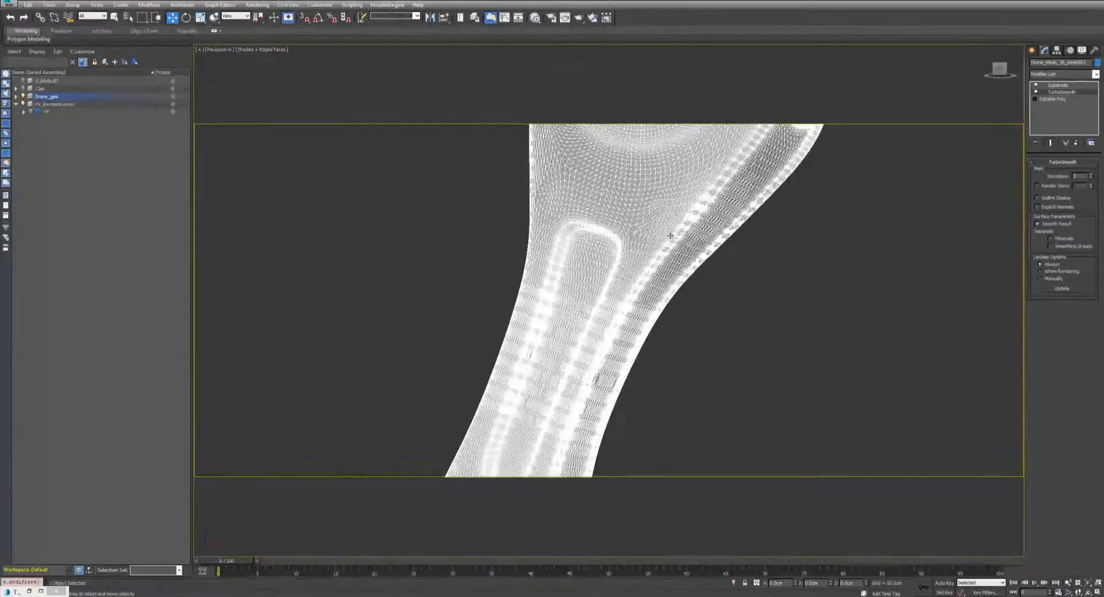
left_click(1047, 85)
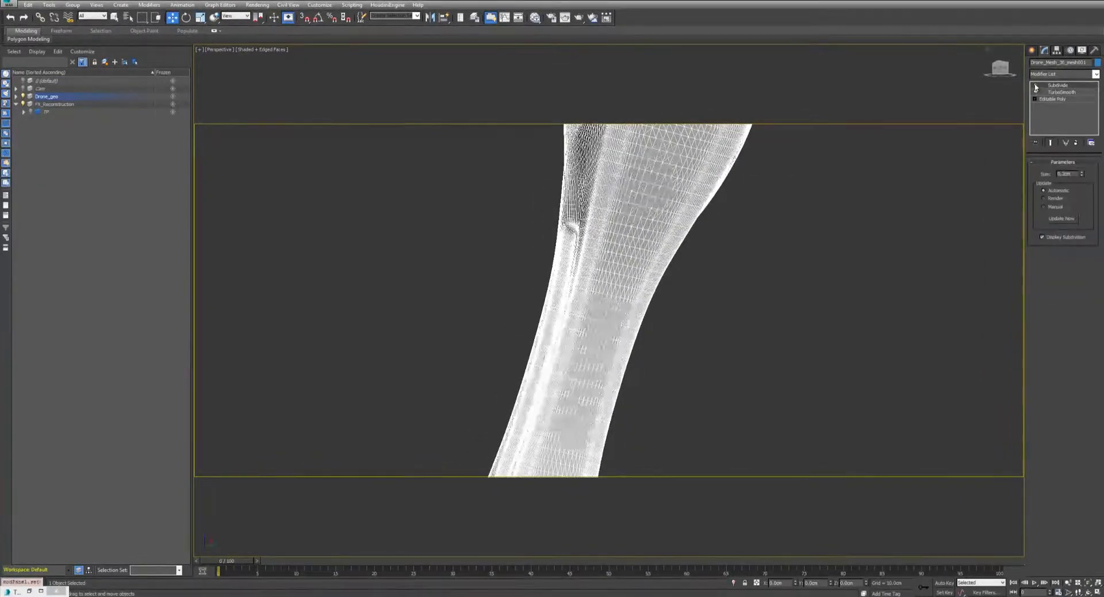
scroll(604, 265, "up", 3)
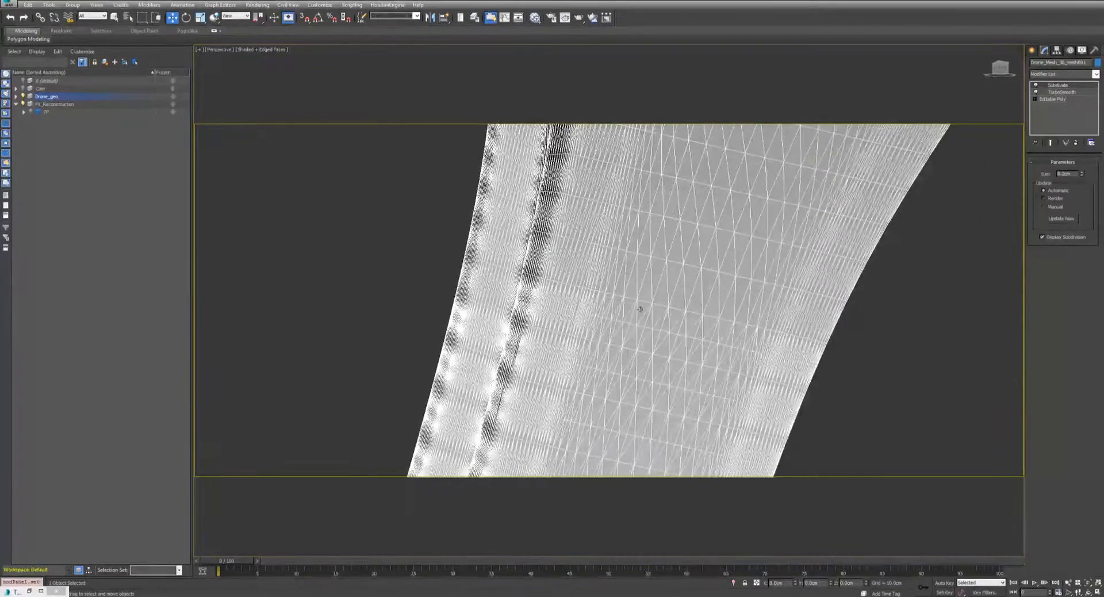
scroll(632, 296, "down", 4)
scroll(656, 283, "up", 5)
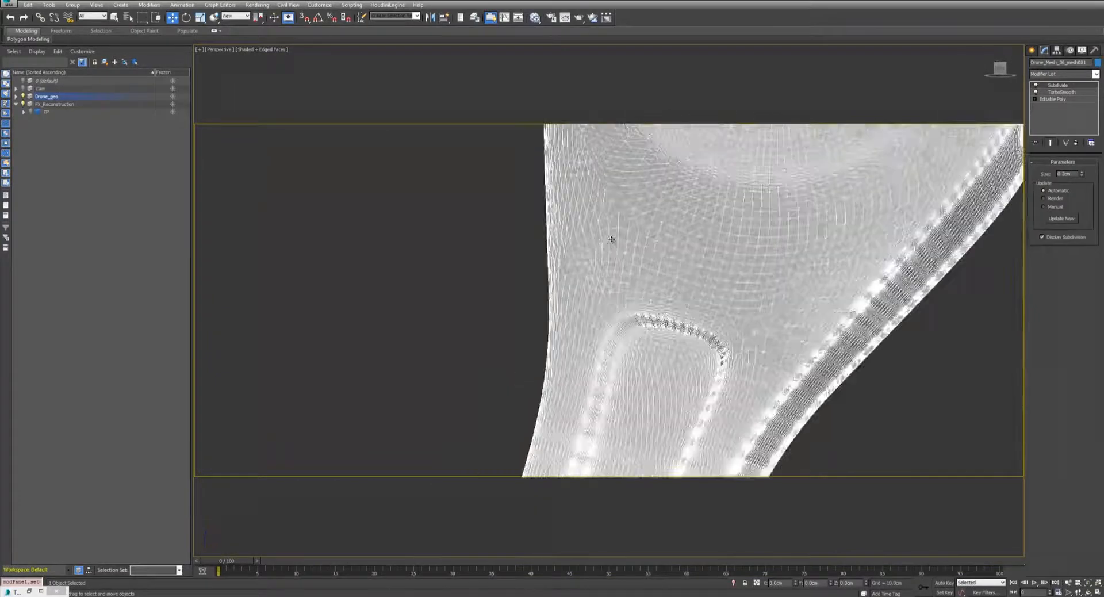
scroll(574, 247, "down", 5)
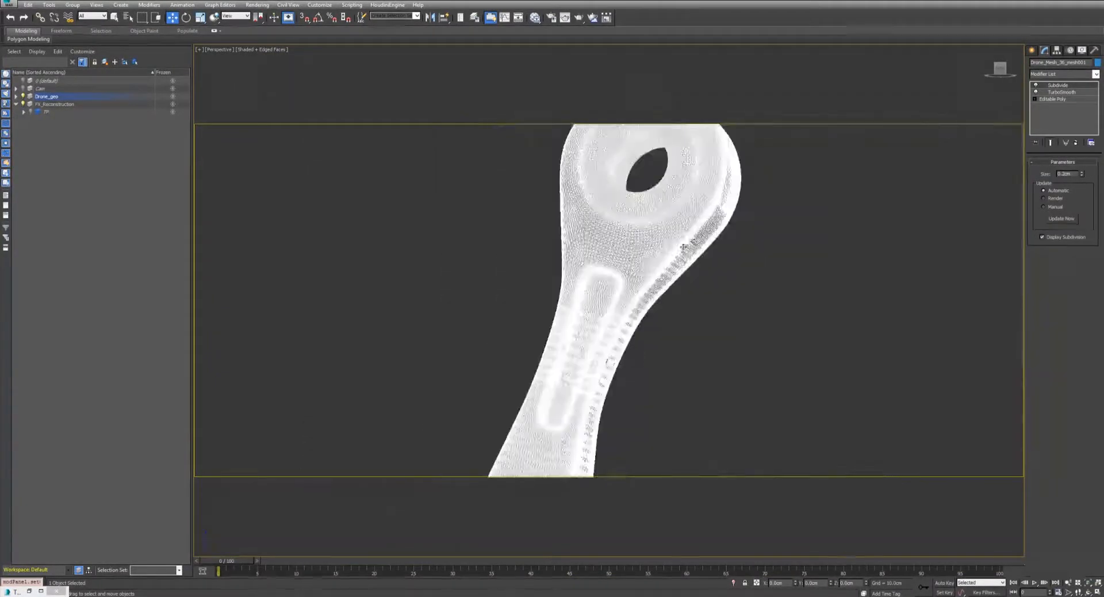
middle_click_drag(685, 247, 655, 216, "alt")
scroll(654, 217, "down", 2)
scroll(654, 216, "up", 4)
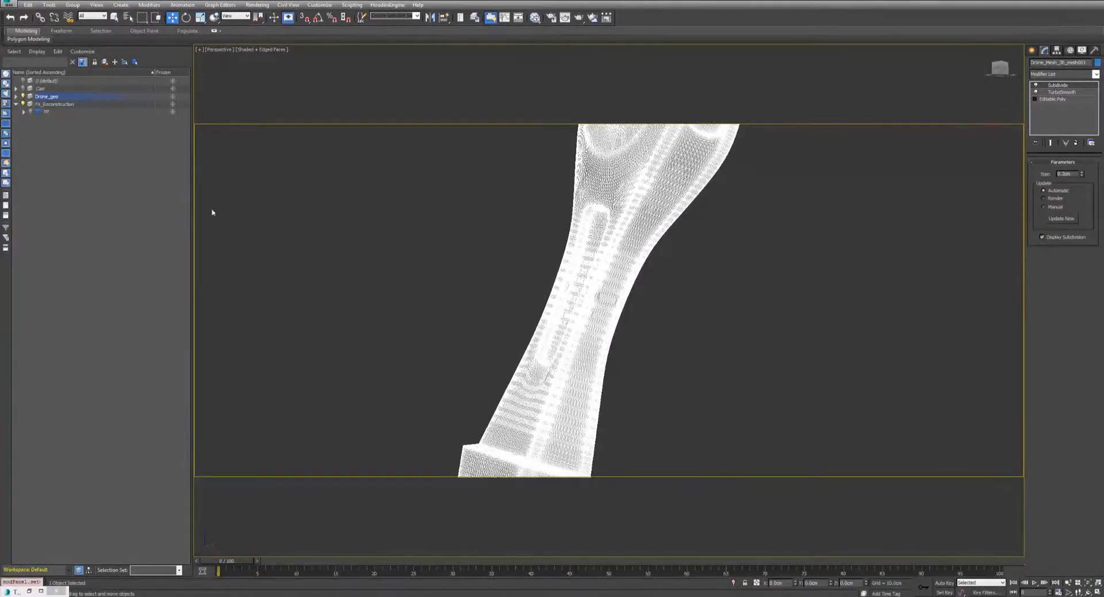
Hide the Drone_geo layer with TP shown again, and play the updated fragmentation from frame 0.
left_click(23, 96)
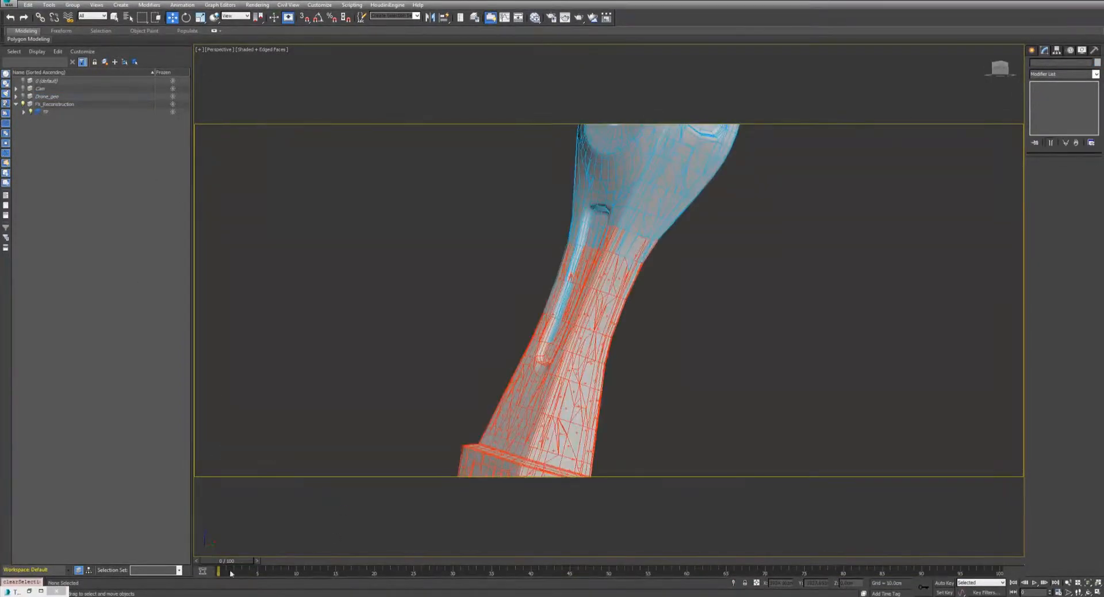
left_click_drag(224, 562, 178, 566)
middle_click_drag(660, 288, 653, 288, "alt")
scroll(653, 288, "down", 3)
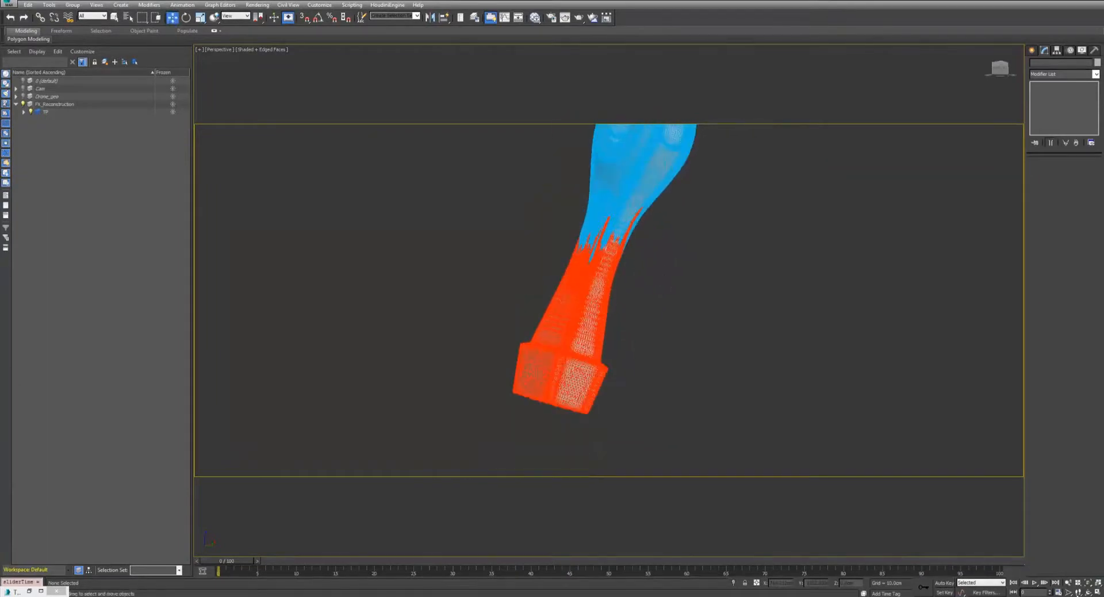
left_click(1034, 582)
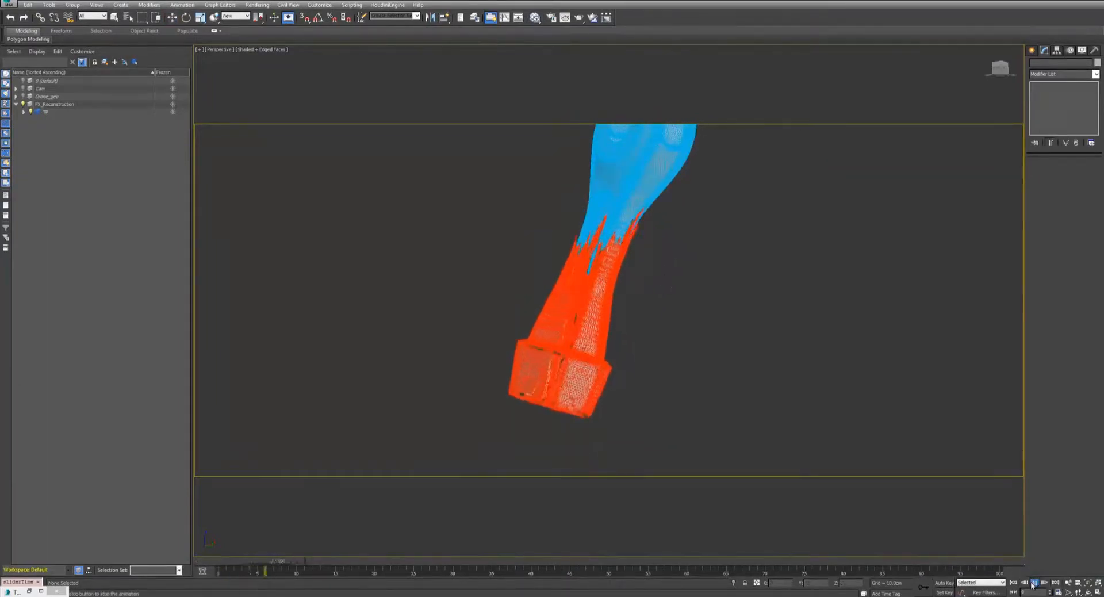
Inspect the arm's fragment strips up close in shaded view without edges, and scrub on to frame 57.
key("w")
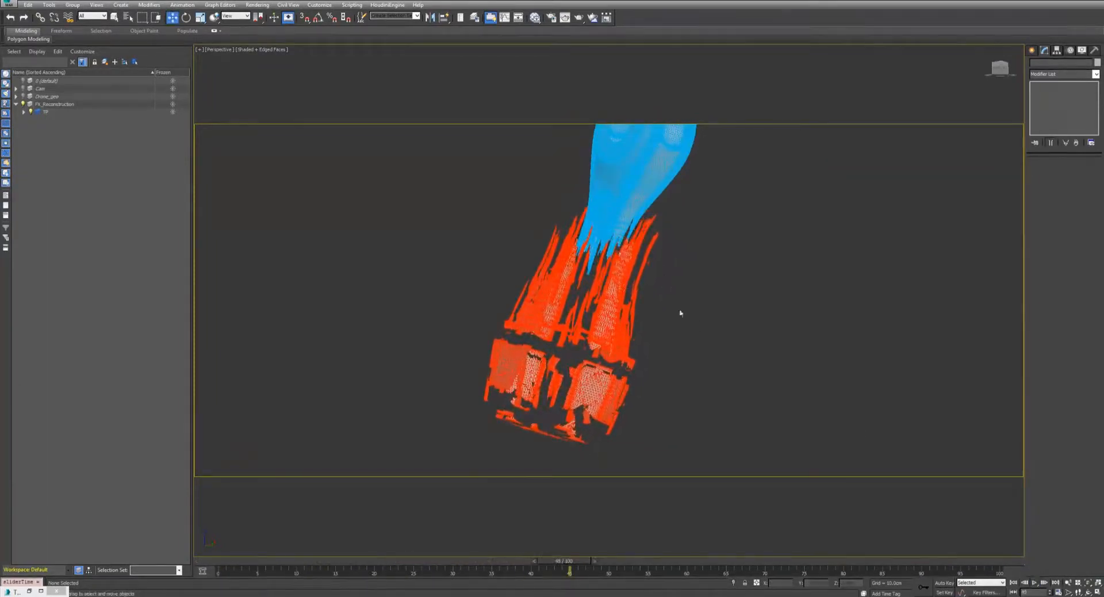
middle_click_drag(681, 314, 690, 313, "alt")
key("F4")
scroll(685, 314, "up", 3)
middle_click_drag(553, 270, 465, 263, "alt")
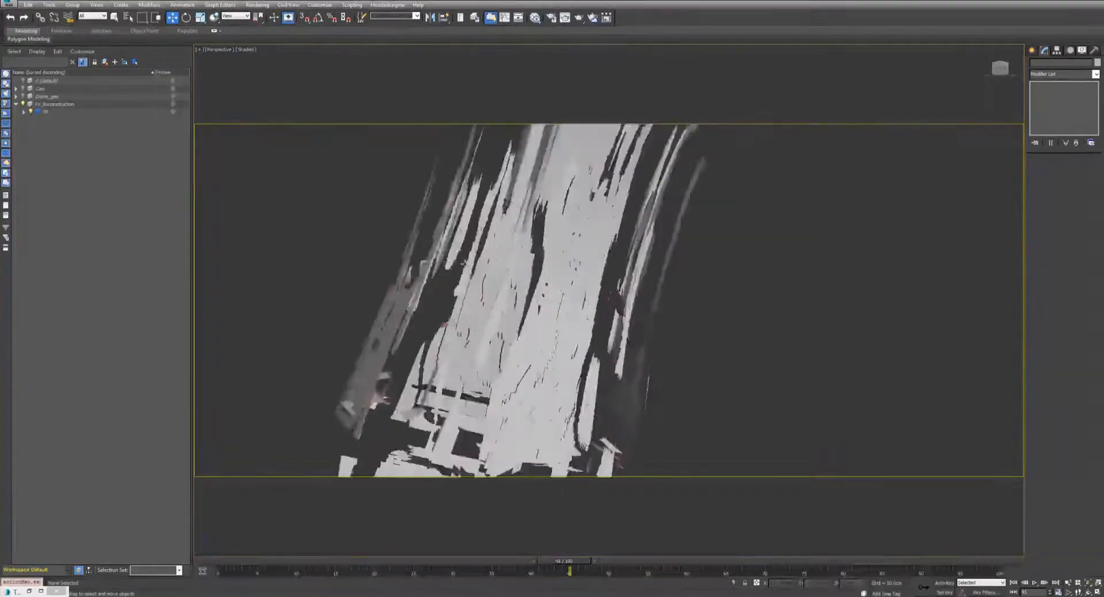
scroll(465, 263, "up", 5)
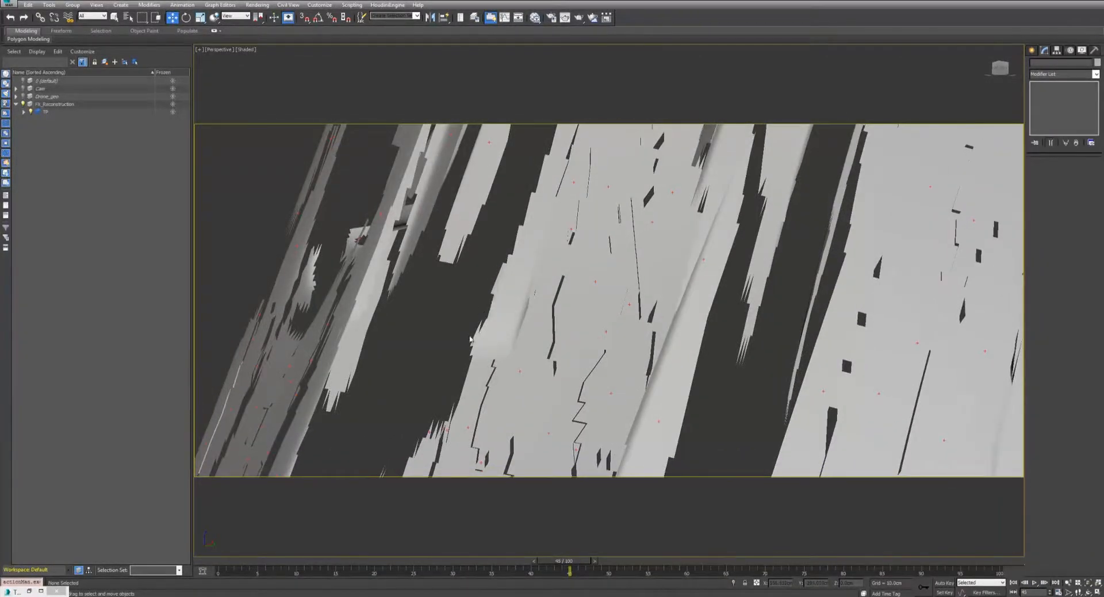
scroll(488, 307, "down", 6)
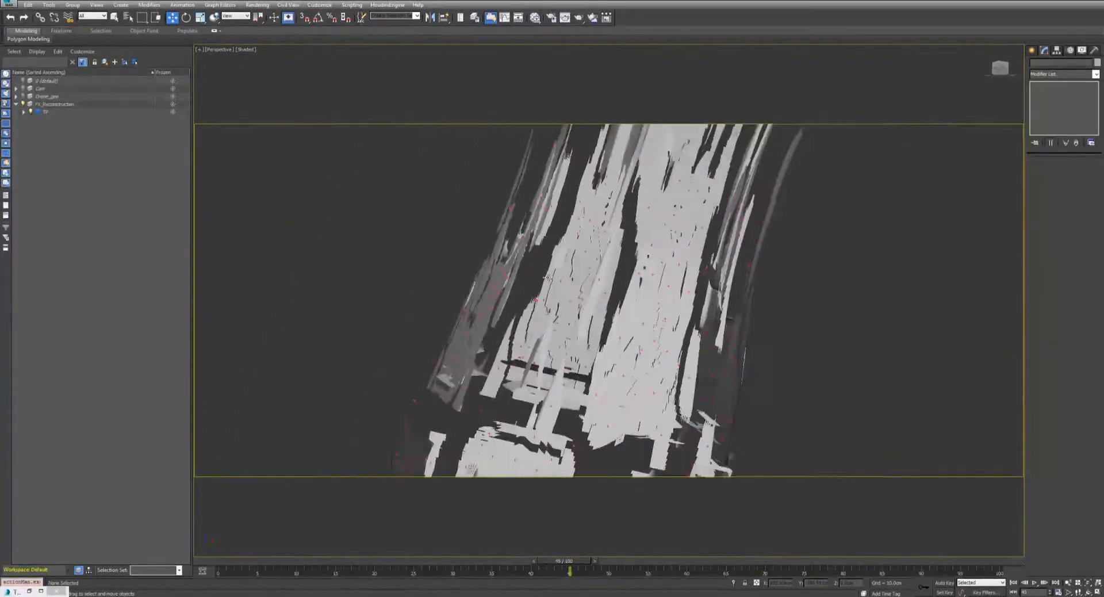
scroll(556, 285, "down", 5)
scroll(592, 293, "up", 4)
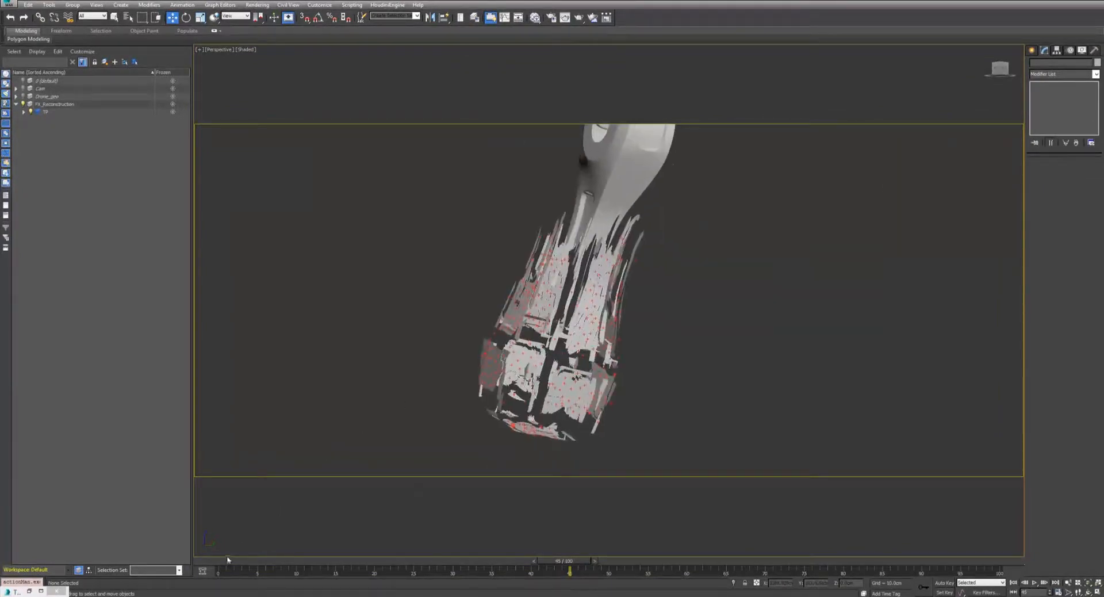
left_click_drag(227, 560, 666, 516)
middle_click_drag(443, 398, 431, 373)
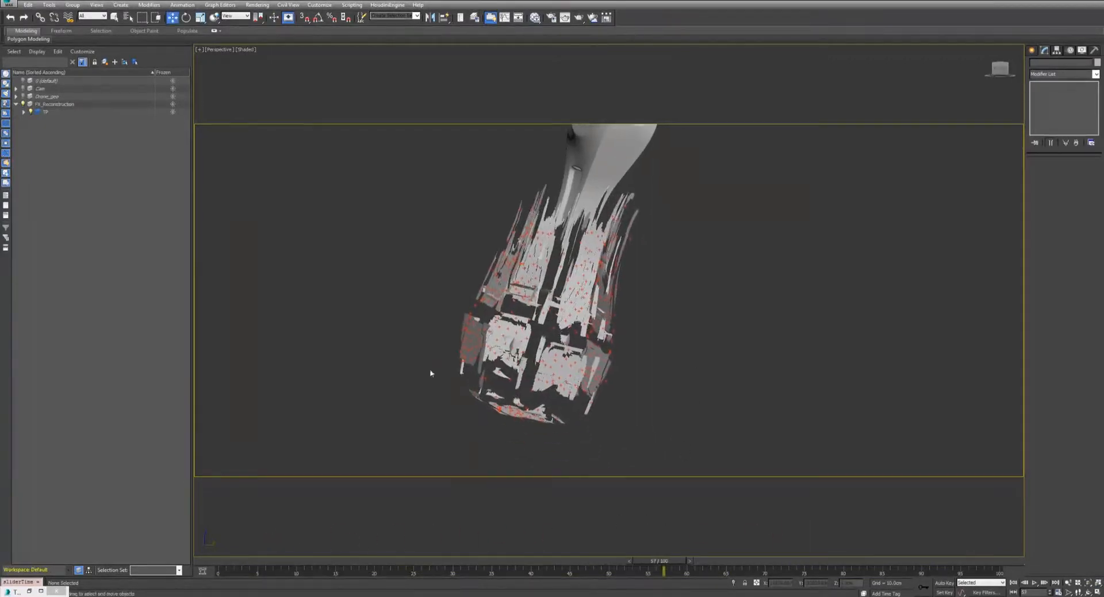
scroll(430, 369, "up", 3)
Set the Fragment operator's Count to 5000, preview the finer break-up in the early frames, and return to frame 0.
left_click(30, 591)
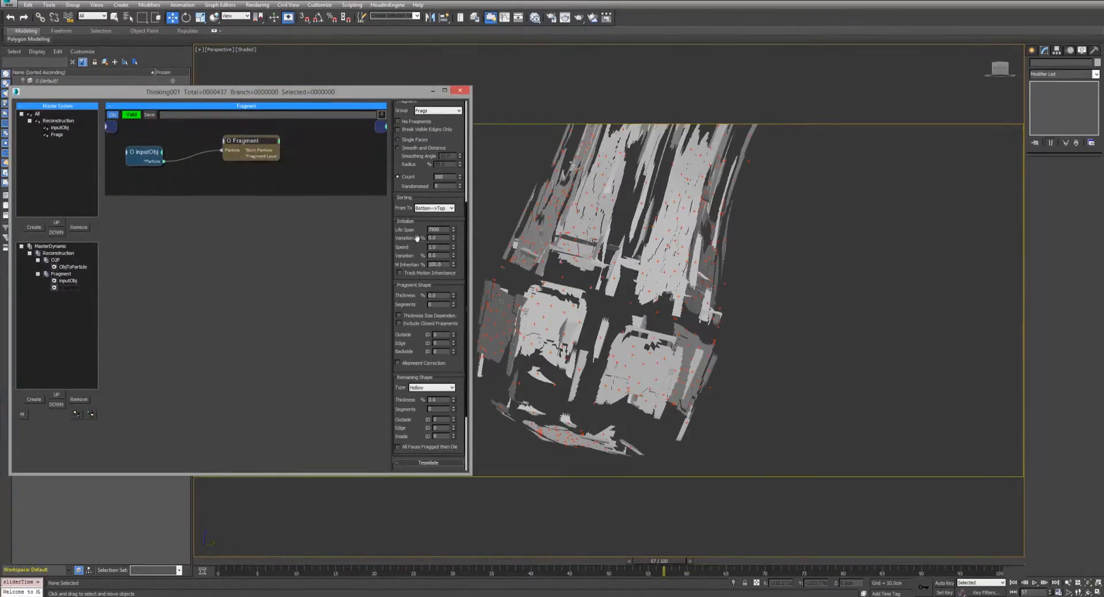
left_click_drag(417, 238, 417, 276)
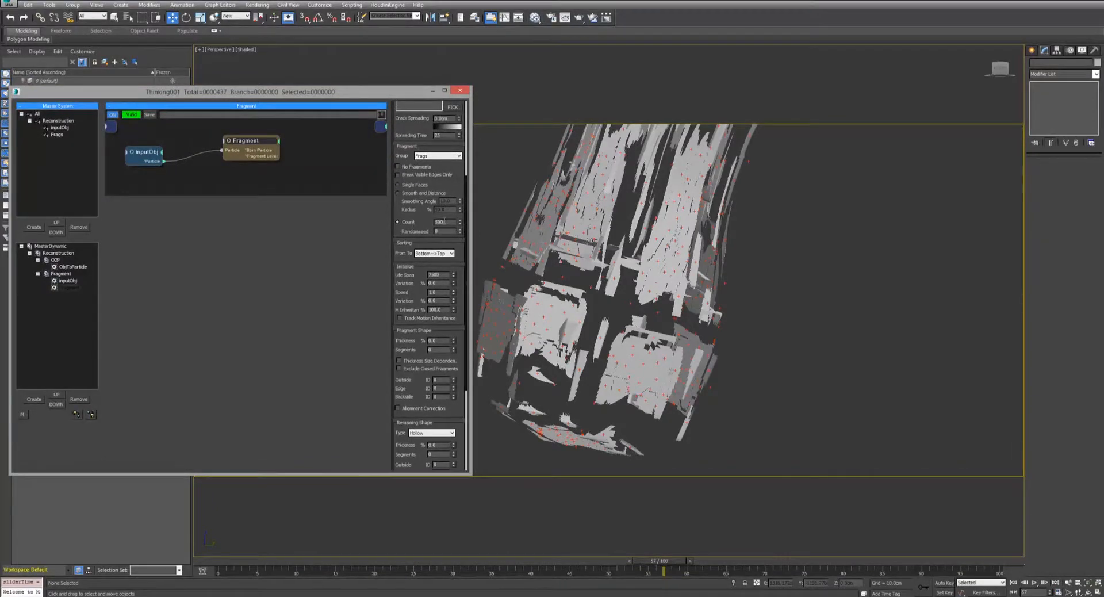
type("0")
key("Return")
left_click_drag(224, 563, 300, 551)
key("/")
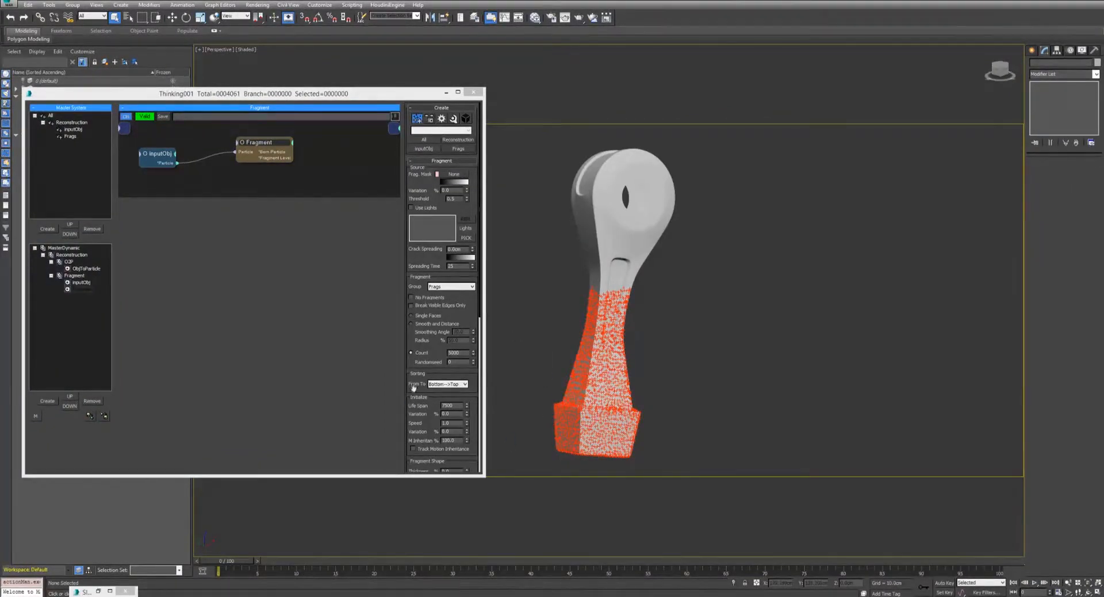
left_click_drag(224, 562, 136, 567)
Hide the TP object, show only the dense arm mesh, and add a UVW Map modifier beneath its TurboSmooth on map channel 2.
left_click(447, 92)
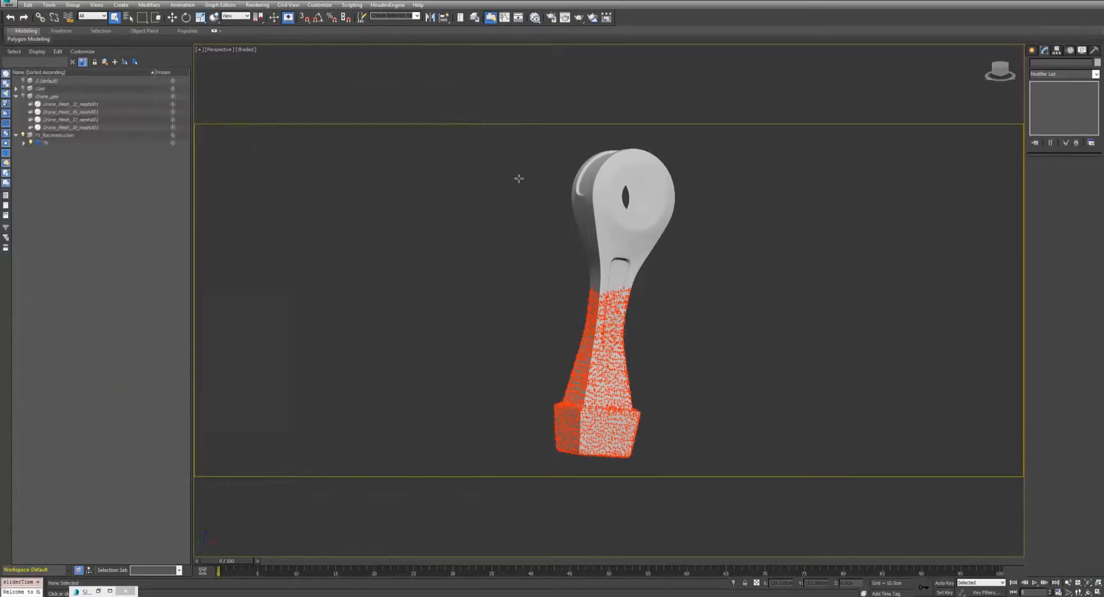
left_click(31, 141)
left_click(77, 113)
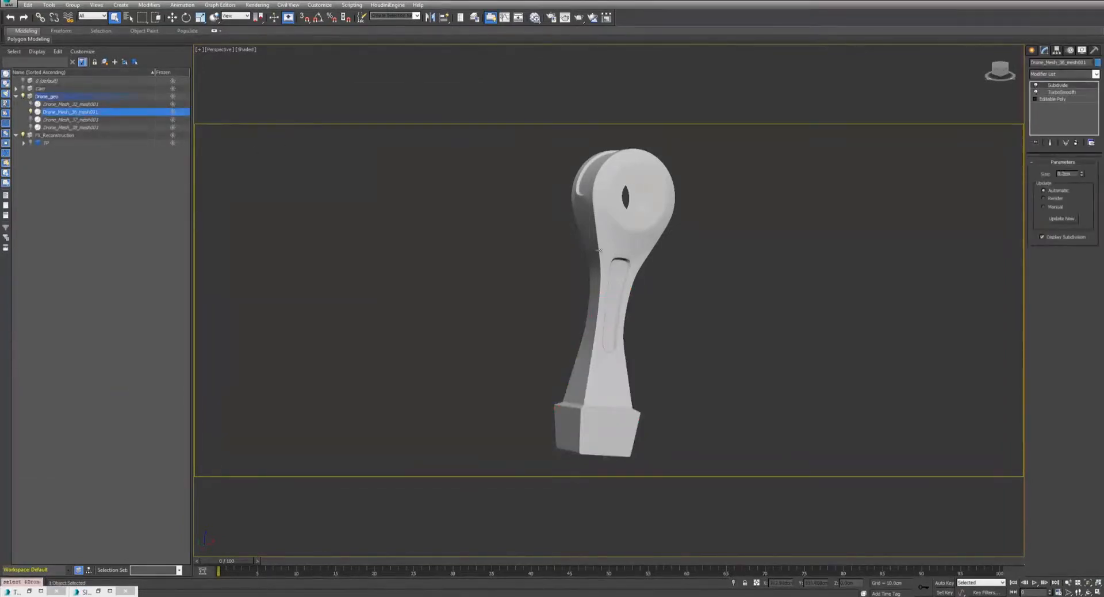
left_click(1064, 78)
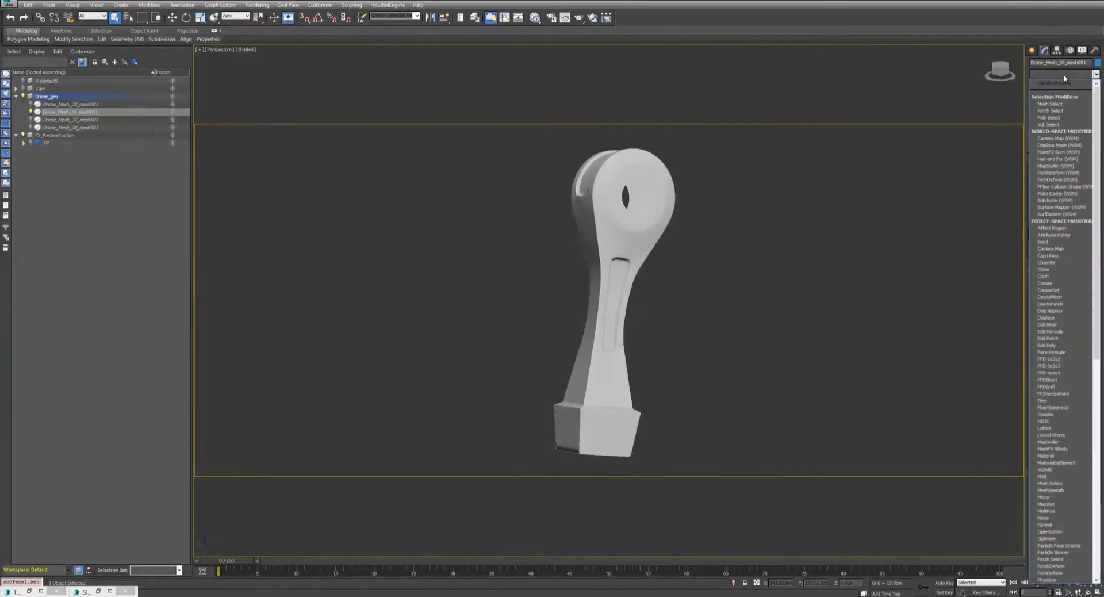
type("uvw")
key("Return")
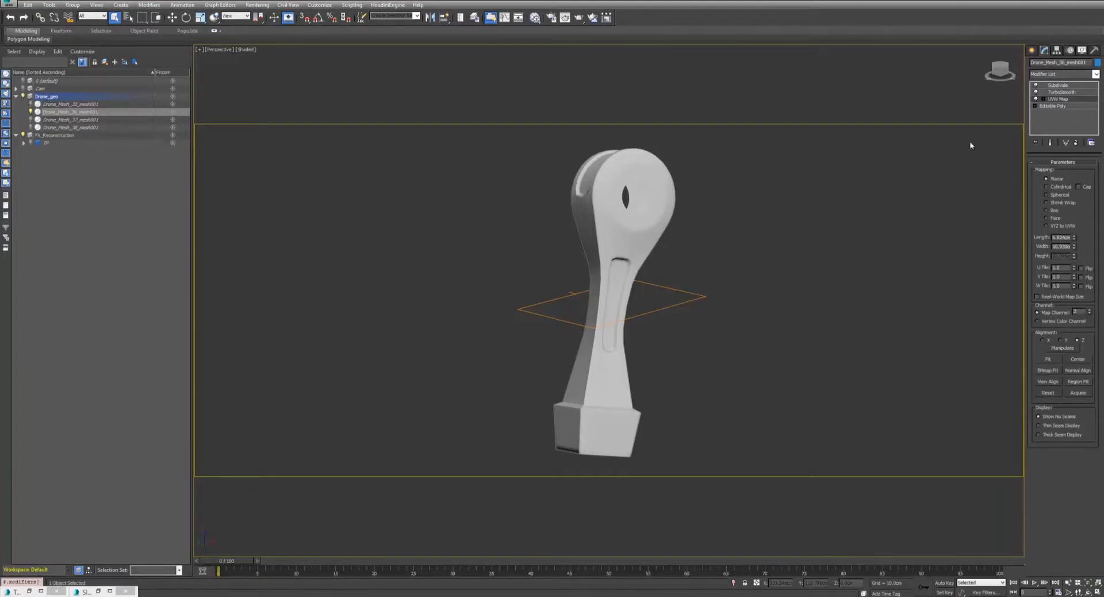
Align the planar UVW mapping to the angled arm view and set its length and width to 25 cm.
mouse_move(742, 224)
middle_mouse_down("alt")
mouse_move(750, 206)
mouse_move(734, 234)
mouse_move(740, 226)
middle_mouse_up("alt")
left_click(1048, 382)
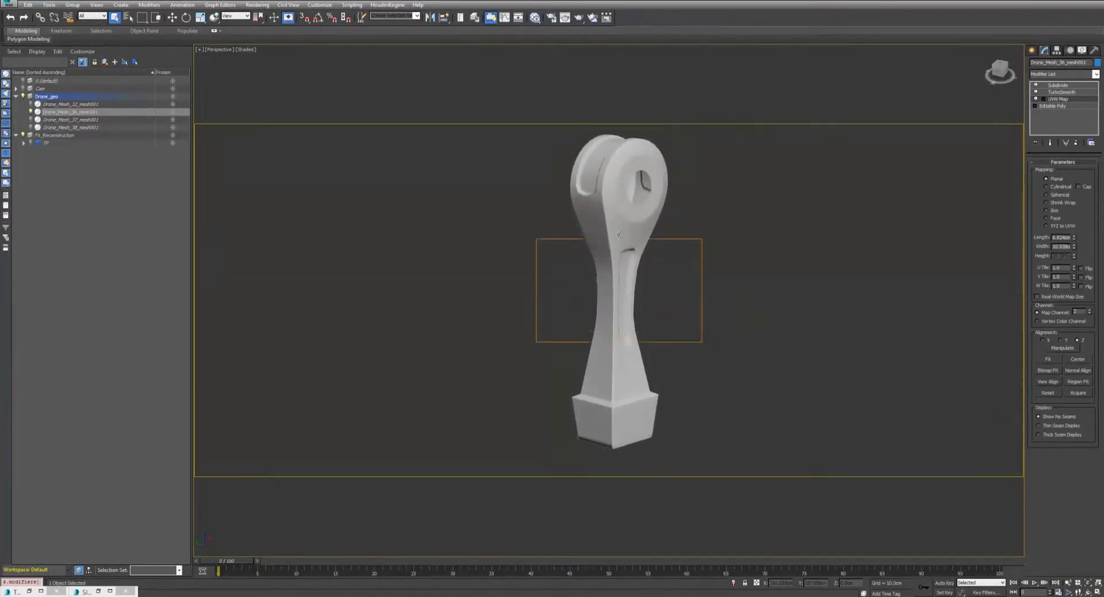
type("25")
key("Tab")
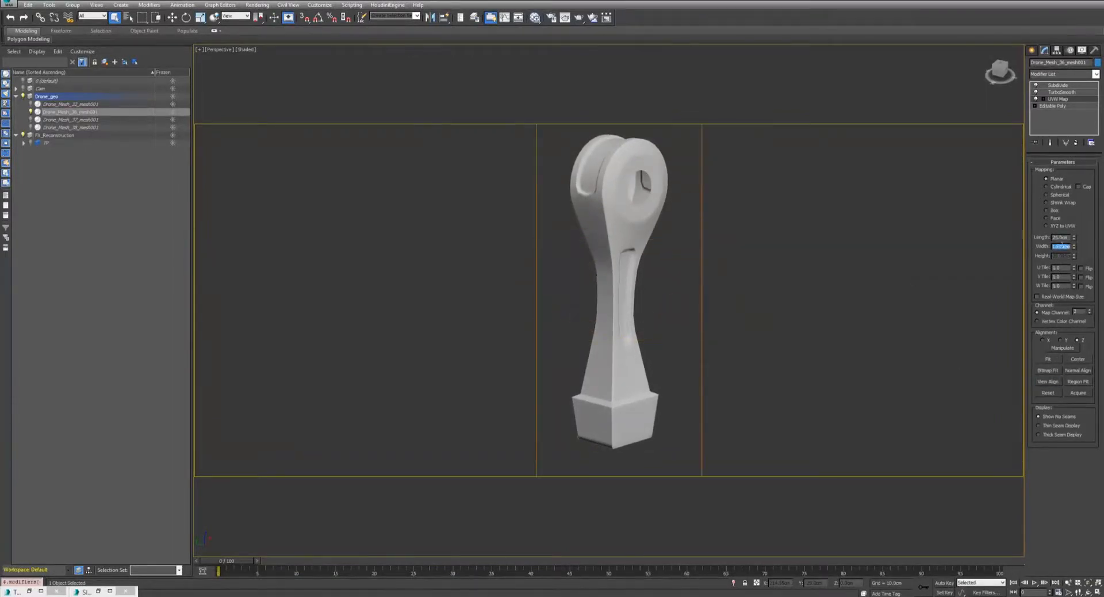
type("25")
key("Return")
middle_click_drag(689, 192, 712, 237, "alt")
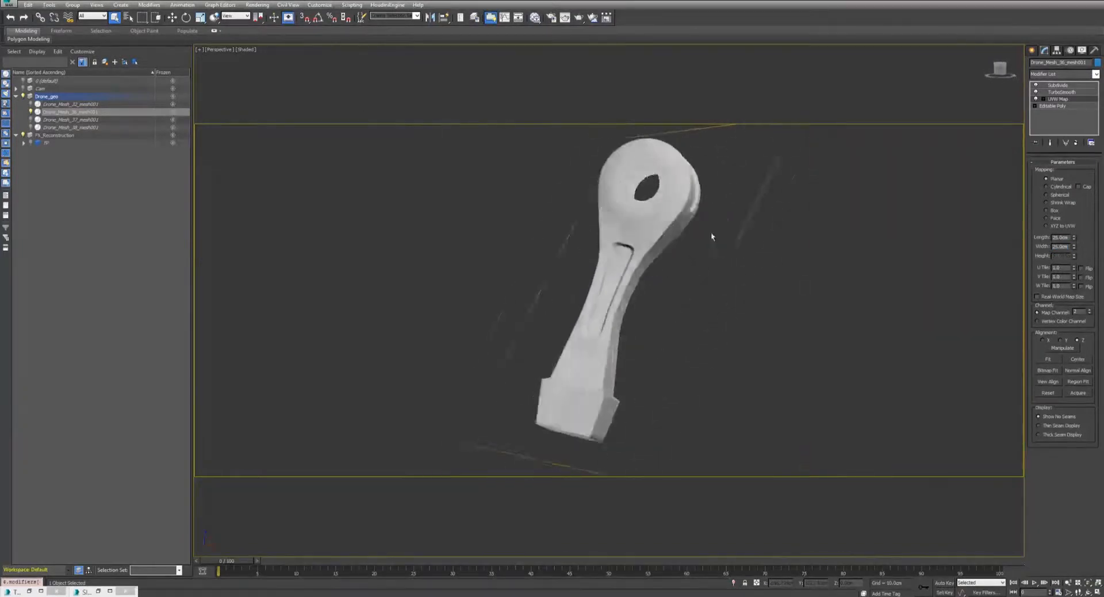
Add an Unwrap UVW modifier on map channel 2 above the UVW Map and check the arm's layout in the UV editor.
left_click(1069, 72)
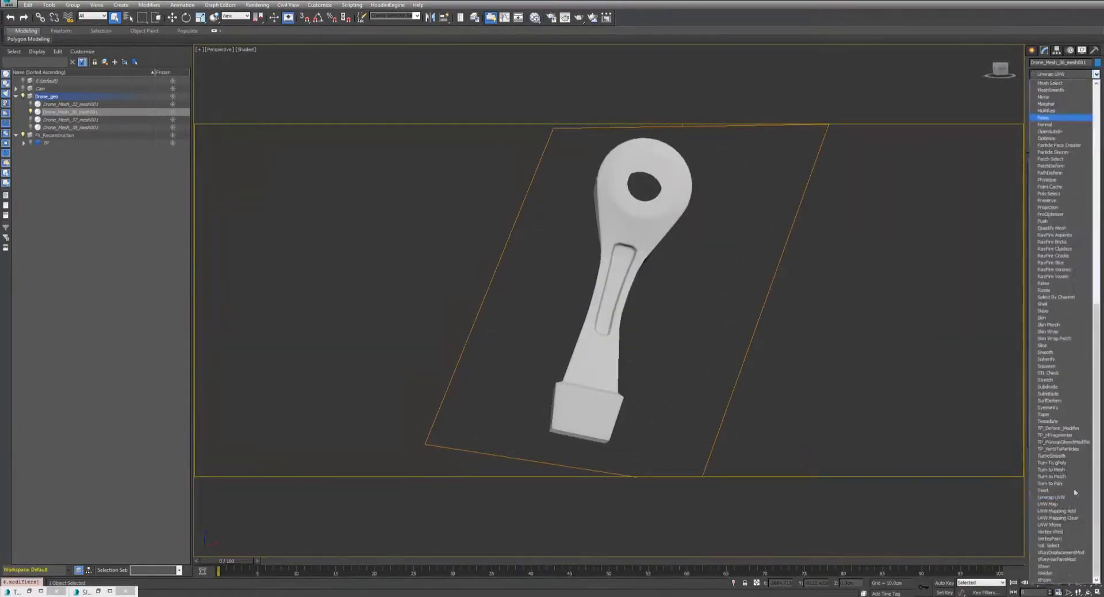
left_click(1058, 499)
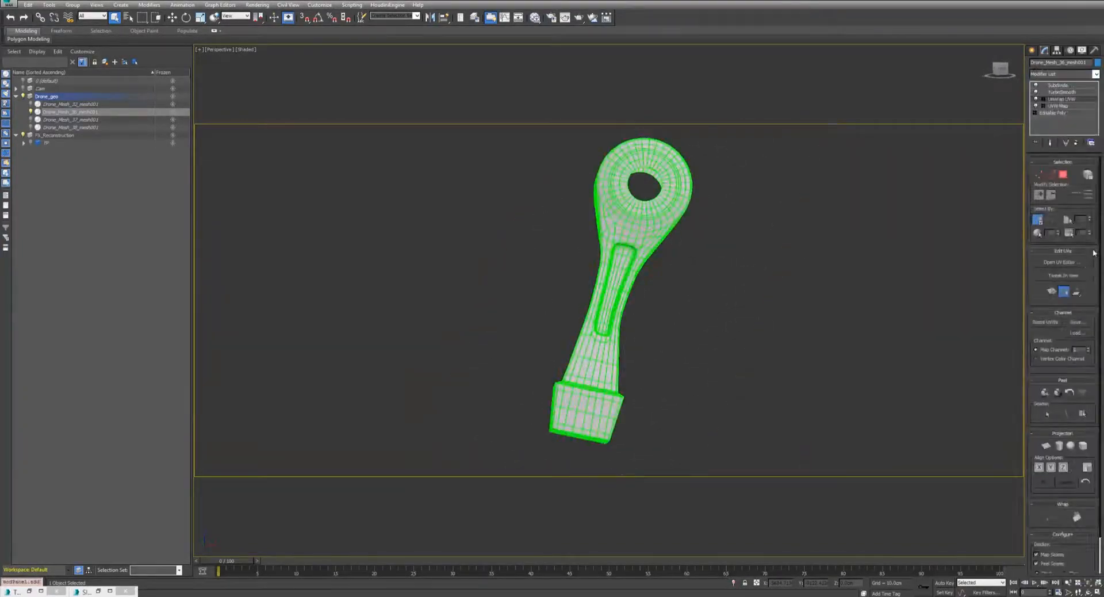
left_click(1089, 349)
left_click(505, 324)
left_click(1064, 263)
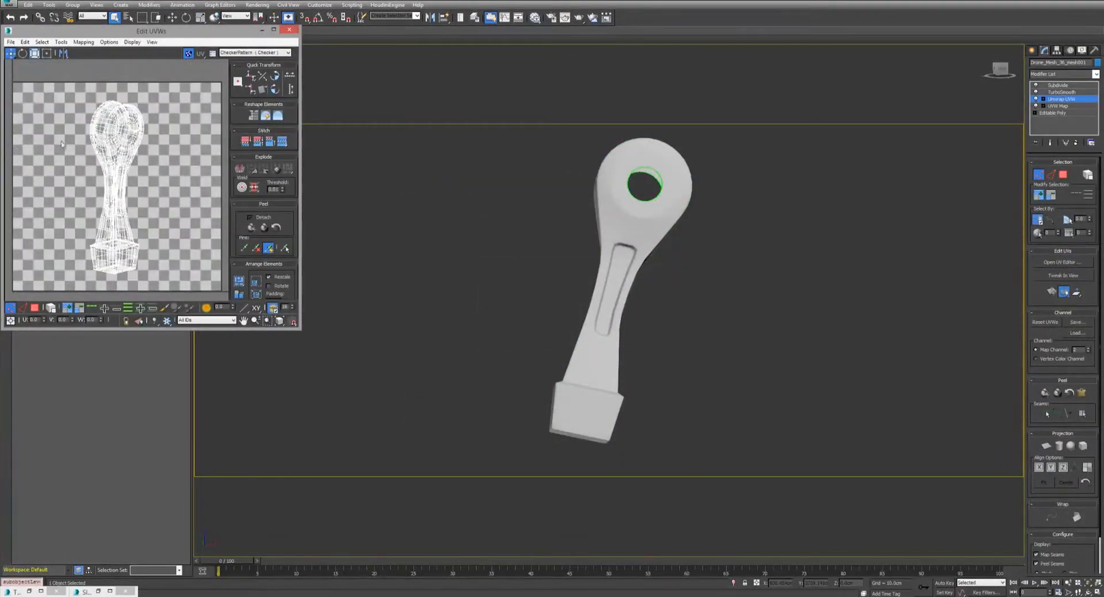
left_click(289, 30)
left_click(1061, 85)
left_click(800, 248)
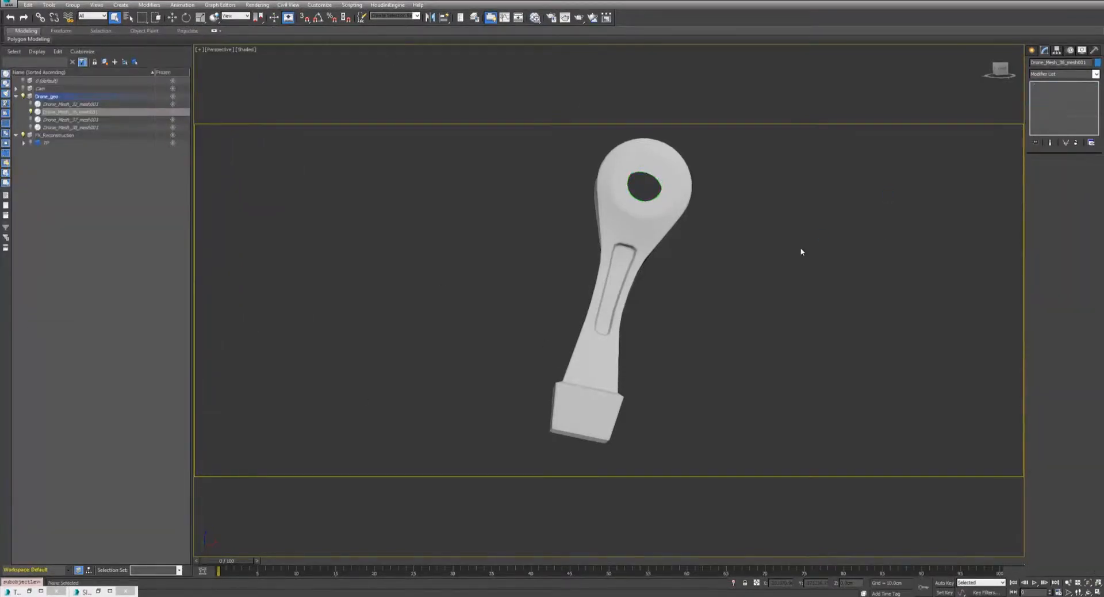
Create a Standard material in the Slate Material Editor and connect a Gradient Ramp map to its Diffuse Color.
scroll(729, 244, "down", 2)
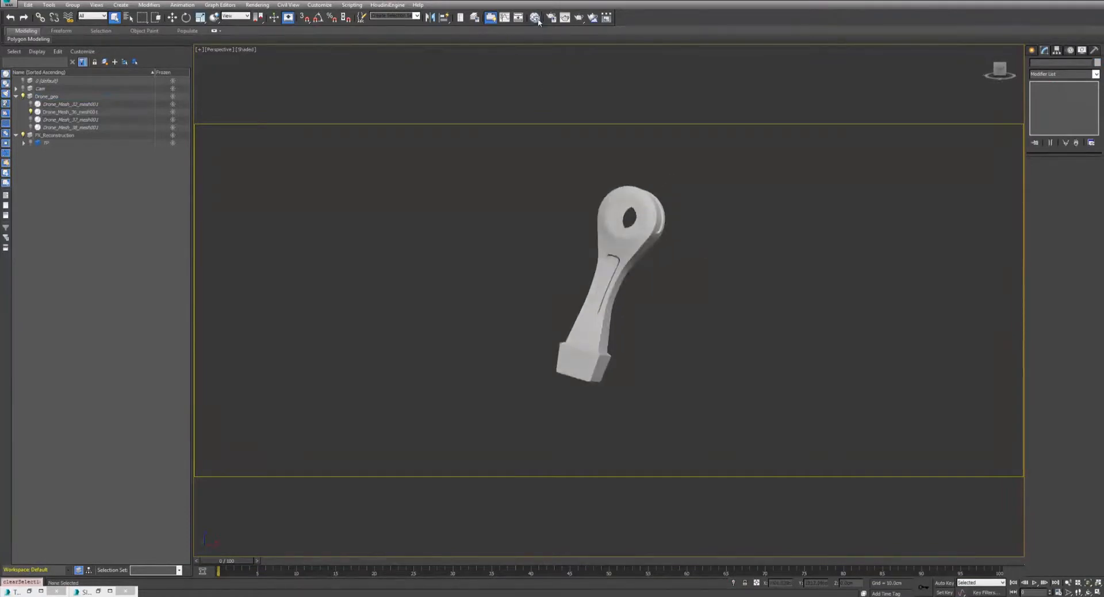
left_click(535, 18)
left_click_drag(298, 130, 339, 103)
mouse_move(255, 275)
left_mouse_down()
mouse_move(237, 327)
mouse_move(397, 166)
mouse_move(383, 179)
left_mouse_up()
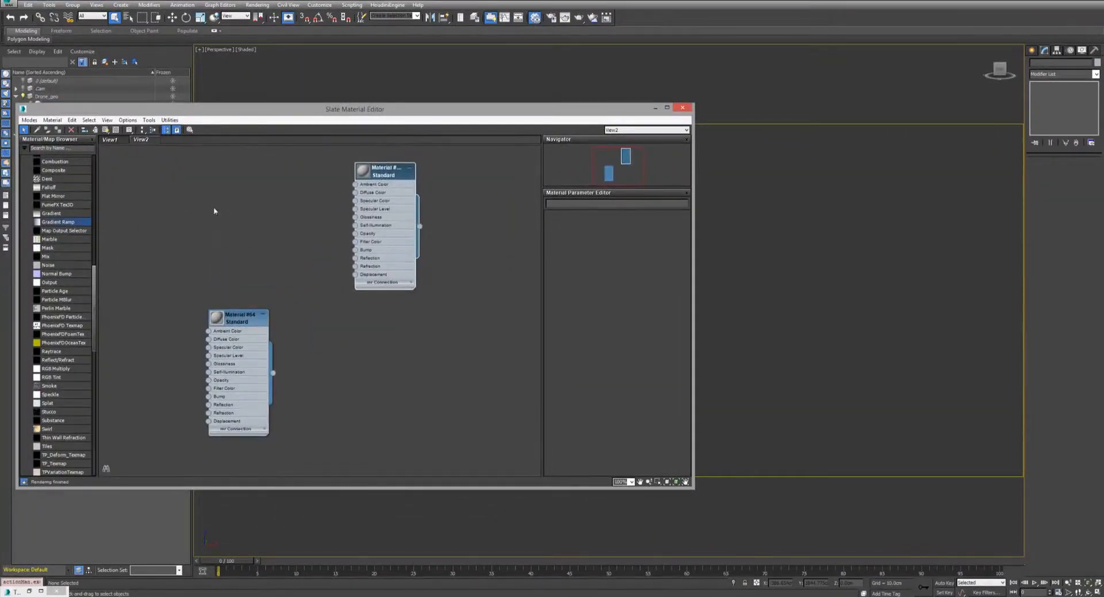
left_click_drag(214, 211, 355, 192)
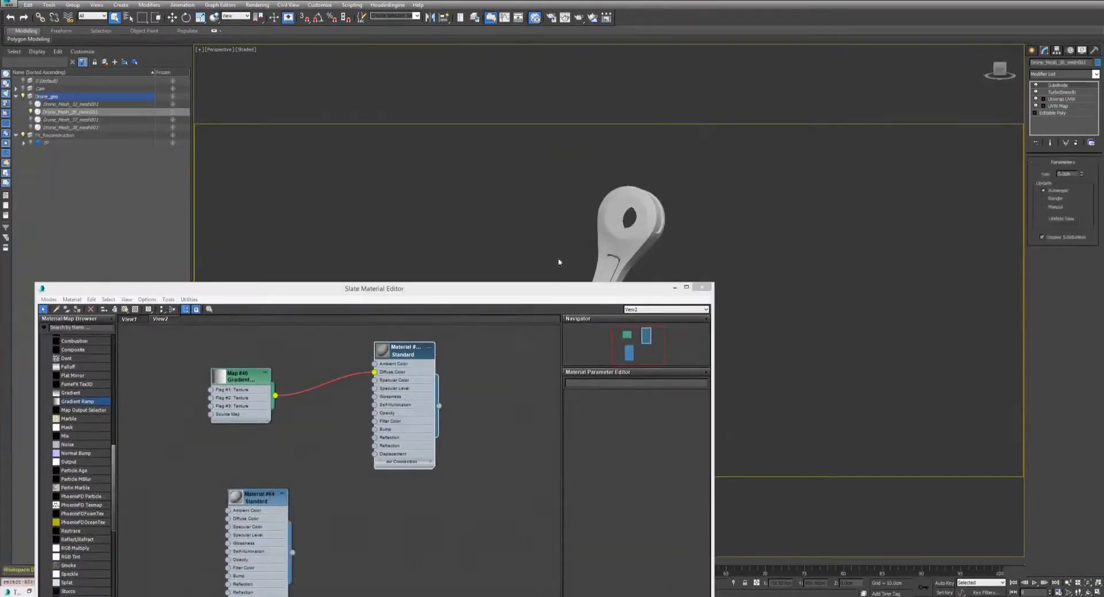
Assign the gradient material to the arm mesh and open the Gradient Ramp parameters beside the visible arm.
left_click(394, 356)
left_click(77, 309)
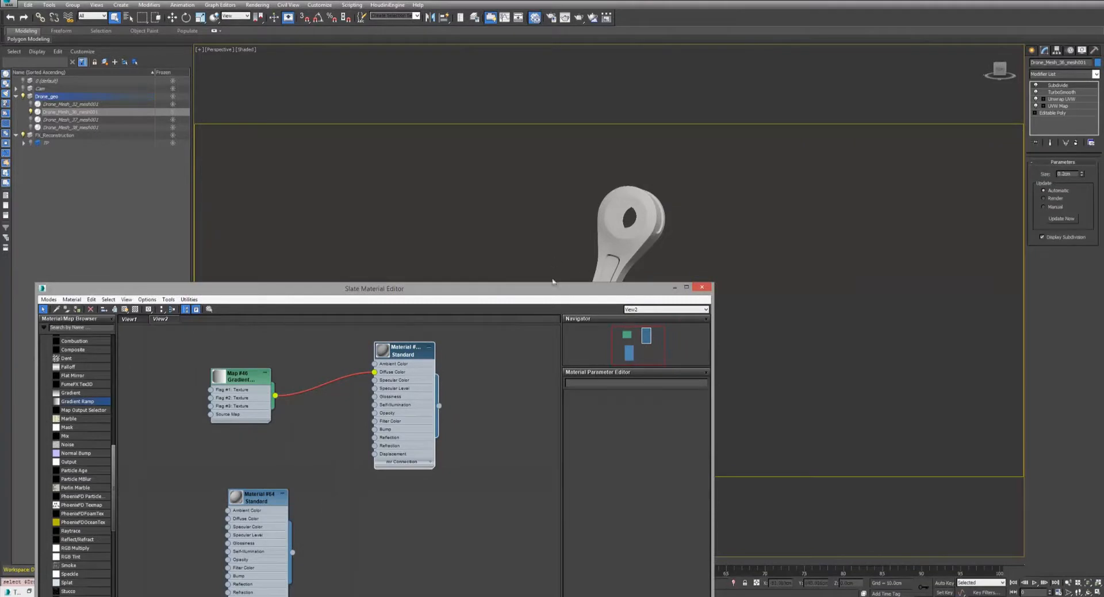
left_click_drag(345, 288, 191, 116)
double_click(89, 201)
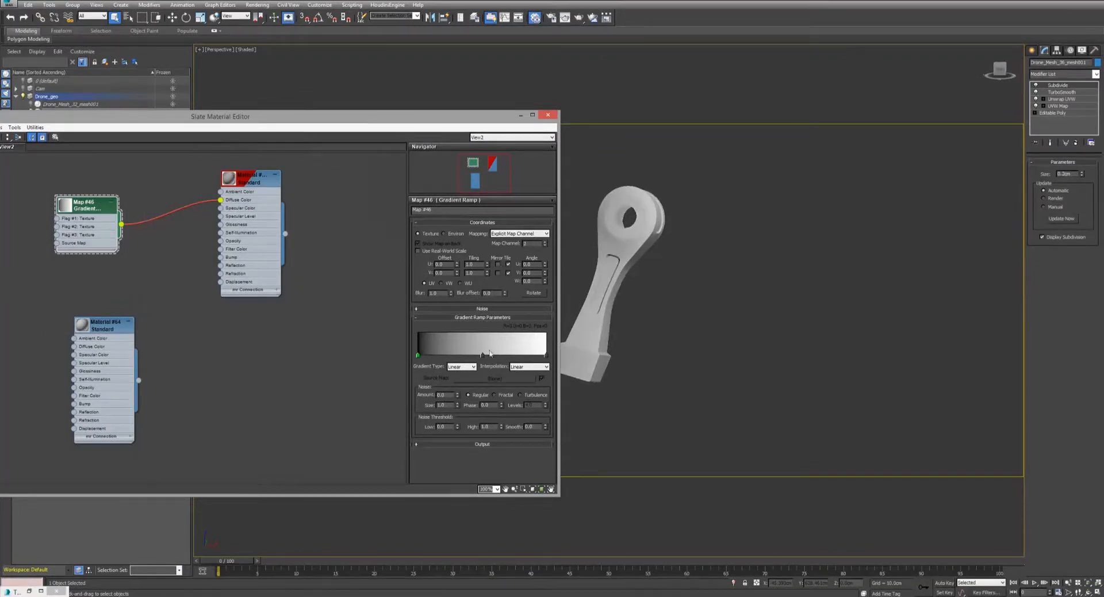
Move the gradient's middle flag to about position 34 and colour it black.
left_click_drag(482, 356, 461, 356)
double_click(461, 356)
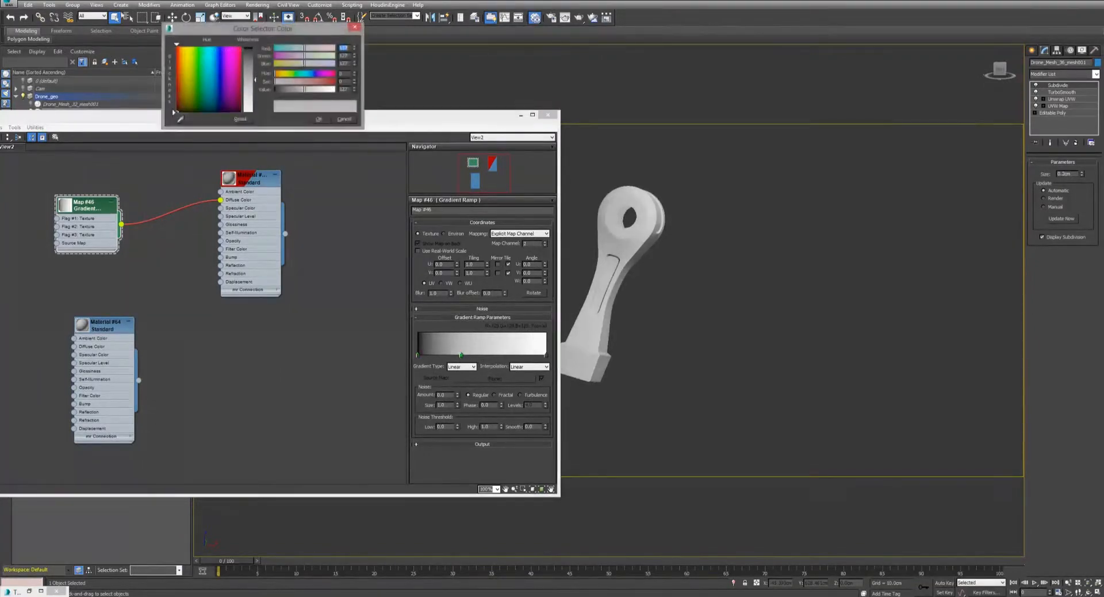
left_click_drag(313, 89, 275, 90)
left_click(318, 119)
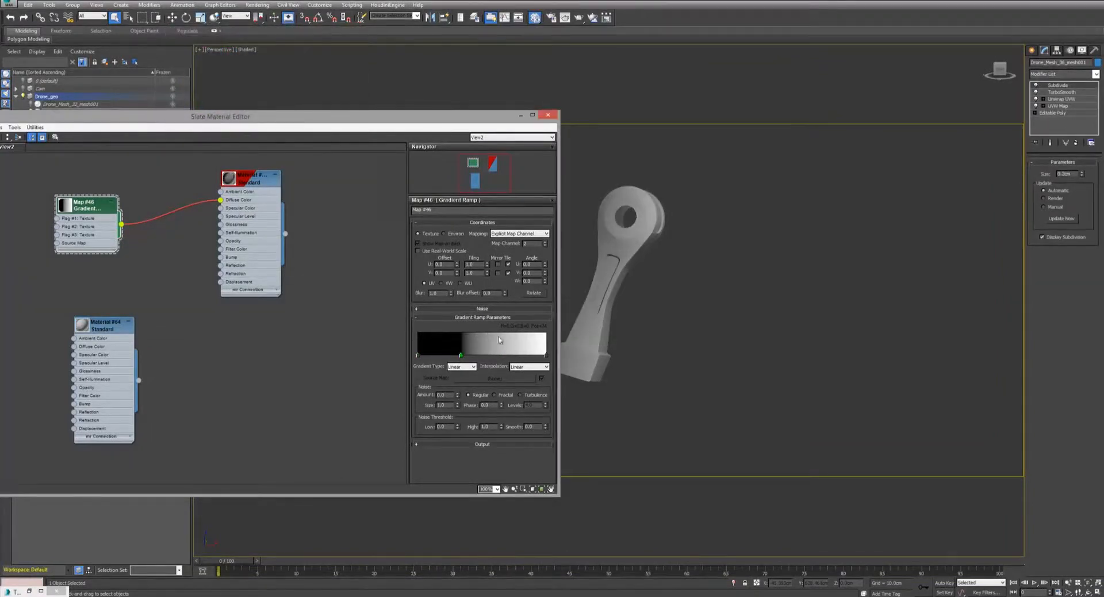
Add a white flag to the gradient and adjust the flags for a tight black-to-white transition starting near position 49.
left_click(494, 355)
left_click_drag(255, 72, 255, 115)
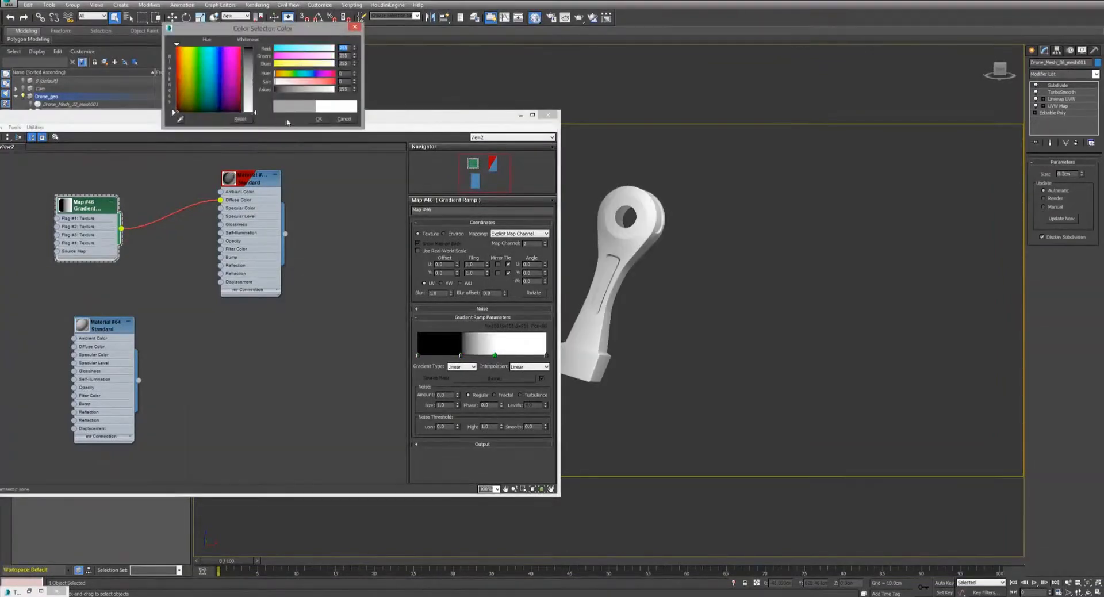
left_click(318, 119)
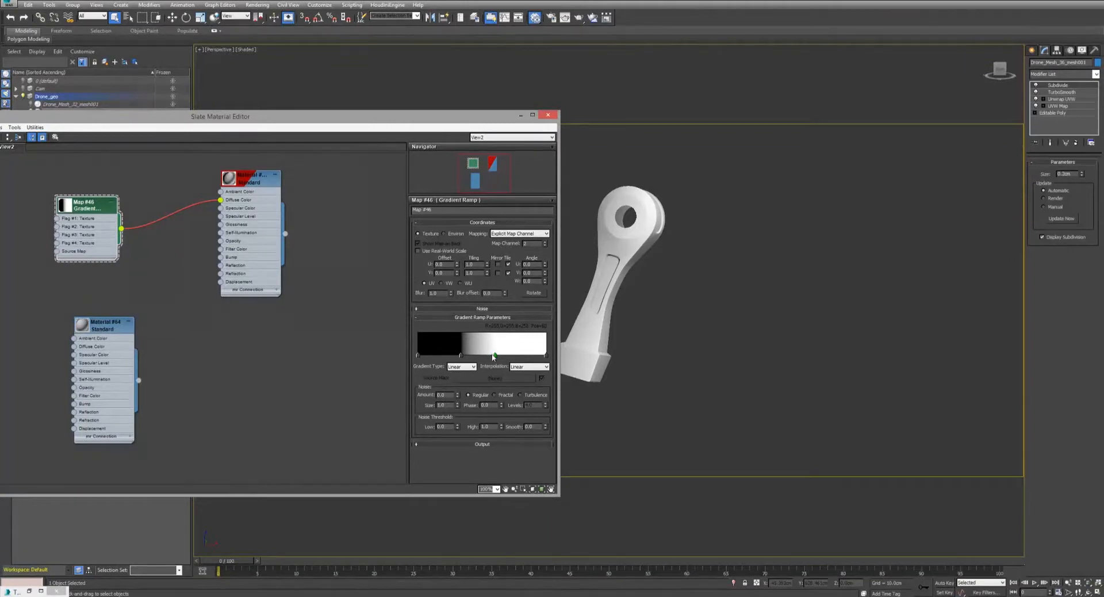
left_click_drag(493, 356, 483, 356)
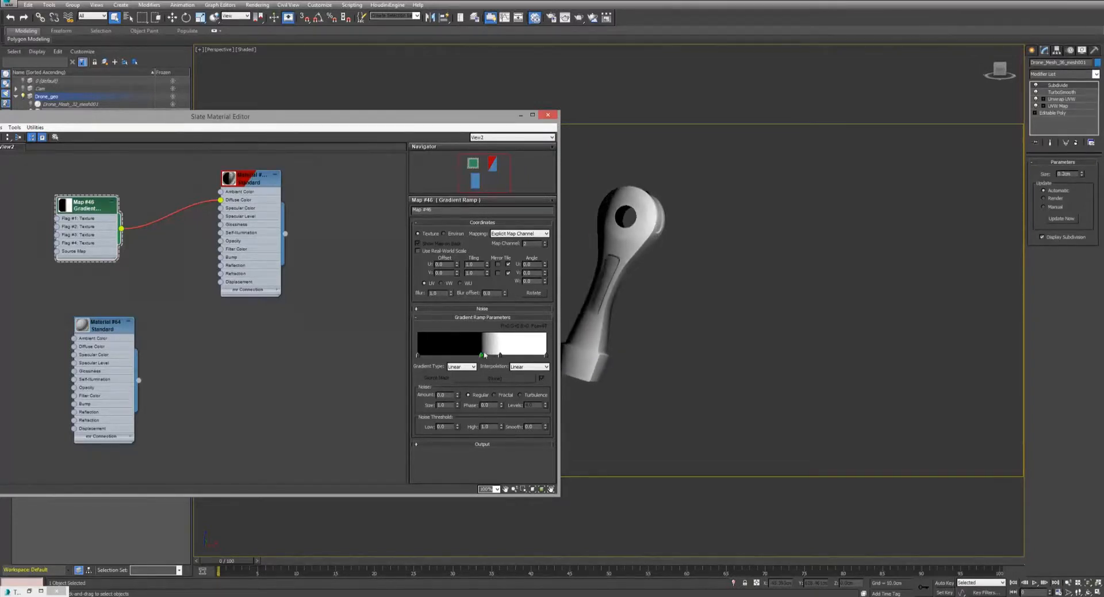
Rotate the gradient map to a W angle of 72 and check the transition across the arm's narrow section.
left_click_drag(545, 282, 546, 249)
middle_click_drag(613, 268, 685, 263, "alt")
scroll(686, 263, "up", 5)
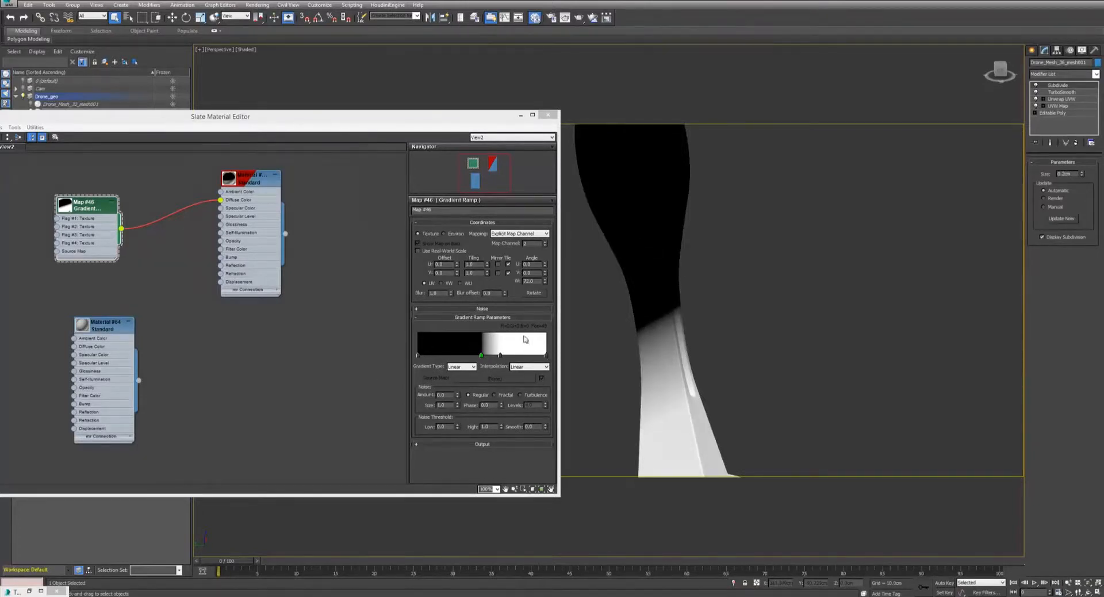
Review the arm's UV layout in the Unwrap UVW editor and return to the gradient map in the material graph.
left_click(1067, 100)
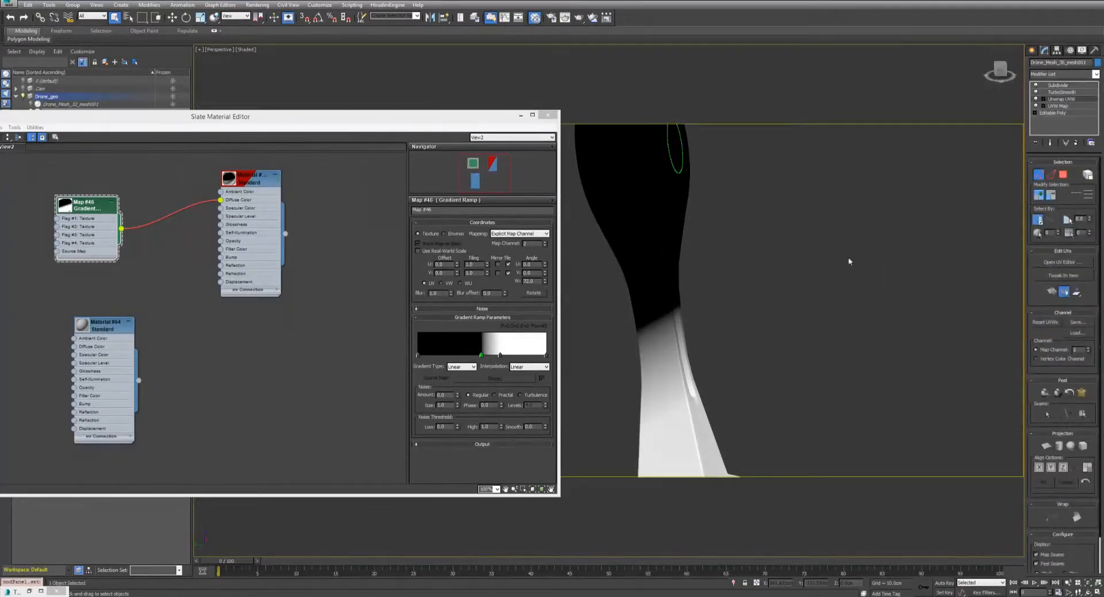
left_click(1051, 262)
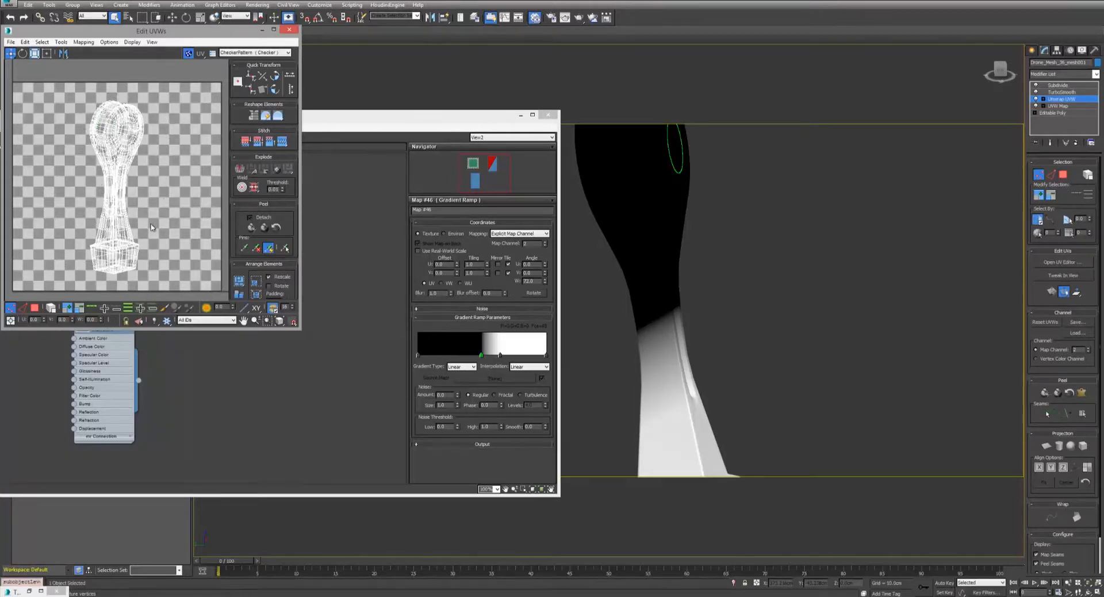
left_click(290, 29)
left_click_drag(463, 118, 493, 109)
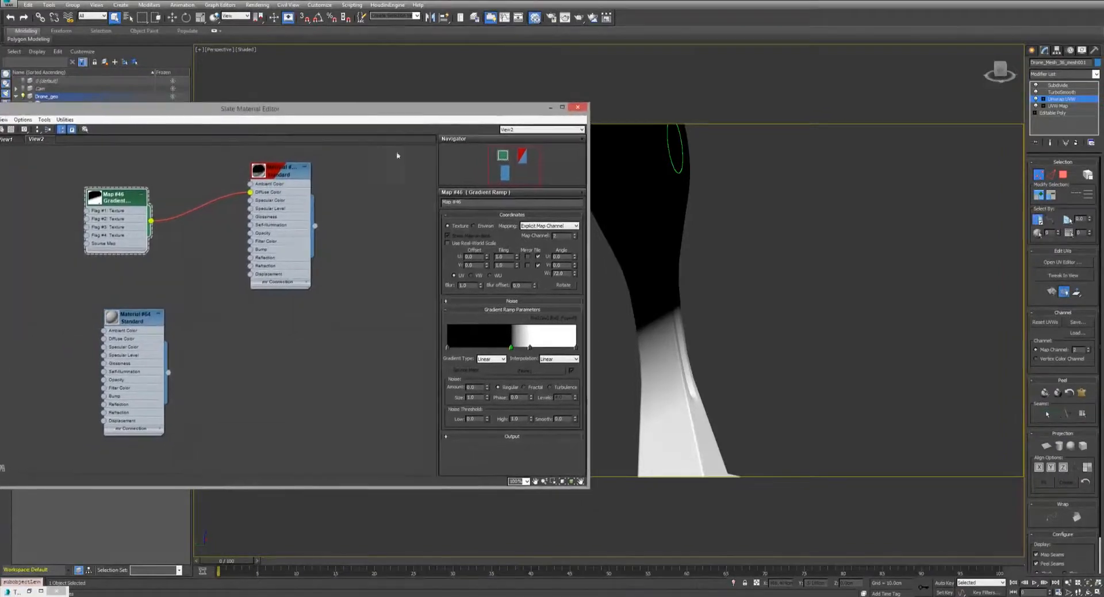
left_click_drag(128, 199, 137, 182)
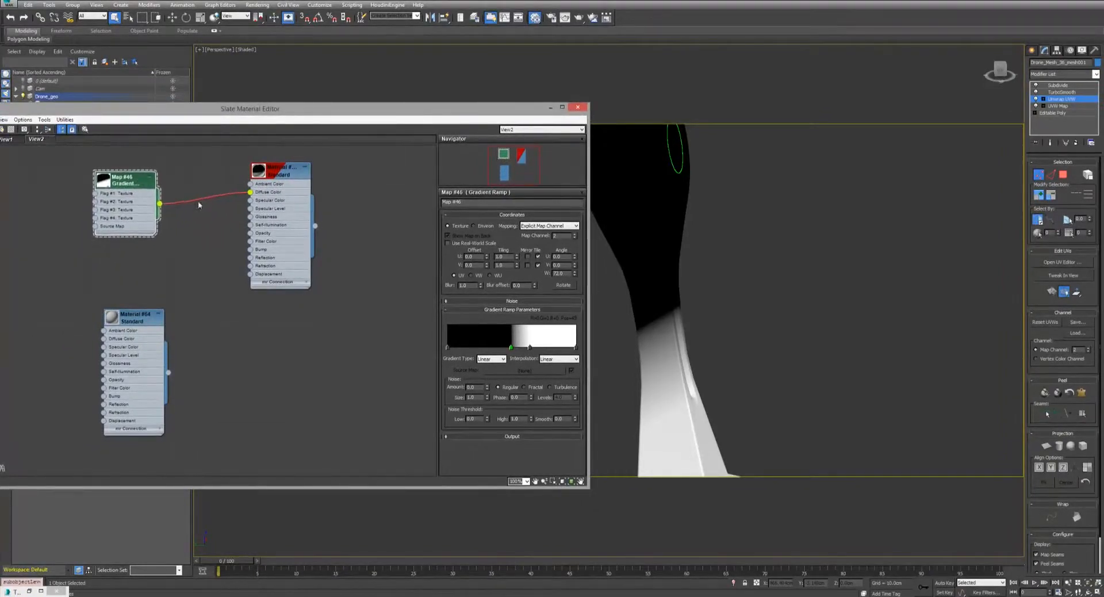
Rotate the gradient map to a W angle of 89 and check the transition over the whole arm.
left_click_drag(576, 274, 575, 264)
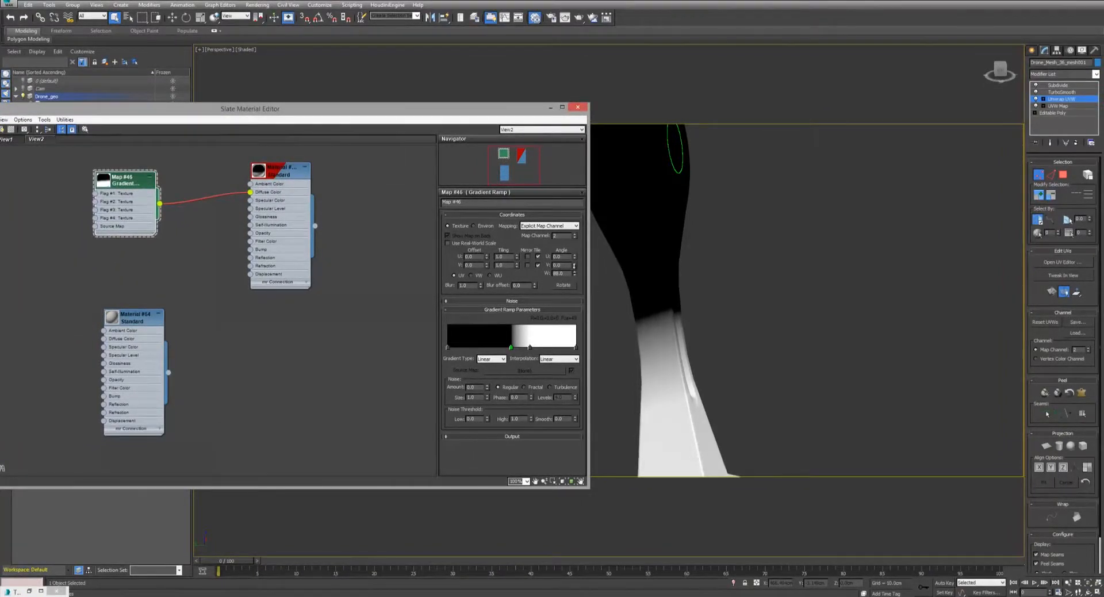
scroll(716, 329, "down", 3)
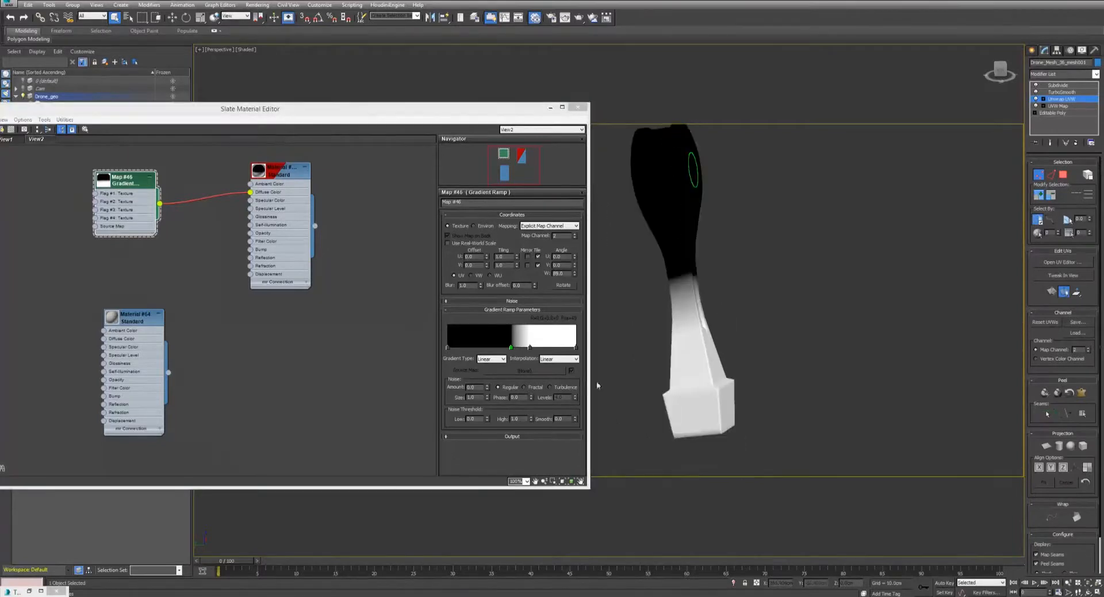
Animate the gradient's black and white flags from near the white end at frame 0 to near the black end at frame 60.
left_click(941, 583)
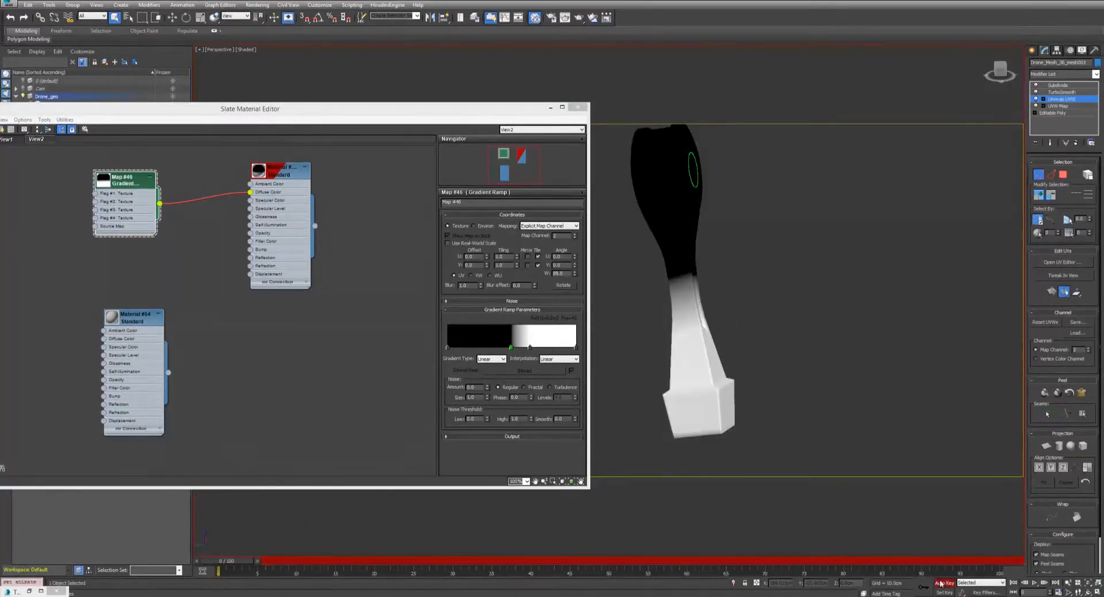
mouse_move(511, 348)
left_mouse_down()
mouse_move(469, 348)
mouse_move(564, 350)
mouse_move(553, 348)
left_mouse_up()
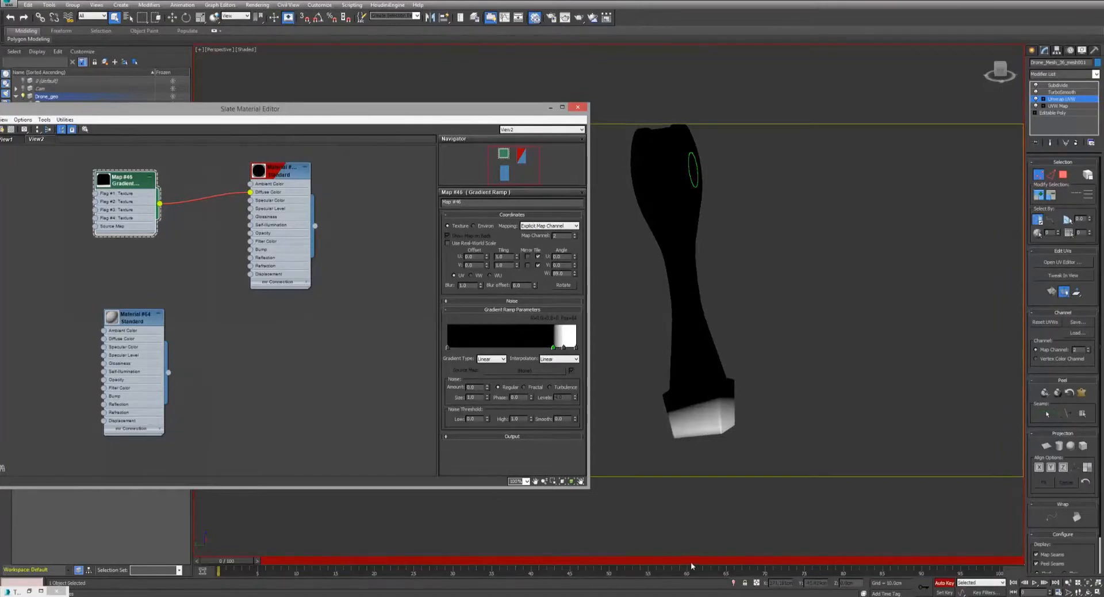
left_click(698, 562)
left_click_drag(697, 563, 687, 564)
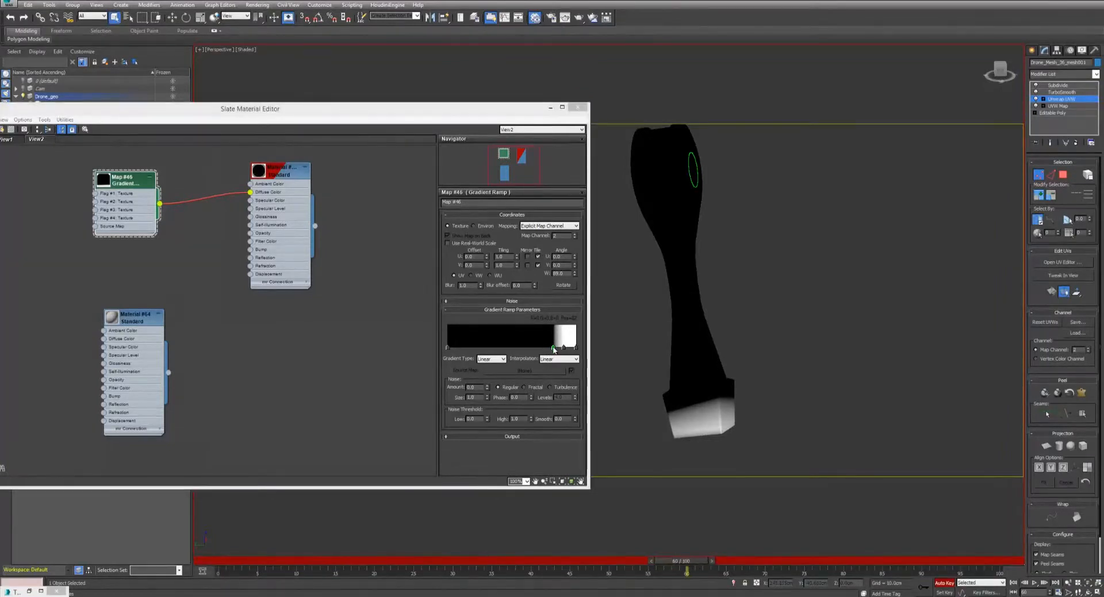
left_click_drag(553, 349, 454, 348)
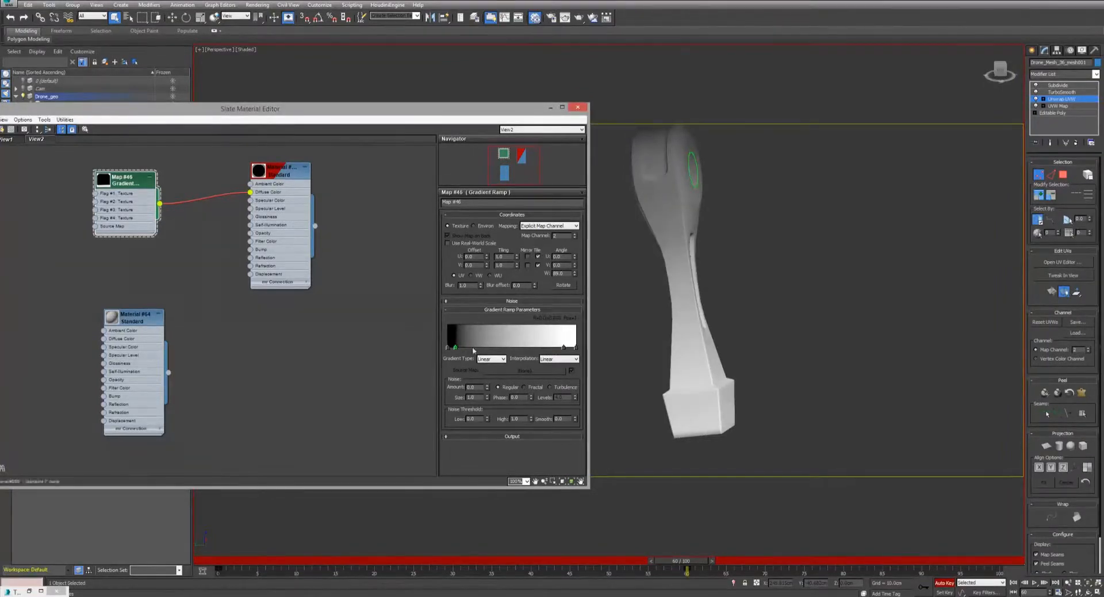
left_click_drag(564, 349, 467, 349)
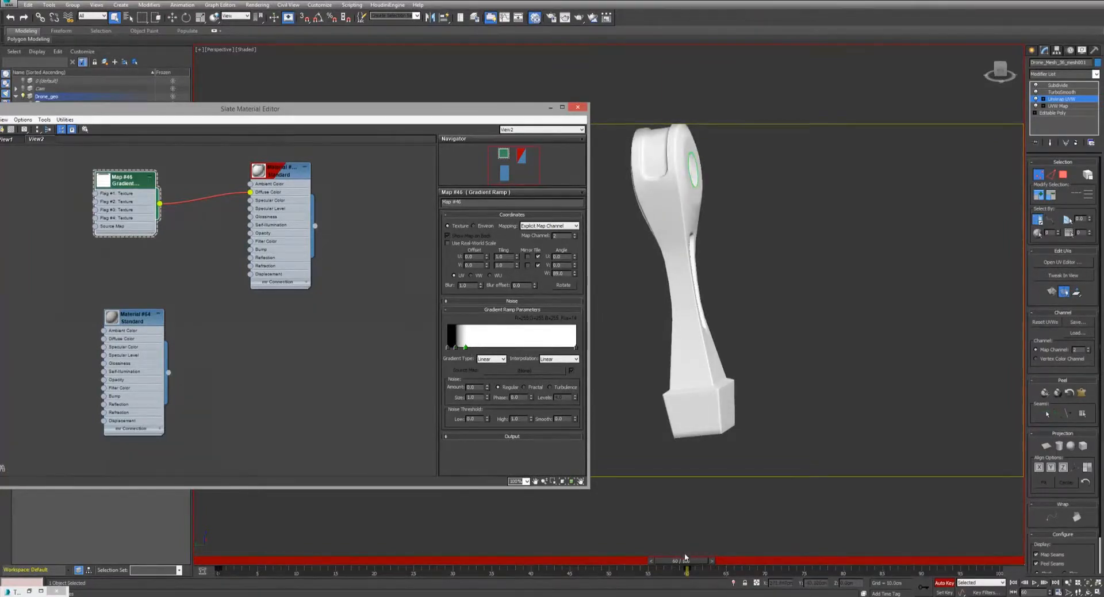
left_click_drag(685, 557, 510, 556)
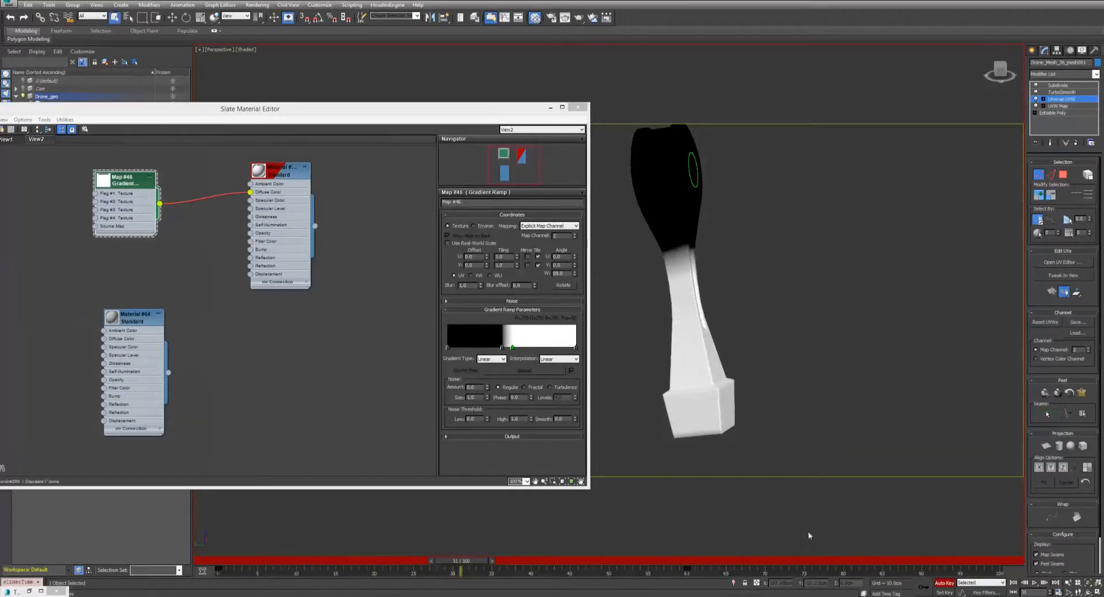
left_click(943, 582)
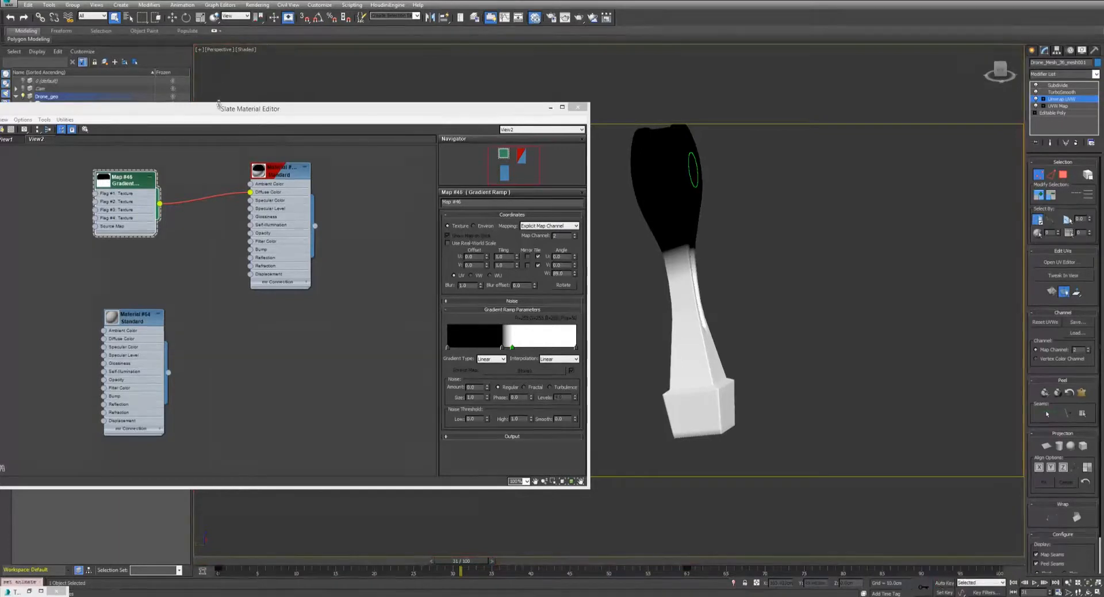
Show the particle system layer and hide the Drone_geo layer.
left_click_drag(219, 103, 205, 167)
left_click(29, 143)
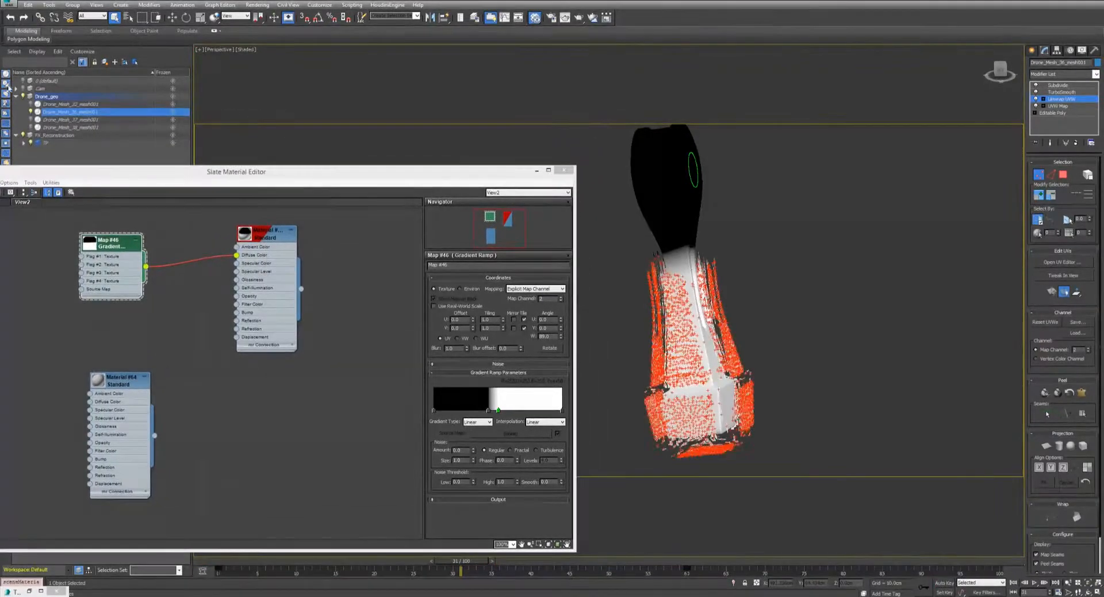
left_click(24, 97)
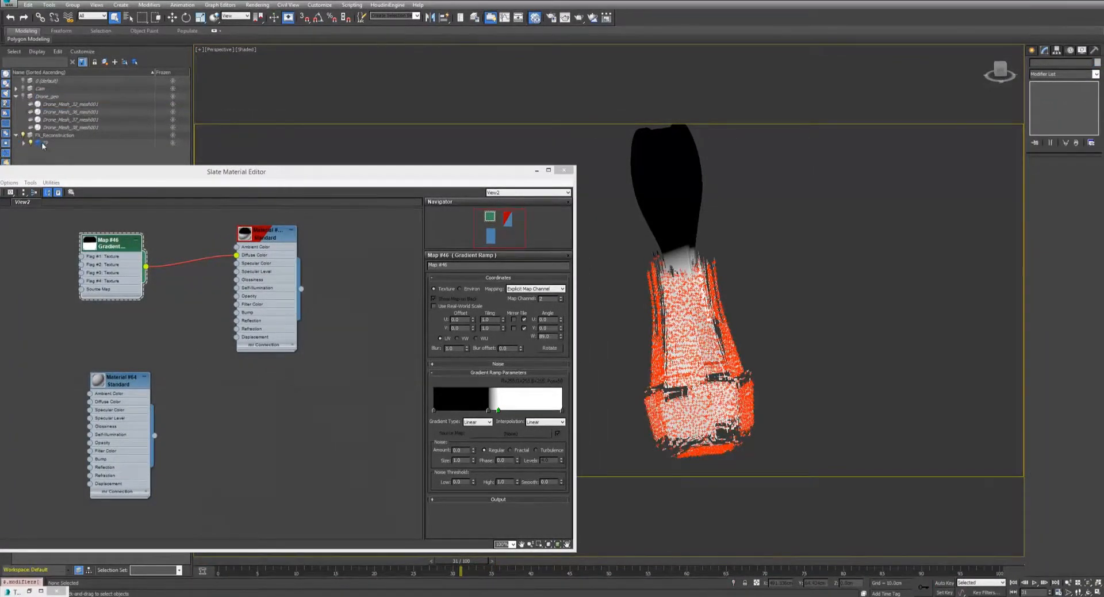
Select the Thinking001 particle system, bring back its Fragment setup and return to frame 0.
left_click(23, 143)
left_click(57, 150)
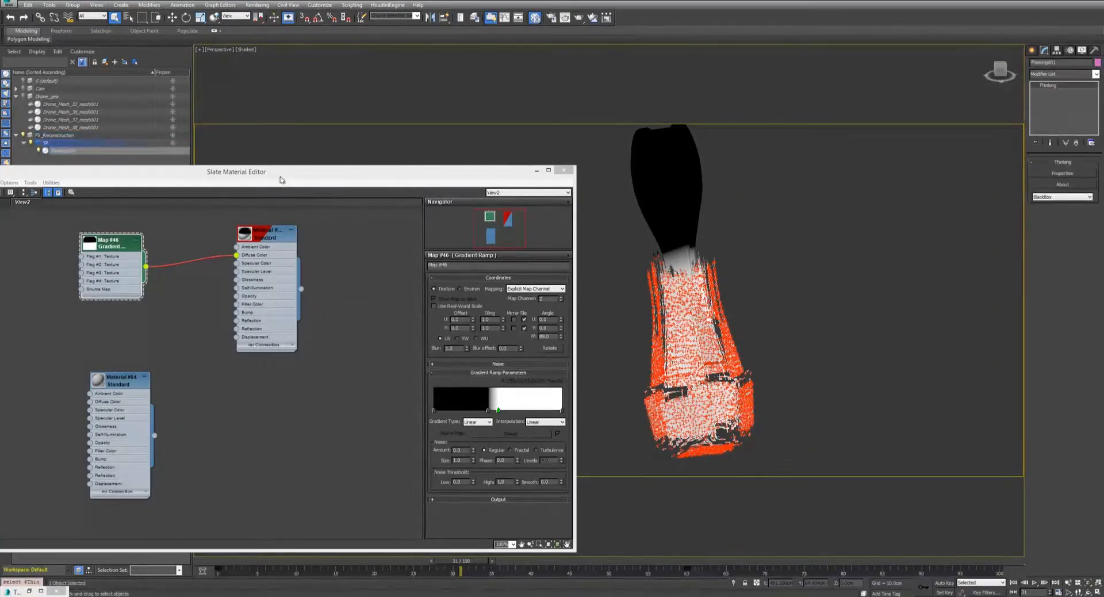
left_click_drag(280, 177, 236, 78)
double_click(21, 591)
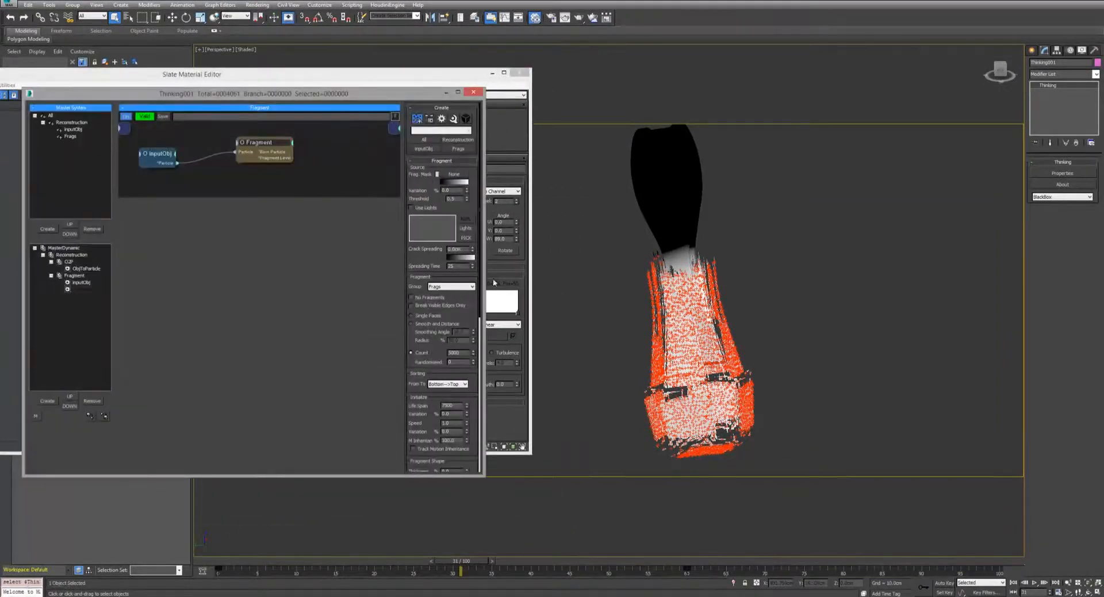
left_click(216, 571)
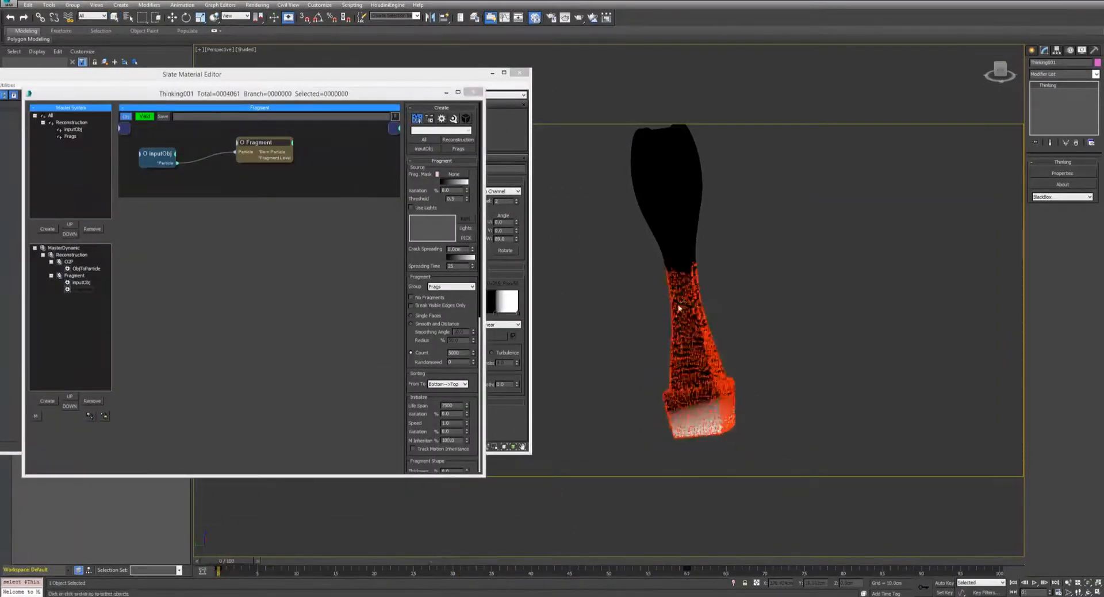
Select the drone arm mesh and assign the plain grey Material #64 to it in place of the gradient material.
left_click_drag(432, 91, 476, 366)
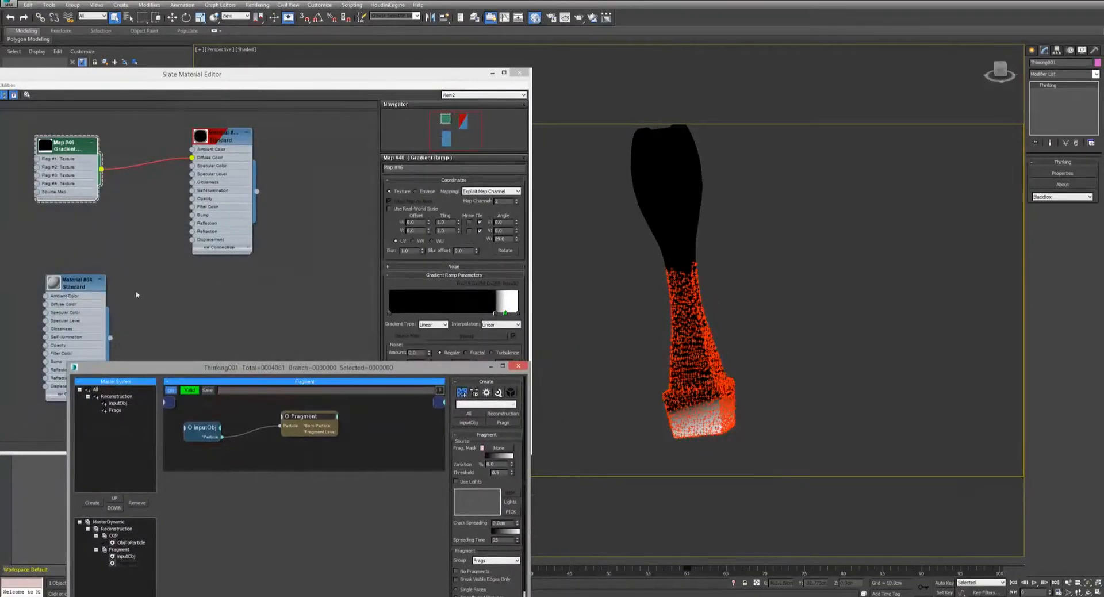
left_click(123, 276)
left_click_drag(178, 75, 186, 245)
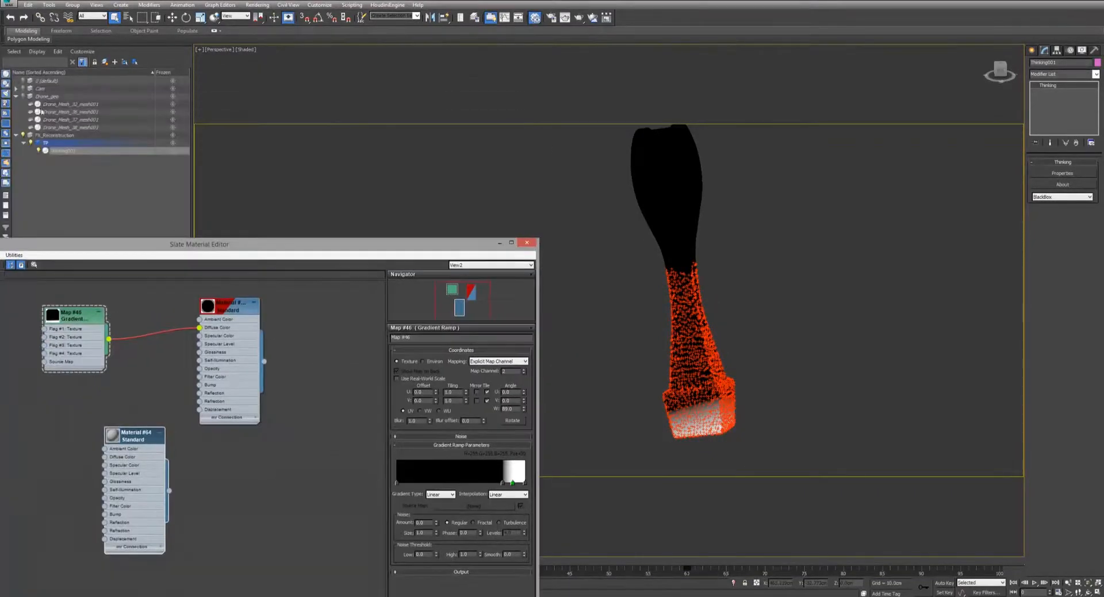
left_click(63, 112)
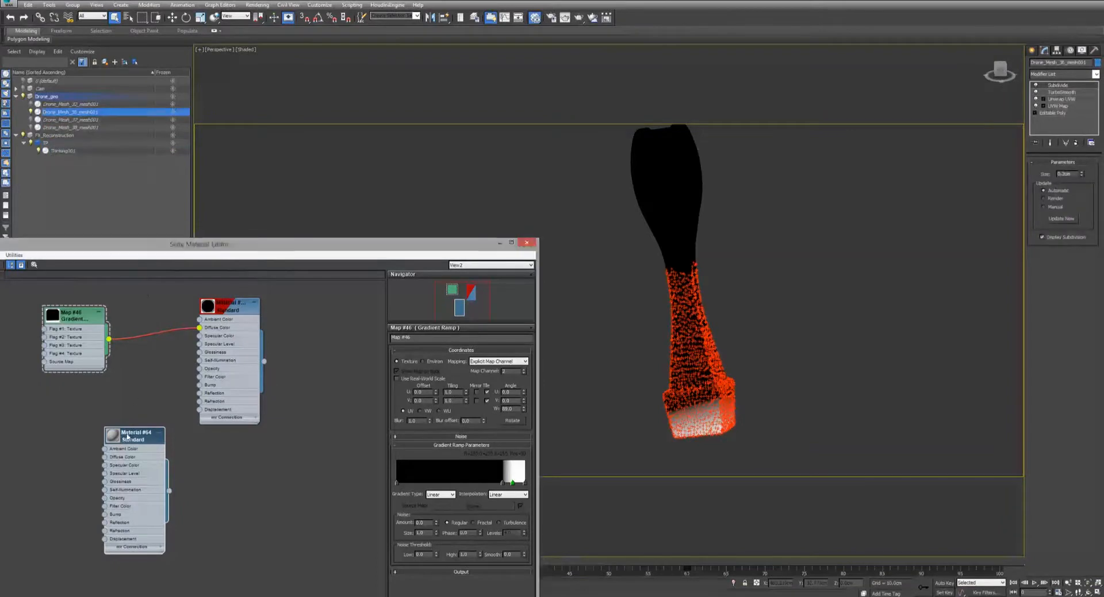
left_click_drag(147, 245, 329, 176)
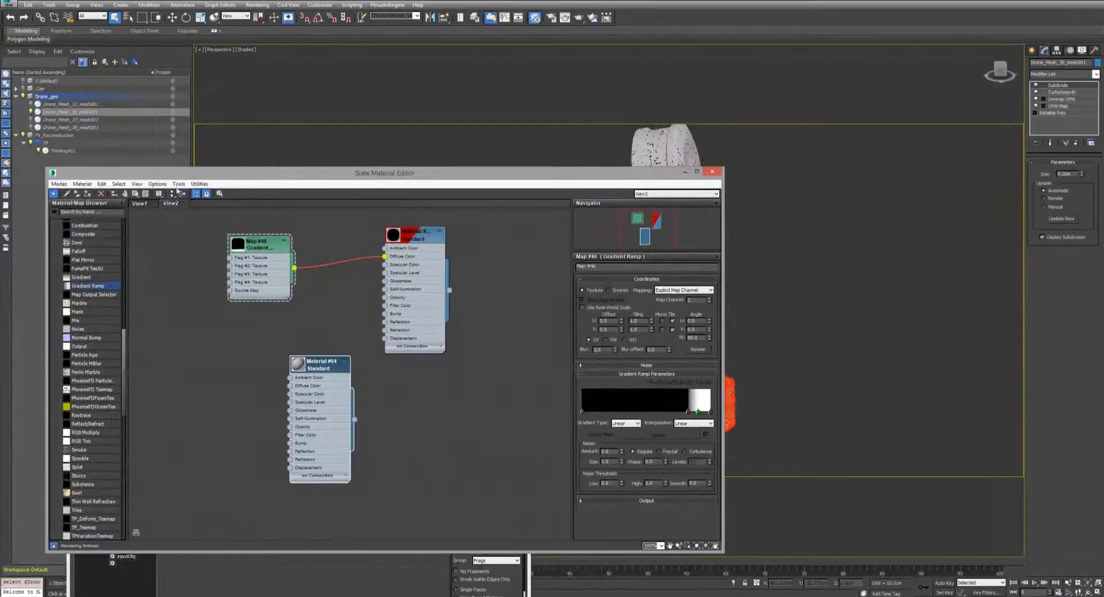
left_click(685, 171)
Refresh the fragments at frame 0 and line up the Fragment node with the InputObj node.
left_click_drag(430, 369, 439, 114)
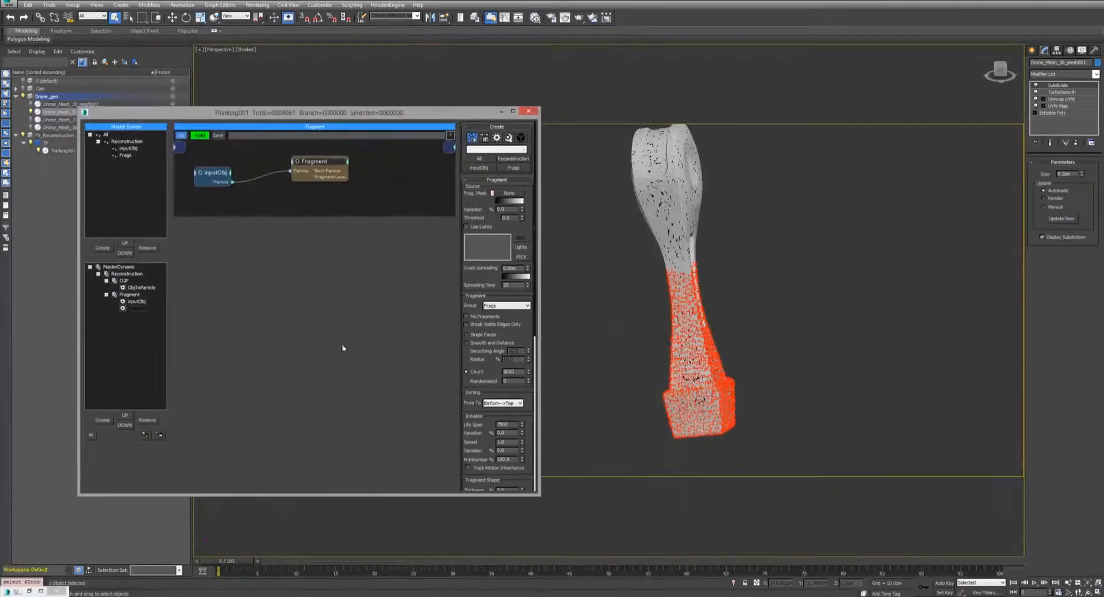
left_click(260, 566)
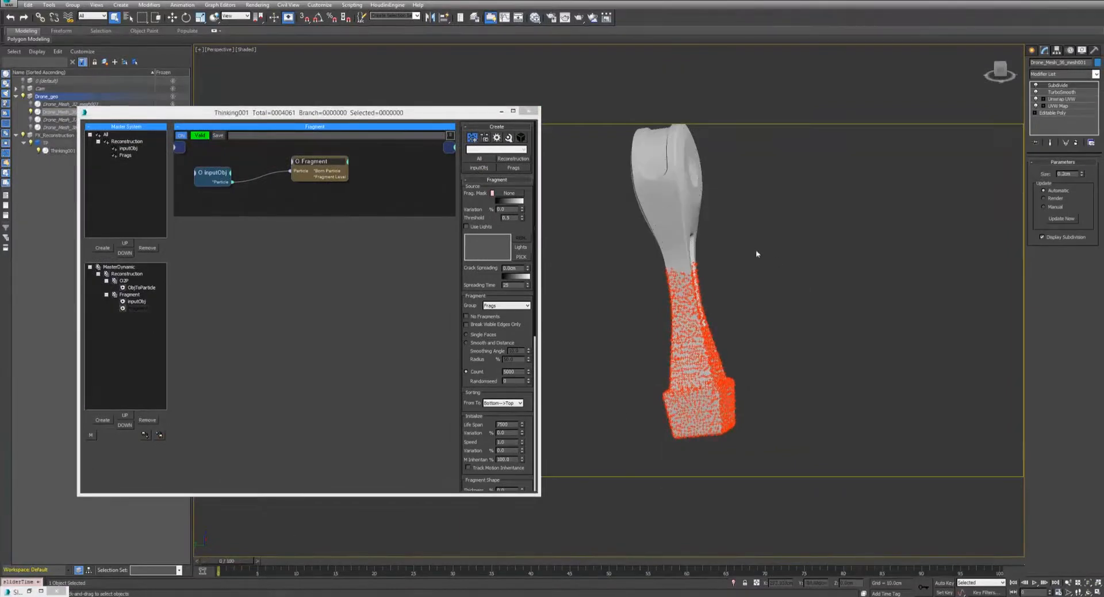
middle_click_drag(757, 272, 770, 291, "alt")
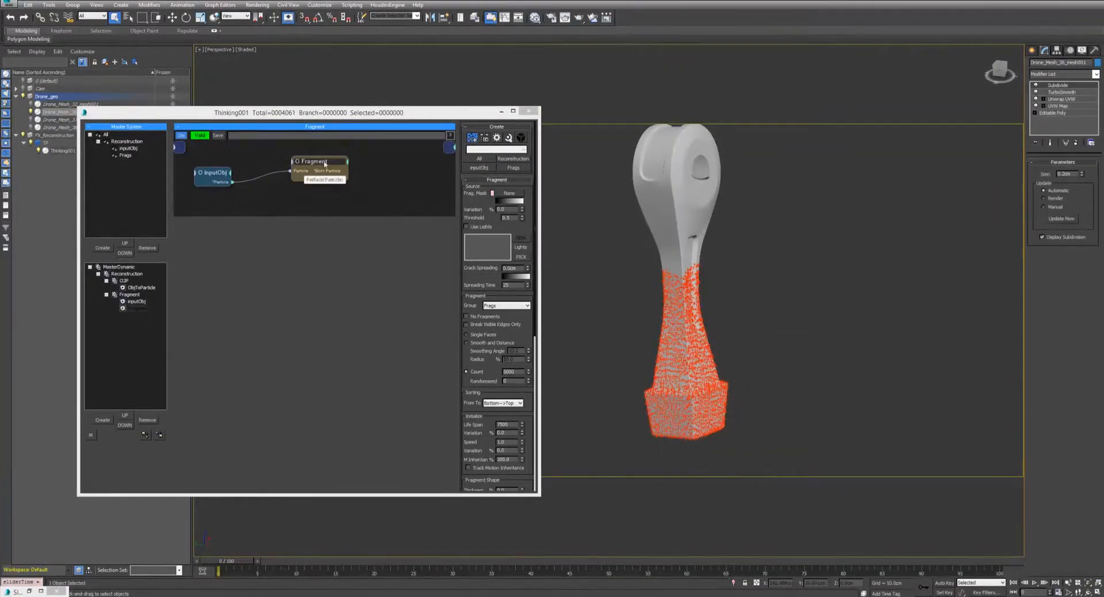
left_click_drag(293, 170, 293, 181)
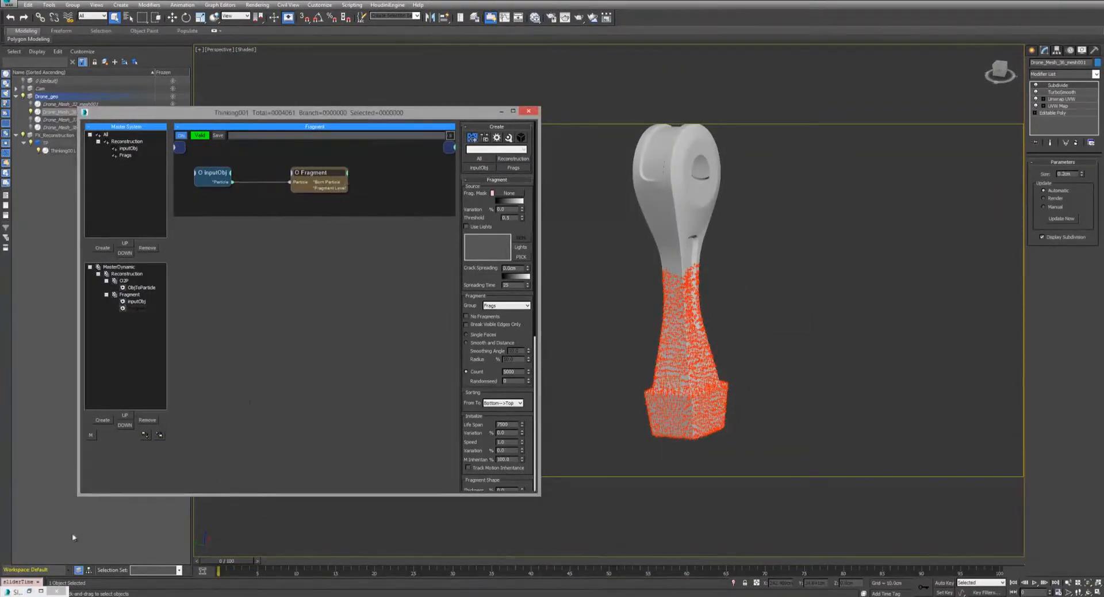
Assign the animated Gradient Ramp map to the Fragment operator's Frag. Mask as an instance.
left_click(534, 18)
left_click_drag(354, 178, 276, 351)
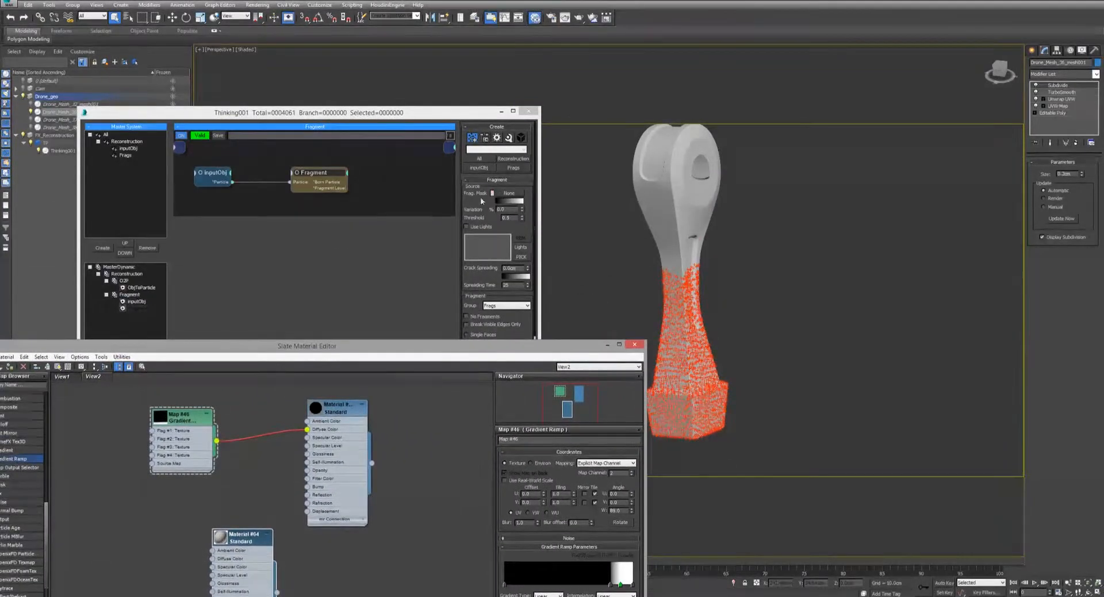
left_click(362, 327)
left_click_drag(59, 346, 656, 189)
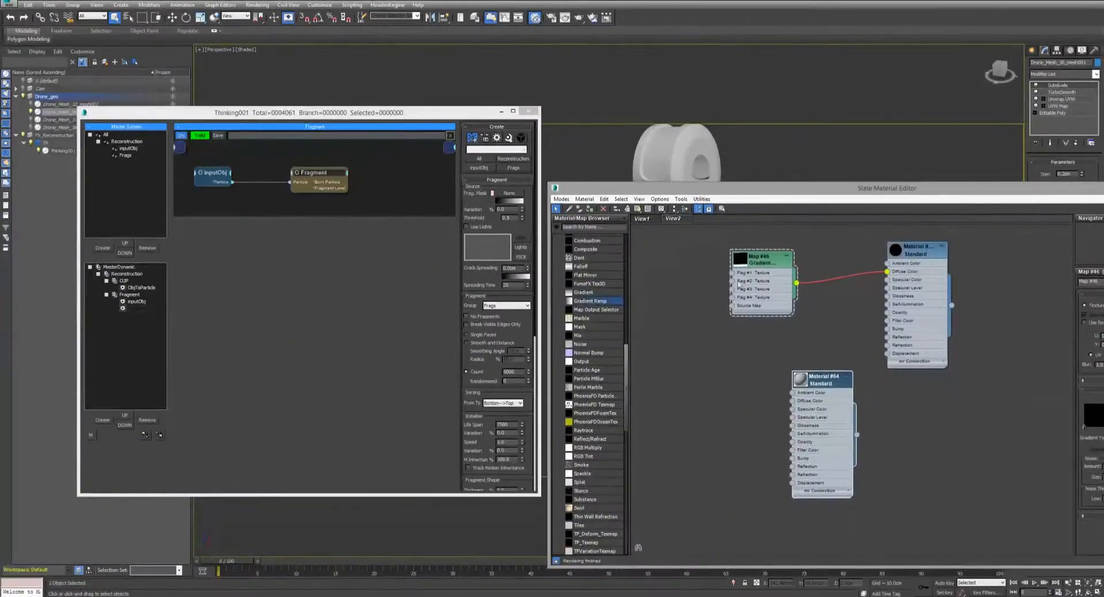
left_click_drag(784, 268, 509, 194)
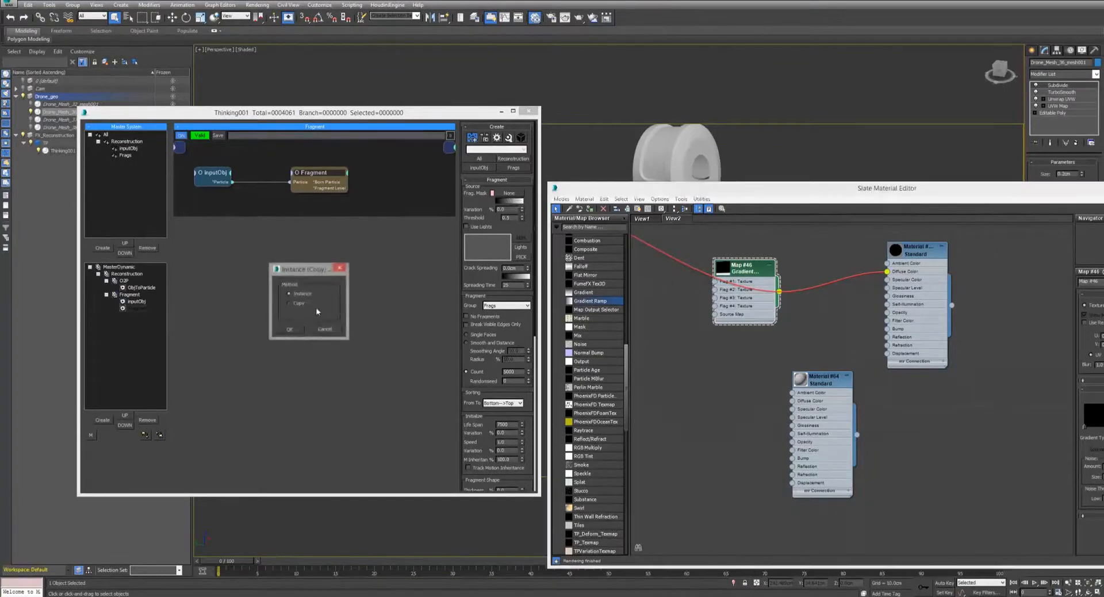
left_click(289, 329)
left_click_drag(856, 188, 463, 192)
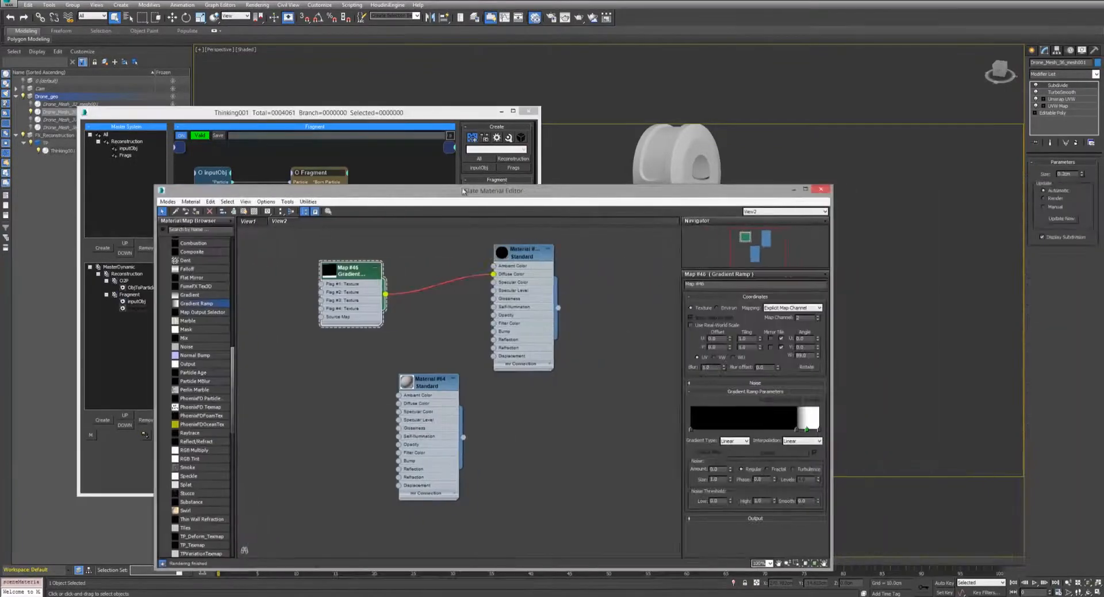
left_click(794, 189)
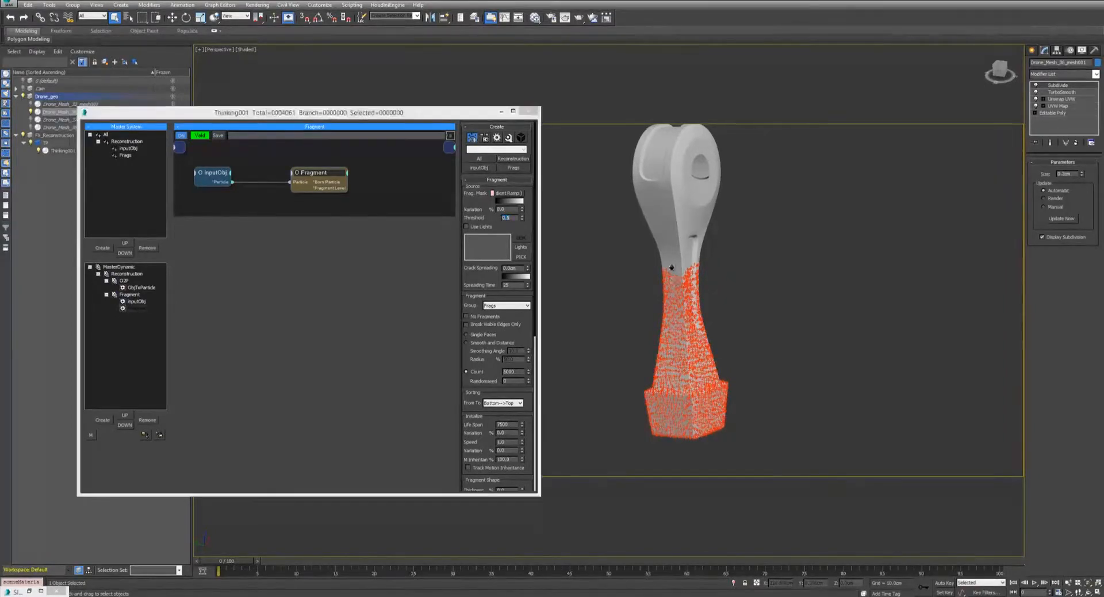
Review the fragment mask's Threshold setting against the fragment boundary along the arm's narrow section.
scroll(672, 270, "up", 5)
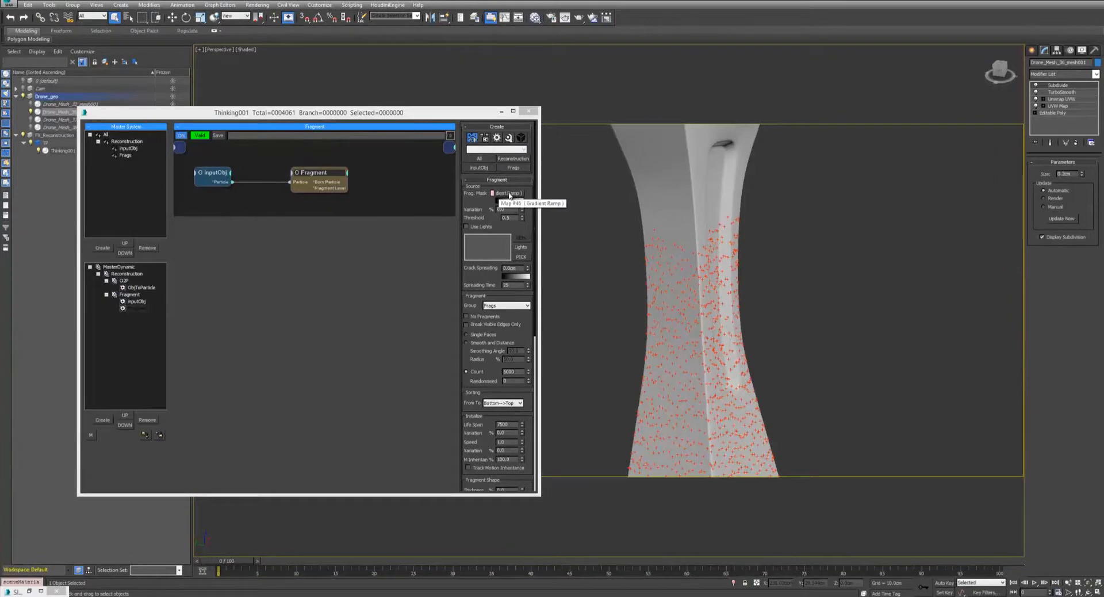
left_click_drag(511, 218, 493, 218)
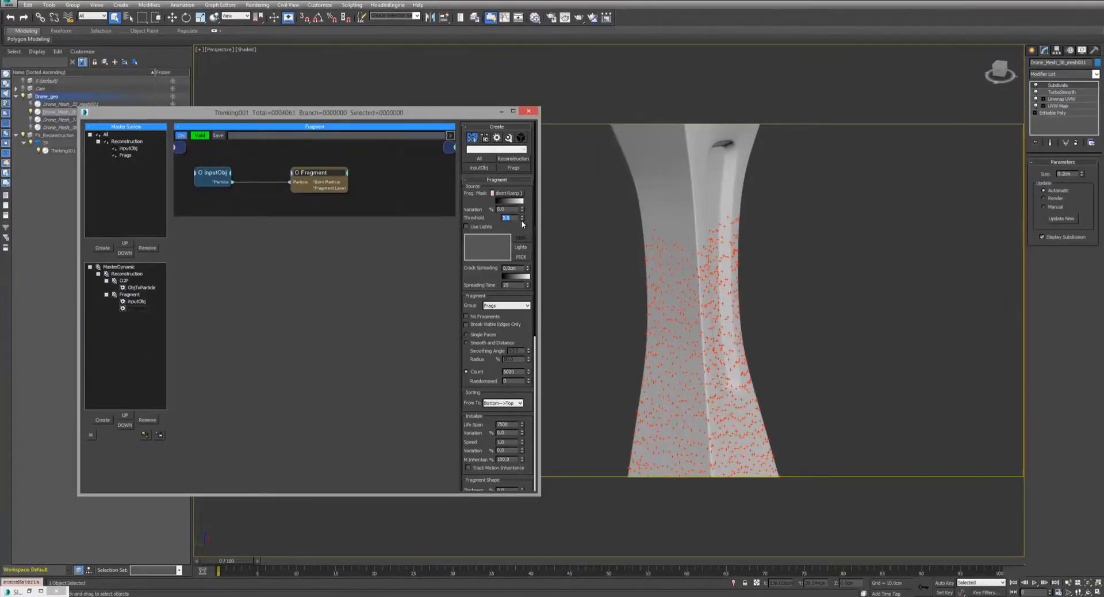
middle_click_drag(606, 223, 583, 171)
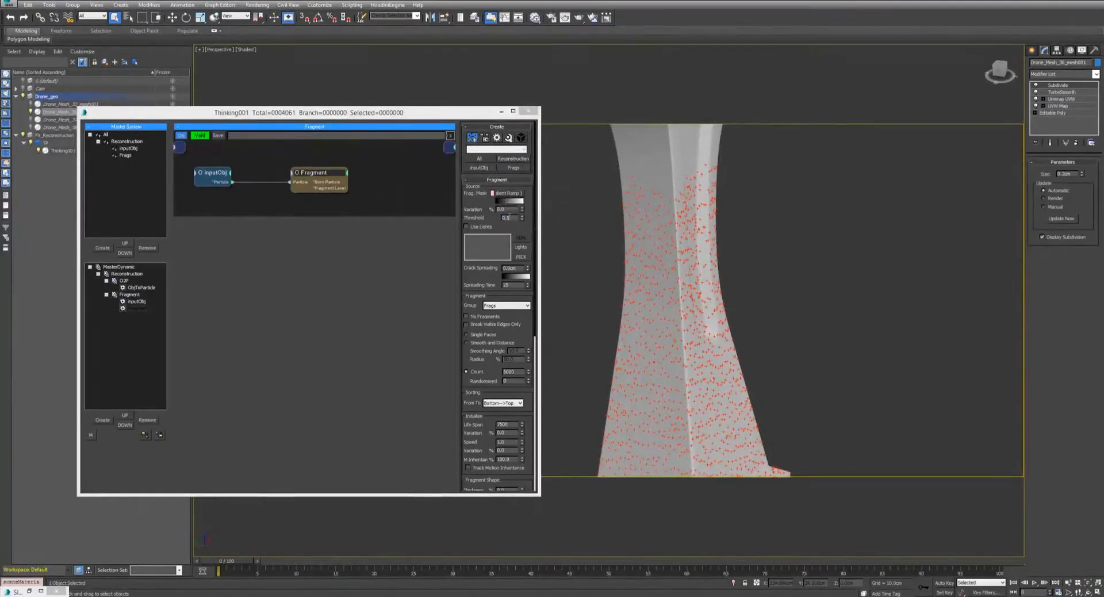
middle_click_drag(615, 231, 650, 270, "alt")
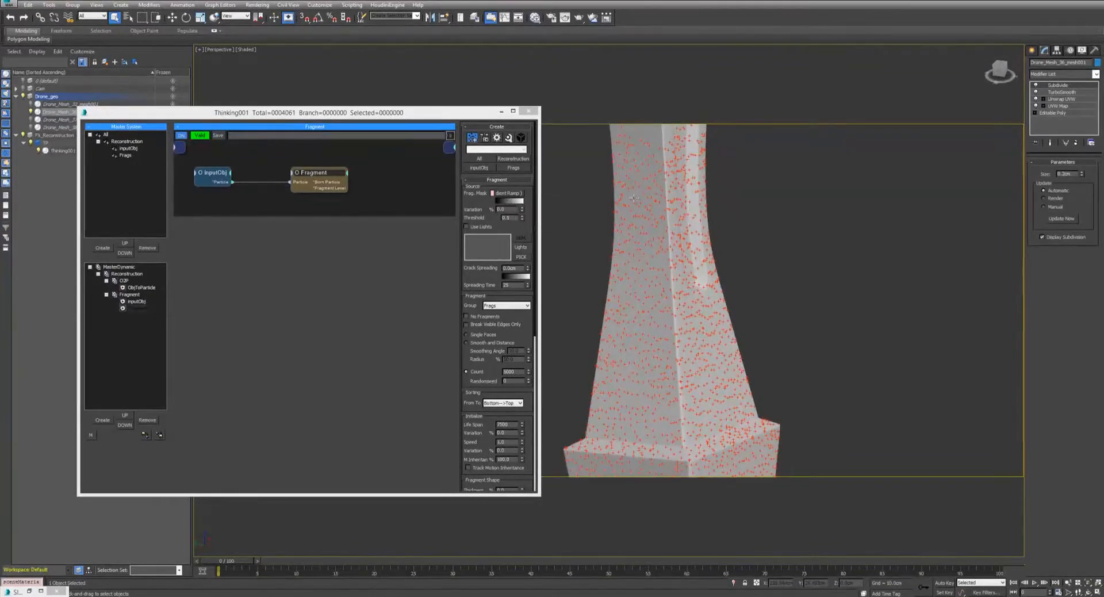
middle_click_drag(609, 205, 582, 187, "alt")
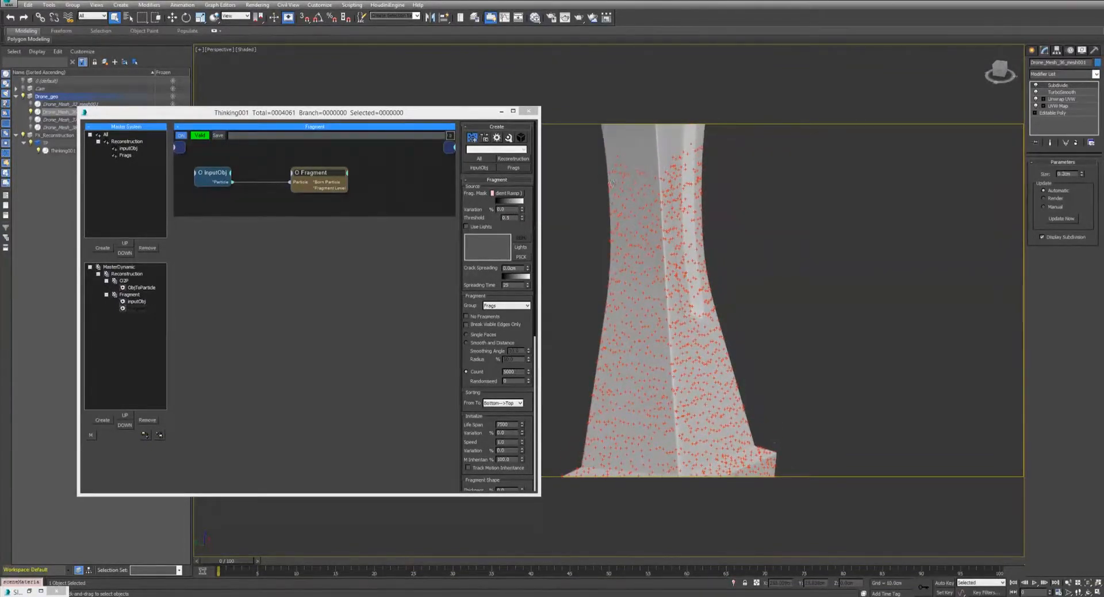
left_click_drag(507, 218, 487, 219)
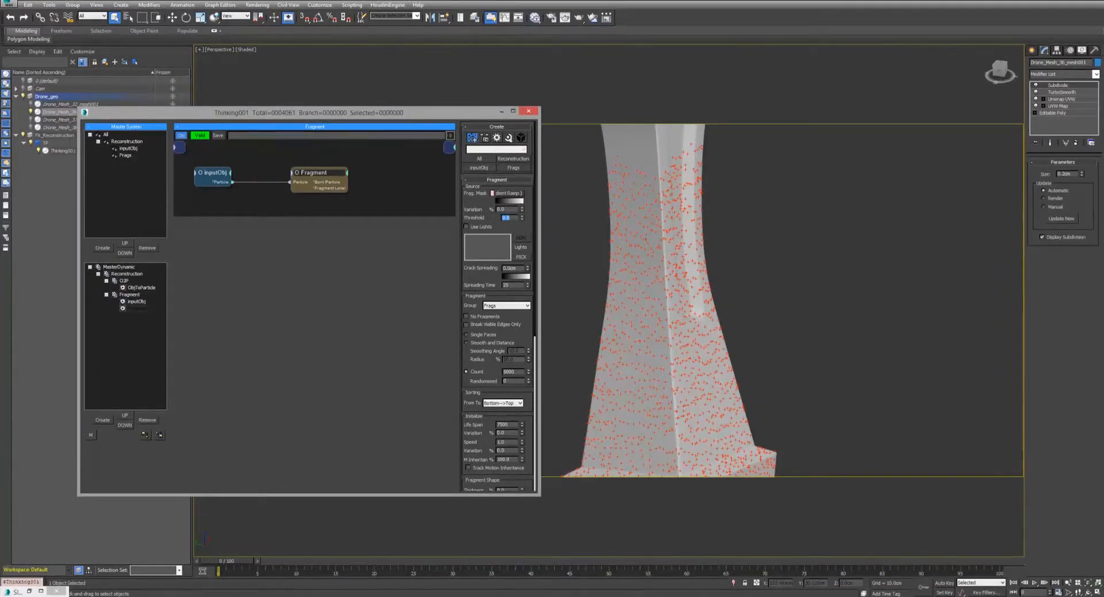
Scrub the first frames to recalculate the fragmentation with the gradient mask and view the arm's base.
scroll(635, 268, "down", 5)
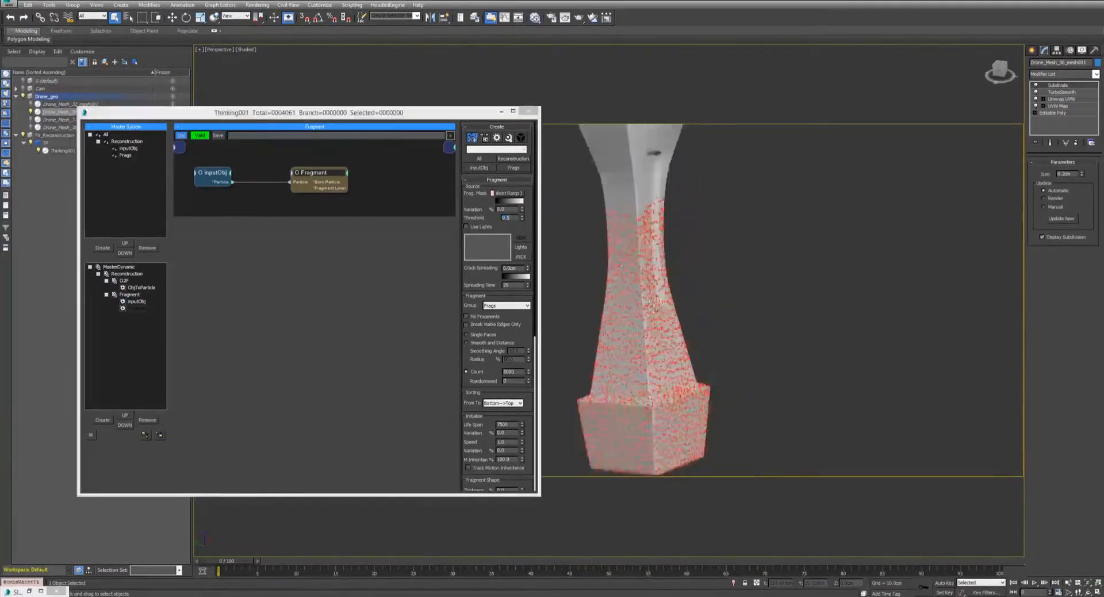
left_click(259, 564)
left_click_drag(233, 564, 222, 564)
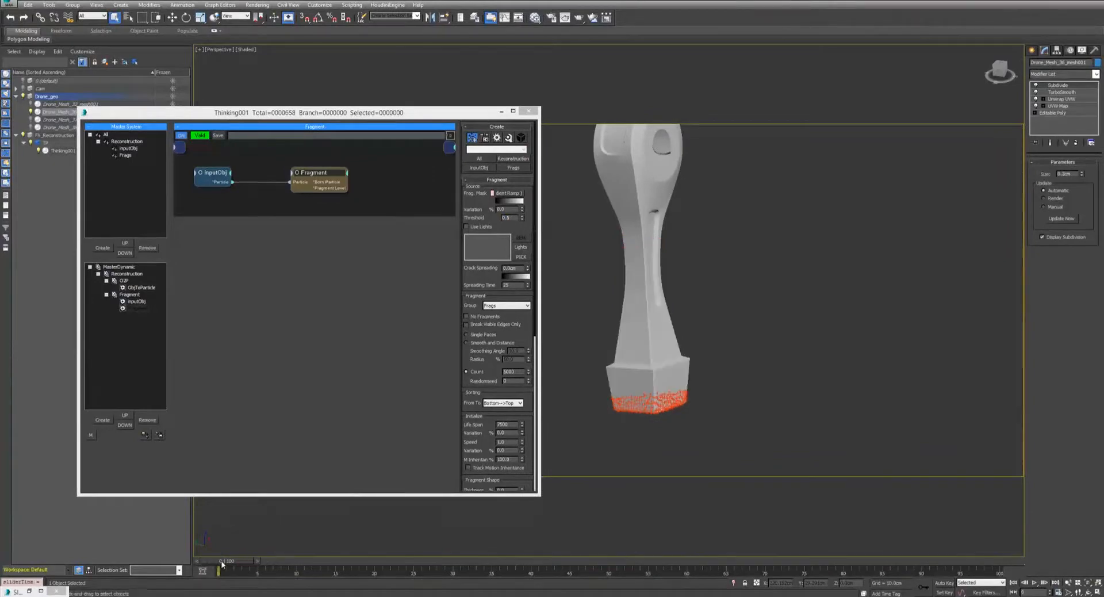
Play the gradient-masked fragmentation to about frame 41 and inspect the fragments spreading up the drone arm.
left_click(1034, 584)
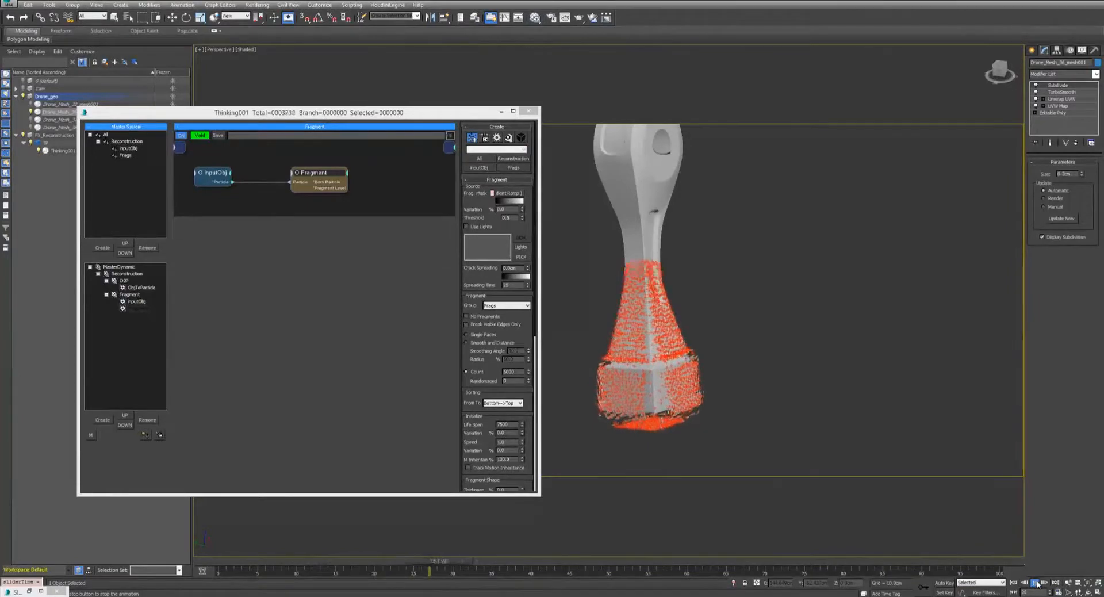
left_click(1038, 584)
middle_click_drag(739, 290, 746, 317)
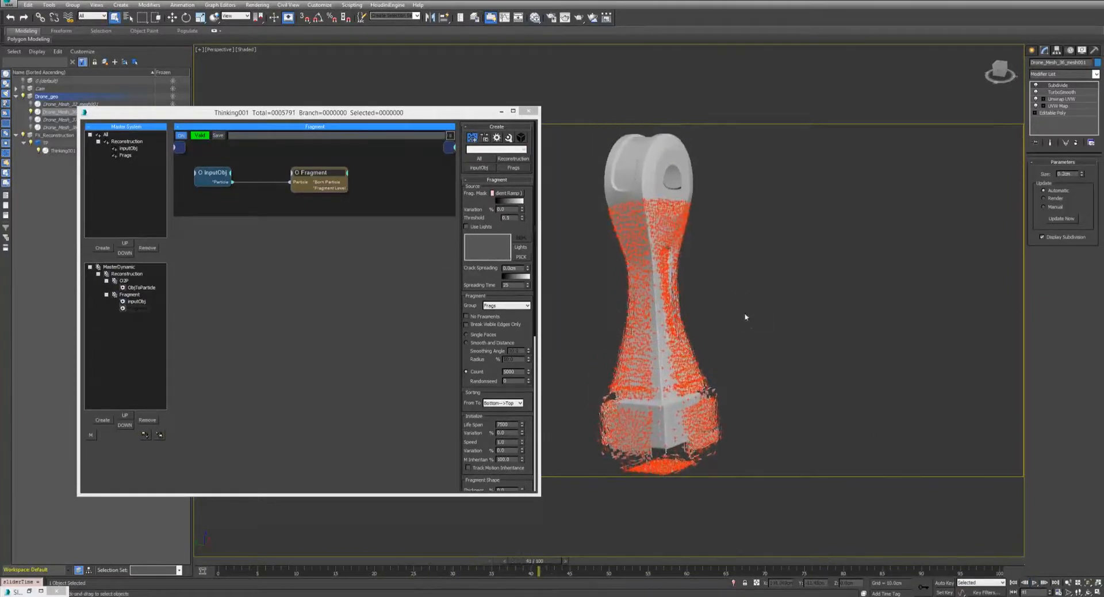
Hide the original geometry in the Drone_geo layer, checking the fragments with edged faces on and off.
key("F4")
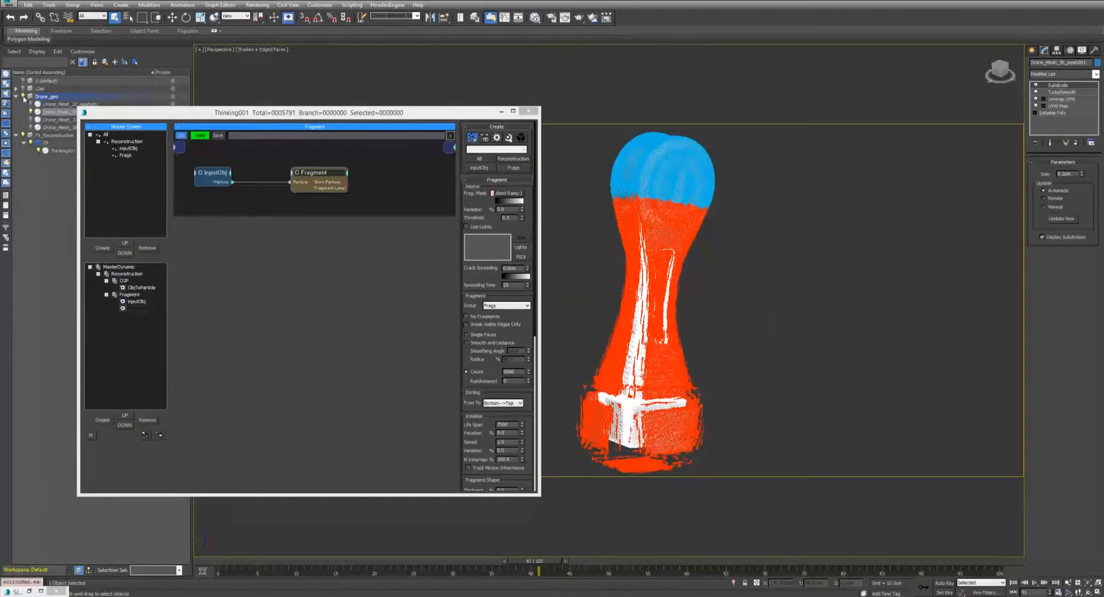
left_click(23, 97)
left_click(16, 97)
middle_click_drag(744, 296, 722, 290)
scroll(756, 263, "up", 2)
scroll(742, 257, "down", 2)
key("F4")
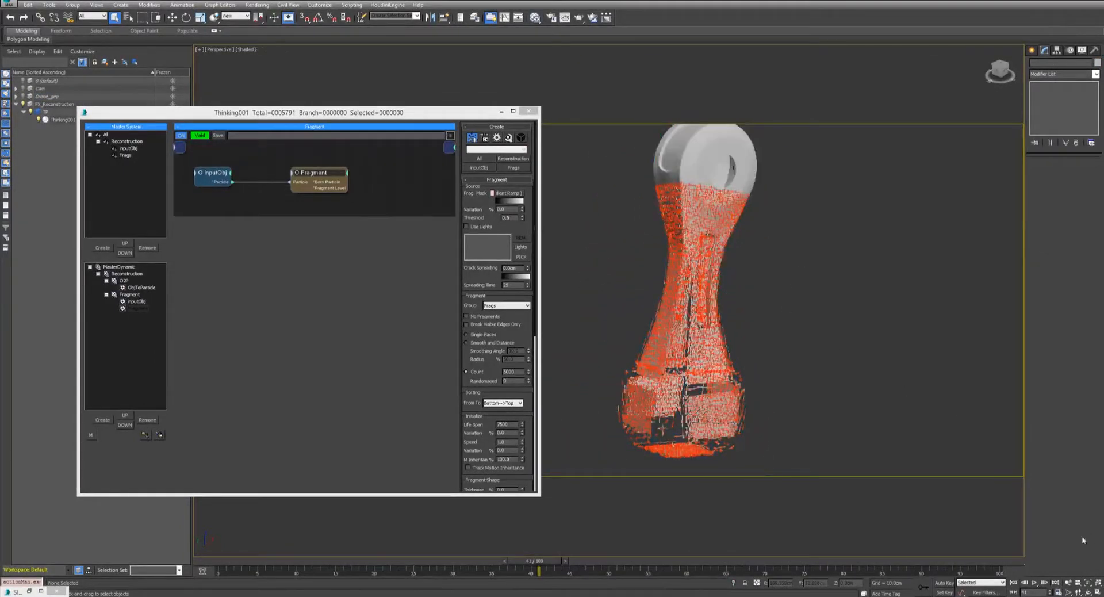
Replay the fragmentation from frame 0 to about frame 43 and examine the unfragmented upper part of the arm.
left_click(1014, 583)
left_click(1035, 583)
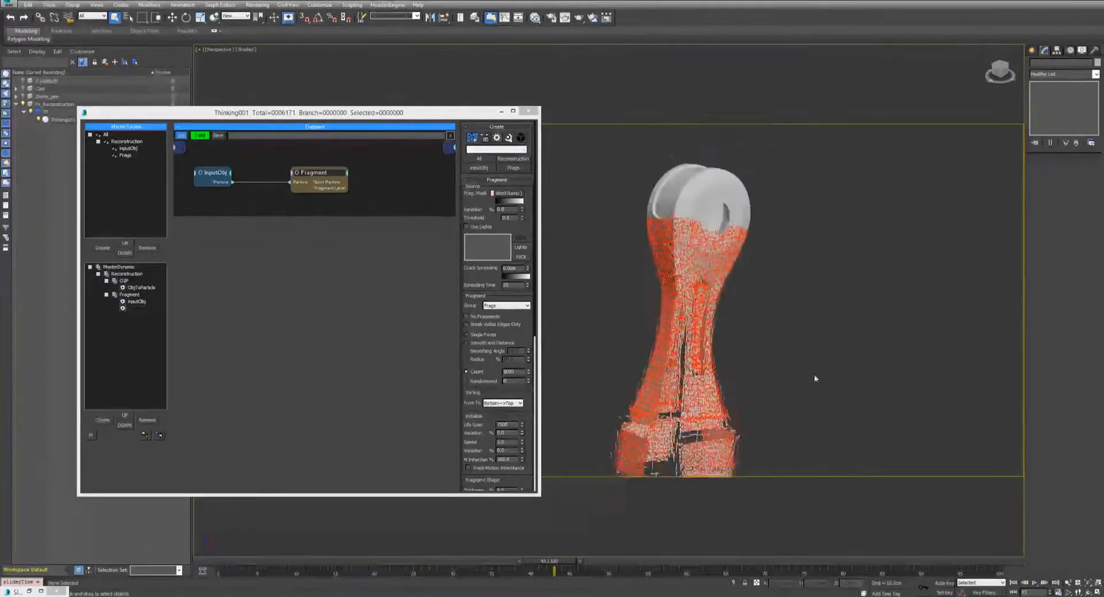
scroll(813, 377, "up", 5)
scroll(691, 299, "down", 5)
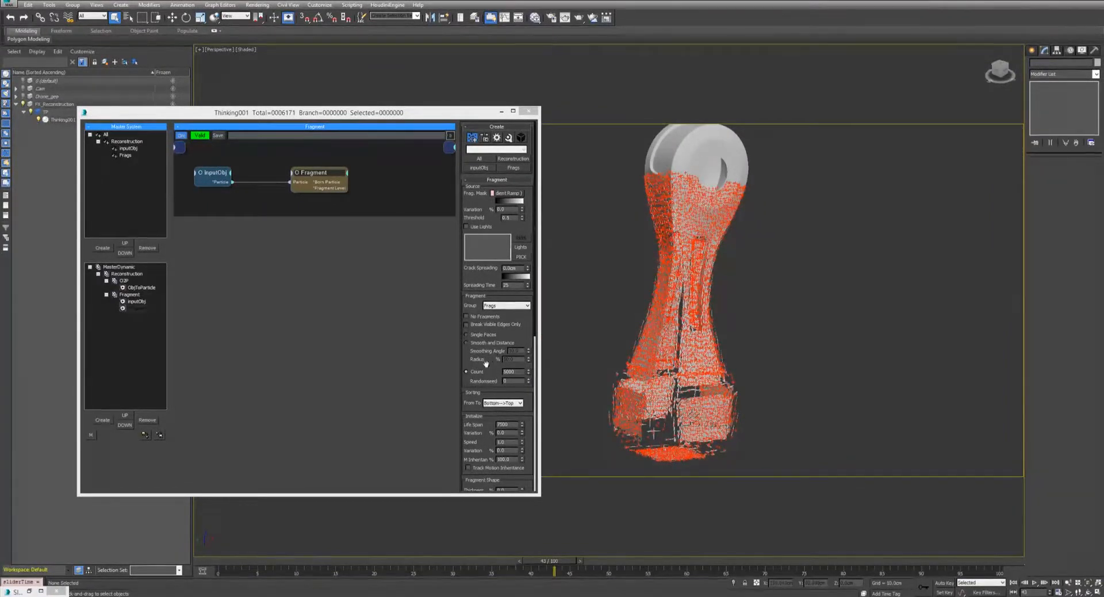
Set the Fragment operator's Remaining Shape type to None.
left_click_drag(501, 352, 489, 173)
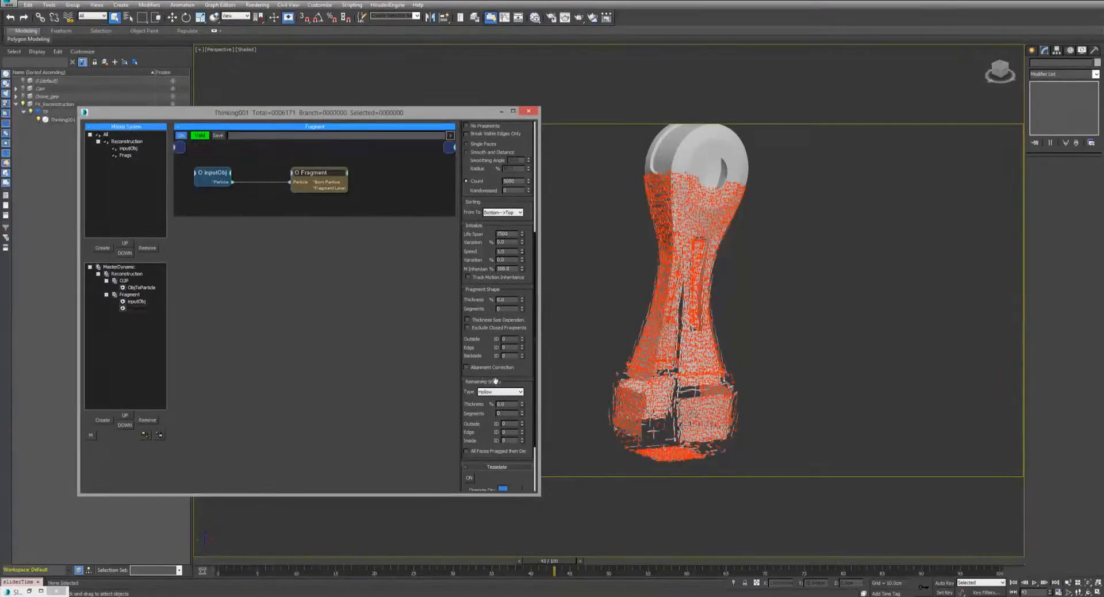
scroll(682, 166, "up", 5)
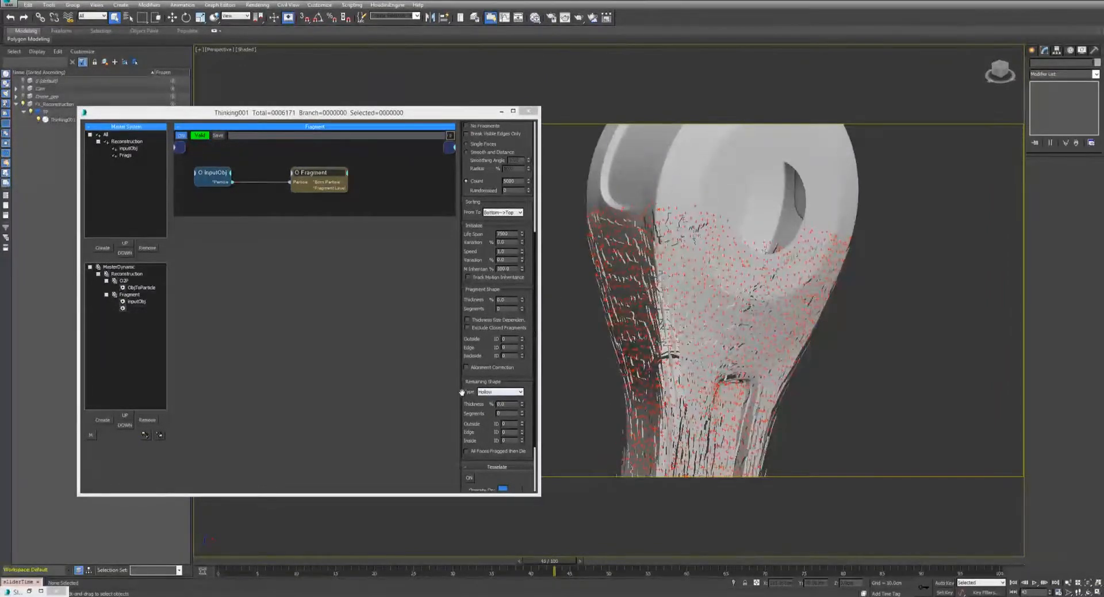
left_click(489, 394)
left_click(493, 403)
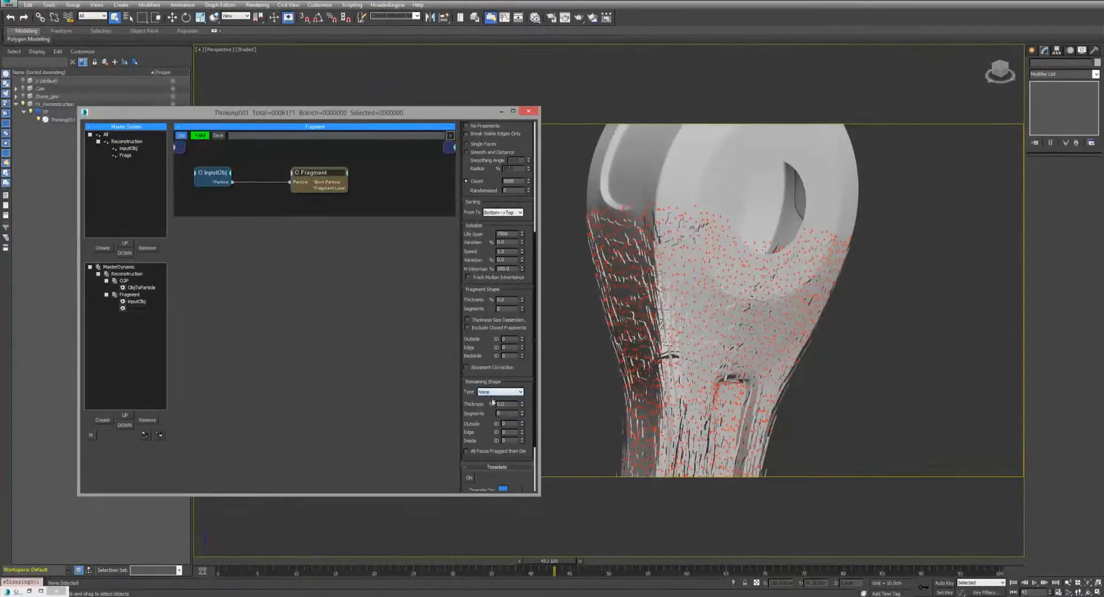
left_click(649, 303)
scroll(648, 303, "down", 5)
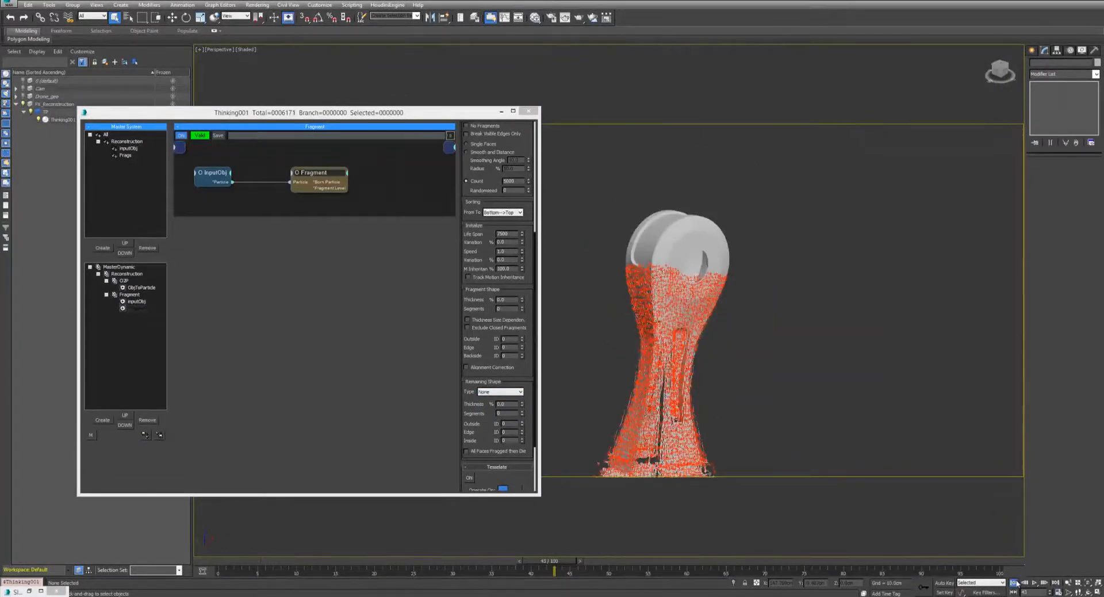
Play the simulation twice from frame 0 to check how the fragments build up the arm, and return to the start.
left_click(1014, 582)
left_click(1034, 583)
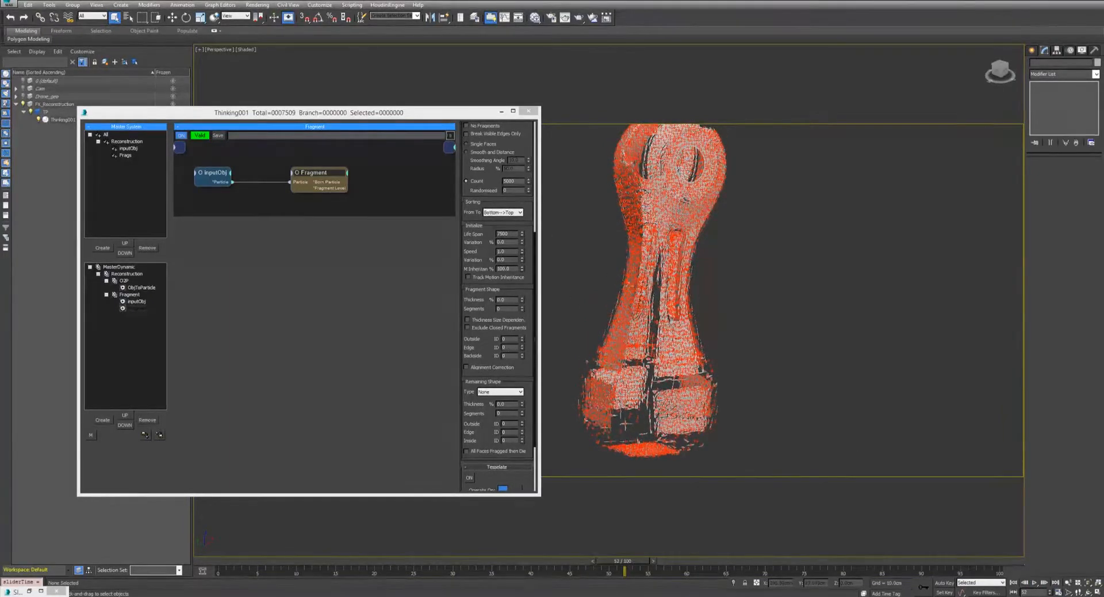
left_click(1014, 583)
left_click(1035, 582)
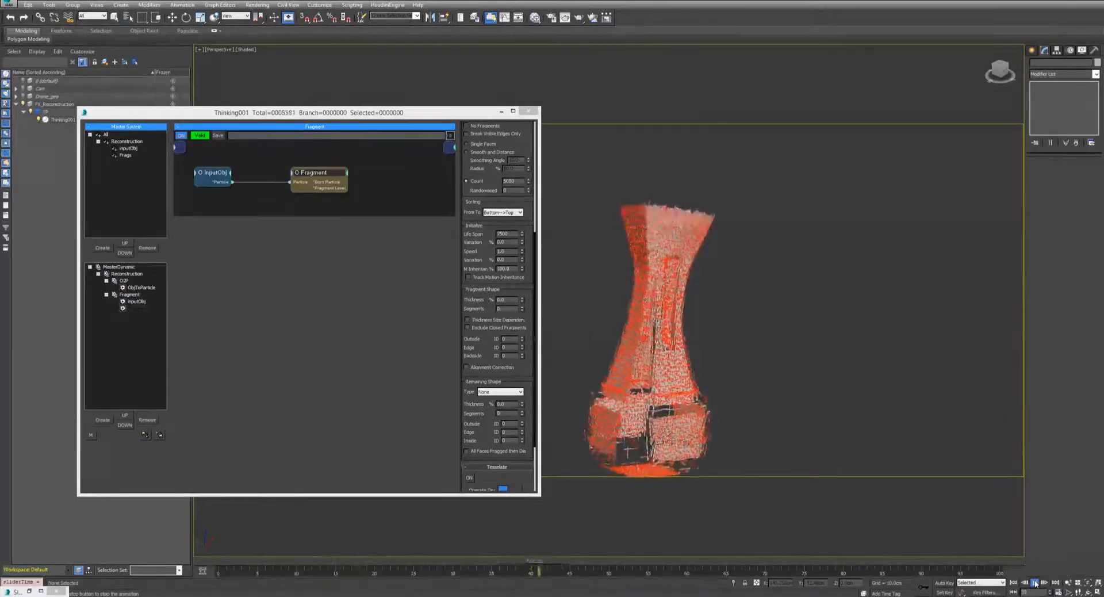
left_click(1036, 583)
left_click(1014, 583)
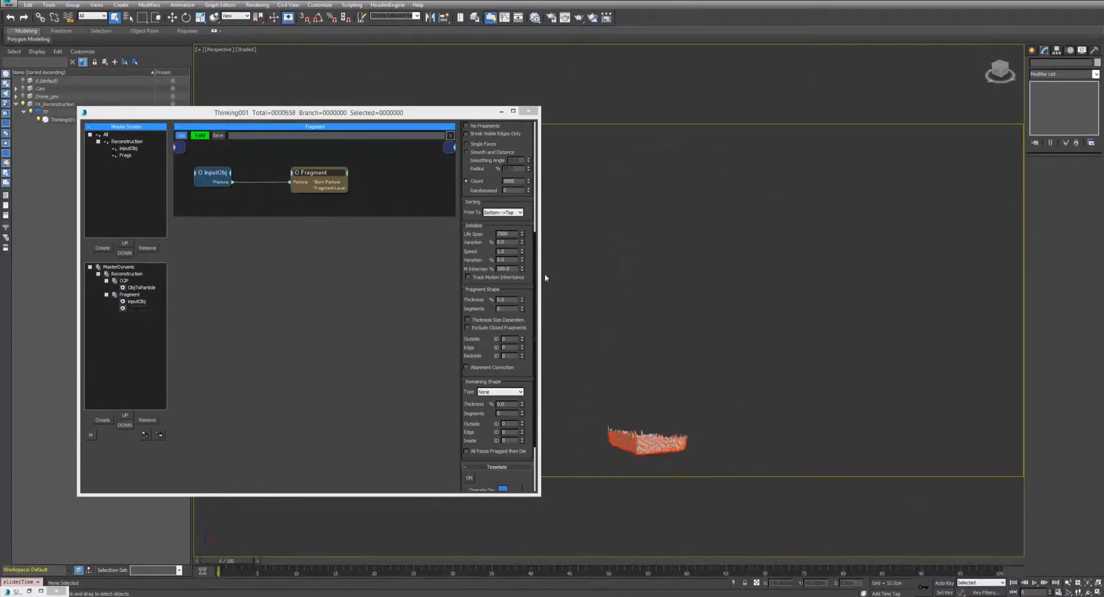
Play to frame 40 to inspect the drifting fragments and set the Fragment operator's initial Speed to 0.
scroll(486, 287, "up", 5)
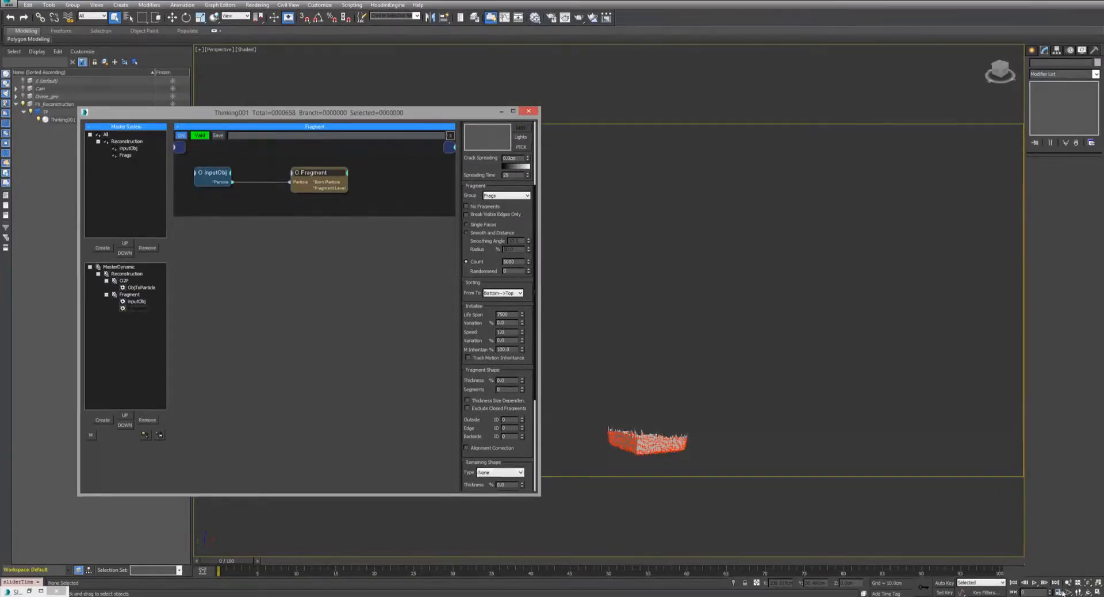
left_click(1034, 582)
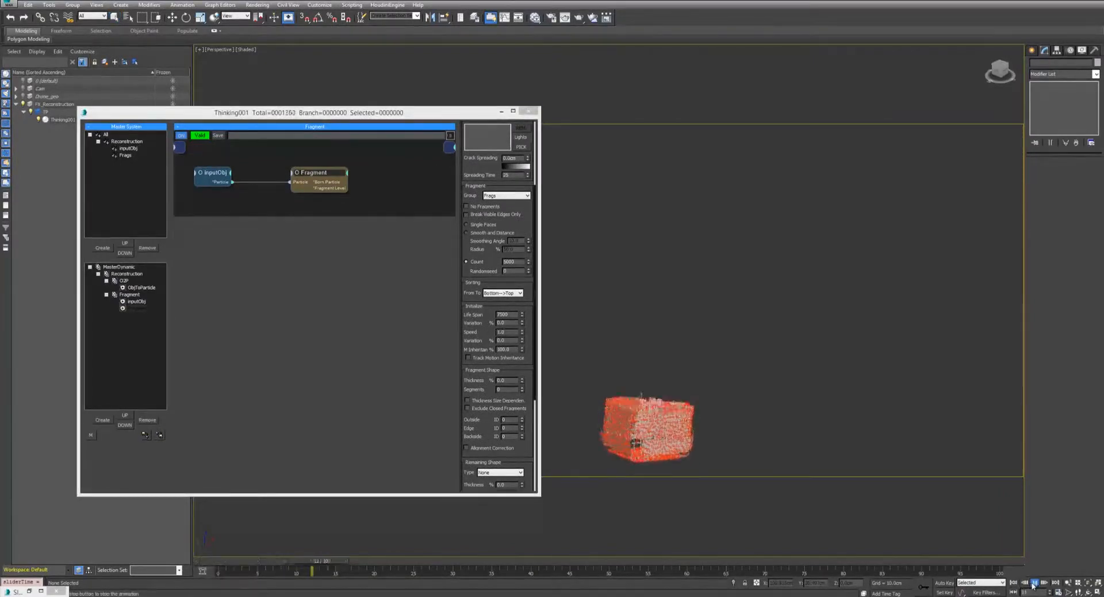
scroll(659, 281, "up", 10)
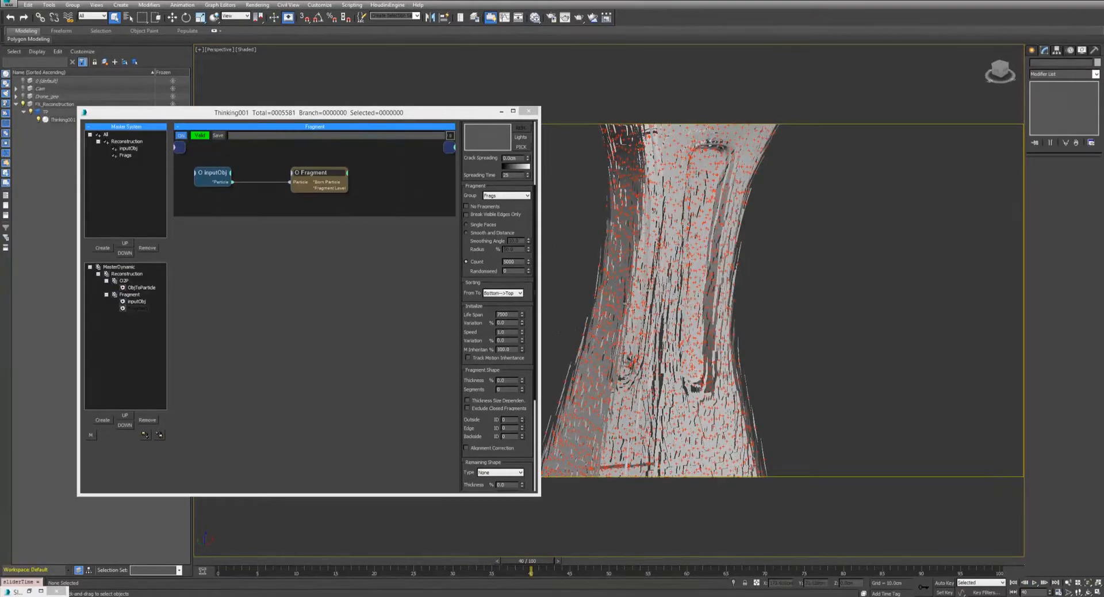
scroll(630, 290, "down", 5)
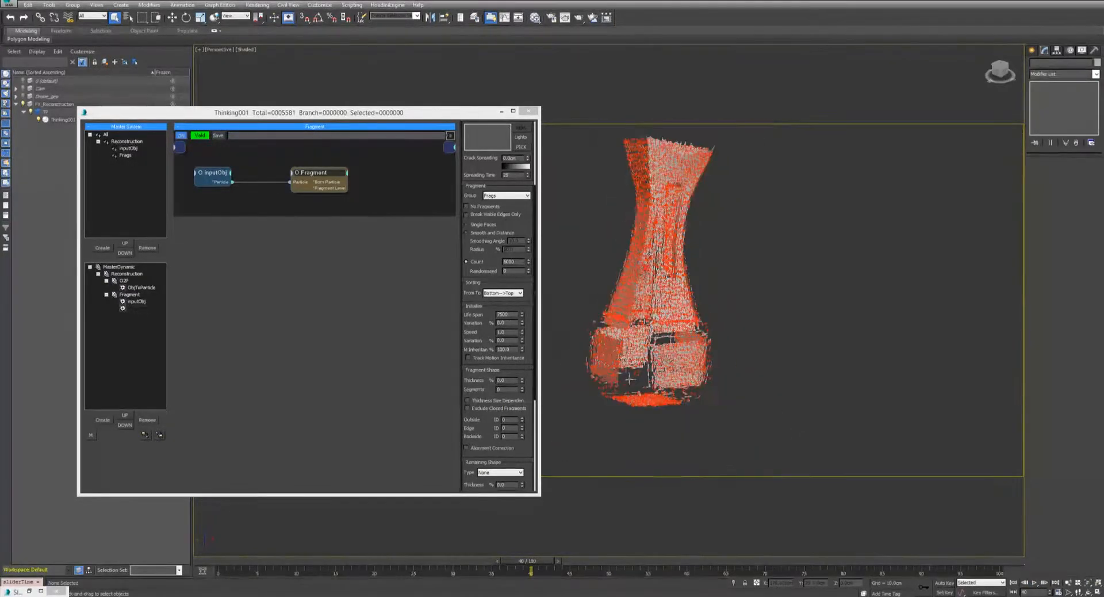
scroll(630, 290, "up", 3)
double_click(505, 330)
type("0")
key("Return")
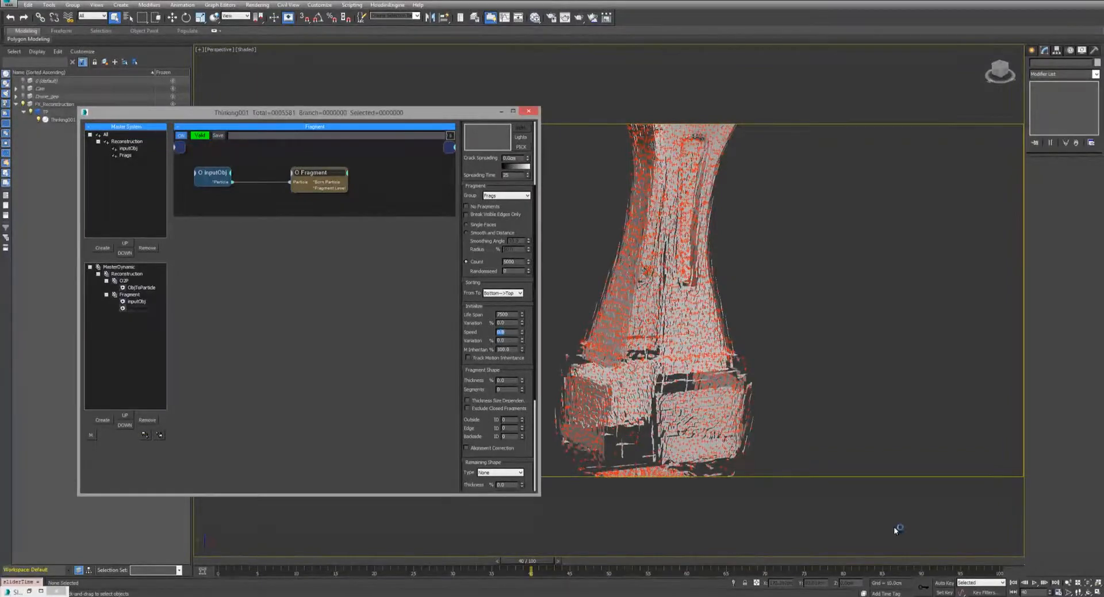
Replay the simulation from frame 0 to review the arm's build-up with stationary fragments.
left_click(1014, 583)
left_click(1035, 583)
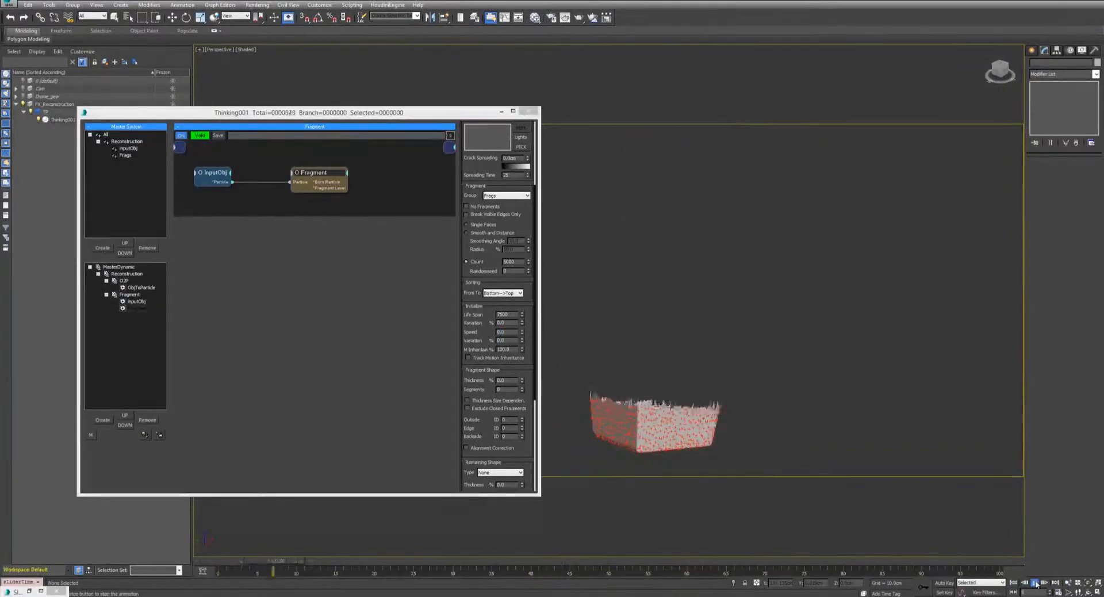
left_click(1035, 582)
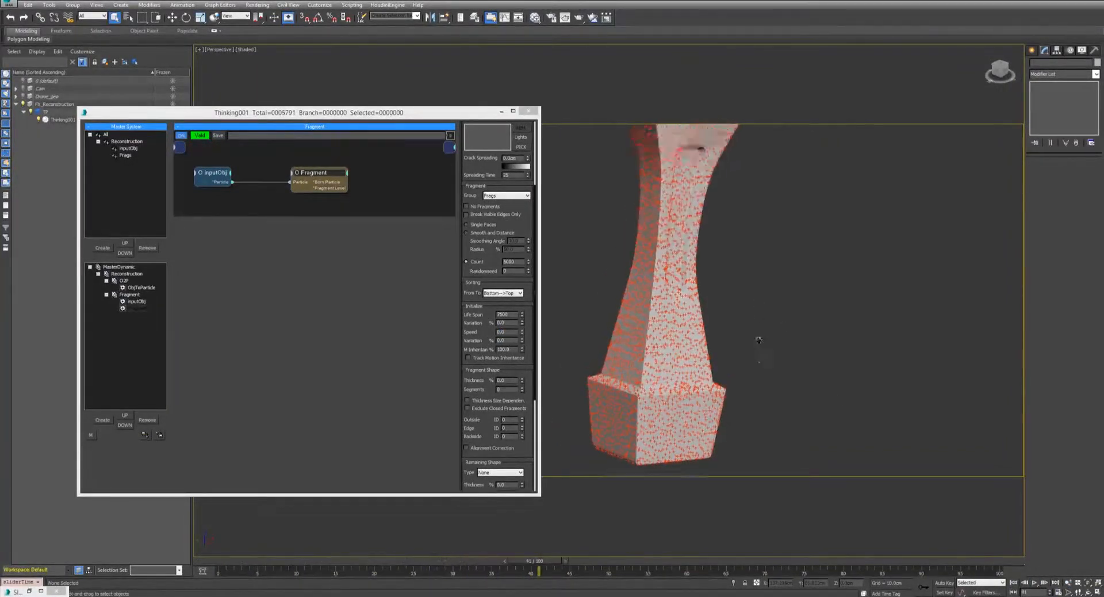
left_click(1014, 583)
left_click(1036, 583)
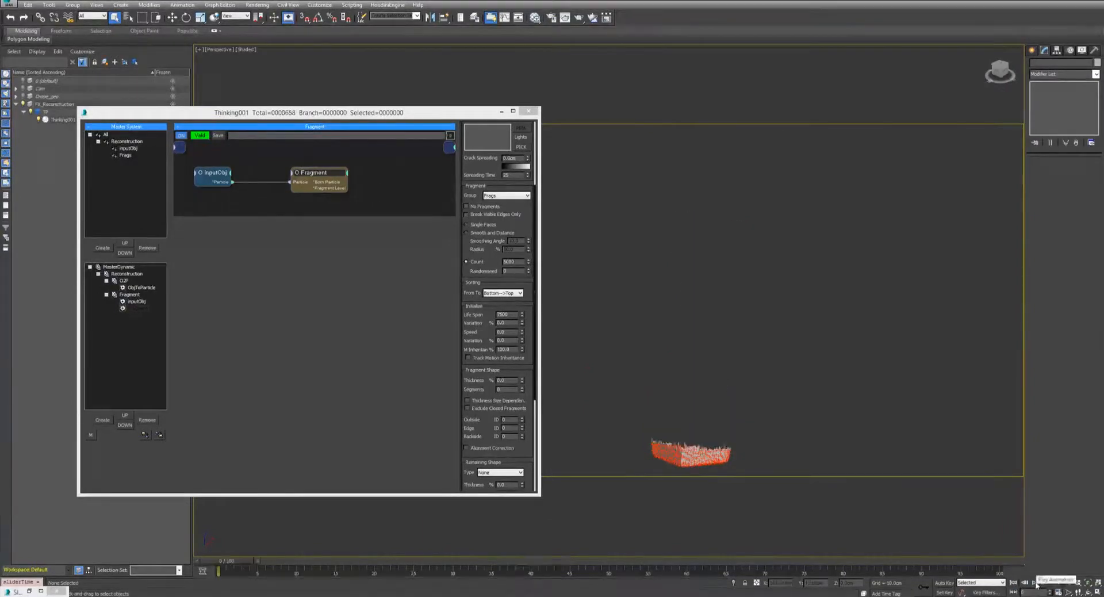
left_click(1035, 583)
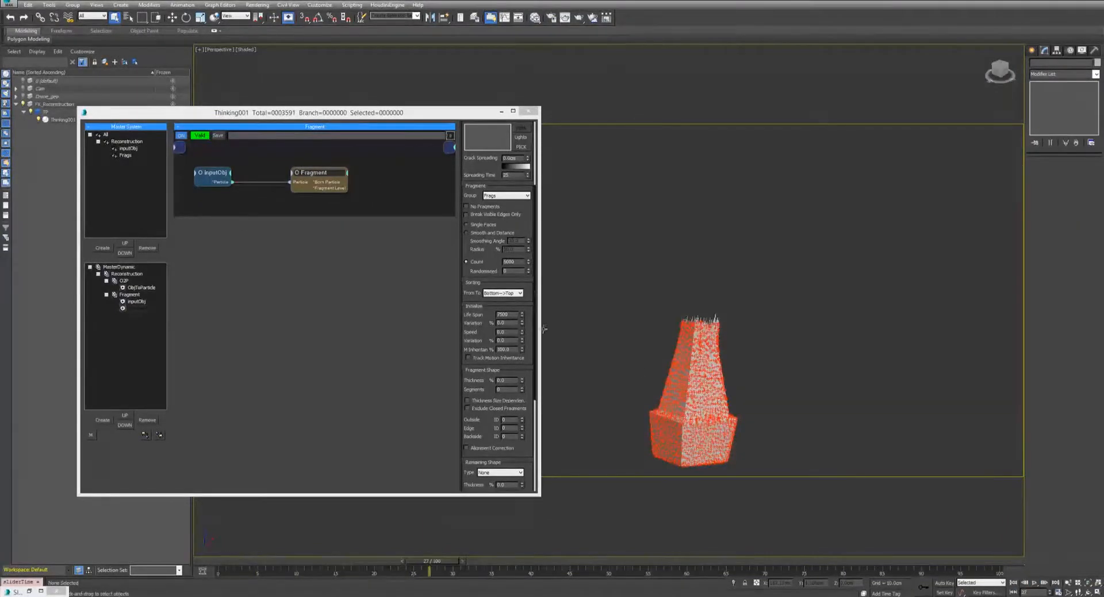
Turn off Force This Setting in MasterDynamic and set the Frags group's viewport display to None.
left_click(119, 267)
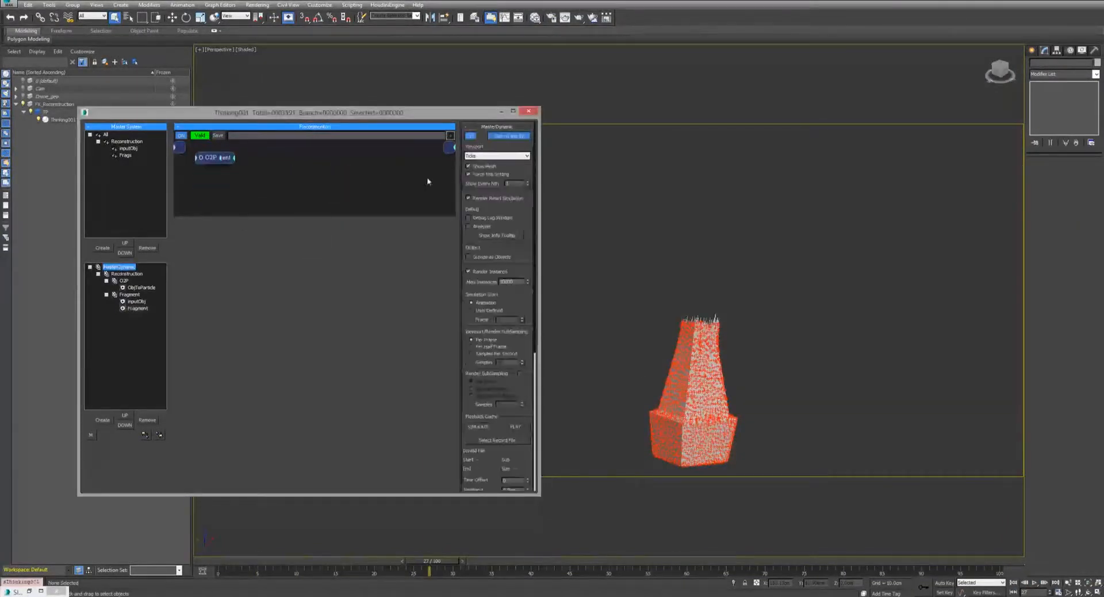
left_click(477, 176)
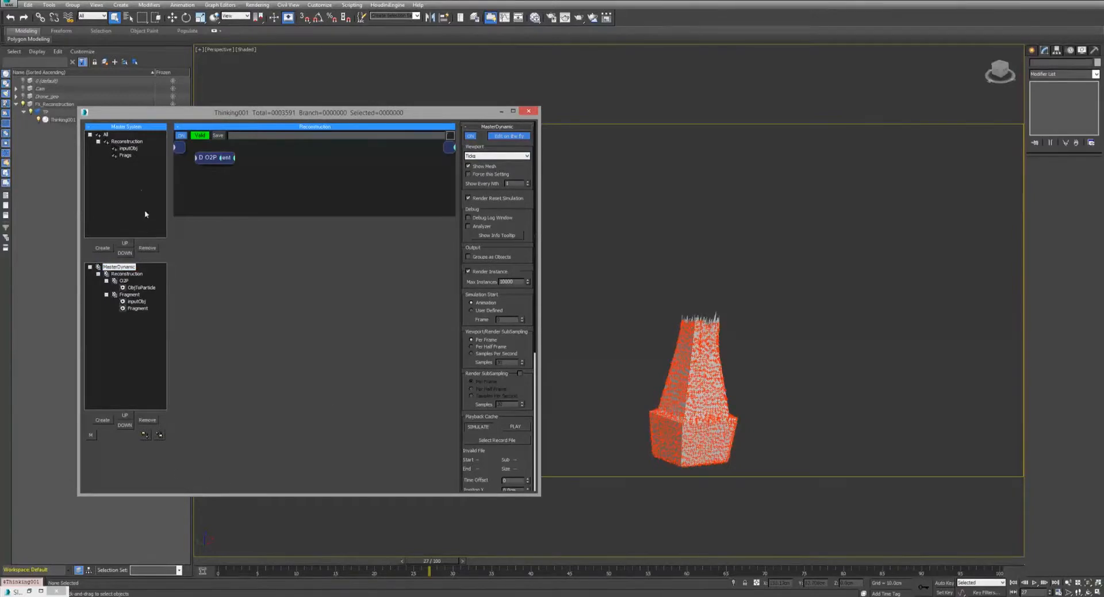
left_click(129, 155)
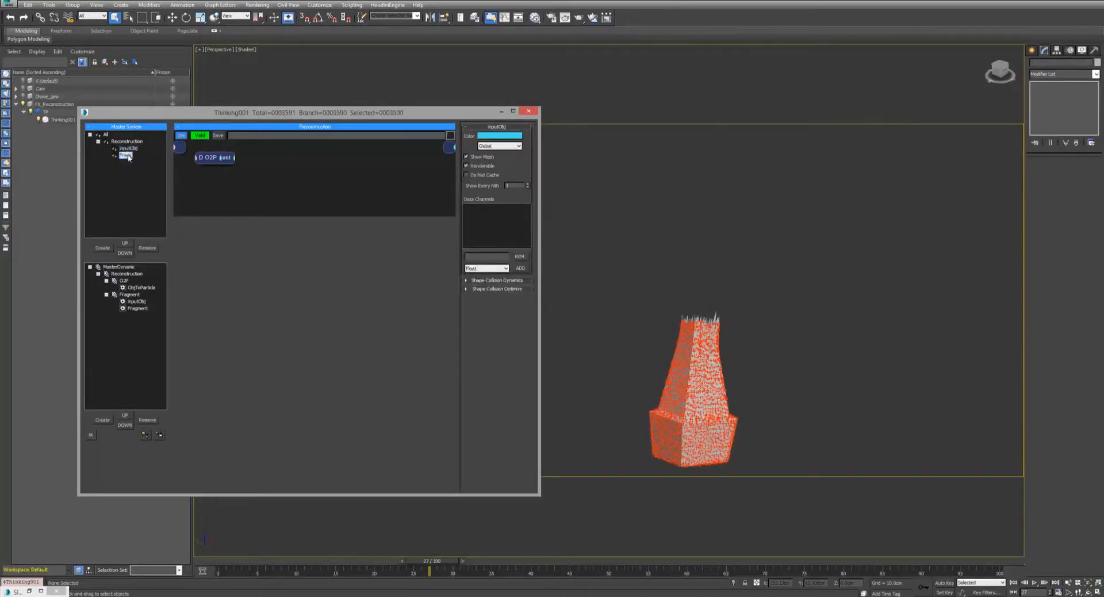
left_click(500, 146)
left_click(495, 152)
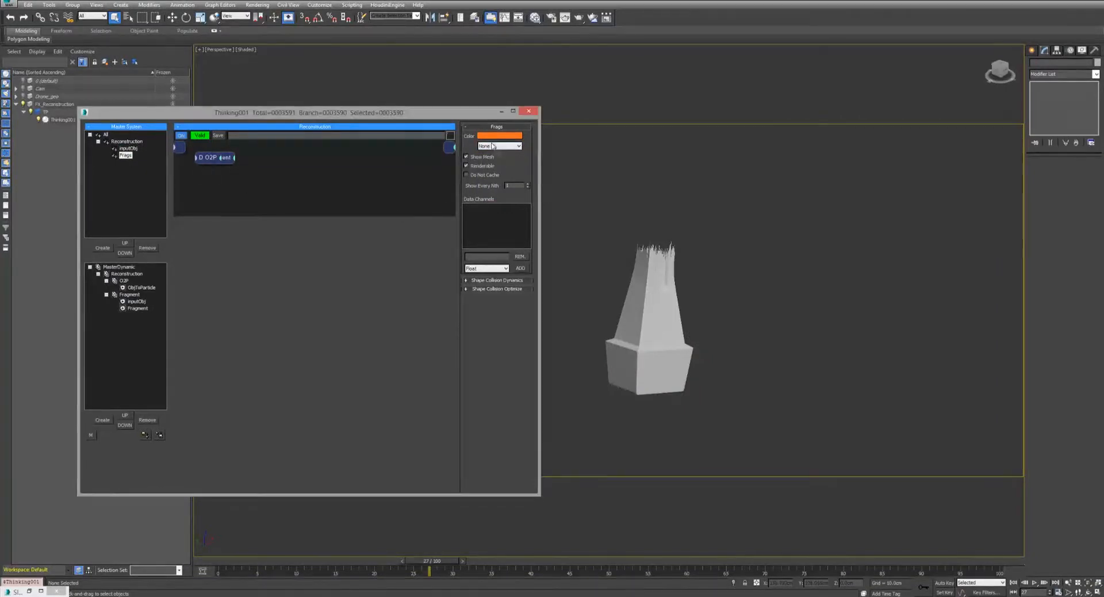
left_click(500, 146)
left_click(483, 165)
left_click(499, 145)
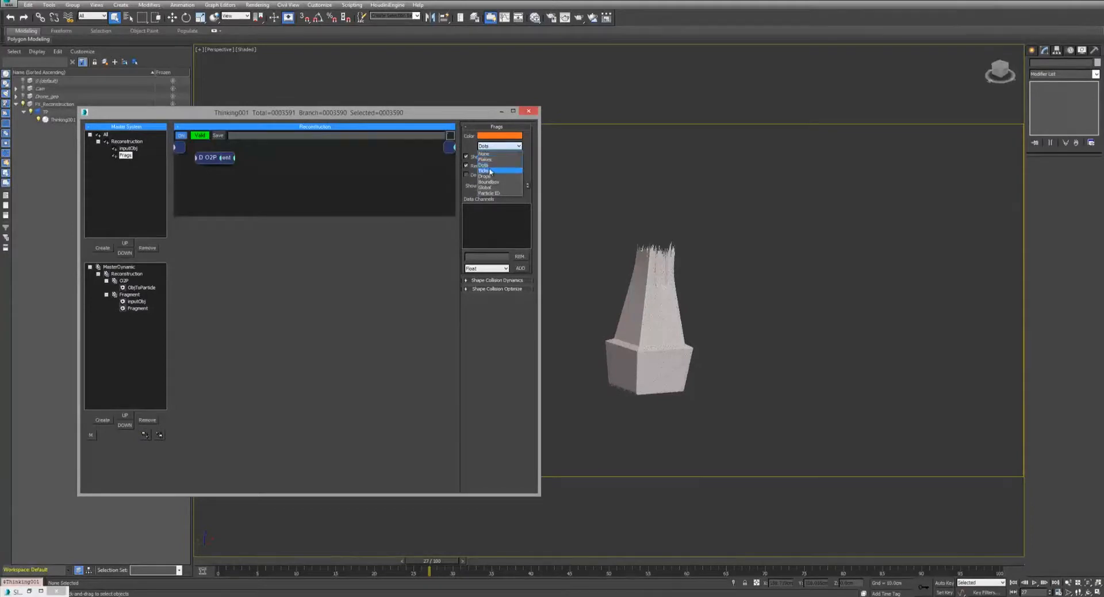
left_click(485, 154)
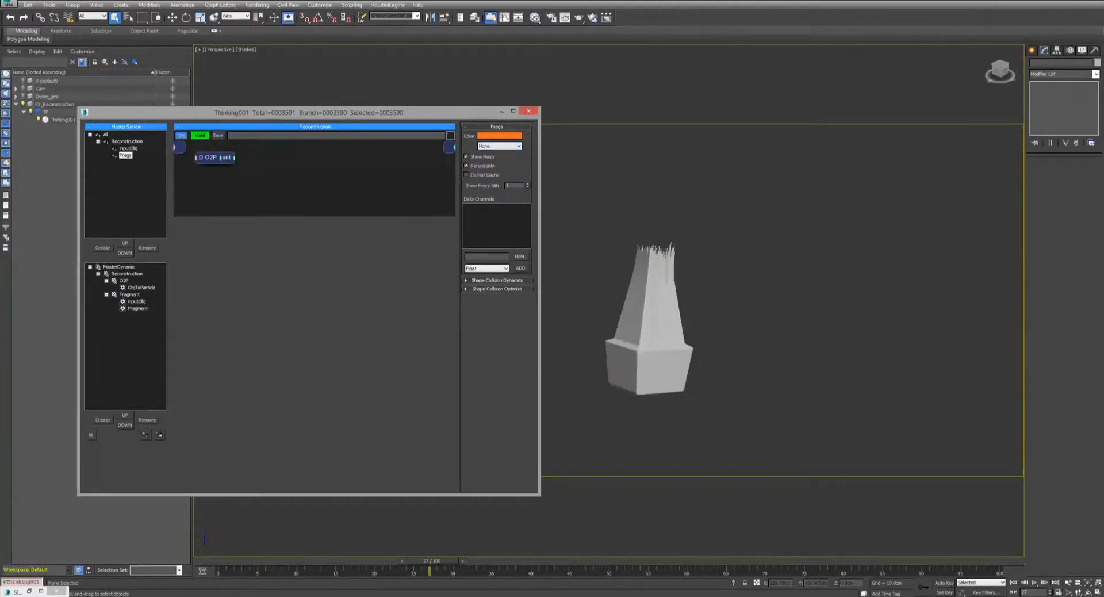
Play the build-up to about frame 41 and view the marker-free fragments from another angle.
left_click(1034, 583)
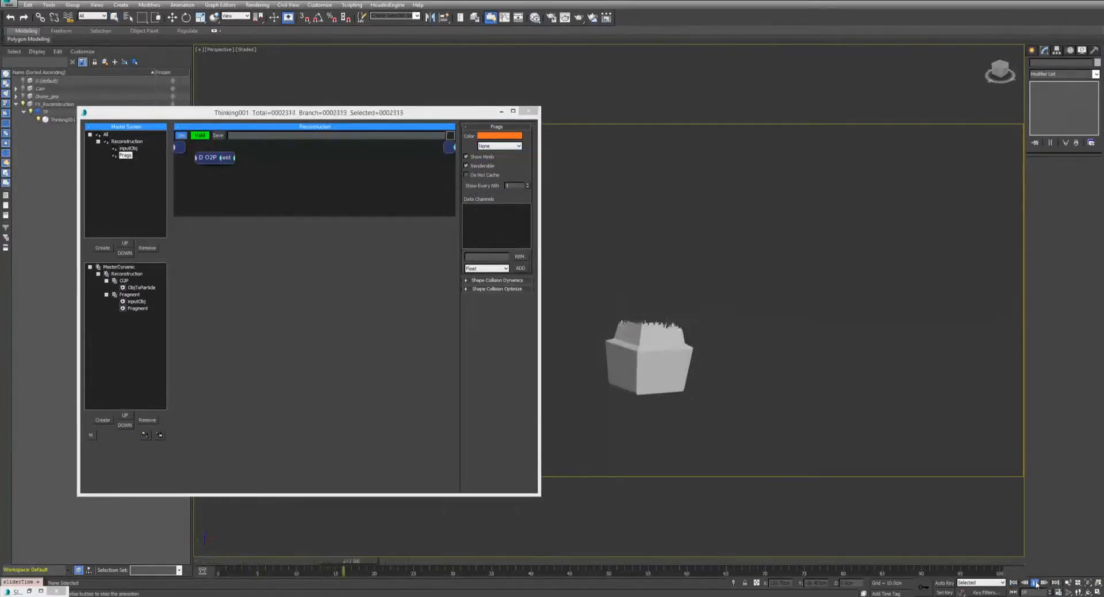
left_click(1035, 583)
middle_click_drag(727, 257, 694, 267, "alt")
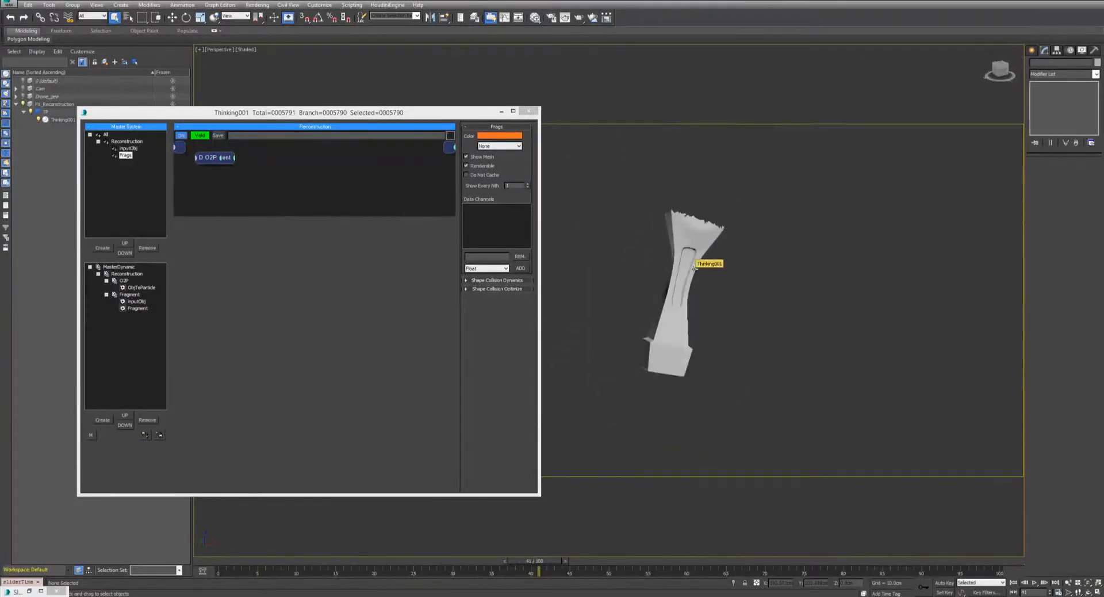
scroll(694, 267, "up", 3)
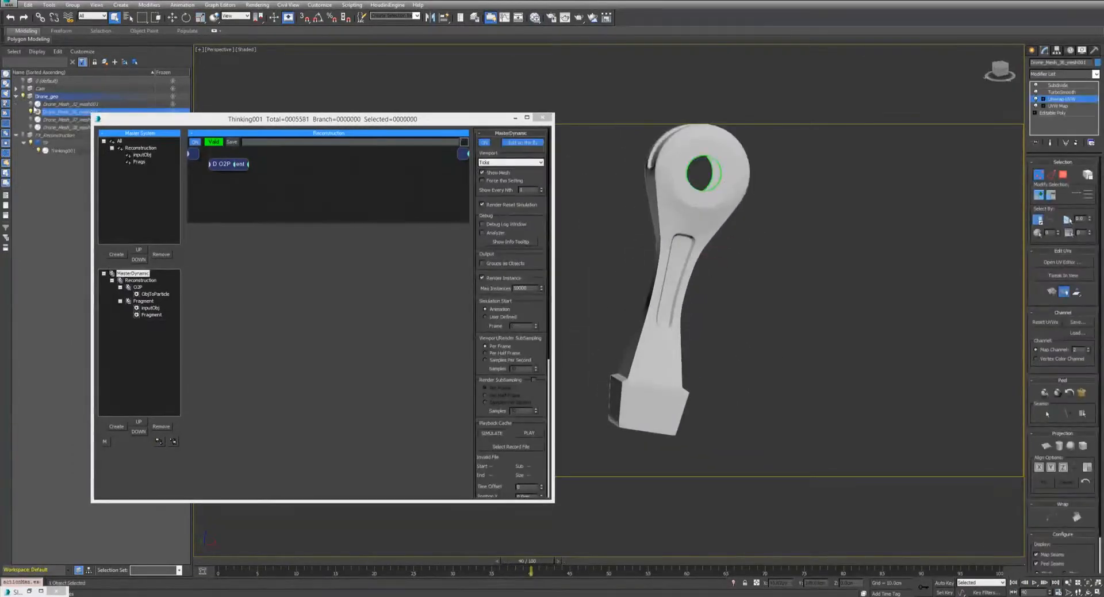
Hide the original drone arm mesh and replay the fragment build-up from frame 0 to about frame 30.
left_click(31, 112)
left_click(1013, 583)
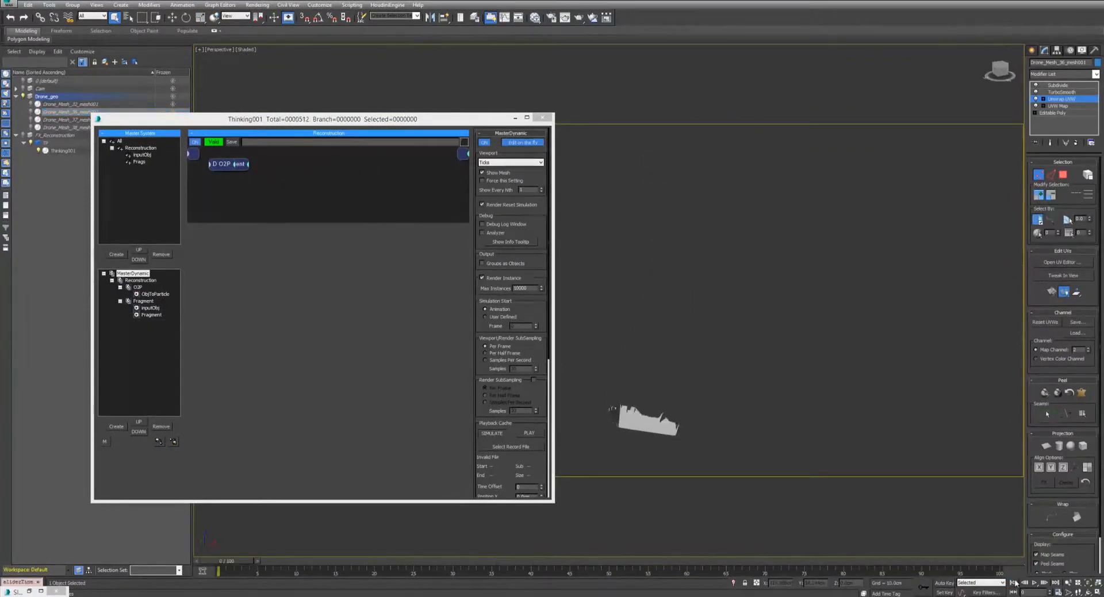
left_click(1034, 583)
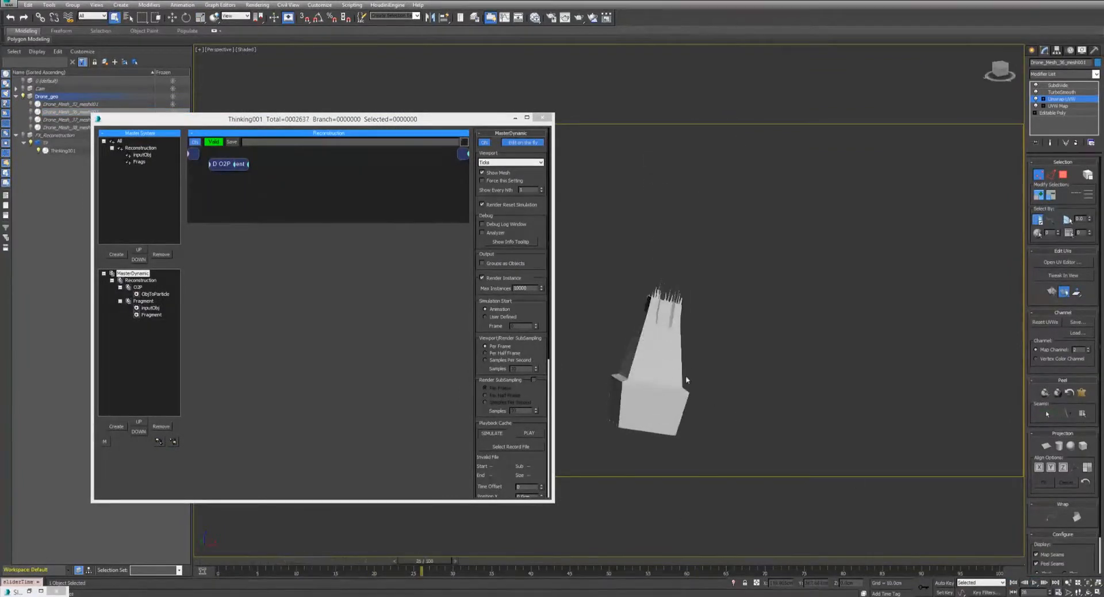
left_click(1013, 583)
left_click(1034, 582)
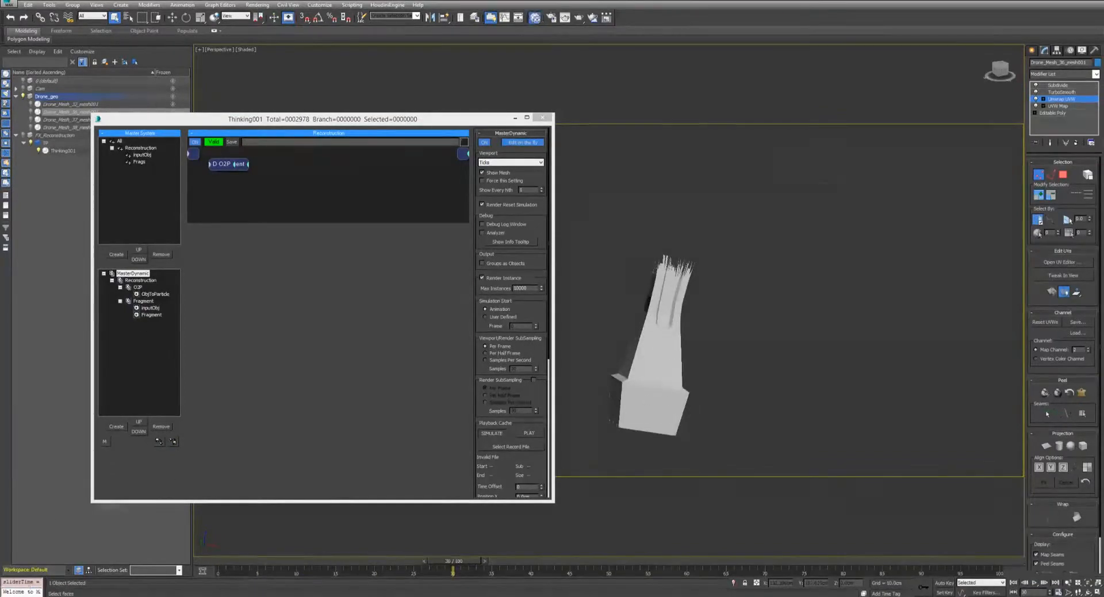
key("m")
left_click_drag(298, 324, 303, 316)
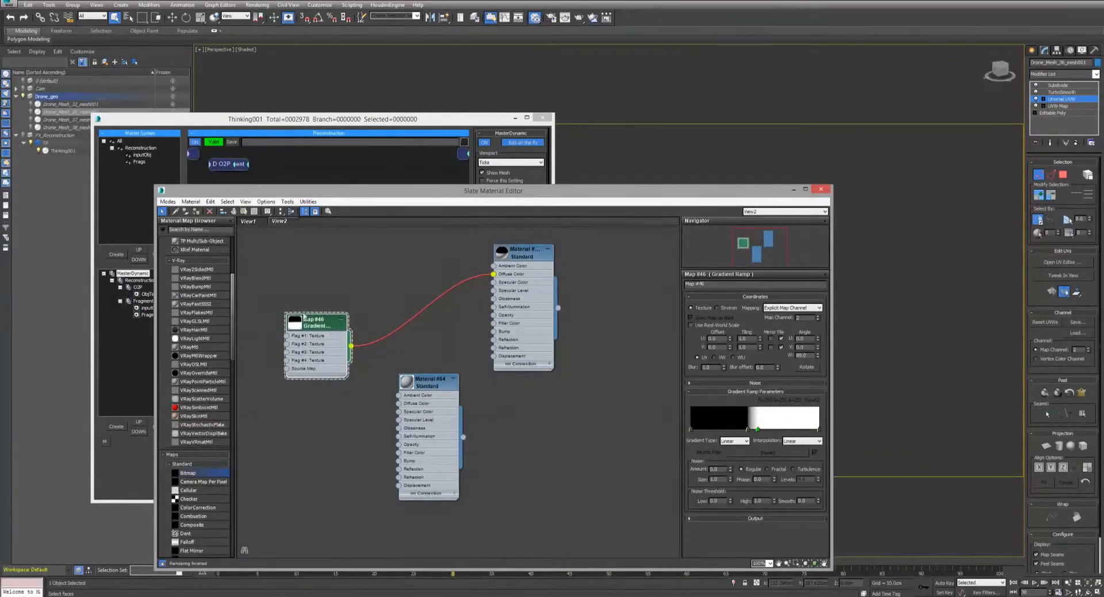
left_click(794, 190)
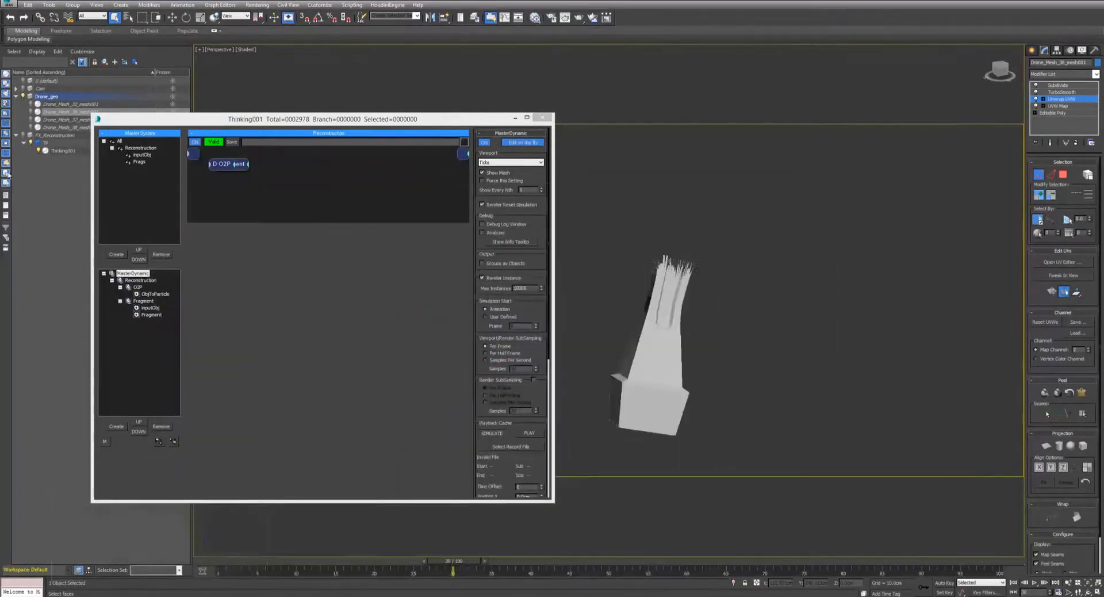
Unhide the original drone arm mesh and render a UV template of its unwrapped layout.
left_click(38, 112)
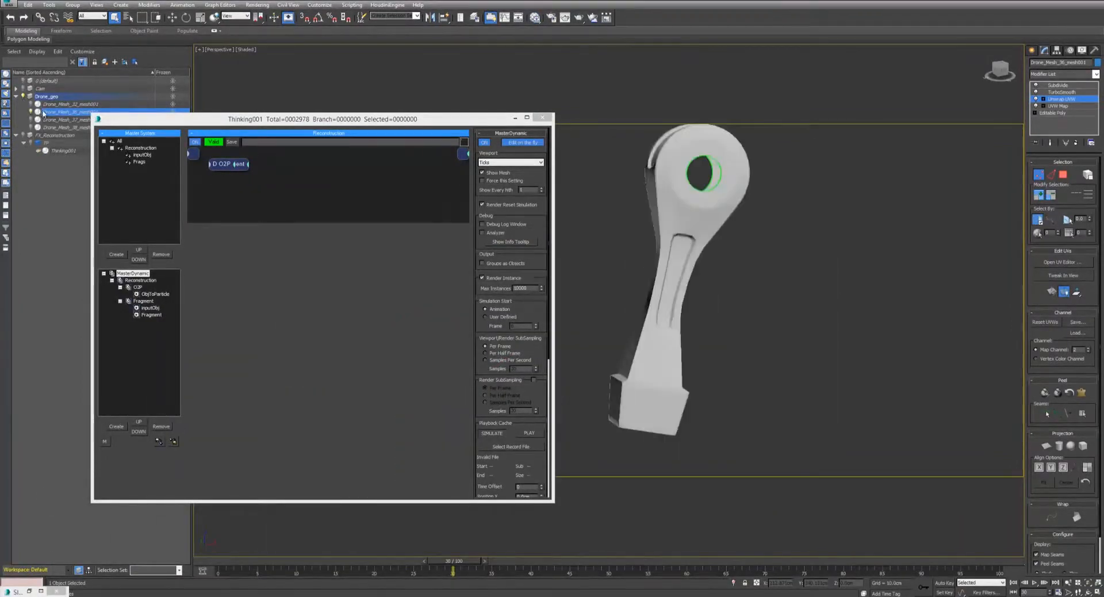
left_click(1063, 262)
left_click(255, 90)
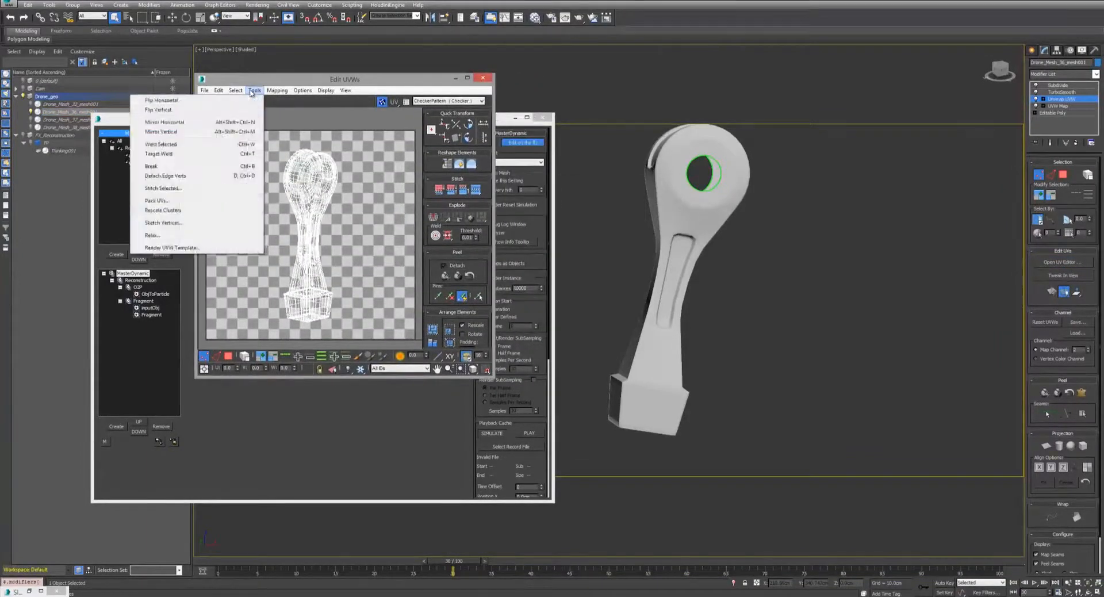
left_click(199, 248)
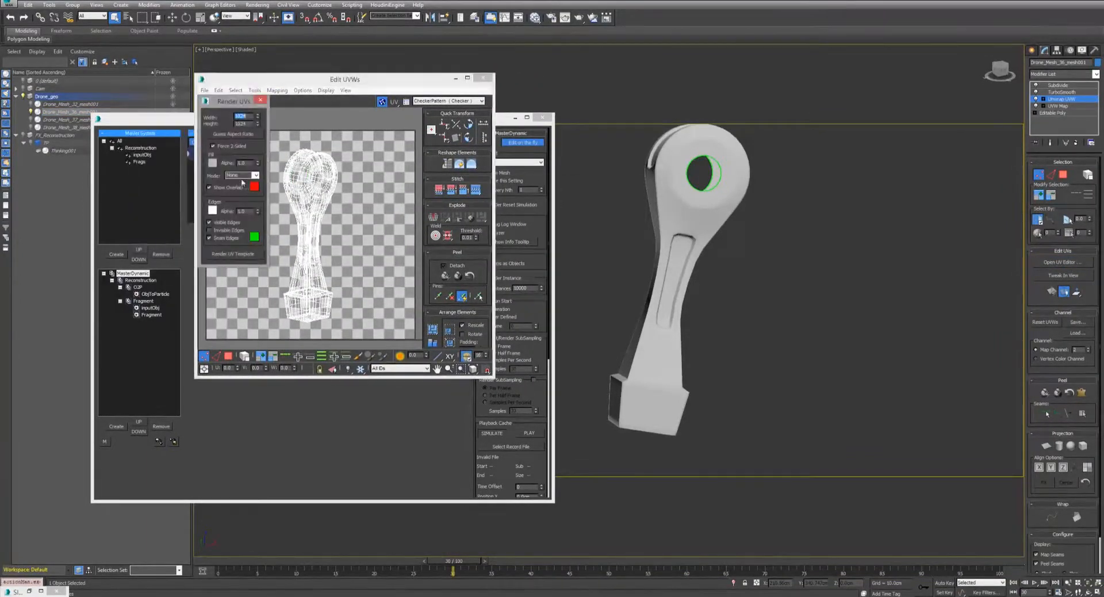
left_click(233, 254)
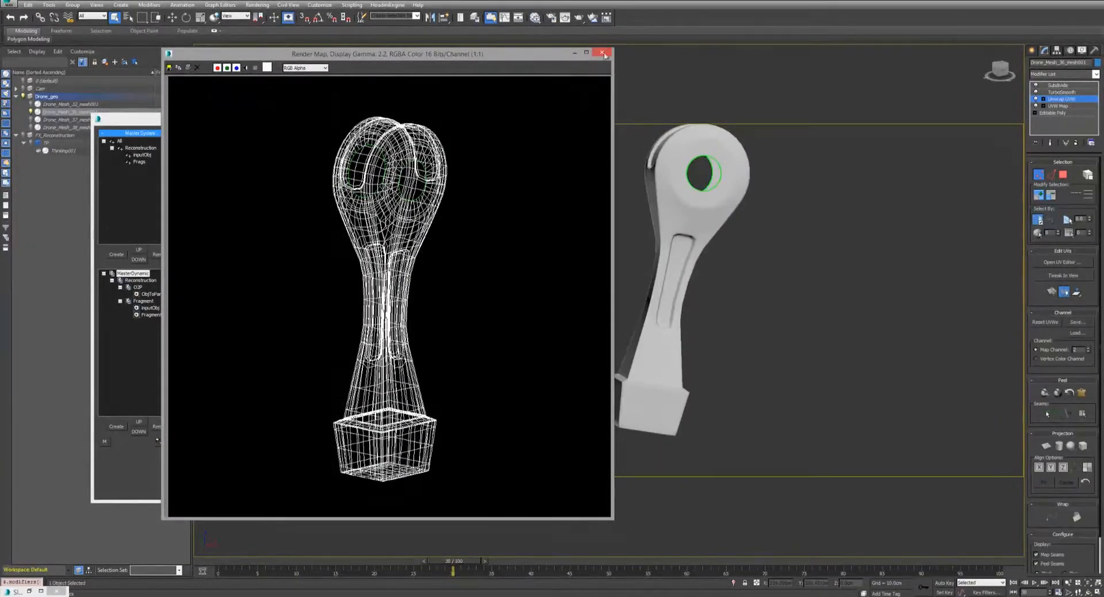
left_click(604, 55)
left_click(260, 93)
left_click(477, 84)
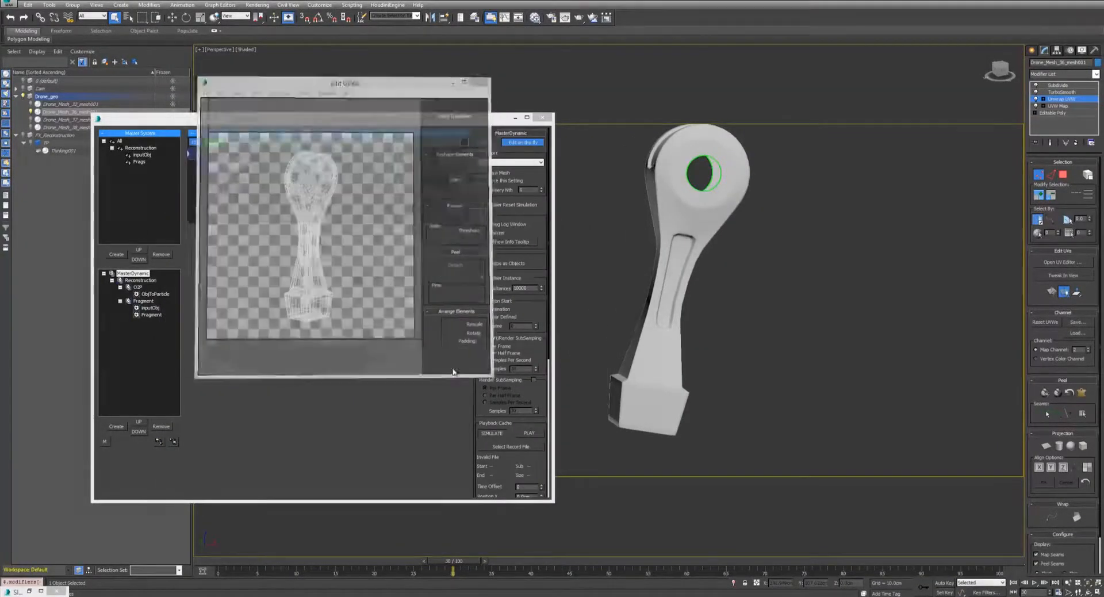
Switch to Nuke, set the Read1 node apart from the mask nodes, and view its PIECE_01.png UV template.
mouse_move(245, 596)
left_click(277, 568)
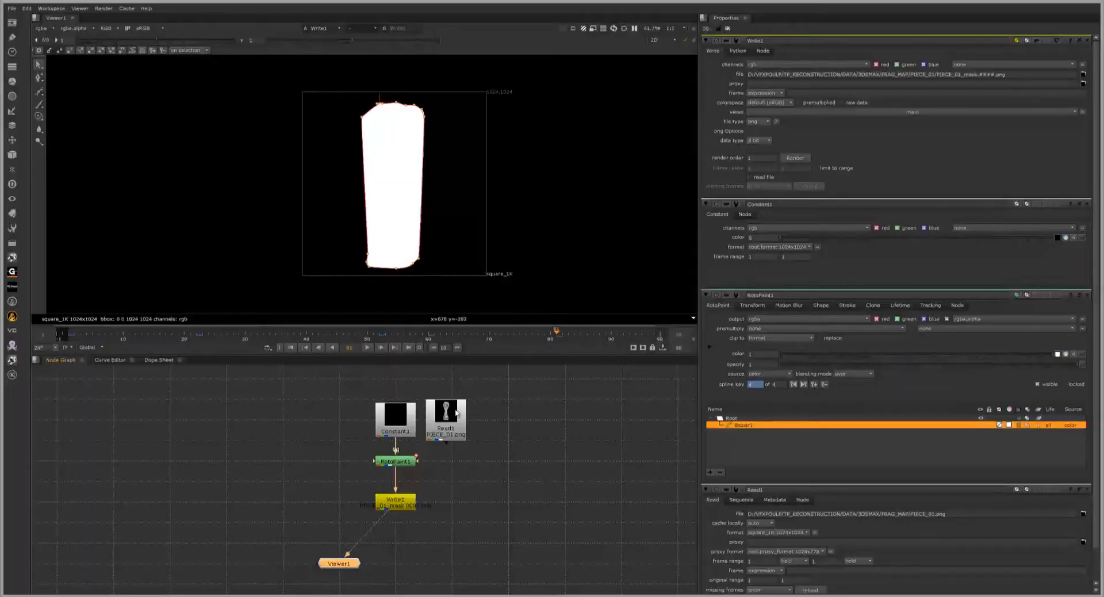
left_click_drag(451, 416, 491, 411)
left_click(399, 424)
left_click(479, 416)
key("1")
left_click_drag(402, 441, 397, 412)
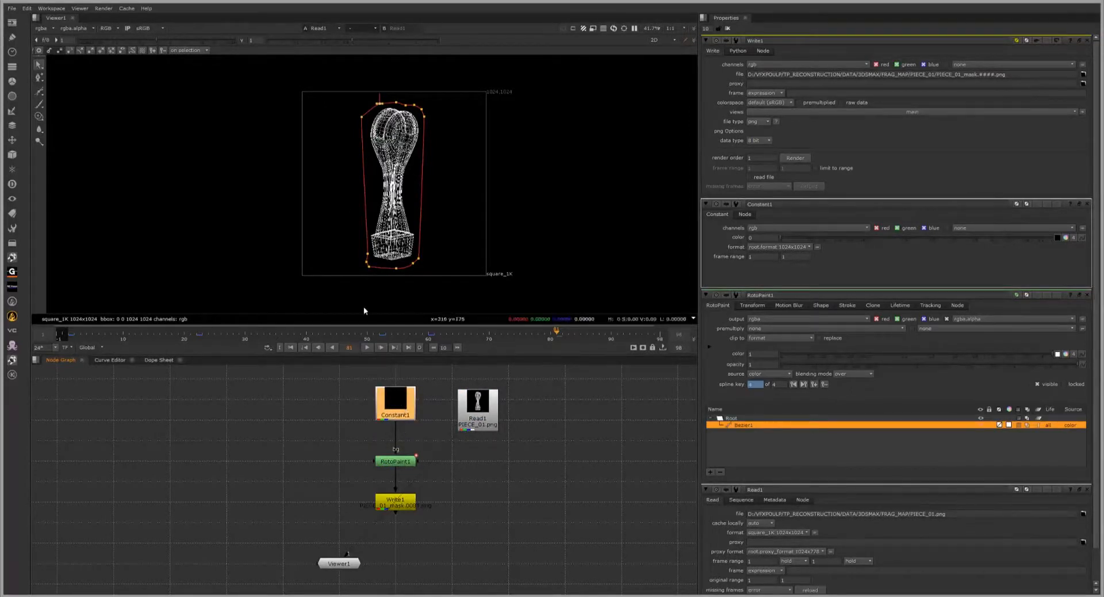
Scrub through the animated RotoPaint1 mask and call up rendering of the Write1 node that outputs the PNG mask sequence.
left_click_drag(117, 333, 290, 325)
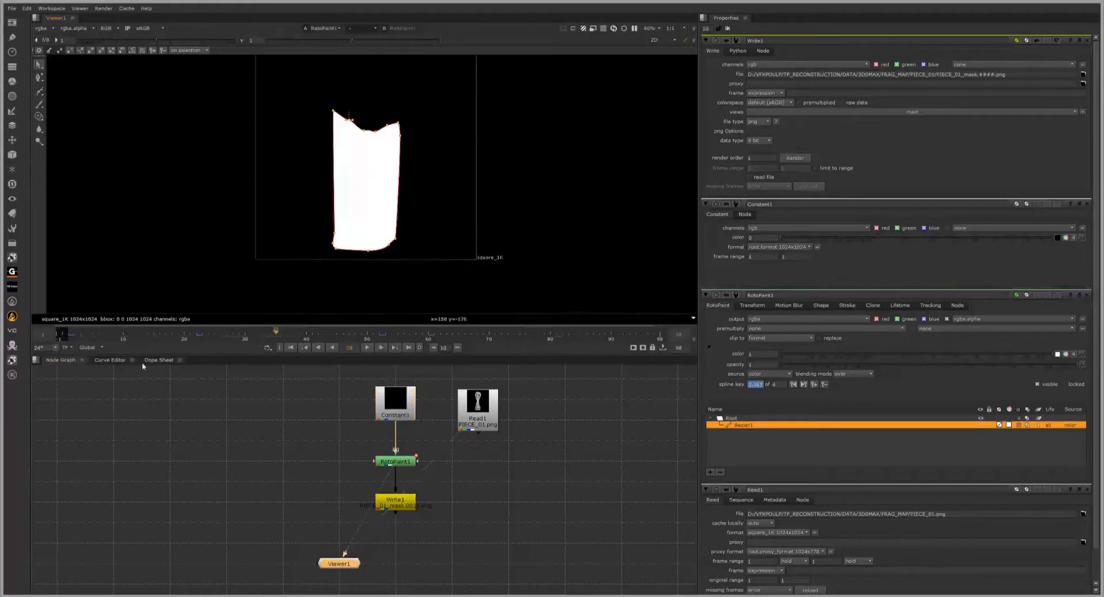
left_click_drag(86, 334, 271, 324)
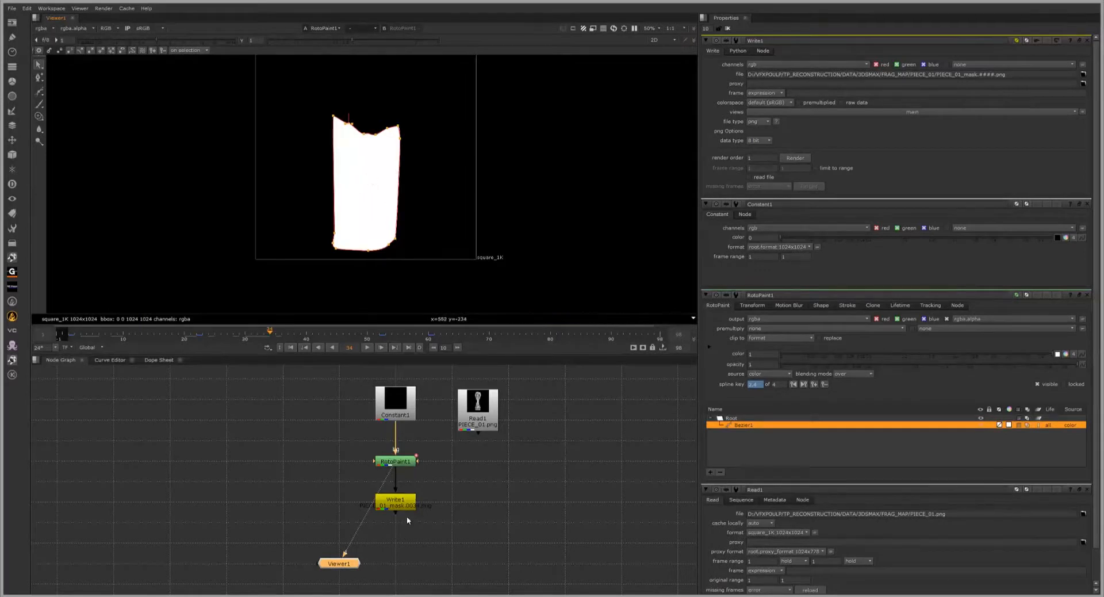
left_click(406, 501)
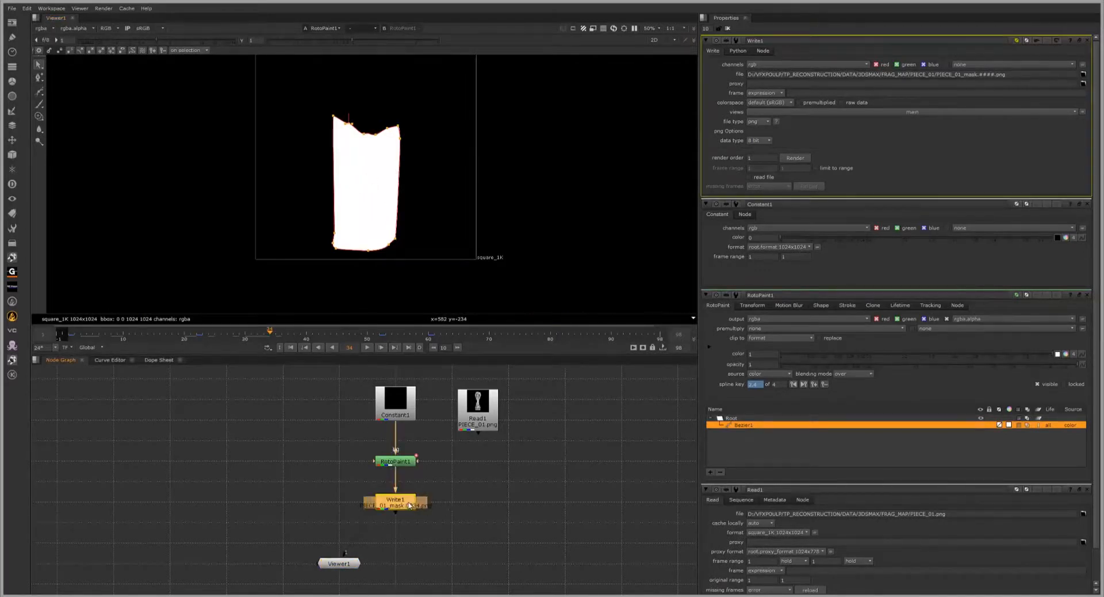
key("F7")
left_click(549, 312)
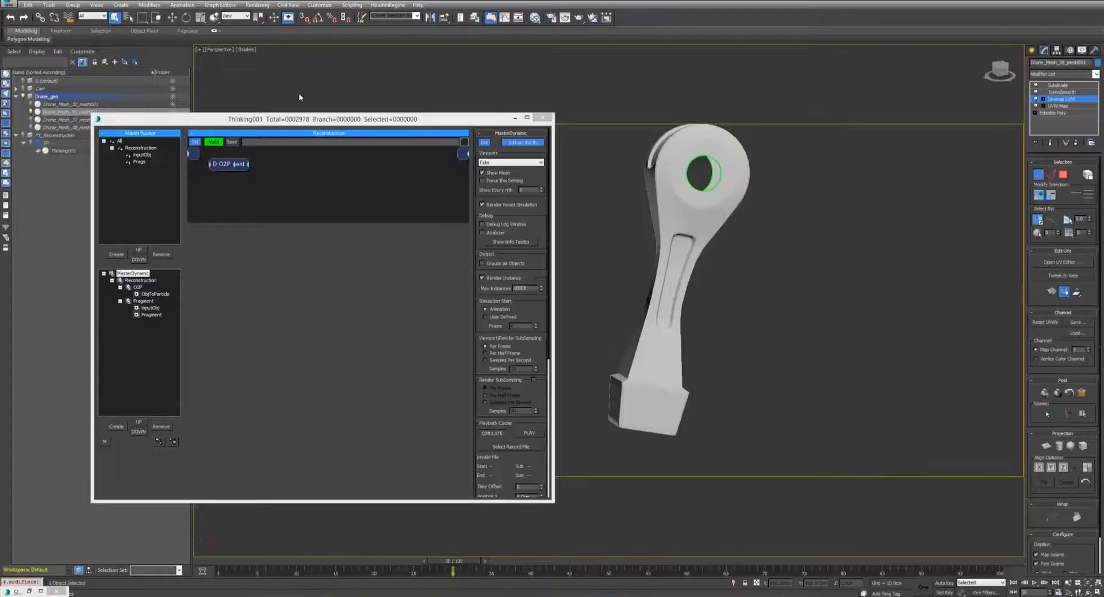
Switch to 3ds Max and add a Bitmap map in the material editor, loading PIECE_01_mask.0001.png as an image sequence.
left_click(516, 118)
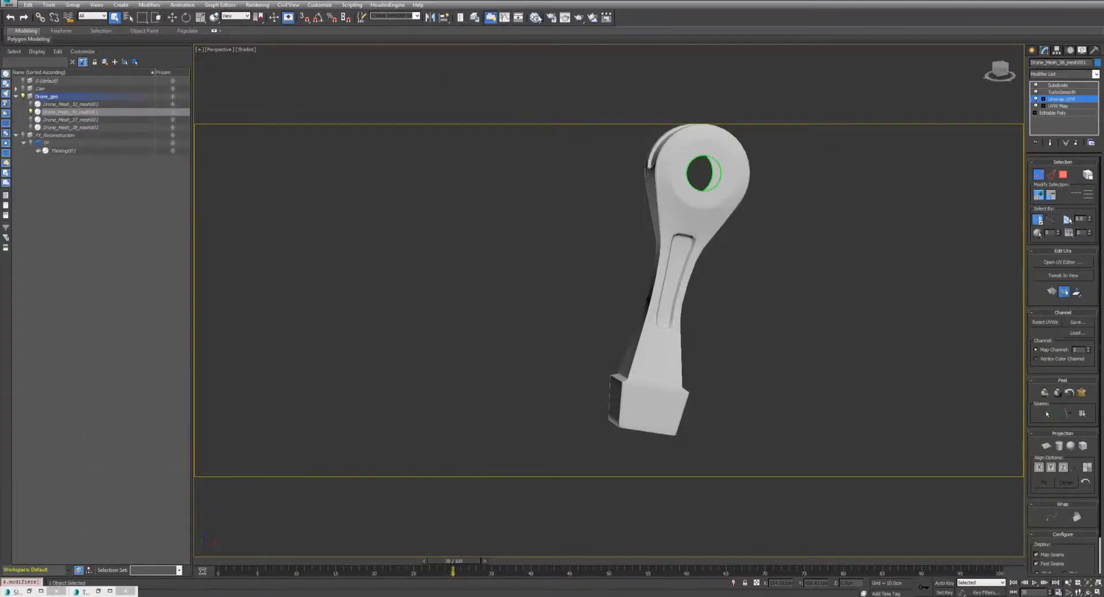
left_click(536, 17)
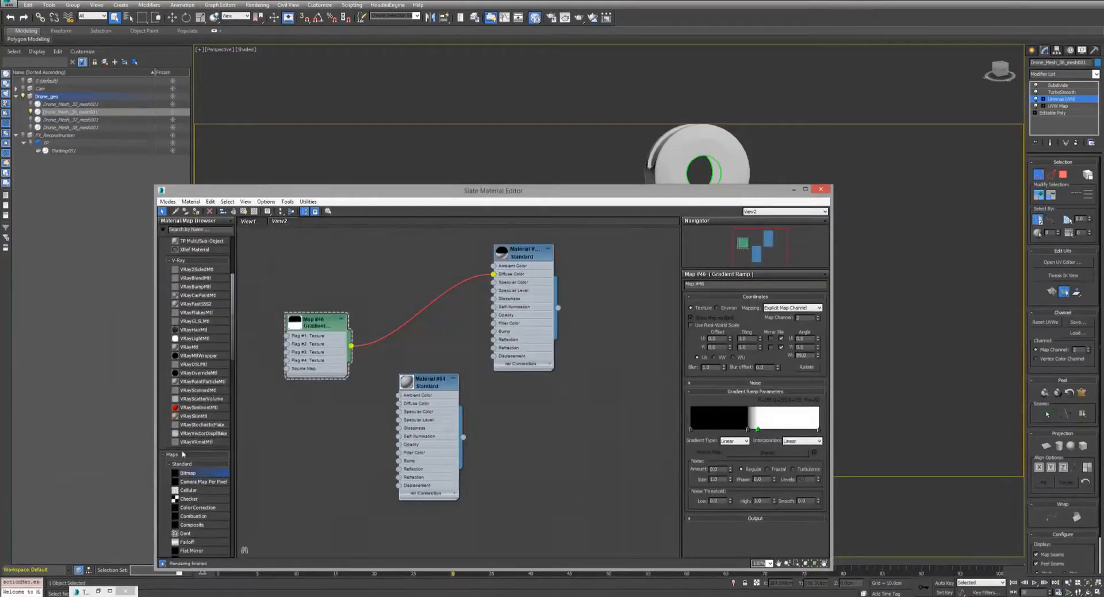
left_click_drag(184, 473, 321, 271)
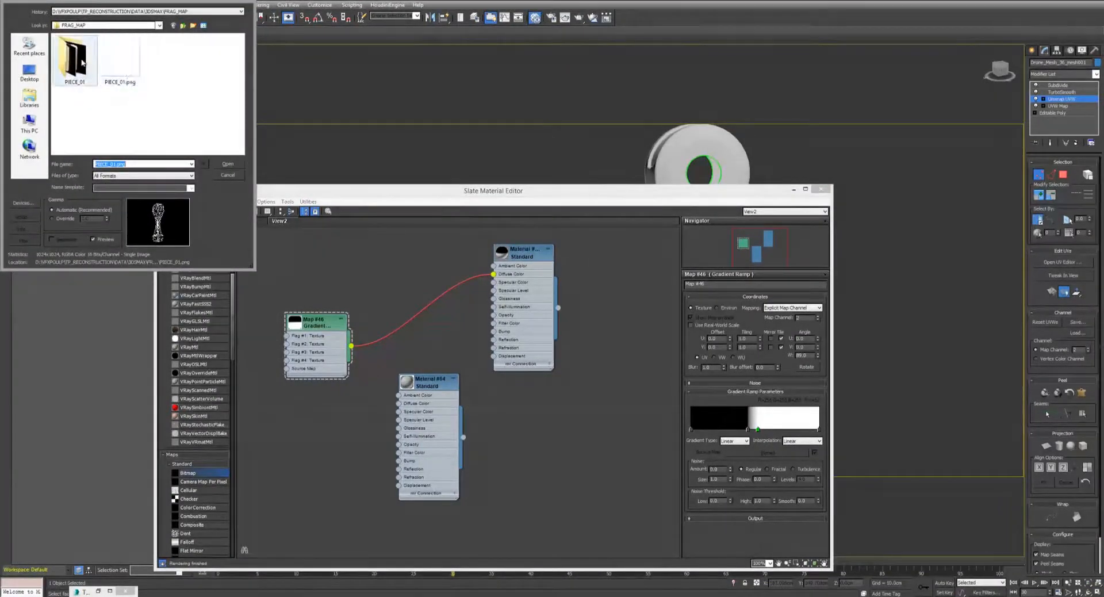
double_click(75, 58)
left_click(76, 61)
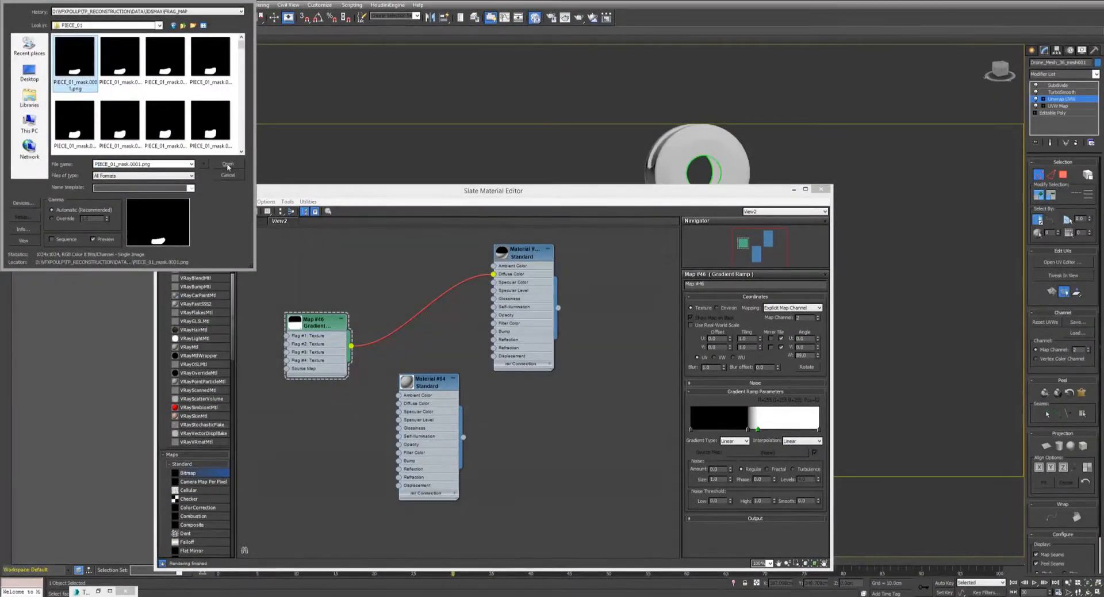
left_click(57, 241)
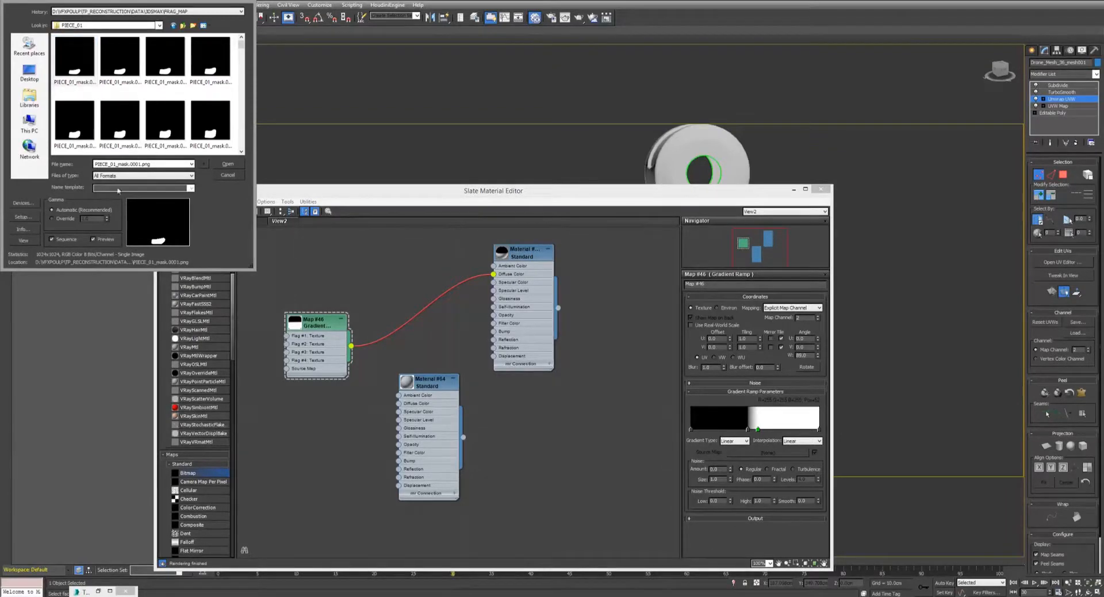
left_click(228, 163)
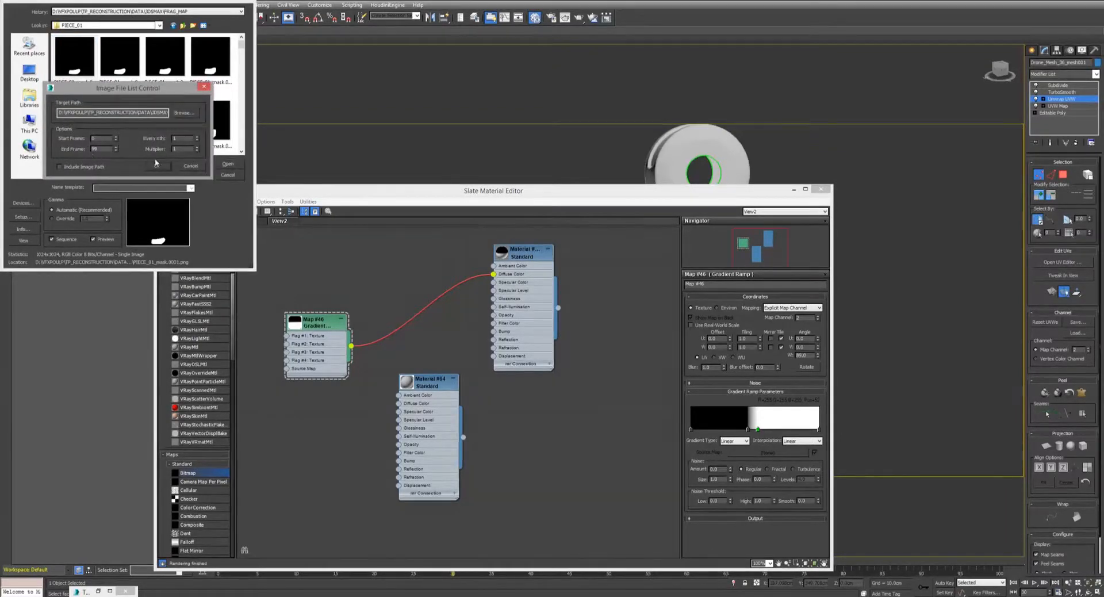
left_click(156, 168)
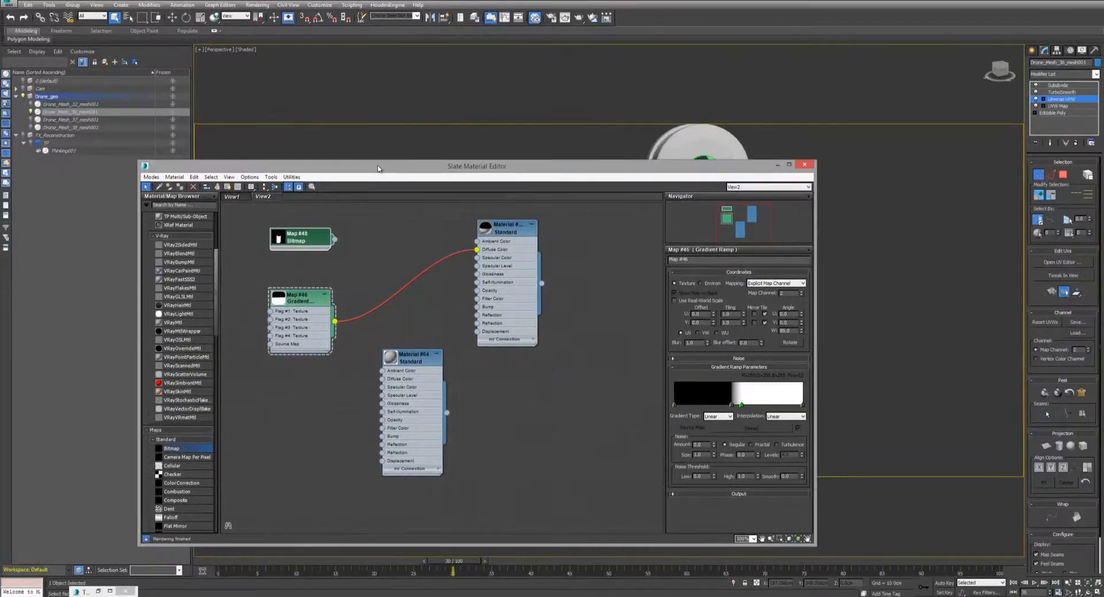
Set the mask bitmap to map channel 2 and connect it to the material's Diffuse Color in place of the gradient ramp.
left_click_drag(374, 183, 189, 116)
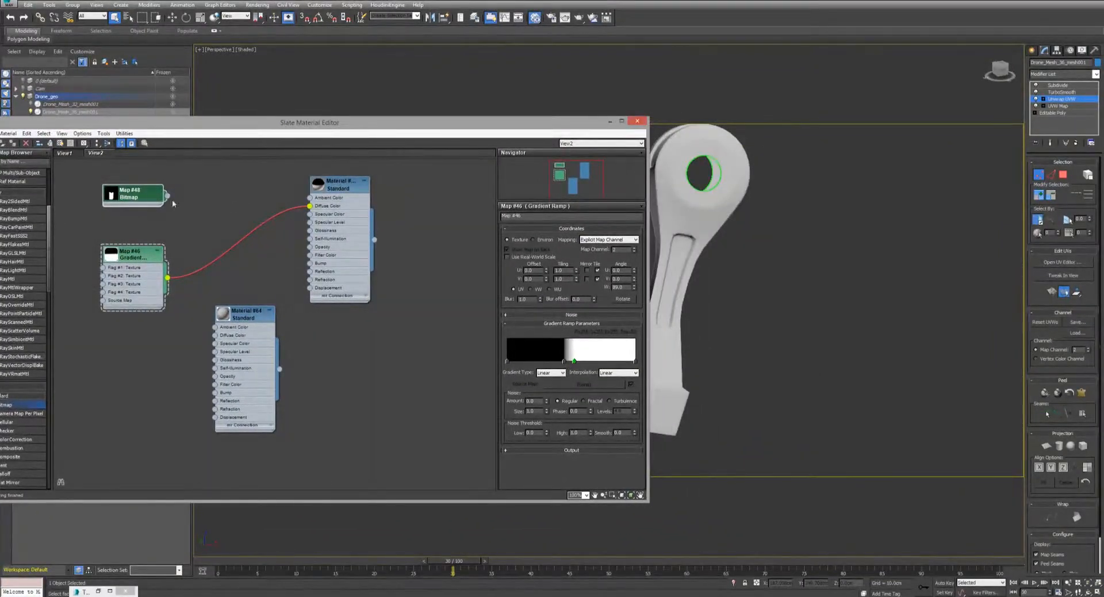
left_click_drag(151, 198, 169, 199)
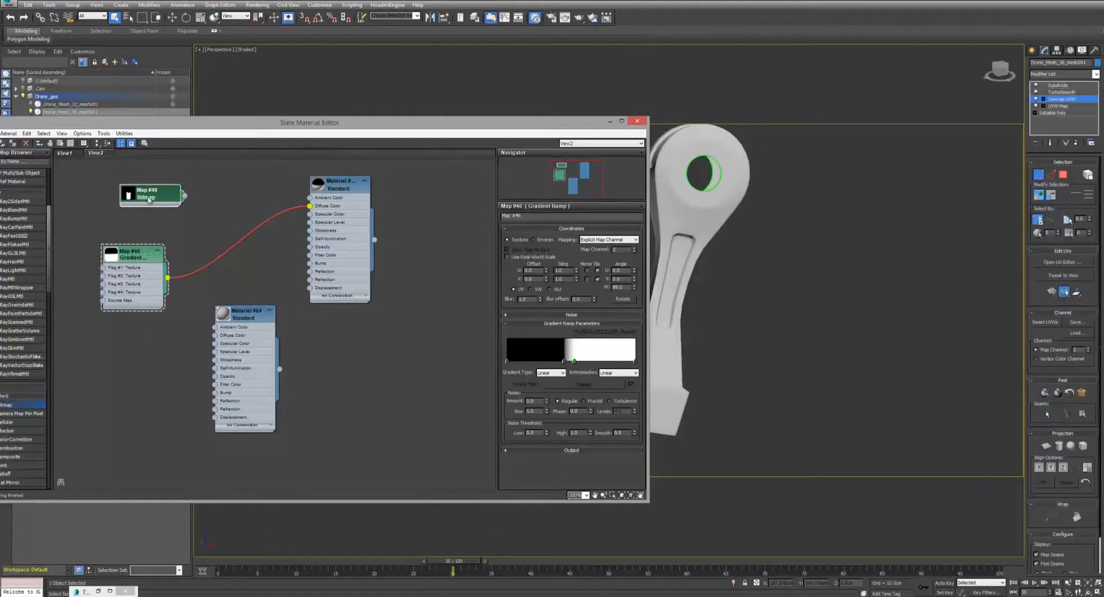
double_click(149, 199)
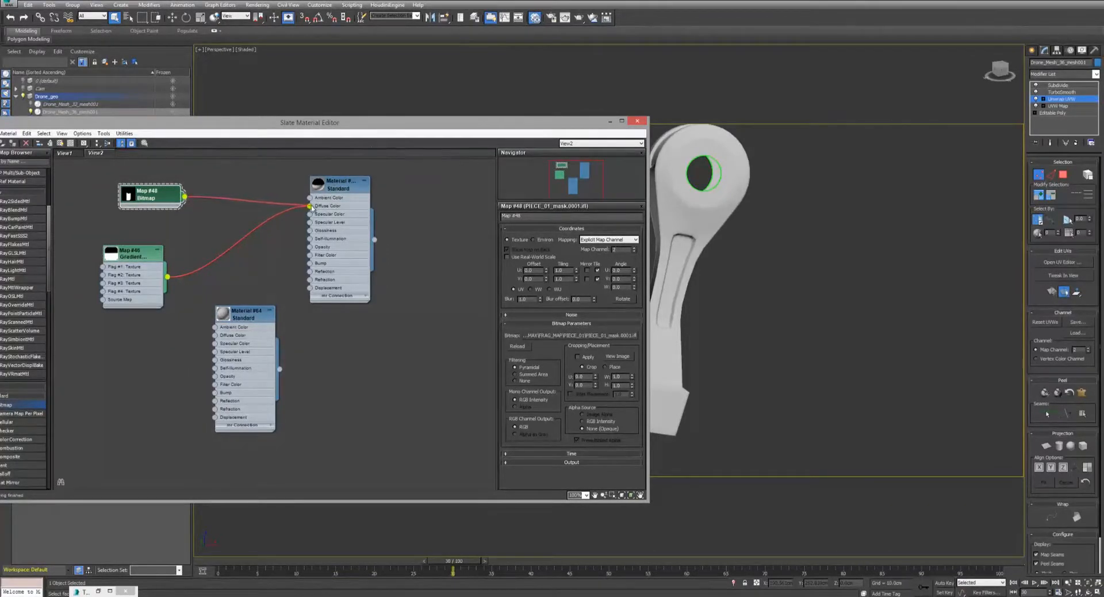
left_click_drag(313, 208, 311, 206)
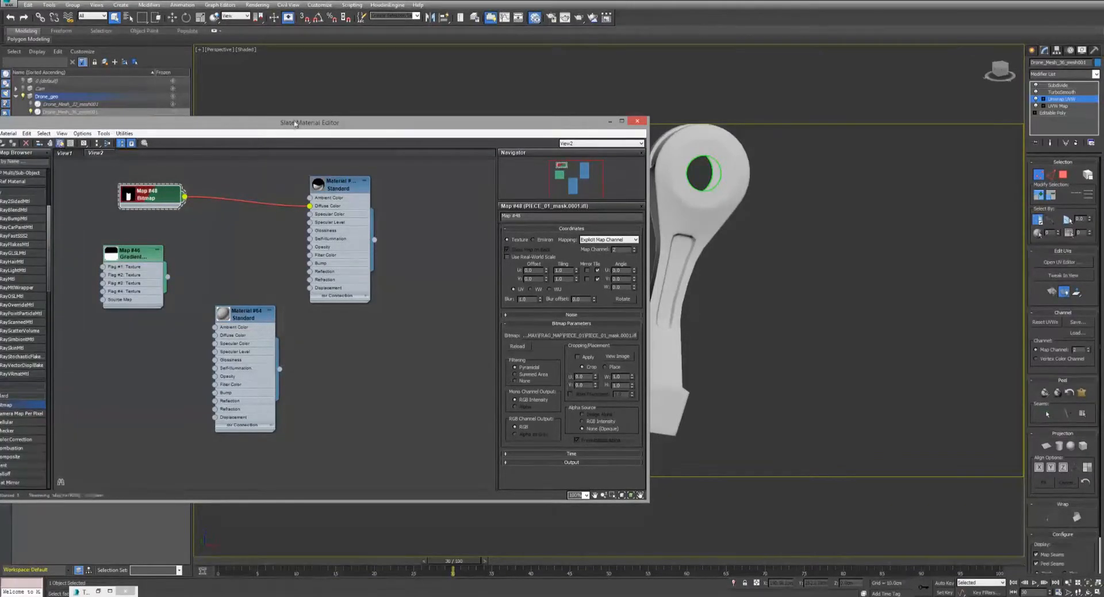
Assign the material with the bitmap mask to the drone arm mesh.
left_click_drag(329, 122, 292, 84)
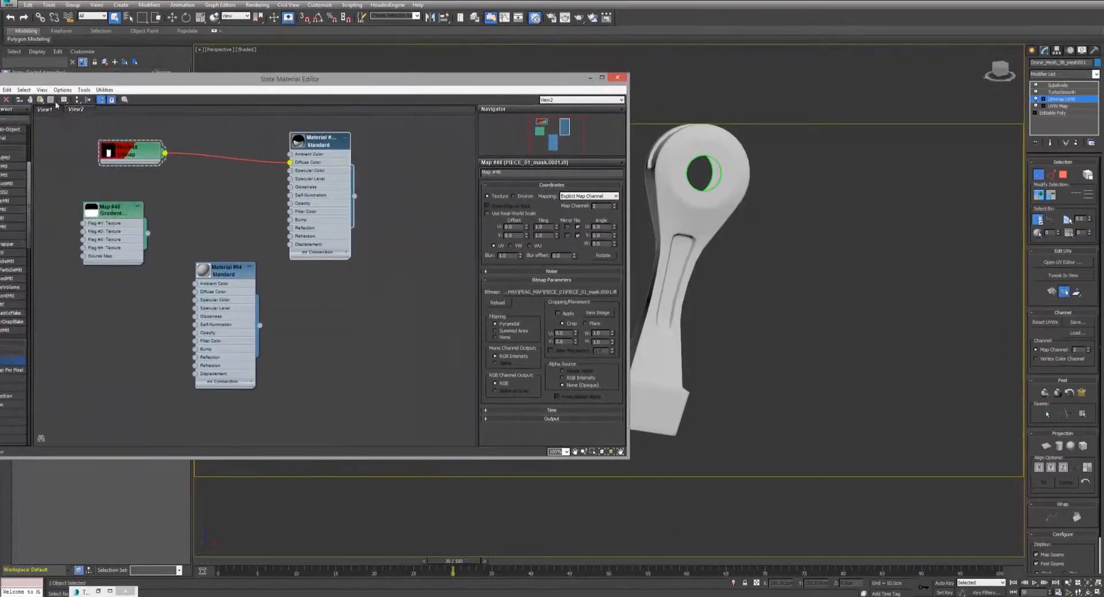
left_click_drag(218, 560, 389, 455)
left_click_drag(355, 196, 697, 221)
Scrub the timeline and inspect the mask's irregular black-and-white edge on the drone arm up close.
left_click_drag(219, 565, 493, 483)
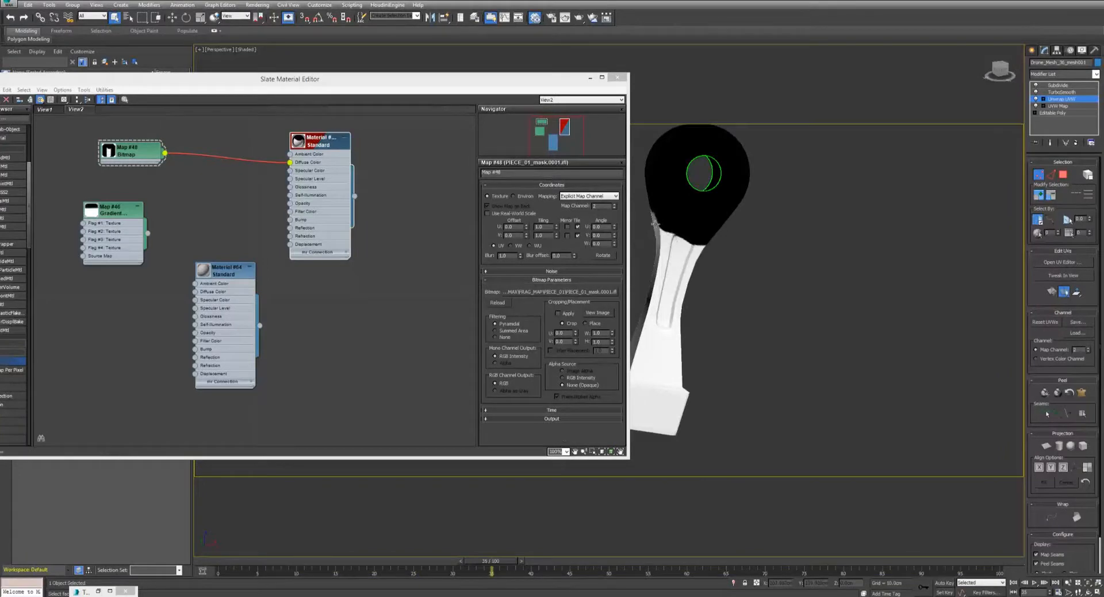
left_click_drag(238, 565, 461, 561)
scroll(685, 236, "up", 10)
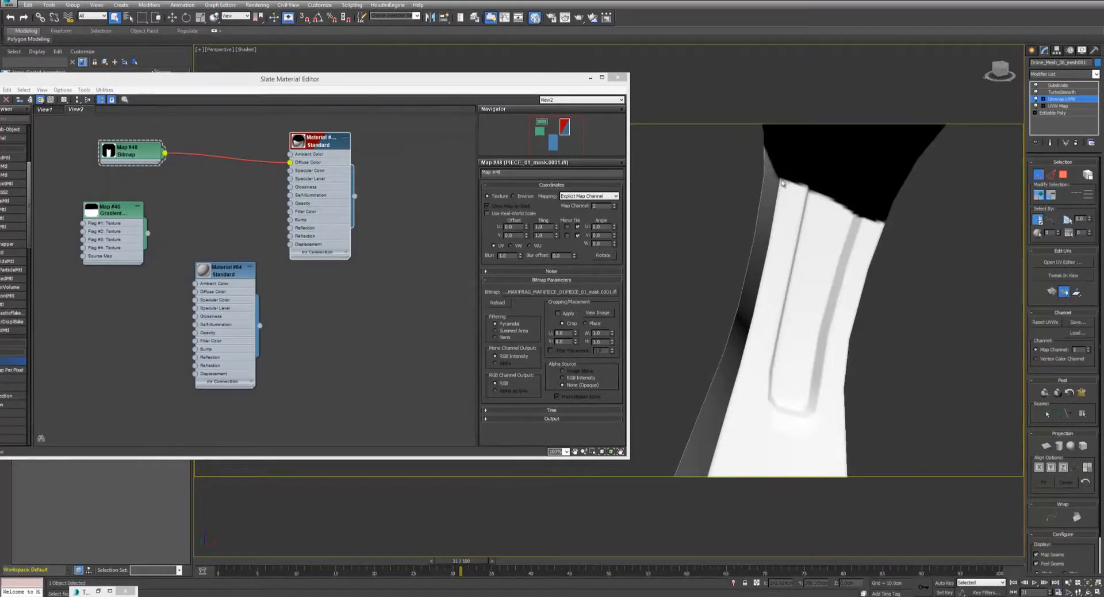
scroll(863, 219, "down", 8)
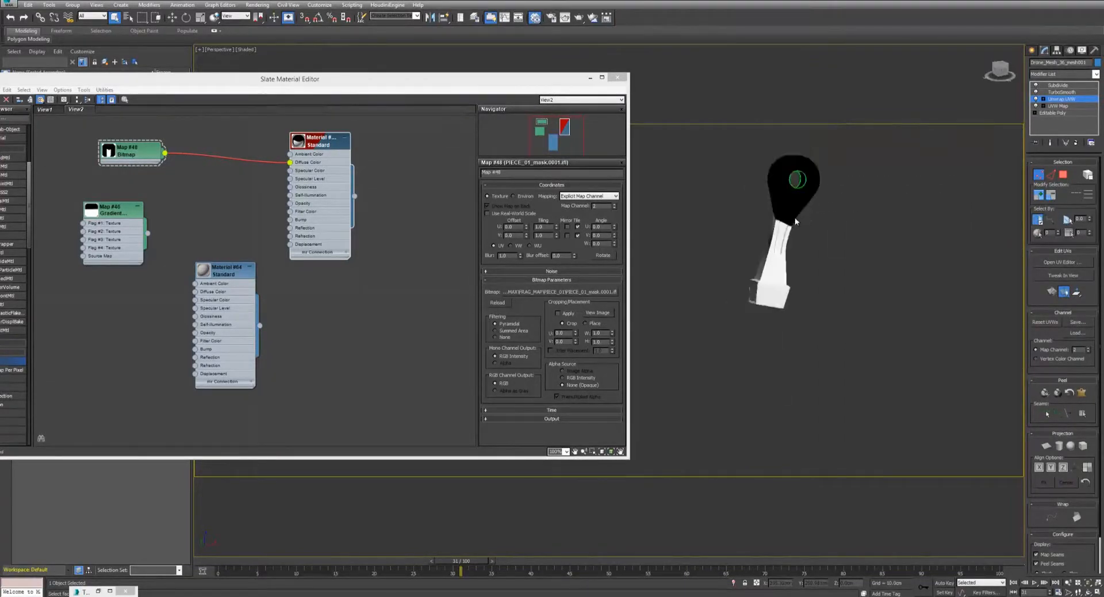
middle_click_drag(778, 240, 776, 242)
left_click_drag(211, 561, 498, 487)
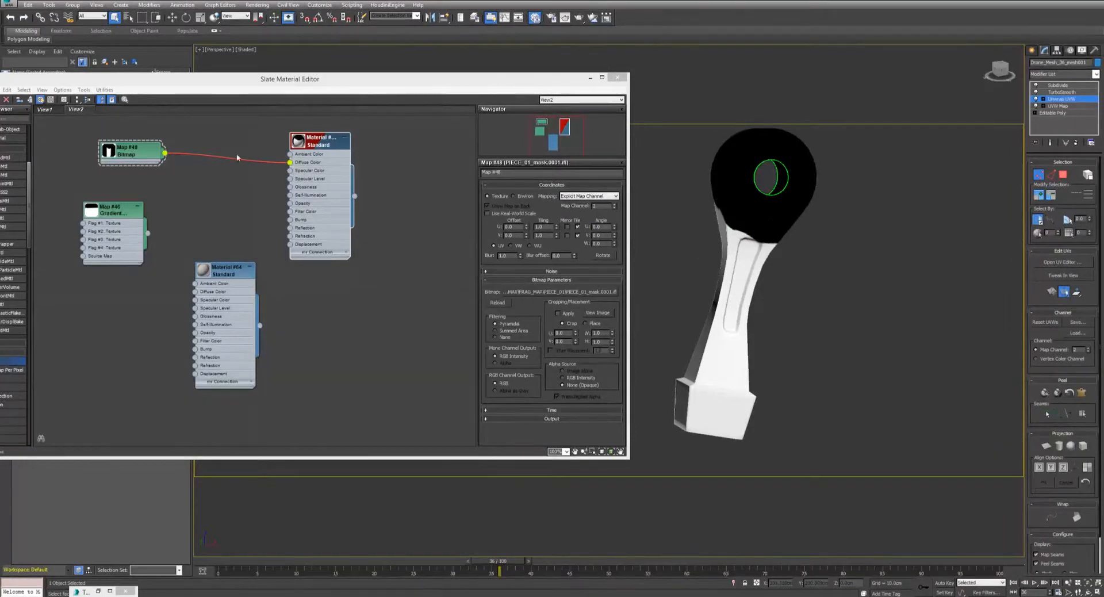
left_click_drag(241, 549, 476, 546)
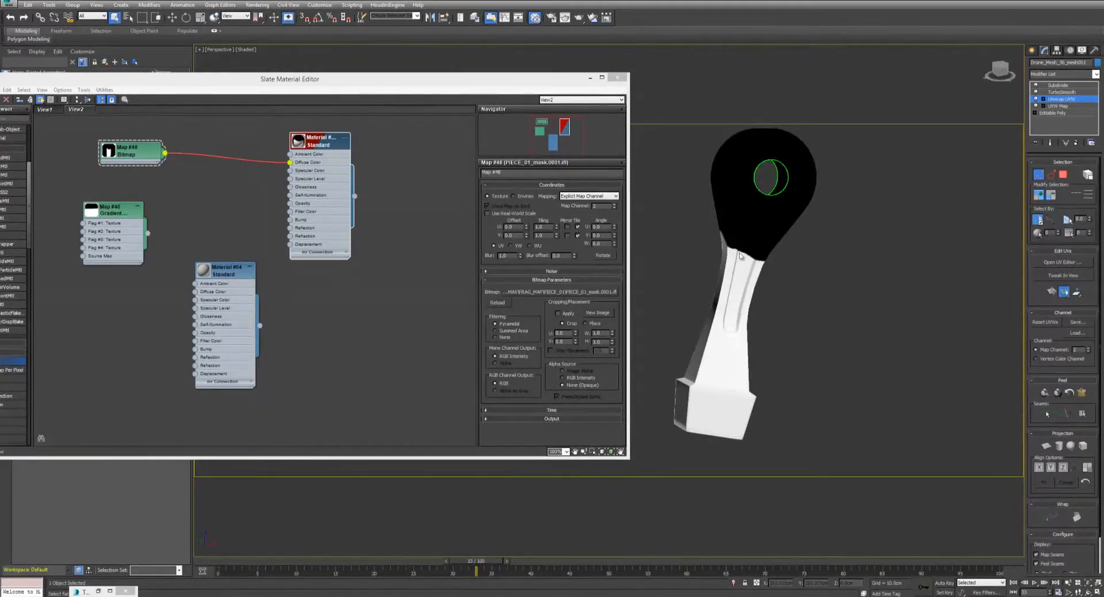
left_click_drag(224, 562, 498, 538)
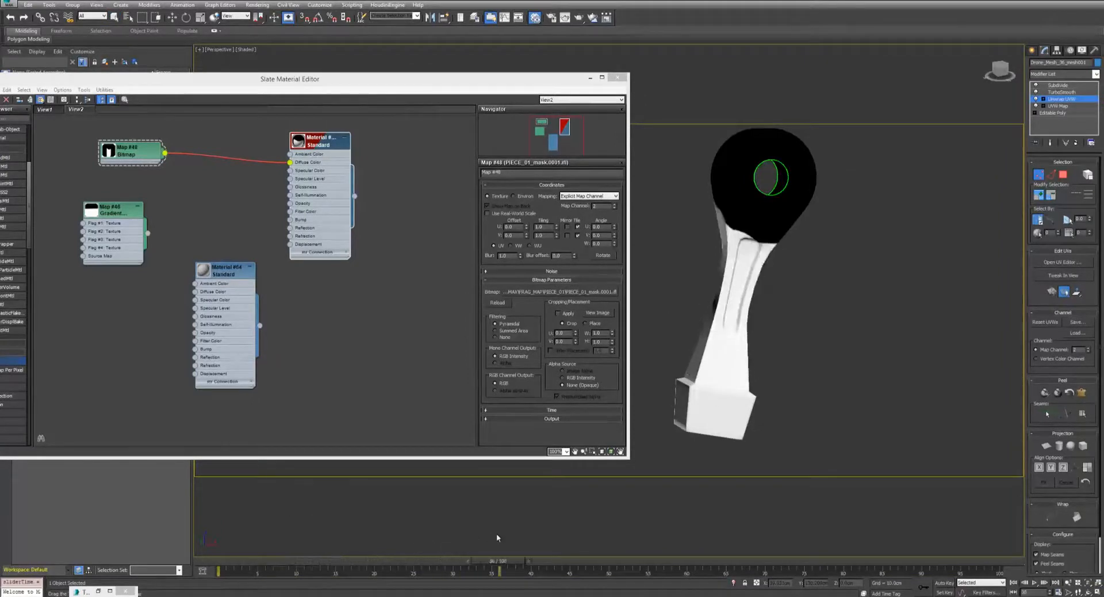
Assign the mask bitmap as an instance to the Frag. Mask of the Thinking Particles Fragment operator.
left_click(98, 591)
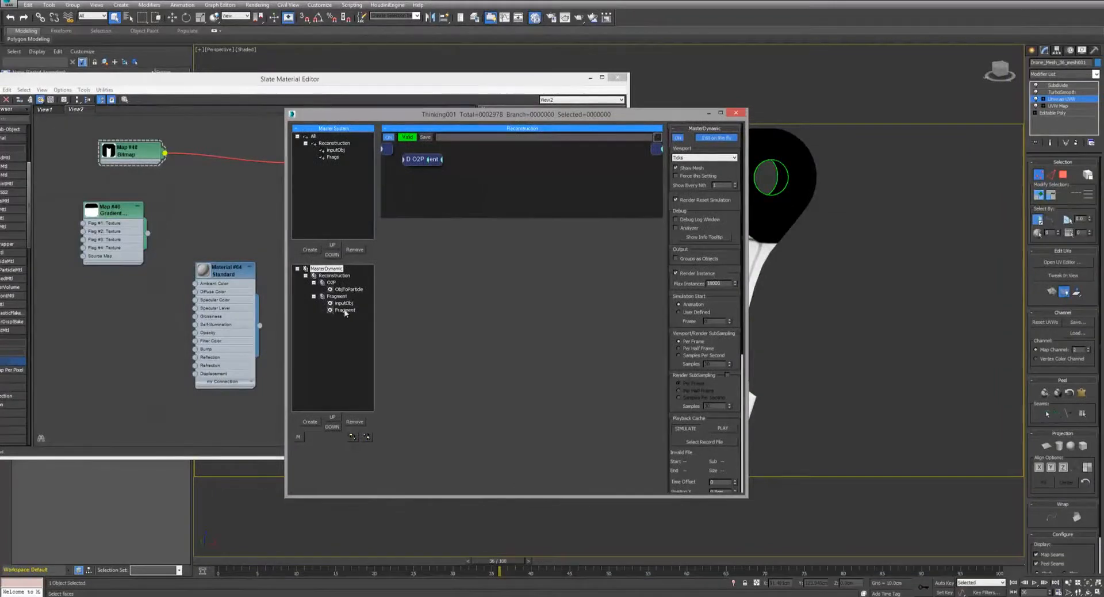
left_click(345, 311)
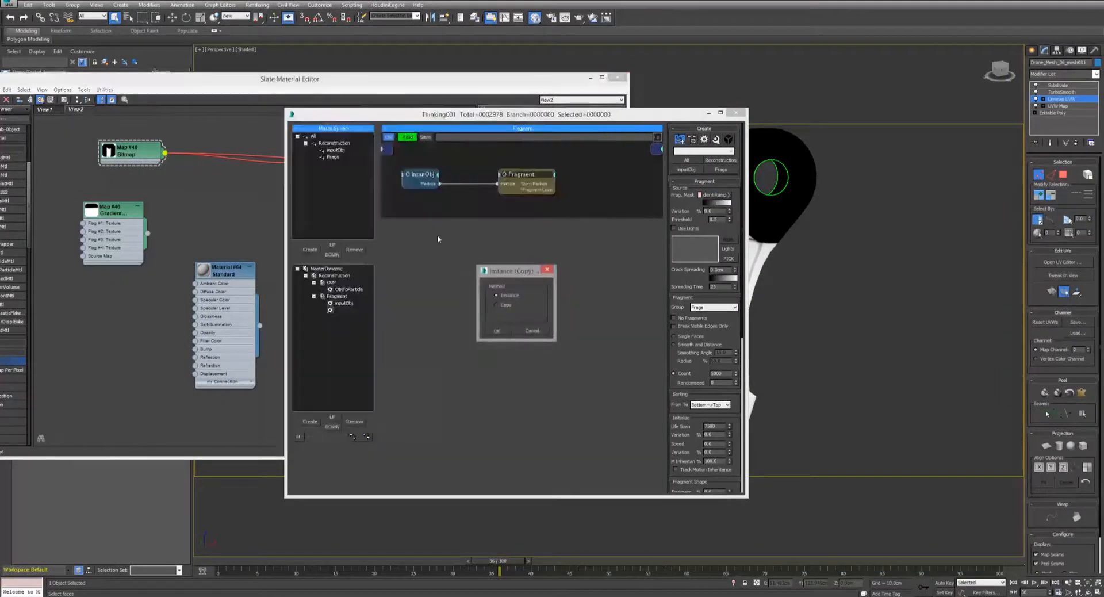
left_click(497, 331)
left_click(589, 79)
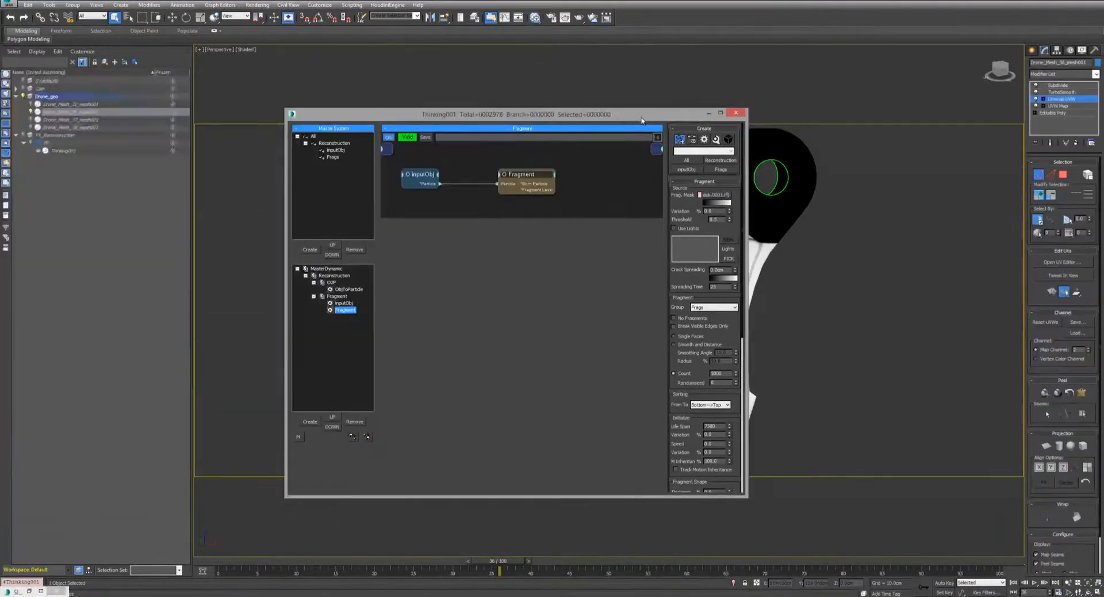
left_click(23, 109)
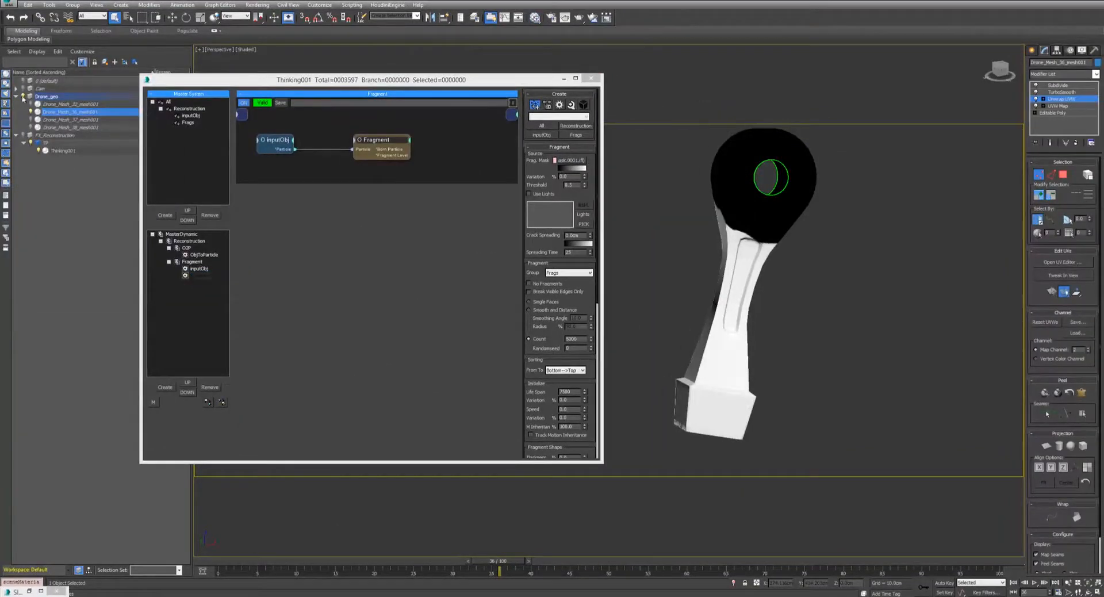
Play the mask-driven fragmentation from the first frame with nothing selected and check how the drone arm builds up.
key("ctrl+d")
left_click(216, 564)
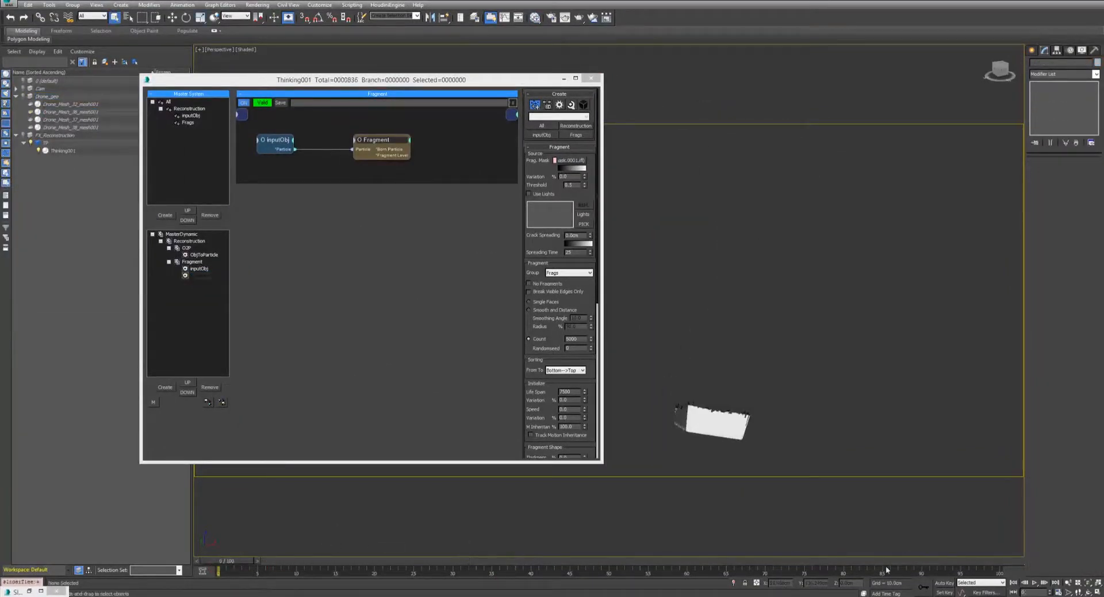
left_click(1034, 583)
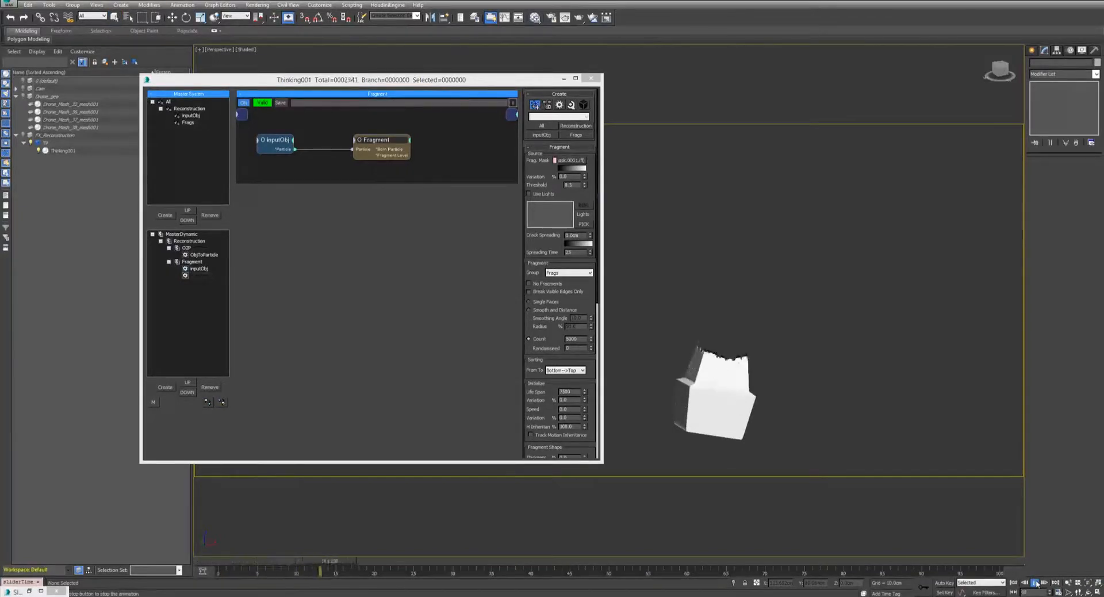
left_click(1035, 582)
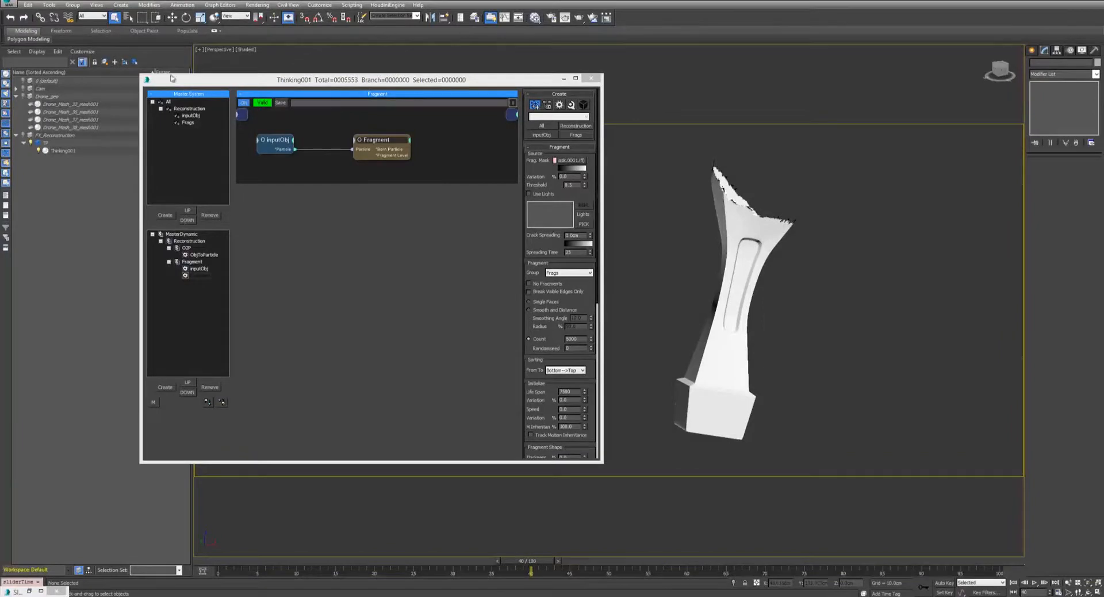
Show the Drone_geo layer and assign the plain standard material, without the mask bitmap, to the drone arm mesh.
left_click(23, 97)
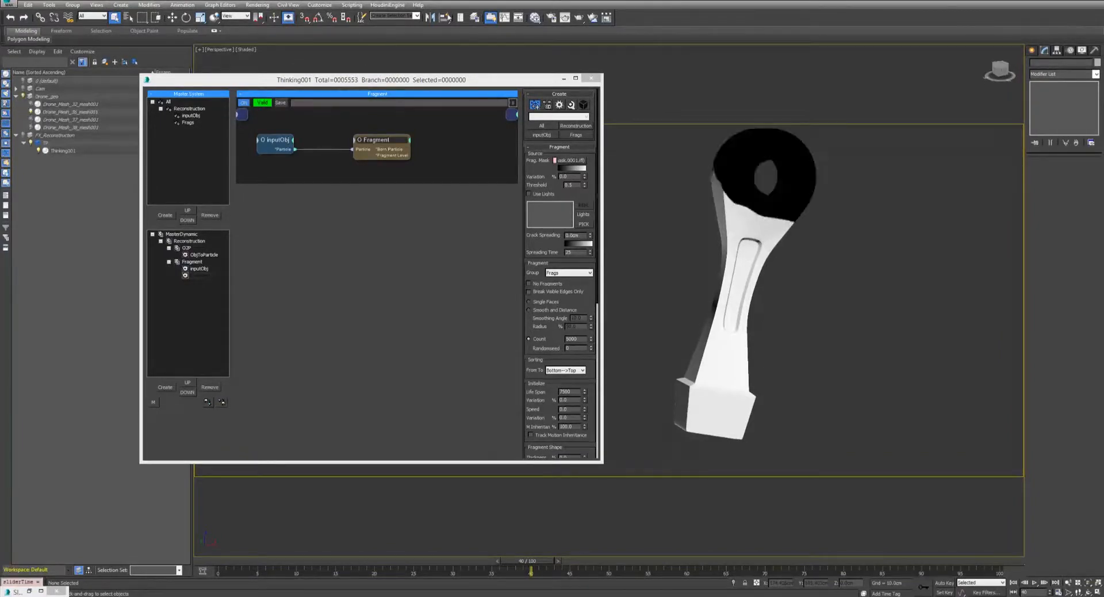
left_click(537, 18)
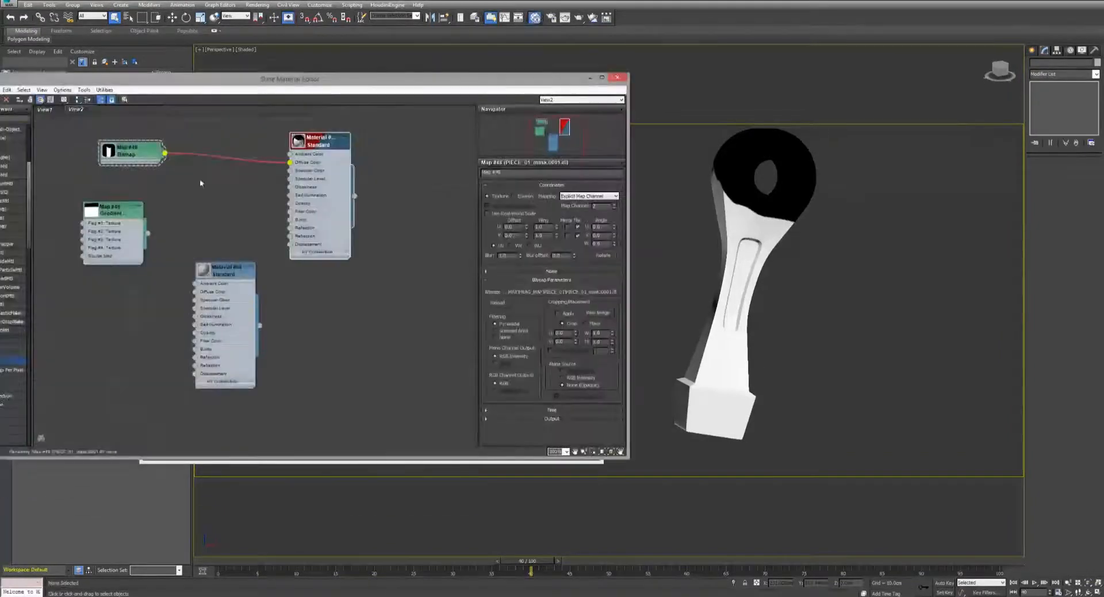
left_click_drag(259, 329, 742, 271)
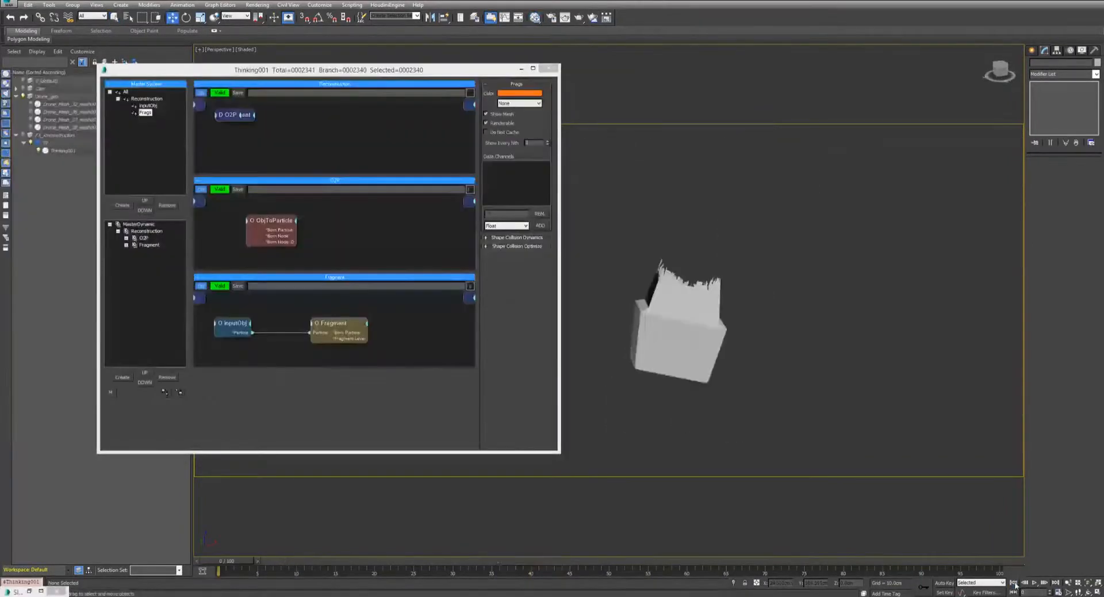
Replay the simulation from the first frame, stop partway, and examine the jagged growing edge of the fragments up close.
left_click(1034, 582)
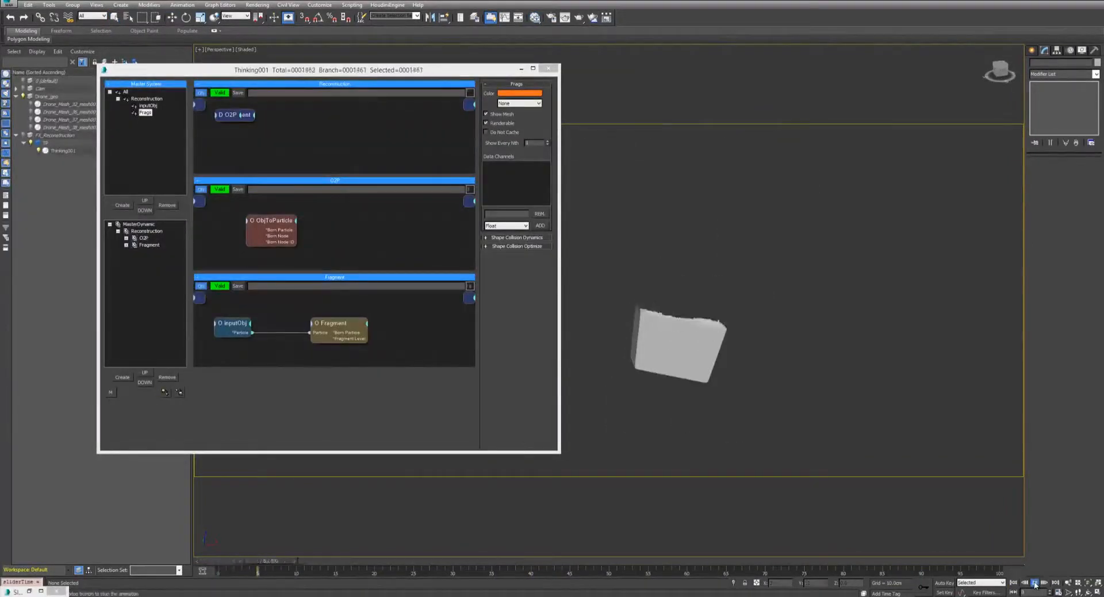
middle_click_drag(697, 205, 705, 220)
scroll(707, 227, "up", 5)
scroll(709, 227, "down", 5)
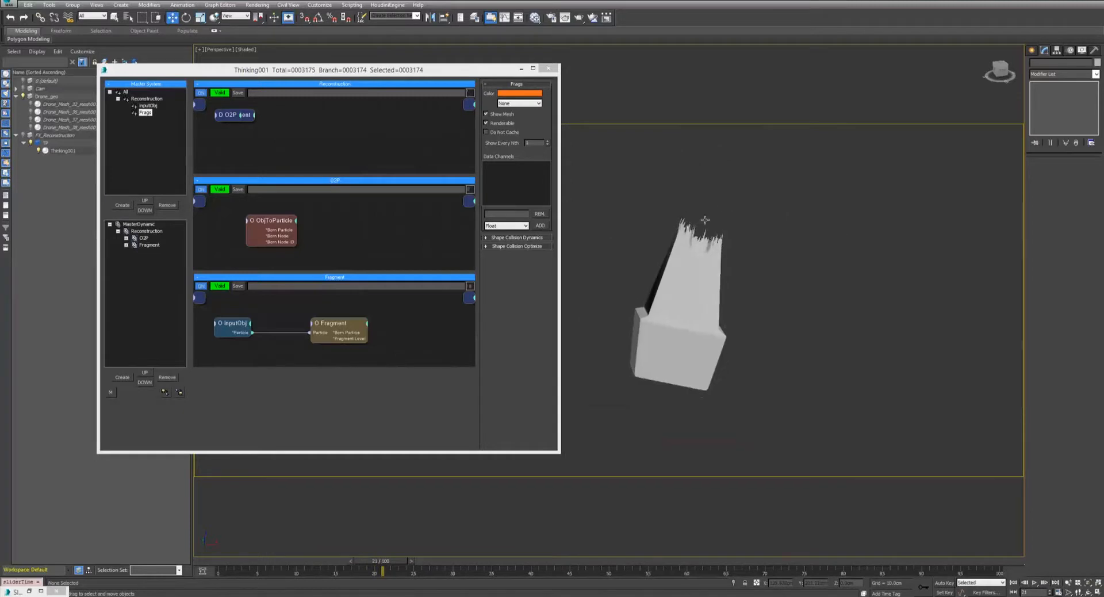
left_click(1015, 583)
left_click(1034, 583)
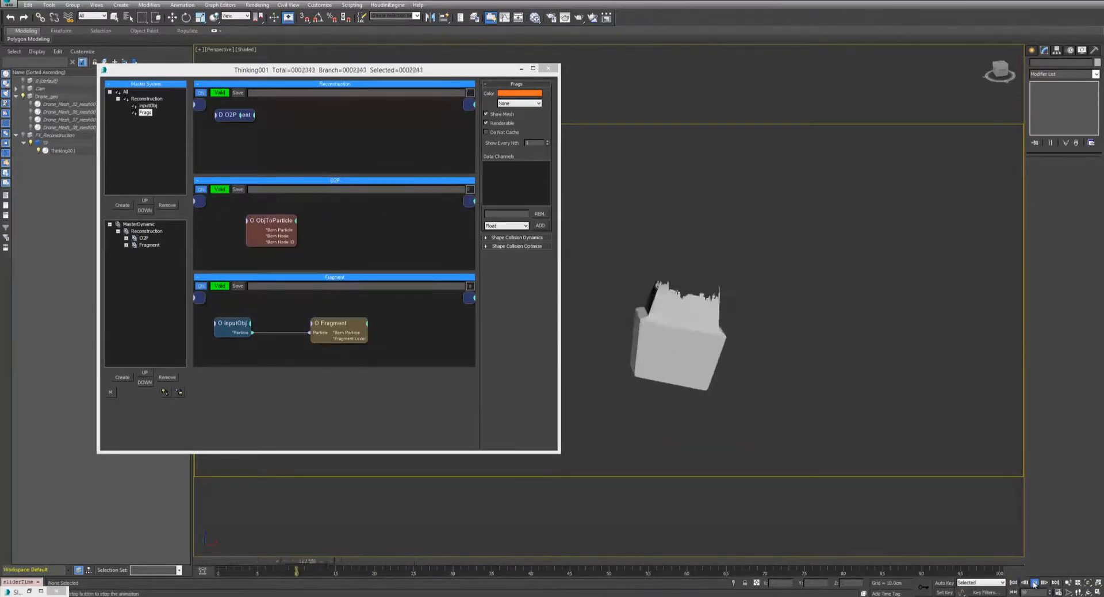
left_click(1035, 583)
scroll(693, 217, "up", 5)
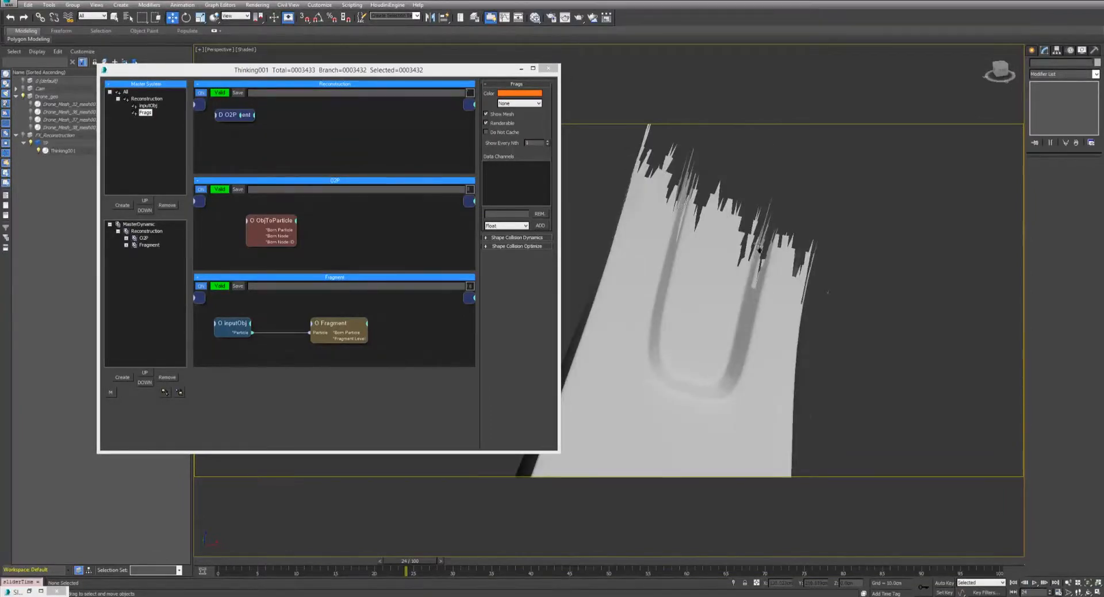
scroll(759, 251, "down", 5)
scroll(730, 230, "up", 6)
scroll(729, 230, "down", 2)
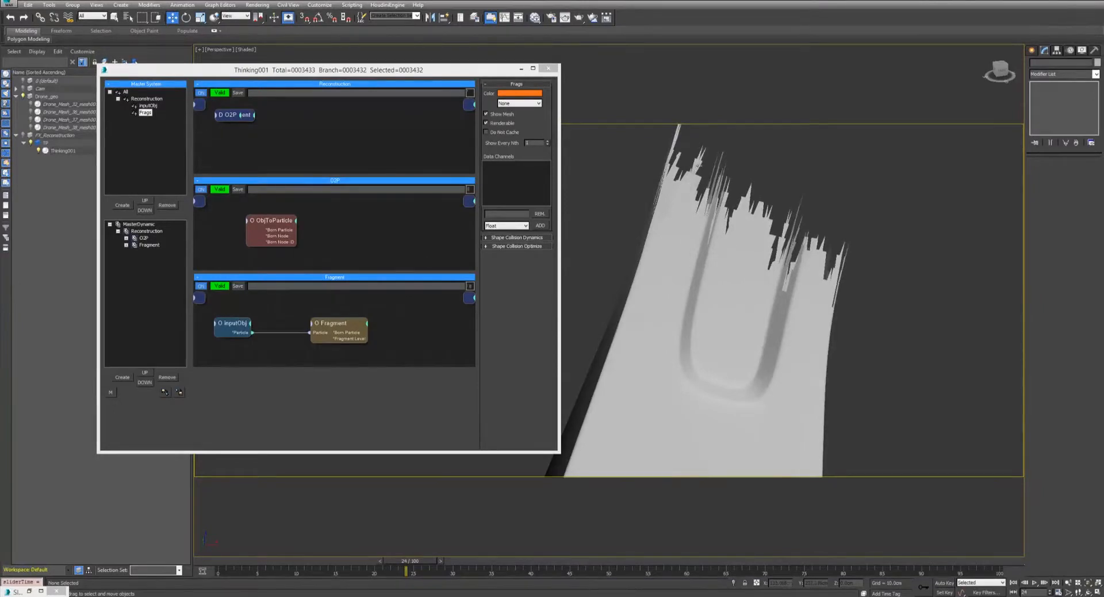
Review the RECONSTRUCTION_CLAY reference clip at full screen, then close the video player.
left_click(276, 521)
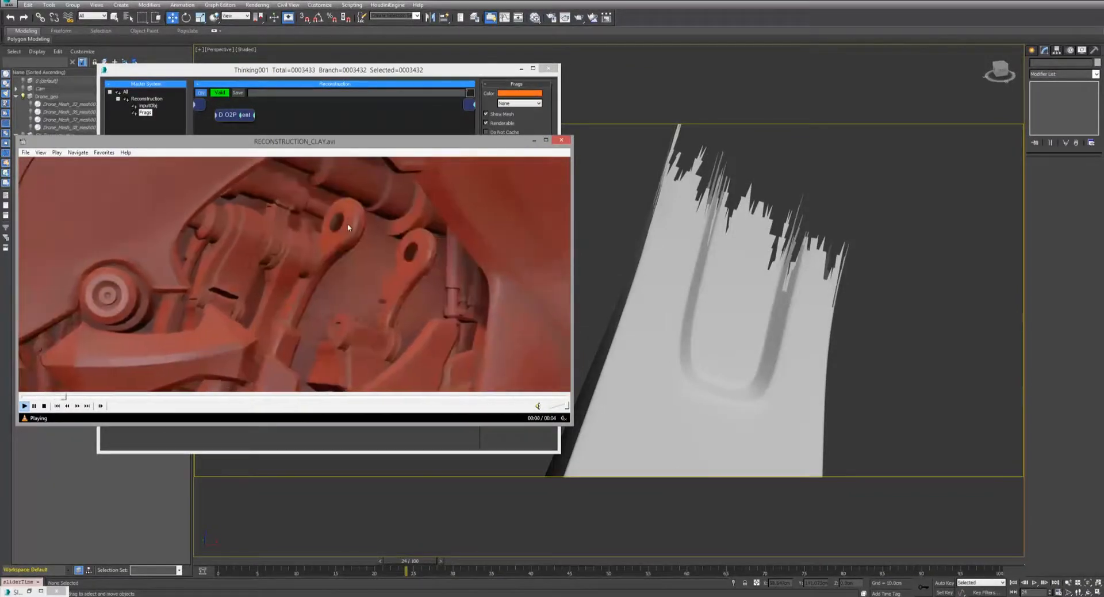
double_click(354, 280)
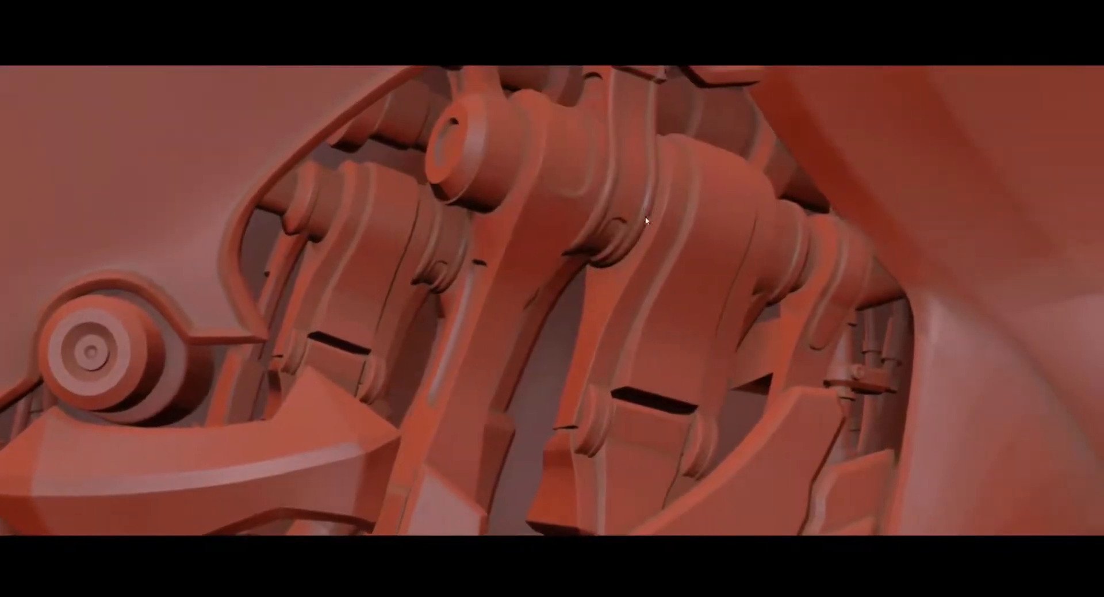
double_click(643, 212)
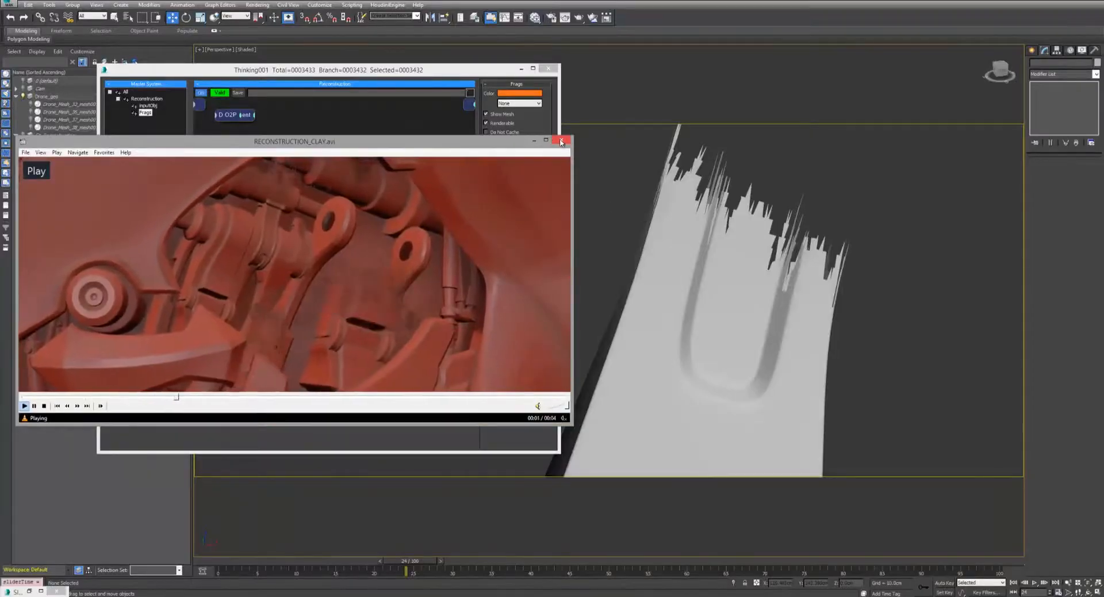
left_click(561, 141)
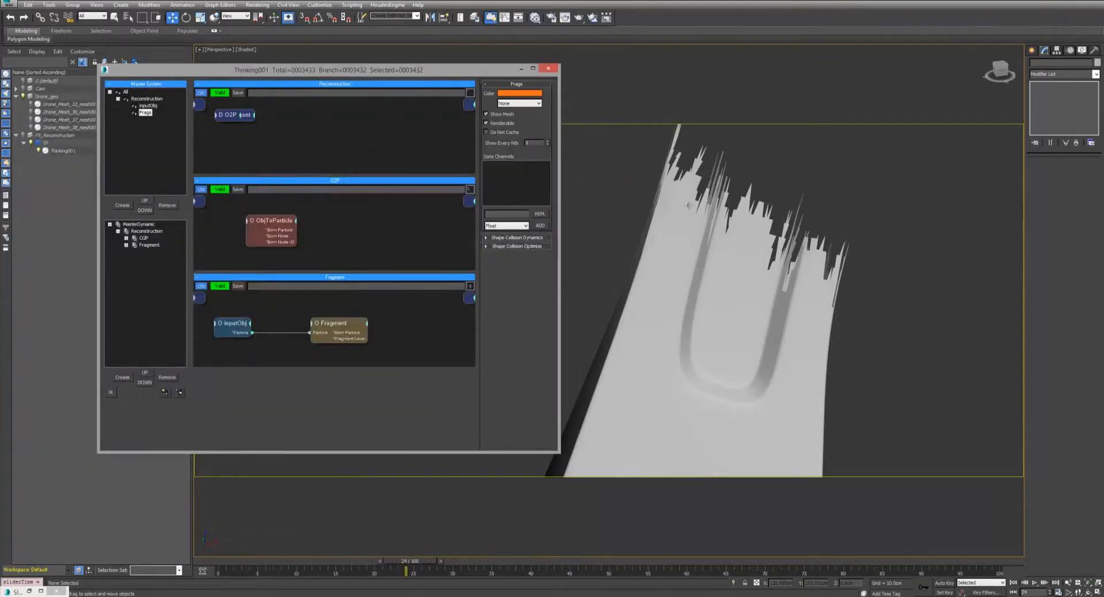
middle_click_drag(738, 219, 730, 220)
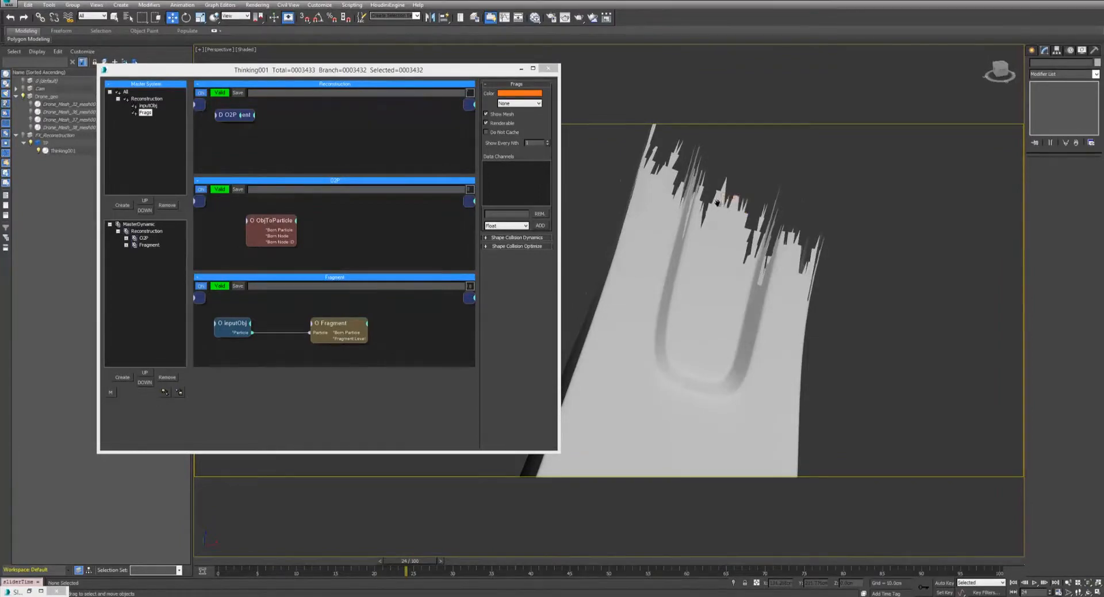
scroll(718, 214, "down", 5)
scroll(717, 204, "up", 5)
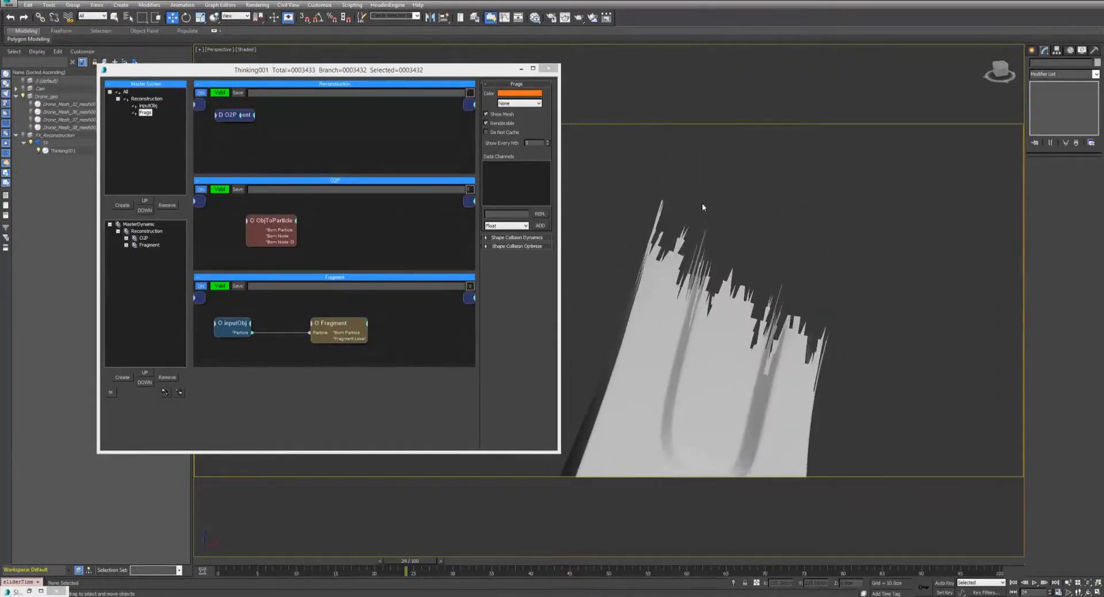
Add a Memory operator to the Reconstruction dynamic set, move it above O2P in the hierarchy, and rename it MemoryMasterRec.
left_click(154, 233)
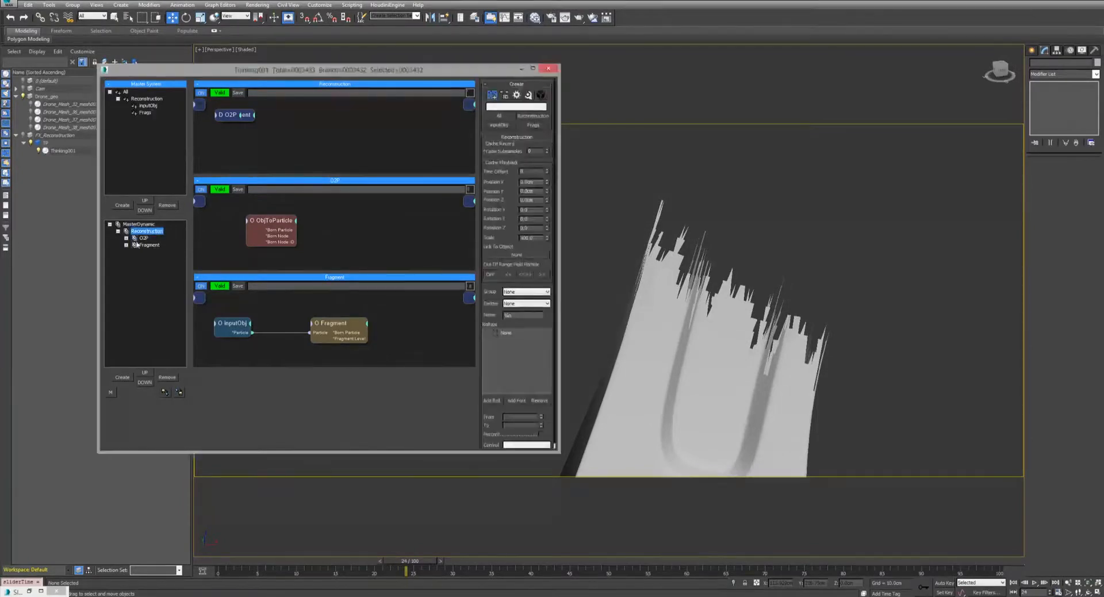
right_click(314, 145)
type("mem")
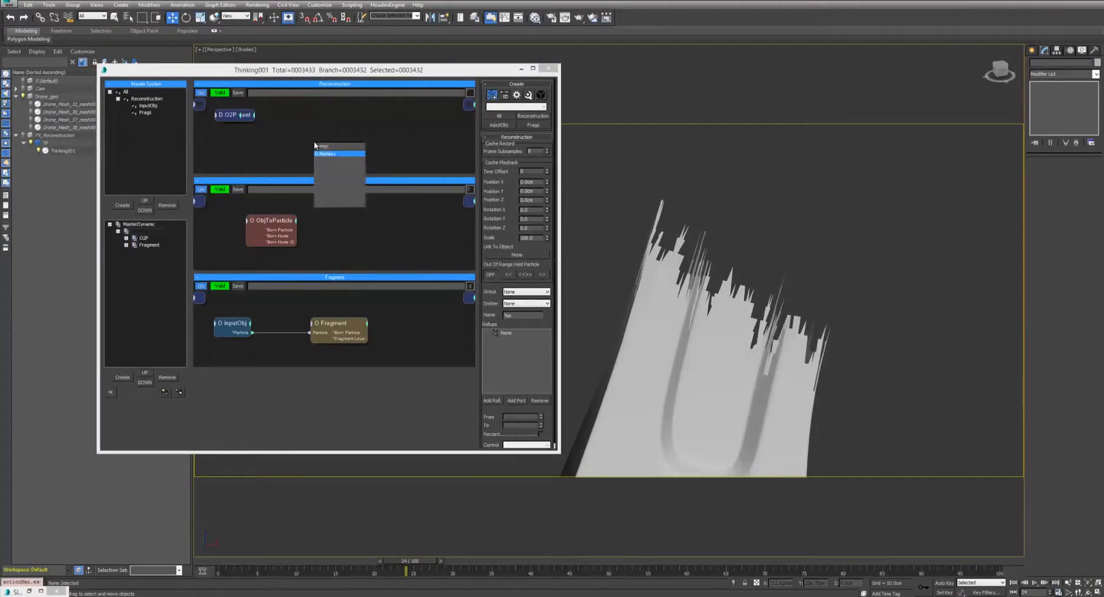
key("Return")
left_click(332, 149)
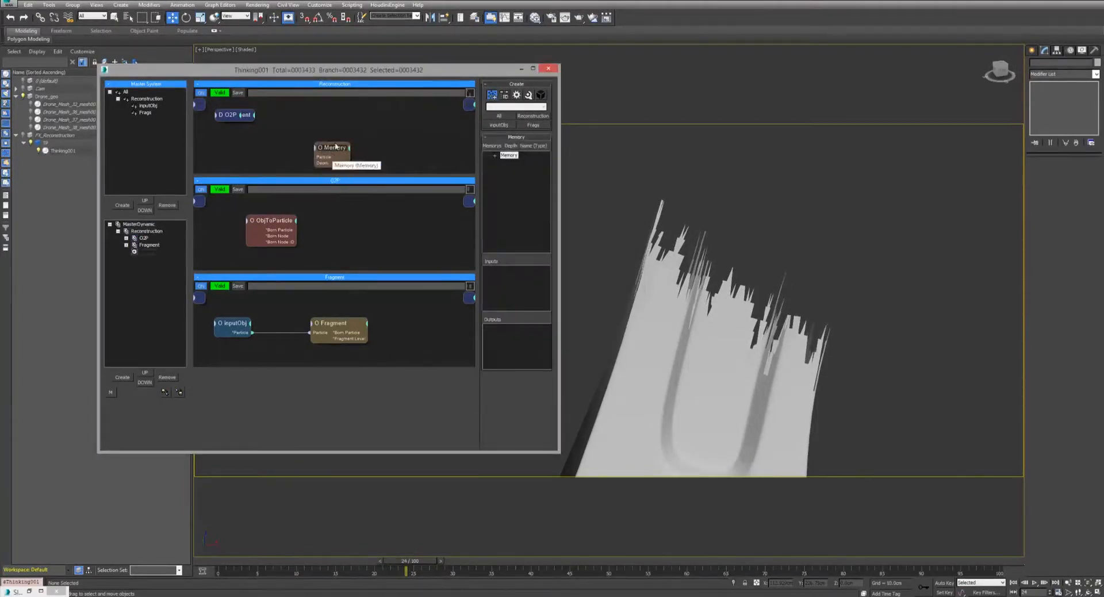
left_click(145, 373)
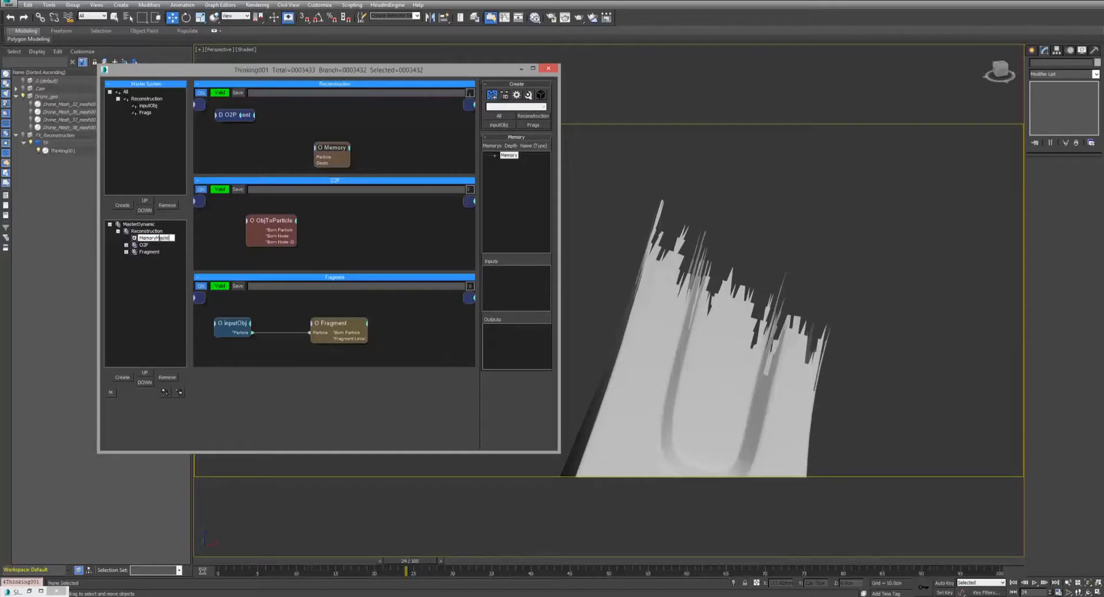
key("Return")
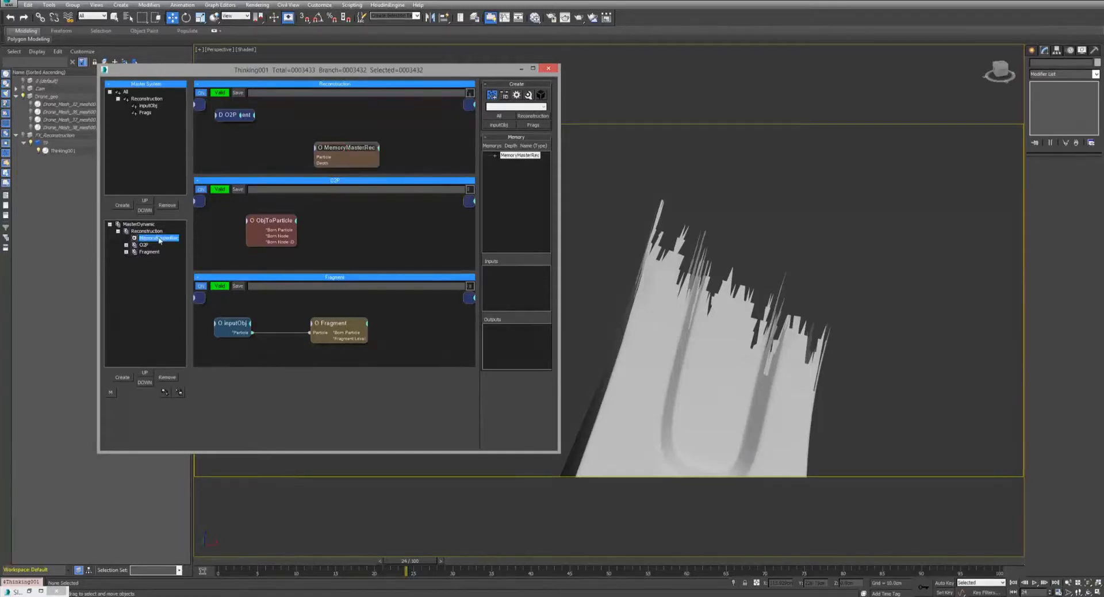
left_click_drag(336, 144, 329, 133)
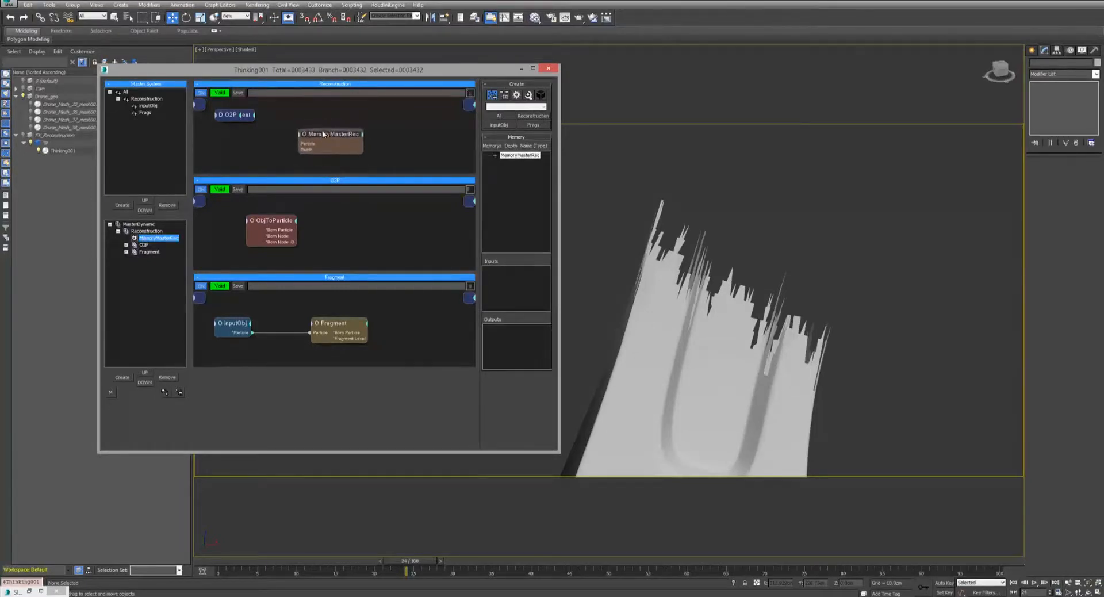
left_click(508, 155)
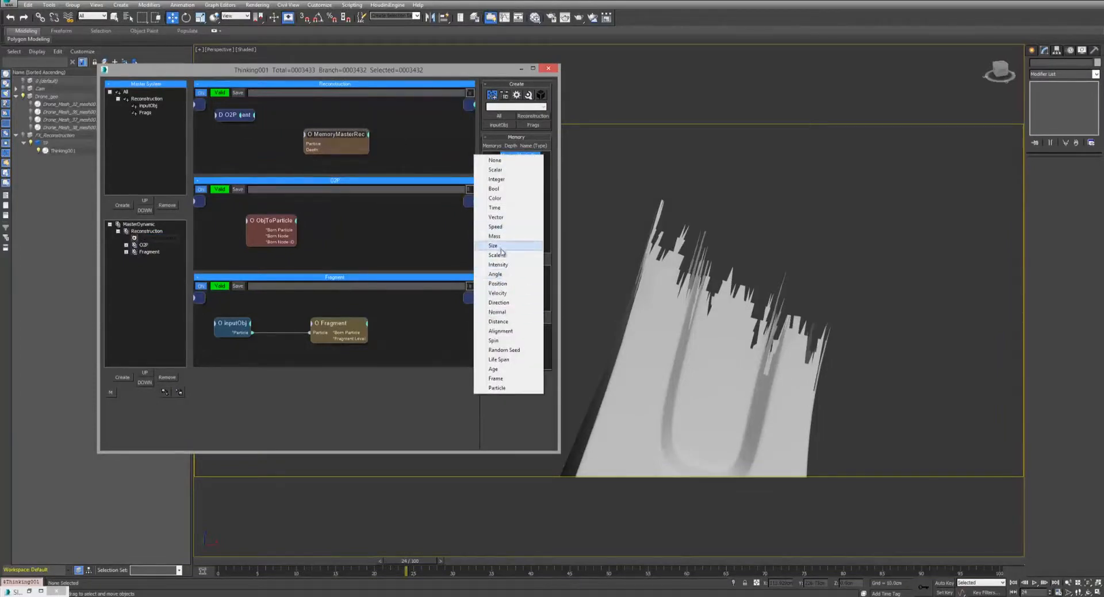
left_click(399, 123)
left_click_drag(341, 135, 345, 131)
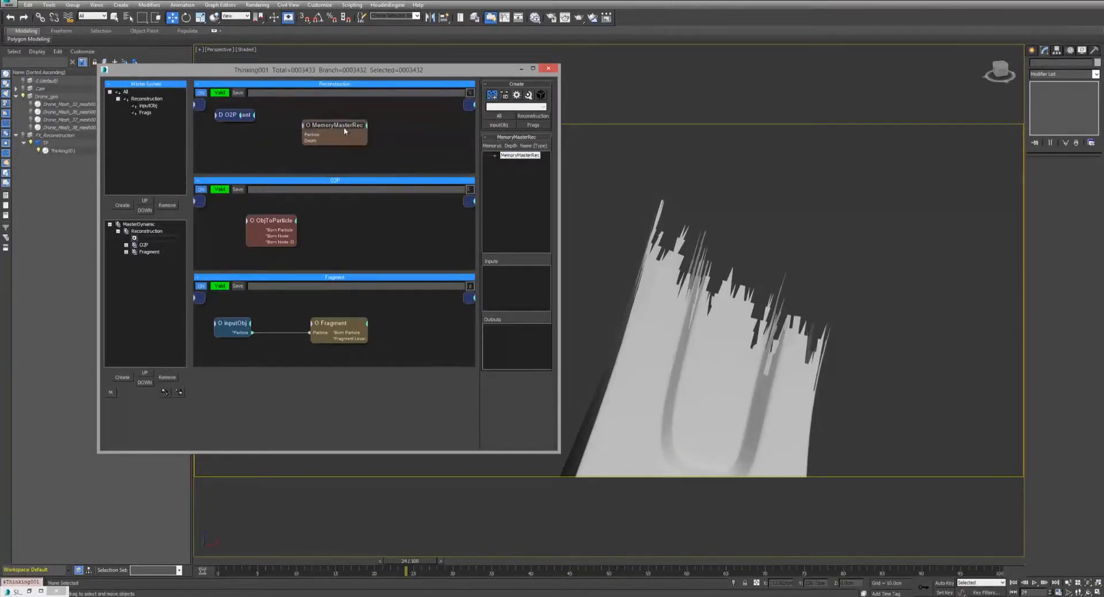
left_click(522, 155)
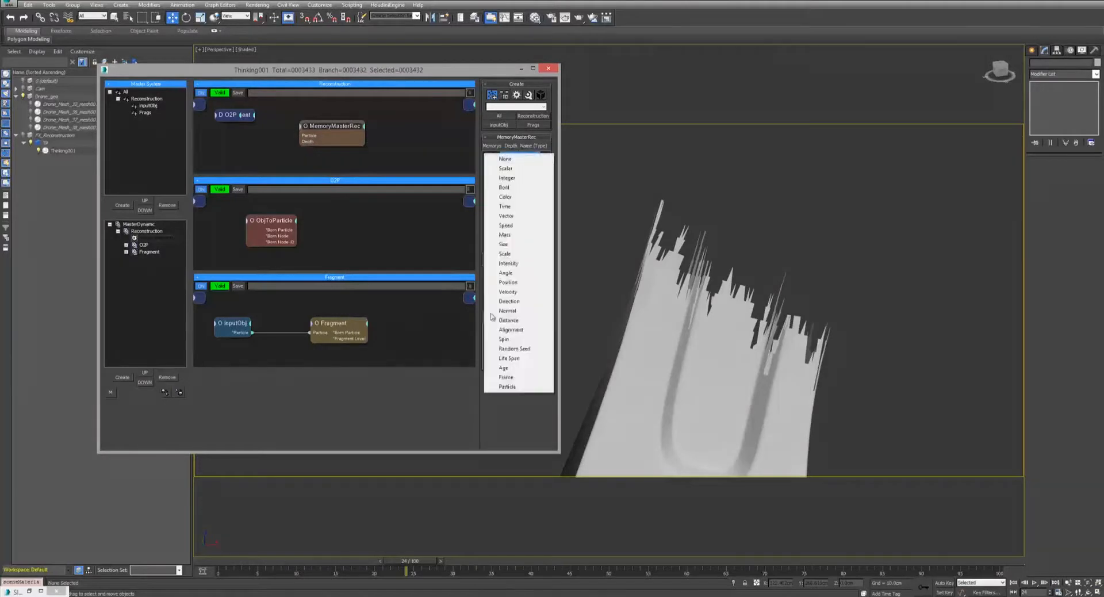
left_click(405, 131)
left_click_drag(321, 126, 325, 125)
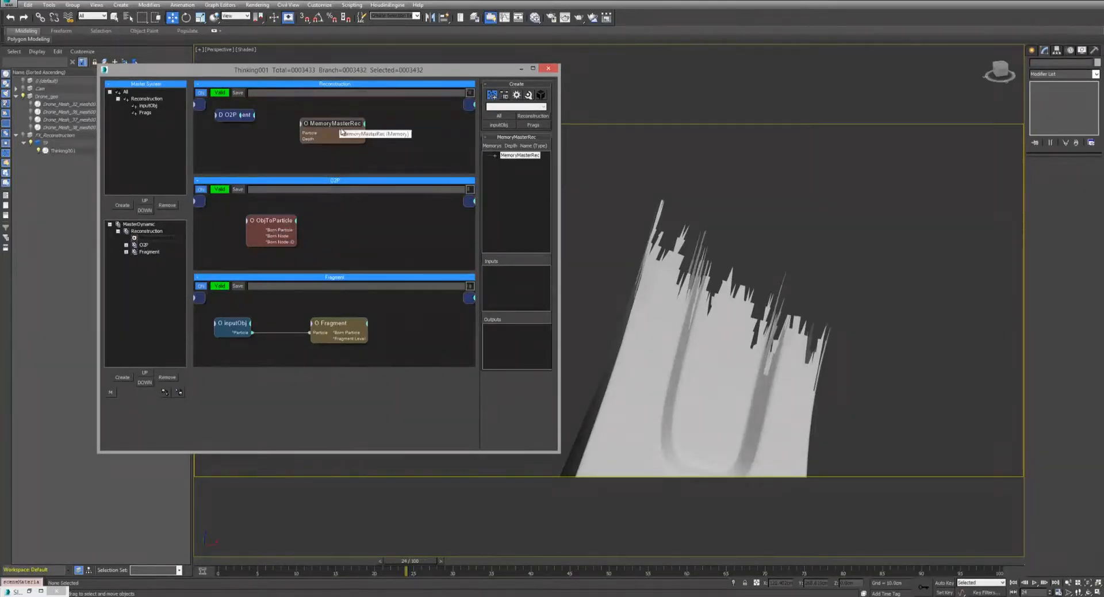
mouse_move(336, 123)
left_mouse_down()
mouse_move(320, 127)
mouse_move(335, 127)
left_mouse_up()
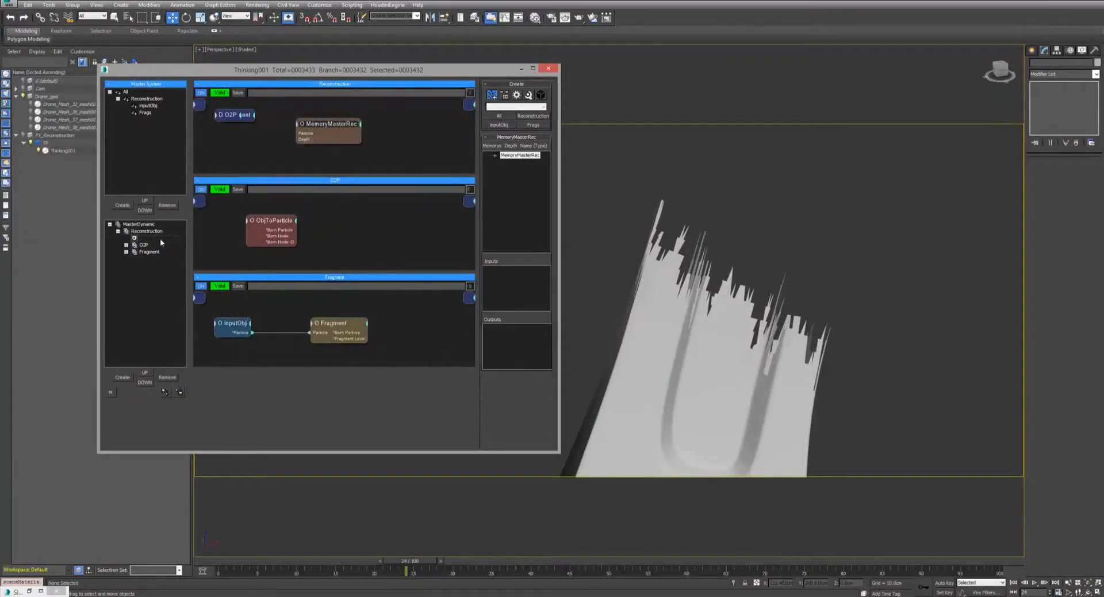
right_click(515, 156)
right_click(419, 71)
left_click_drag(396, 70, 364, 64)
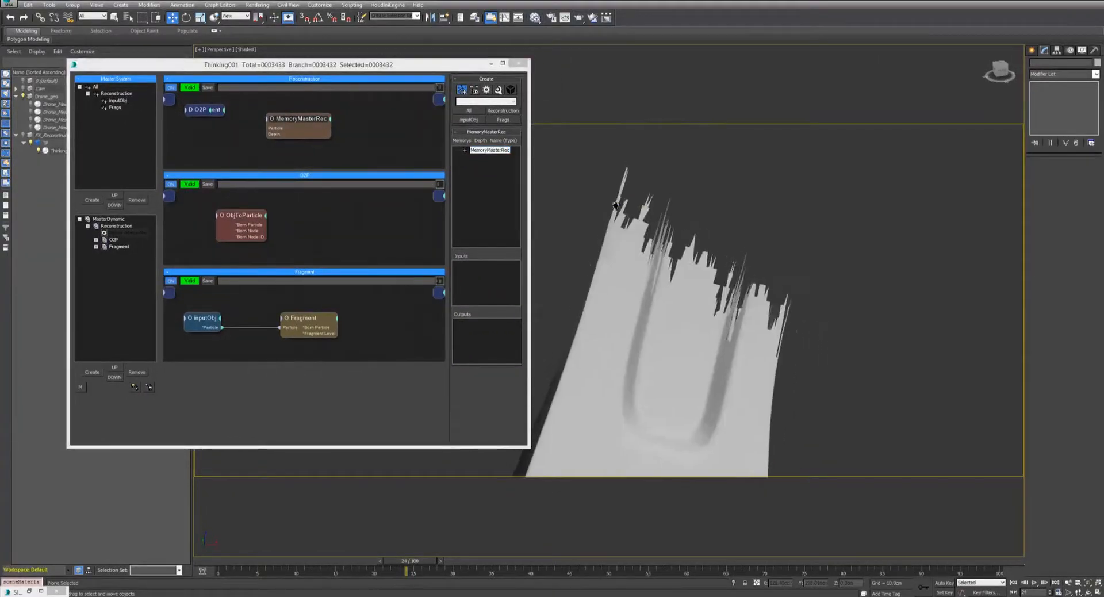
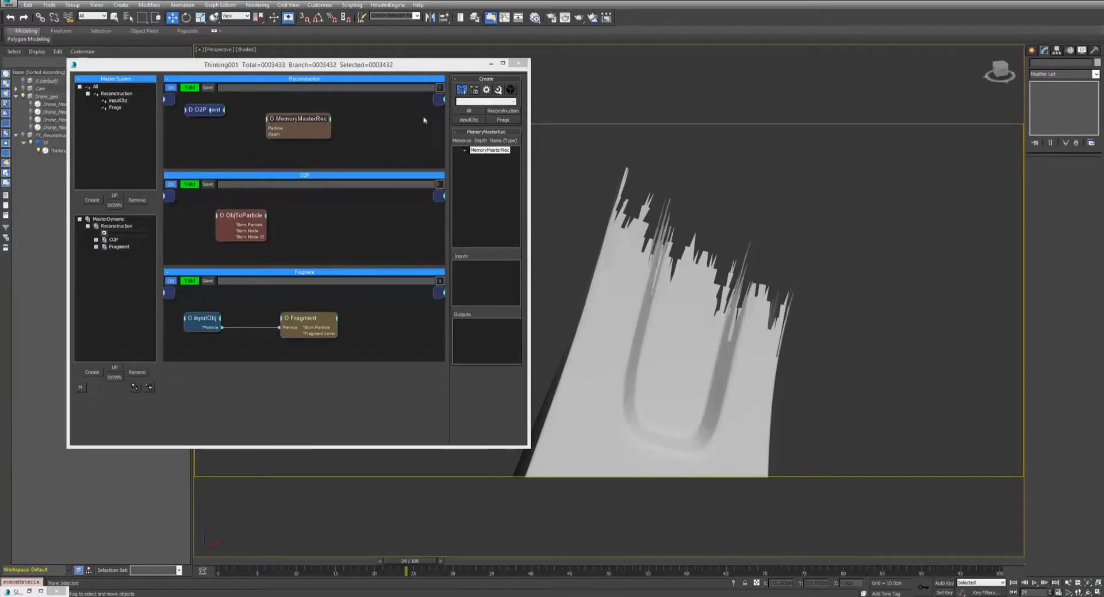
Add two memory entries of type Size, named restSize and modSize, to the MemoryMasterRec operator.
right_click(479, 151)
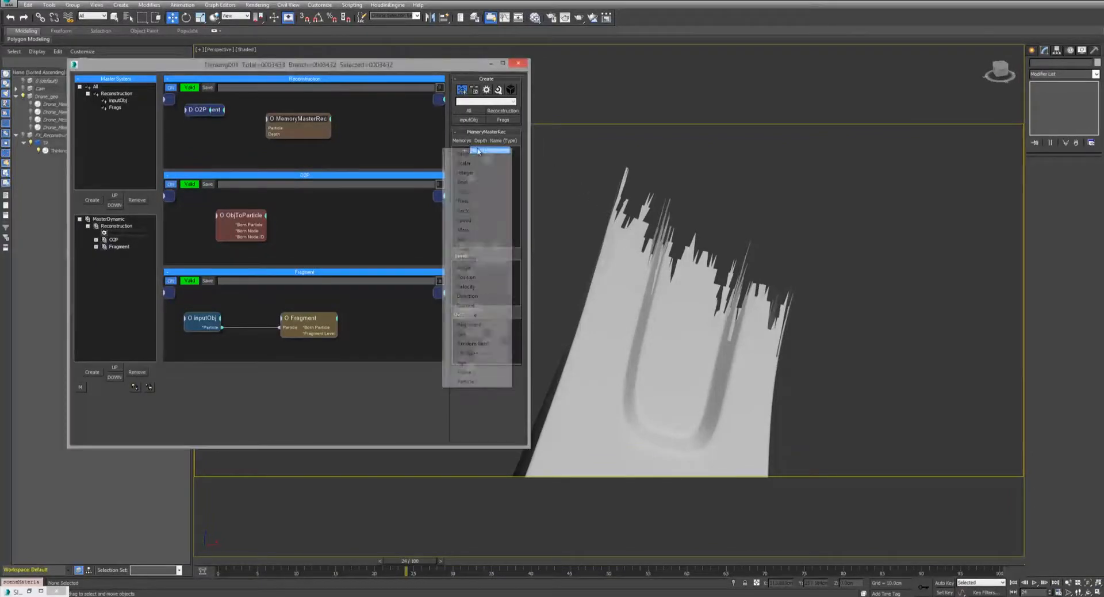
left_click(483, 239)
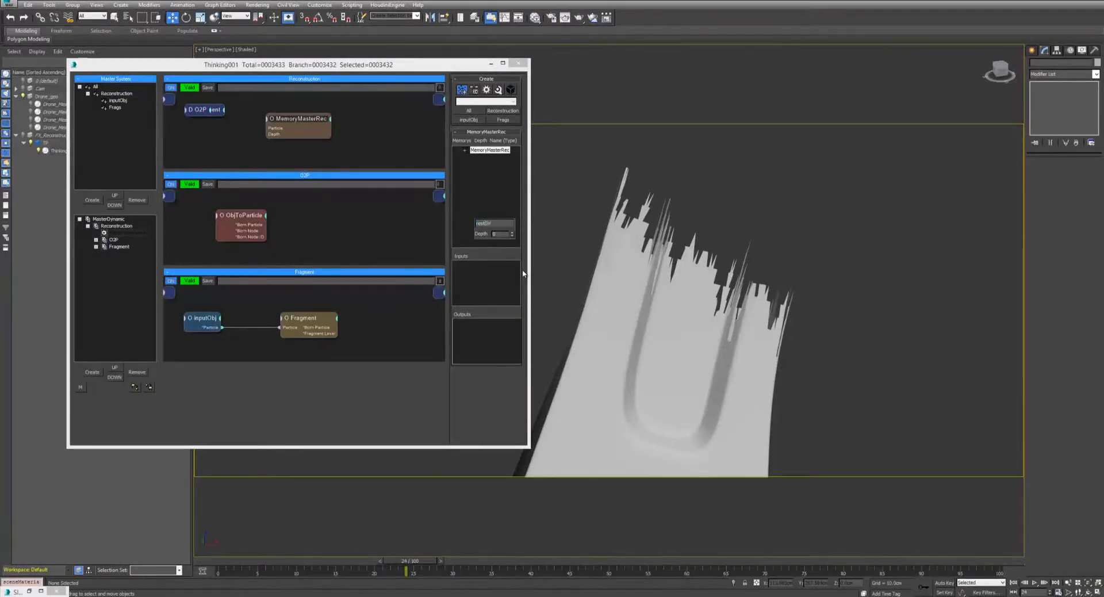
key("Return")
right_click(500, 147)
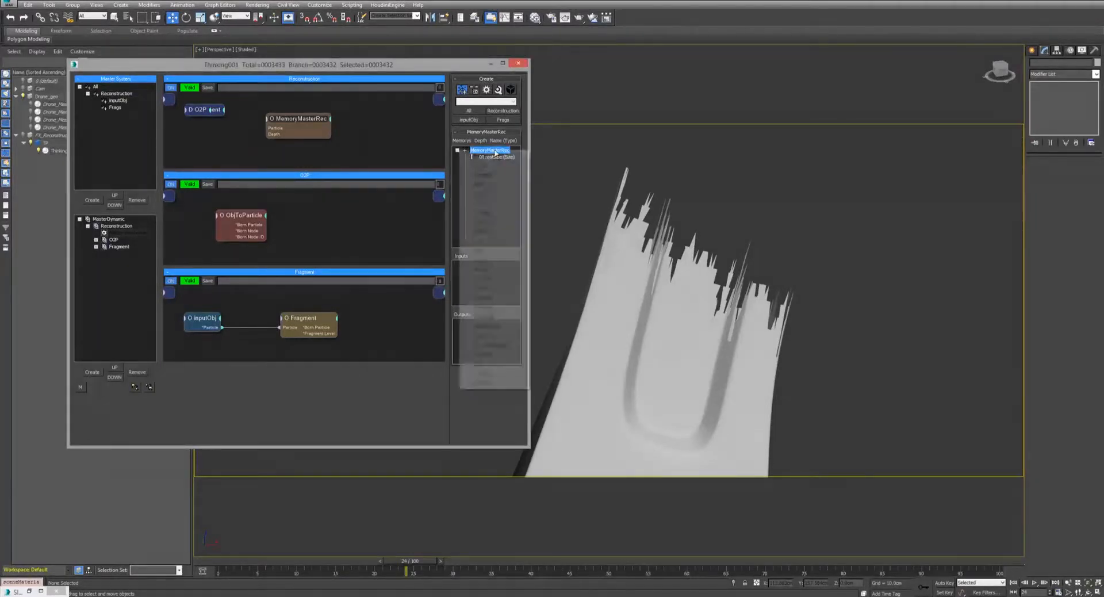
left_click(501, 247)
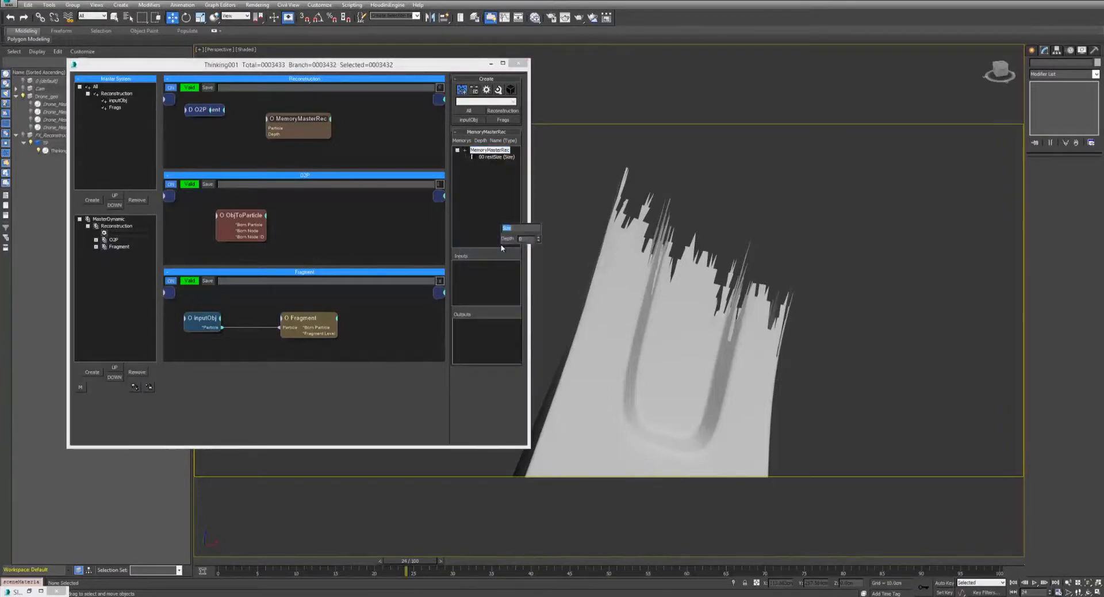
type("modSize")
key("Return")
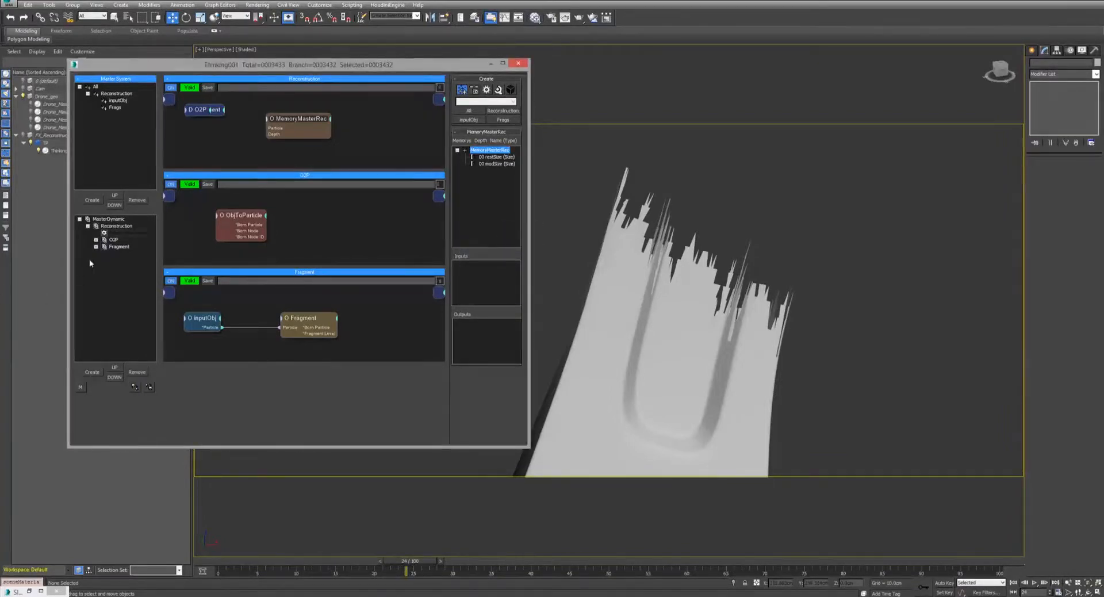
In the Fragment dynamic set, move the Fragment node closer to the inputObj node and enlarge the wiring area.
left_click(119, 246)
mouse_move(313, 167)
left_mouse_down()
mouse_move(313, 233)
mouse_move(295, 168)
left_mouse_up()
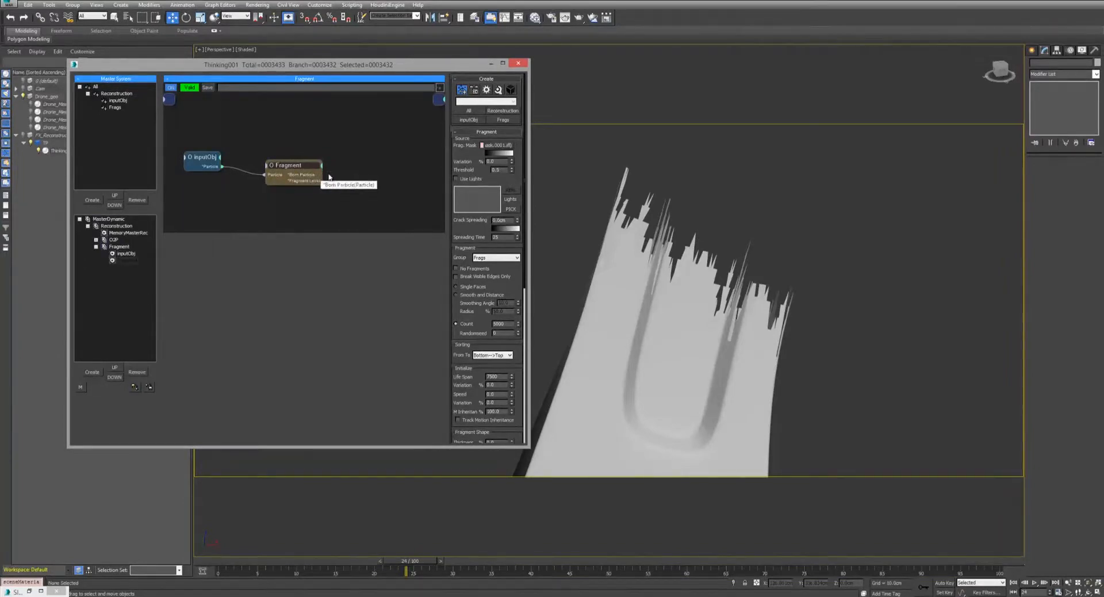
left_click_drag(369, 229, 369, 239)
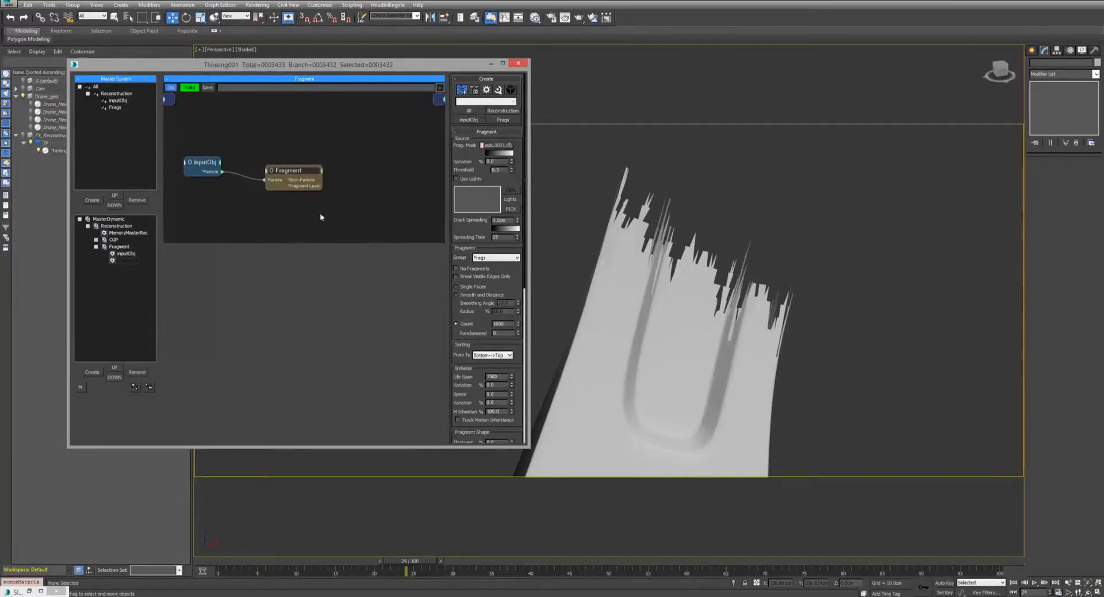
Create a new dynamic set named SetRest under Reconstruction and enlarge its wiring area.
left_click(96, 247)
left_click(113, 225)
left_click(98, 295)
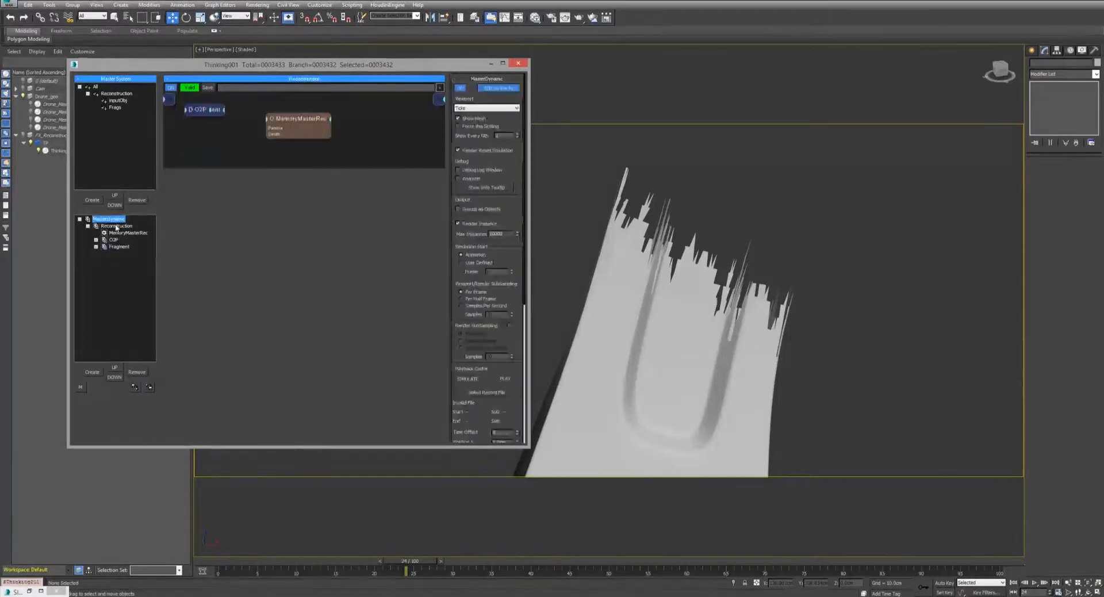
left_click(113, 294)
left_click(121, 254)
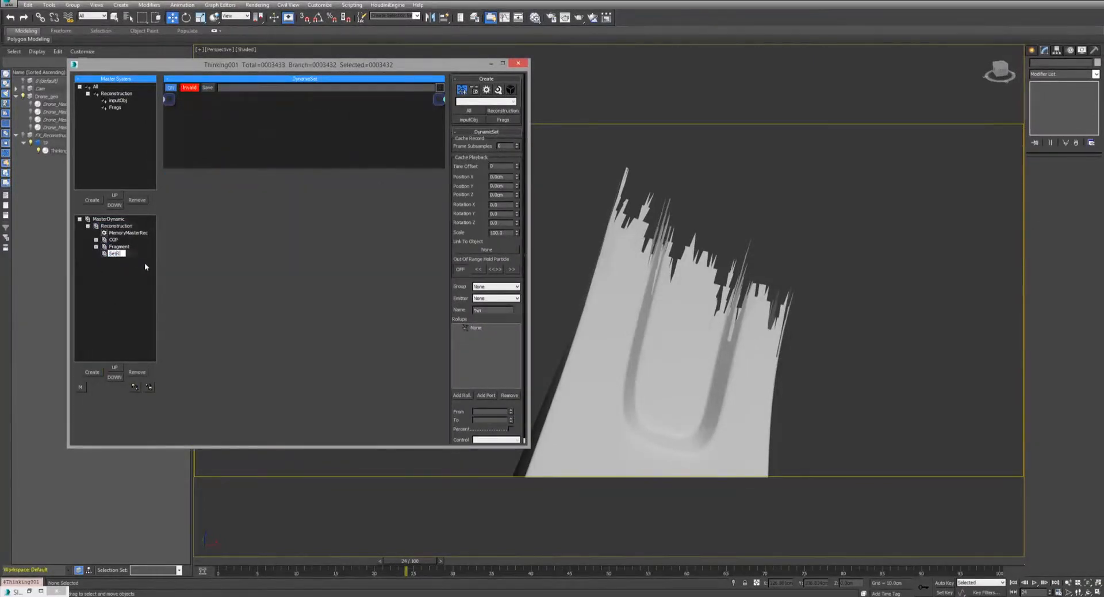
left_click_drag(283, 166, 284, 232)
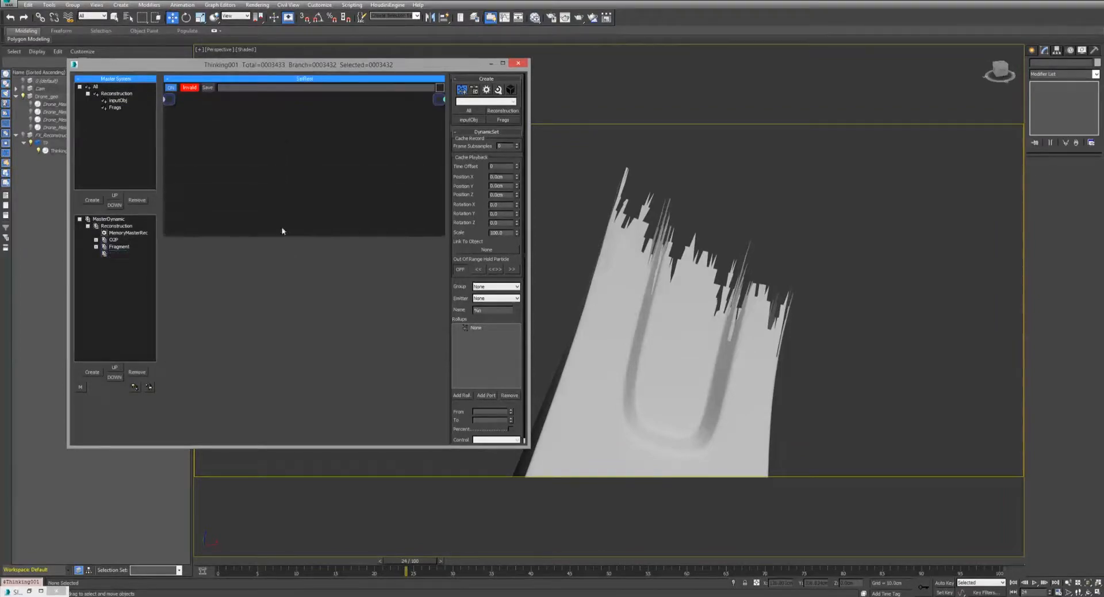
Add the Frags particle group as an input node in the SetRest dynamic set and position it.
right_click(228, 129)
mouse_move(232, 134)
left_click(161, 163)
left_click_drag(239, 138, 213, 162)
Add a ParticleAge condition to SetRest and connect the Particle output of Frags to its Particle input.
double_click(280, 133)
type("part")
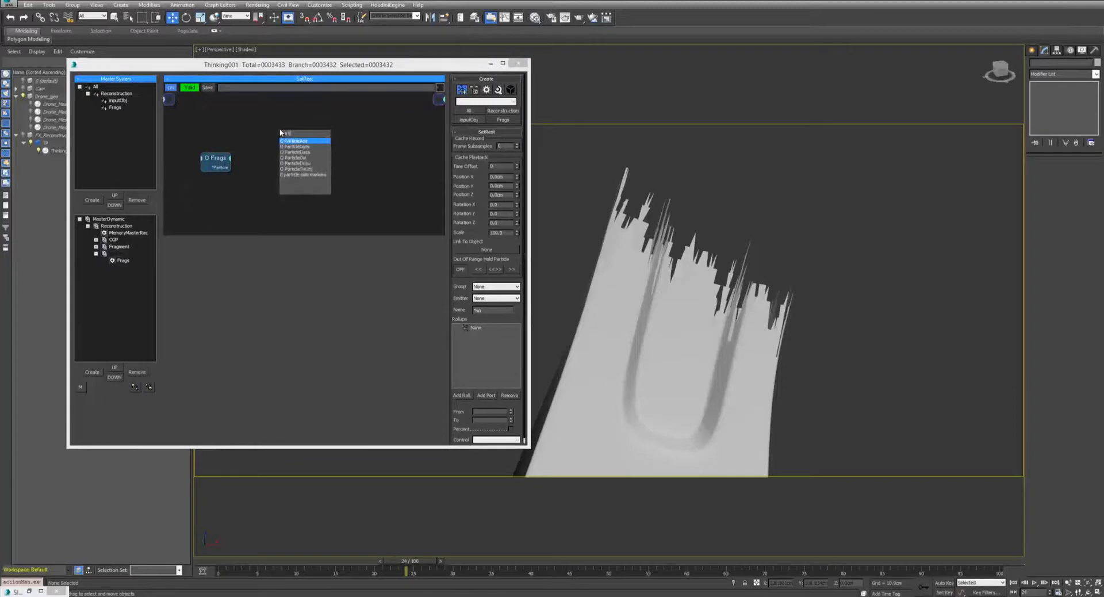
key("Return")
left_click_drag(292, 134, 272, 135)
left_click_drag(221, 167, 281, 142)
left_click(298, 128)
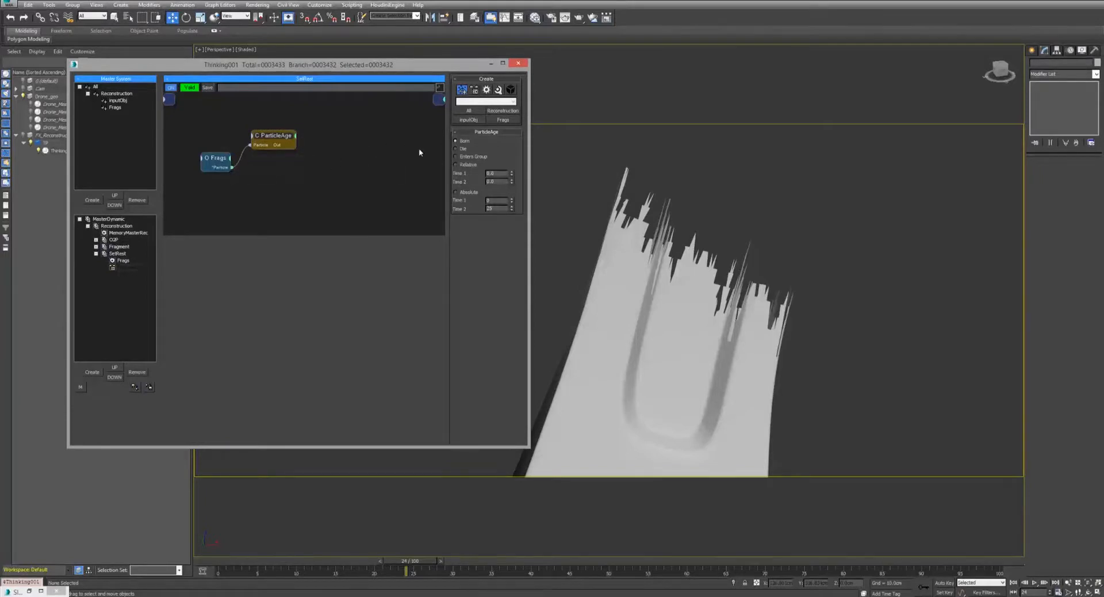
Add a Memory operator to SetRest, expose its ON input, and wire the ParticleAge output to it.
double_click(339, 167)
type("mem")
key("Return")
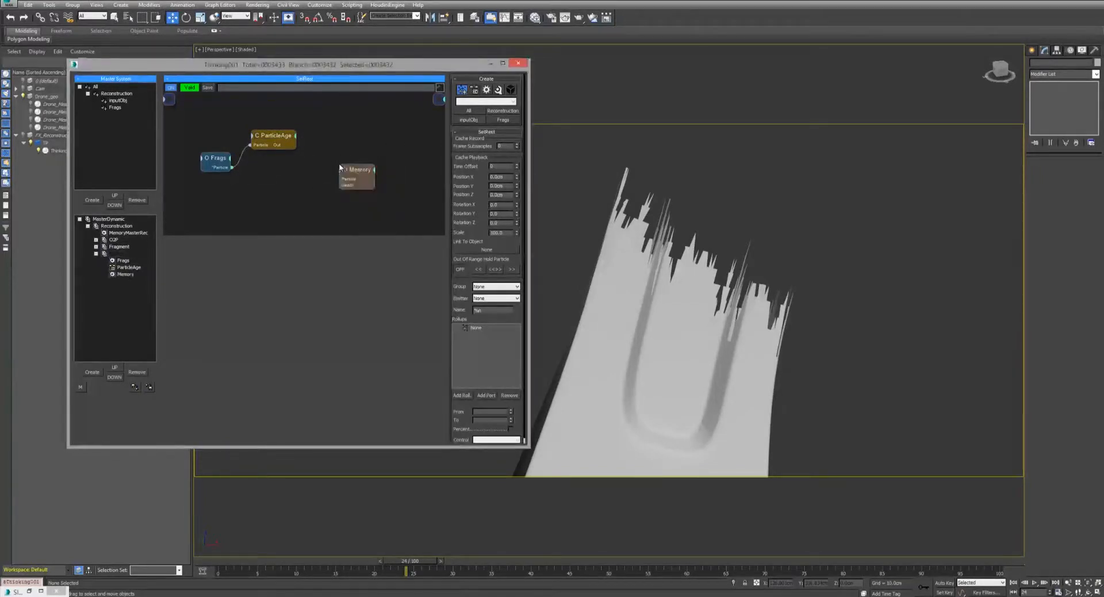
left_click(340, 171)
left_click(342, 176)
left_click_drag(356, 172, 349, 155)
left_click_drag(280, 145, 351, 156)
Add a Size output to the Frags node in the SetRest dynamic set.
left_click(227, 159)
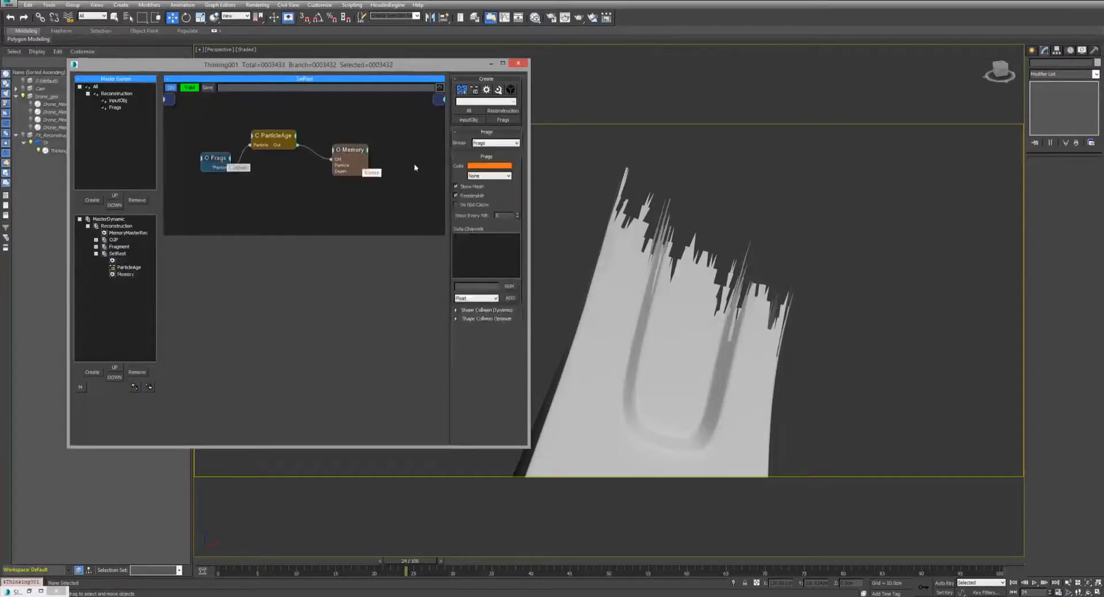
left_click(229, 158)
left_click(228, 219)
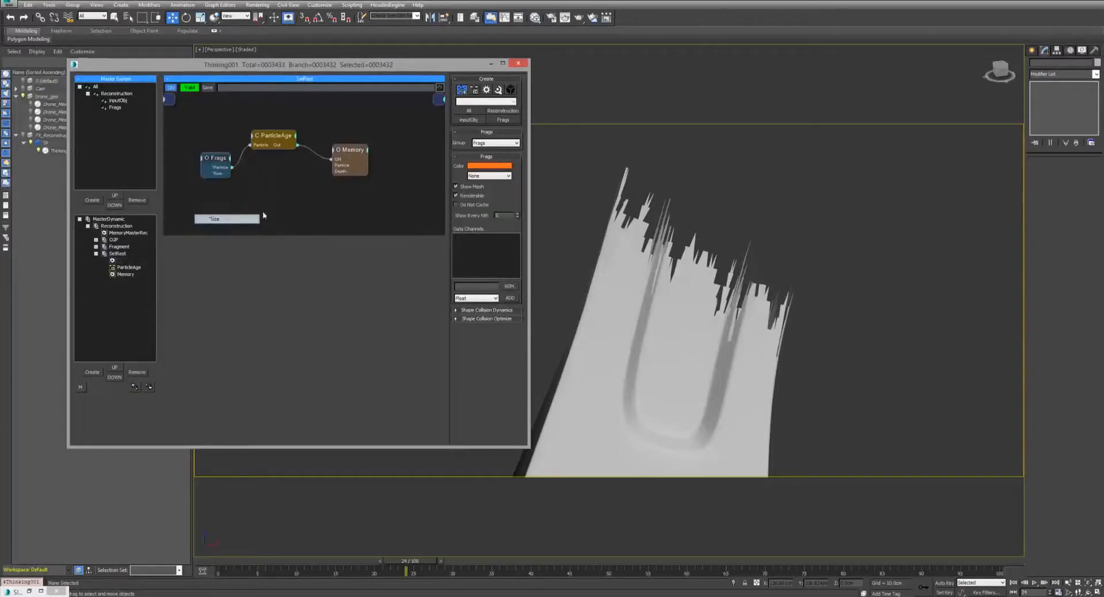
Add restSize as an input of the Memory node in SetRest and connect the Frags node's Size output to it.
left_click(360, 156)
left_click_drag(489, 165, 475, 266)
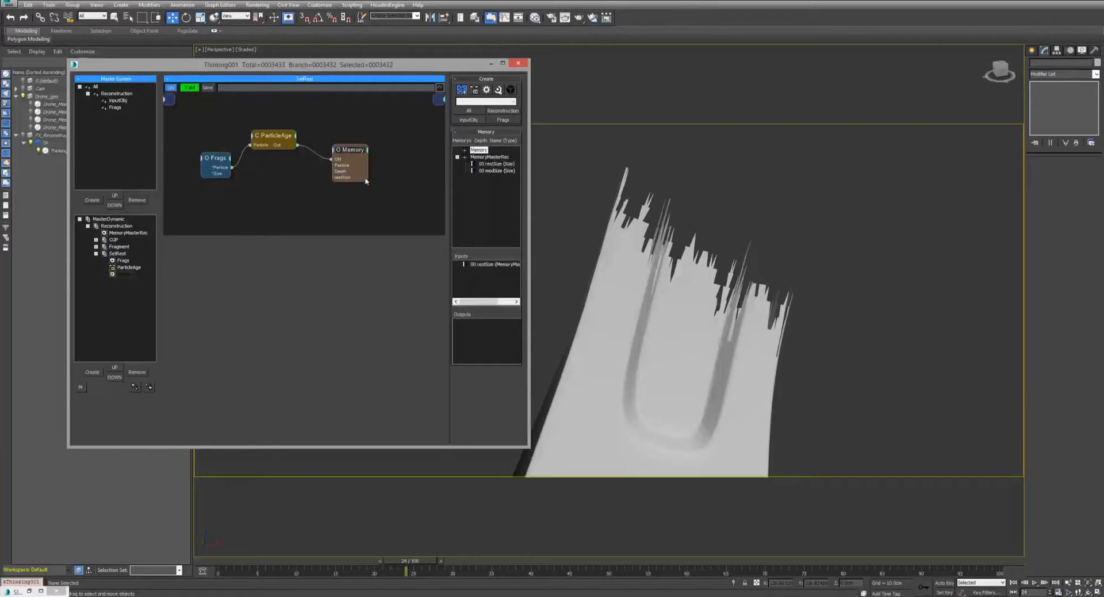
left_click_drag(331, 177, 232, 174)
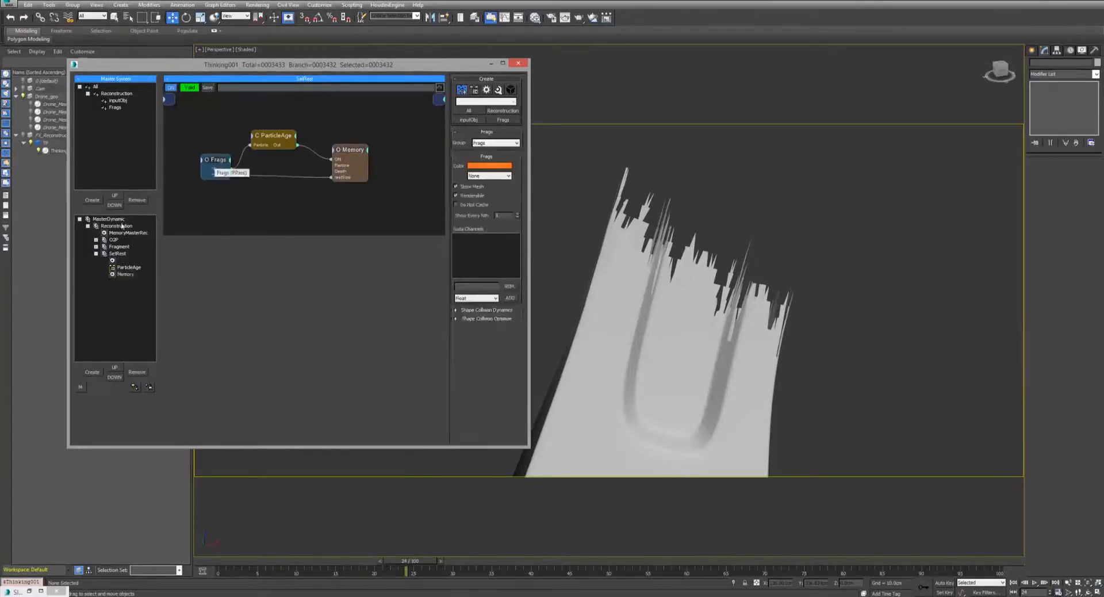
Create a new dynamic set under Reconstruction and name it ModPData.
left_click(96, 254)
left_click(115, 225)
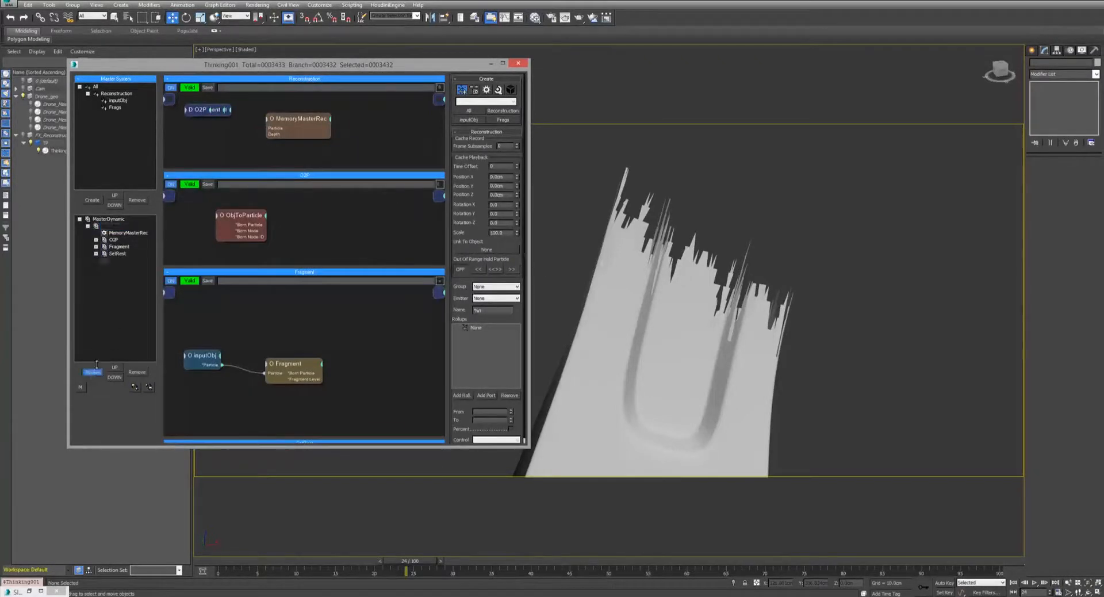
left_click(121, 260)
left_click(120, 260)
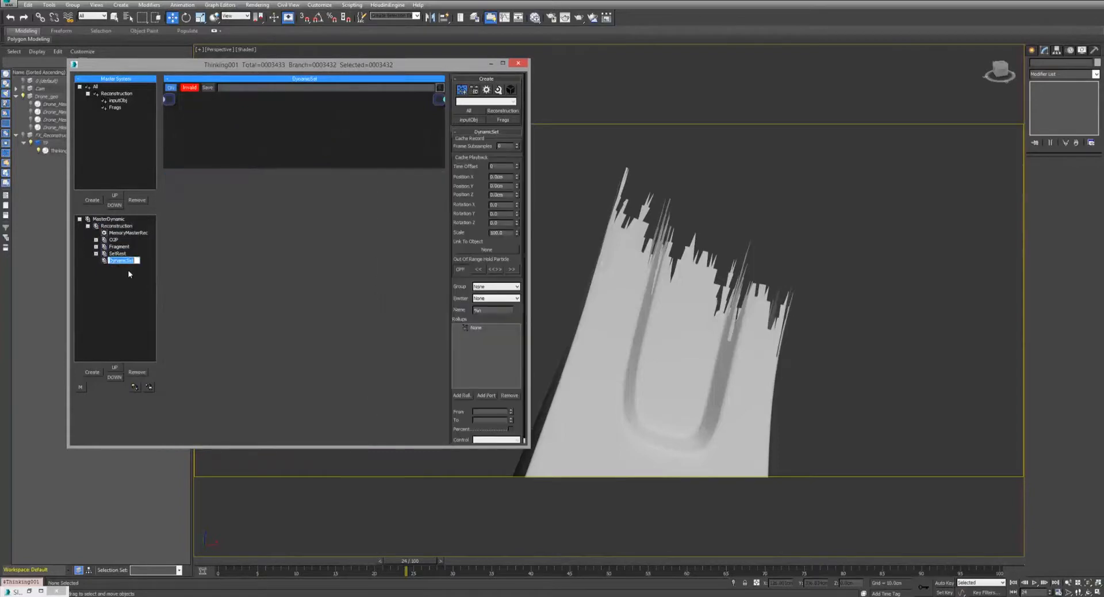
type("ModPData")
key("Return")
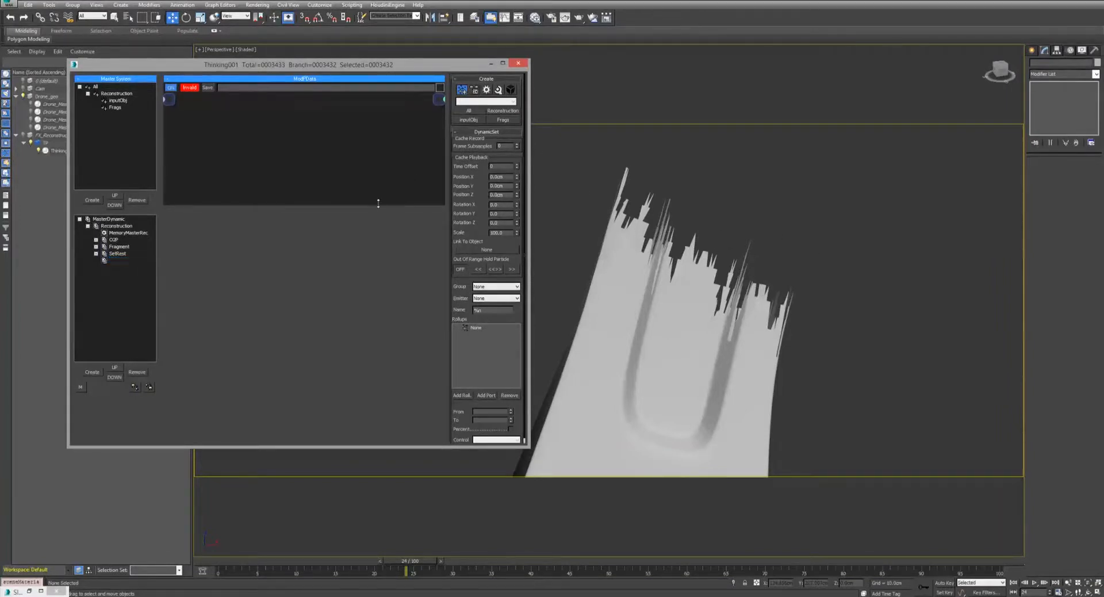
Enlarge the ModPData node area and add the Frags group node to it.
left_click_drag(379, 202, 378, 239)
right_click(160, 107)
left_click(222, 136)
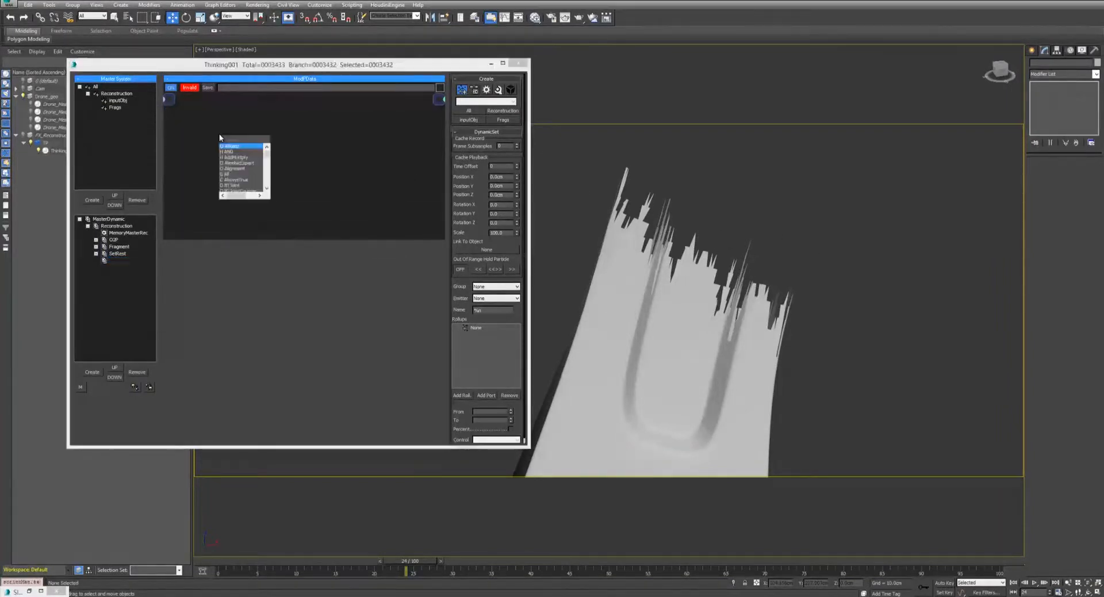
type("fra")
left_click(230, 158)
left_click_drag(230, 145, 219, 148)
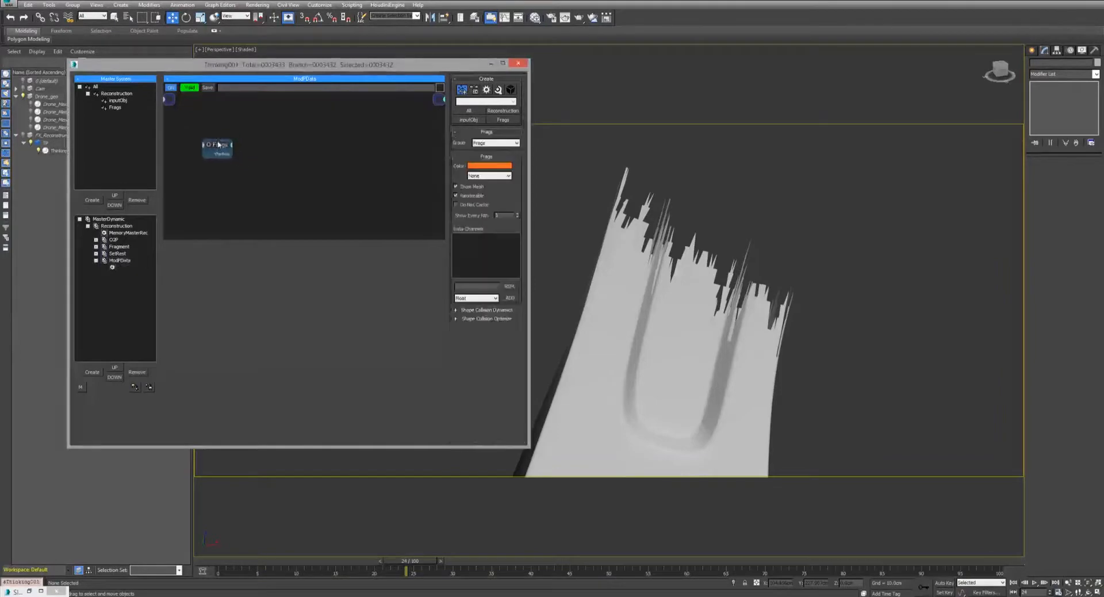
Add a ParticleAge condition to ModPData and connect the Frags node's Particle output to it.
left_click(273, 129)
double_click(273, 134)
type("age")
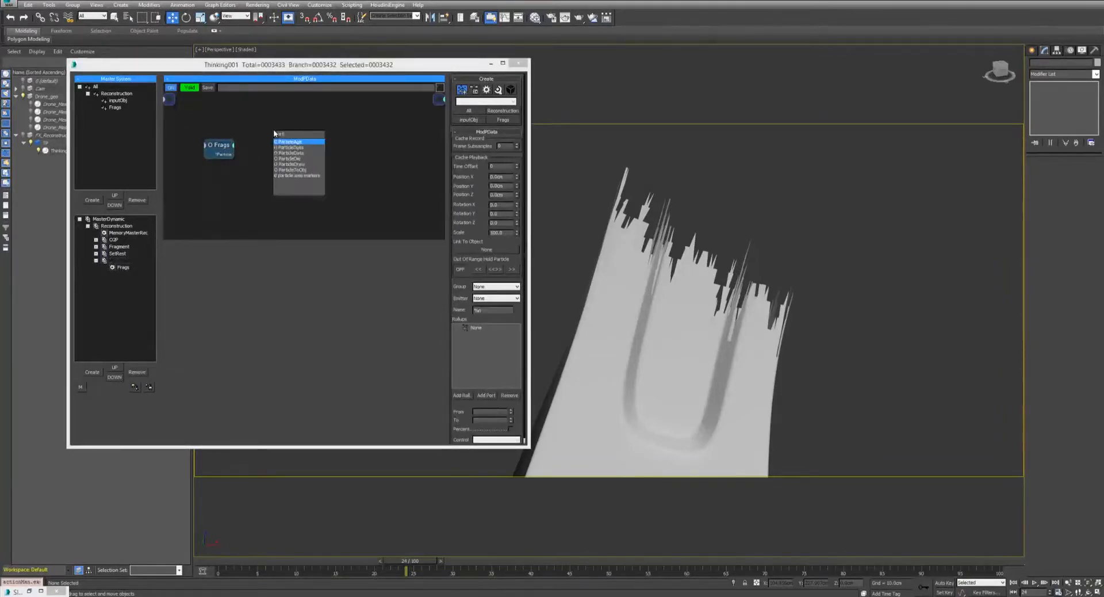
left_click(295, 141)
left_click_drag(233, 150, 275, 145)
left_click_drag(294, 134, 284, 127)
Add a Size operator to ModPData, fed by the Frags particles and switched on by ParticleAge, and reduce its size value.
double_click(333, 167)
type("si")
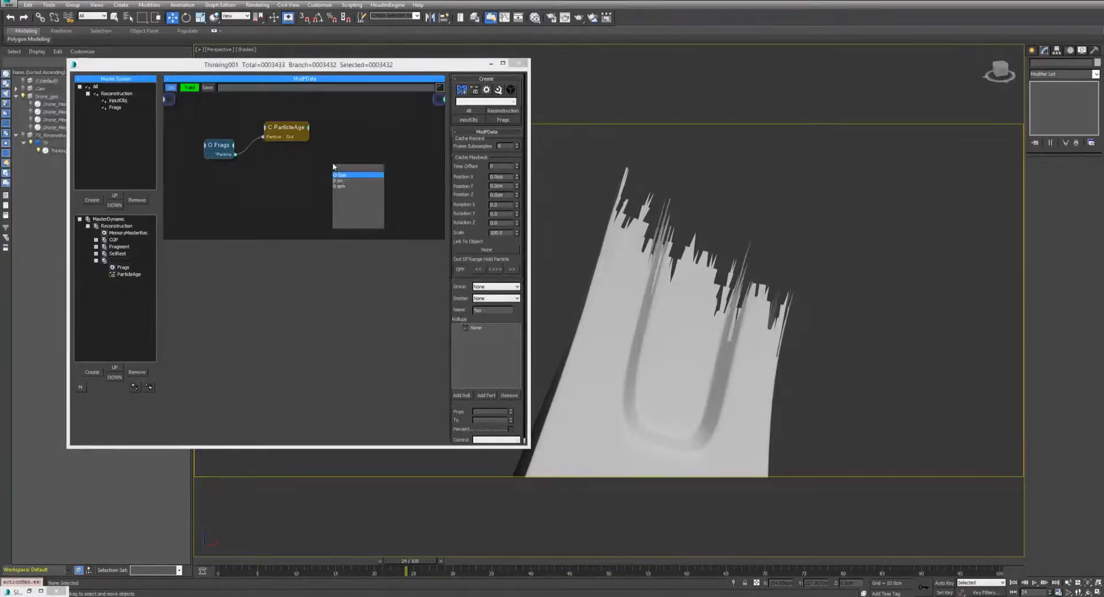
key("BackSpace")
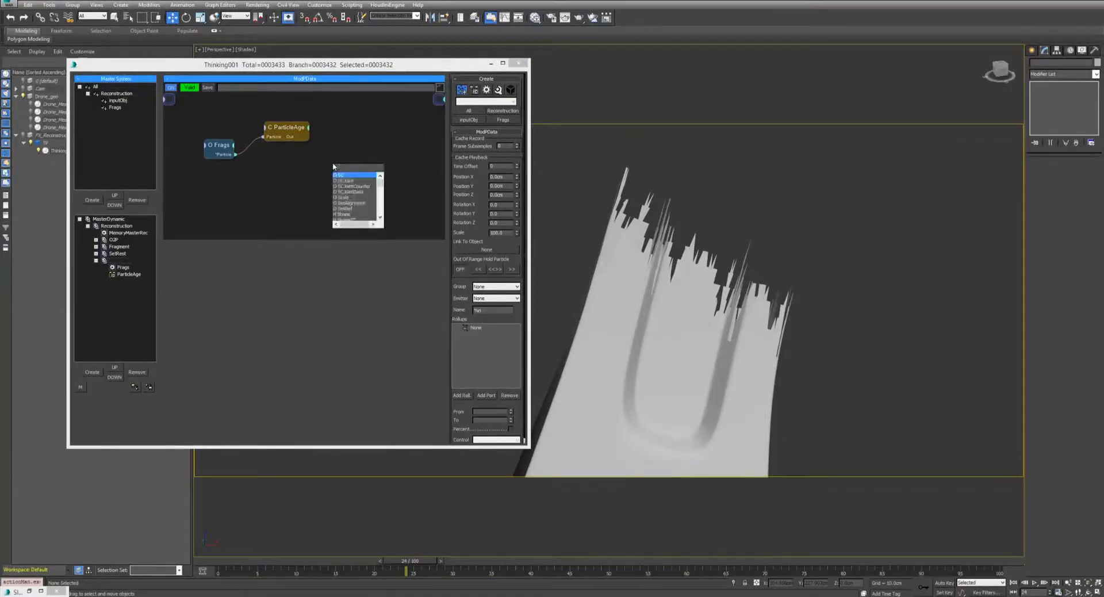
left_click(335, 173)
left_click_drag(345, 171, 231, 155)
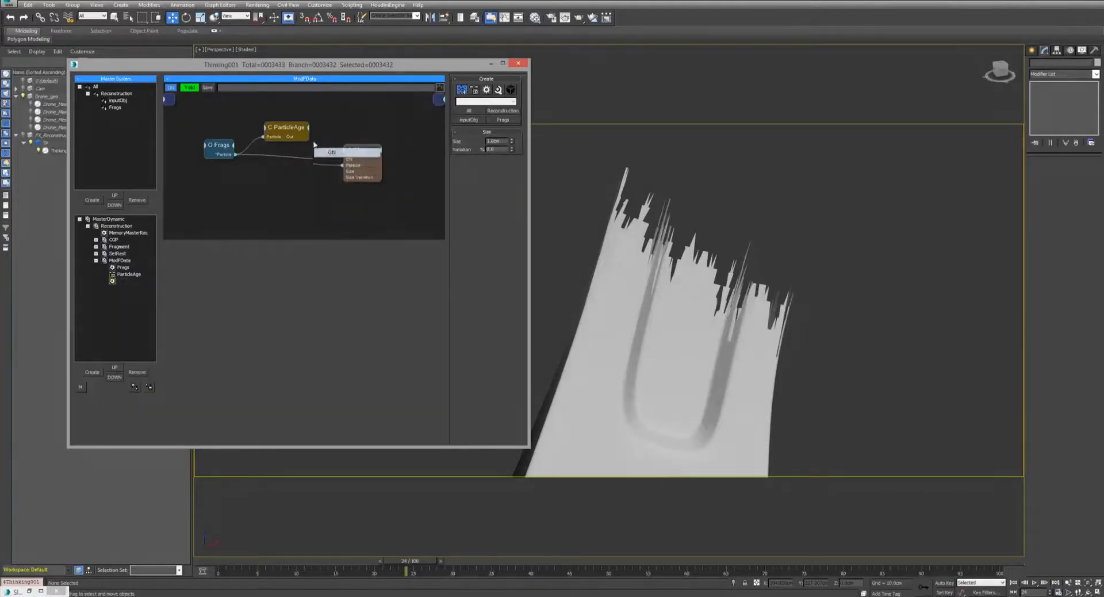
left_click_drag(308, 137, 337, 160)
left_click(351, 169)
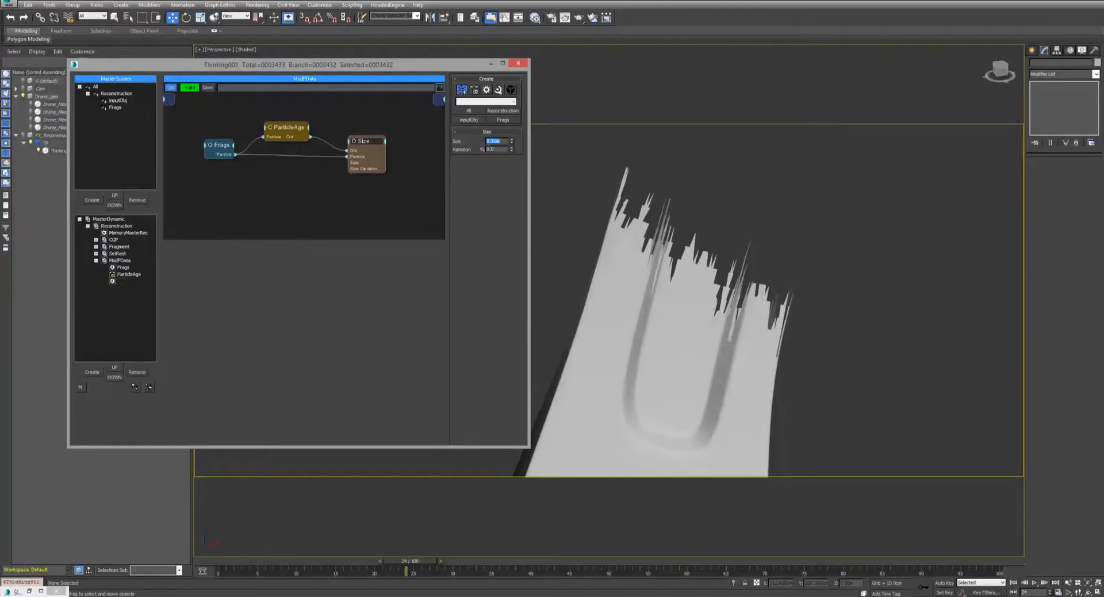
Play the simulation from the start and inspect the effect of the Size operator on the fragments.
left_click(812, 431)
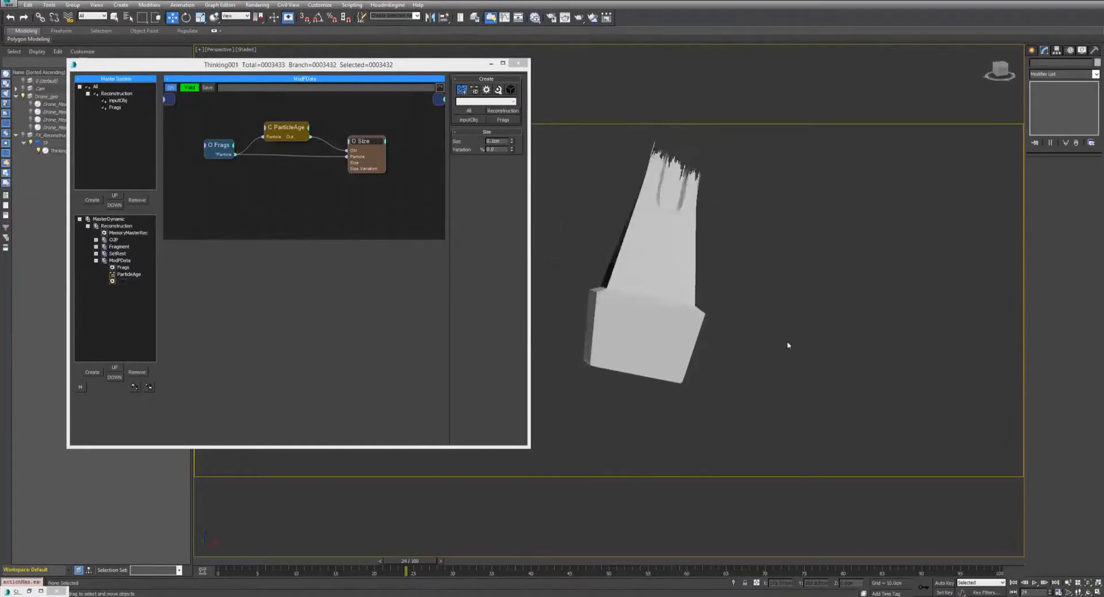
left_click(1013, 582)
left_click(1035, 583)
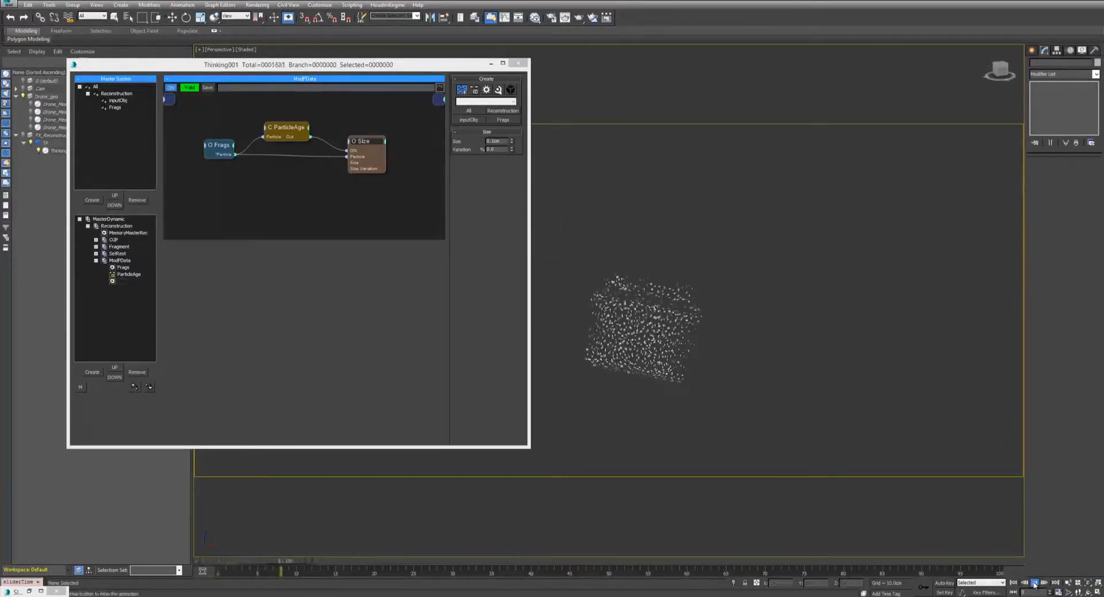
left_click(1035, 583)
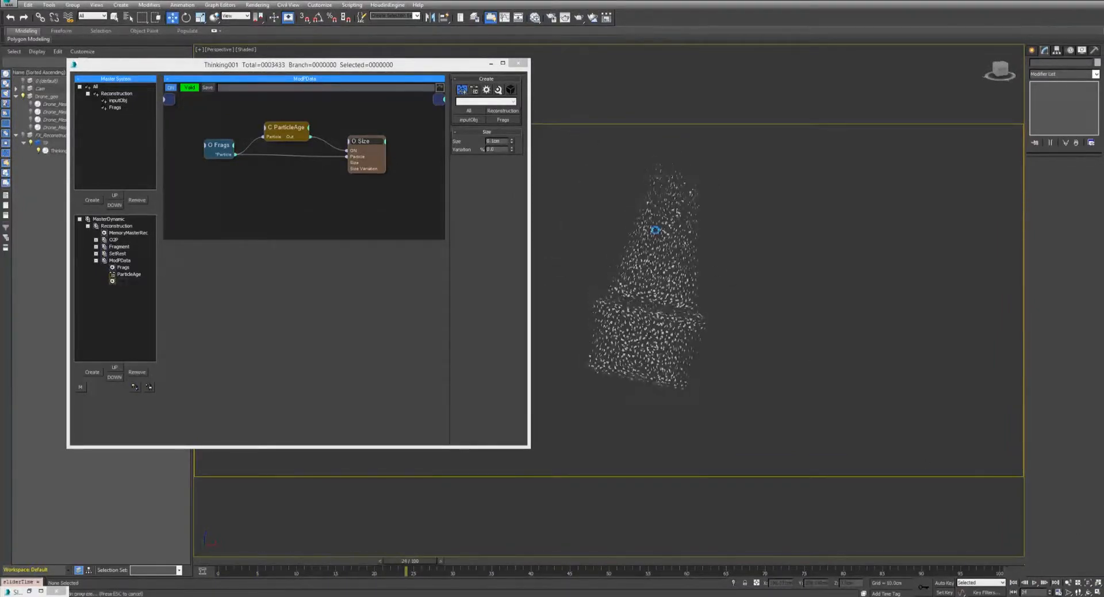
scroll(655, 230, "up", 3)
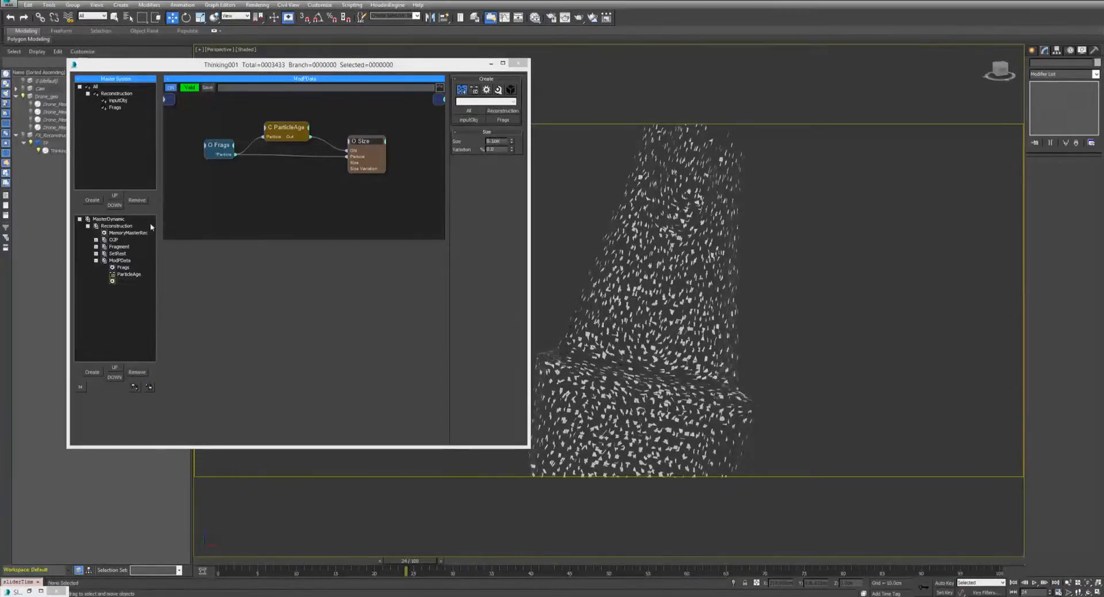
In SetRest, connect the Frags node's Particle output to the Memory node's Particle input.
left_click(117, 254)
left_click(345, 161)
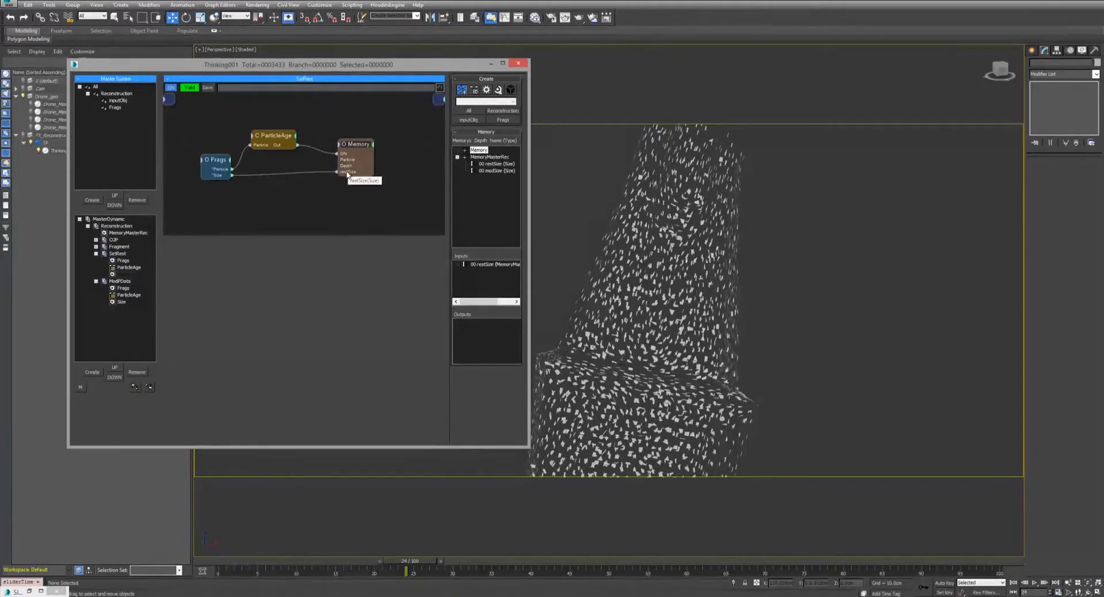
left_click_drag(338, 159, 222, 173)
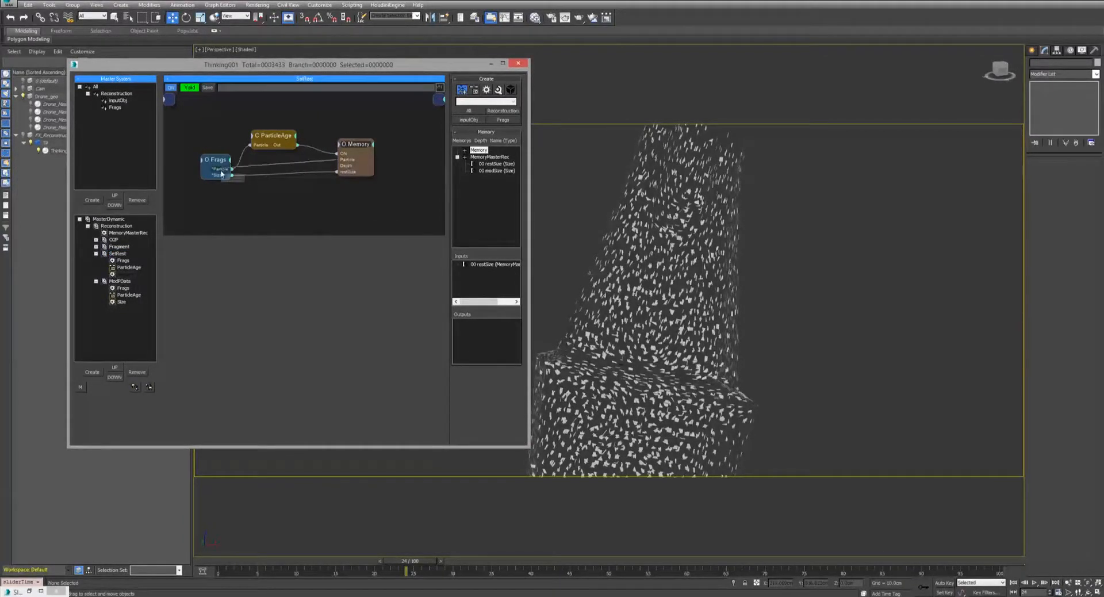
left_click_drag(353, 143, 353, 148)
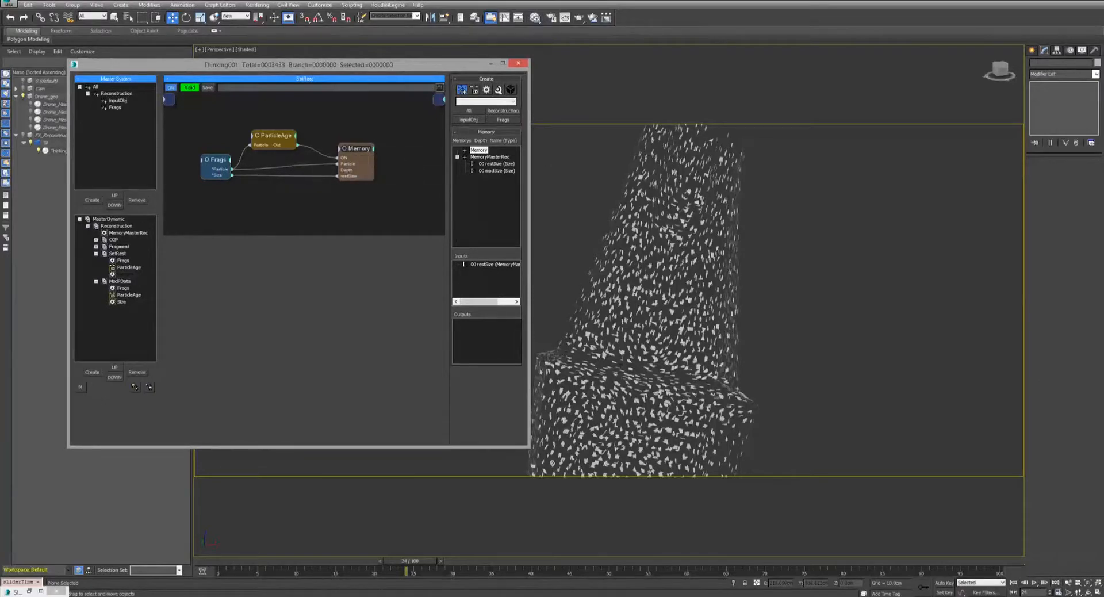
Replay the simulation with the updated SetRest wiring and review the Frags node's Size output.
left_click(1035, 583)
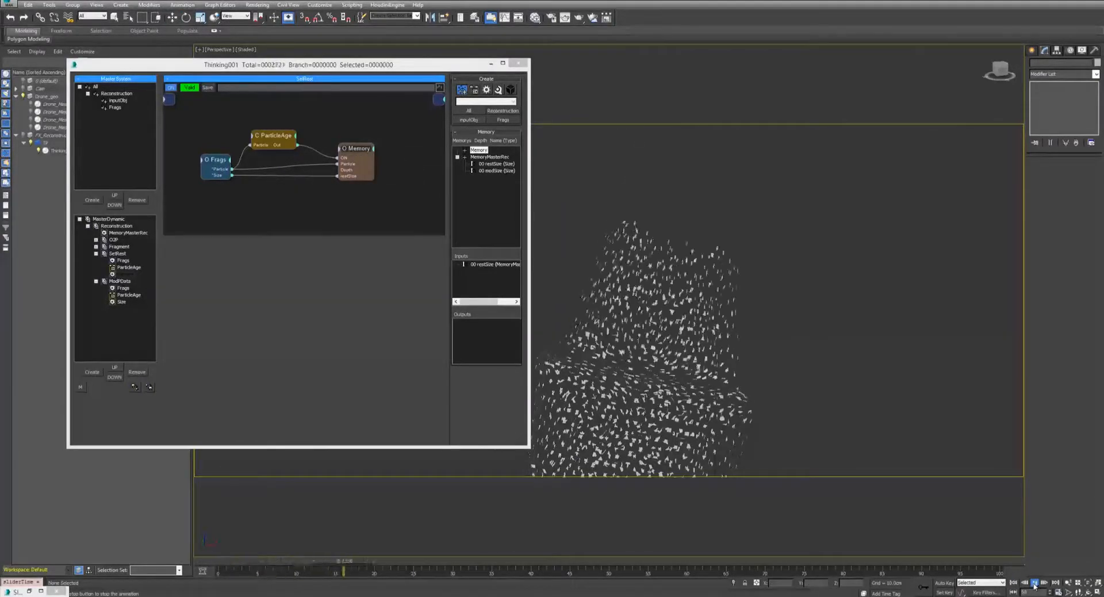
left_click(1035, 583)
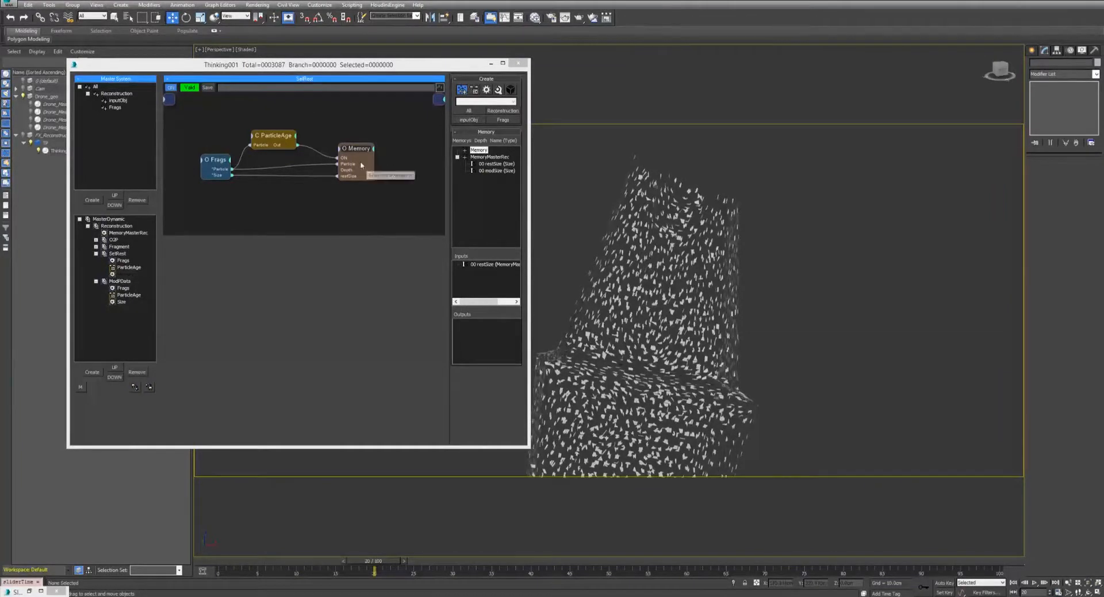
left_click(216, 175)
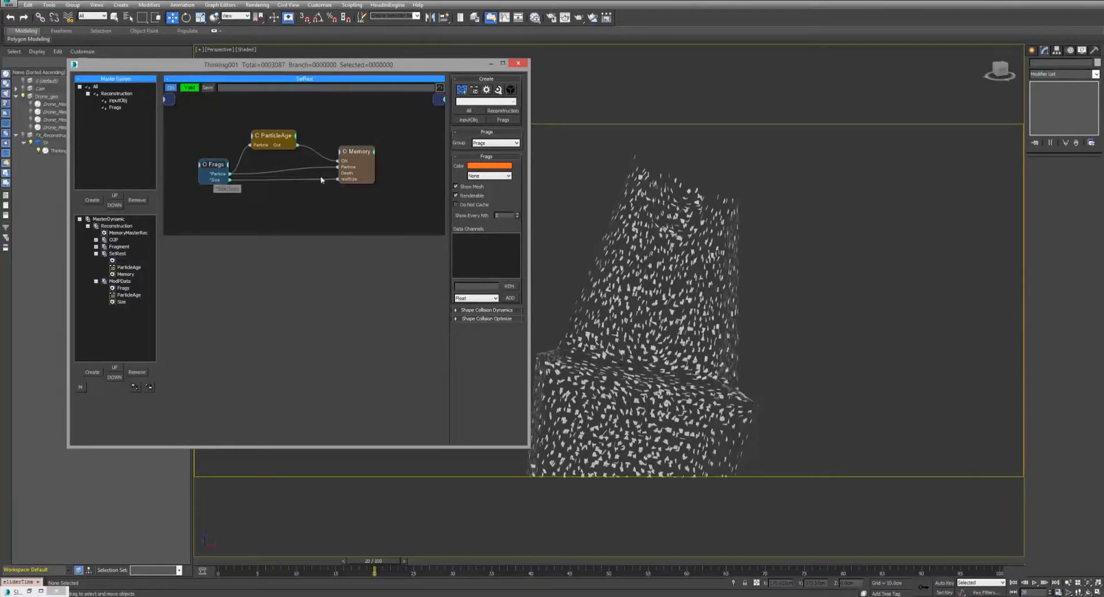
Show the ModPData set, collapse the set branches and examine the shrunken fragments up close.
left_click(119, 281)
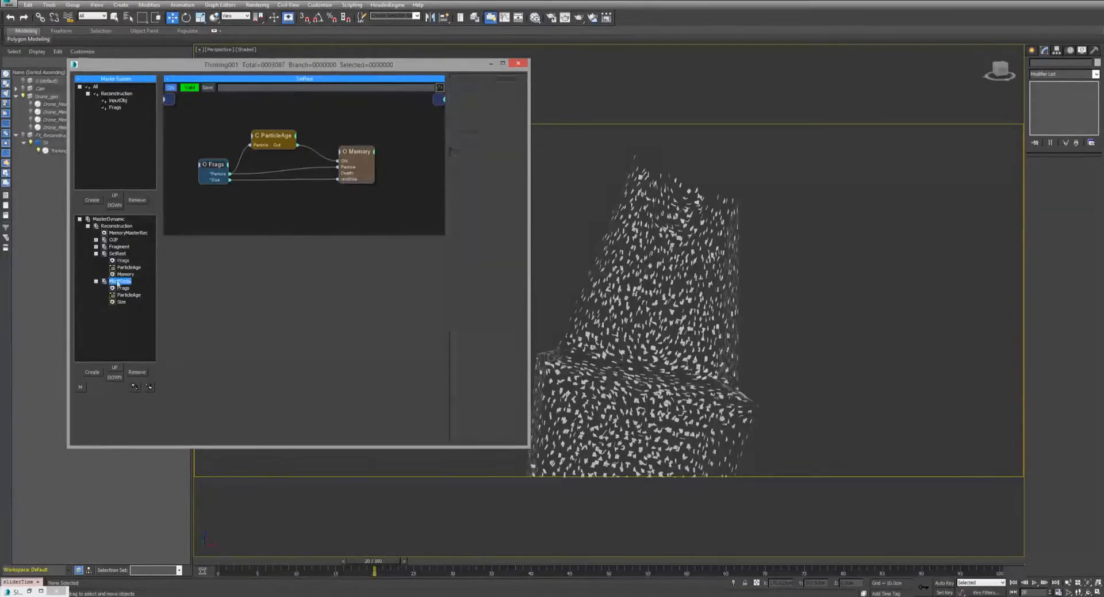
left_click(96, 254)
left_click(96, 260)
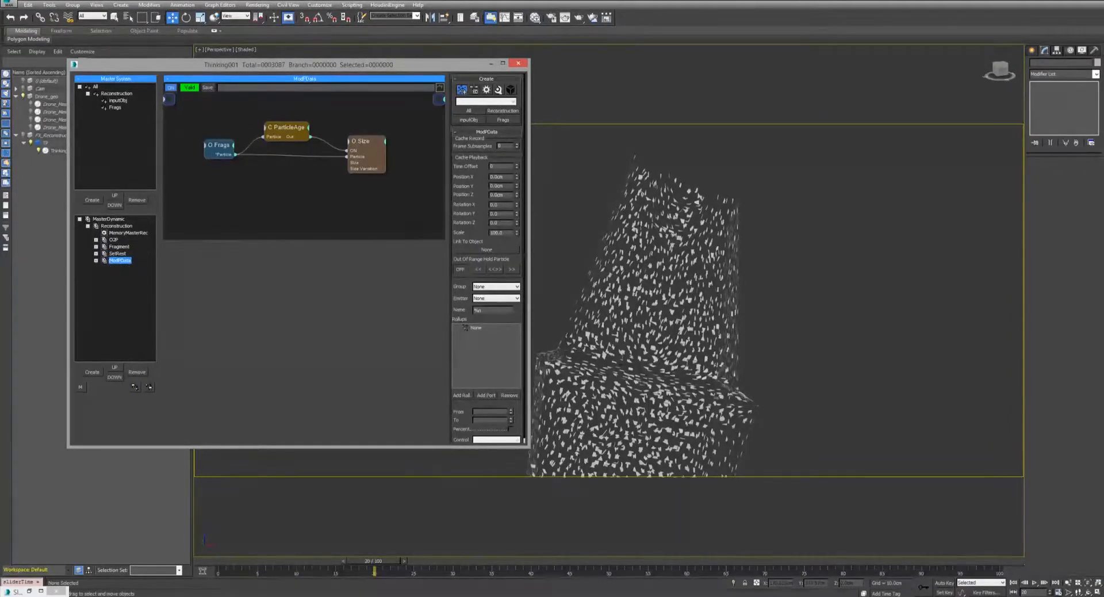
left_click(654, 223)
scroll(653, 223, "up", 5)
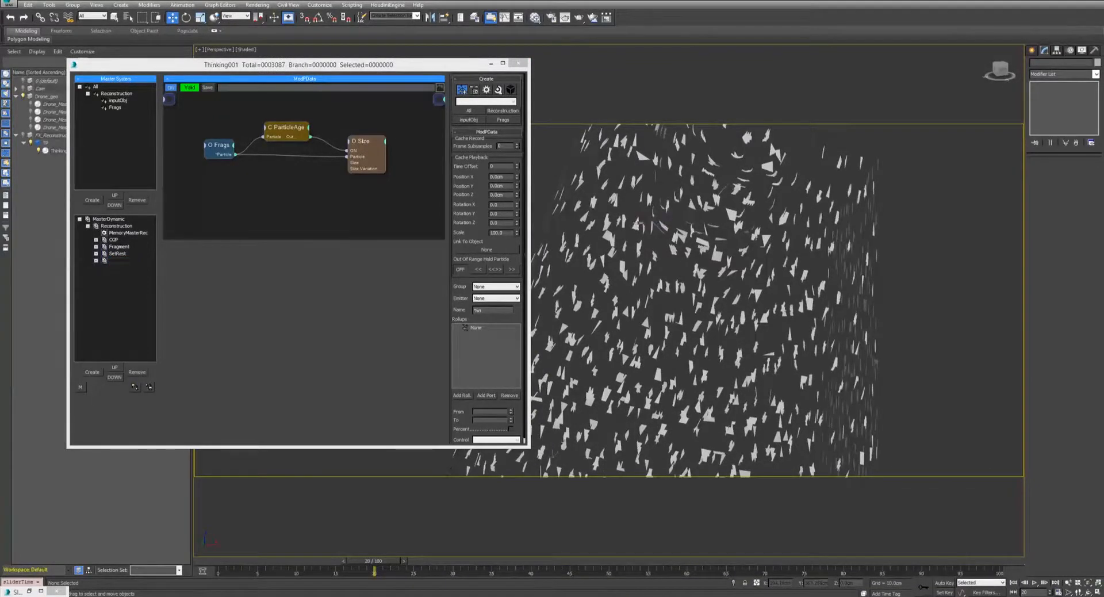
scroll(640, 227, "down", 5)
scroll(650, 239, "up", 2)
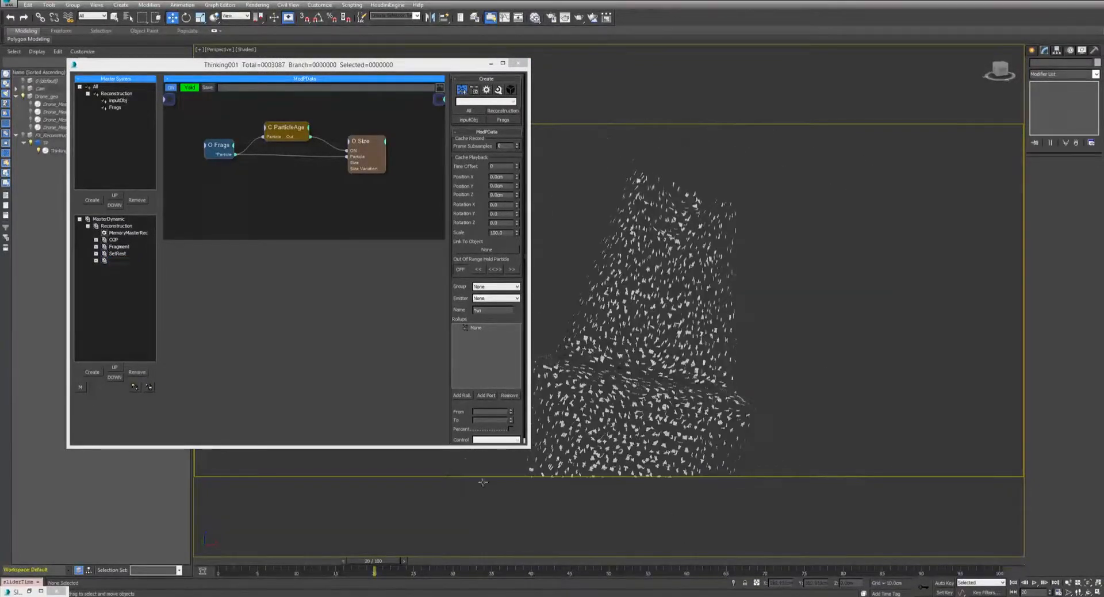
Create another dynamic set under Reconstruction and name it setMod.
left_click(115, 225)
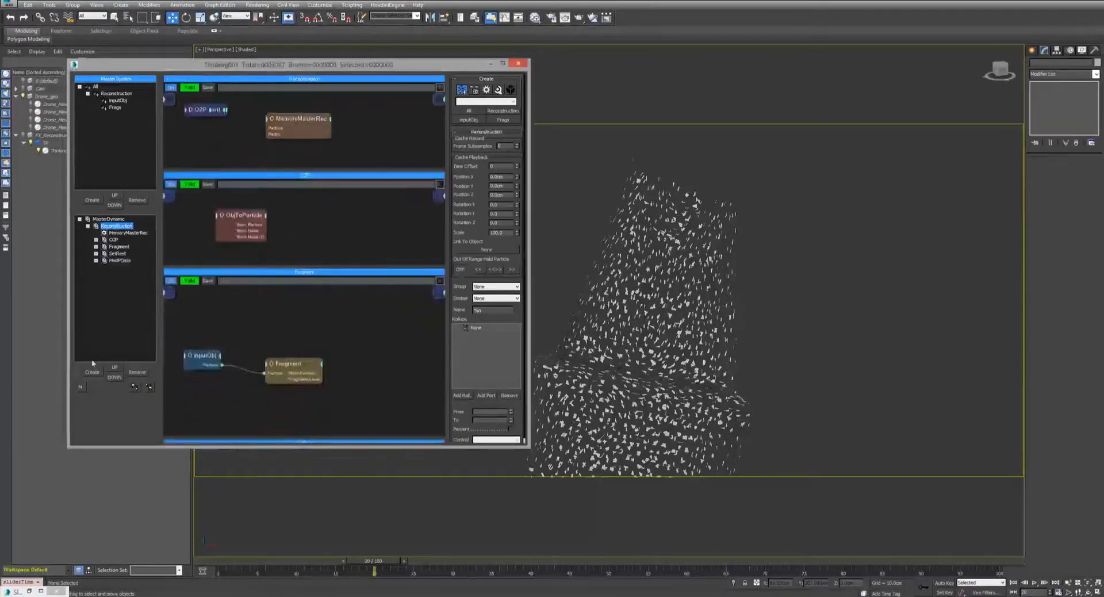
left_click(115, 267)
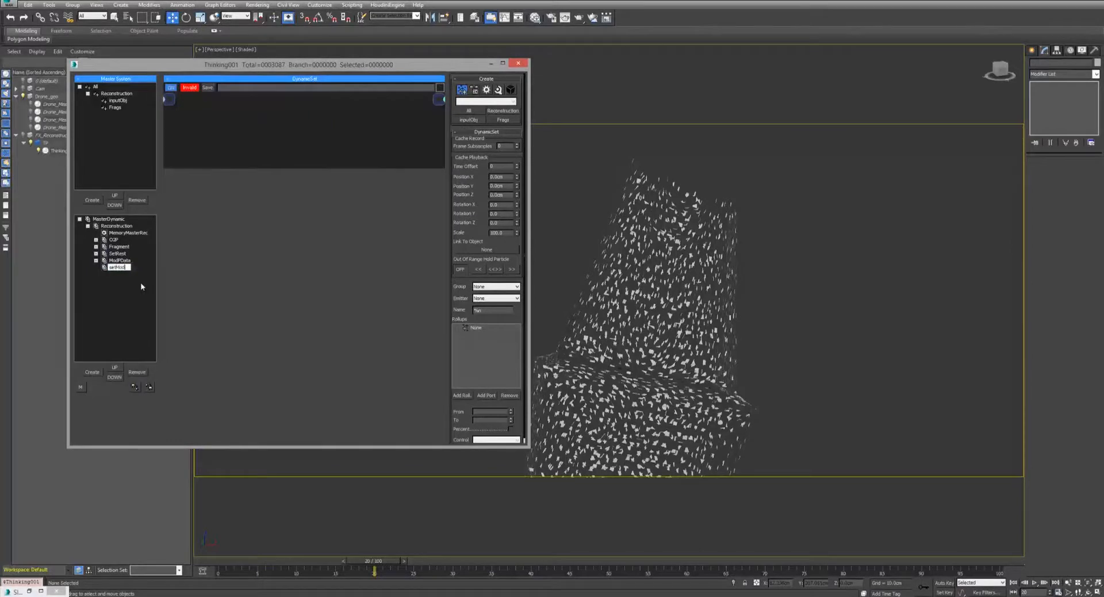
key("Return")
Copy the Frags, ParticleAge and Memory nodes from SetRest into setMod and enlarge its node area to fit them.
left_click(117, 253)
left_click_drag(183, 118, 403, 199)
right_click(375, 119)
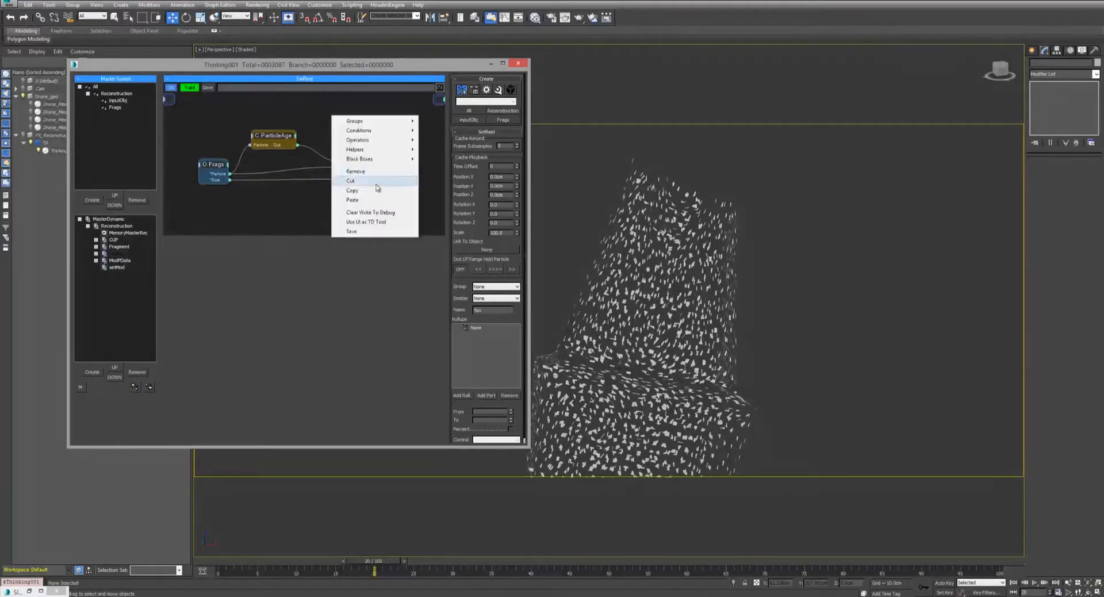
left_click(377, 189)
left_click(116, 267)
right_click(207, 122)
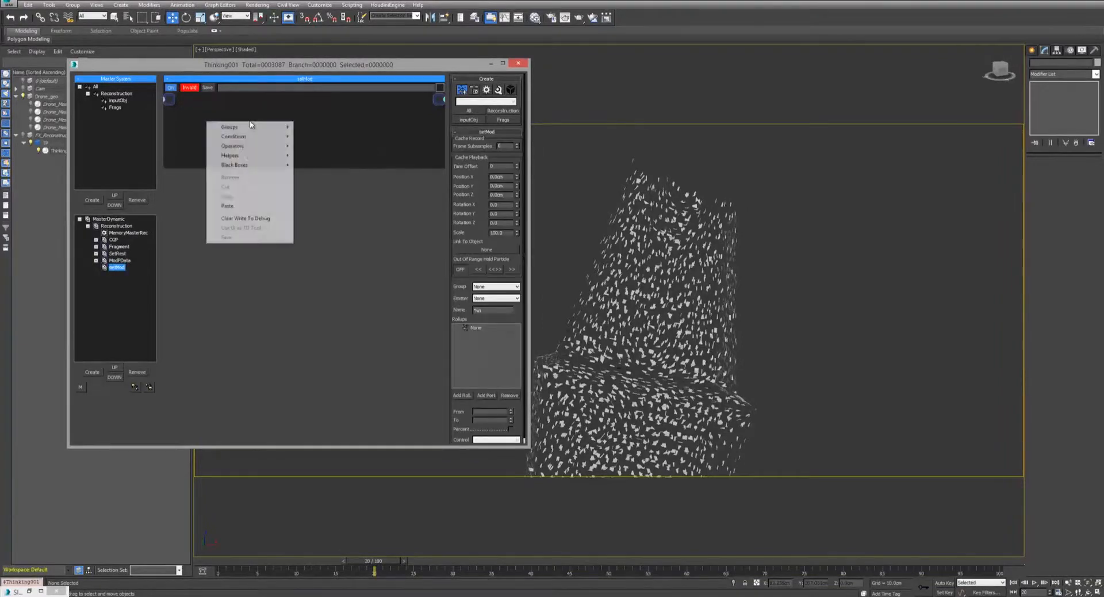
left_click(241, 205)
left_click_drag(355, 169, 352, 218)
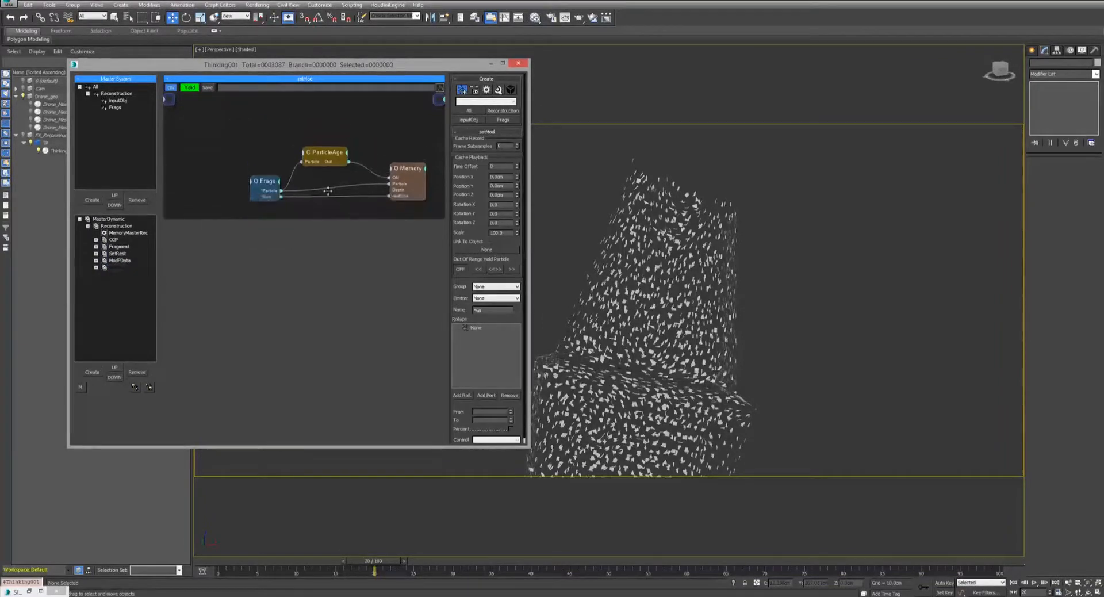
middle_click_drag(327, 191, 282, 166)
Replace restSize with modSize as the setMod Memory node's input, connect the Frags Size output to it, and replay the simulation.
left_click(363, 148)
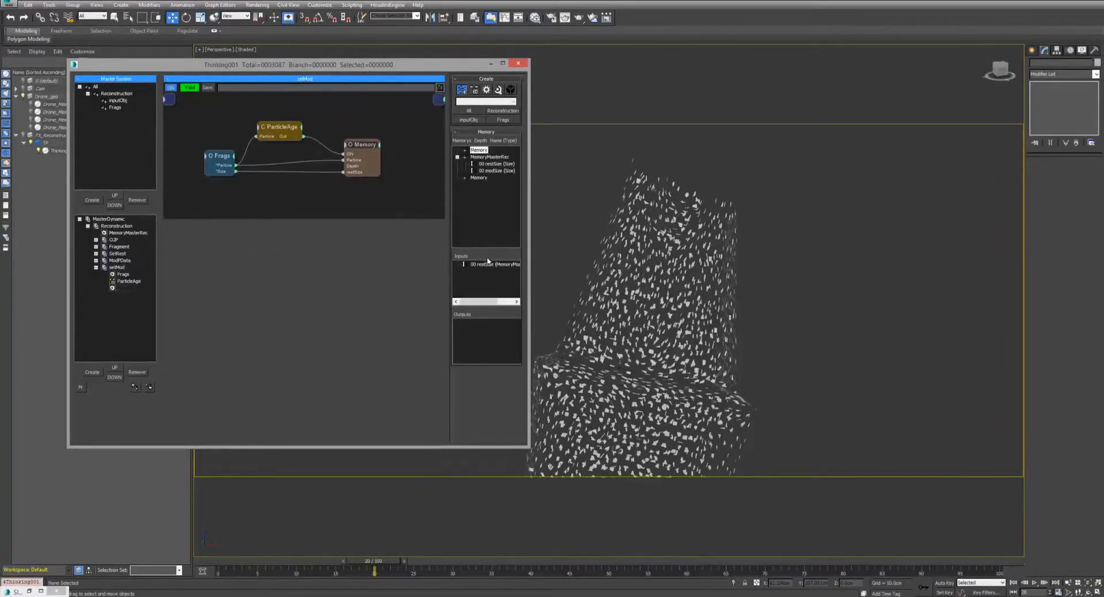
right_click(488, 264)
left_click(490, 270)
left_click_drag(500, 171, 489, 269)
left_click_drag(236, 171, 355, 147)
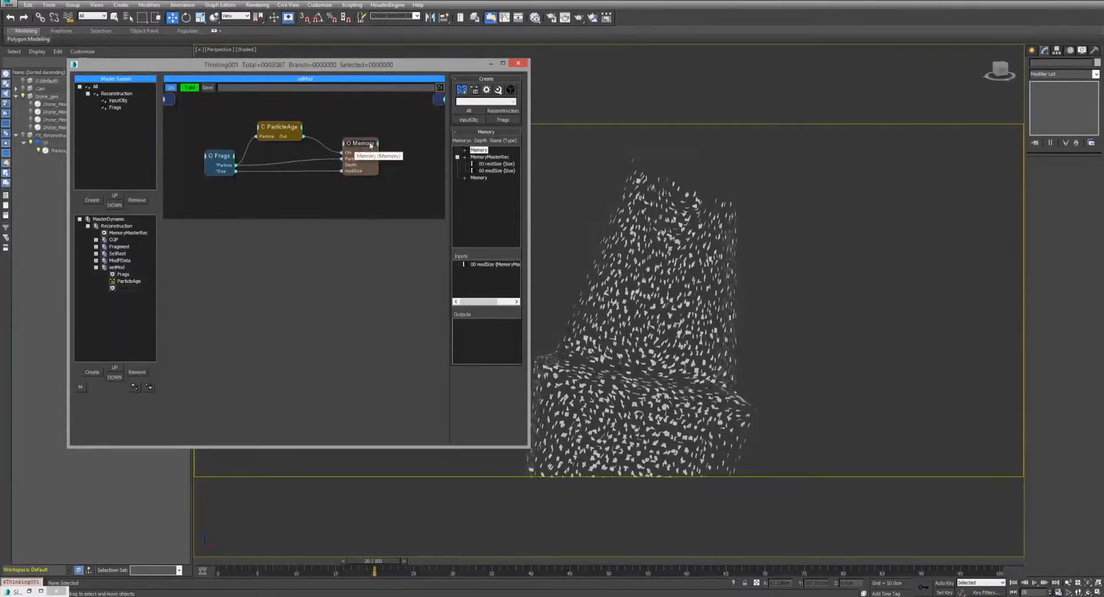
left_click(1033, 583)
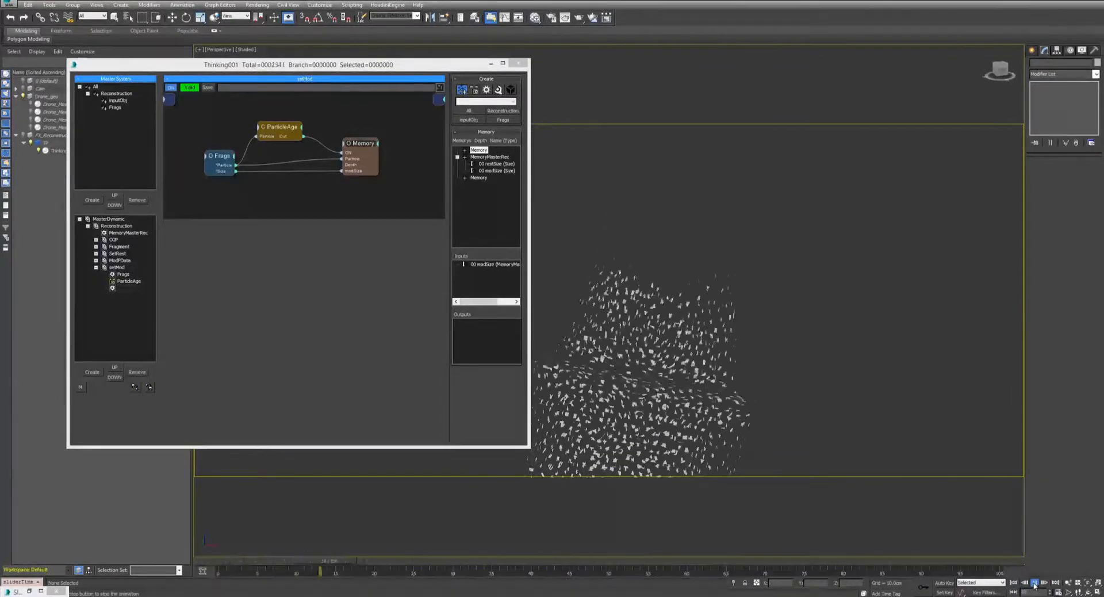
left_click(1034, 585)
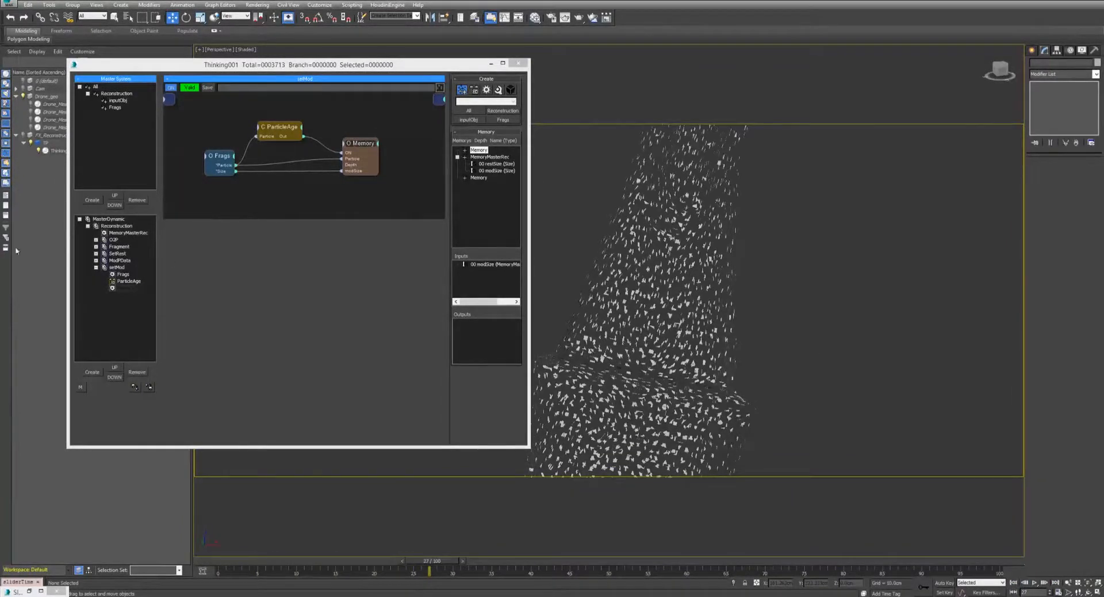
Raise the ParticleAge node in the SetRest set and show the ModPData set.
left_click(118, 253)
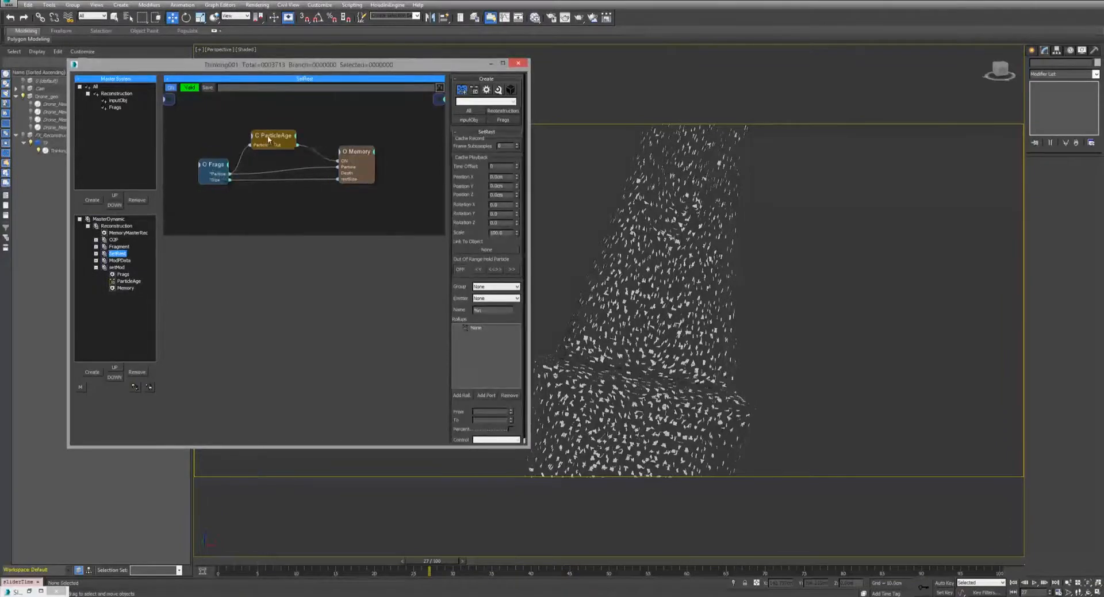
left_click_drag(269, 139, 267, 128)
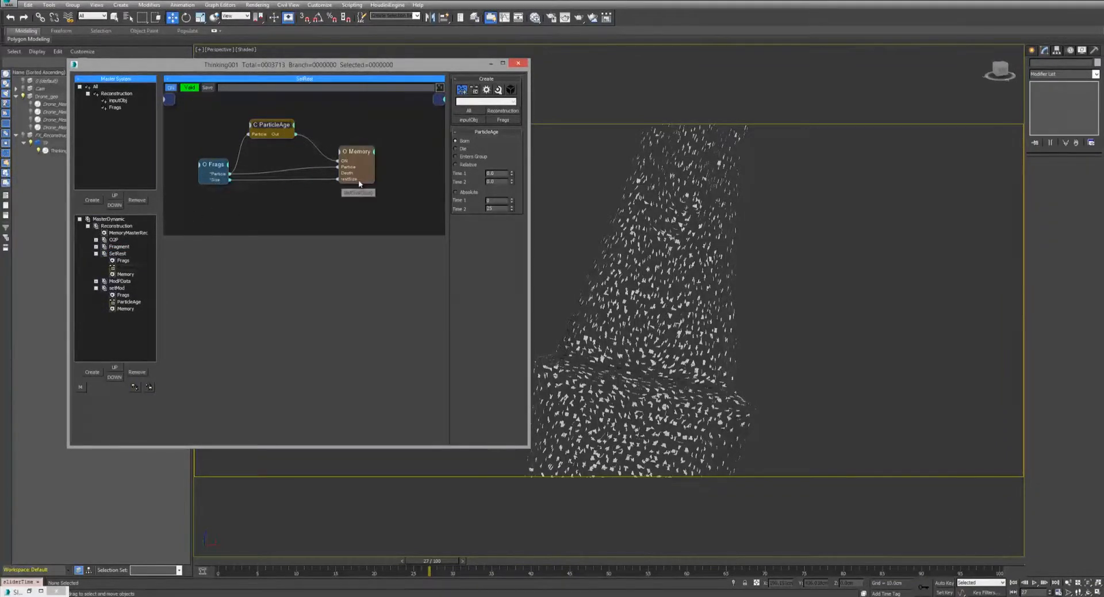
left_click(118, 281)
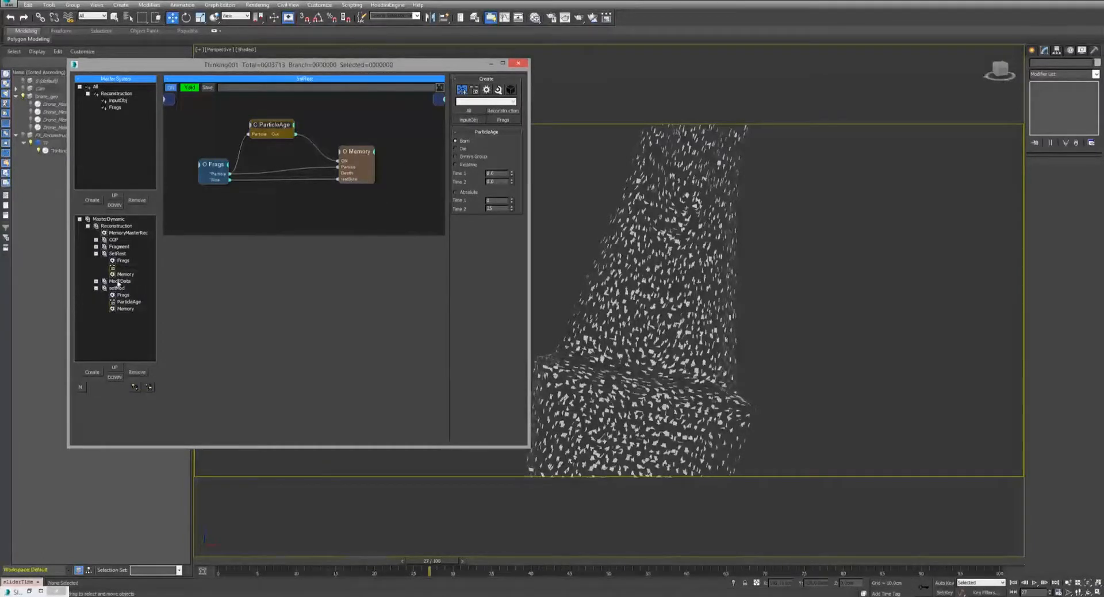
Set the Size node in ModPData to 0.0 cm and replay the simulation from the start.
left_click(369, 145)
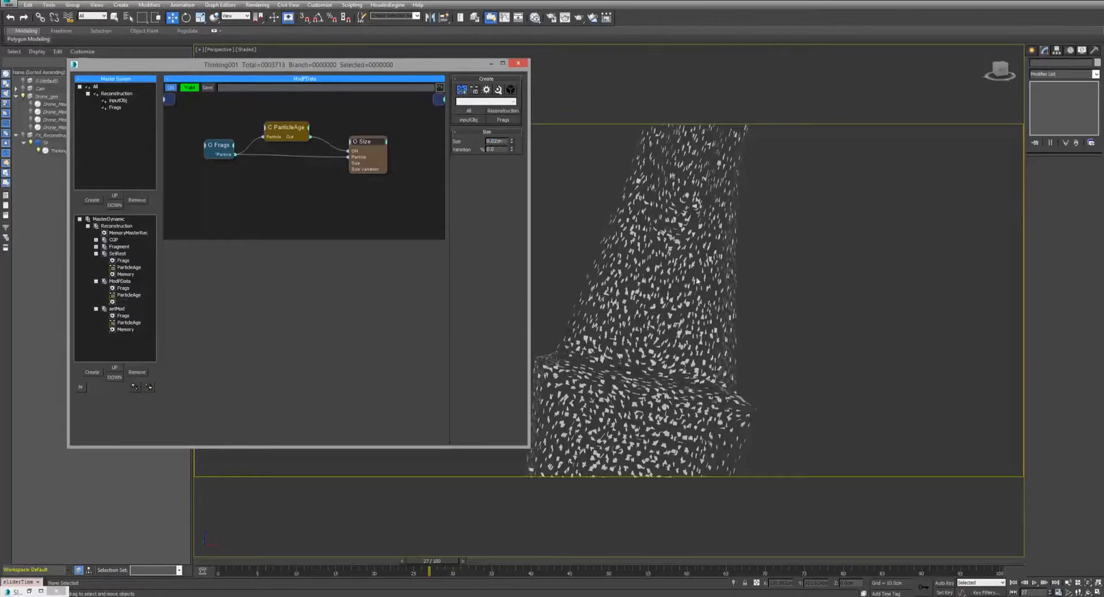
left_click(1013, 582)
left_click(1034, 582)
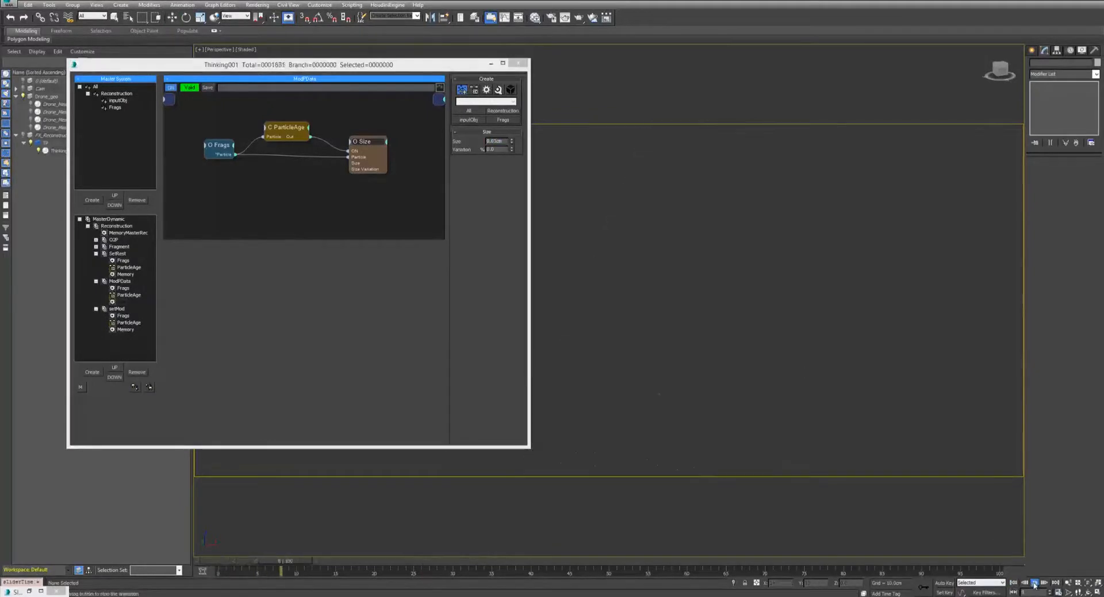
left_click(1034, 583)
left_click_drag(504, 142, 450, 142)
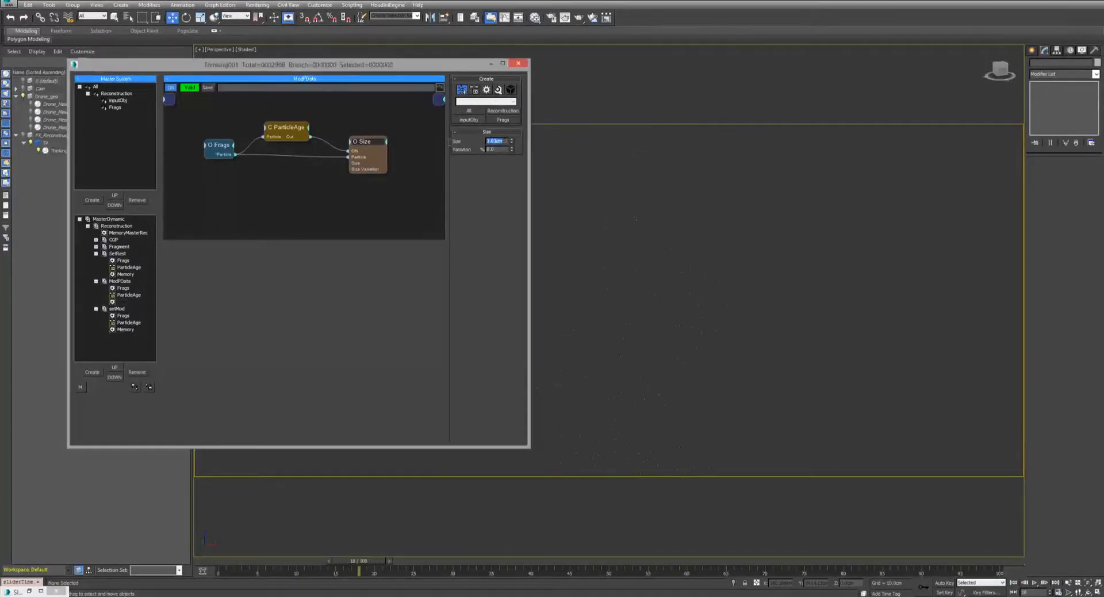
left_click(1014, 582)
left_click(1034, 582)
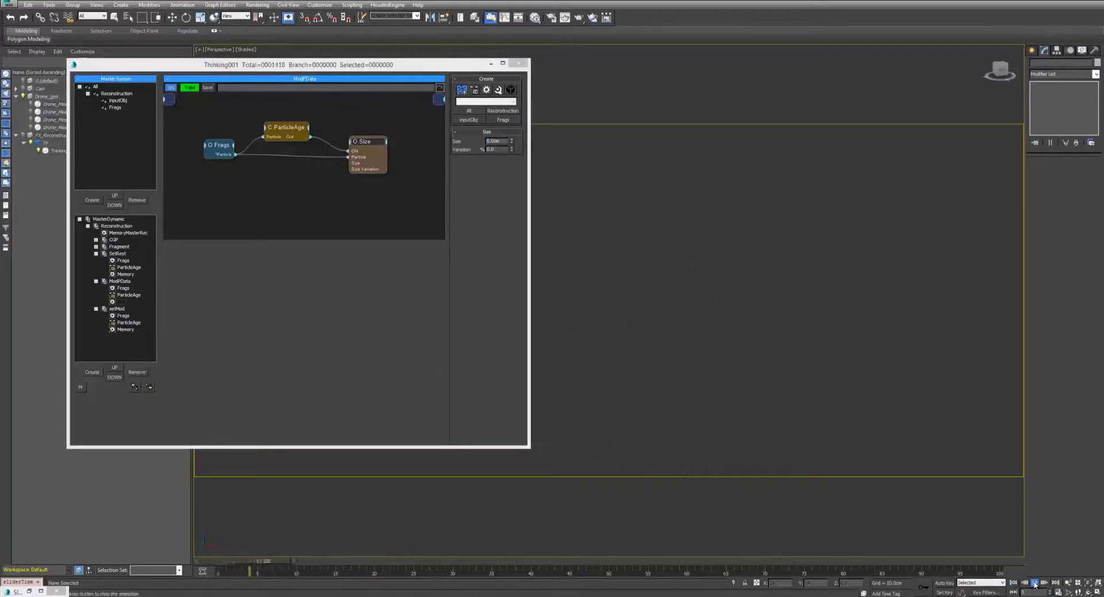
left_click(1035, 583)
Display the Frags group's particles as Ticks and replay the simulation.
left_click(112, 108)
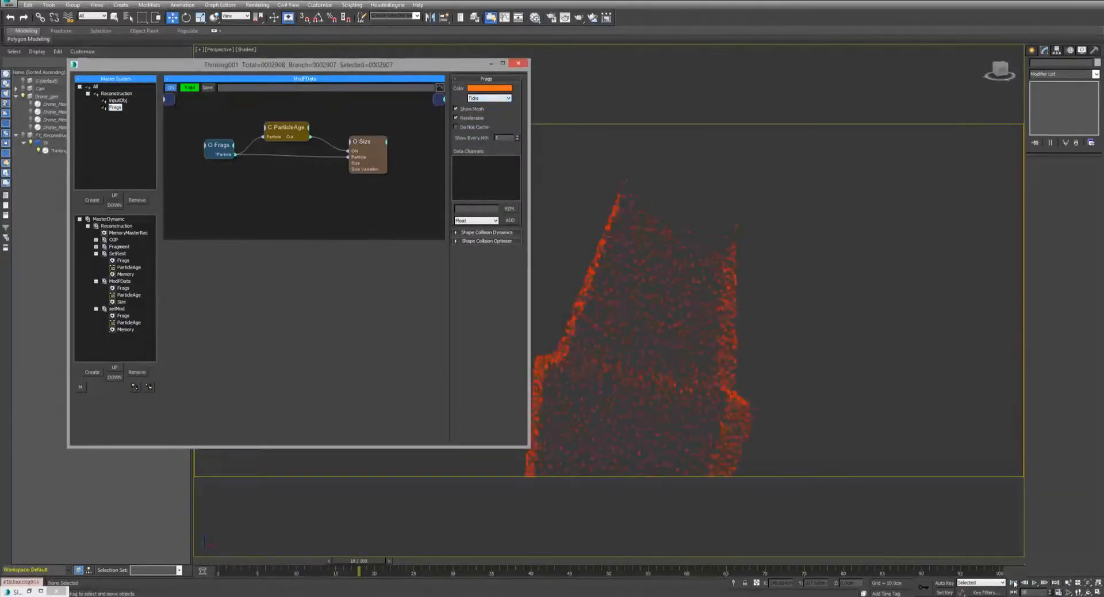
left_click(1014, 583)
left_click(1034, 583)
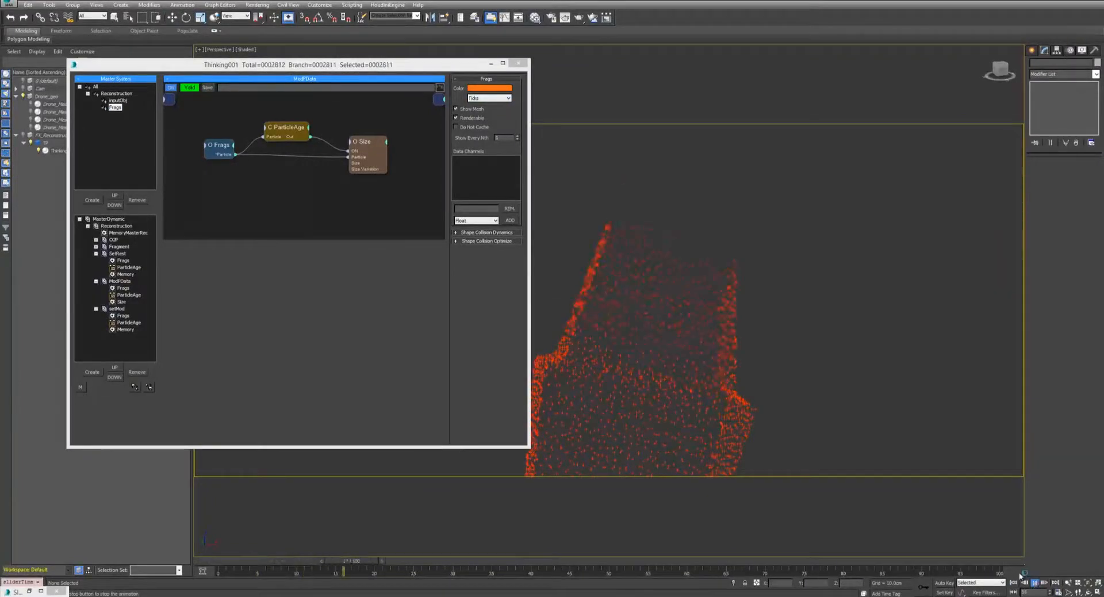
left_click(1034, 583)
Review the SetRest, ModPData and setMod networks, including the setMod Memory inputs, and collapse the set branches.
left_click(118, 253)
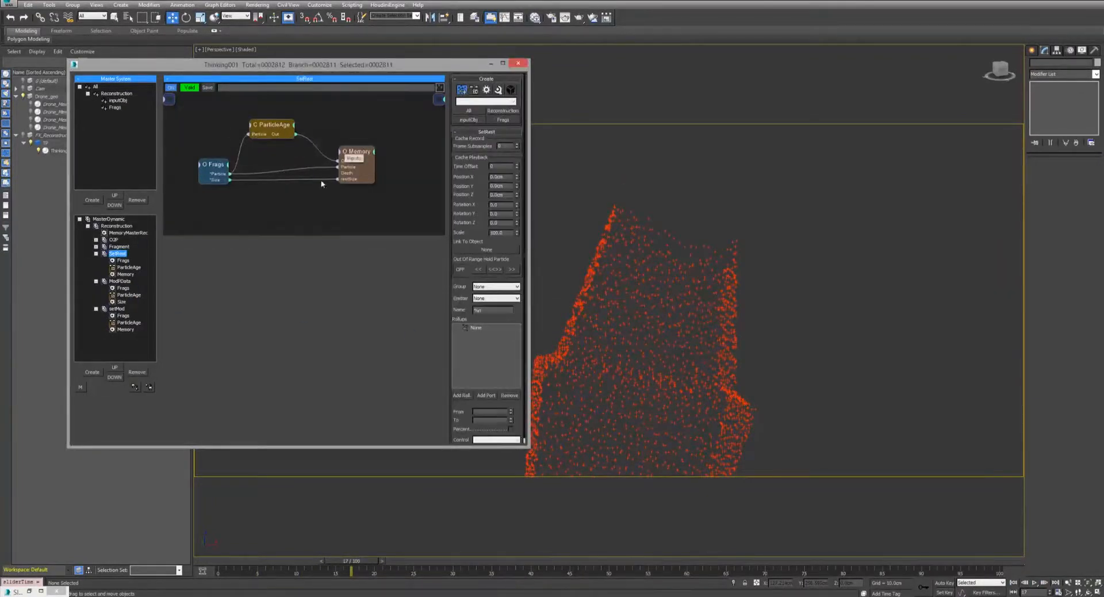
left_click(119, 281)
left_click(368, 136)
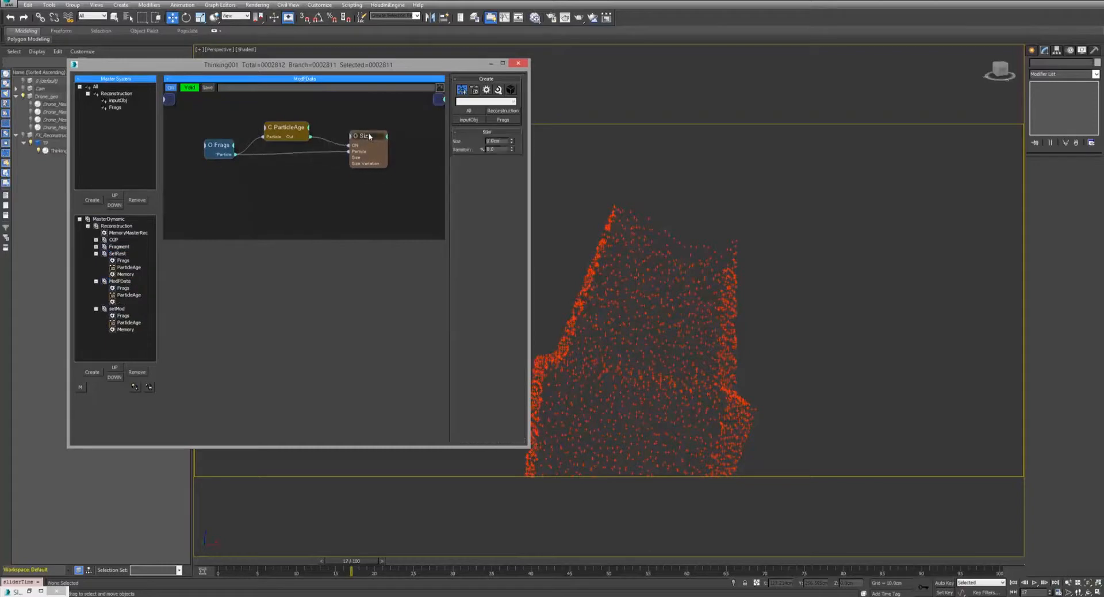
left_click(118, 311)
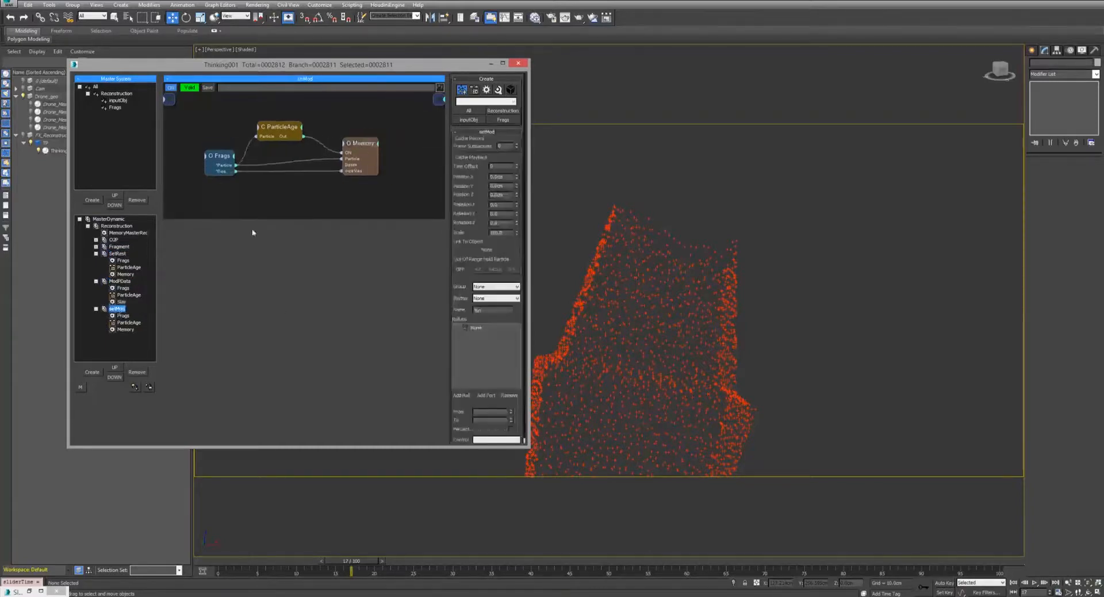
left_click(359, 146)
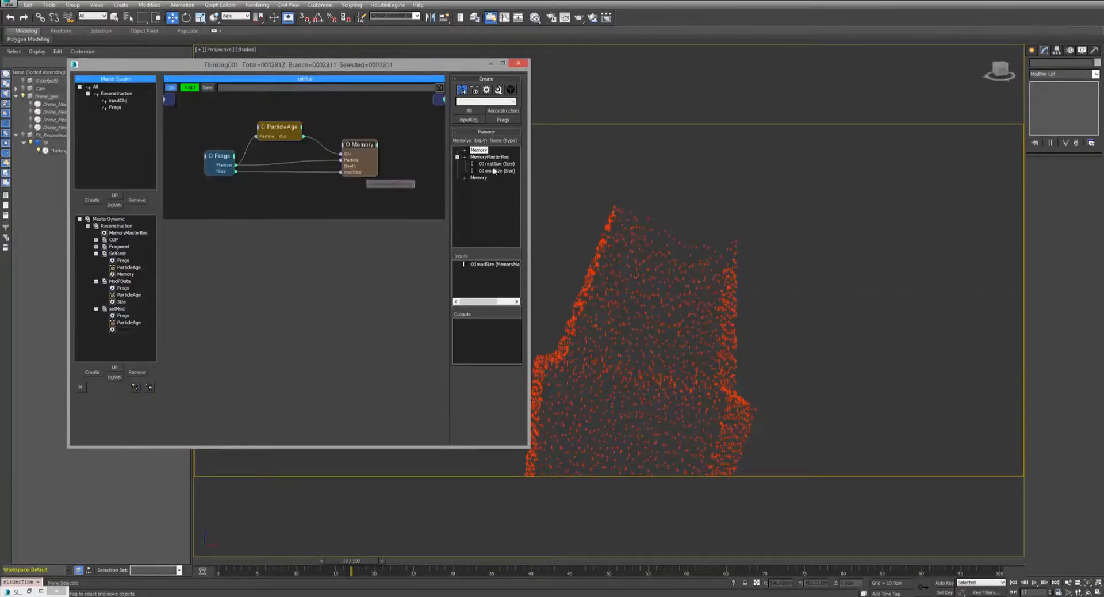
left_click(96, 309)
left_click(96, 281)
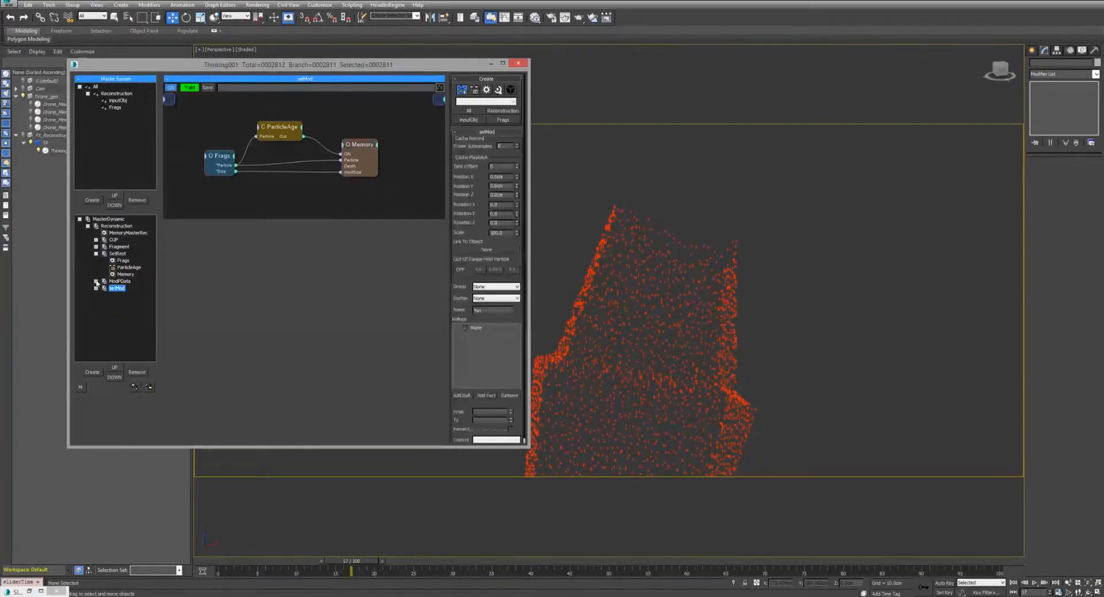
left_click(96, 254)
Create another dynamic set under Reconstruction, show its empty node area and widen the thinkingParticles window.
left_click(117, 225)
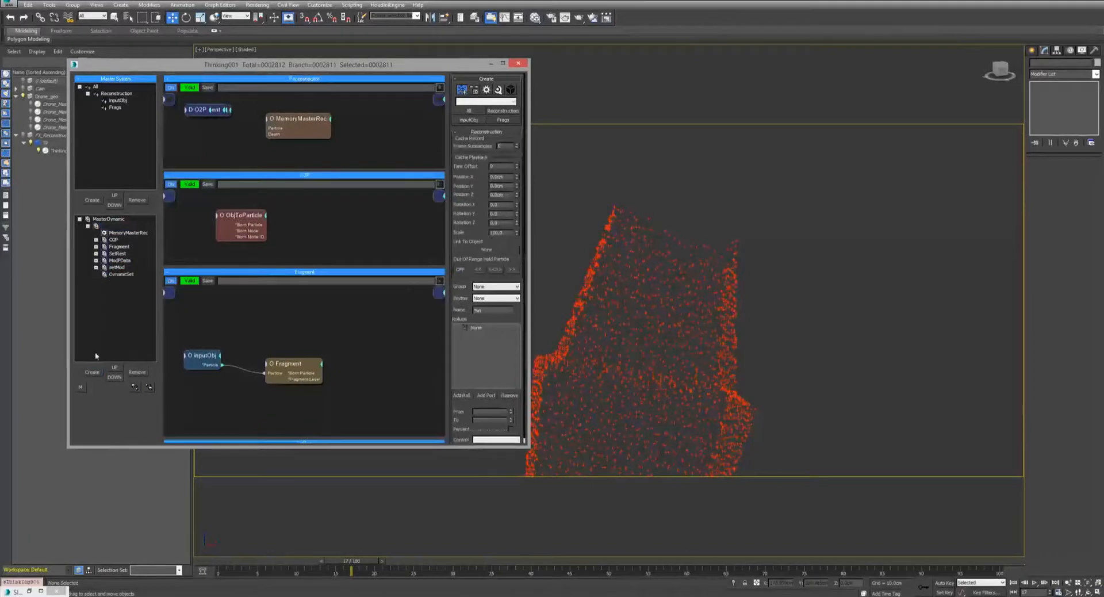
left_click(120, 274)
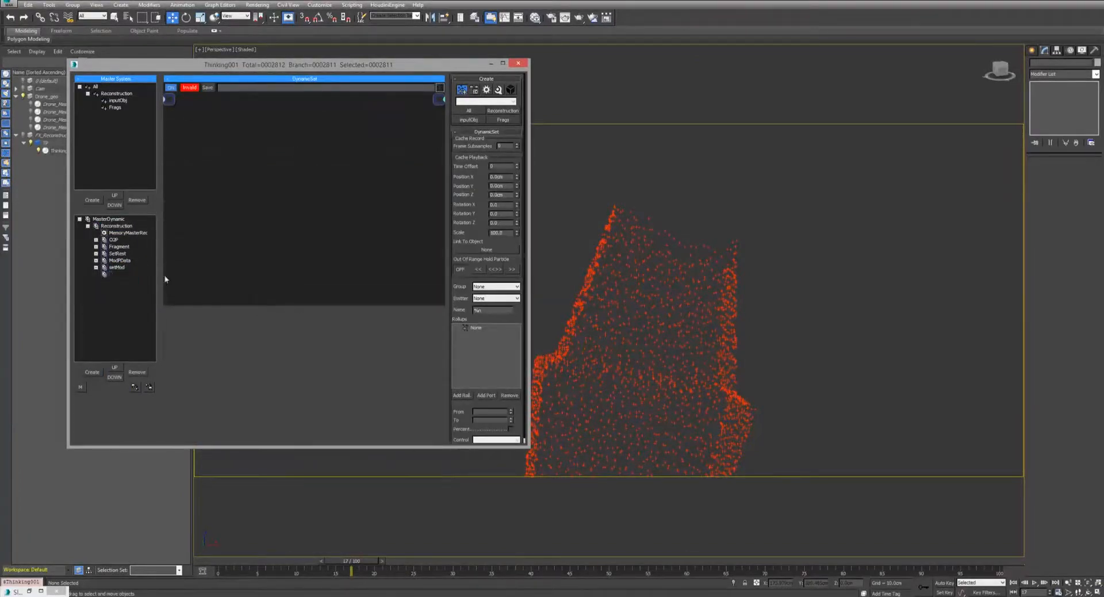
left_click_drag(531, 180, 547, 182)
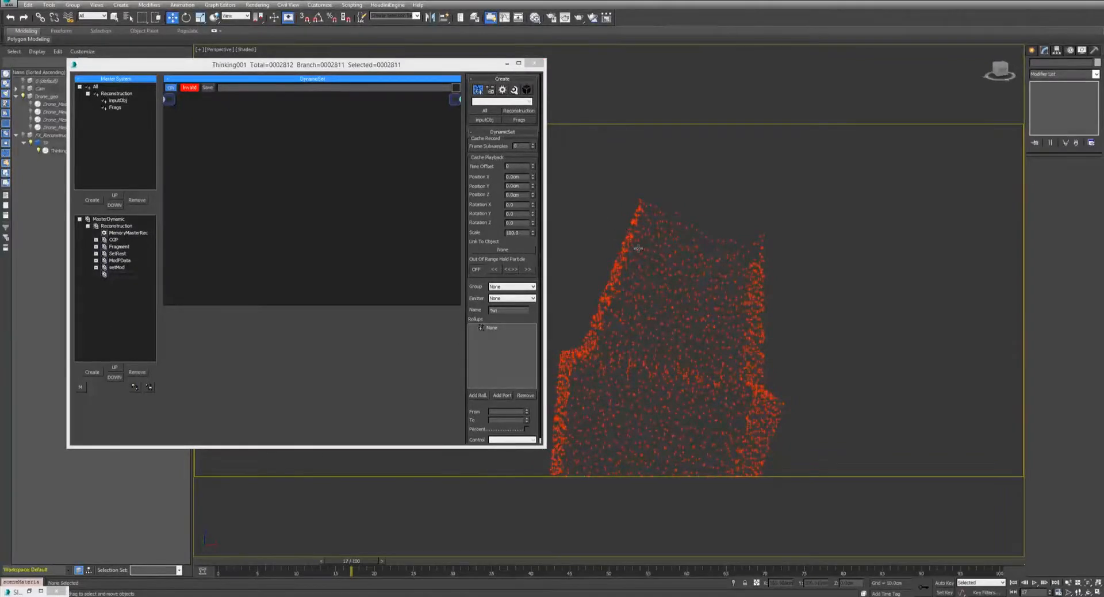
Switch to the RECONSTRUCTION_CLAY.avi reference video, watch the reconstruction effect, pause it and minimize the player.
left_click(253, 596)
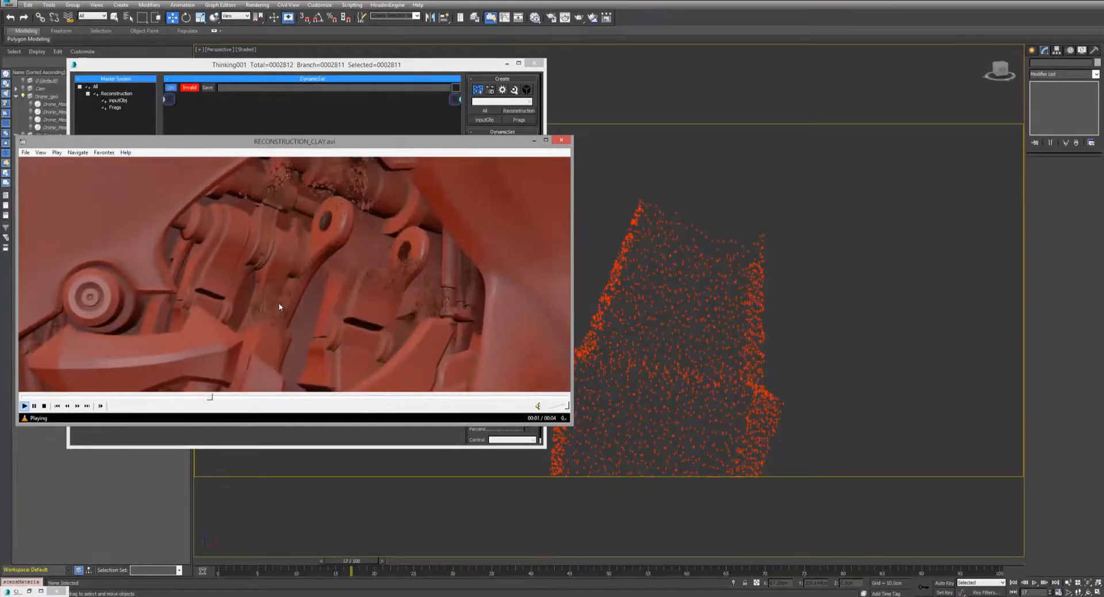
left_click(449, 188)
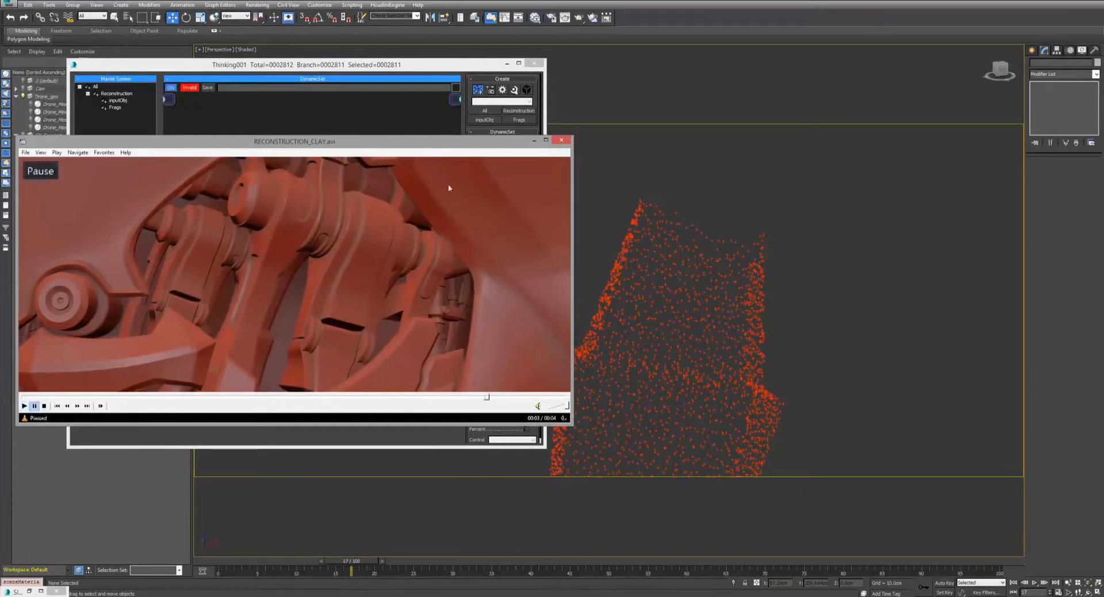
left_click(533, 139)
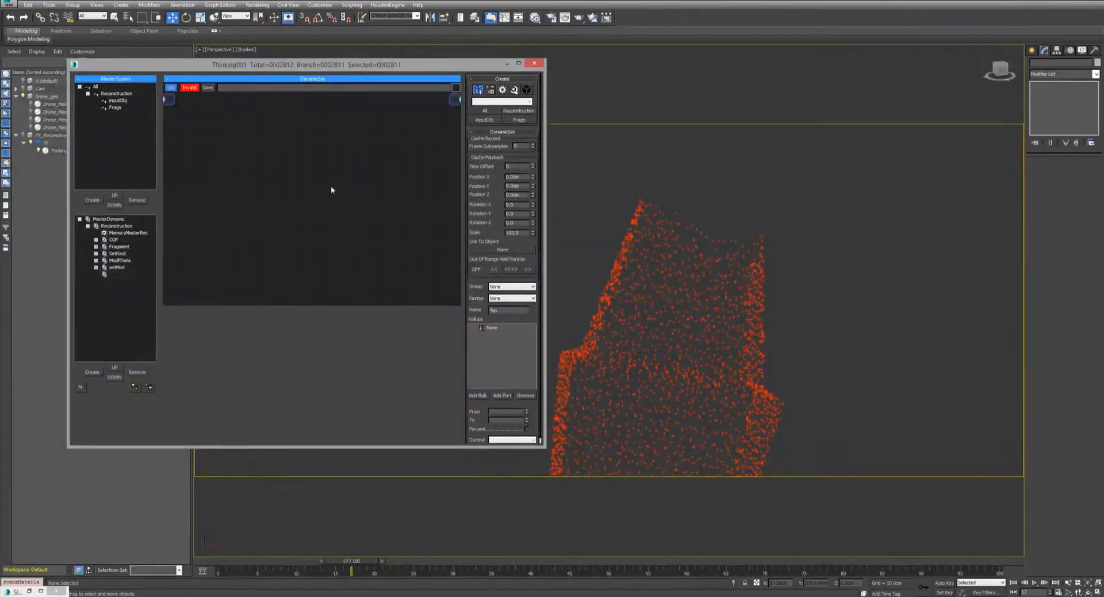
Add a Frags group node to the new dynamic set and place it near the start of the node area.
right_click(151, 128)
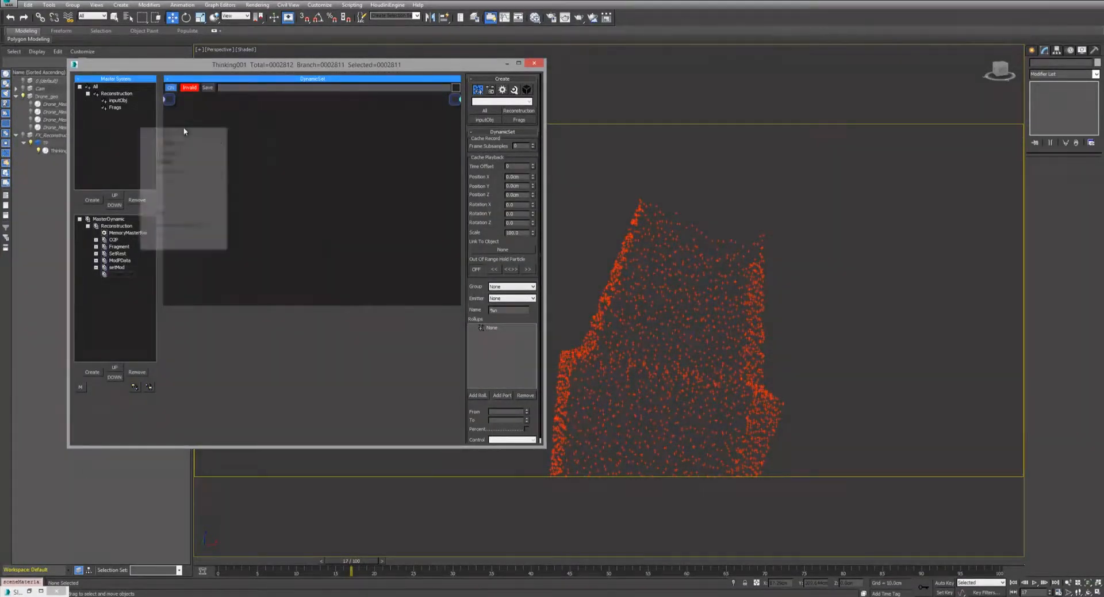
mouse_move(185, 135)
left_click(115, 162)
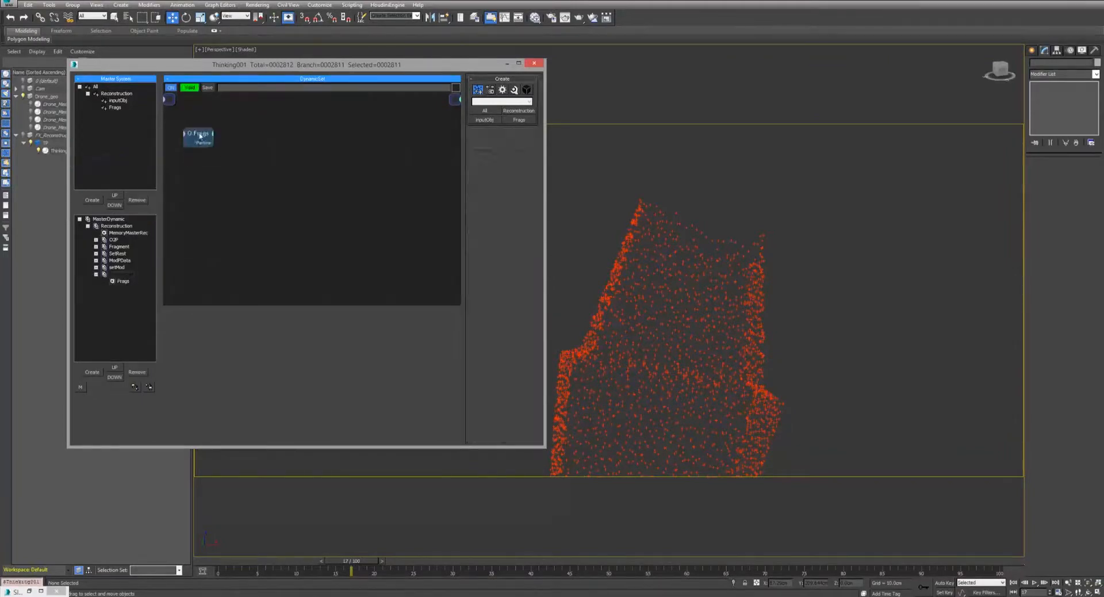
left_click_drag(198, 137, 202, 179)
Add an EggTimer node beside Frags, check its available inputs and connect the Frags Particle output to its Particle input.
right_click(278, 171)
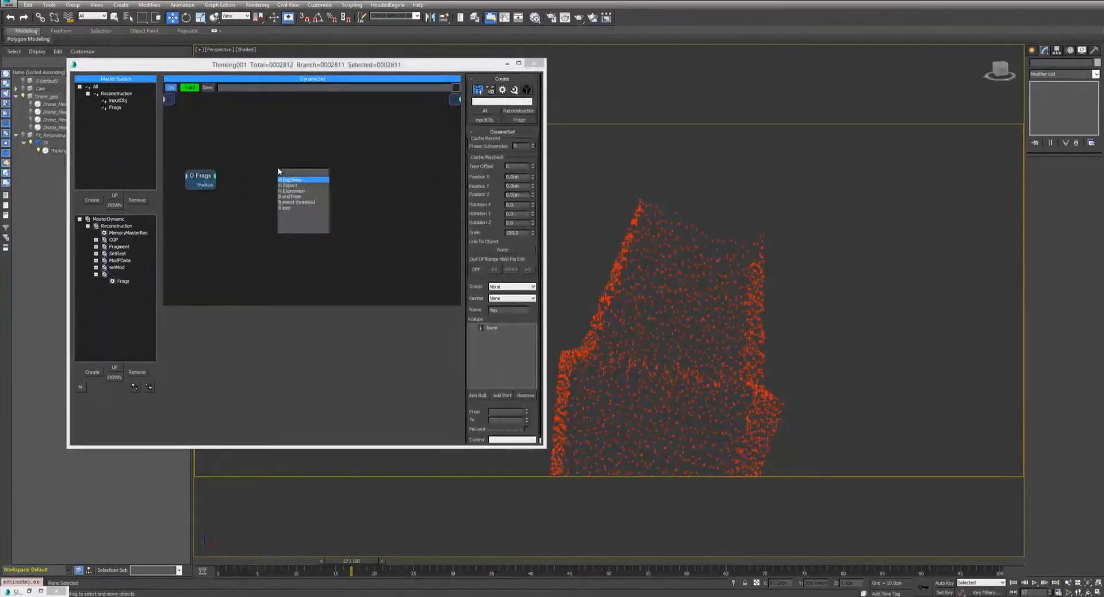
left_click(289, 180)
mouse_move(309, 168)
left_mouse_down()
mouse_move(269, 167)
mouse_move(291, 167)
left_mouse_up()
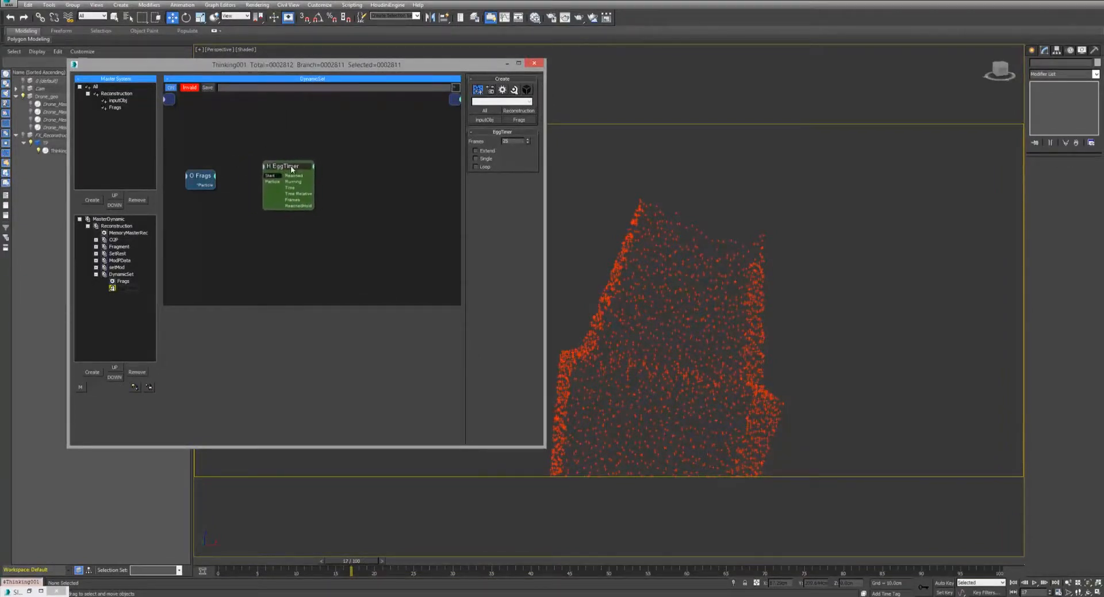
right_click(268, 176)
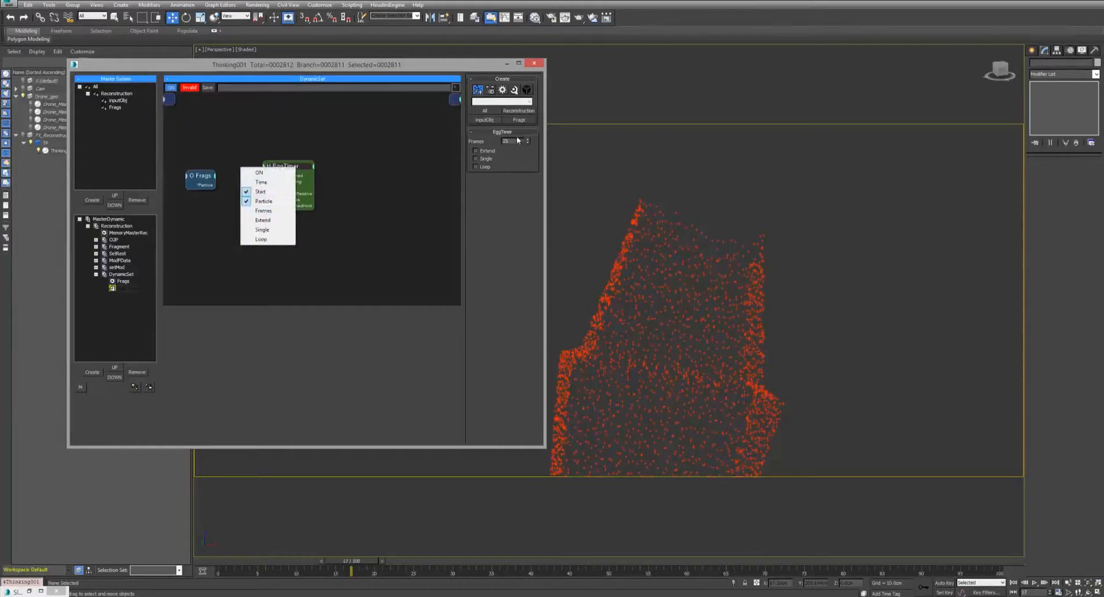
left_click(237, 175)
mouse_move(281, 167)
left_mouse_down()
mouse_move(280, 178)
mouse_move(279, 166)
left_mouse_up()
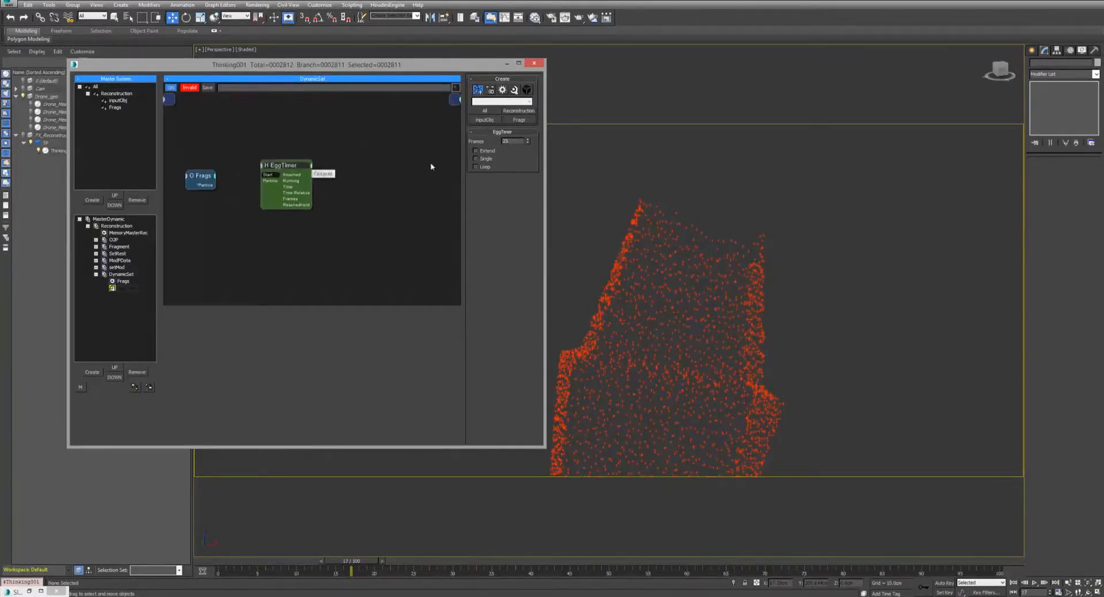
left_click_drag(214, 185, 284, 165)
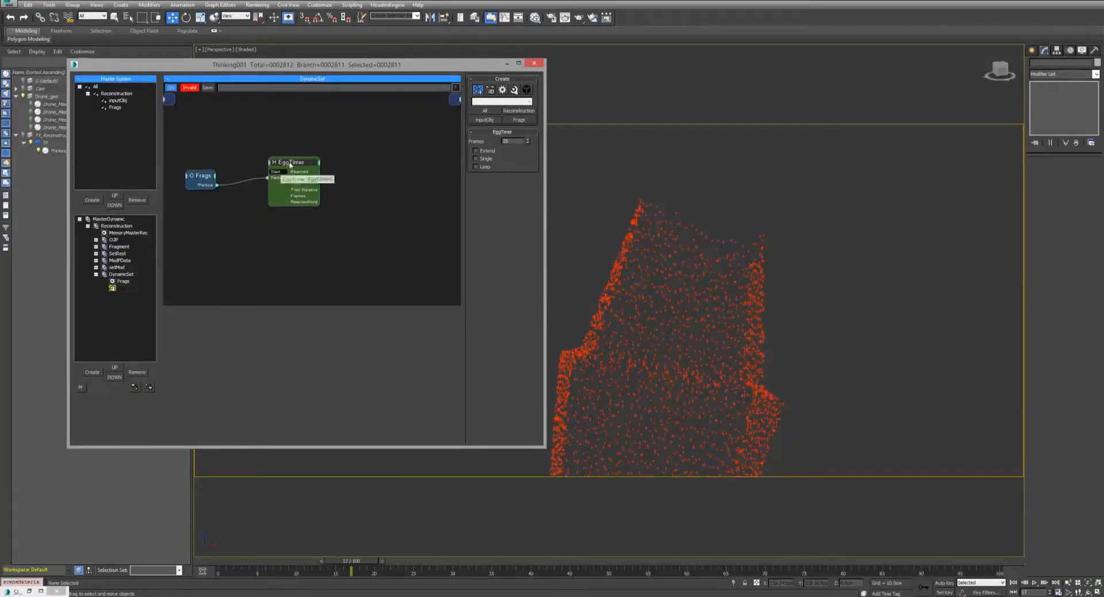
left_click_drag(281, 174, 286, 179)
Add a ParticleAge node fed by the Frags Particle output and connect its Out to the EggTimer's Start input.
double_click(242, 148)
type("parti")
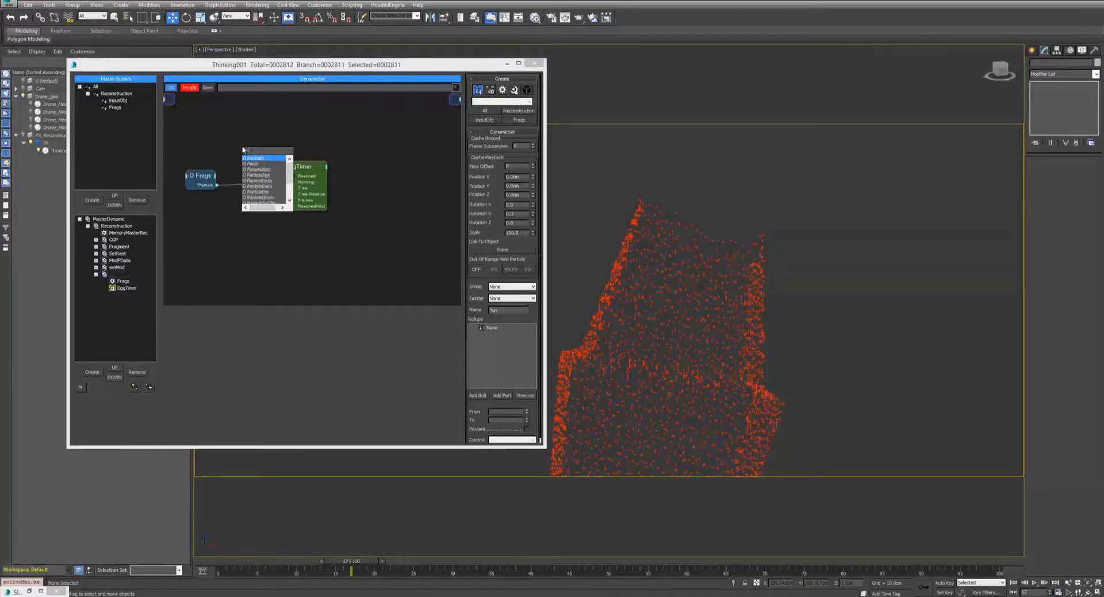
key("Return")
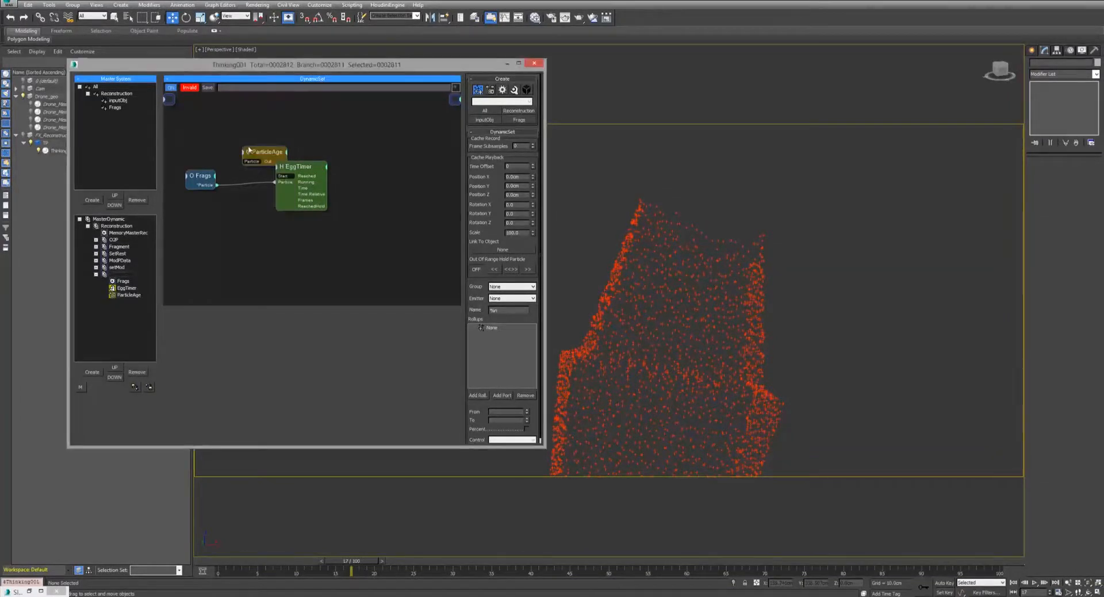
left_click_drag(250, 149, 215, 120)
left_click_drag(205, 175, 279, 176)
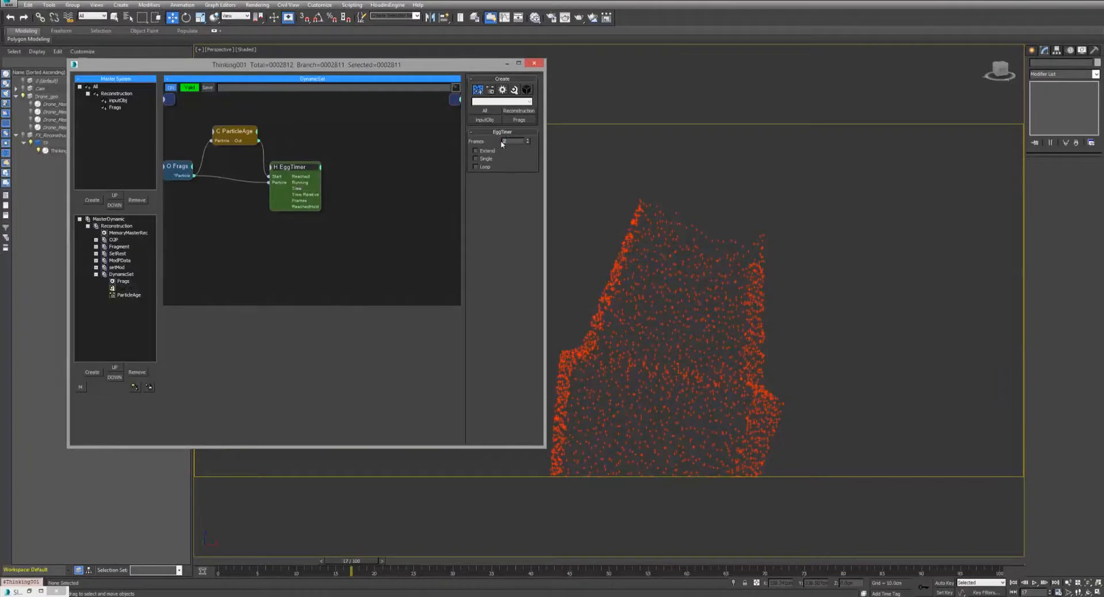
Reposition the EggTimer node beside ParticleAge, examine its Time Relative output and make room for further nodes.
left_click_drag(305, 176, 313, 168)
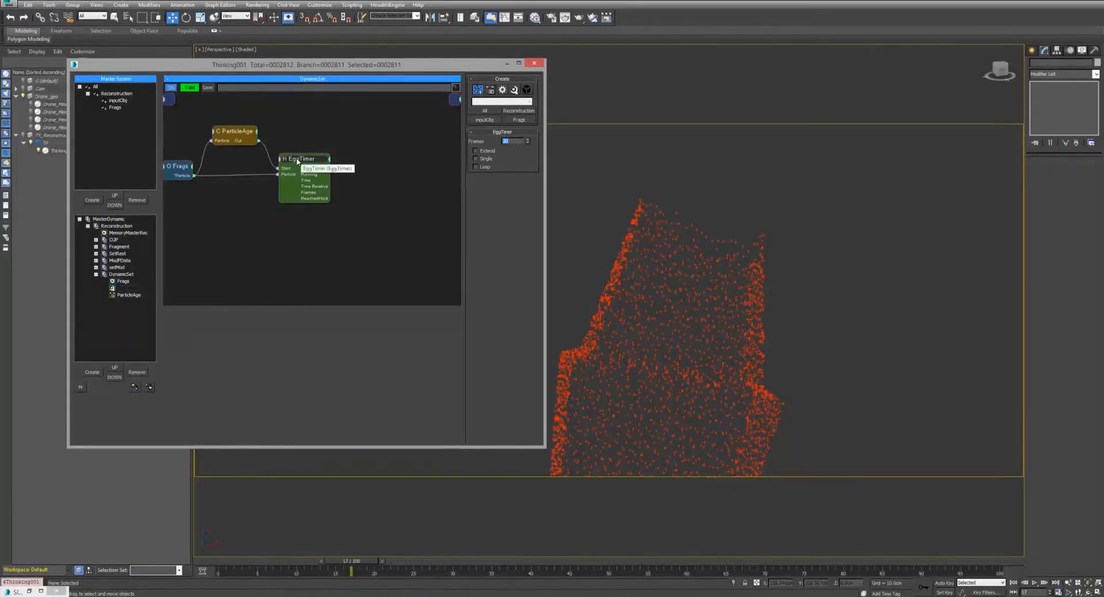
left_click_drag(304, 159, 301, 154)
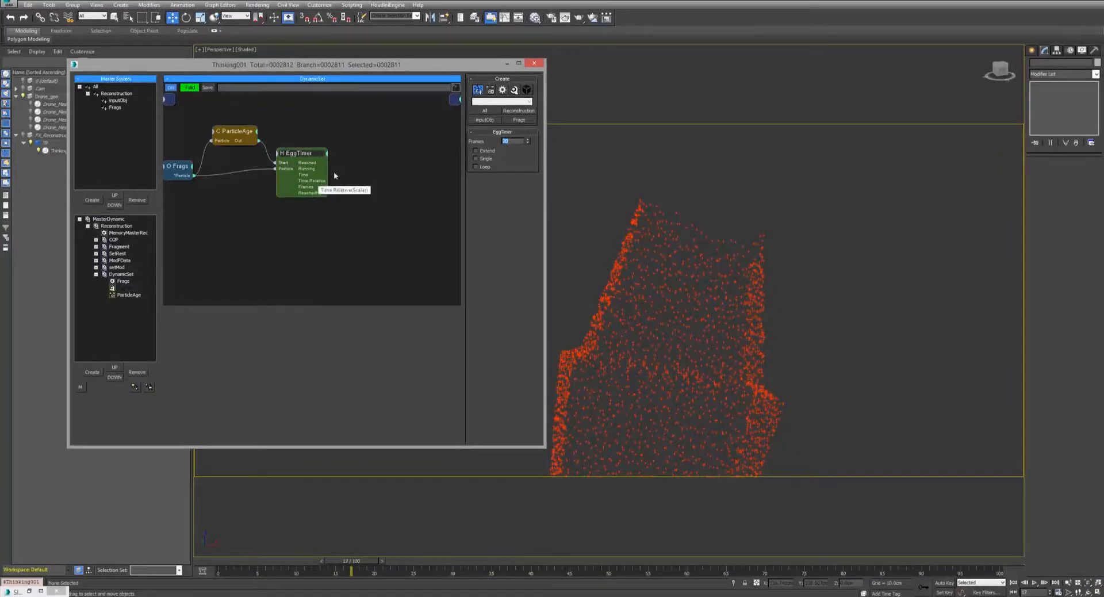
left_click_drag(303, 156, 305, 164)
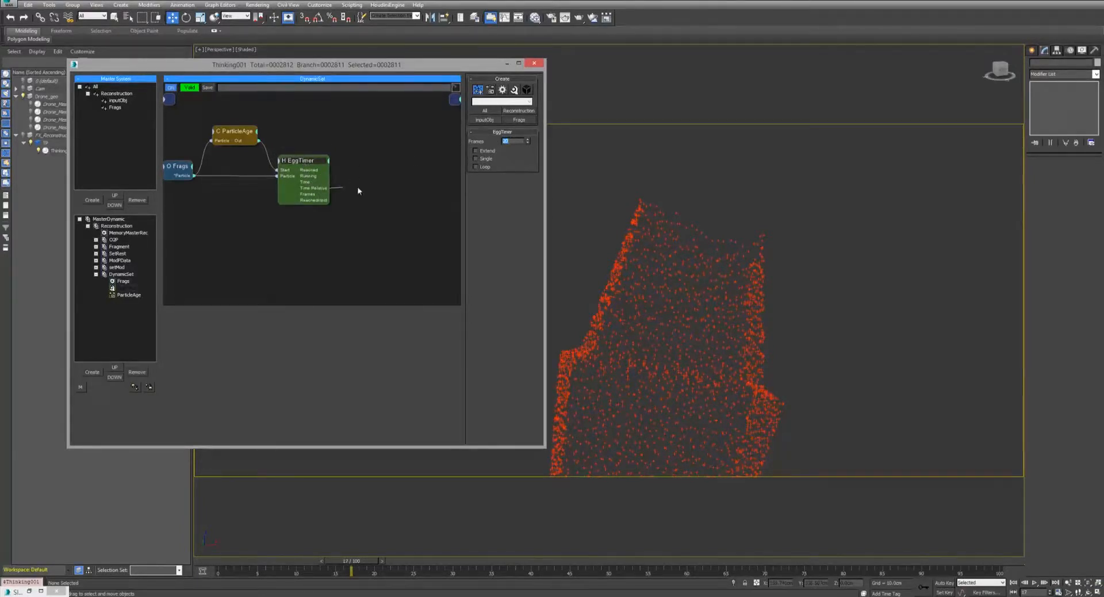
left_click_drag(356, 187, 315, 180)
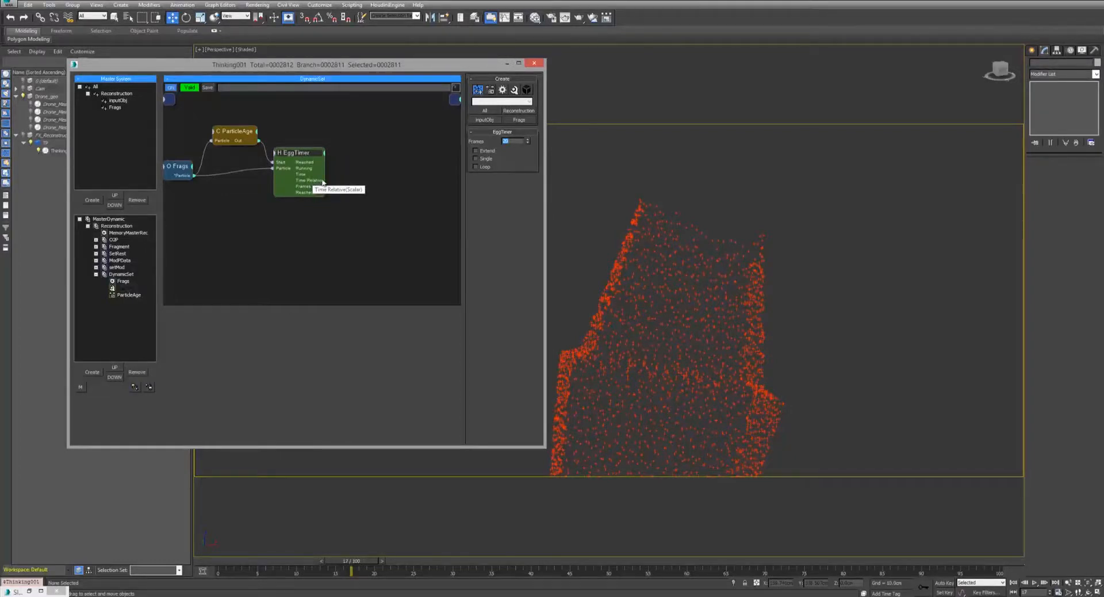
middle_click_drag(344, 180, 355, 210)
Add a Memory node below the EggTimer and connect the Frags Particle output to its Particle input.
left_click(264, 218)
key("Tab")
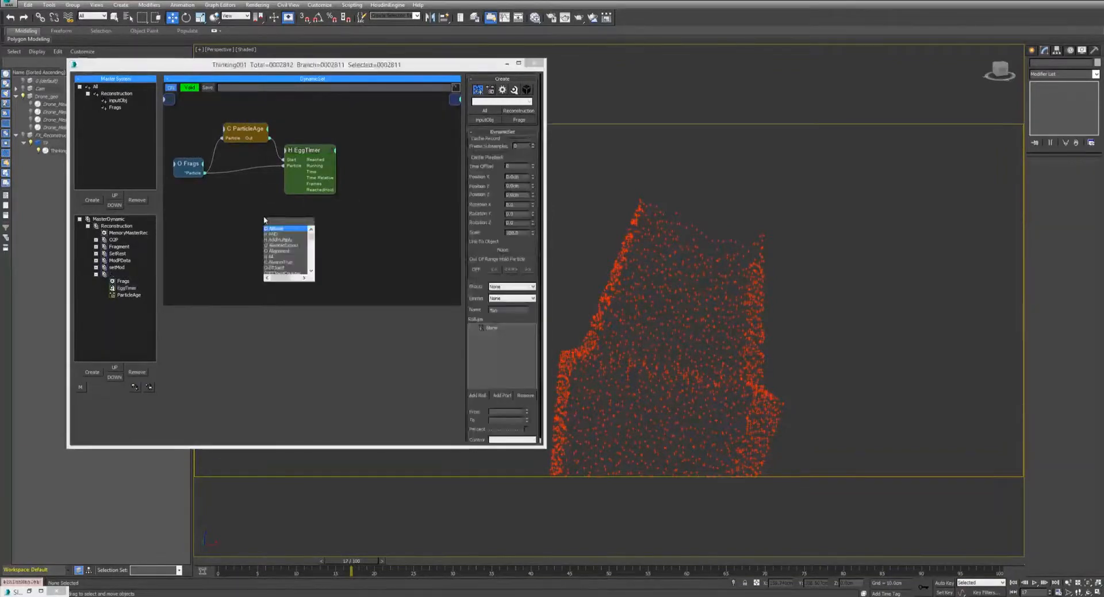
type("me")
key("Return")
left_click(264, 219)
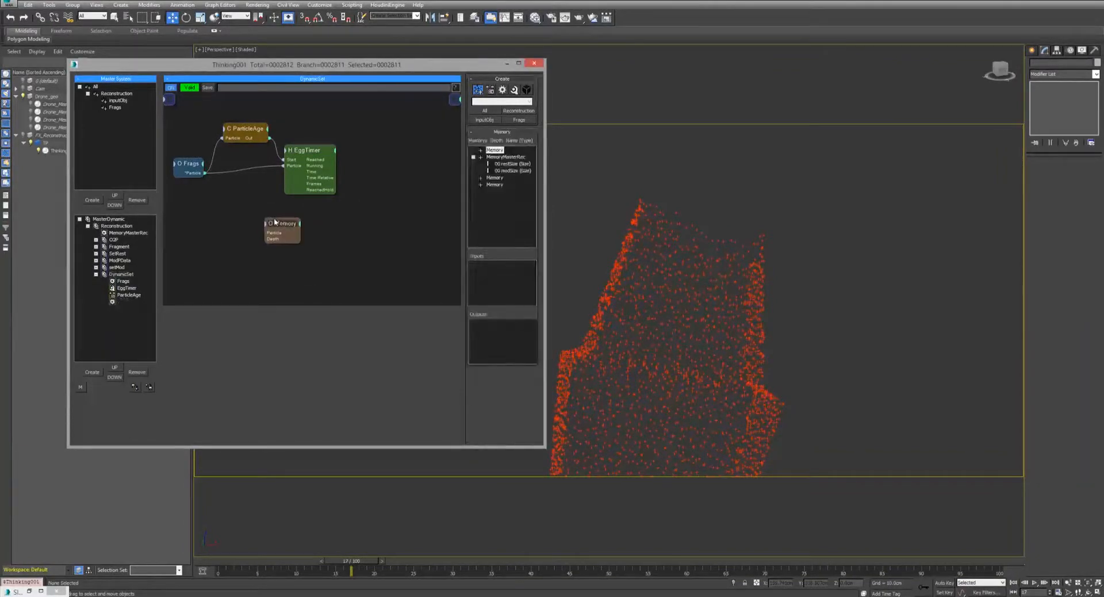
left_click_drag(205, 173, 270, 238)
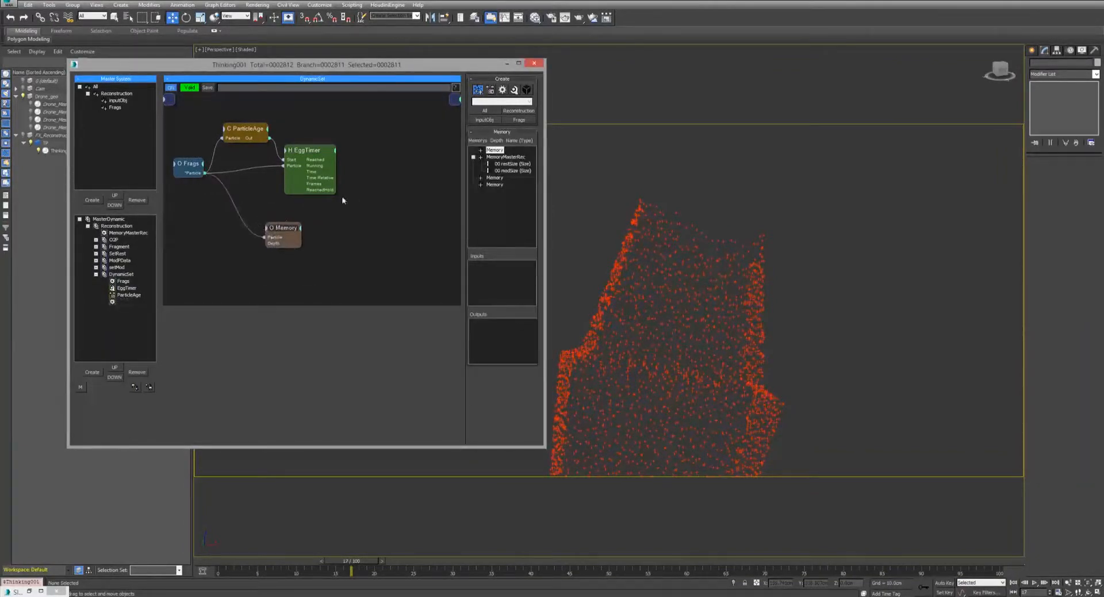
Add the restSize and modSize entries as outputs of the Memory node and adjust its placement.
left_click_drag(512, 163, 512, 338)
middle_click_drag(329, 230, 284, 239)
left_click_drag(241, 238, 257, 237)
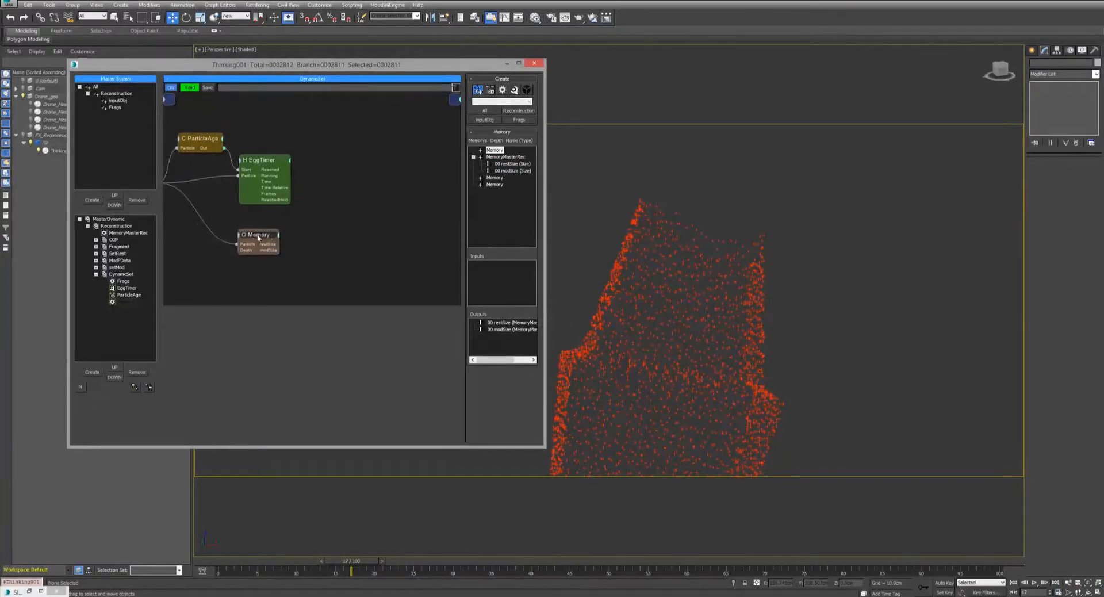
Add a ParticleData operator node beyond the EggTimer and Memory nodes.
middle_click_drag(281, 207, 313, 220)
middle_click_drag(403, 197, 374, 190)
left_click(401, 183)
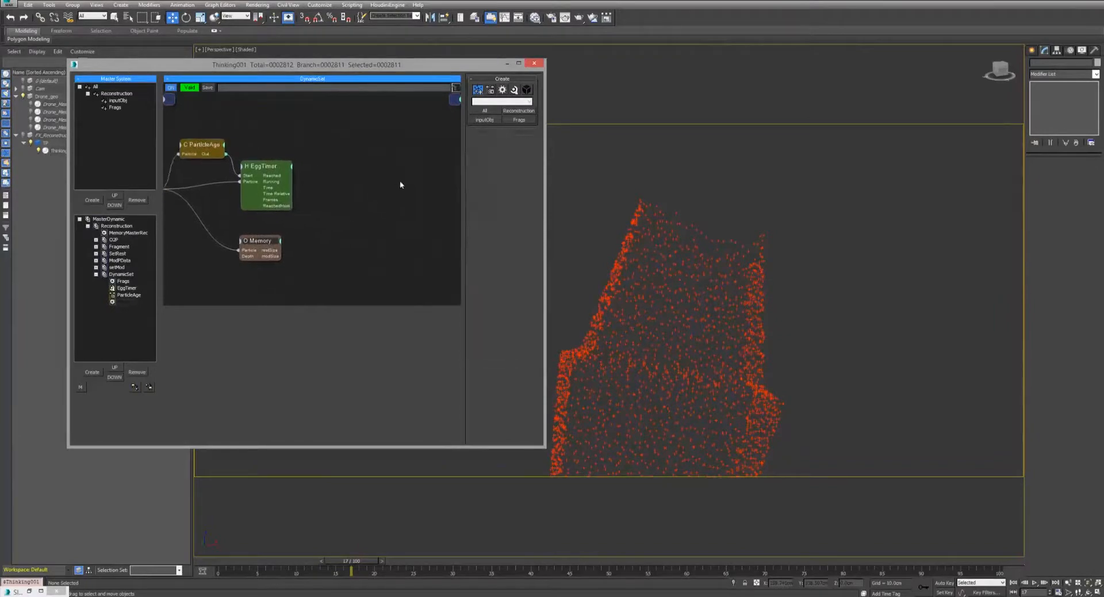
key("Tab")
type("part")
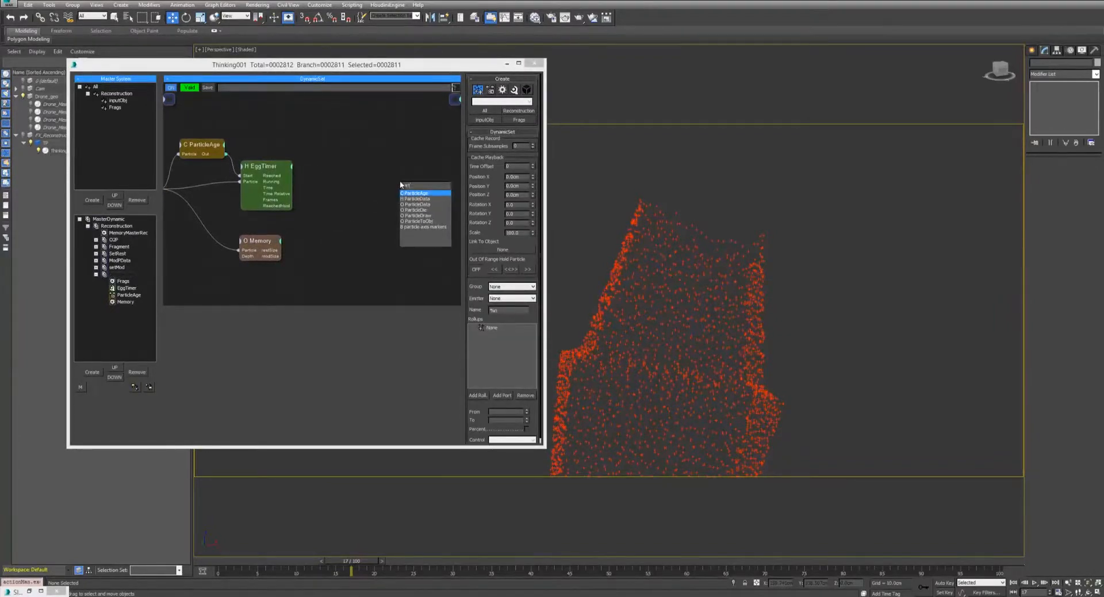
key("Down")
key("Down")
key("Return")
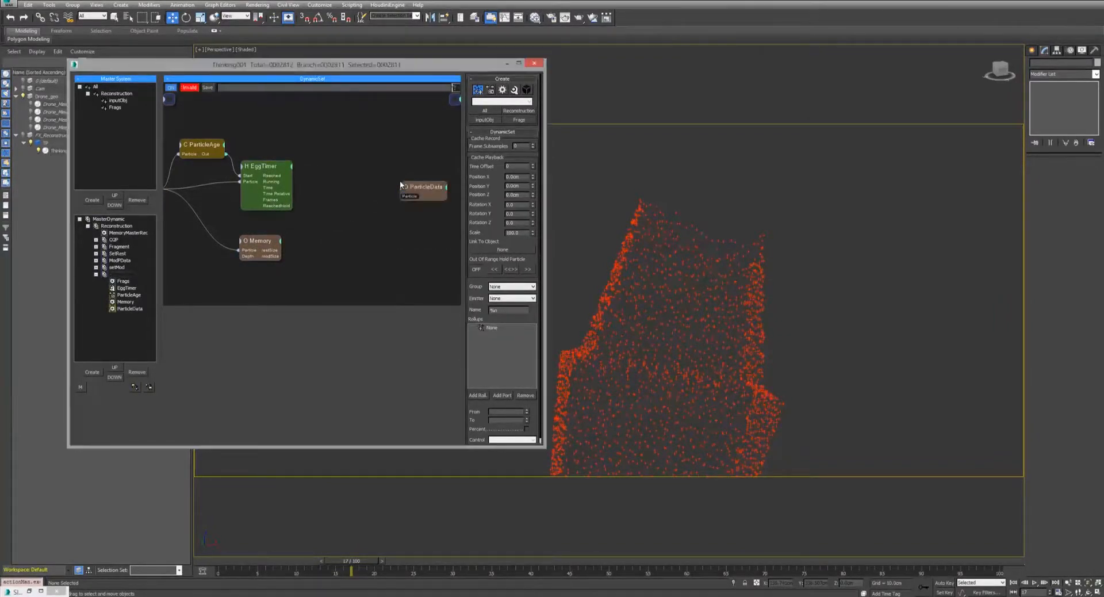
Connect the Frags Particle output to the ParticleData node, move that node clear of the others and add a Size input to it.
middle_click_drag(401, 175, 444, 159)
left_click_drag(450, 180, 196, 171)
middle_click_drag(287, 210, 220, 207)
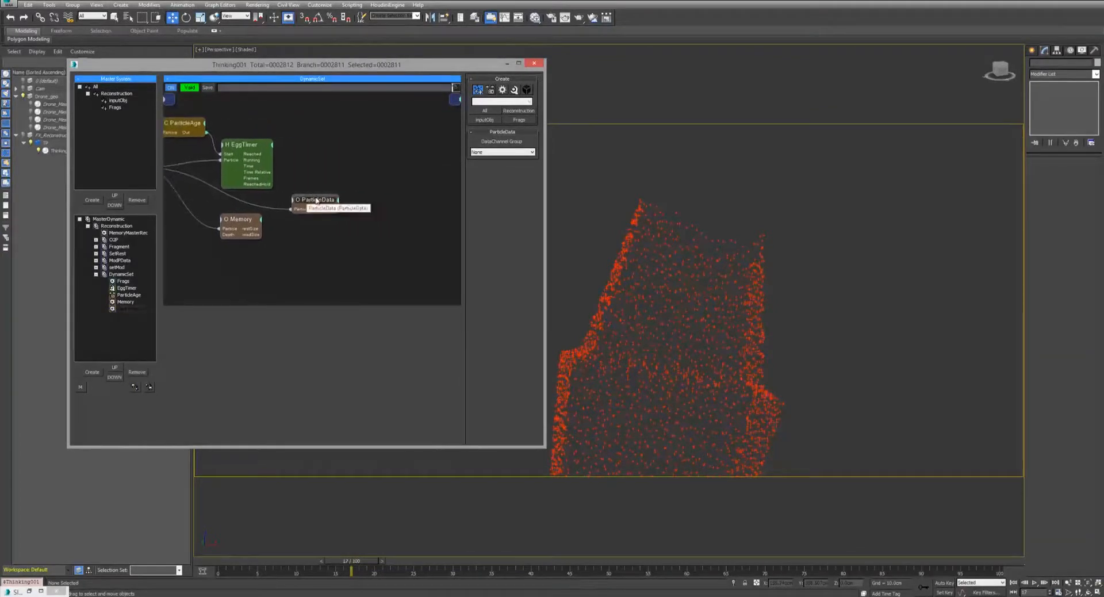
left_click_drag(316, 200, 422, 204)
left_click(398, 193)
left_click(388, 265)
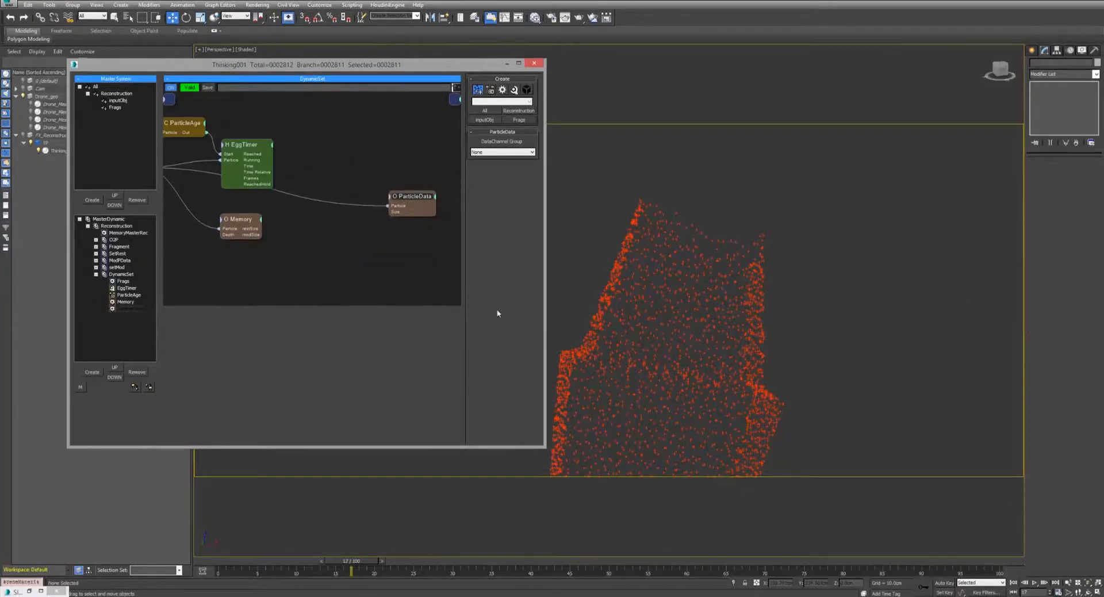
Test the stored rest size by wiring Memory's restSize output to ParticleData's Size input and playing the animation.
left_click_drag(260, 229, 390, 212)
left_click(1013, 582)
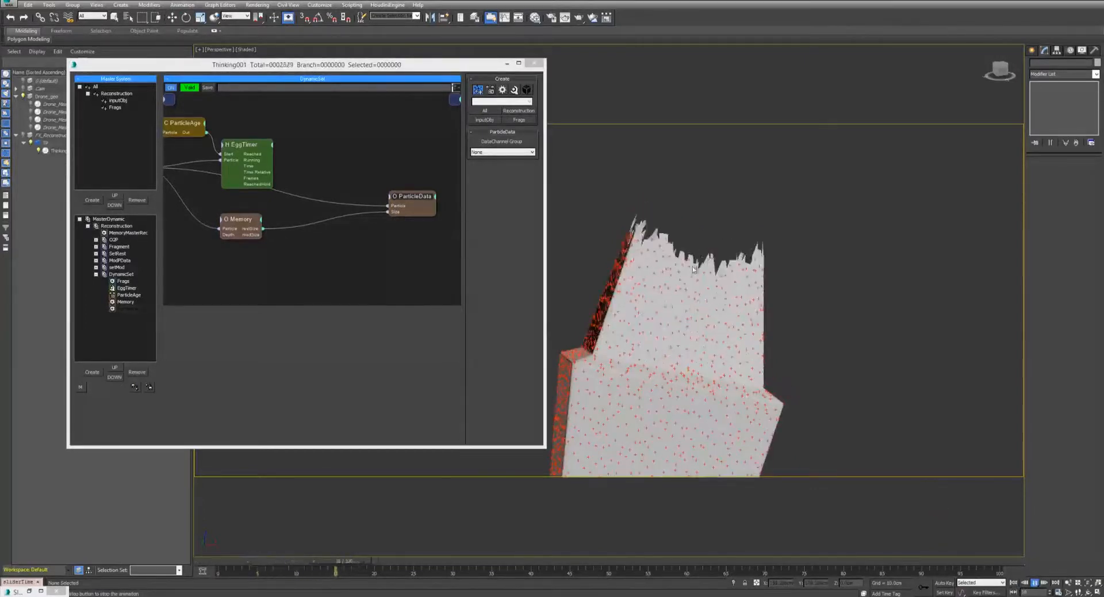
left_click(1034, 583)
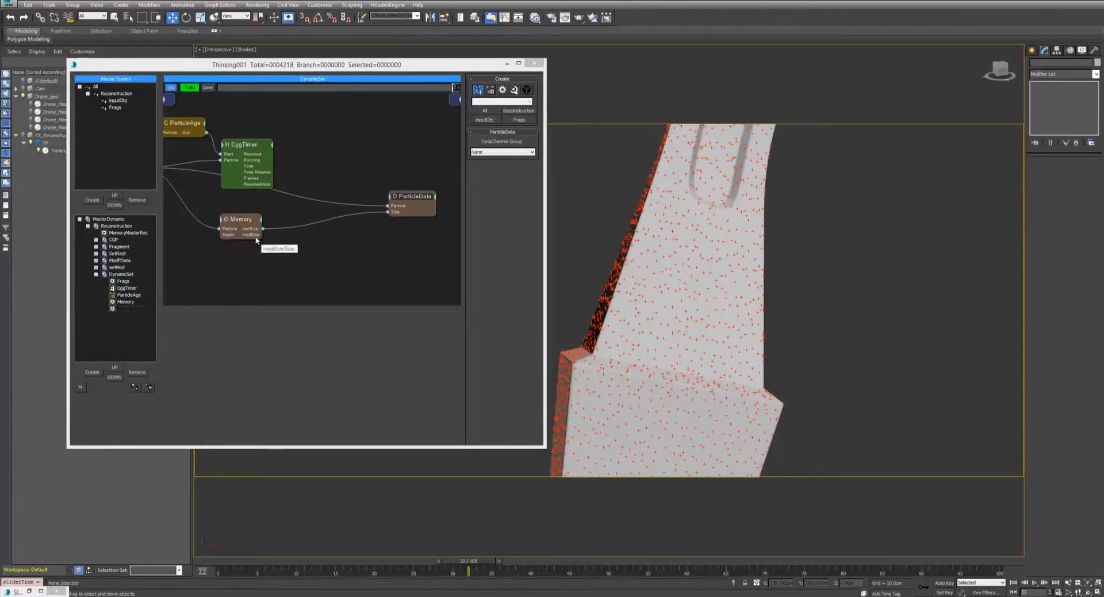
Test the stored modified size by rewiring ParticleData's Size input to Memory's modSize output and playing the animation from the start.
left_click_drag(396, 215, 263, 235)
left_click(1014, 583)
left_click(1036, 582)
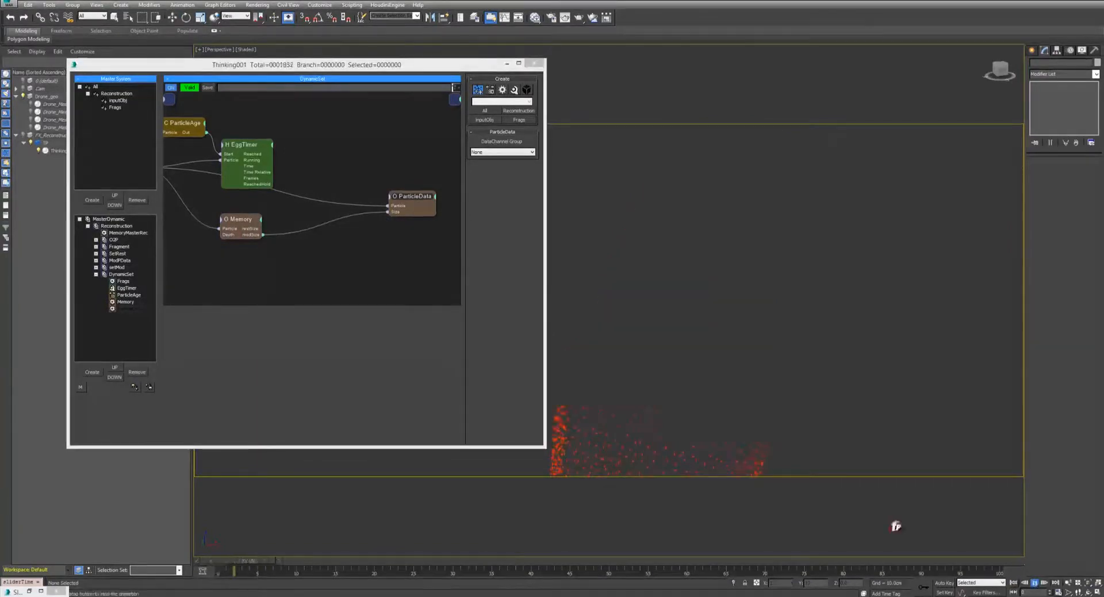
left_click(1039, 582)
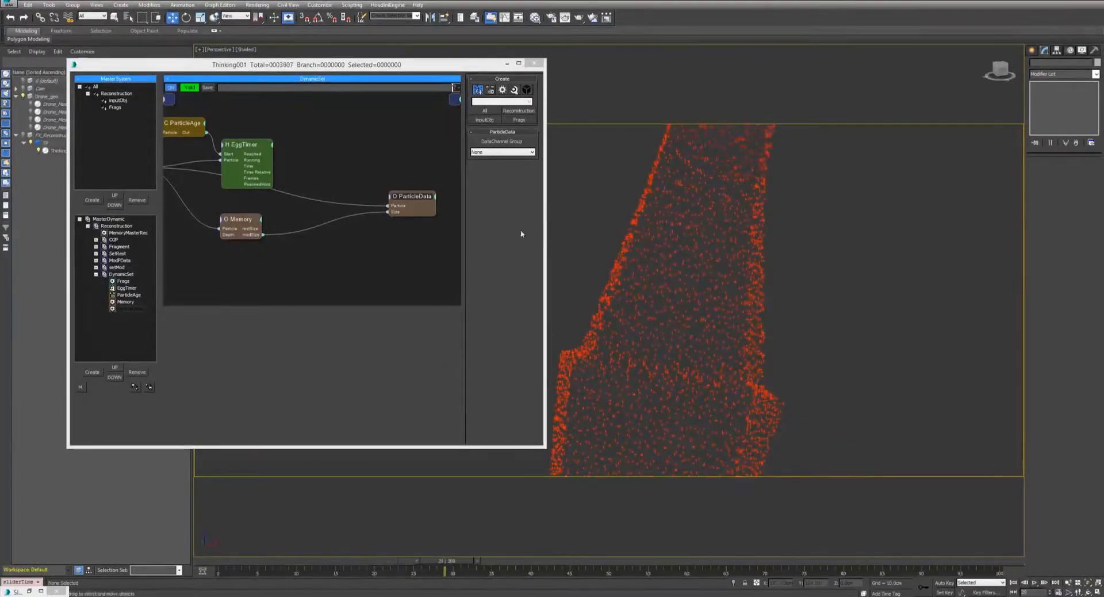
Space out the Memory and ParticleData nodes and add an Expression helper node between them.
left_click_drag(231, 222, 226, 237)
left_click_drag(388, 200, 409, 185)
middle_click_drag(295, 201, 332, 206)
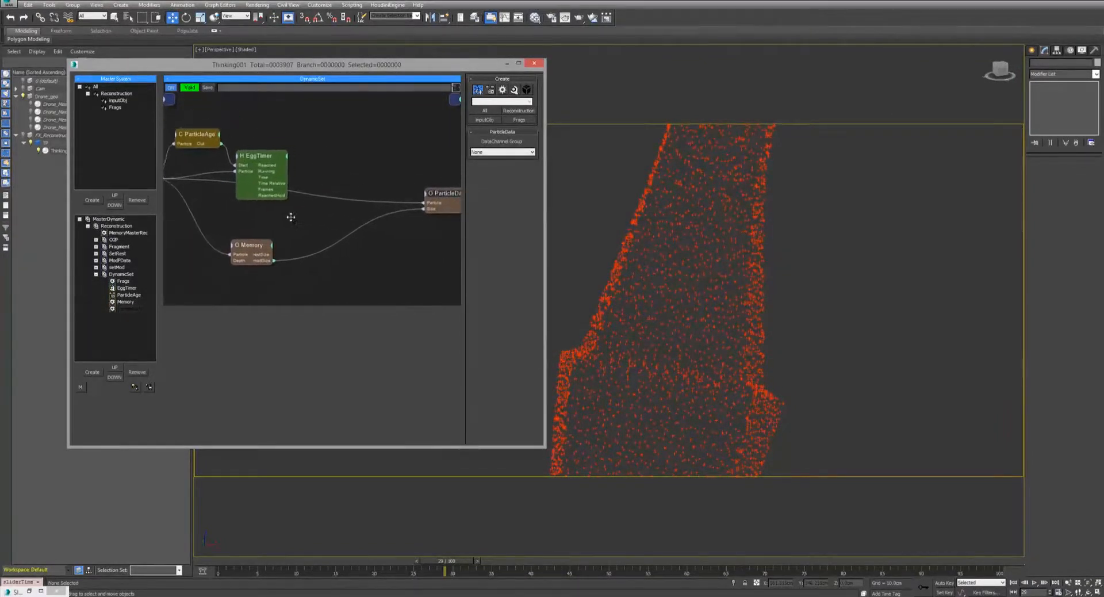
right_click(344, 245)
left_click(361, 264)
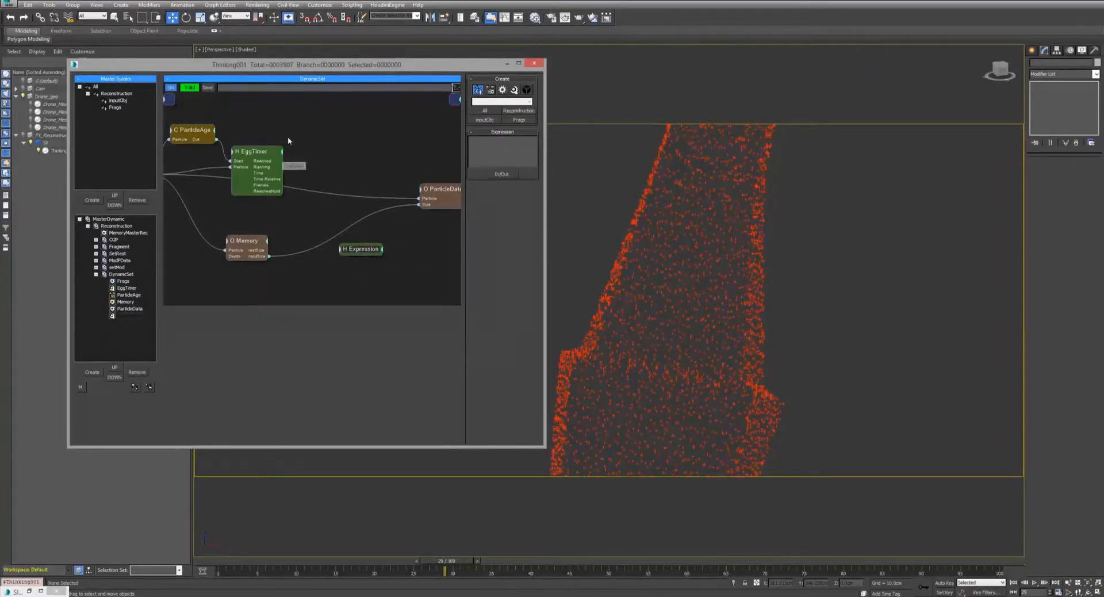
Examine the EggTimer node's Time Relative and Running outputs and select the Expression node.
middle_click_drag(288, 140, 340, 131)
left_click(329, 140)
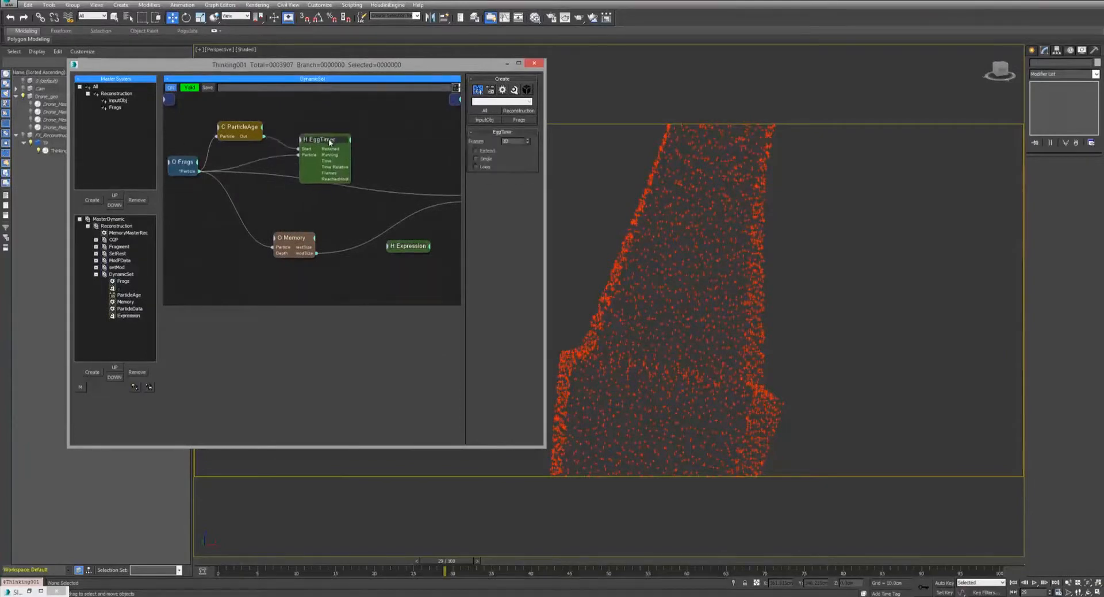
left_click_drag(317, 140, 316, 139)
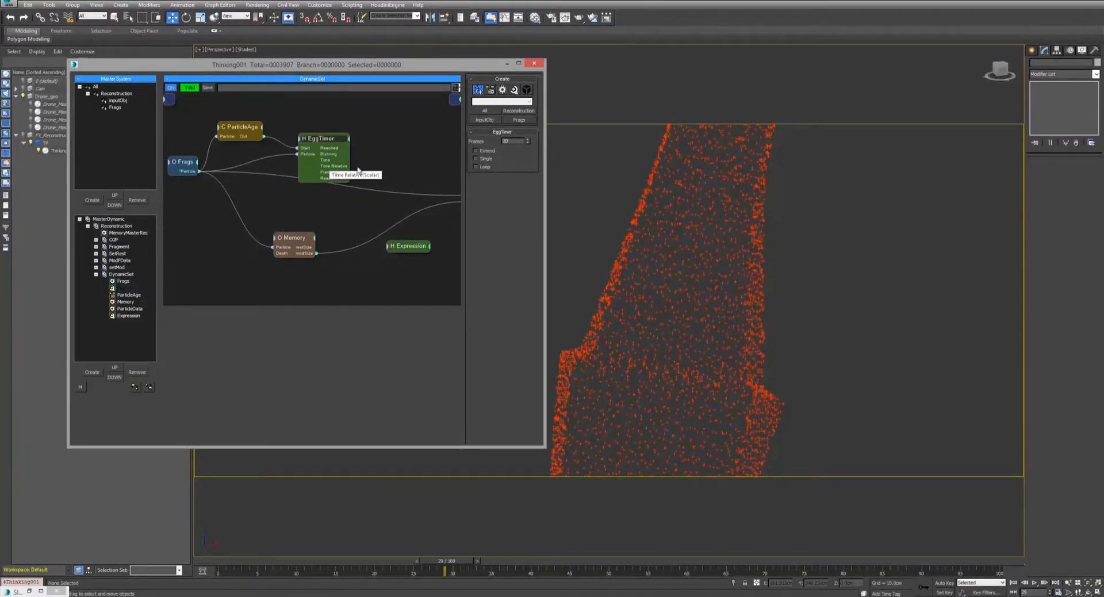
left_click_drag(325, 142, 323, 141)
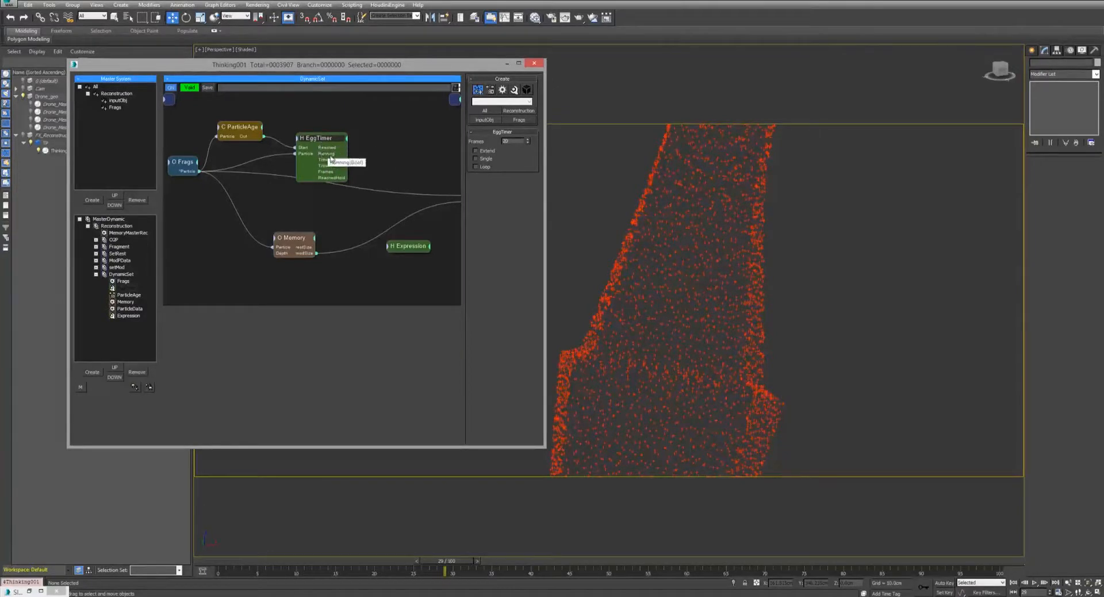
left_click(404, 244)
middle_click_drag(330, 217, 282, 215)
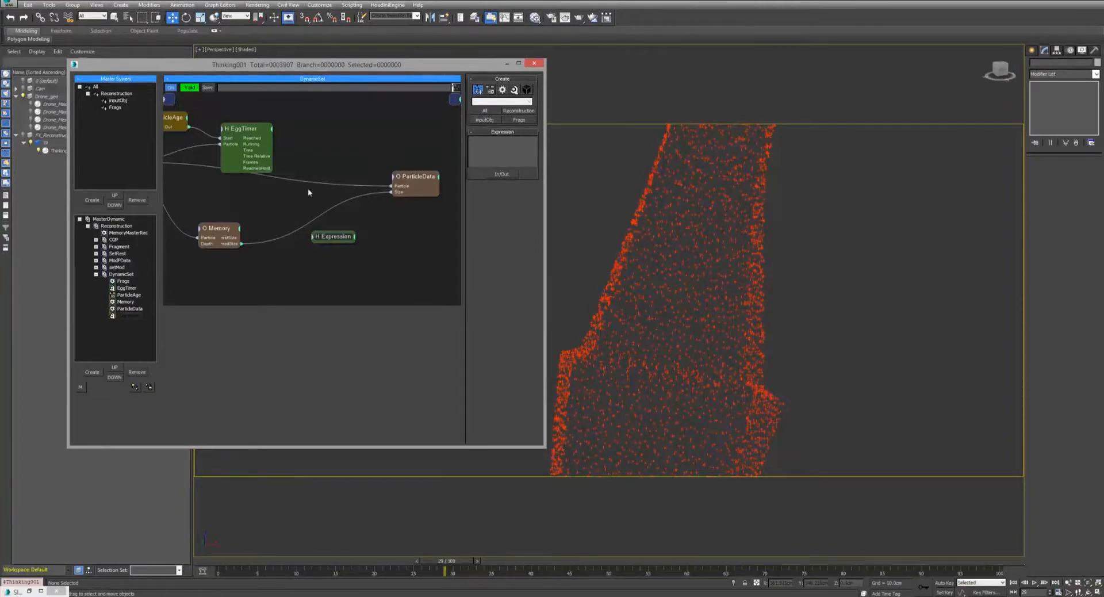
Add two scalar inputs named s1 and s2 to the Expression node.
left_click_drag(335, 236, 338, 230)
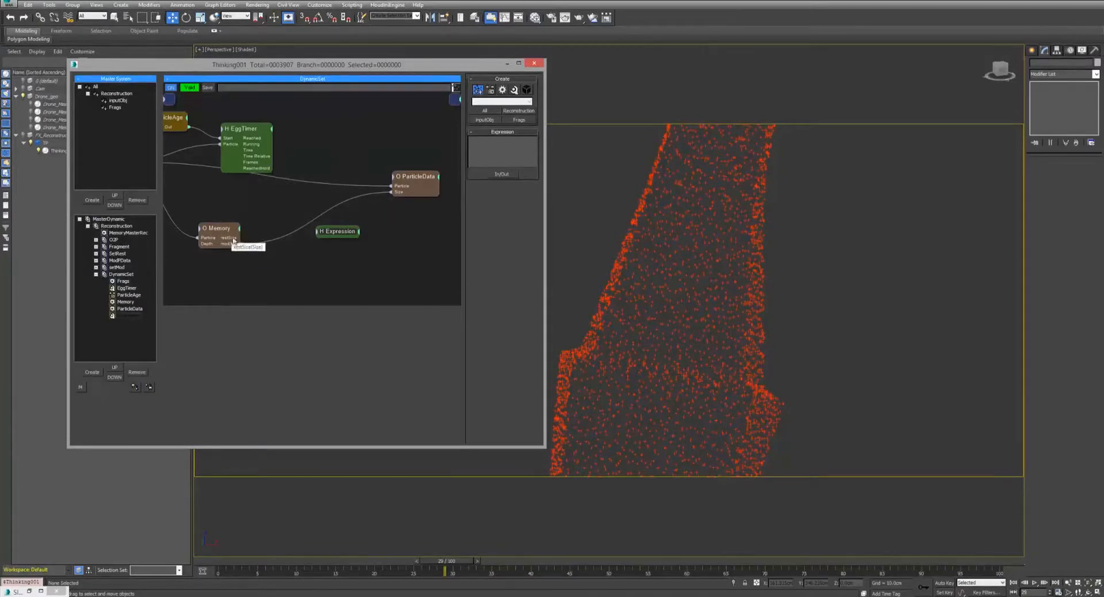
left_click(502, 174)
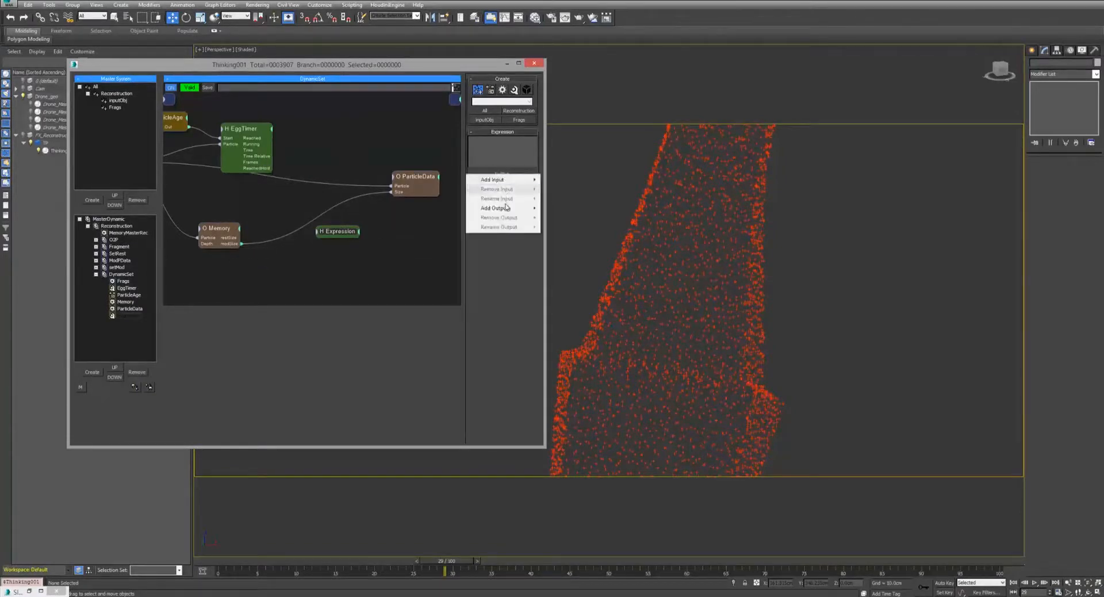
mouse_move(498, 180)
left_click(443, 178)
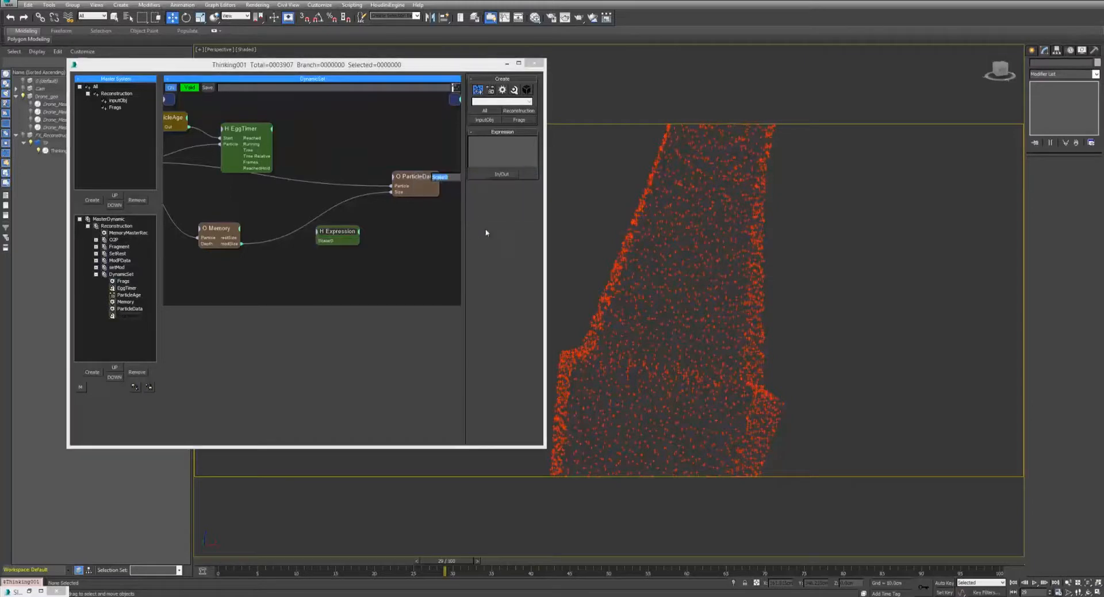
key("Return")
left_click(498, 175)
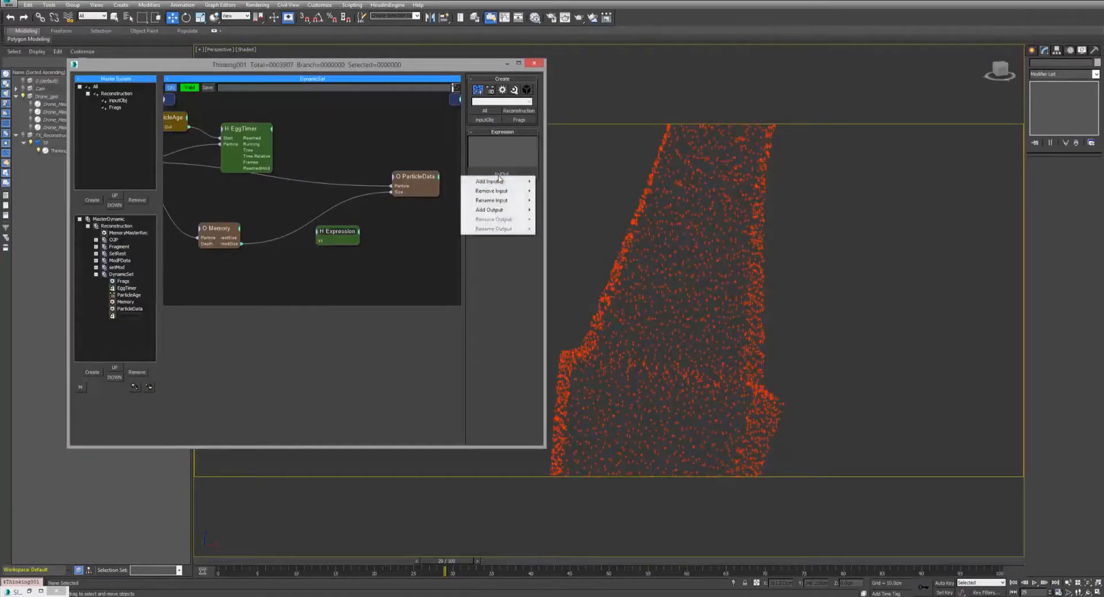
mouse_move(498, 179)
left_click(431, 180)
type("x2")
key("Return")
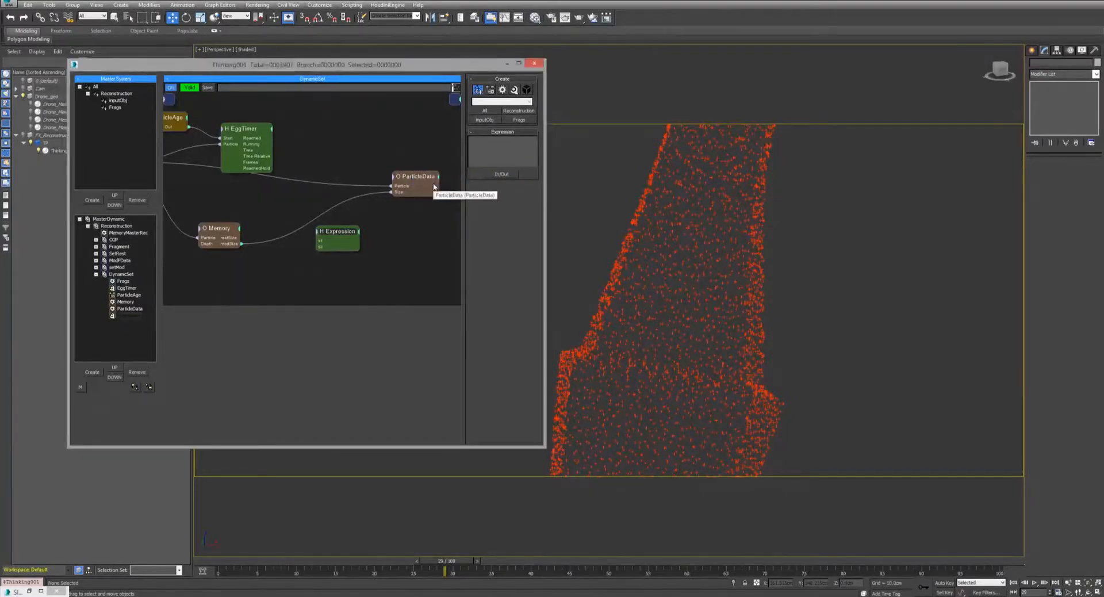
Add a scalar output named s0 to the Expression node.
left_click(502, 174)
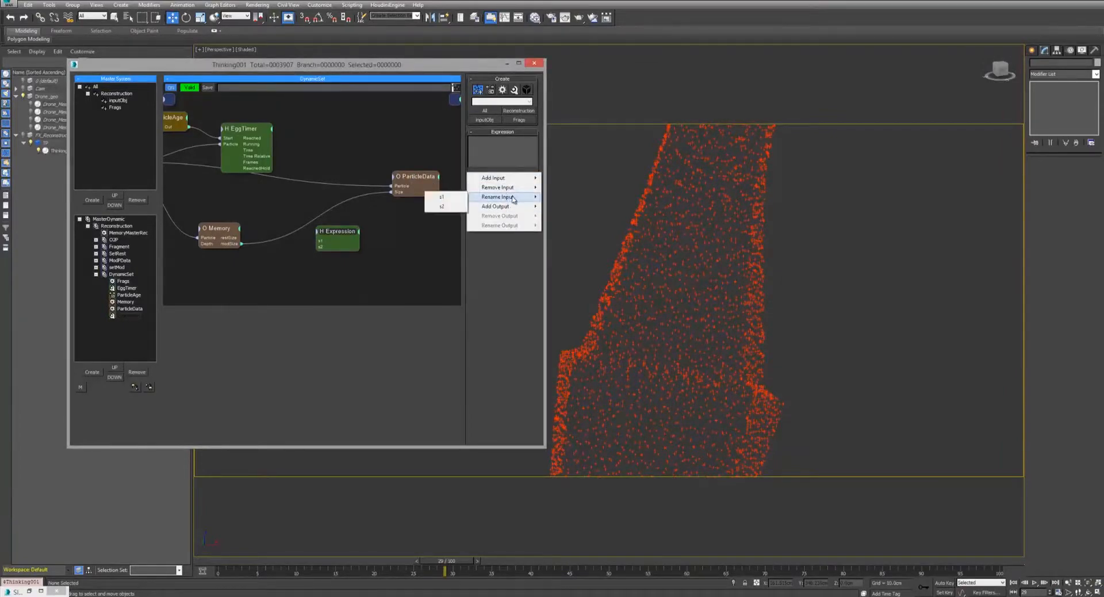
mouse_move(509, 206)
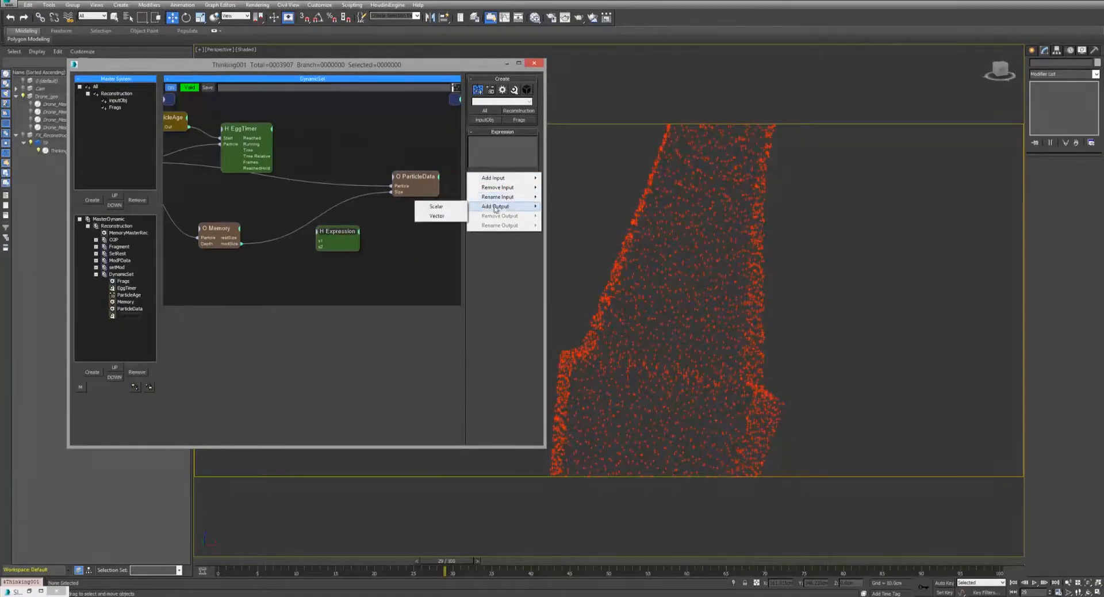
left_click(435, 207)
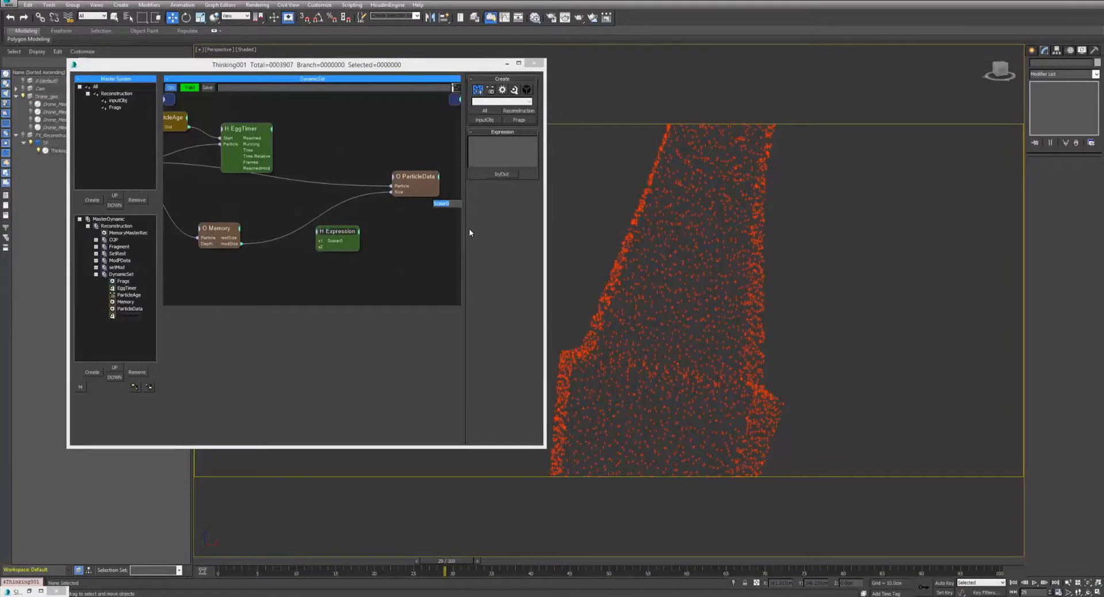
type("s0")
key("Return")
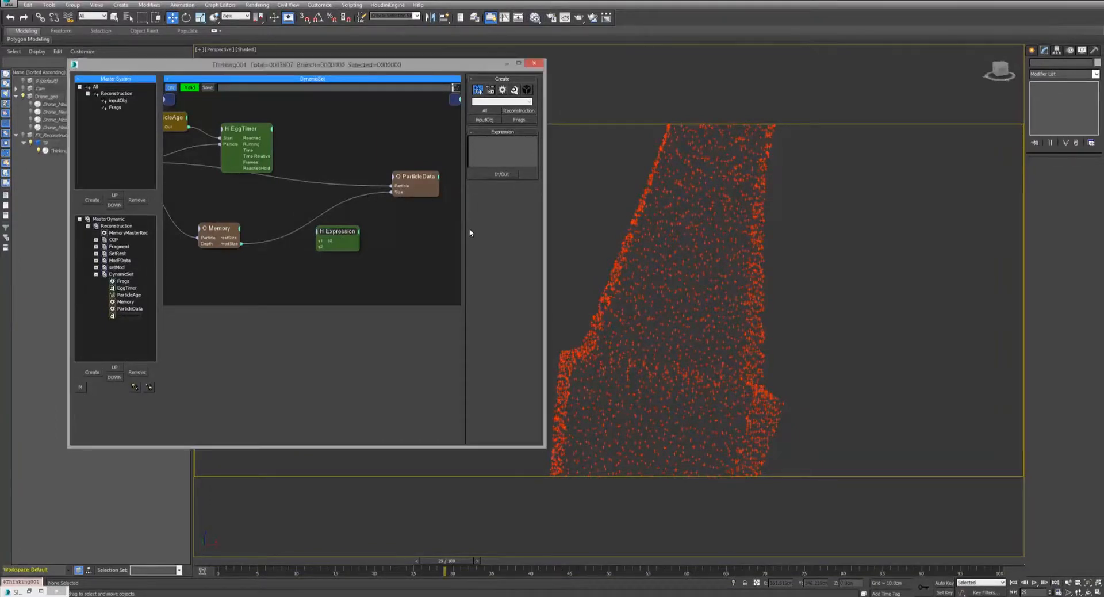
Connect Memory's restSize to Expression input s1 and modSize to s2, and disconnect modSize from ParticleData's Size.
left_click_drag(341, 233, 353, 232)
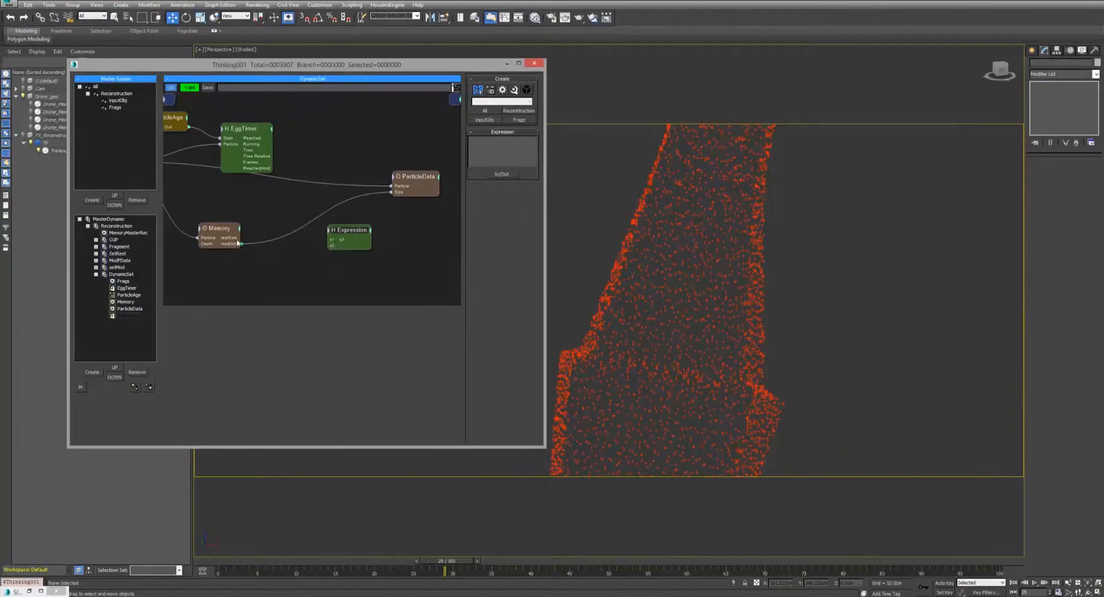
left_click_drag(241, 238, 343, 244)
left_click_drag(241, 244, 342, 243)
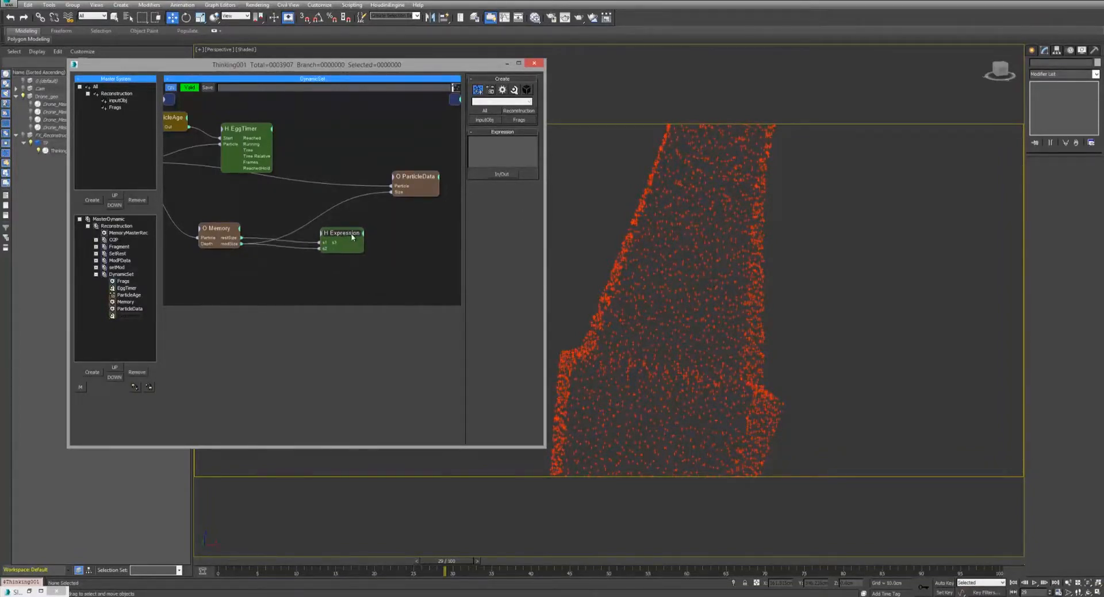
left_click_drag(393, 192, 338, 225)
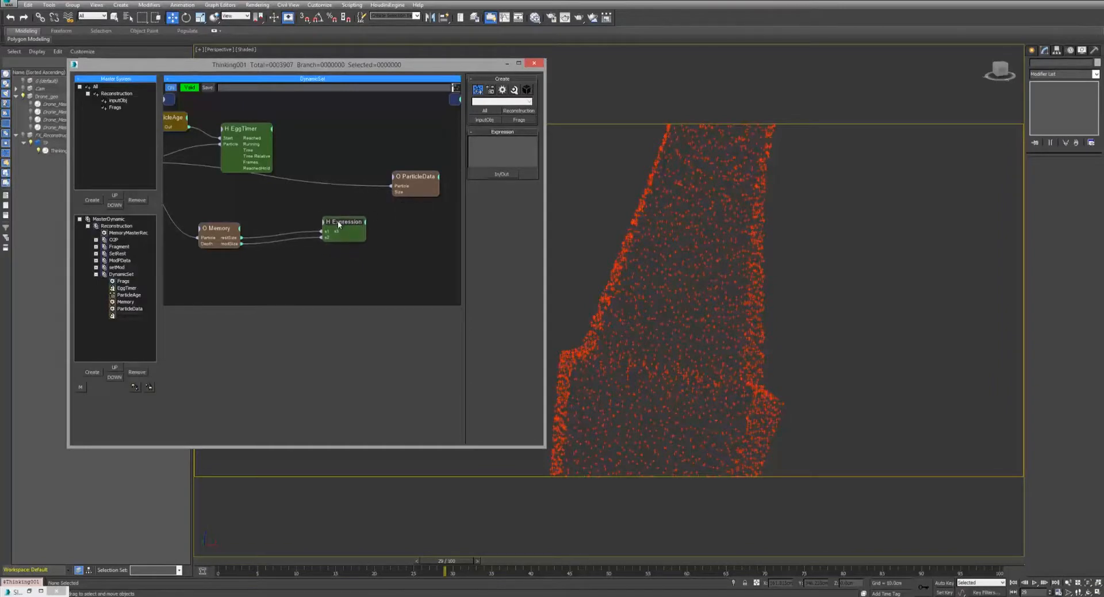
Add a third scalar input to the Expression node, connect the EggTimer's Time Relative output to it and reposition the node.
left_click(501, 174)
mouse_move(498, 181)
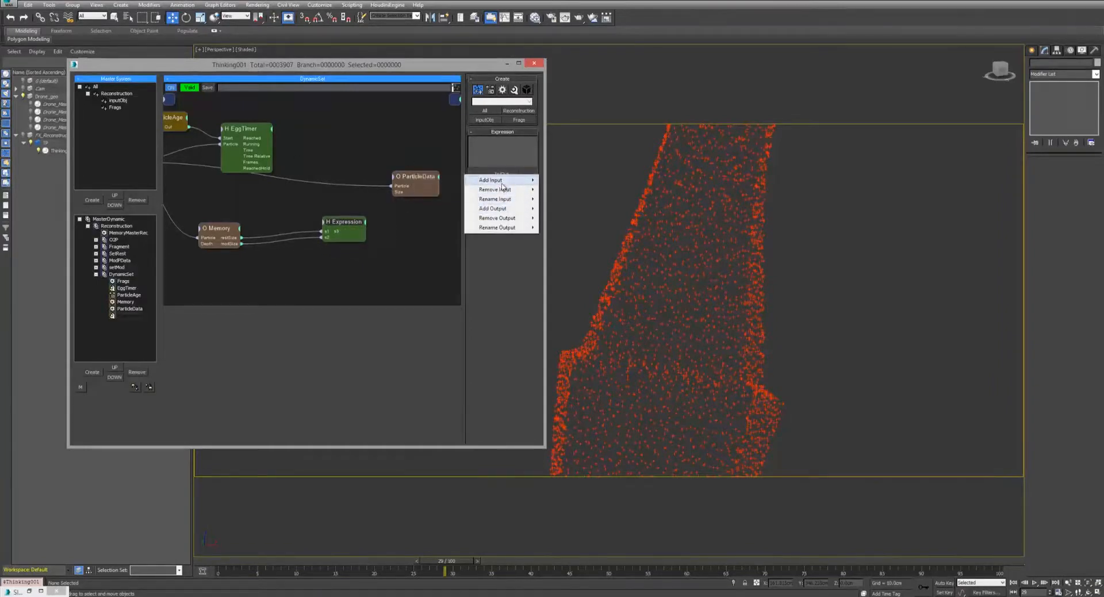
left_click(432, 178)
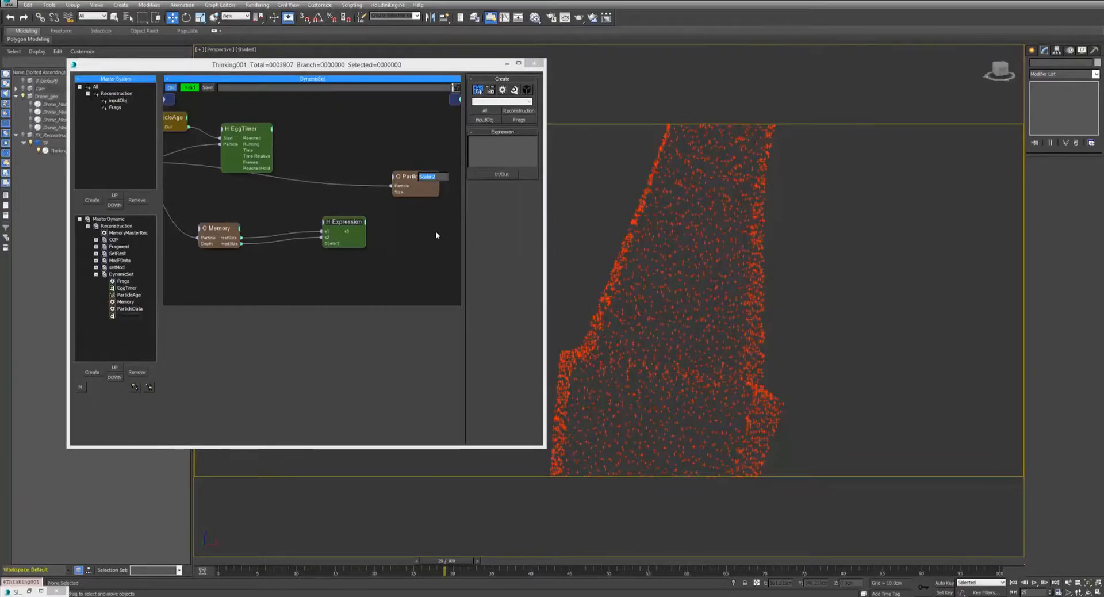
type("Size")
key("Return")
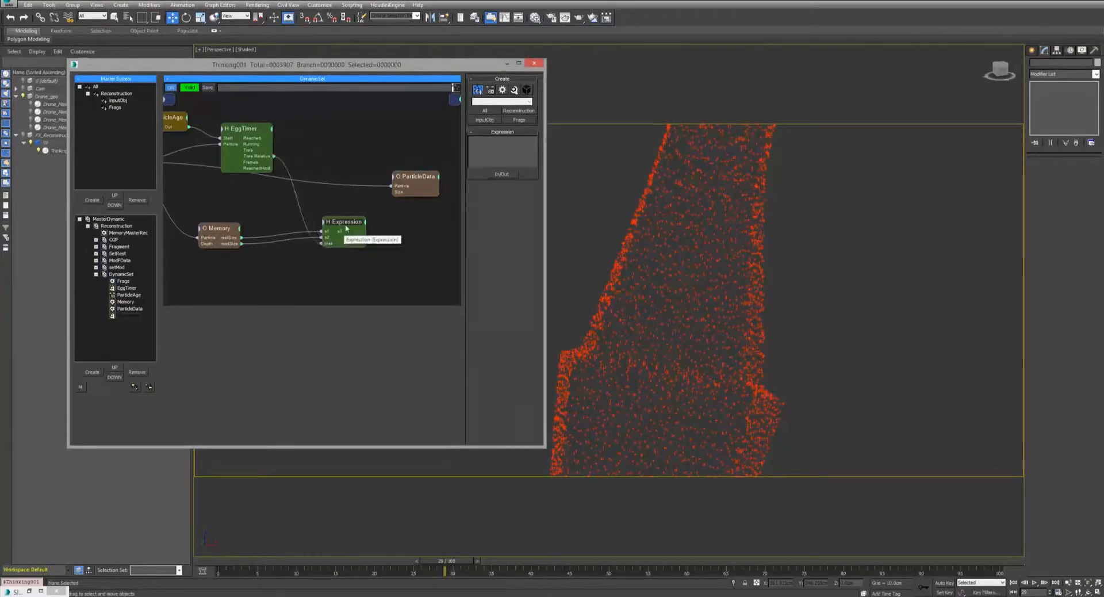
left_click_drag(325, 246, 312, 249)
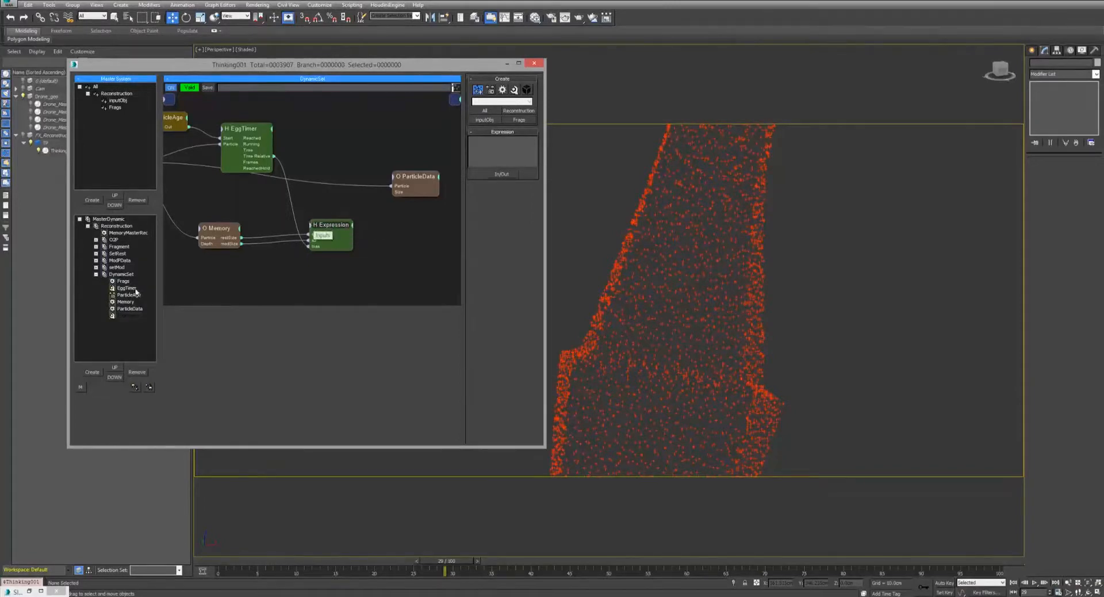
Rename the Expression node to "Interpolate Exp" and reposition it and the Memory node.
left_click(127, 316)
key("Return")
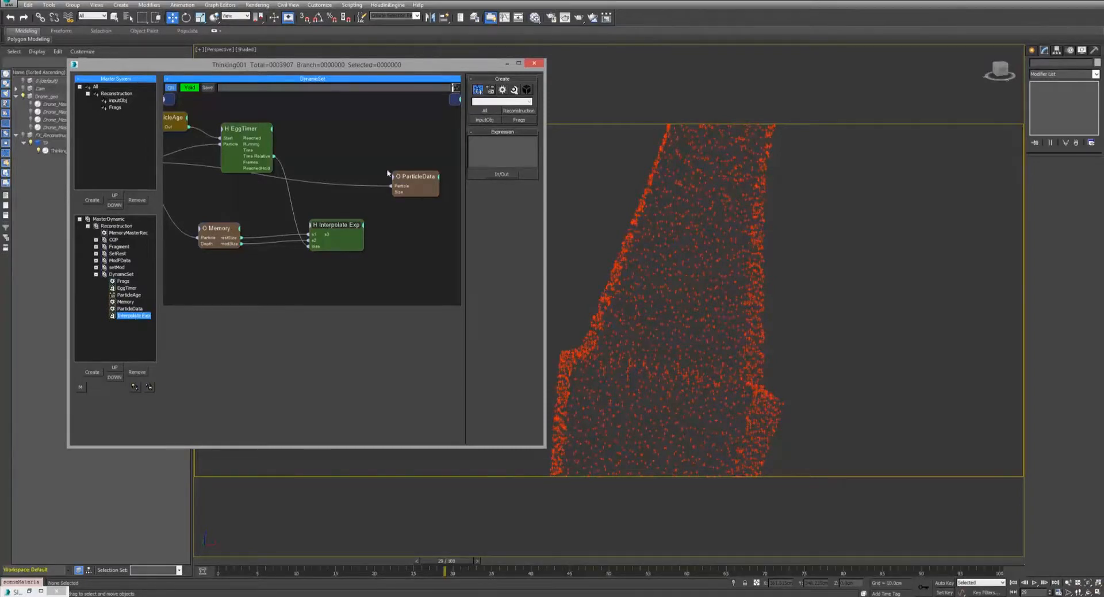
left_click(398, 193)
left_click_drag(341, 229, 332, 232)
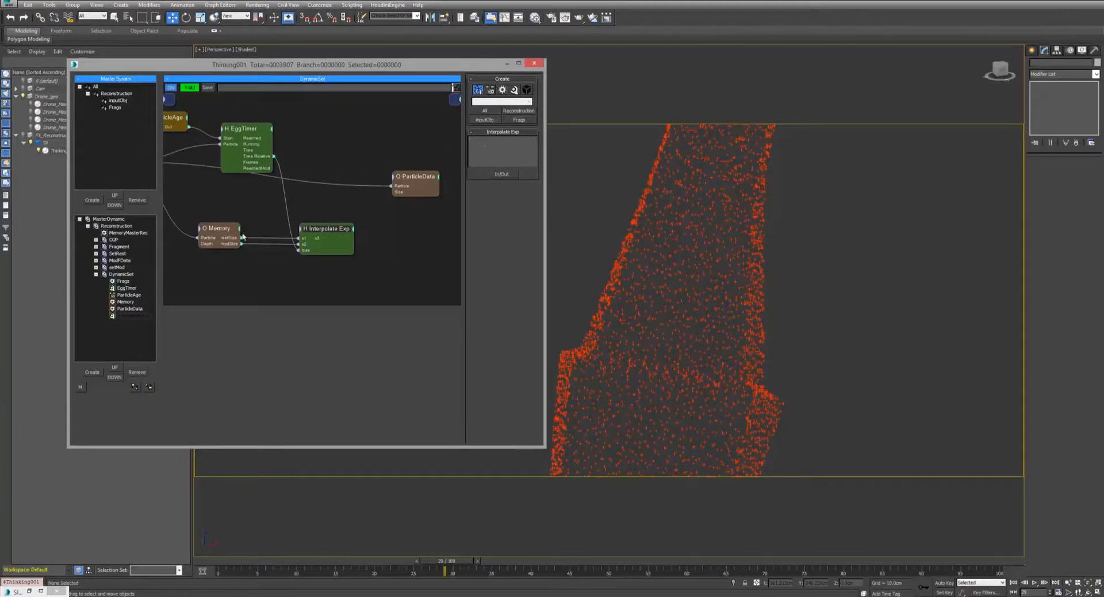
left_click_drag(230, 243, 229, 248)
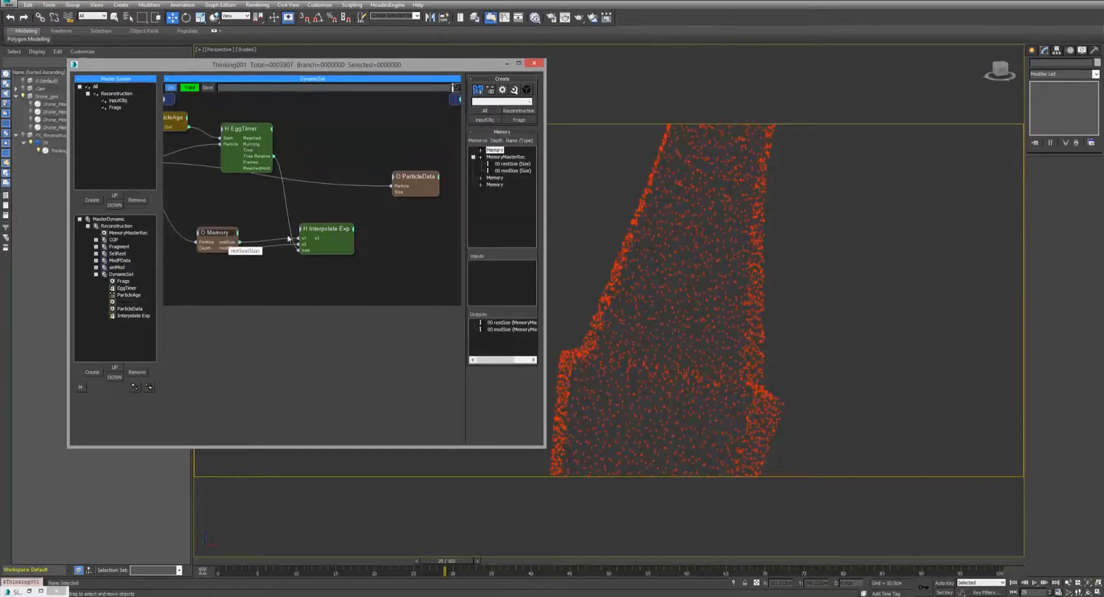
Enter (s1*bias)+(s2*(1-bias)) in Interpolate Exp, connect its output to ParticleData's Size and scrub the timeline to check the effect.
left_click(334, 236)
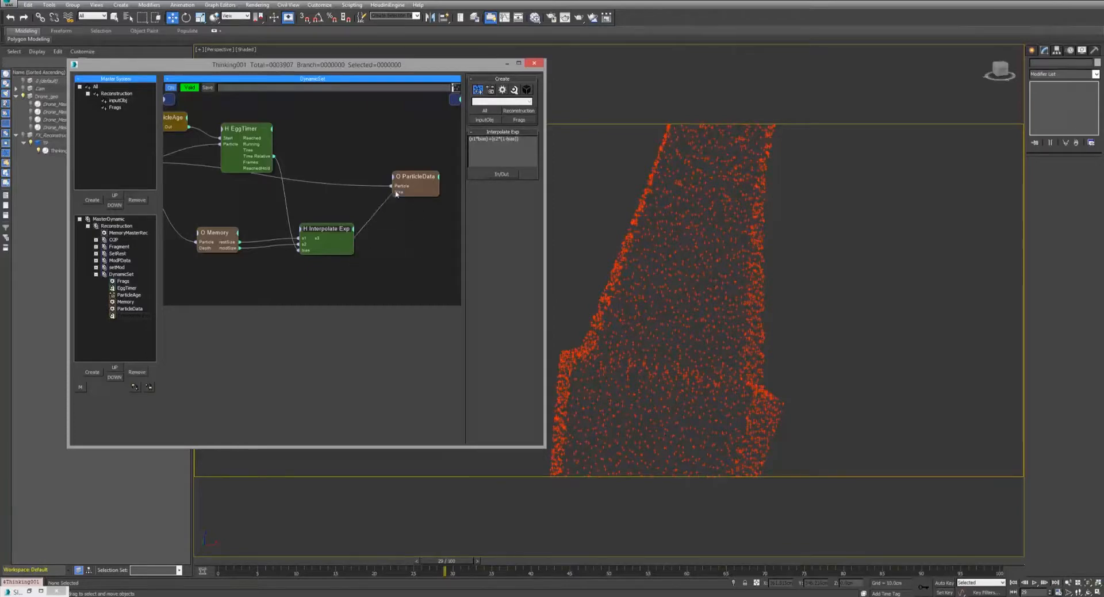
left_click_drag(395, 194, 397, 193)
left_click_drag(228, 564, 410, 561)
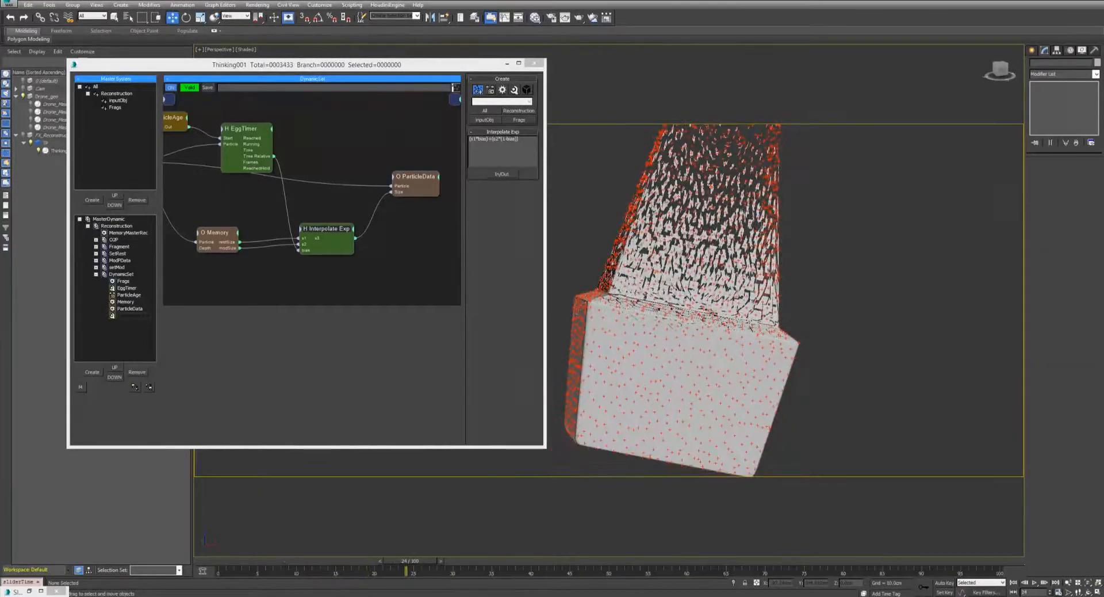
Set the Frags group's viewport display type to None so only the fragment meshes are drawn.
middle_click_drag(323, 163, 394, 183)
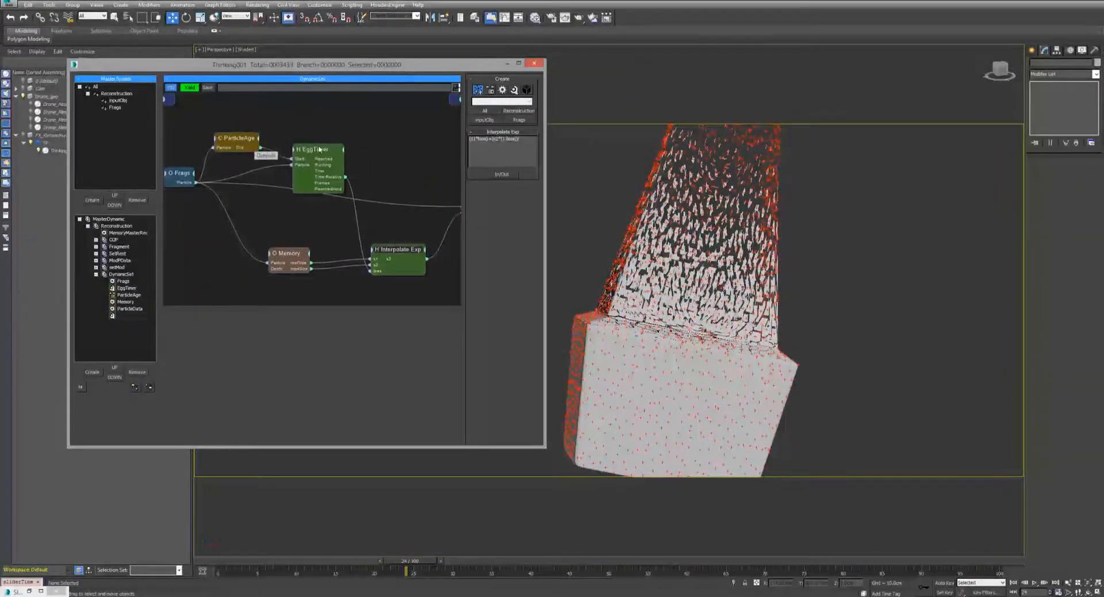
left_click(315, 166)
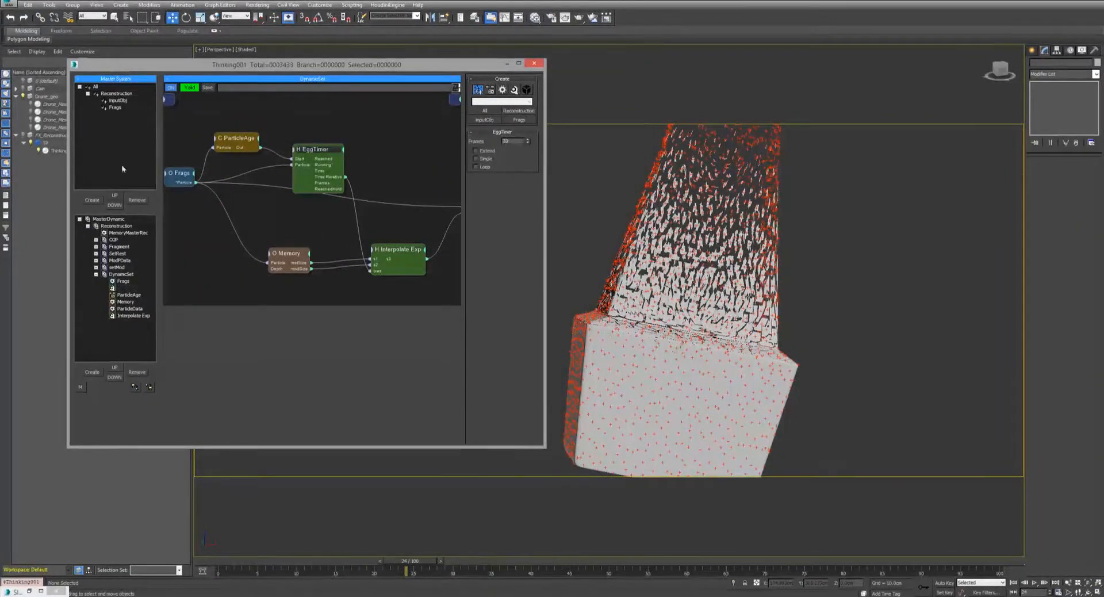
left_click(115, 107)
left_click(501, 97)
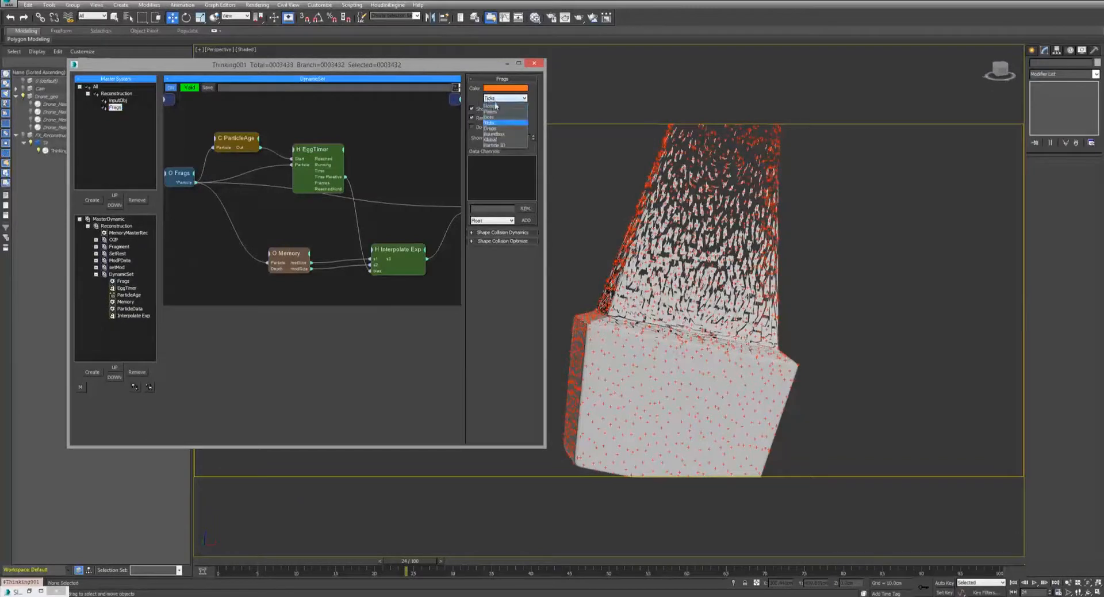
left_click(493, 106)
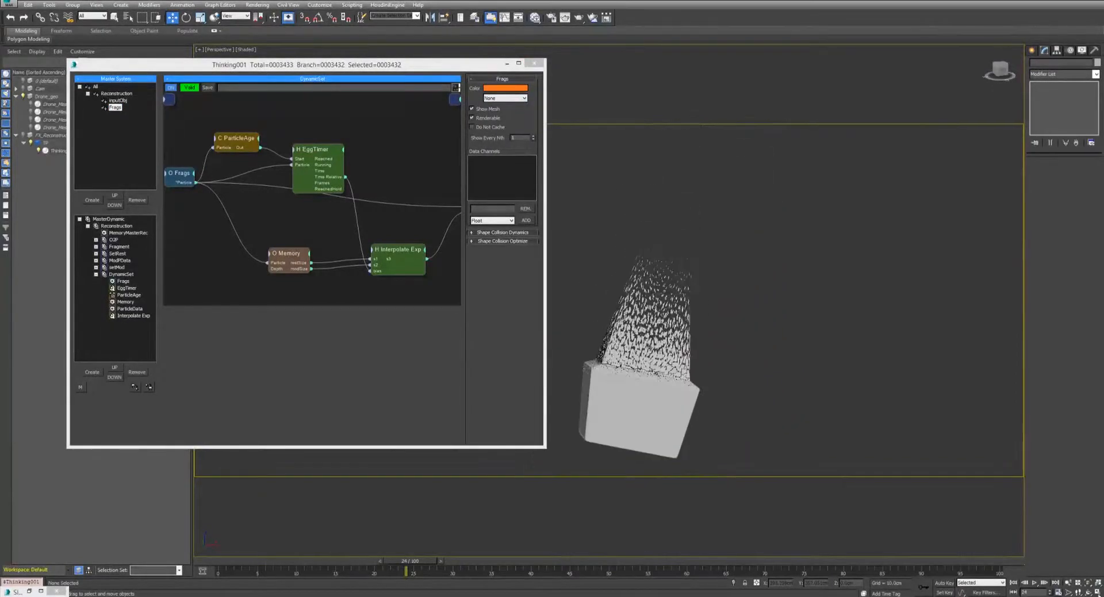
Play the animation from the start to examine how the fragments grow with the ticks hidden.
left_click(1015, 583)
left_click(1035, 582)
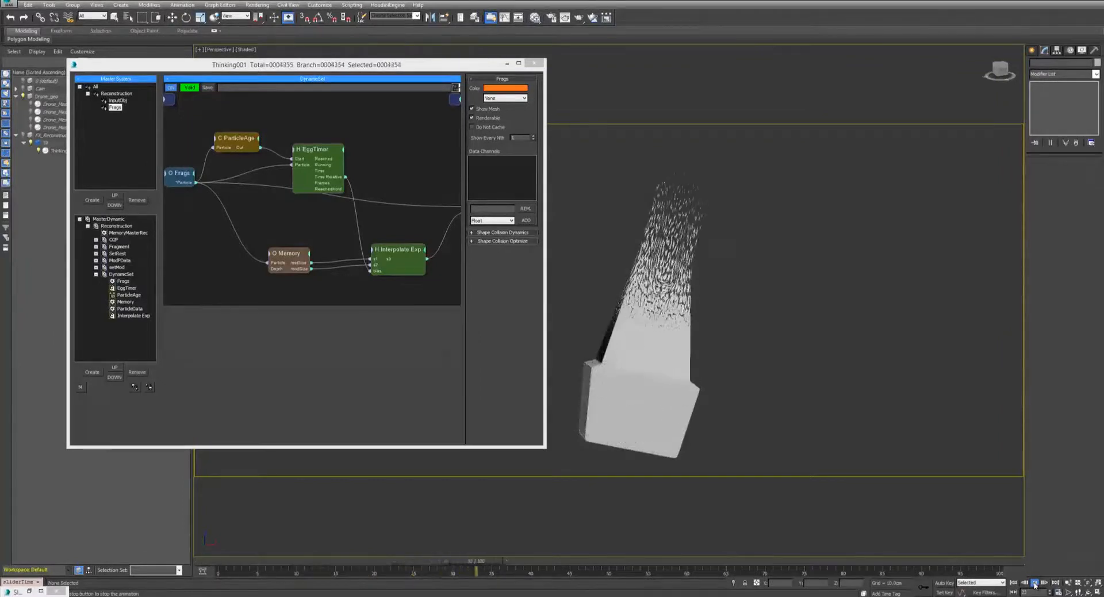
left_click(1035, 582)
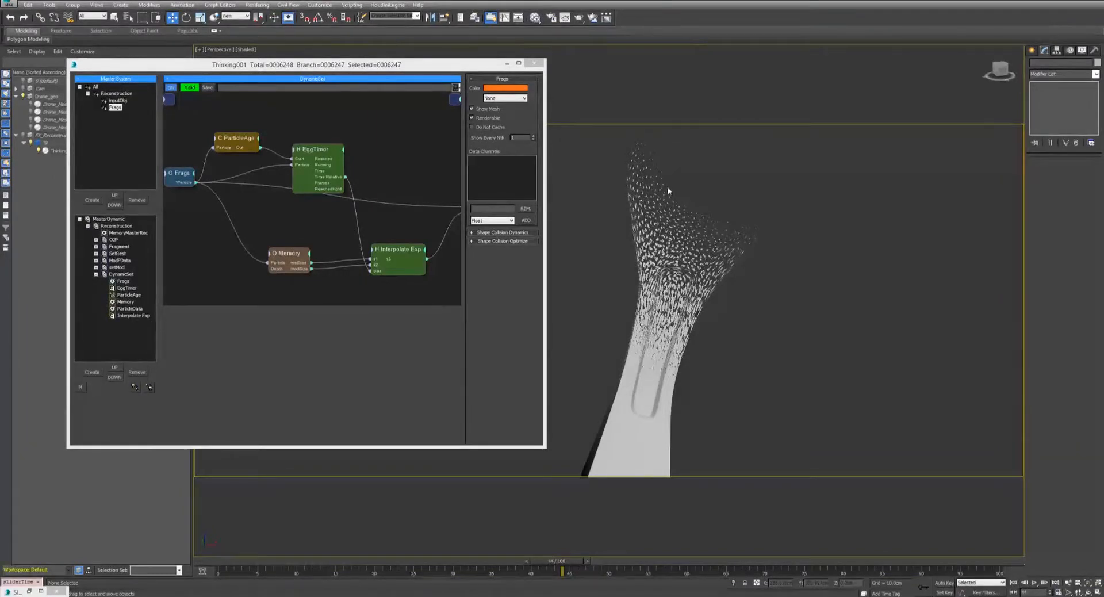
Reposition the EggTimer node, reduce its Frames value and replay the animation from the start.
left_click_drag(315, 149, 333, 141)
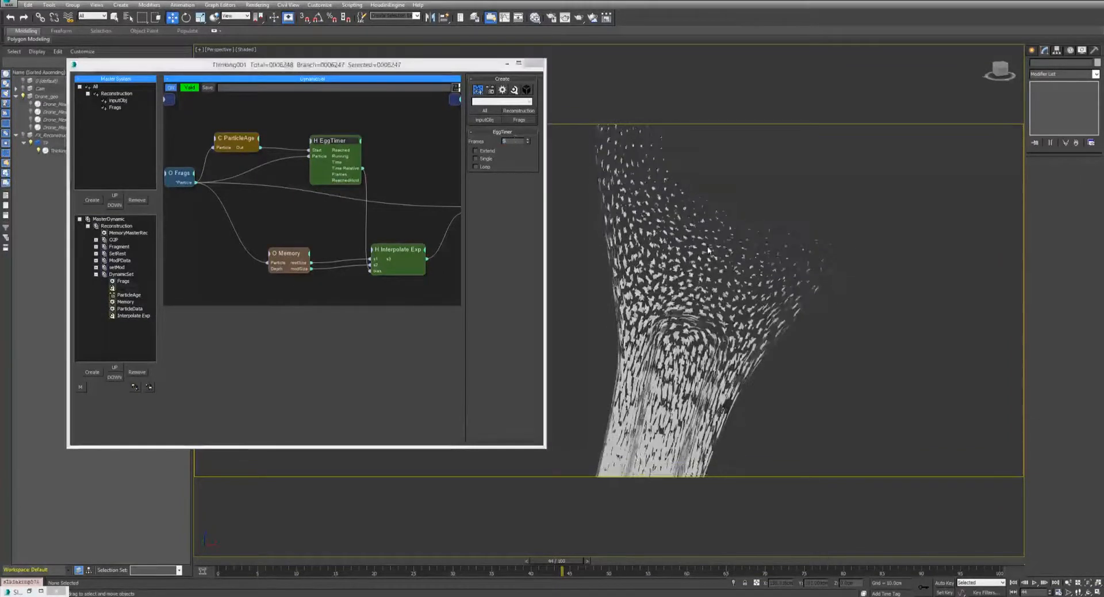
left_click(1015, 583)
left_click(1034, 582)
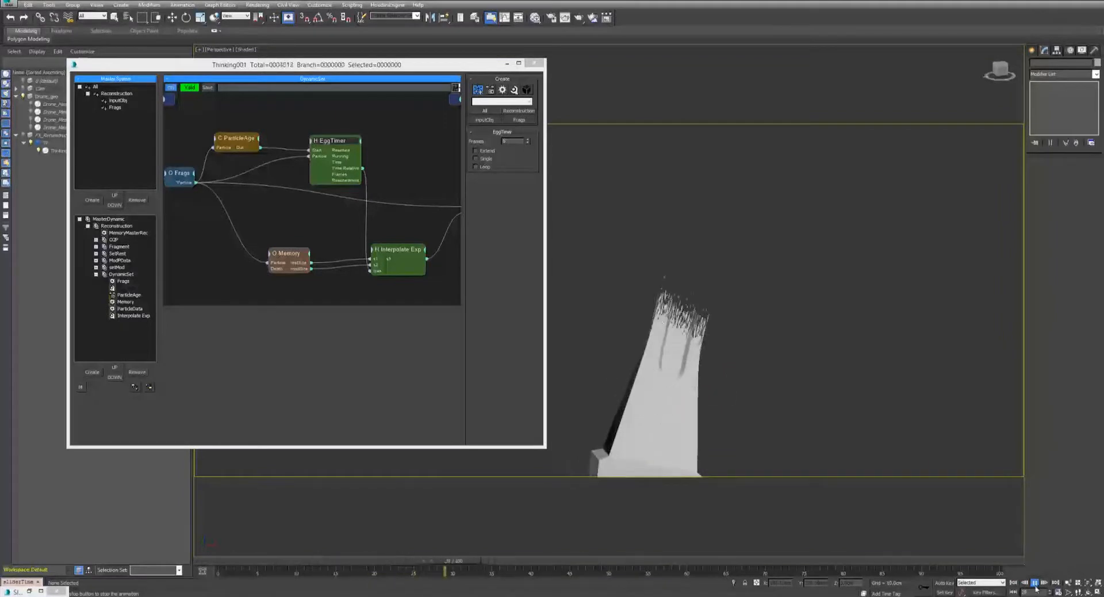
key("w")
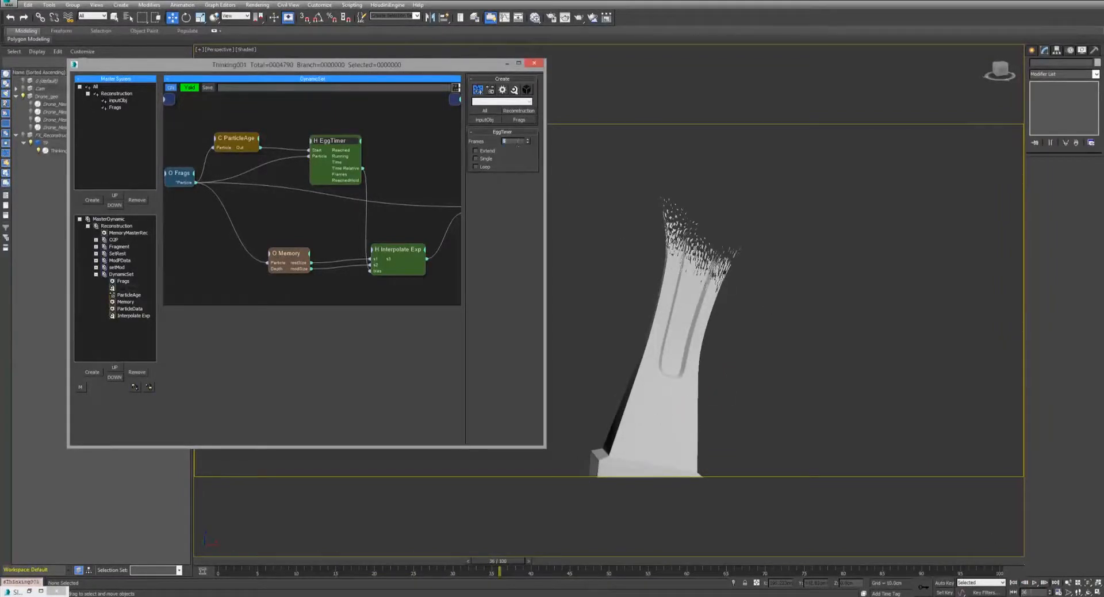
left_click(1015, 582)
left_click(1034, 583)
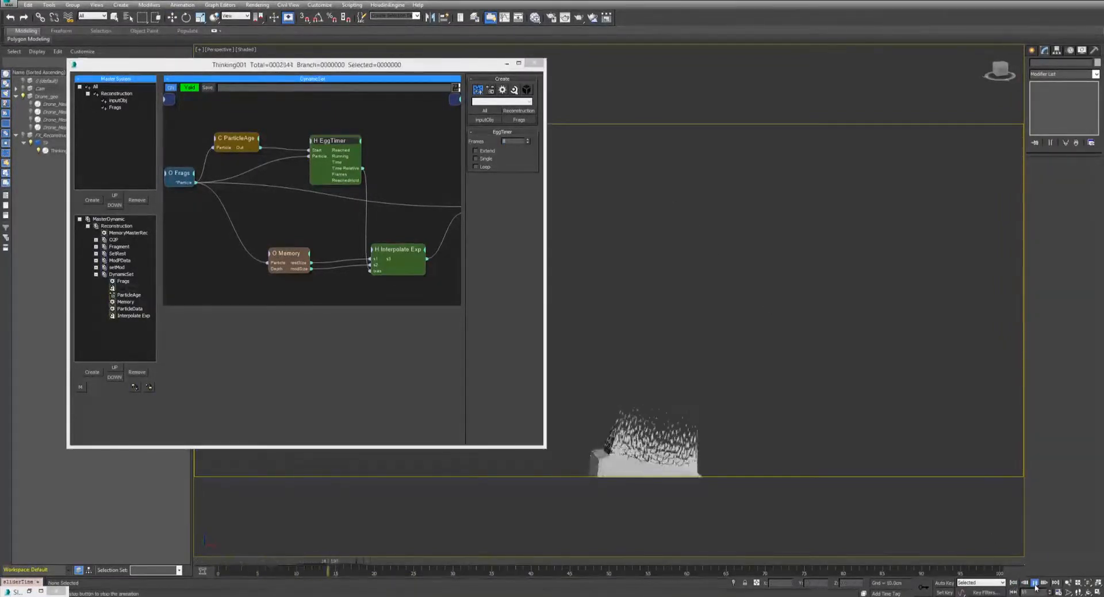
left_click(1034, 583)
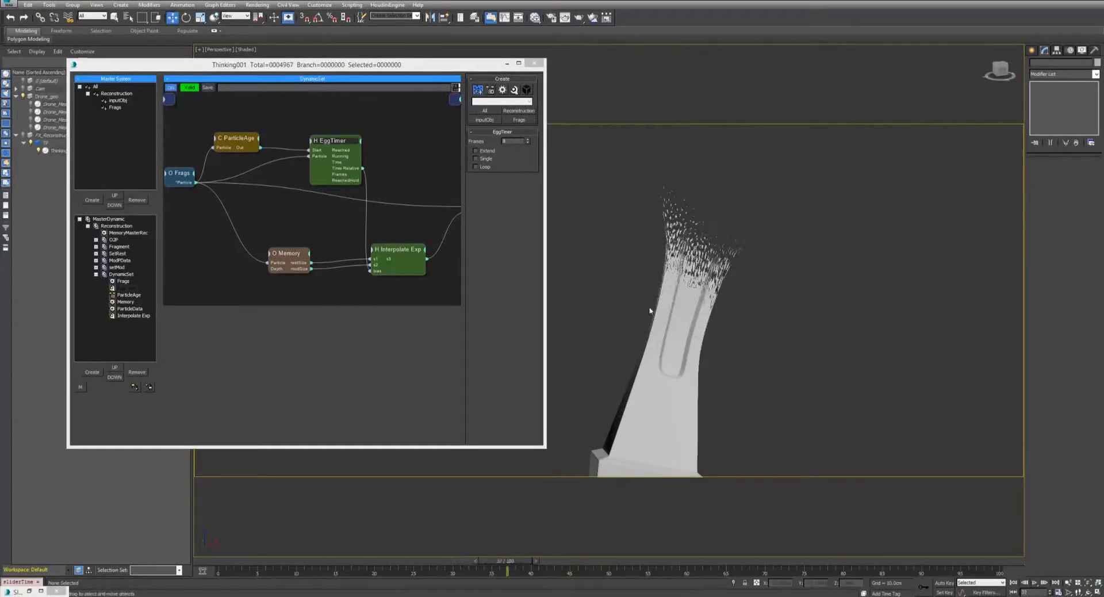
Move the ParticleData and Interpolate Exp nodes away from the EggTimer to make room for another node.
middle_click_drag(386, 173, 277, 173)
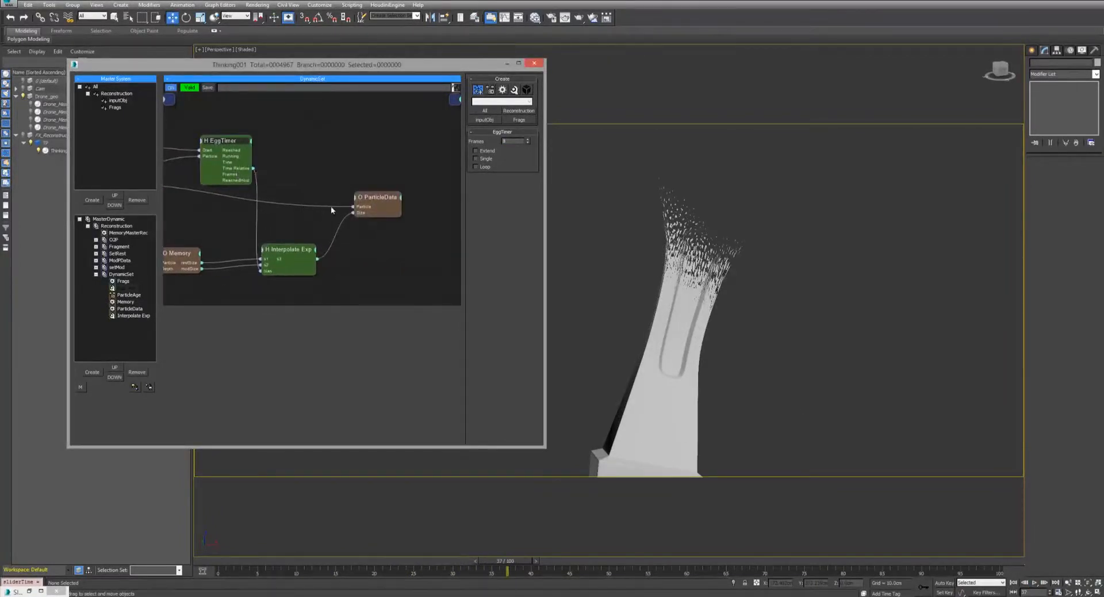
left_click_drag(376, 196, 405, 190)
left_click_drag(288, 249, 336, 245)
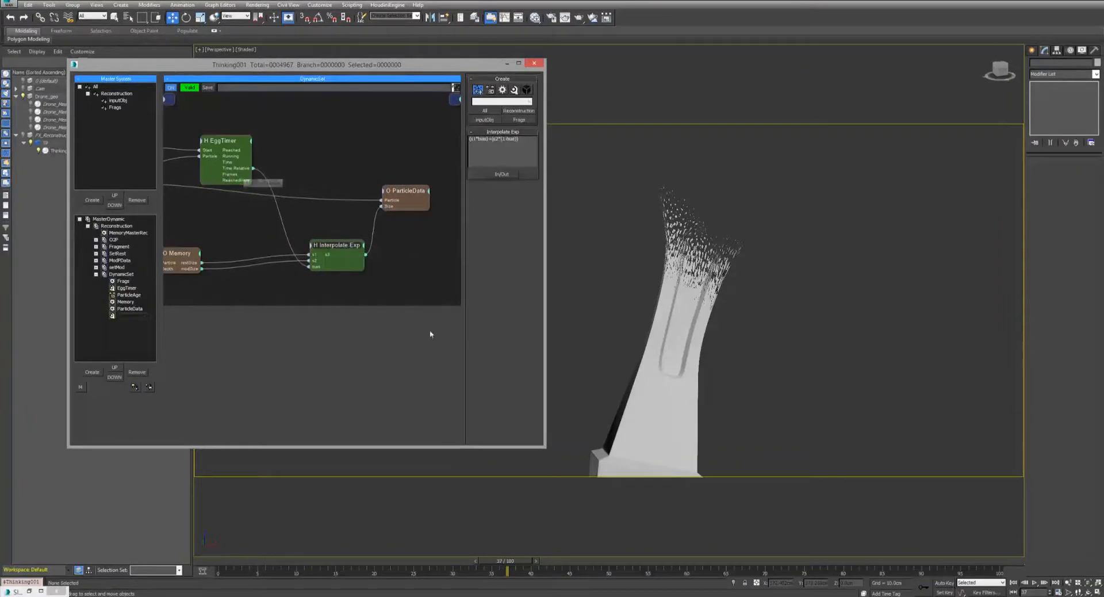
scroll(757, 149, "up", 5)
scroll(757, 150, "down", 2)
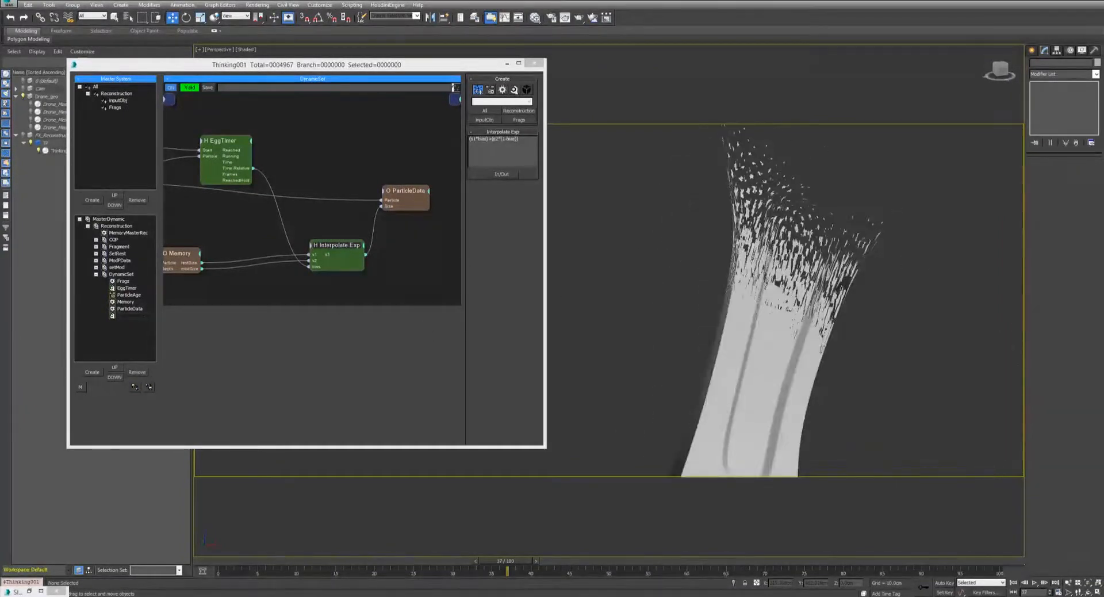
Add a ValueToValue node to the DynamicSet and place it between the EggTimer and ParticleData nodes.
middle_click_drag(298, 164, 309, 168)
left_click(306, 166)
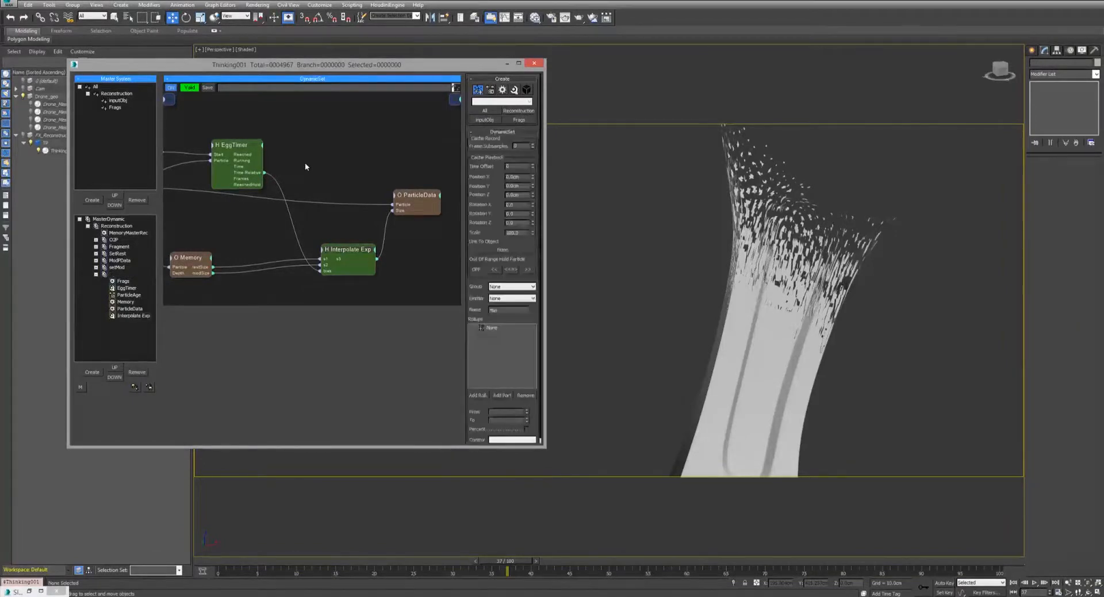
type("v")
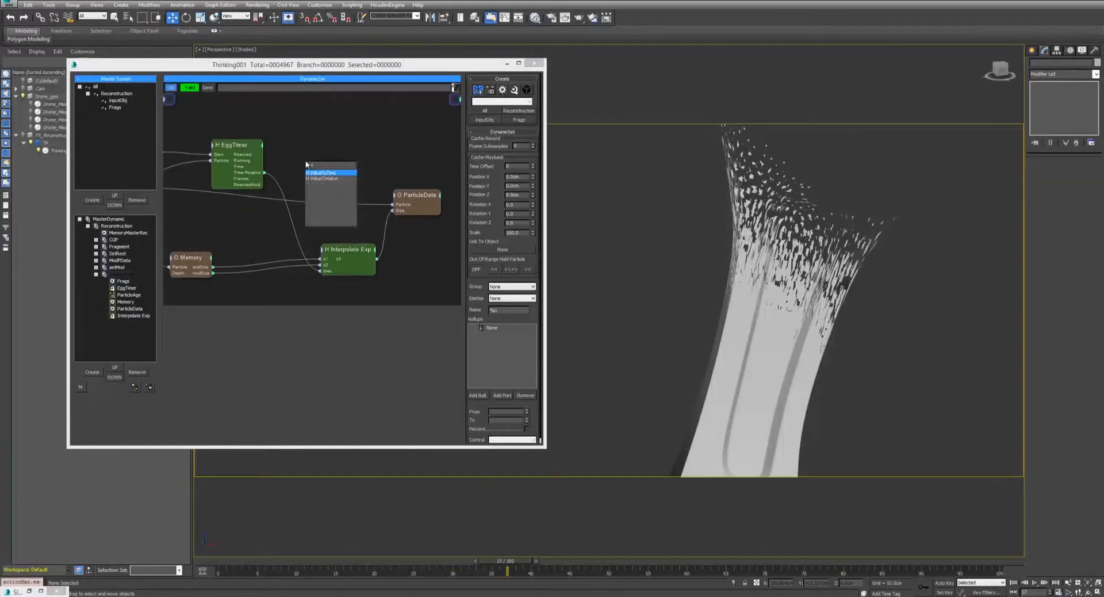
type("alue")
key("Down")
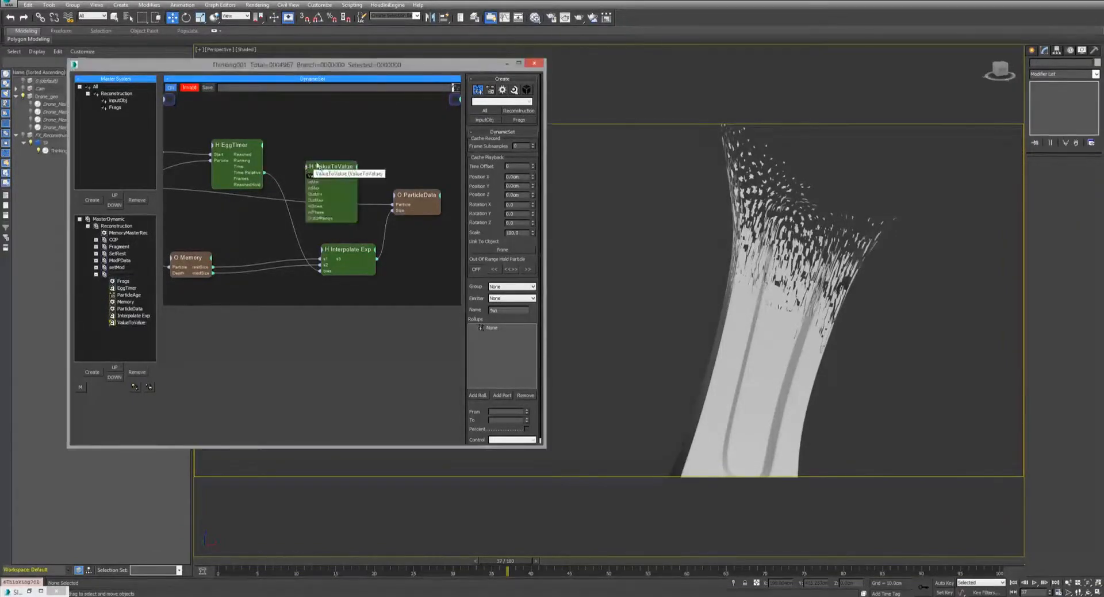
key("Return")
left_click_drag(323, 134, 316, 154)
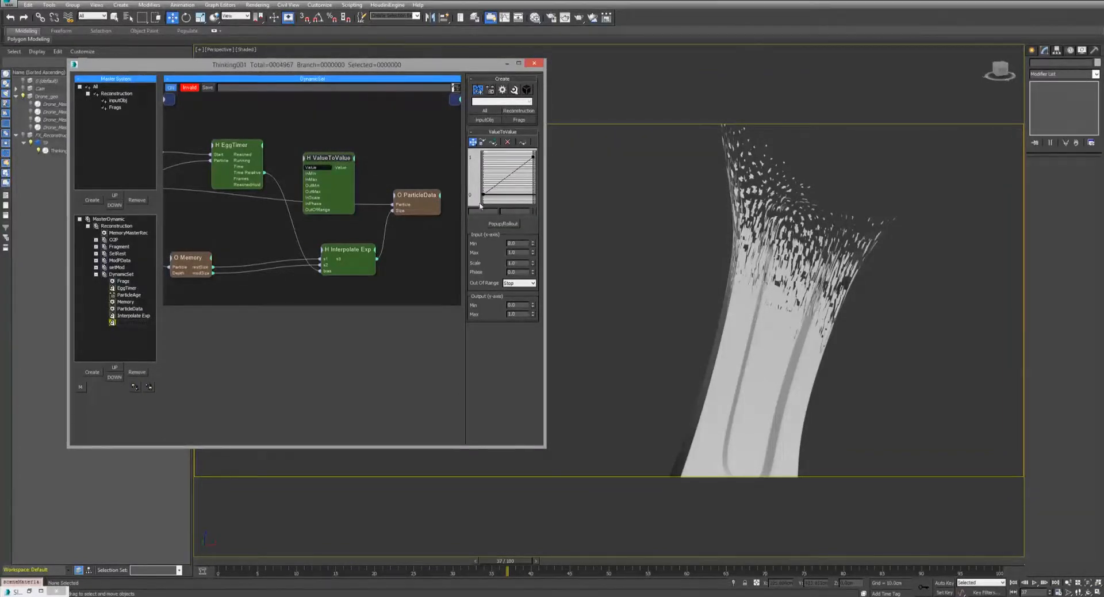
left_click_drag(323, 164, 318, 170)
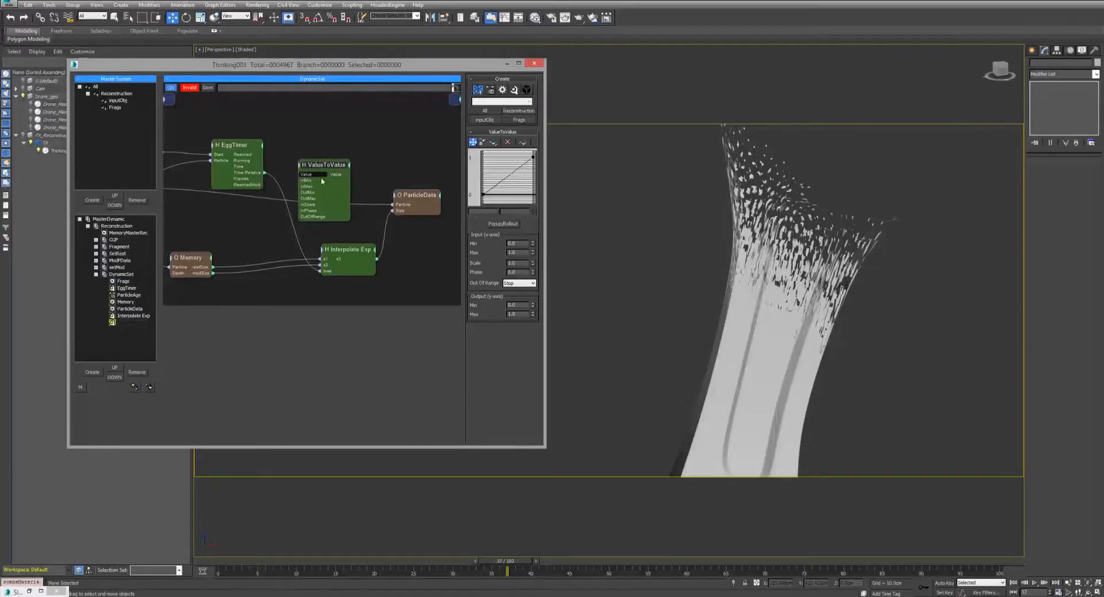
Route EggTimer's Time Relative through ValueToValue into Interpolate Exp's bias input, replacing the direct connection, and reposition ValueToValue.
left_click_drag(264, 173, 299, 174)
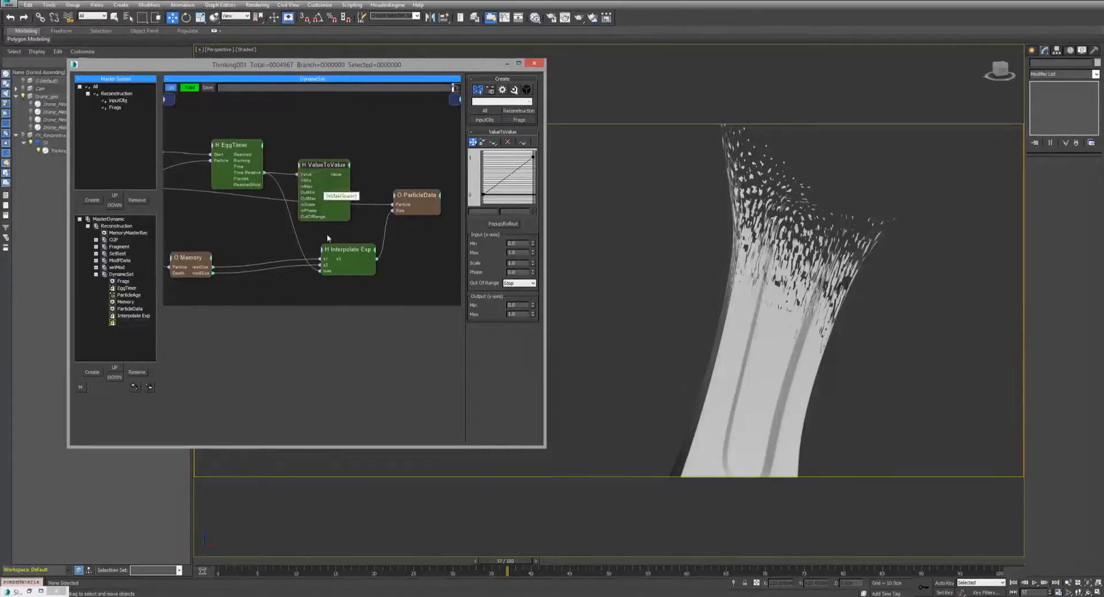
left_click_drag(320, 271, 333, 253)
left_click_drag(351, 174, 320, 271)
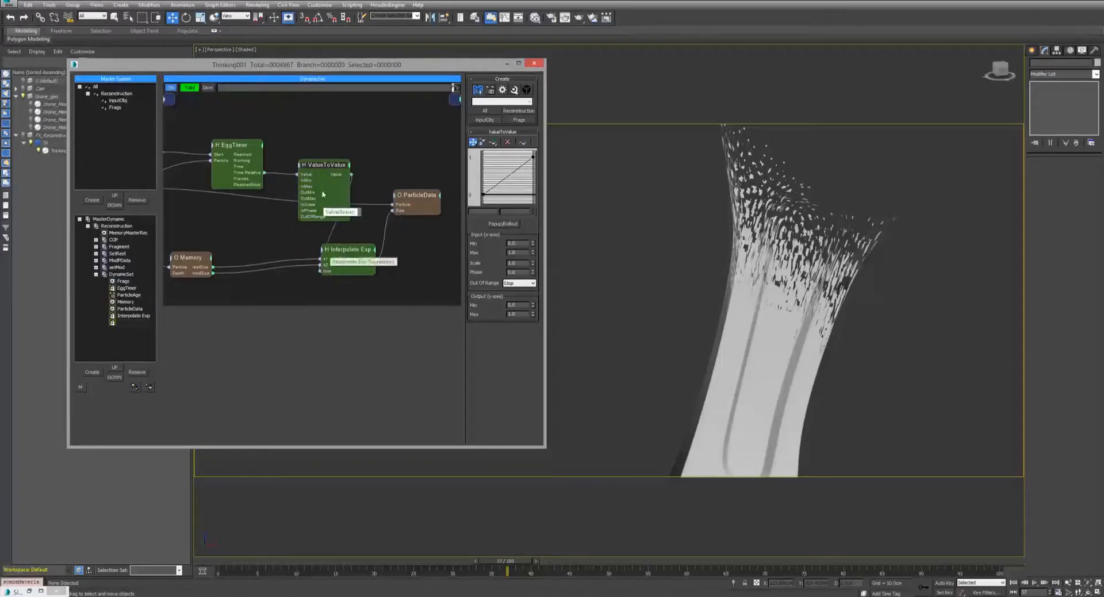
left_click_drag(324, 194, 302, 196)
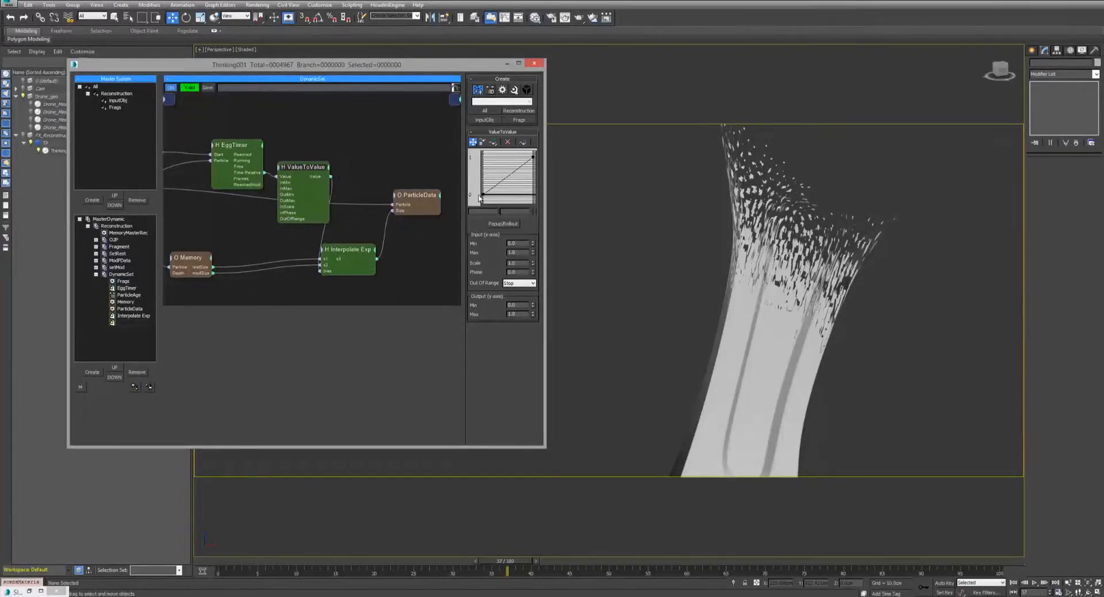
Replay the animation from the start to check the growth driven by the linear ValueToValue curve.
left_click(1014, 582)
left_click(1035, 582)
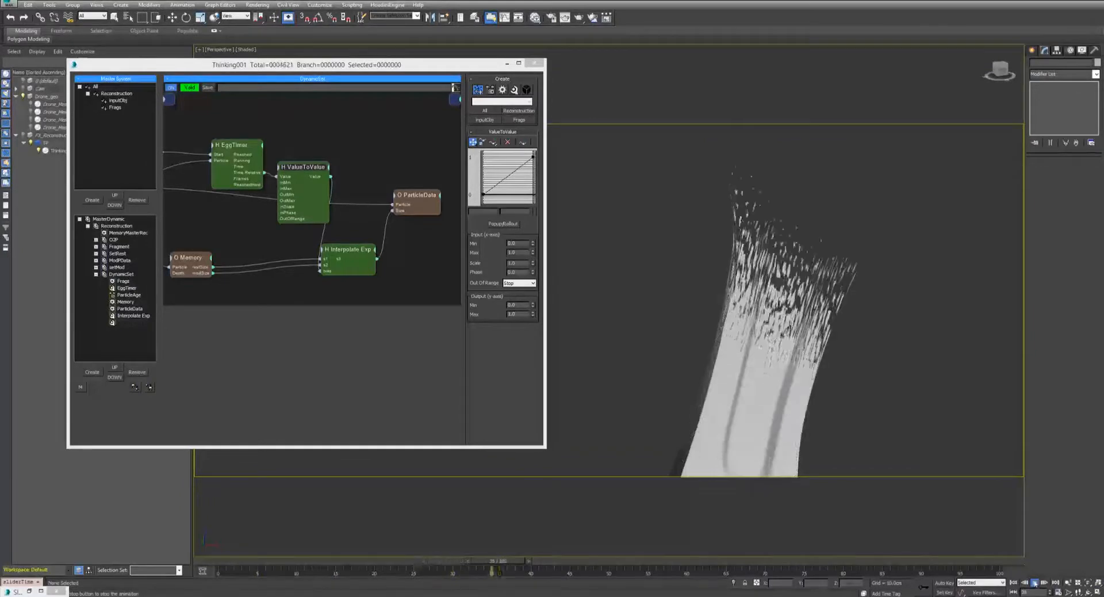
left_click(1035, 582)
Insert two points on the ValueToValue curve and make them Bezier-Smooth.
left_click(494, 143)
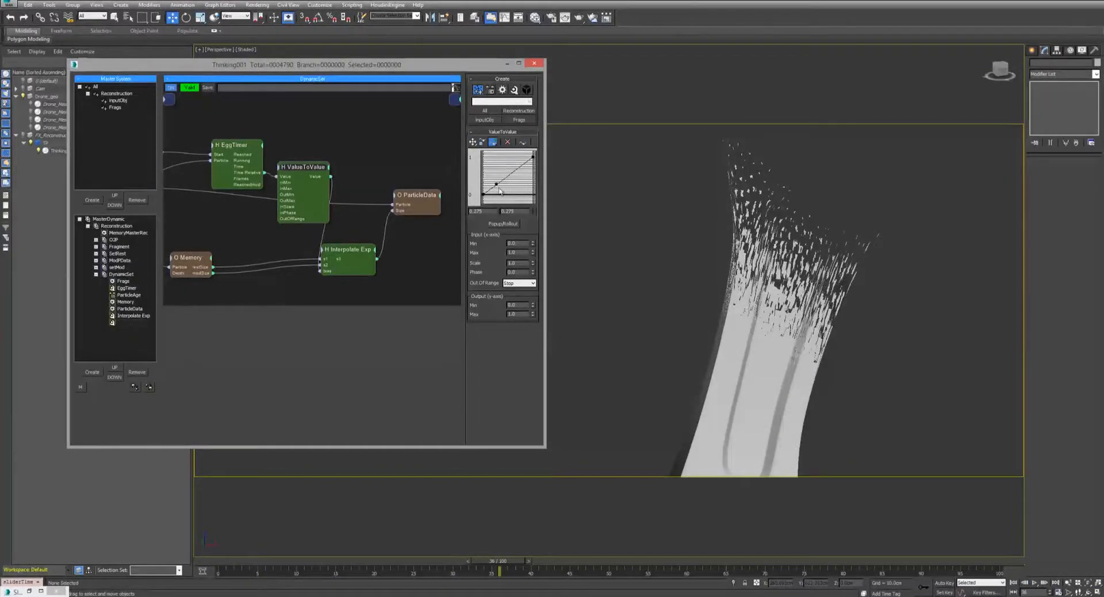
left_click(472, 143)
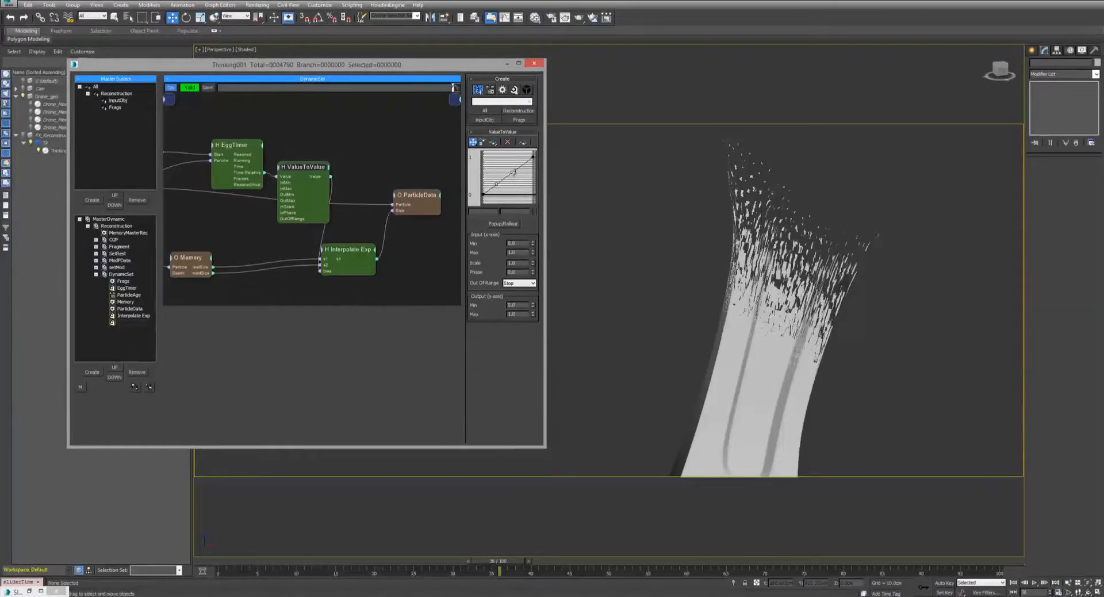
right_click(513, 172)
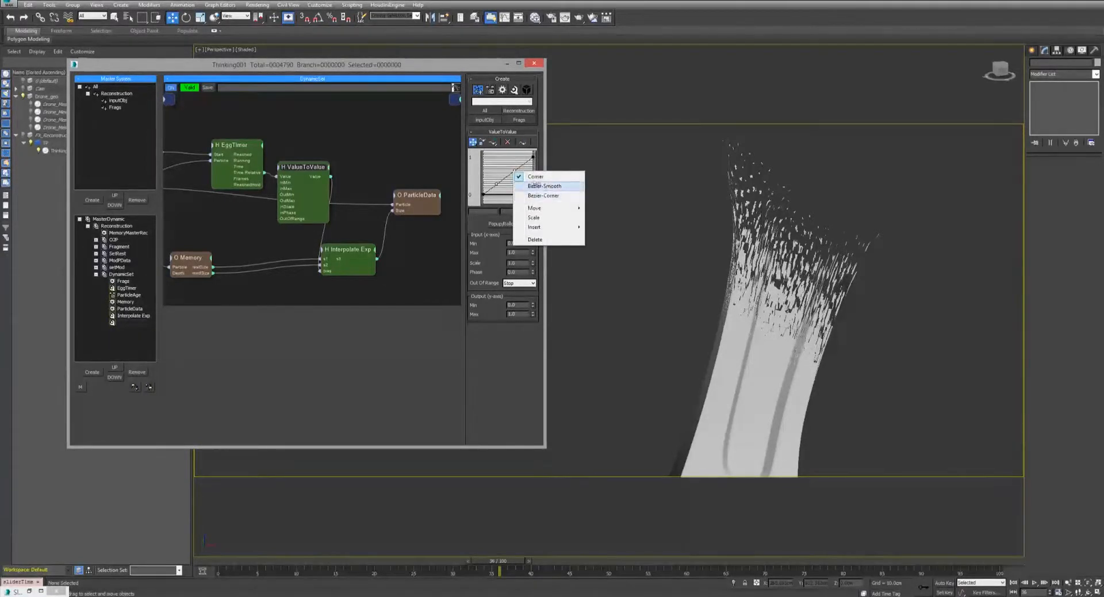
left_click(535, 186)
Open the ValueToValue curve in an enlarged pop-up and shape it into an S-curve with the upper point at about 0.71, 0.92.
left_click(511, 223)
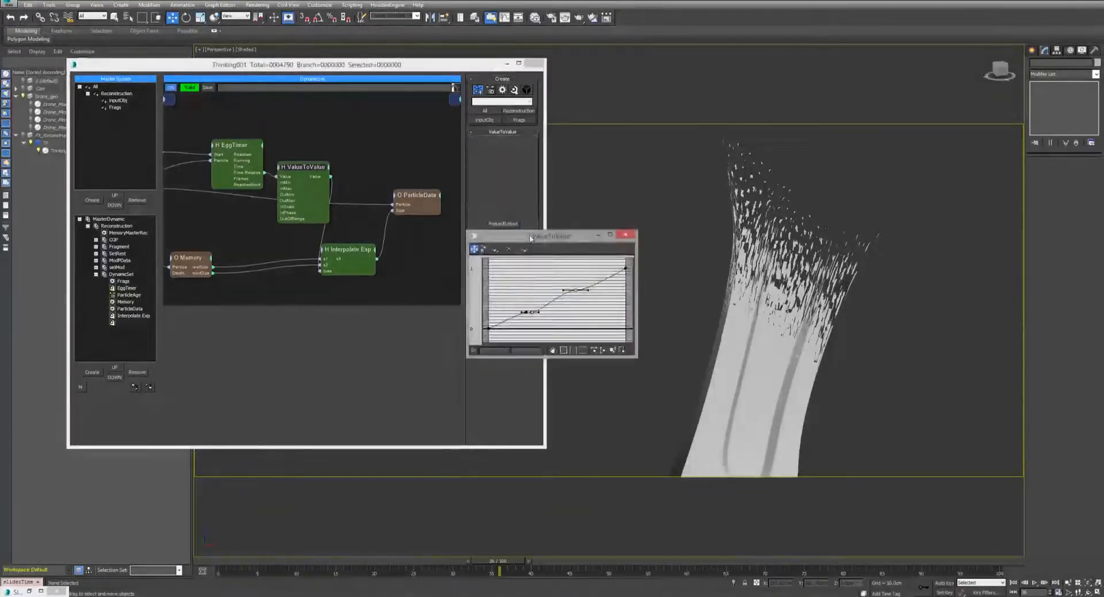
left_click_drag(471, 268, 541, 334)
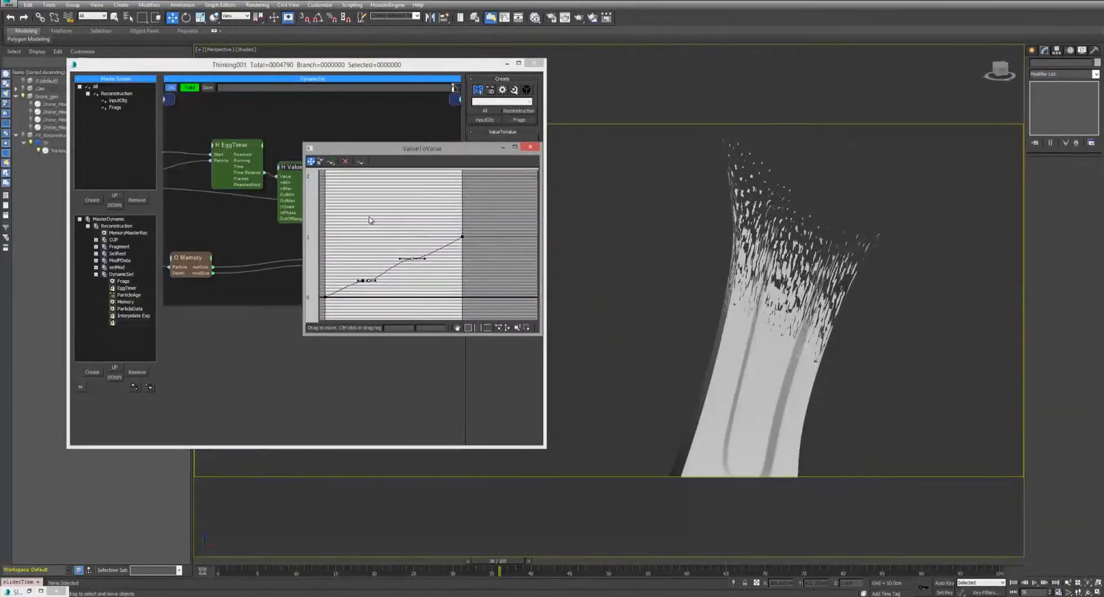
left_click_drag(368, 281, 424, 241)
right_click(358, 283)
left_click(383, 351)
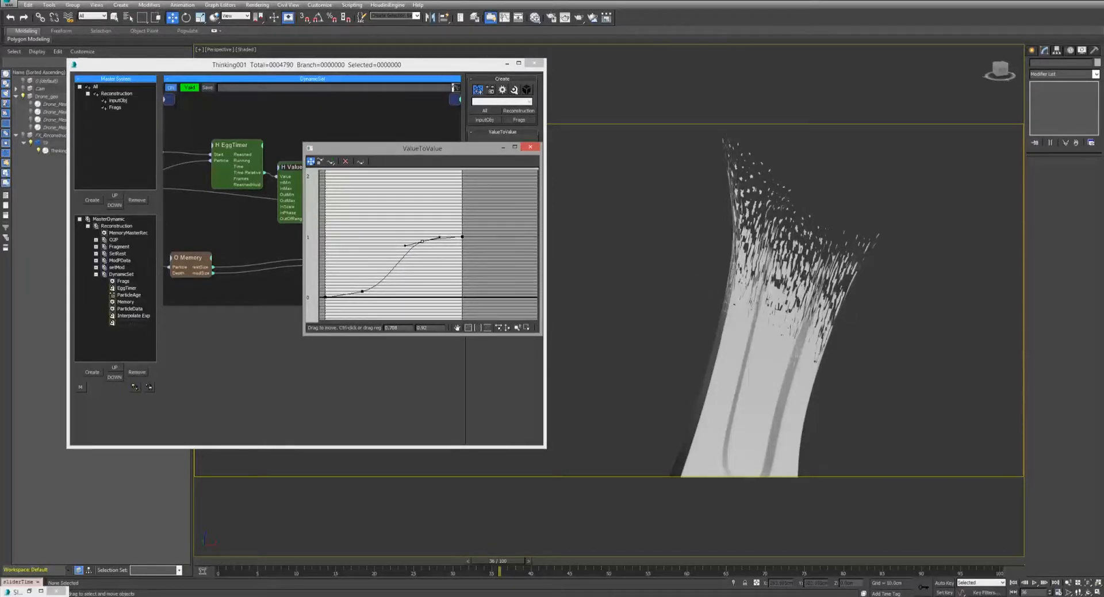
Replay the animation from the start to check the fragment growth driven by the S-curve, and inspect the growing edge up close.
left_click(1014, 583)
left_click(1036, 583)
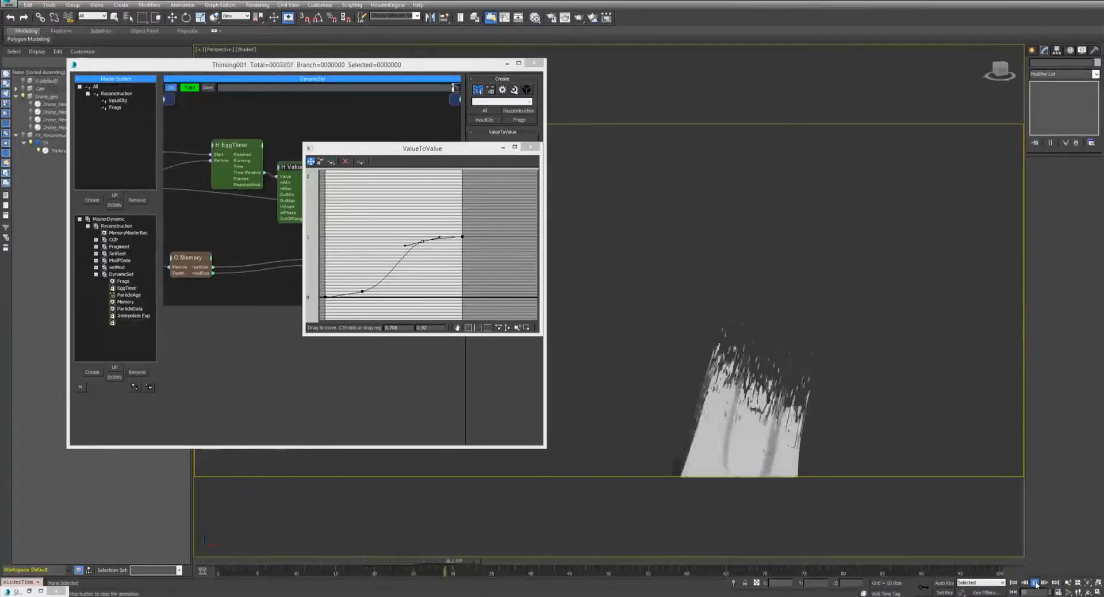
key("w")
middle_click_drag(891, 373, 976, 444, "alt")
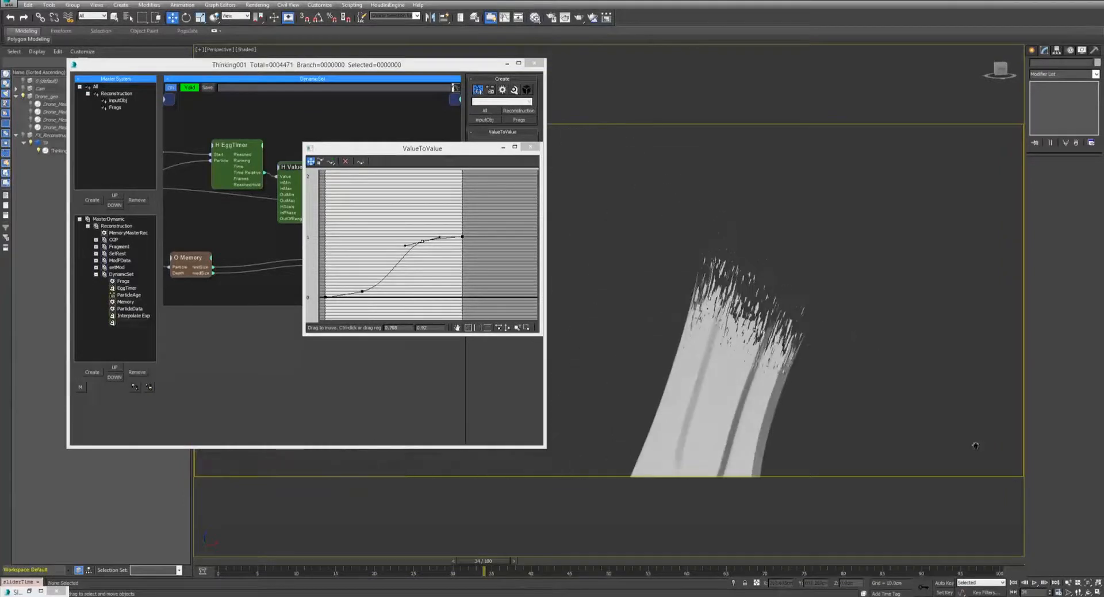
scroll(763, 298, "up", 4)
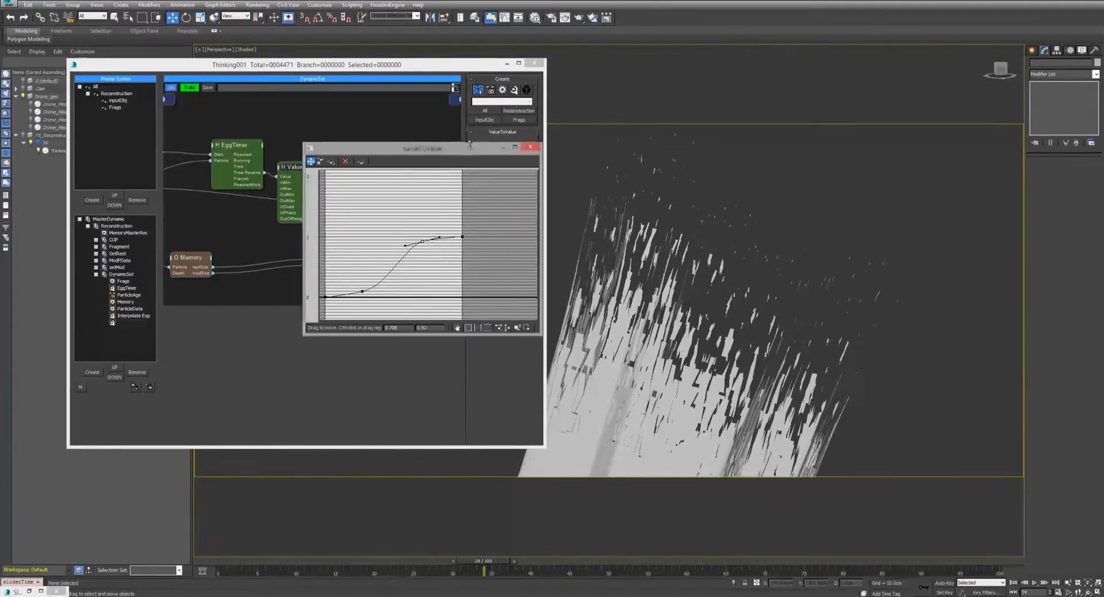
Reshape the ValueToValue curve into a steep-start ease-out by lifting the lower point above the linear diagonal.
left_click_drag(470, 149, 343, 234)
mouse_move(294, 329)
left_mouse_down()
mouse_move(294, 339)
mouse_move(311, 329)
left_mouse_up()
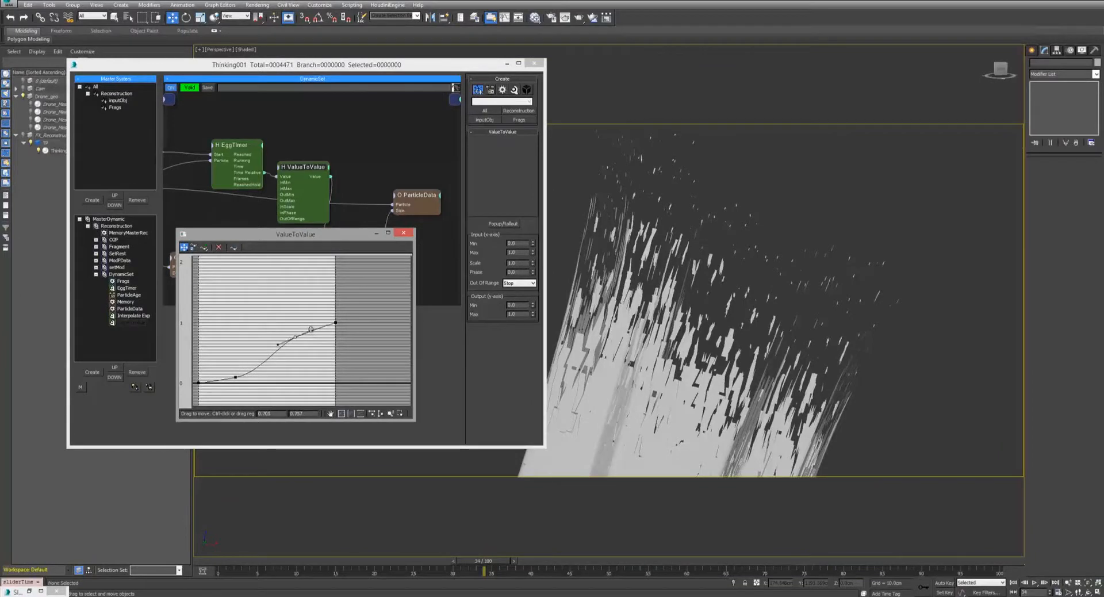
left_click(235, 378)
left_click_drag(237, 377, 318, 328)
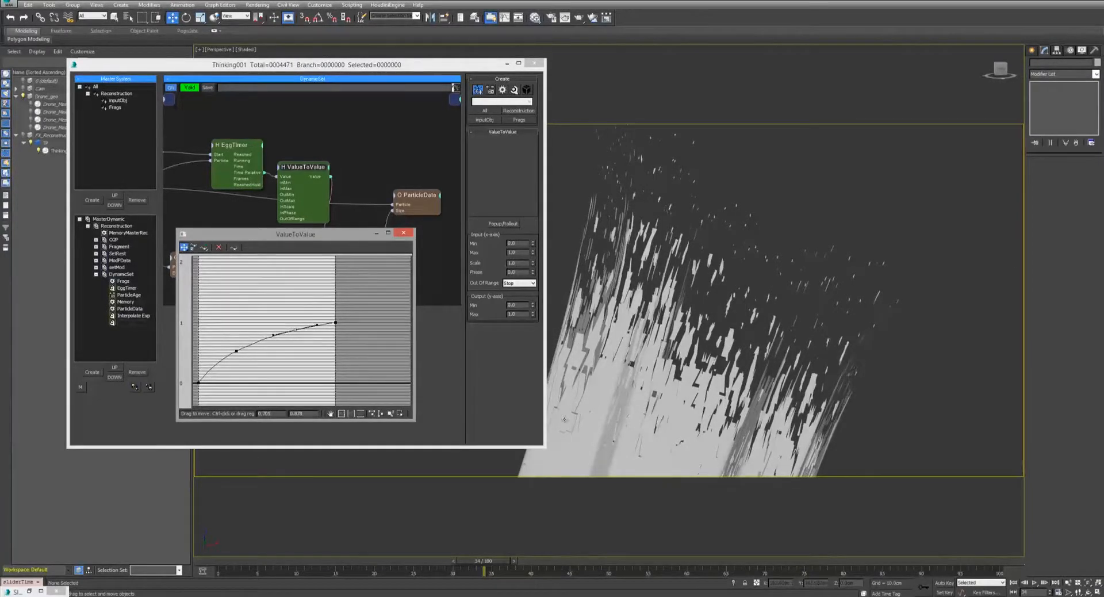
Replay the animation from the start to check the growth driven by the ease-out curve.
left_click(1014, 583)
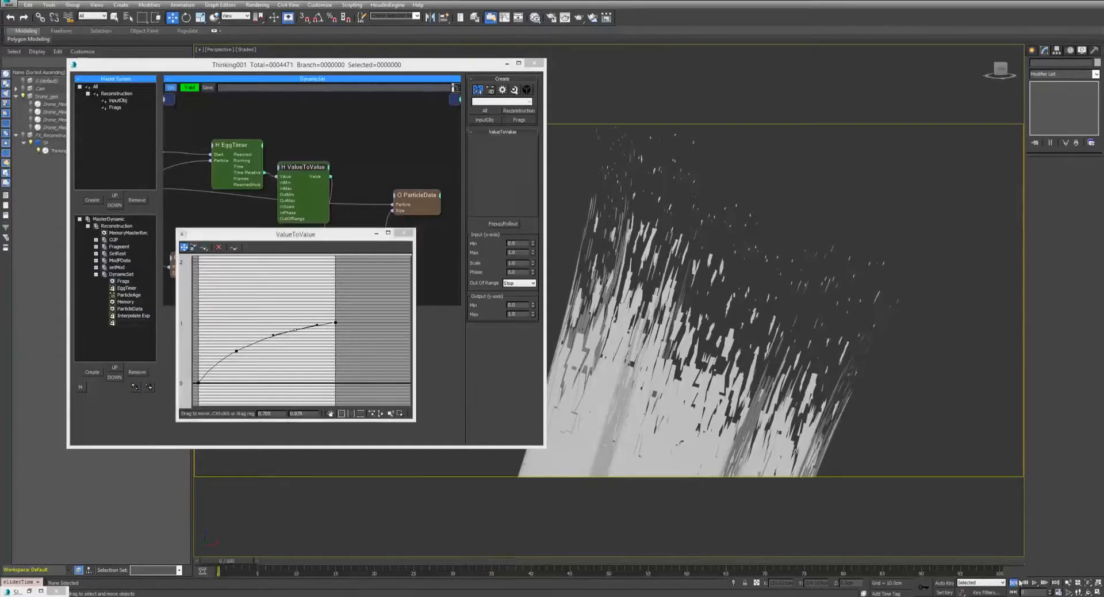
left_click(1035, 583)
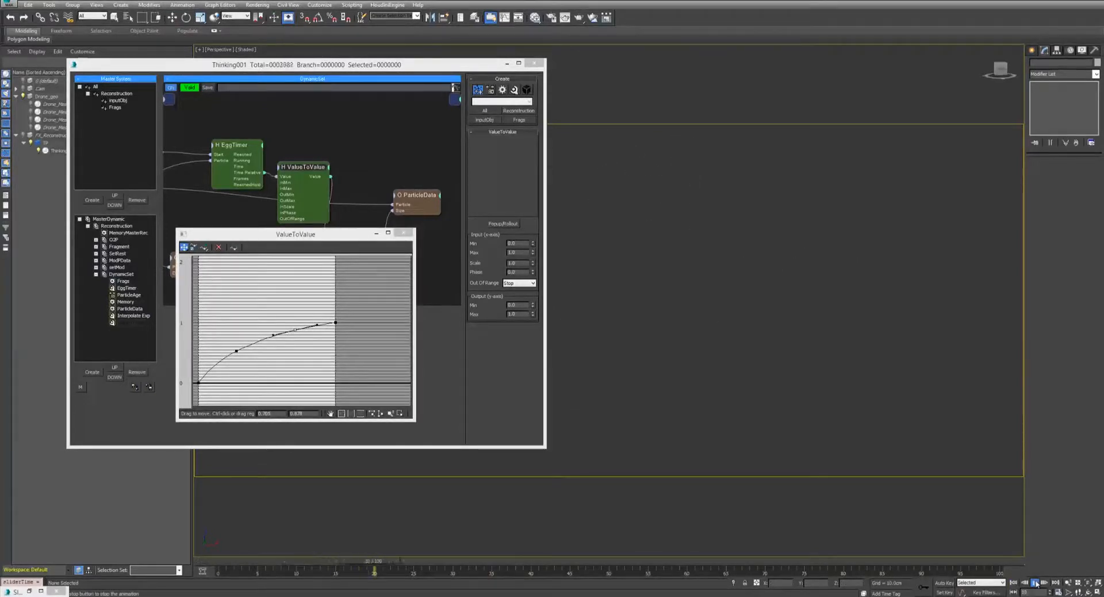
left_click(1035, 583)
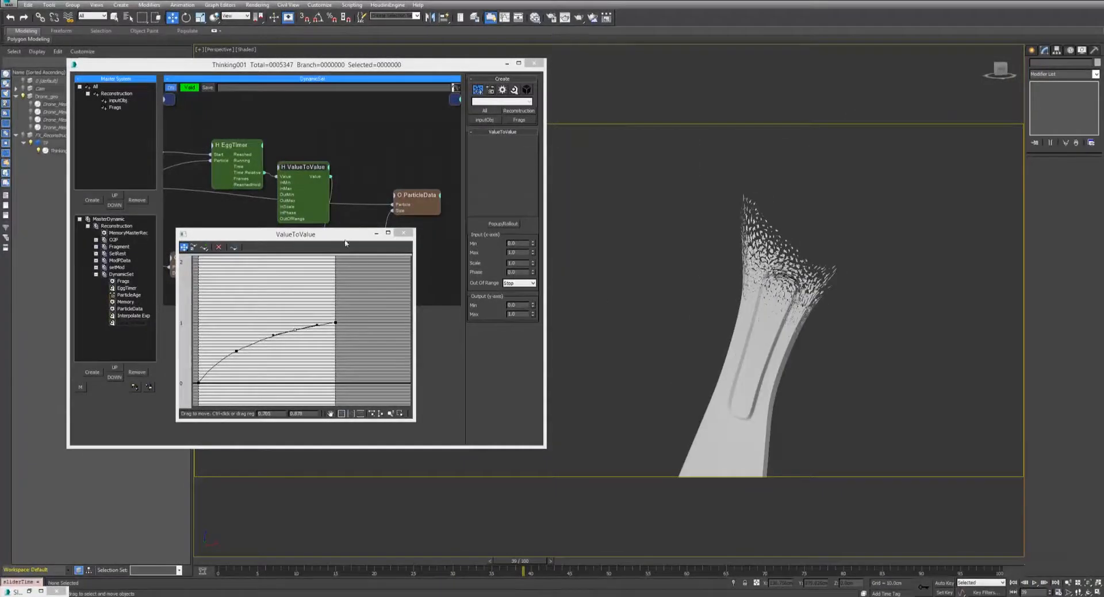
Delete the lower curve point, lower the remaining one to about 0.51, 0.366 for an ease-in shape, and close the curve pop-up.
right_click(236, 352)
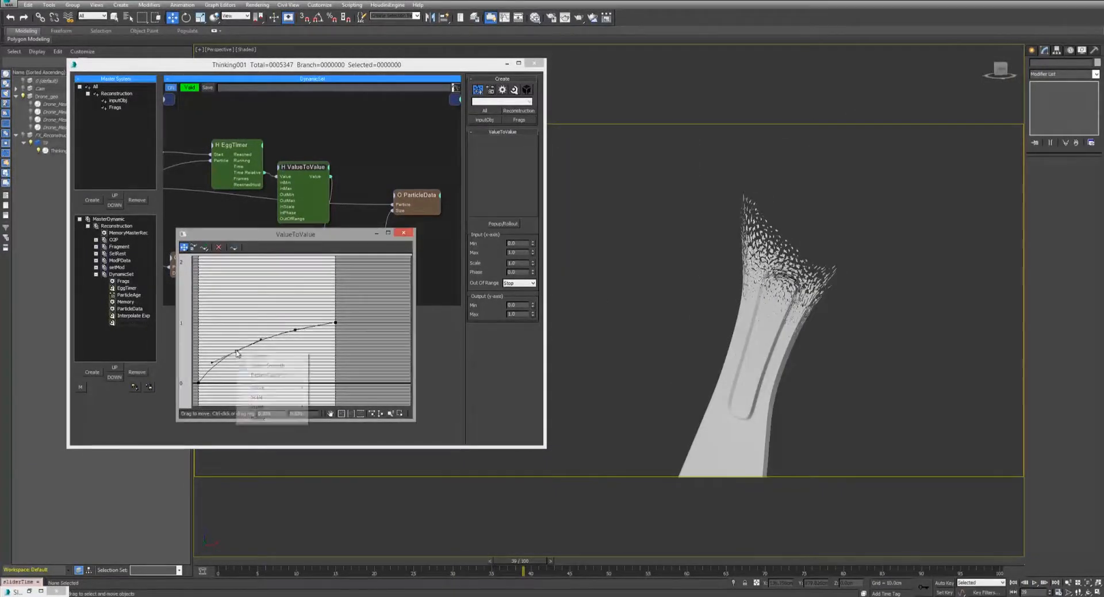
left_click(267, 414)
left_click_drag(296, 330, 268, 360)
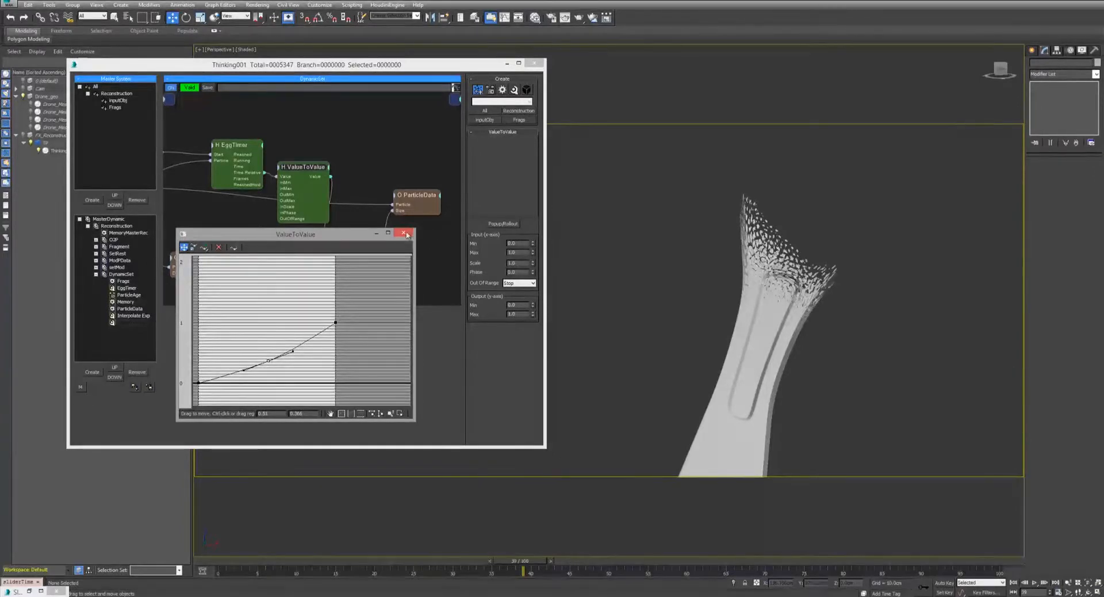
left_click(406, 233)
Replay the animation from the start to check the growth with the ease-in curve, and inspect the fragments at the growing edge.
left_click(1014, 583)
left_click(1035, 583)
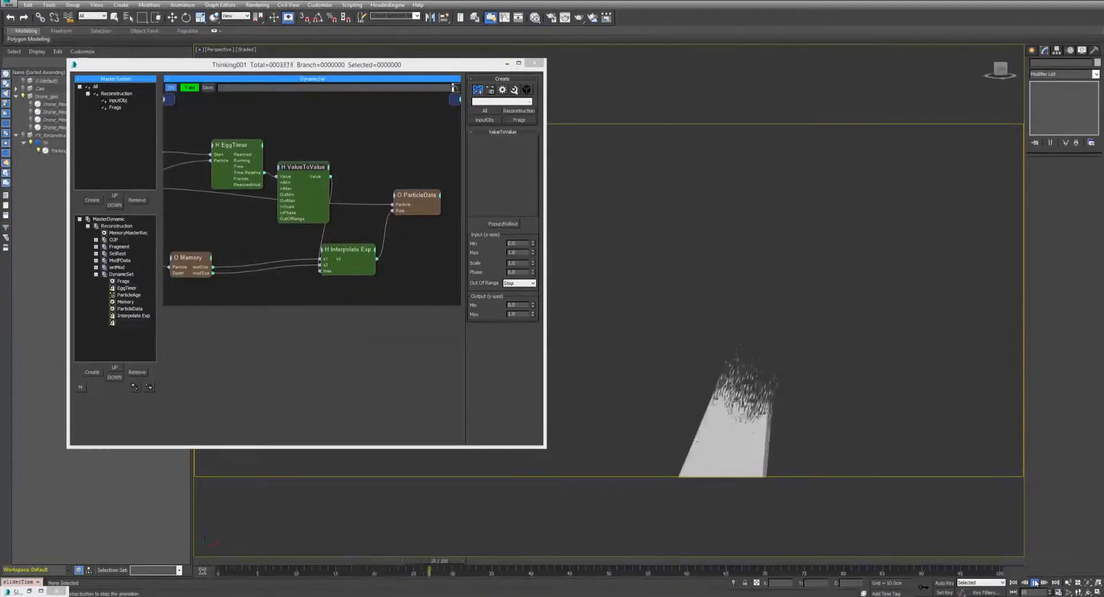
left_click(1035, 583)
key("w")
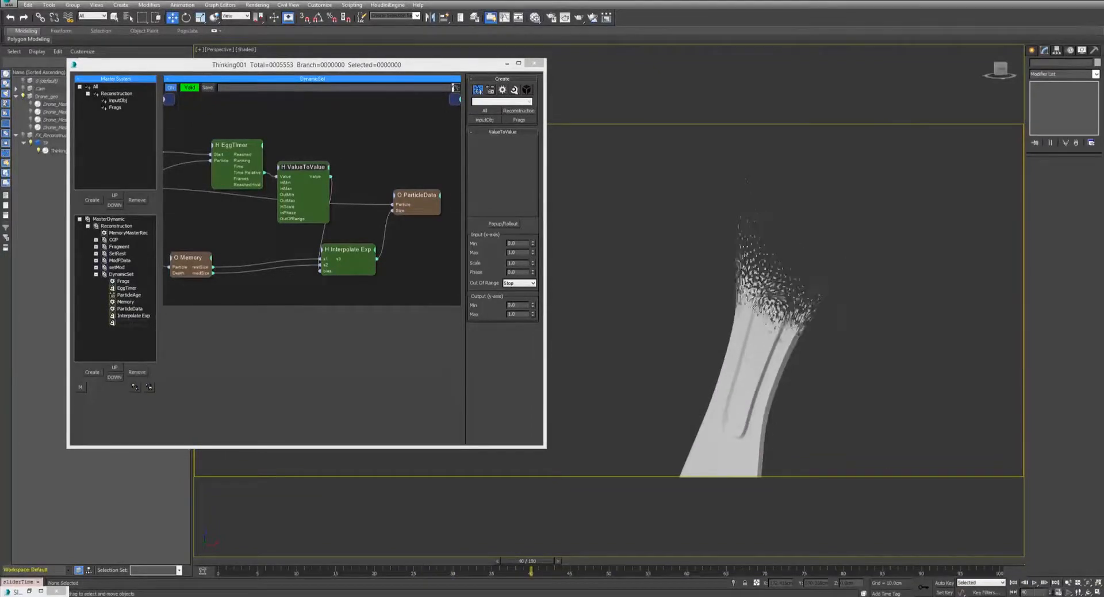
scroll(812, 300, "up", 5)
middle_click_drag(813, 299, 759, 277)
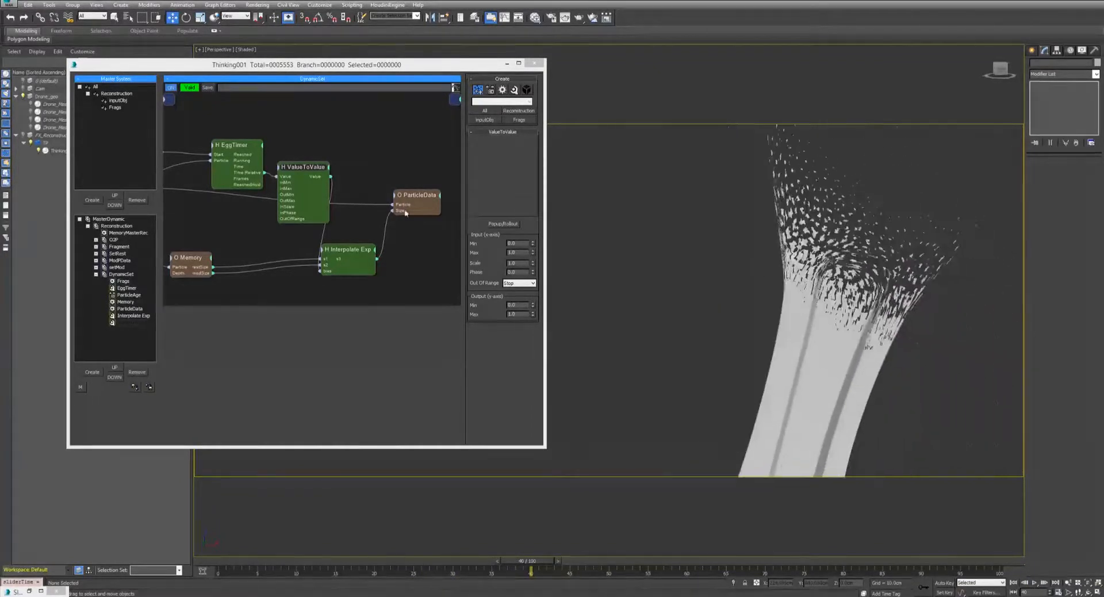
Reposition the EggTimer node slightly and expose its Frames value as an input port.
middle_click_drag(258, 211, 379, 222)
left_click(364, 156)
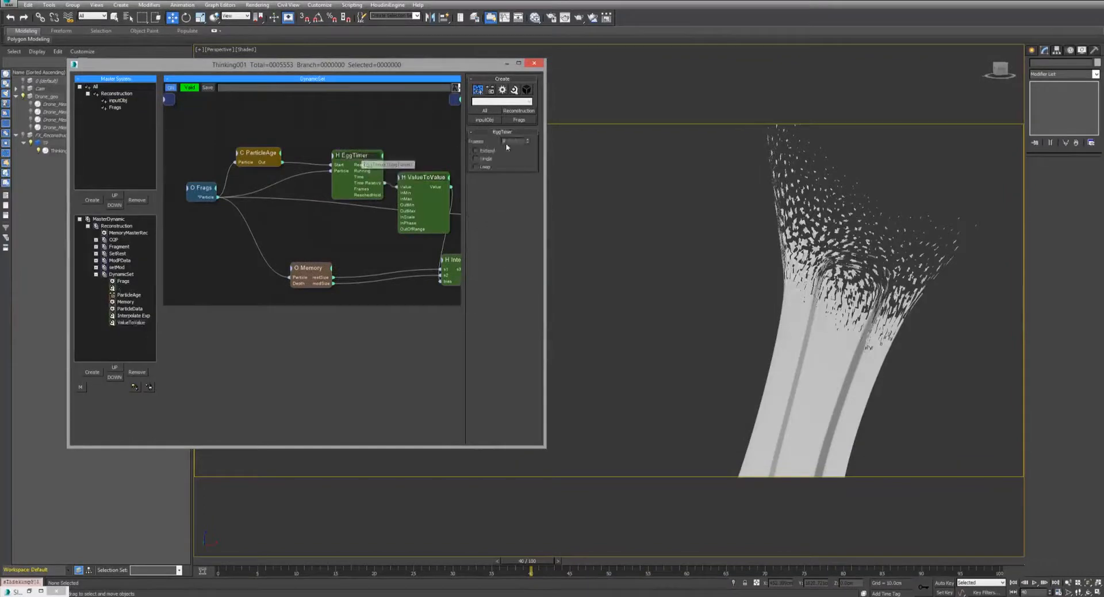
left_click_drag(361, 161, 363, 154)
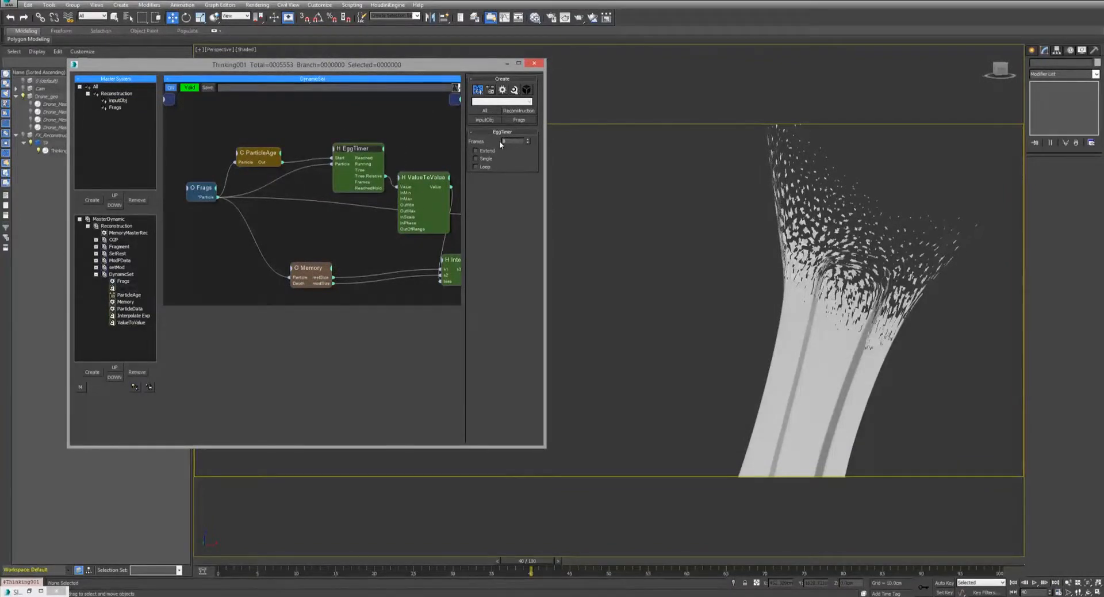
right_click(339, 151)
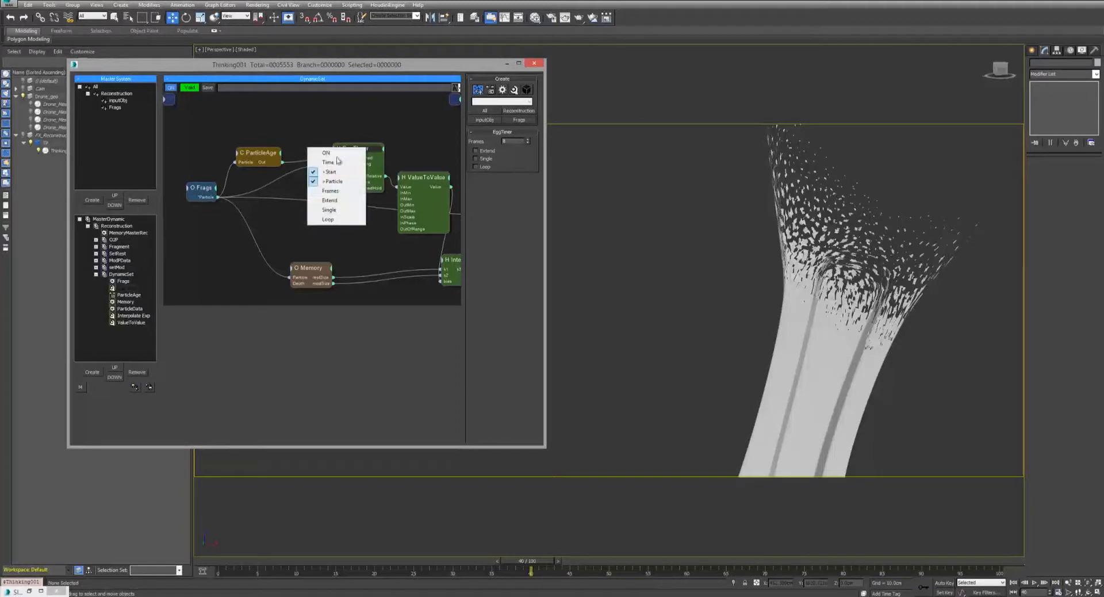
left_click(342, 194)
Add a Random operator to the DynamicSet graph and connect Frags' Particle output to its Particle input.
right_click(306, 214)
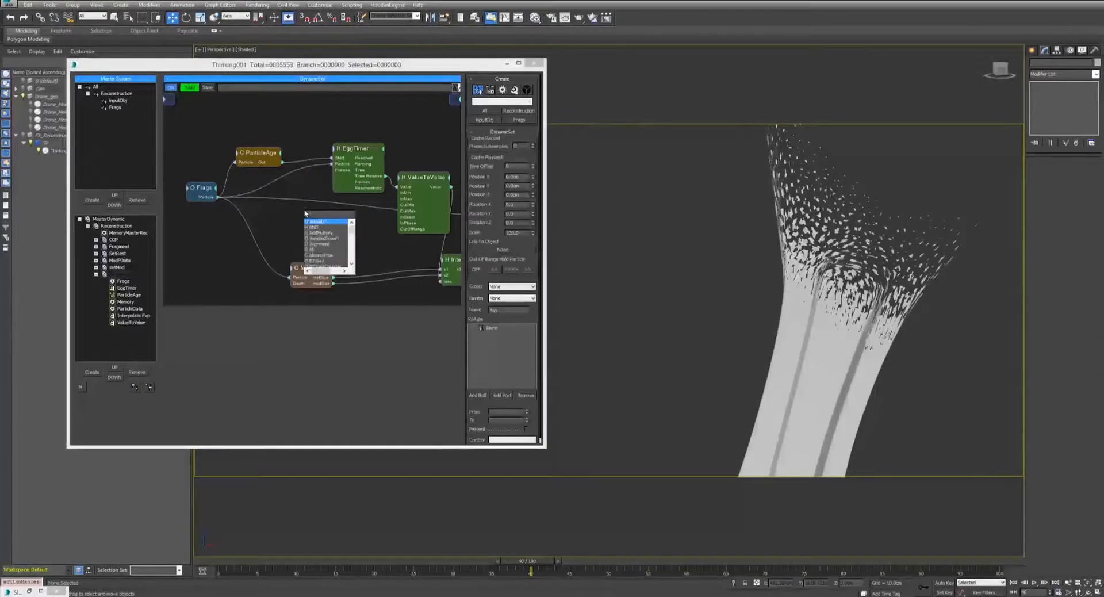
type("ran")
key("Return")
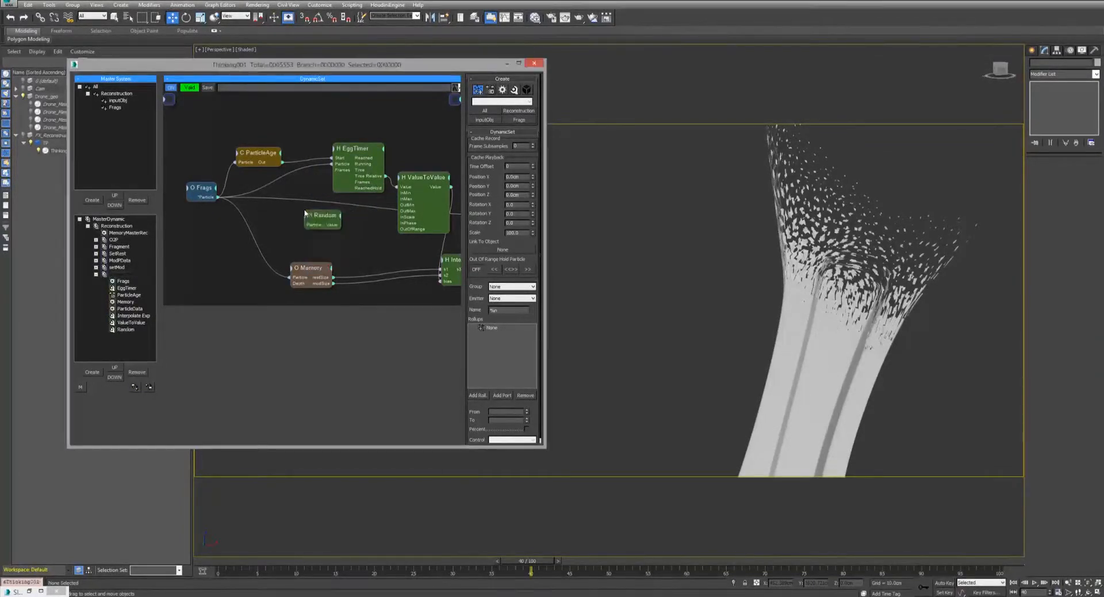
left_click_drag(218, 197, 291, 217)
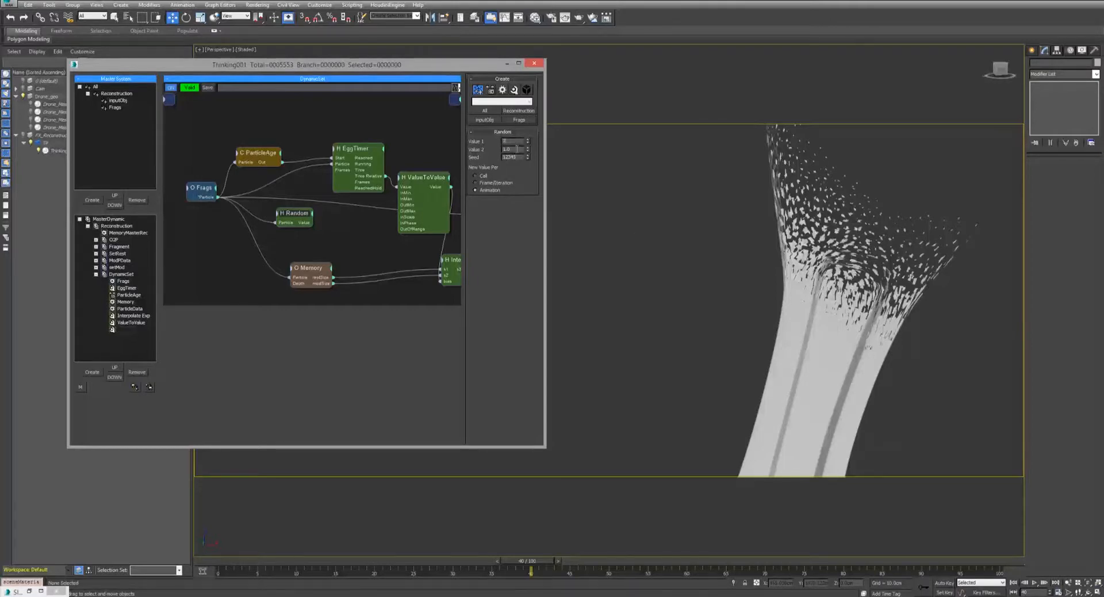
Set Random's Value 1 to 7, raise its Value 2, connect its output to EggTimer's Frames input, and reposition the node.
key("Return")
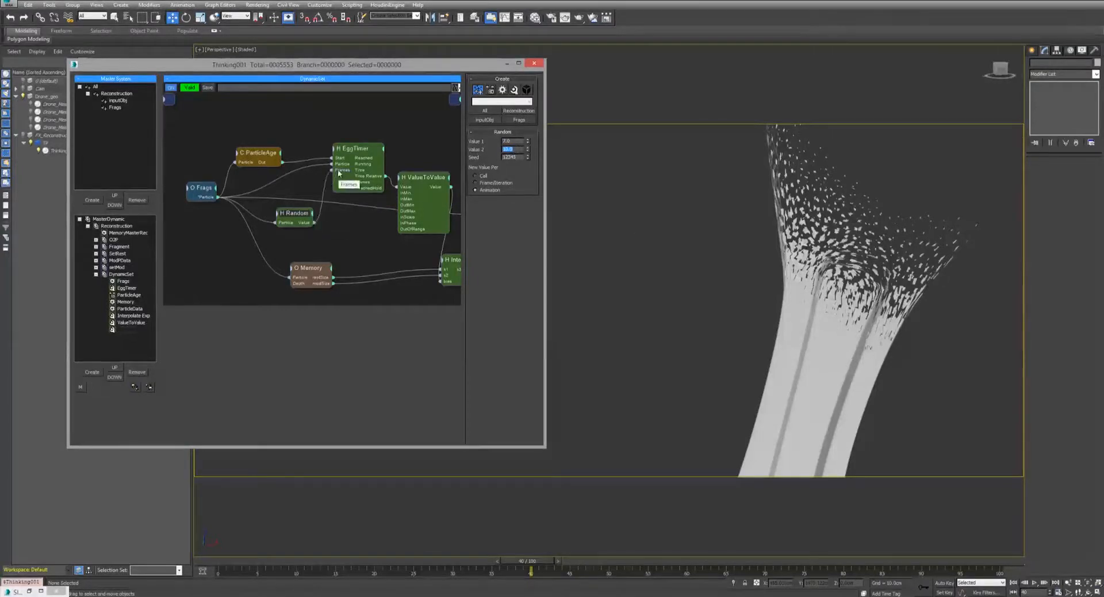
left_click_drag(284, 222, 278, 210)
left_click(350, 148)
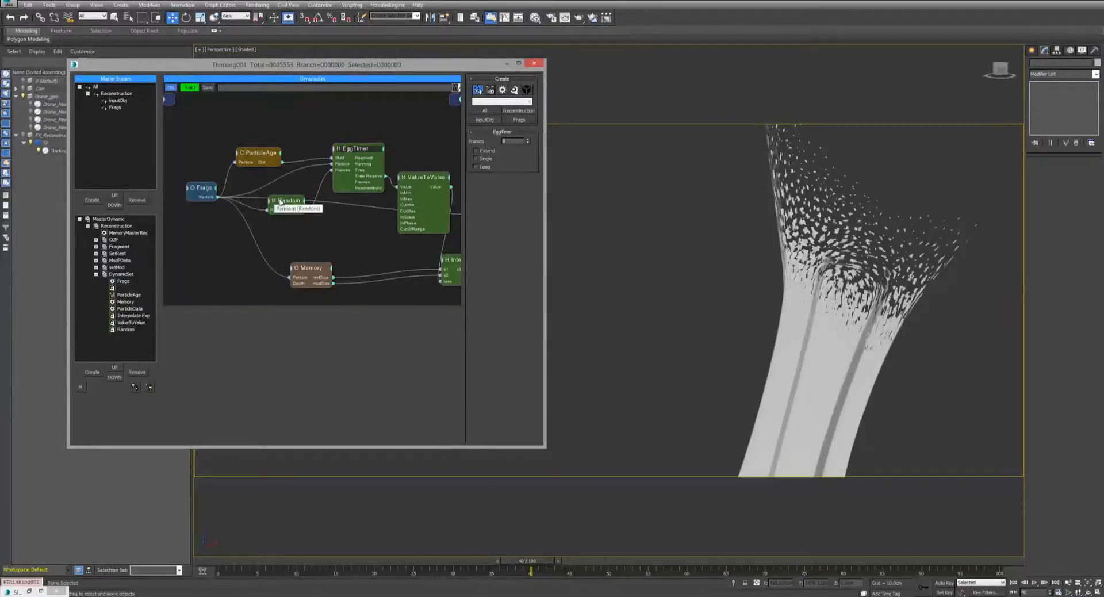
left_click_drag(285, 201, 284, 202)
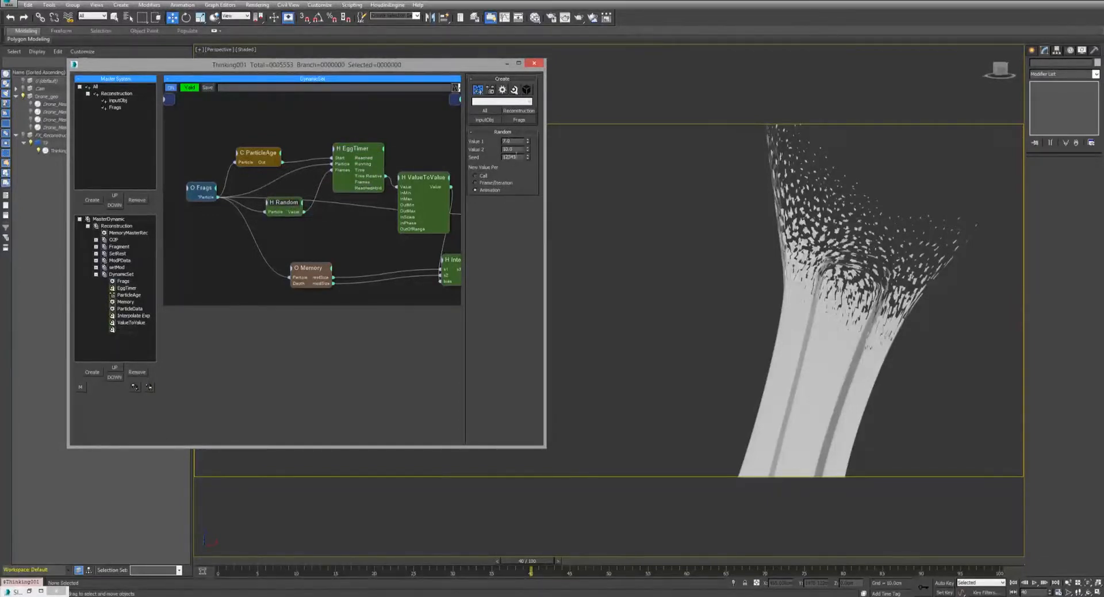
Replay the animation from the start to check the growth with randomized timer durations.
left_click(1013, 583)
left_click(1034, 582)
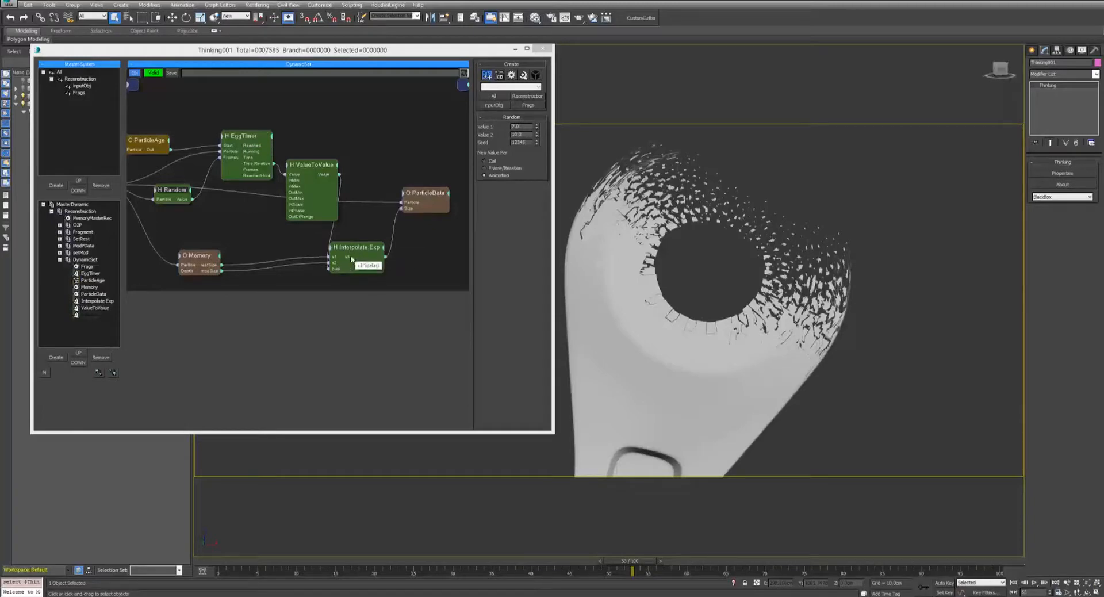
Collapse the EggTimer and ValueToValue nodes to their connected ports and tidy the layout of the DynamicSet graph.
left_click_drag(350, 247, 355, 248)
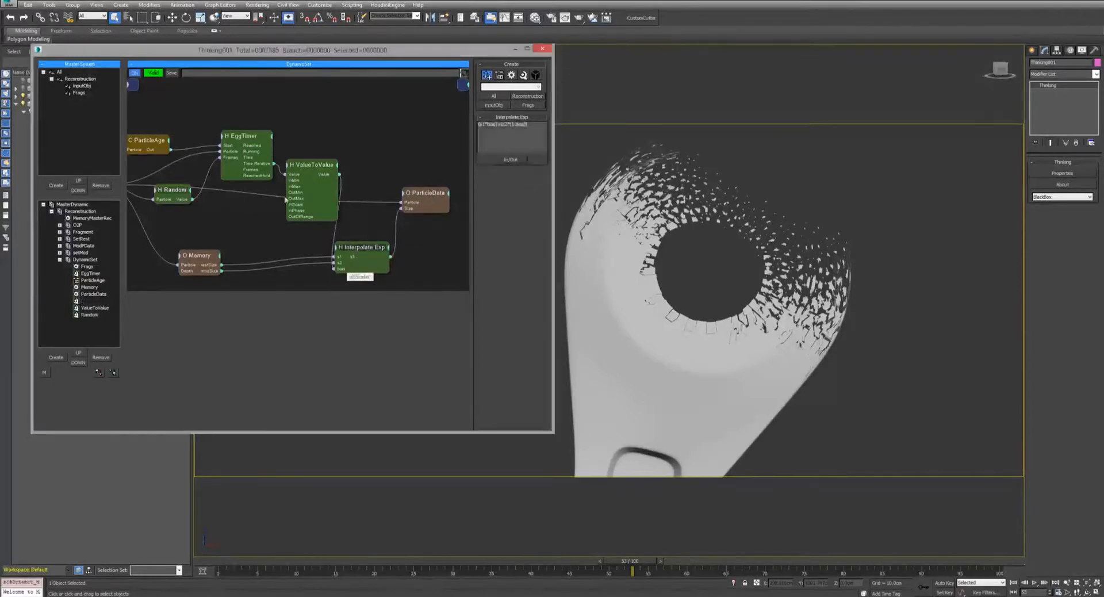
double_click(244, 138)
double_click(244, 138)
double_click(304, 167)
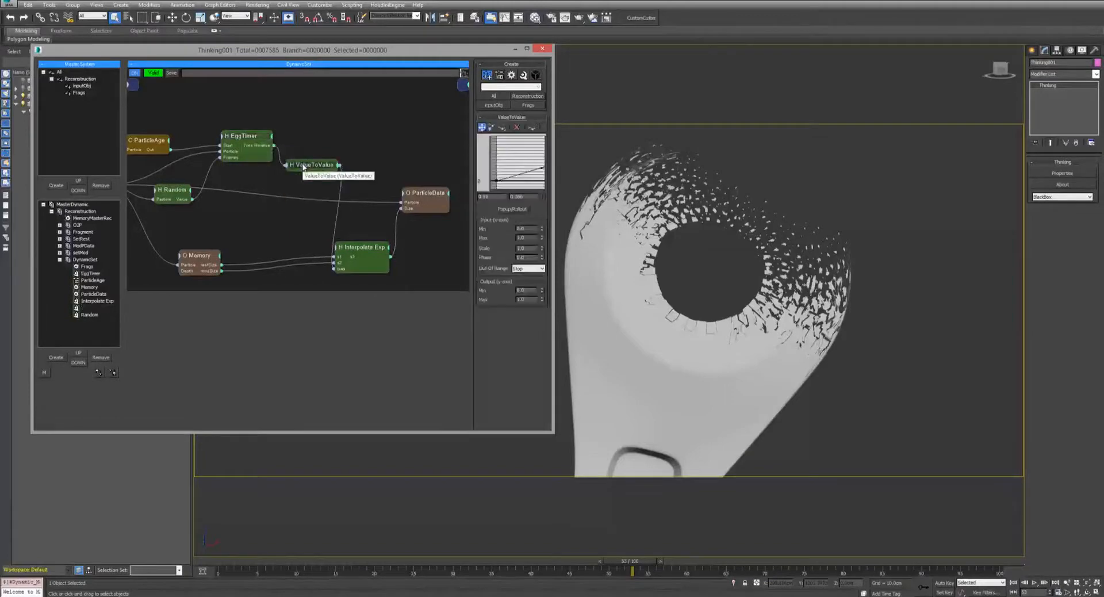
double_click(305, 166)
left_click_drag(305, 166, 310, 145)
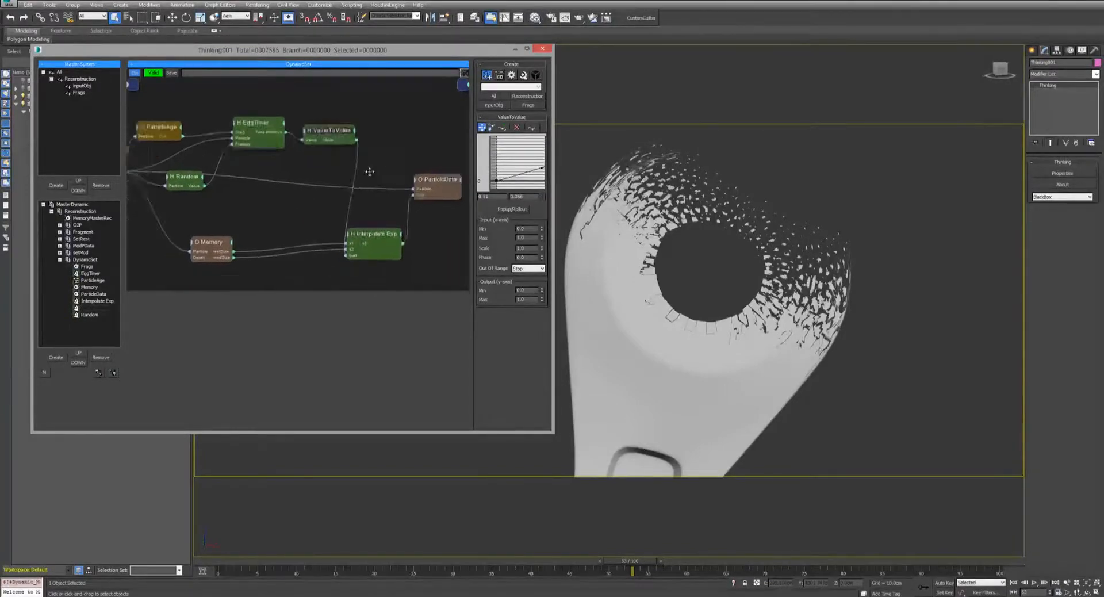
left_click_drag(410, 168, 423, 168)
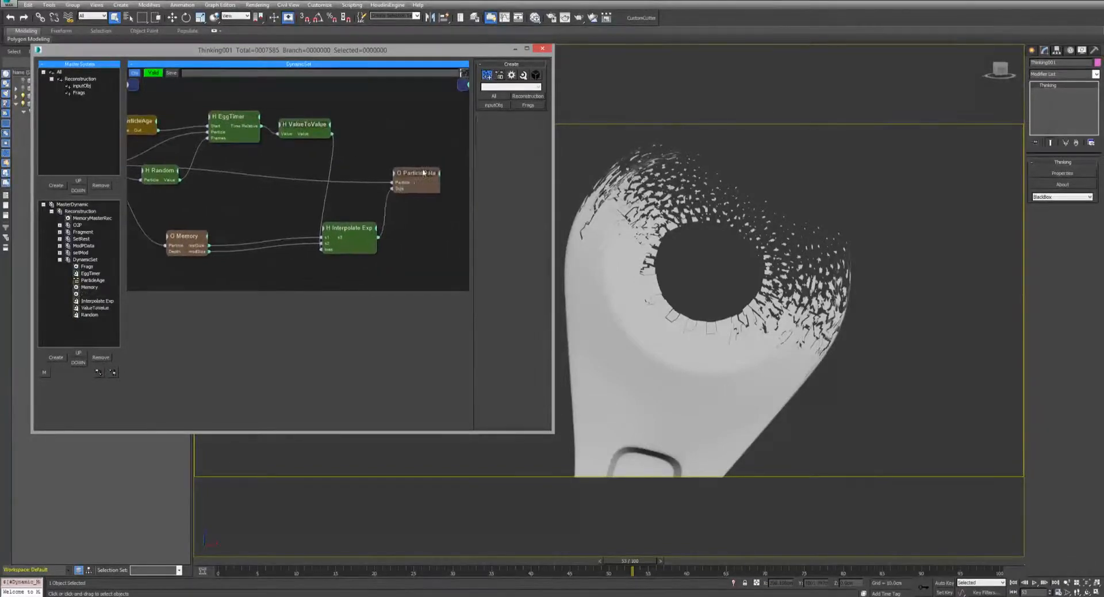
Add two Alignment-type memory entries named restAlign and modAlign to MemoryMasterRec.
left_click(82, 239)
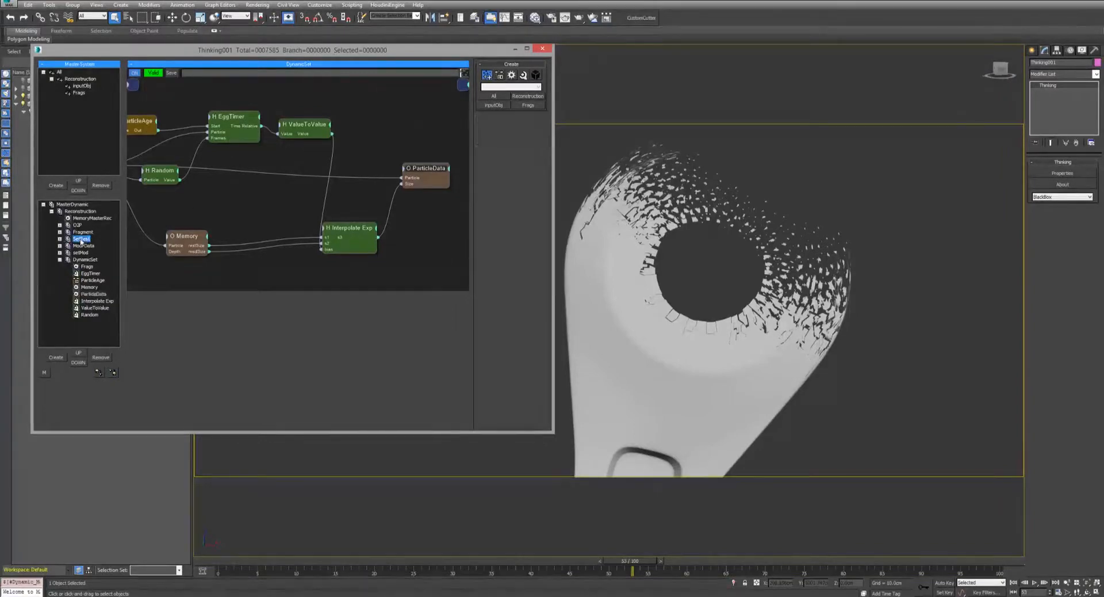
left_click(91, 218)
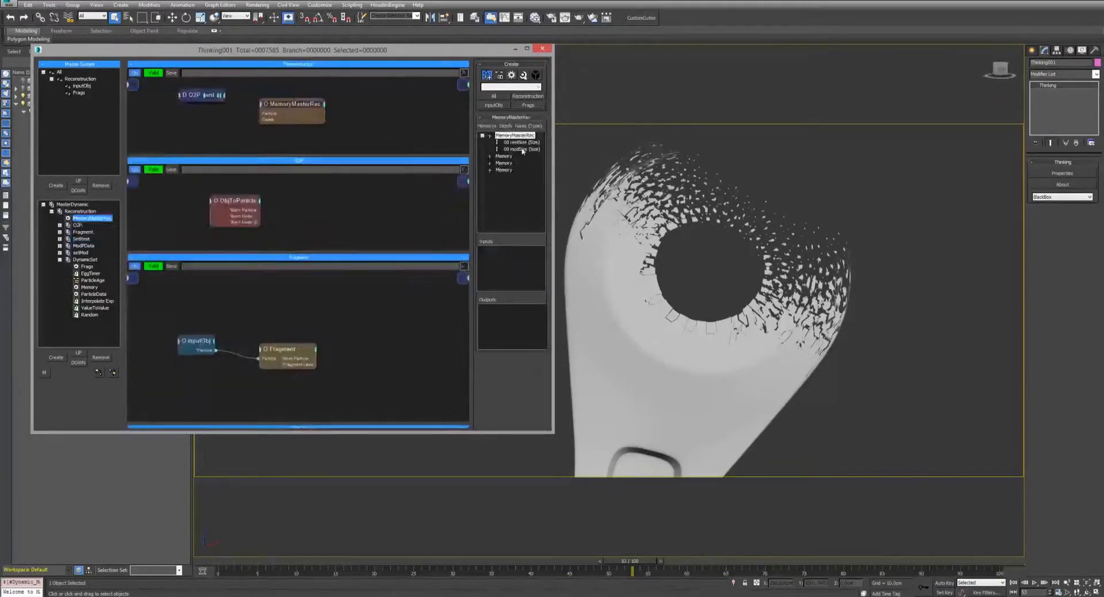
left_click(514, 136)
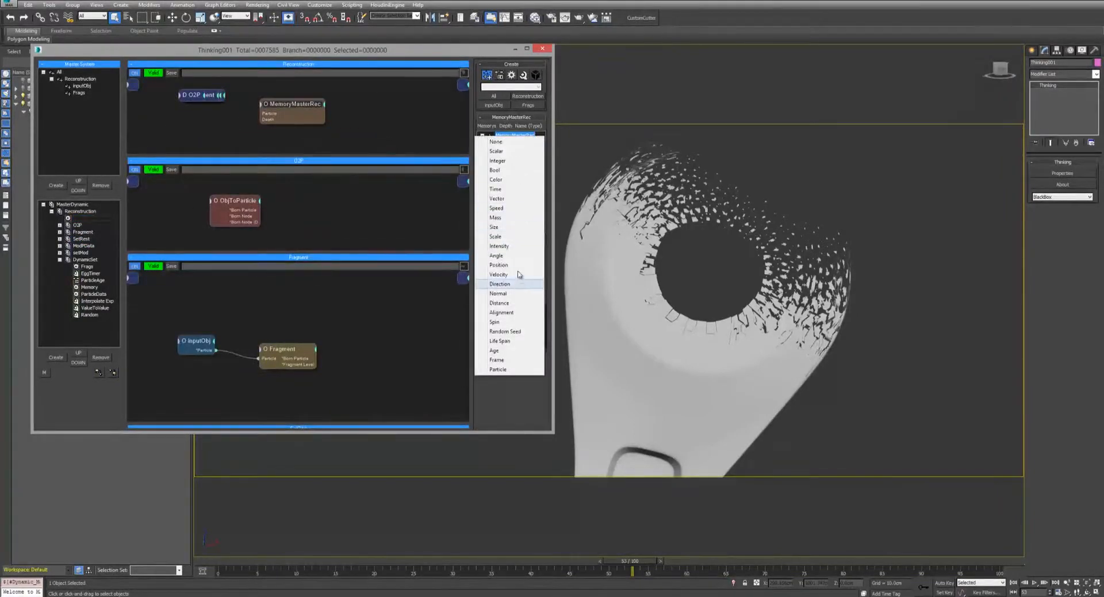
left_click(507, 312)
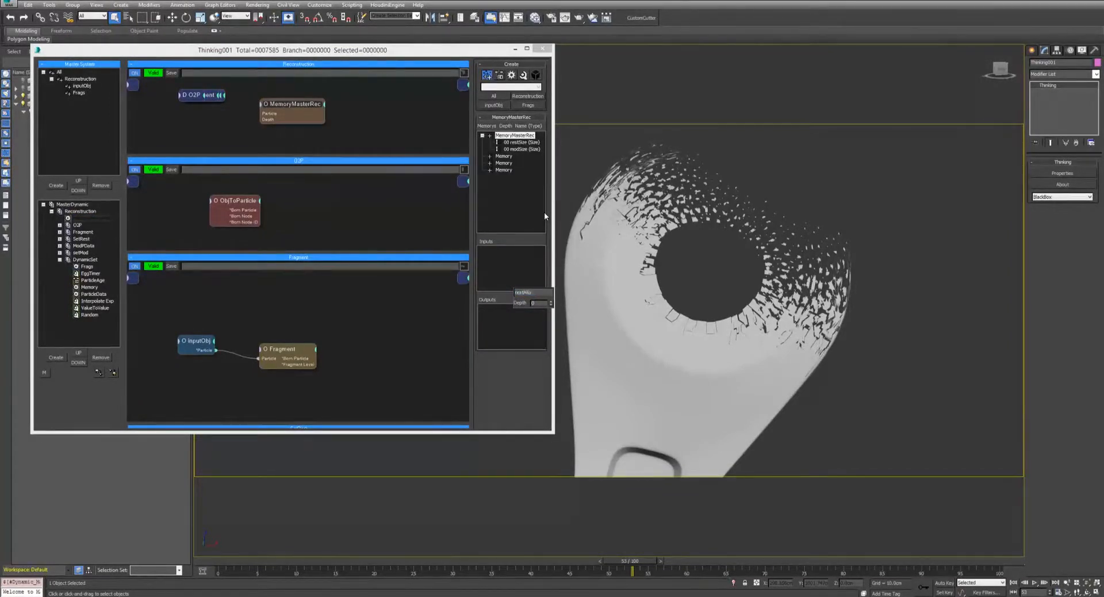
key("Return")
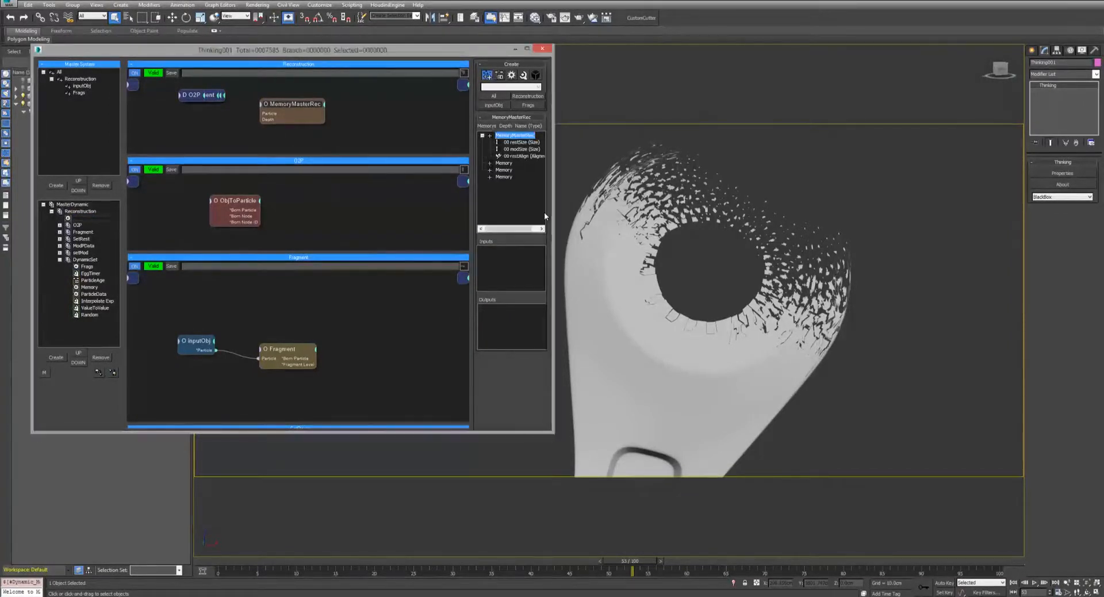
left_click(515, 137)
left_click(515, 300)
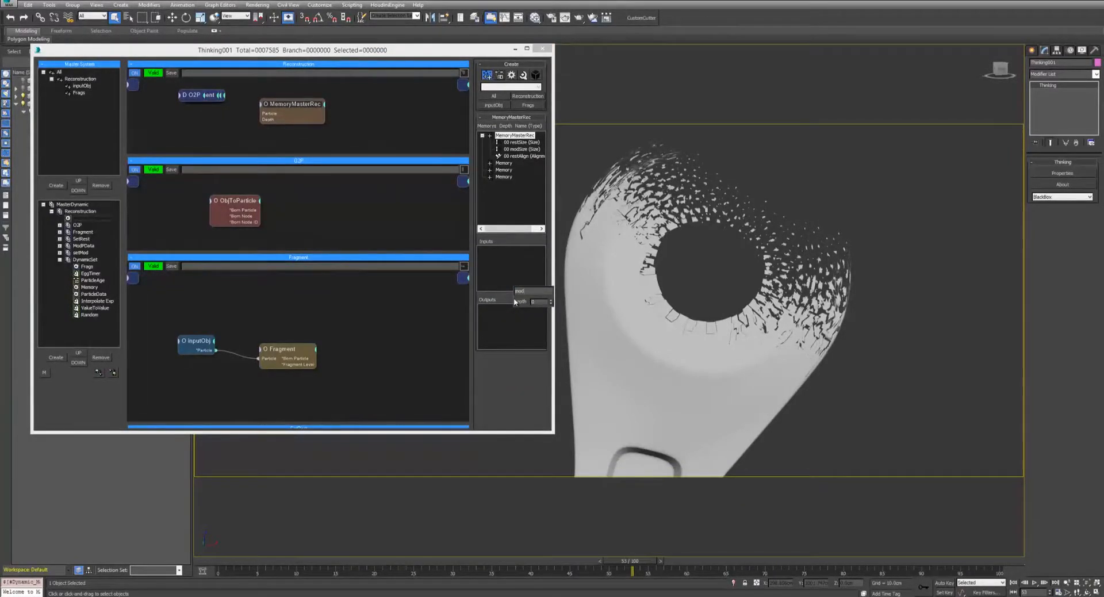
key("Return")
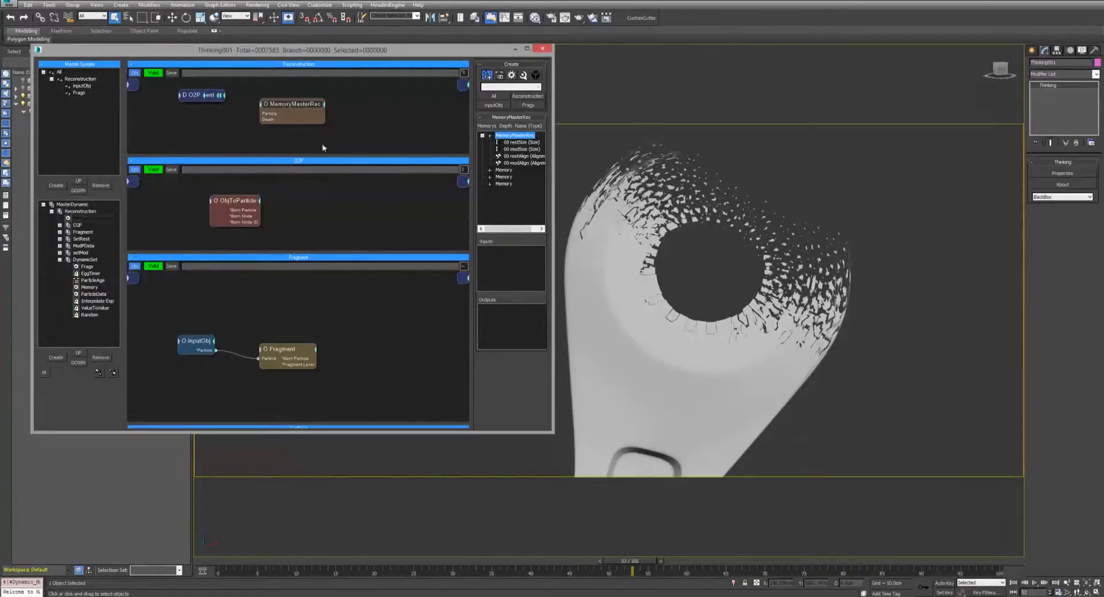
Add the restAlign entry to the inputs of the Memory node in the SetRest dynamic set.
left_click(82, 238)
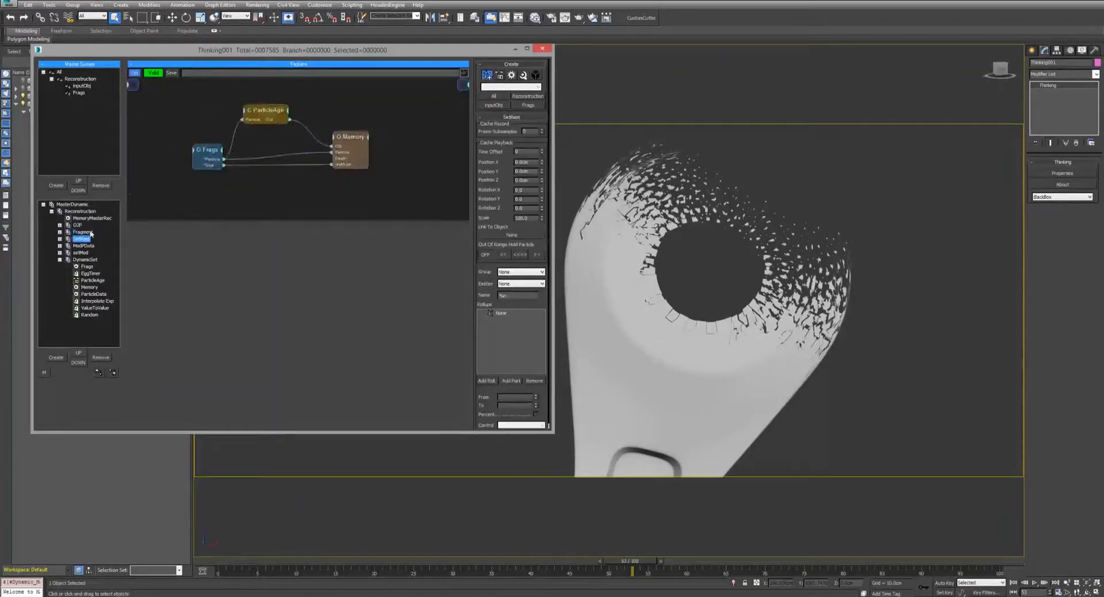
left_click(351, 144)
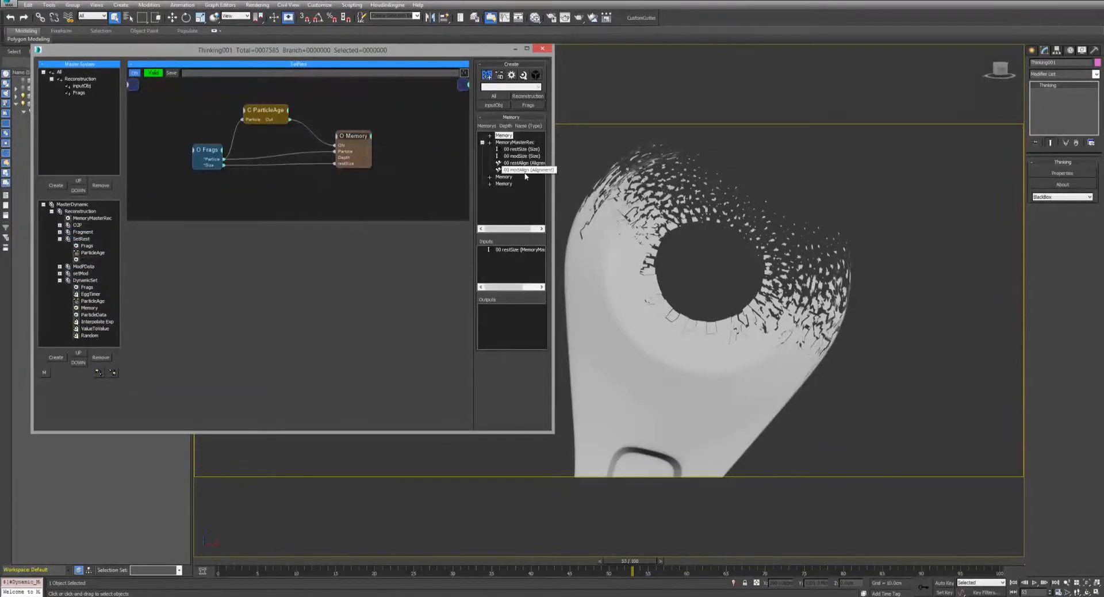
left_click_drag(525, 171, 515, 268)
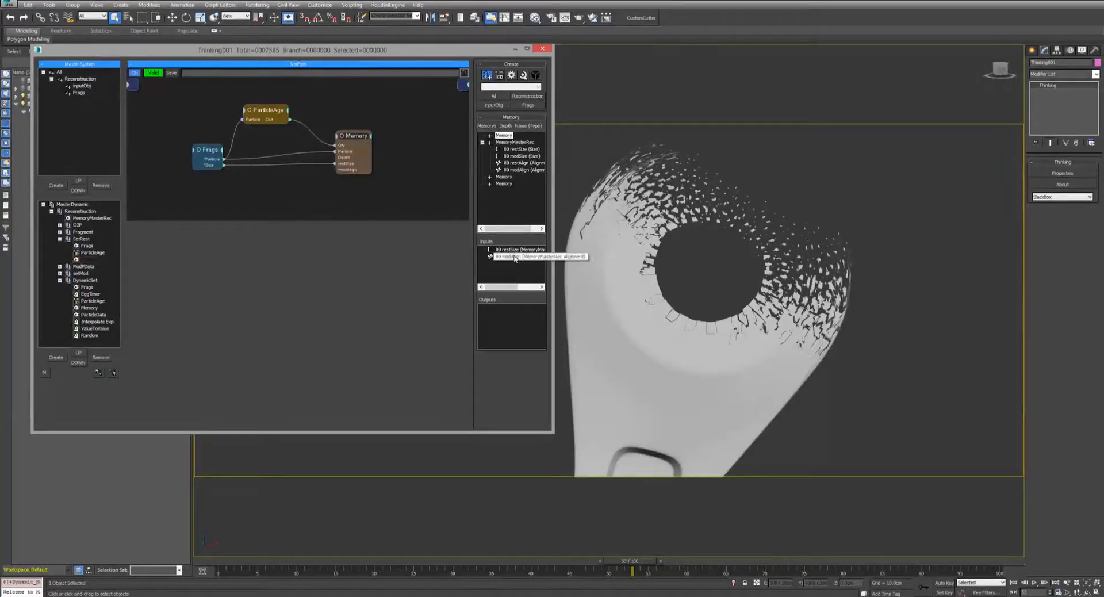
right_click(515, 257)
left_click(514, 262)
left_click_drag(521, 163, 515, 270)
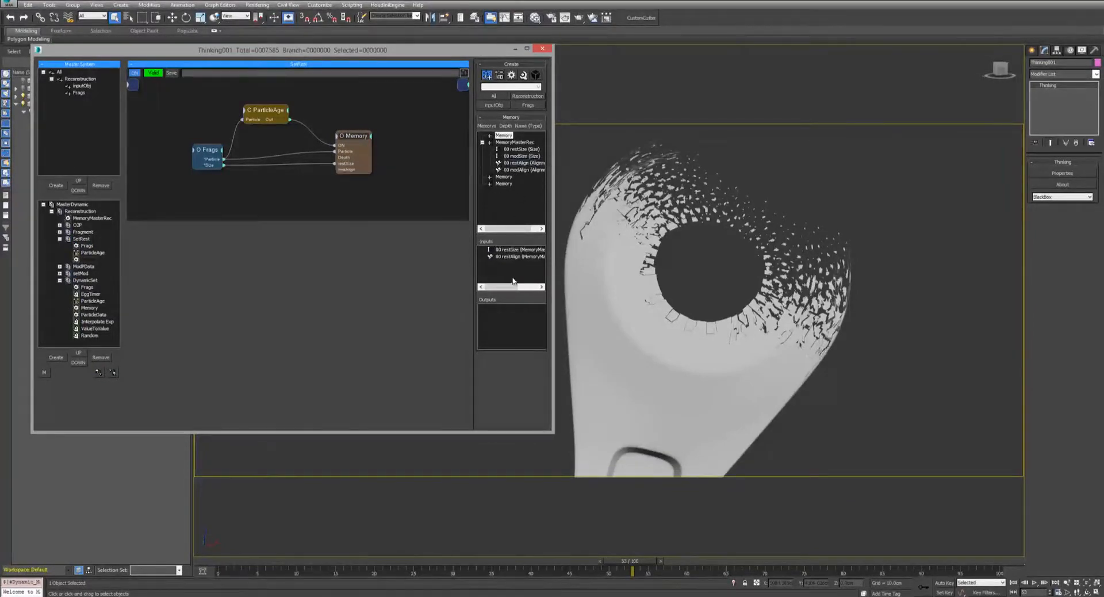
Expose the Alignment output on SetRest's Frags node and connect it to Memory's restAlign input.
left_click(218, 152)
left_click(212, 231)
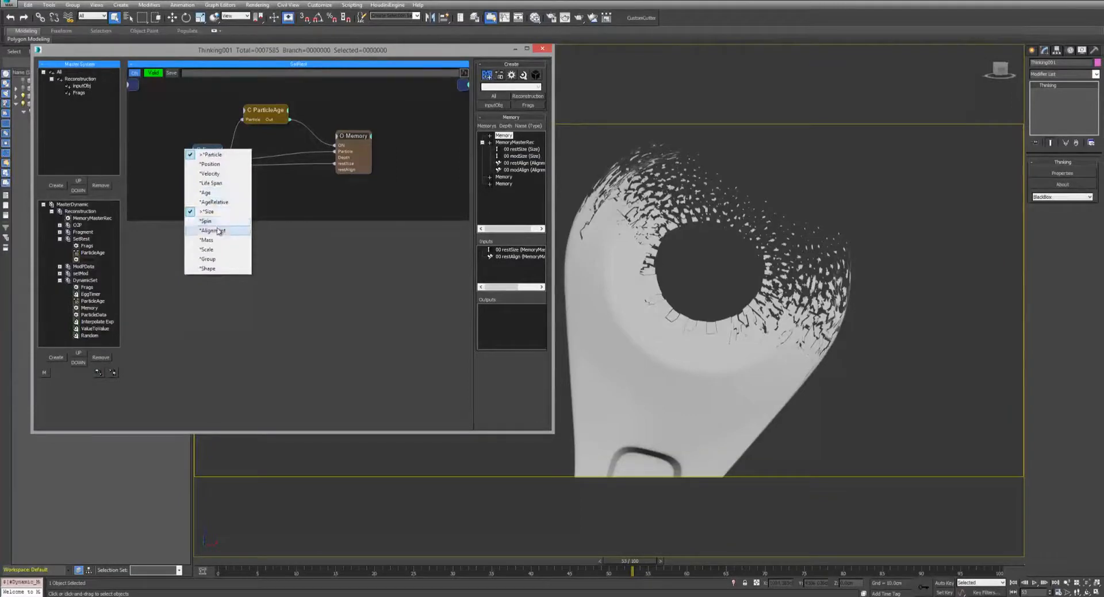
left_click_drag(342, 173, 352, 132)
In ModPData, add an Alignment node fed by Frags' Particle output and set it to Random with a Variation of 180.
left_click(84, 266)
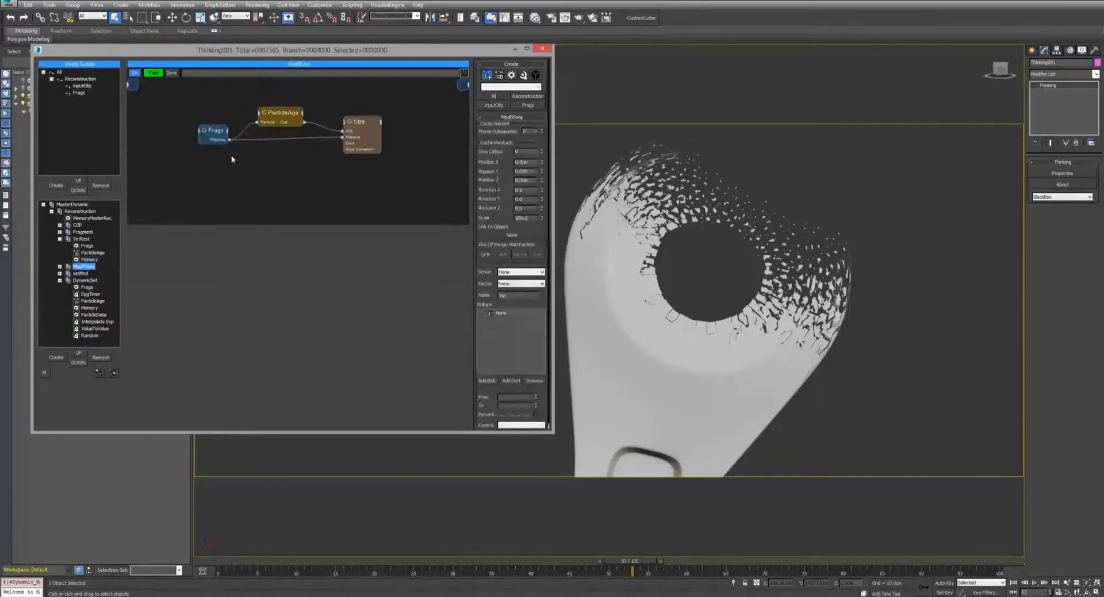
left_click_drag(217, 137, 202, 159)
left_click_drag(377, 130, 380, 122)
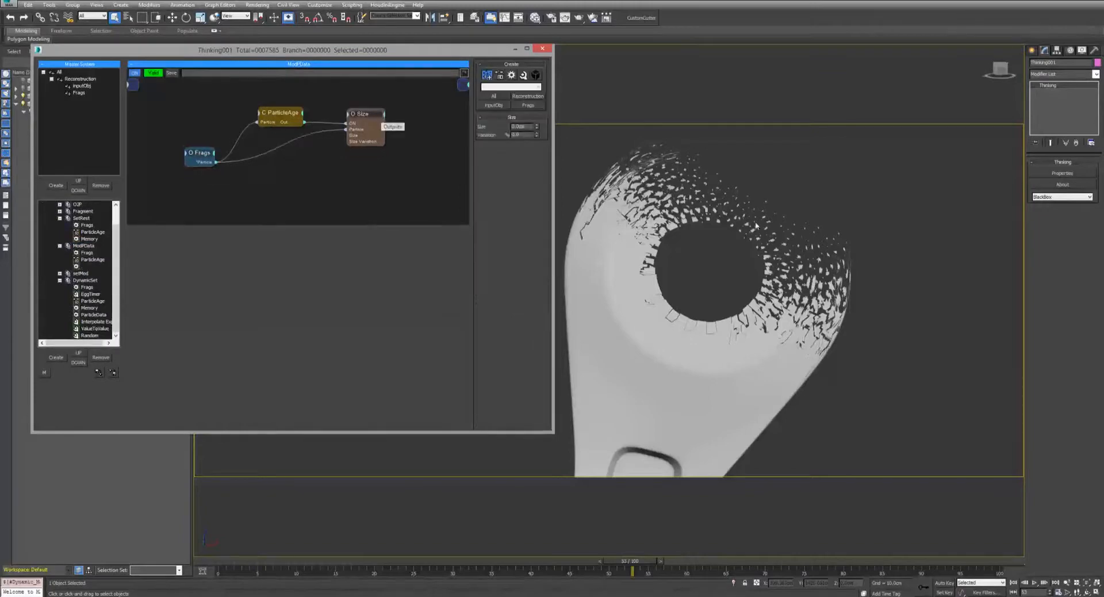
right_click(389, 189)
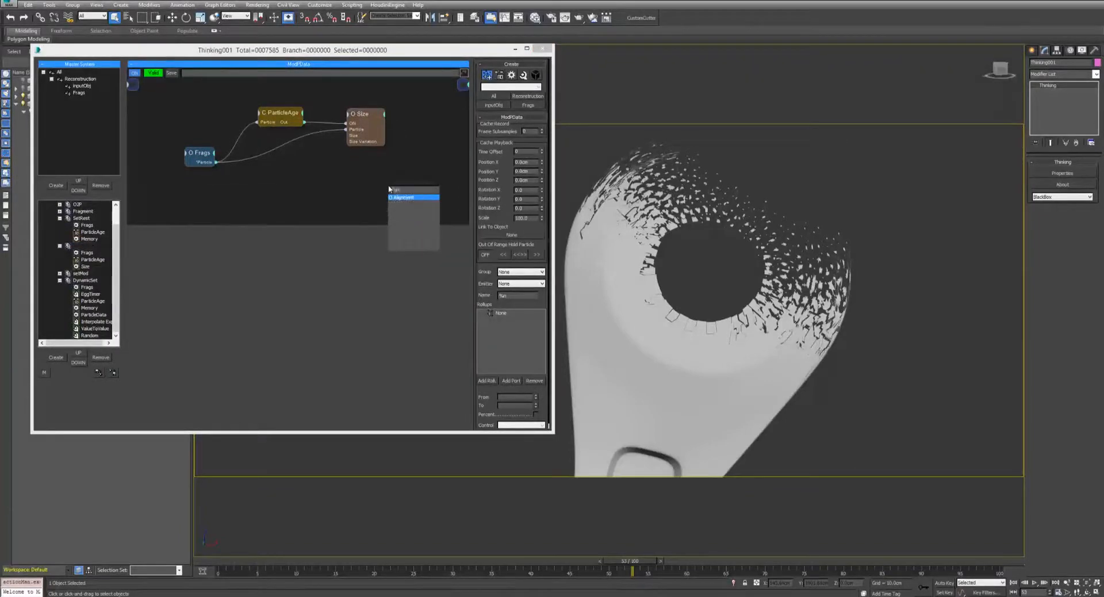
key("Return")
left_click_drag(414, 199, 366, 174)
left_click_drag(216, 161, 360, 168)
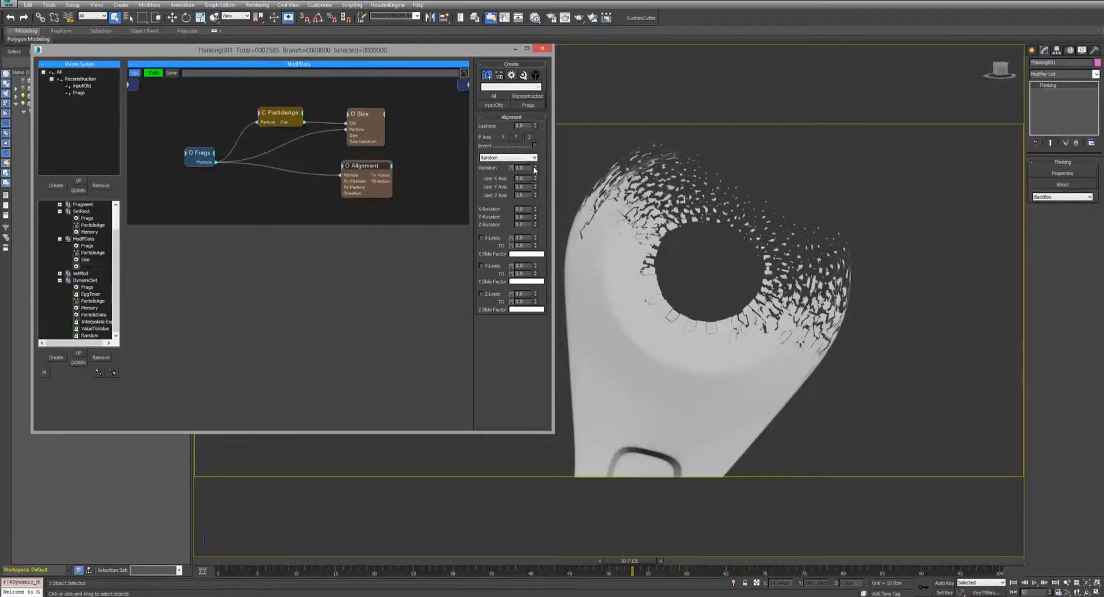
Replay the animation from the start to check the randomly aligned fragments.
middle_click_drag(705, 245, 705, 229)
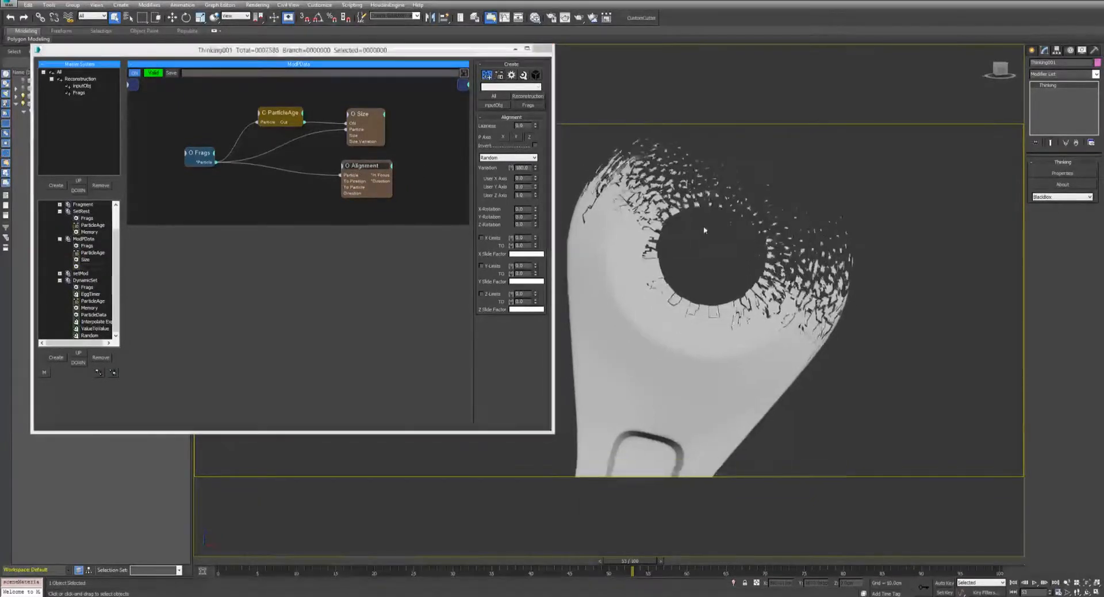
scroll(705, 229, "down", 4)
left_click(1014, 583)
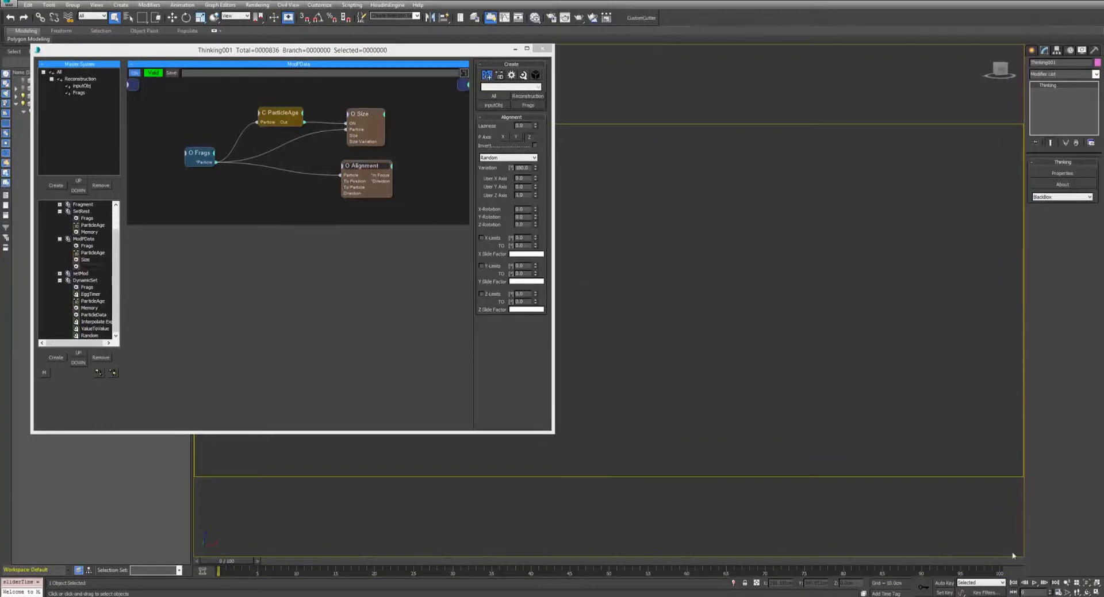
left_click(1035, 583)
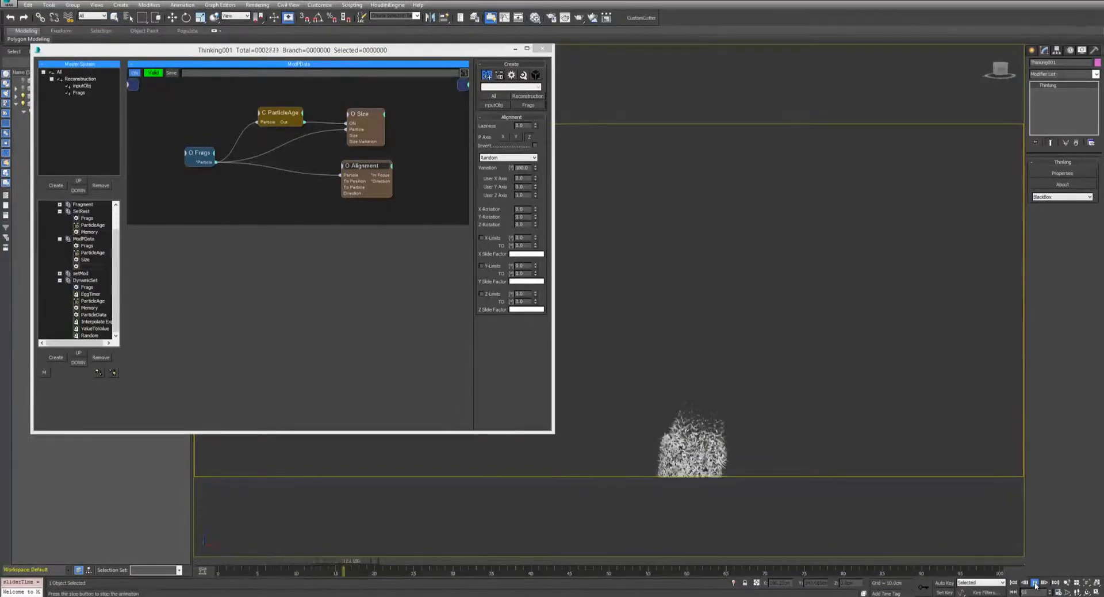
left_click(1035, 583)
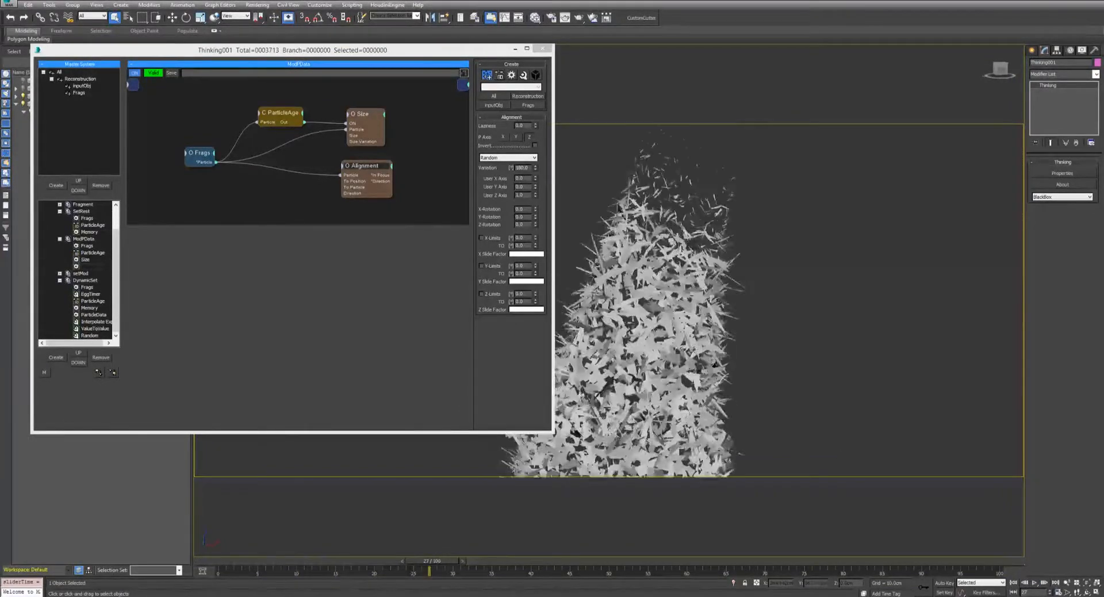
In setMod, expose Frags' Alignment output, add modAlign to the Memory node's inputs, and connect the two.
left_click(84, 273)
left_click_drag(215, 143, 202, 144)
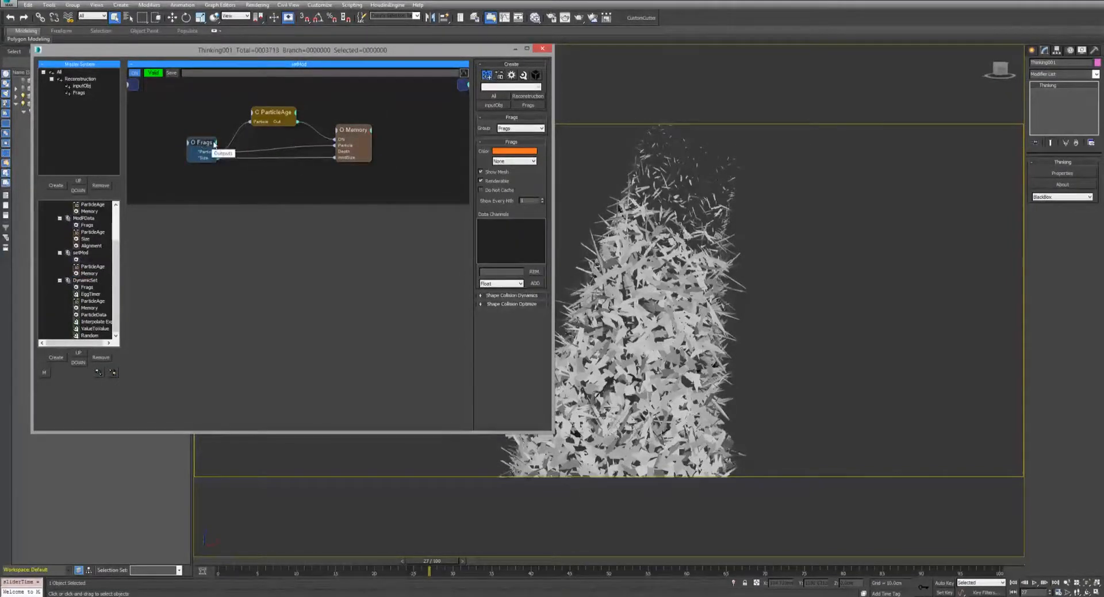
left_click(214, 143)
left_click(213, 222)
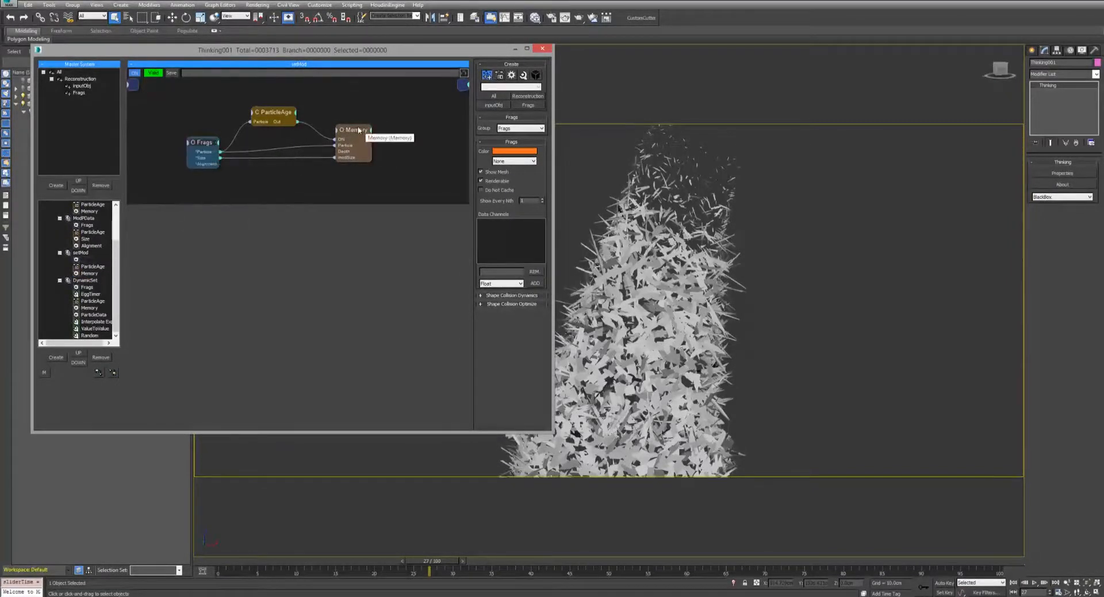
left_click(359, 130)
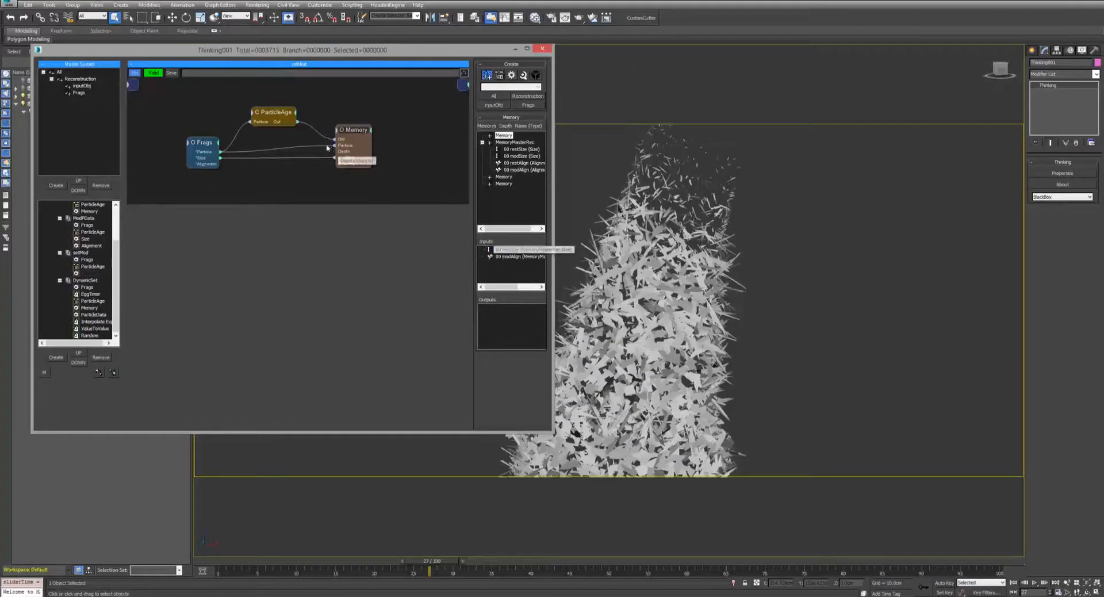
left_click_drag(326, 148, 345, 166)
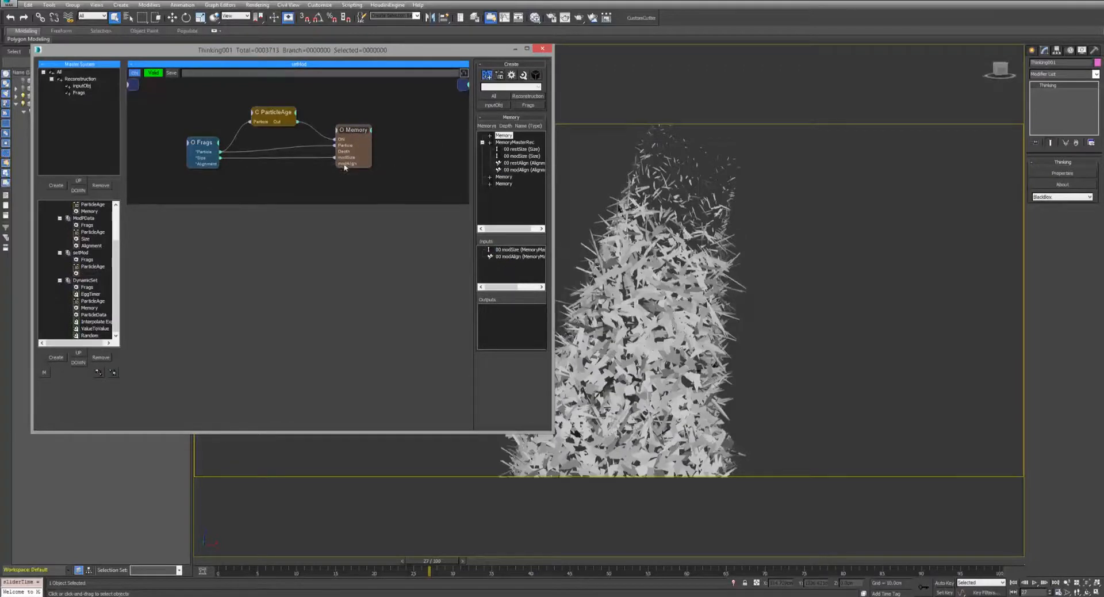
Replay the animation from the start with the modified alignment stored in memory.
left_click(1013, 583)
left_click(1036, 583)
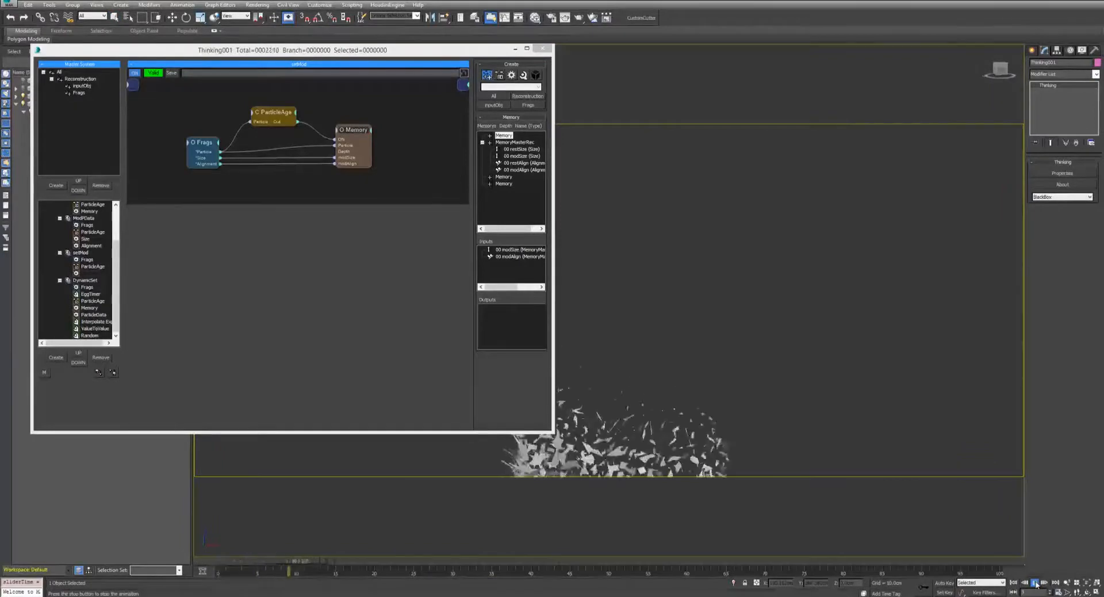
left_click(1036, 582)
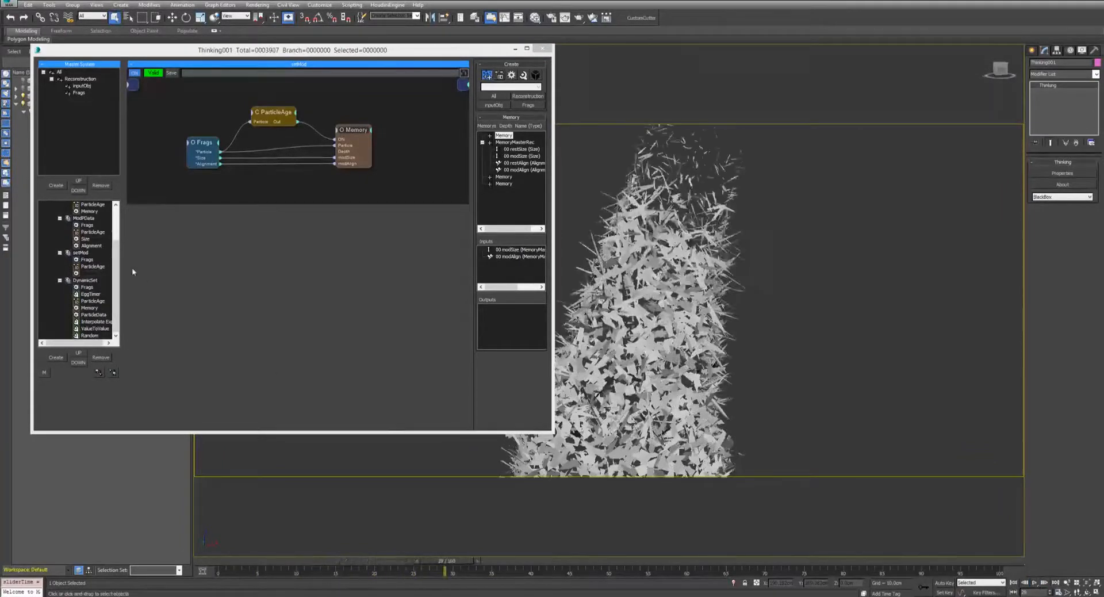
In DynamicSet, duplicate the ValueToValue node below the original, with EggTimer's relative time feeding the copy.
left_click_drag(117, 255, 116, 287)
left_click(96, 281)
middle_click_drag(239, 204, 231, 159)
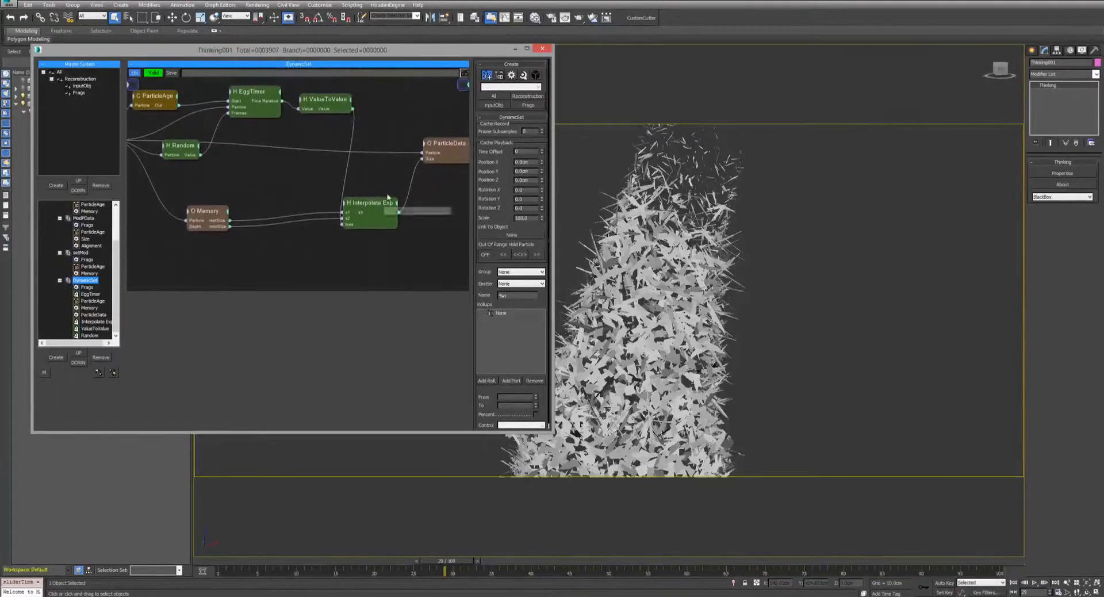
left_click(331, 135)
left_click_drag(331, 135, 301, 185)
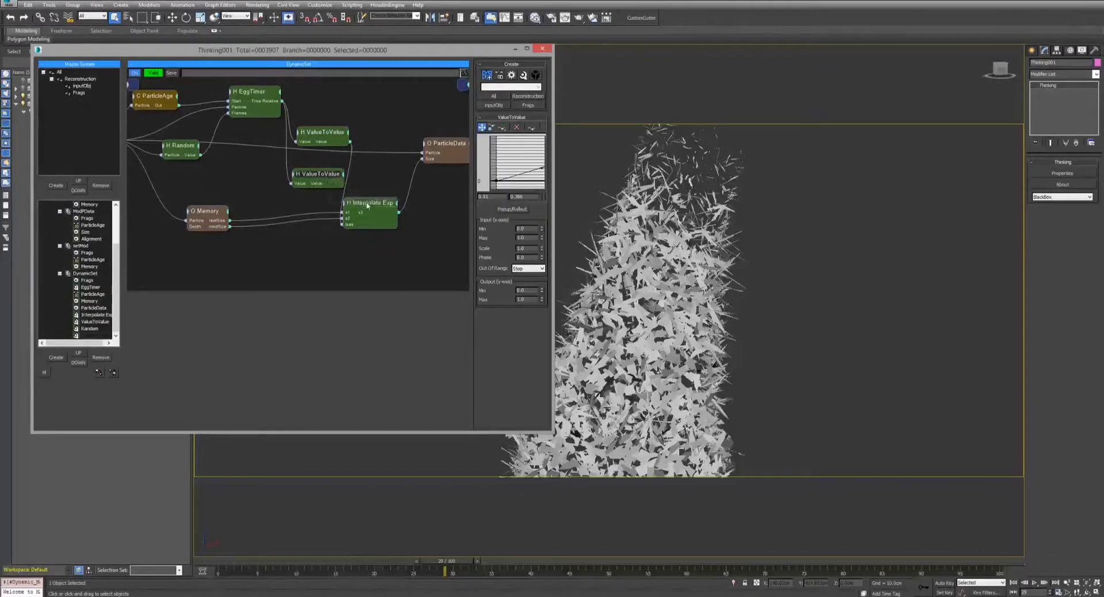
Duplicate the Interpolate Exp node below the original and remove the copy's output.
left_click_drag(364, 201, 379, 238)
left_click(378, 245)
left_click(380, 199)
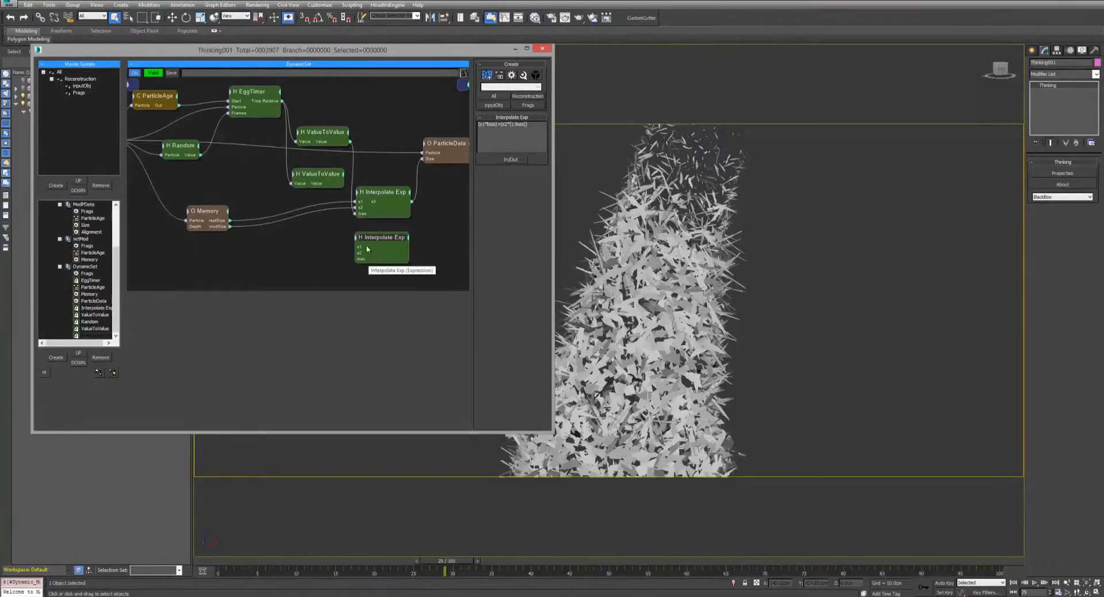
Remove the s1 and s2 inputs from the duplicated Interpolate Exp node, keeping its bias input.
left_click(511, 159)
mouse_move(512, 183)
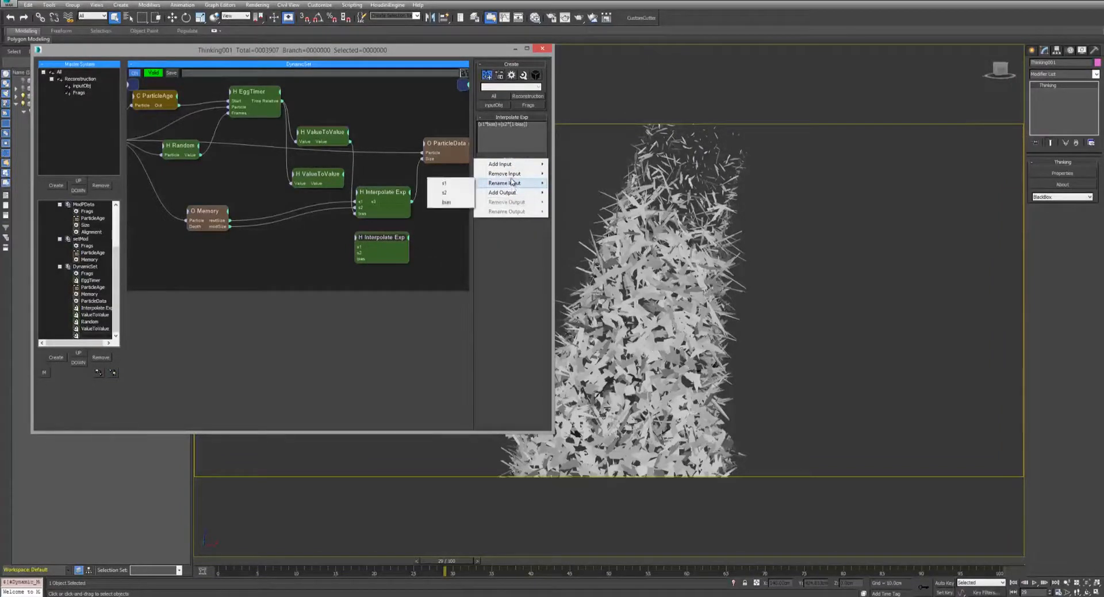
left_click(444, 174)
left_click(504, 161)
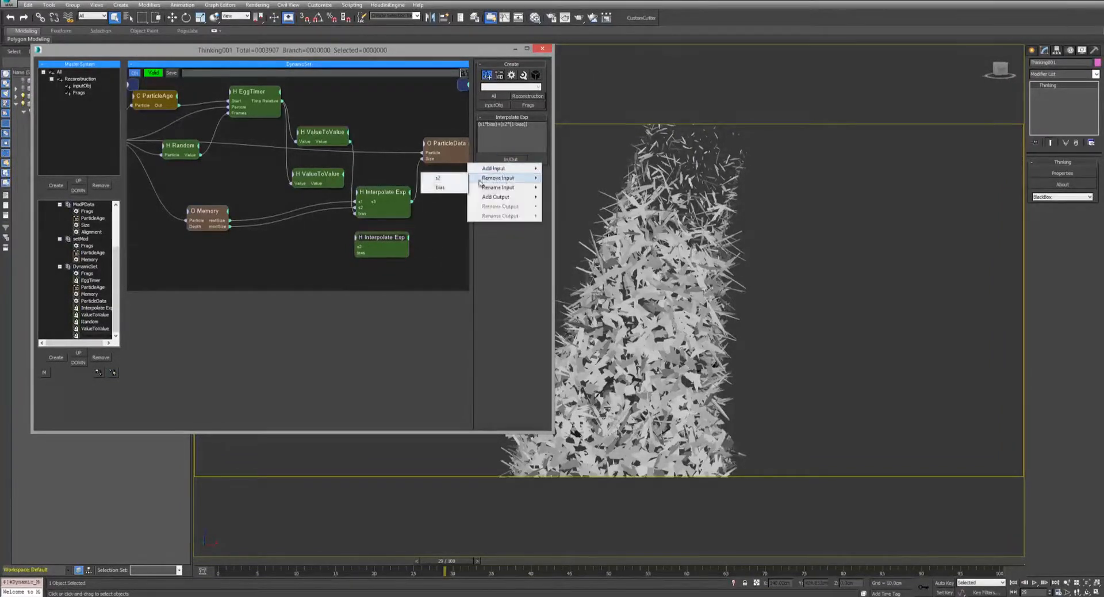
left_click(438, 178)
Add two Vector inputs named v1 and v2 to the duplicated Interpolate Exp node.
left_click(512, 160)
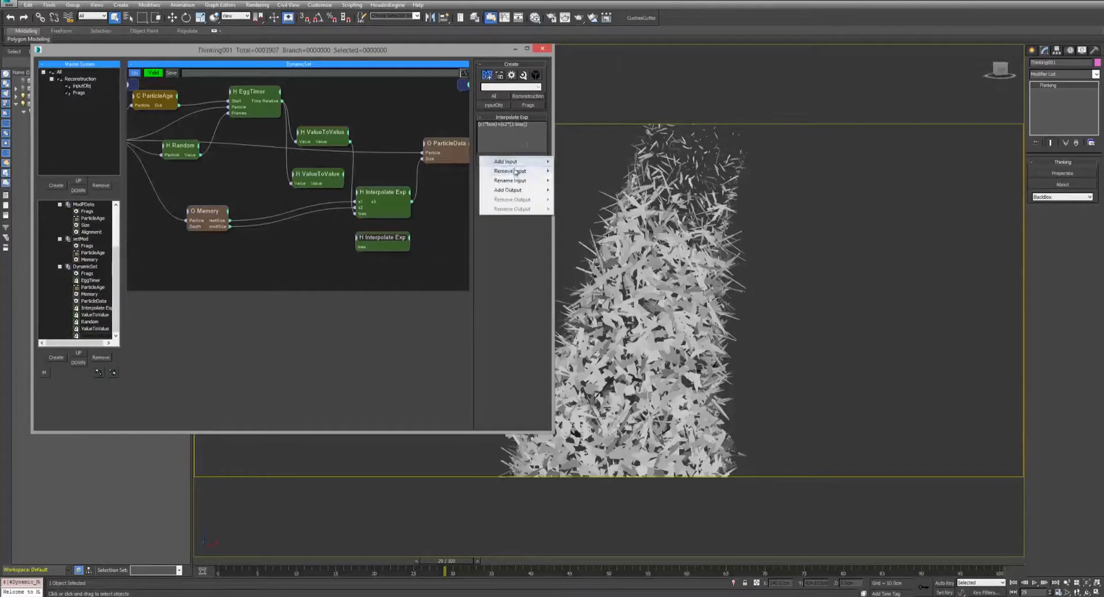
mouse_move(507, 161)
left_click(447, 168)
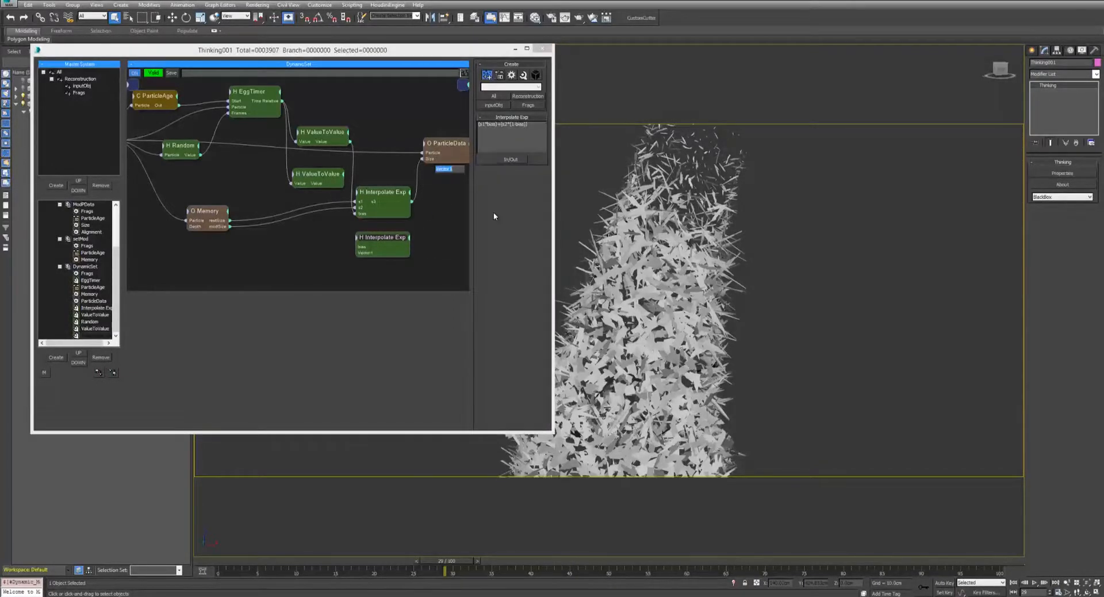
type("v1")
key("Return")
left_click(511, 159)
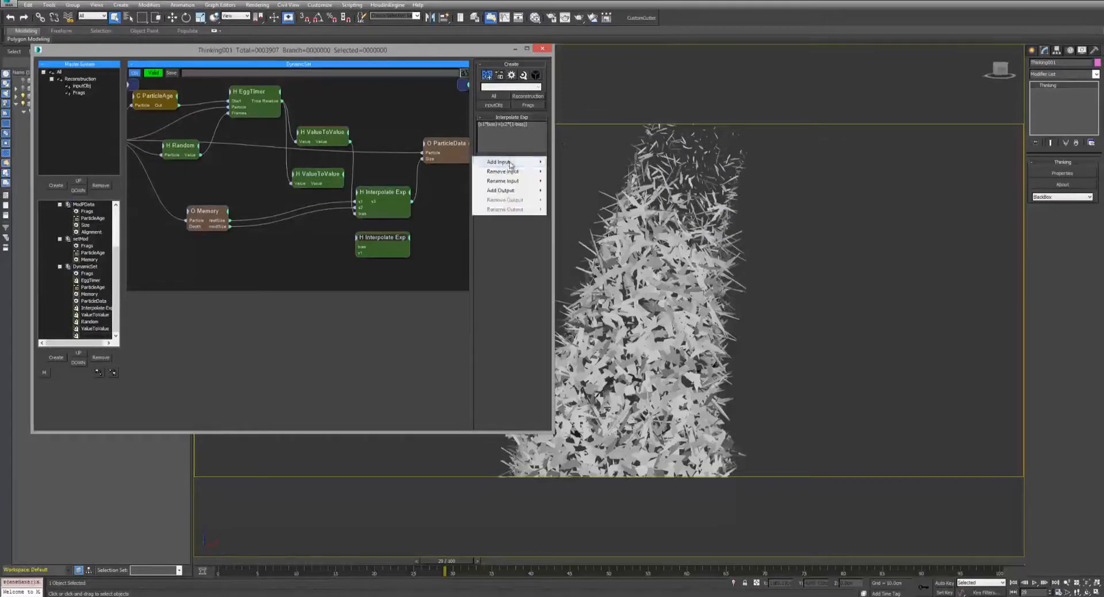
mouse_move(506, 161)
left_click(464, 170)
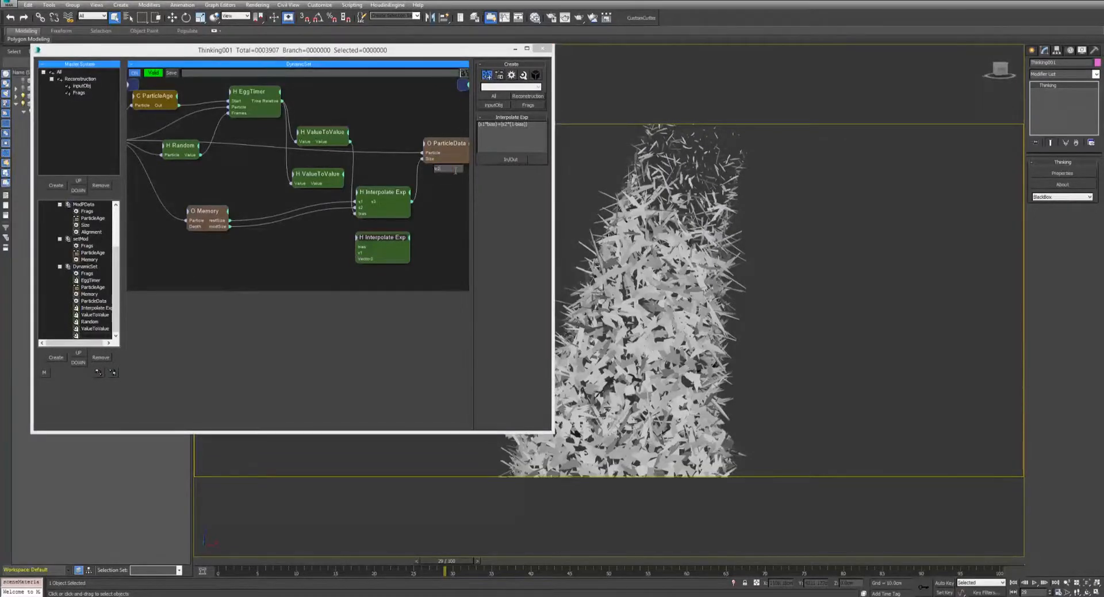
type("v2")
key("Return")
Add a Vector output named v3 to the duplicated Interpolate Exp and connect the second ValueToValue to its bias input.
left_click(511, 159)
mouse_move(509, 194)
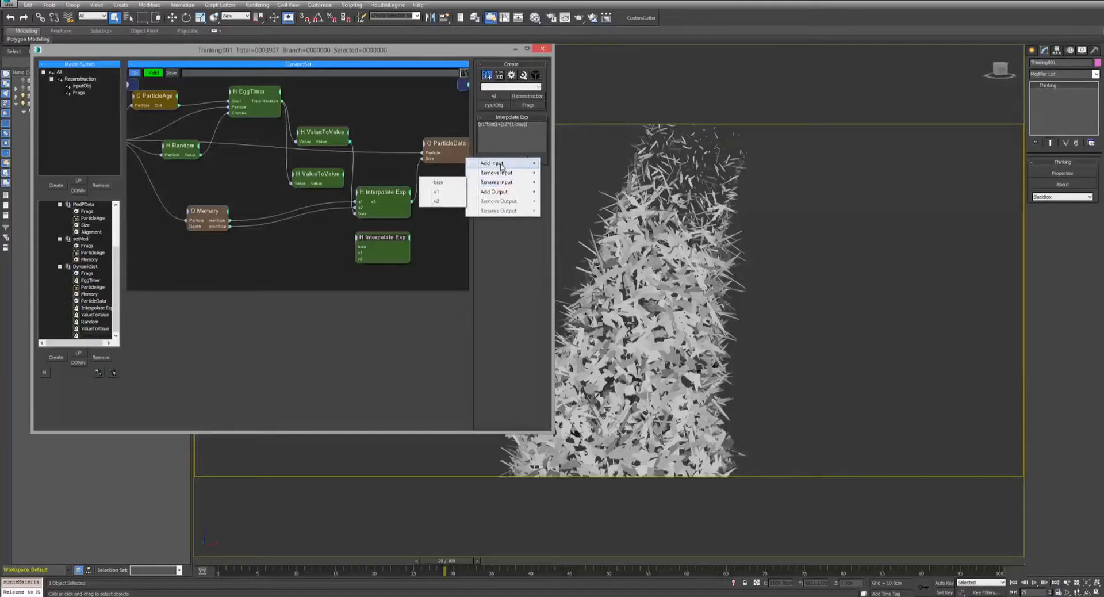
left_click(443, 202)
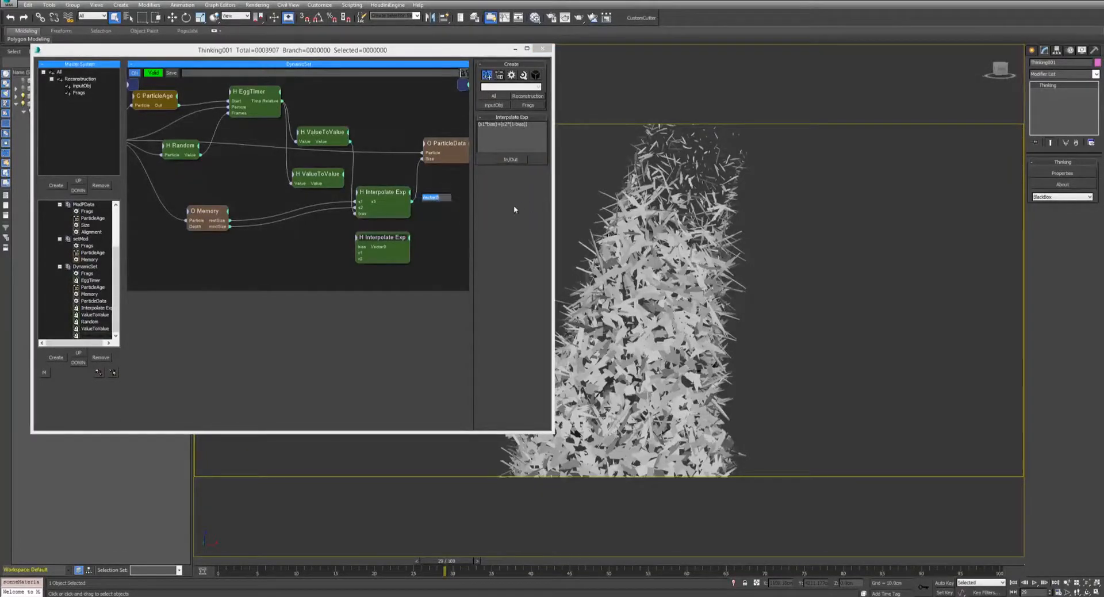
key("Return")
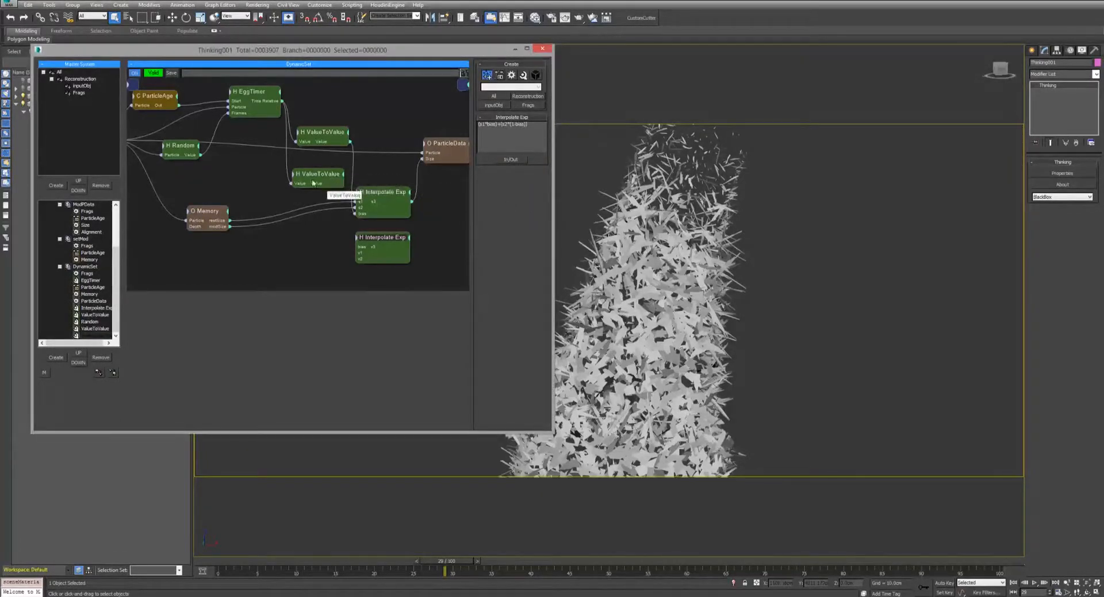
left_click_drag(314, 175, 310, 172)
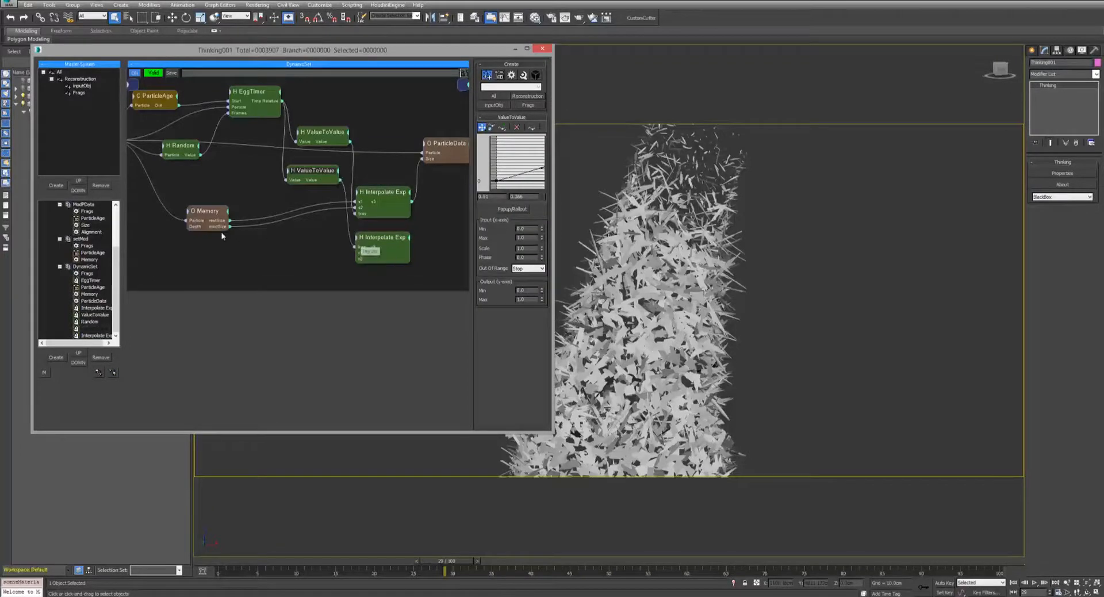
Add restAlign and modAlign to the Memory node's outputs and connect them to the second Interpolate Exp's v1 and v2.
left_click(213, 211)
left_click_drag(520, 163, 514, 335)
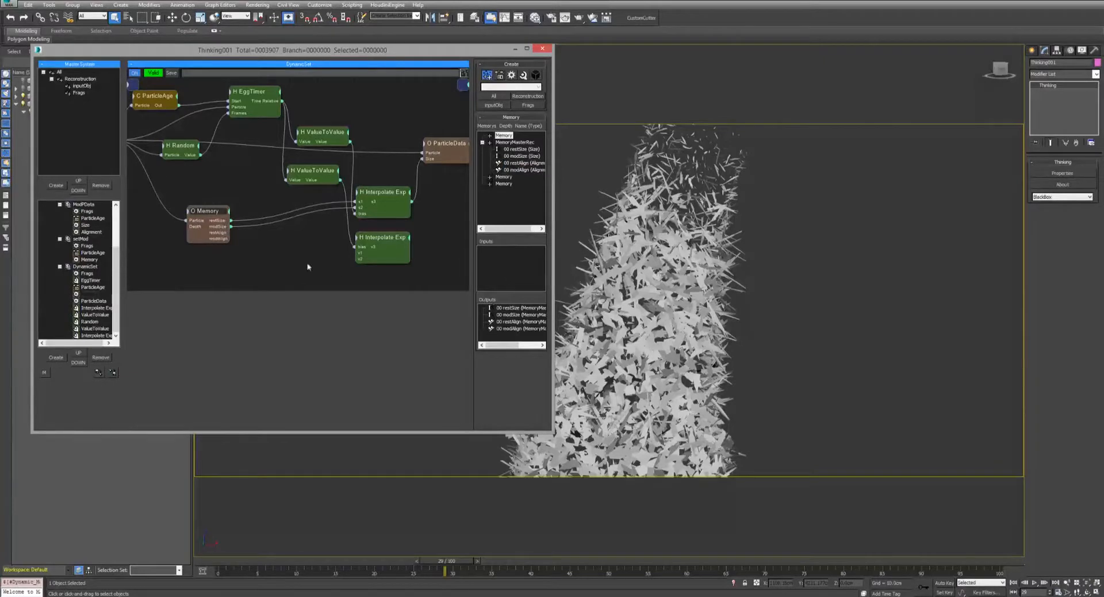
left_click_drag(360, 254, 360, 263)
left_click_drag(211, 242, 356, 259)
Change the second Interpolate Exp's expression to (v1*bias)+(v2*(1-bias)) and nudge the node into place.
left_click(368, 248)
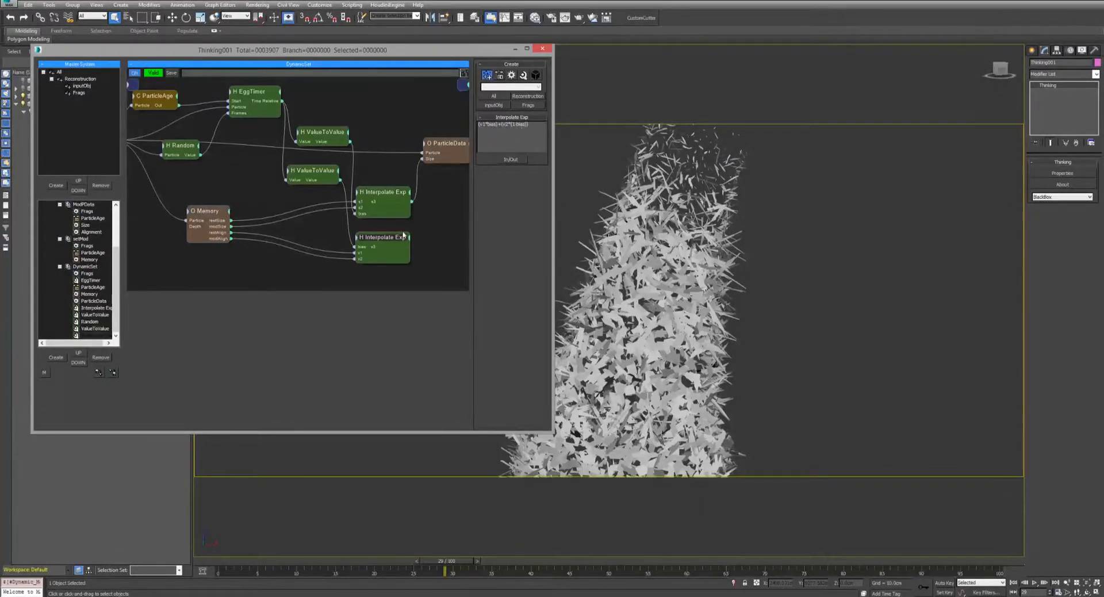
mouse_move(404, 236)
left_mouse_down()
mouse_move(392, 239)
mouse_move(400, 233)
left_mouse_up()
middle_click_drag(442, 219, 420, 223)
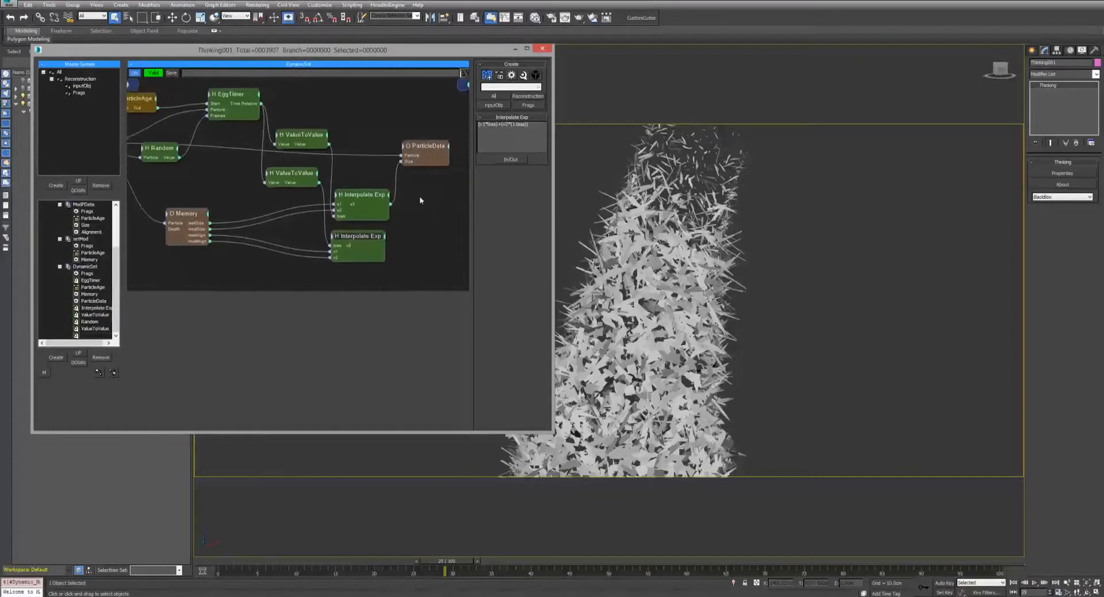
Try to connect the second Interpolate Exp's v3 output to a new Alignment input on the ParticleData node.
left_click_drag(432, 148, 440, 143)
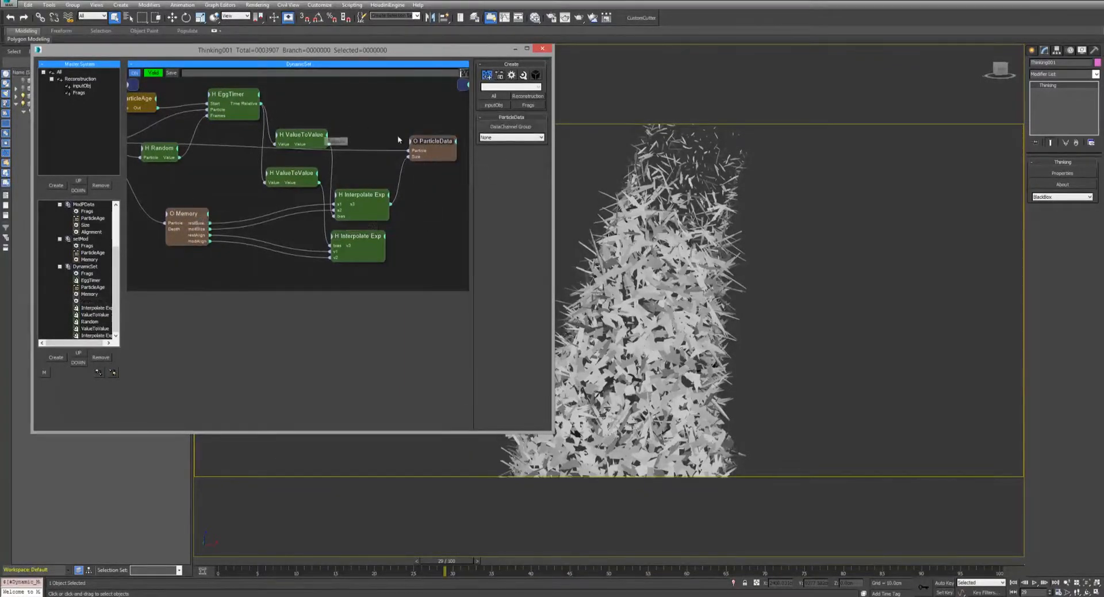
right_click(416, 142)
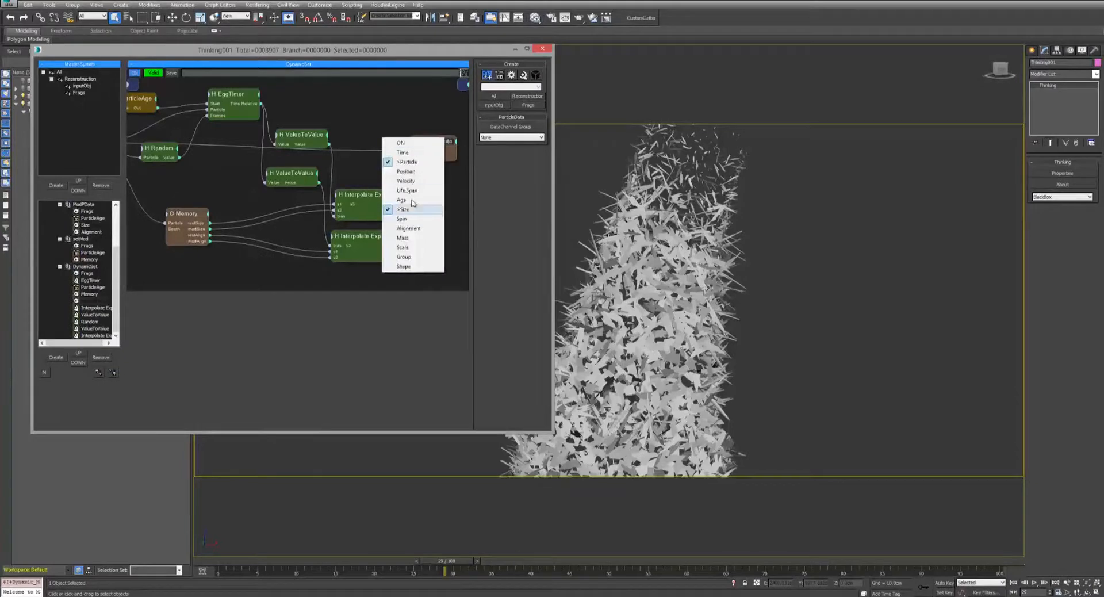
left_click(418, 230)
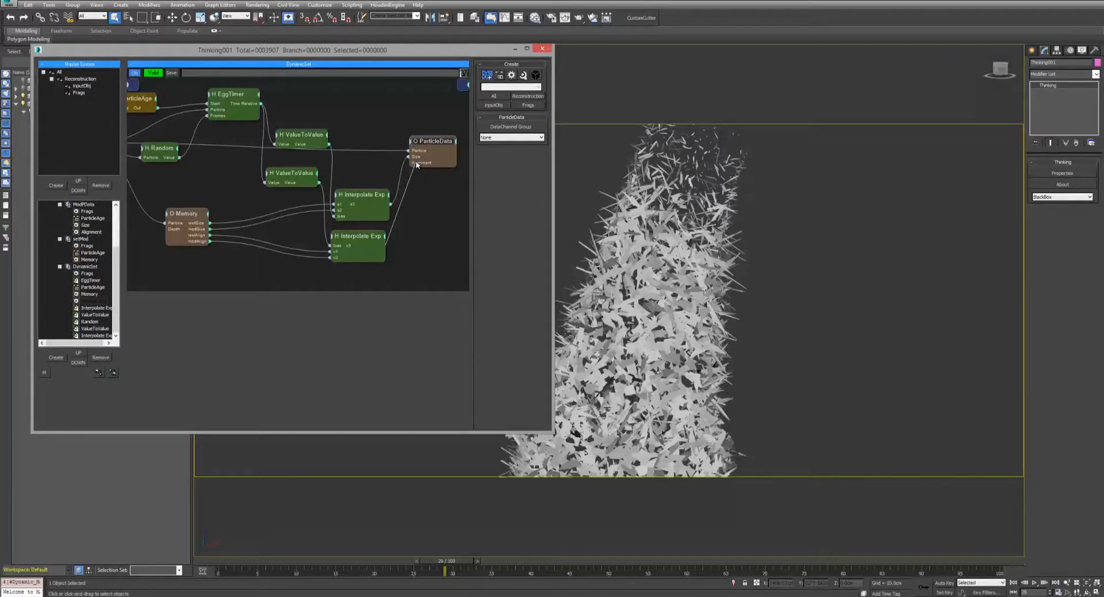
left_click_drag(417, 166, 417, 164)
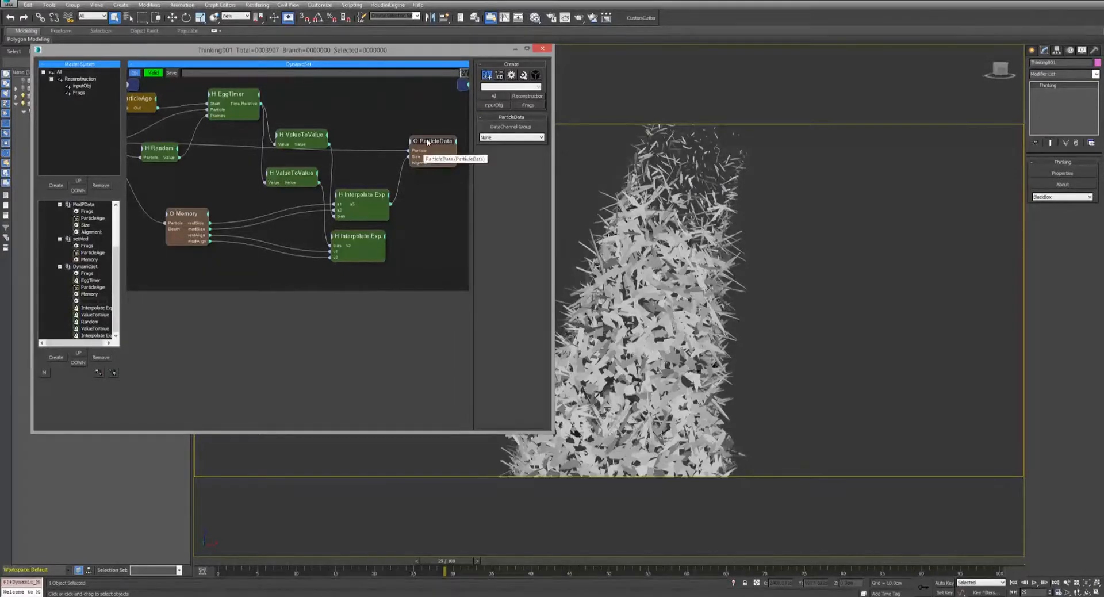
double_click(428, 143)
double_click(428, 143)
Add an Alignment operator to the DynamicSet and connect the Frags particle output to its Particle input.
mouse_move(340, 174)
middle_mouse_down()
mouse_move(391, 163)
mouse_move(351, 162)
middle_mouse_up()
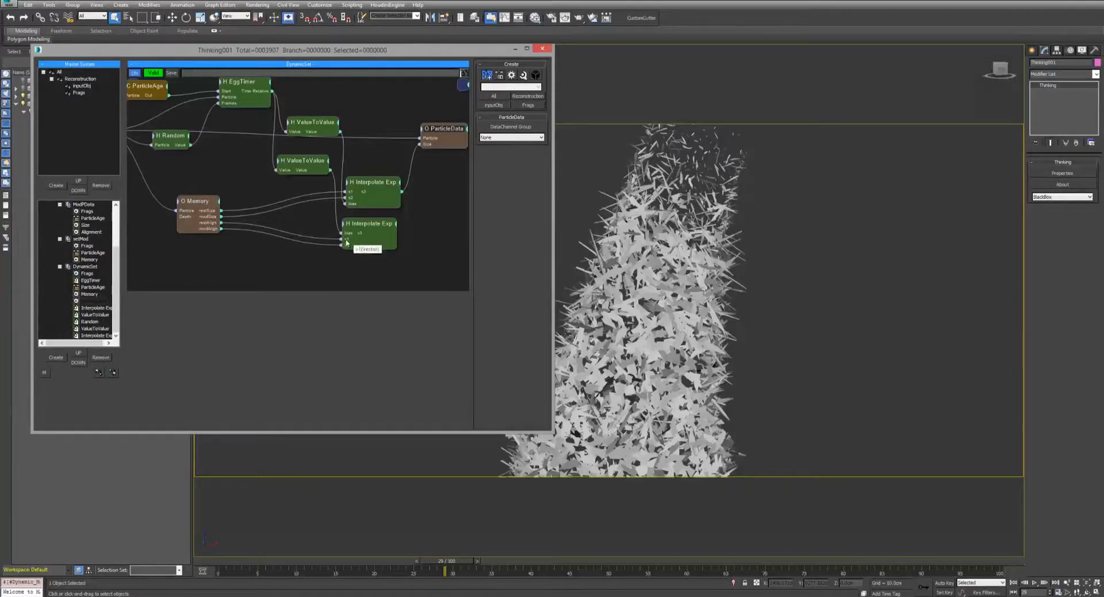
middle_click_drag(296, 214, 370, 231)
double_click(310, 190)
type("ali")
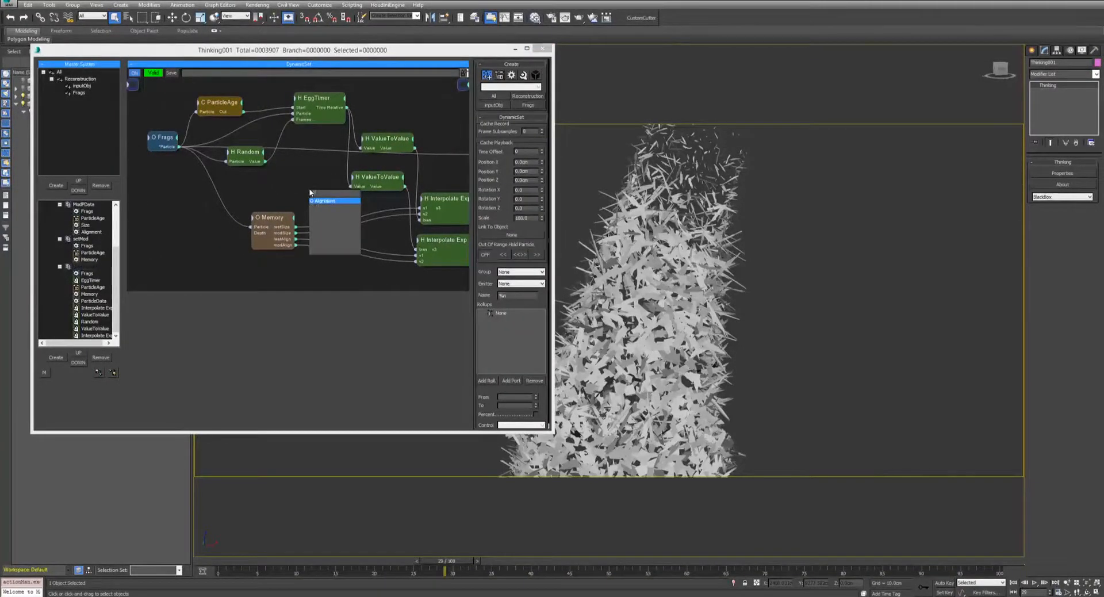
key("Return")
left_click_drag(174, 148, 311, 204)
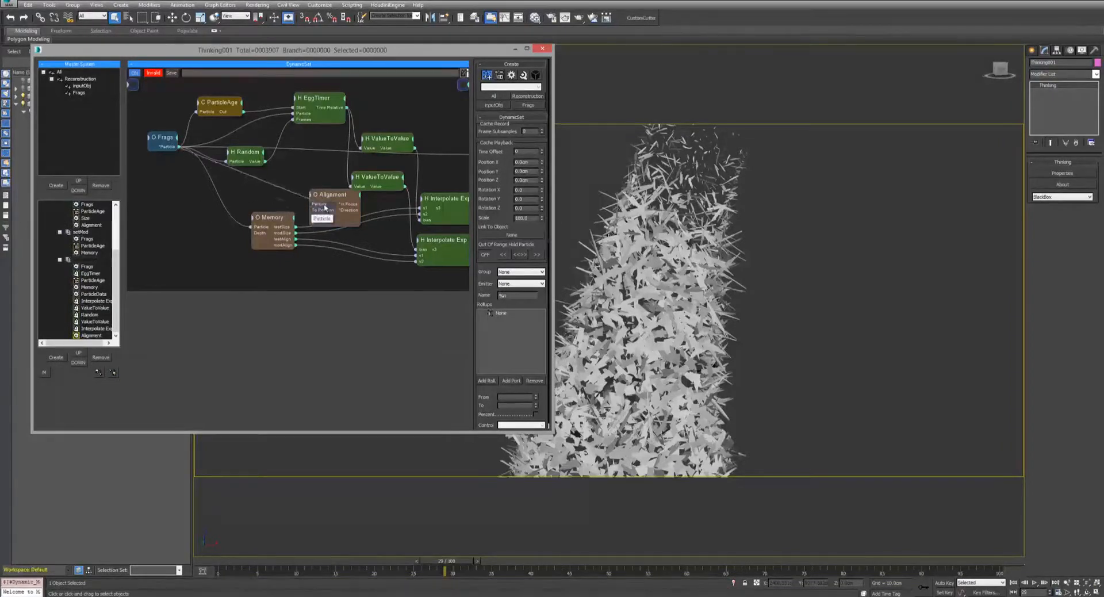
Place the Alignment node below ParticleData and connect the second Interpolate Exp's v3 output to its Direction input.
middle_click_drag(322, 219, 232, 197)
left_click_drag(242, 170, 418, 193)
middle_click_drag(398, 200, 355, 214)
left_click_drag(387, 182, 388, 175)
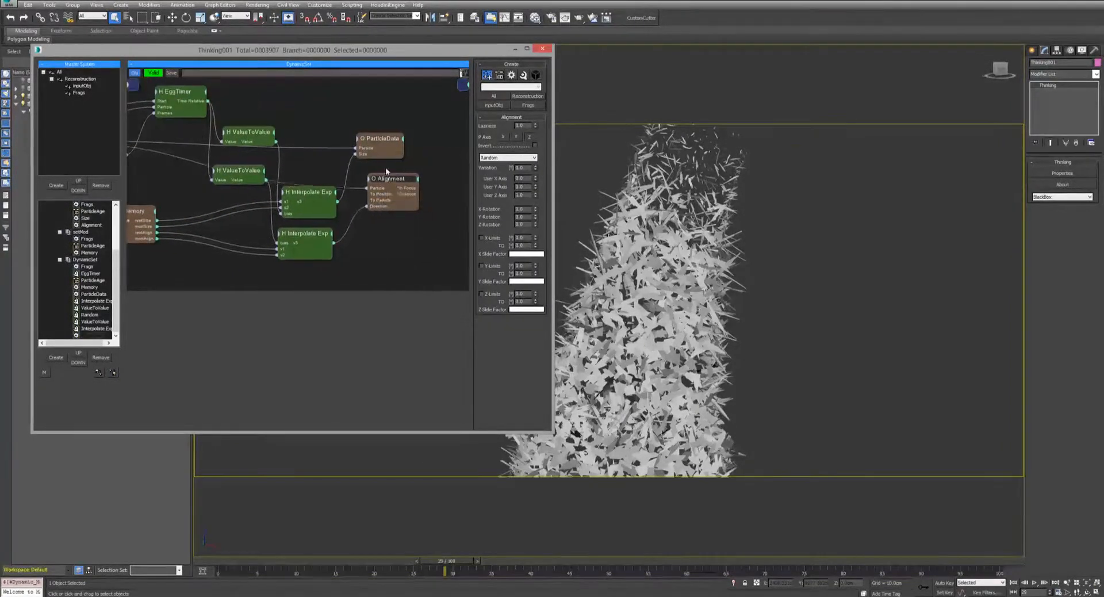
Set the Alignment node's direction mode to User Defined and preview the animation from the first frame.
left_click(506, 157)
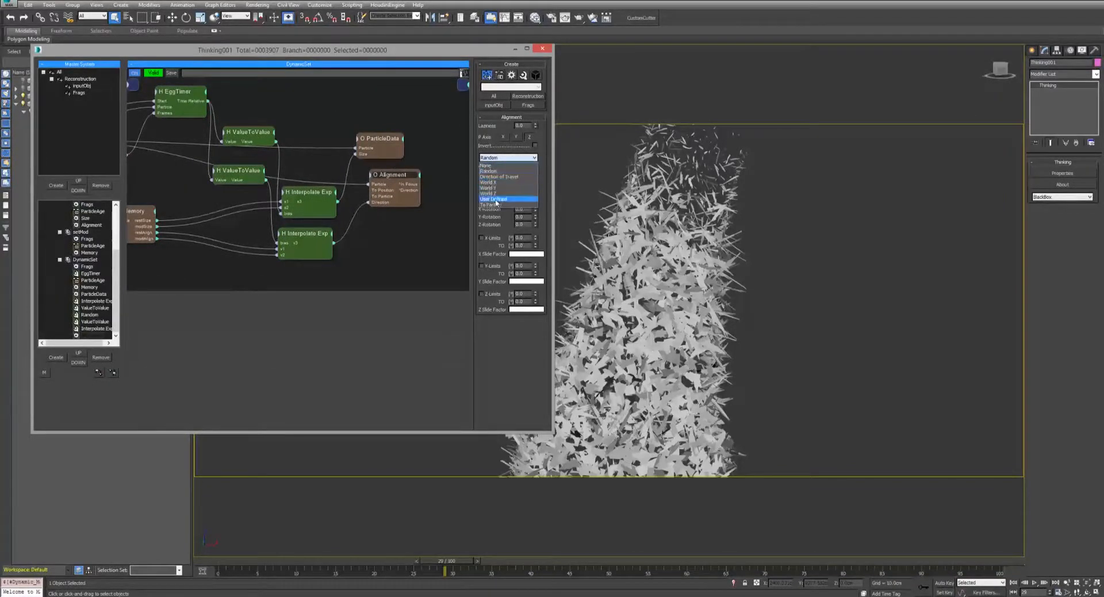
left_click(497, 204)
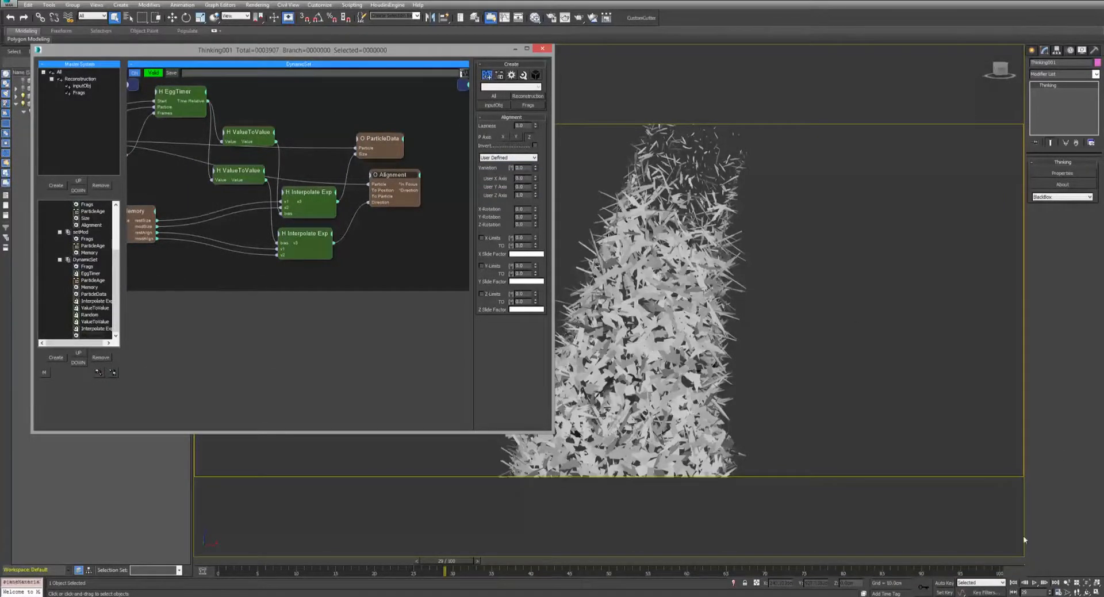
left_click(1014, 583)
left_click(1034, 582)
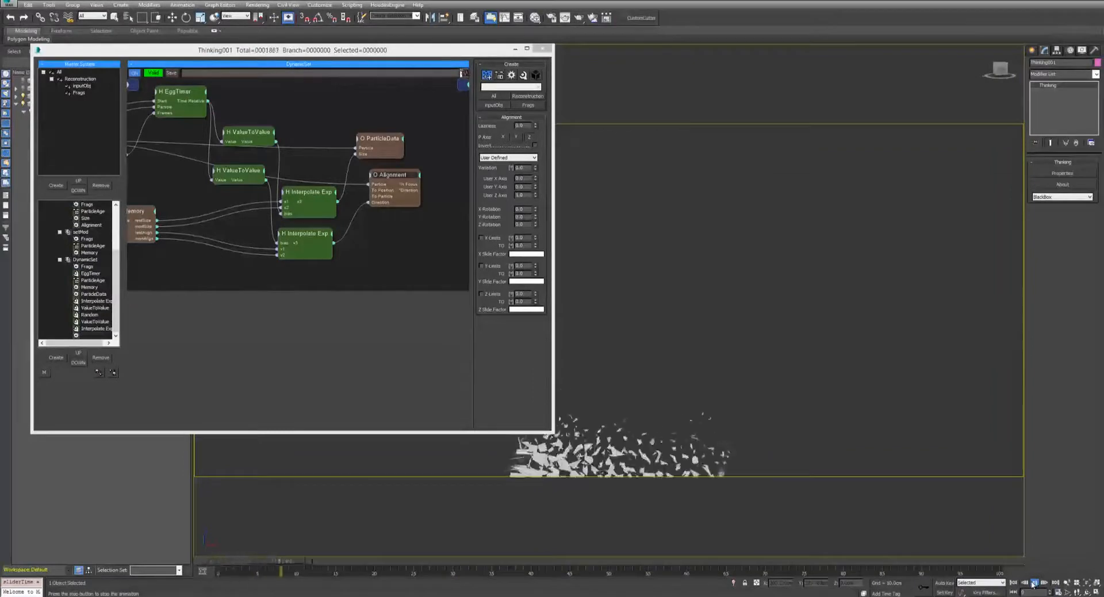
left_click(1034, 583)
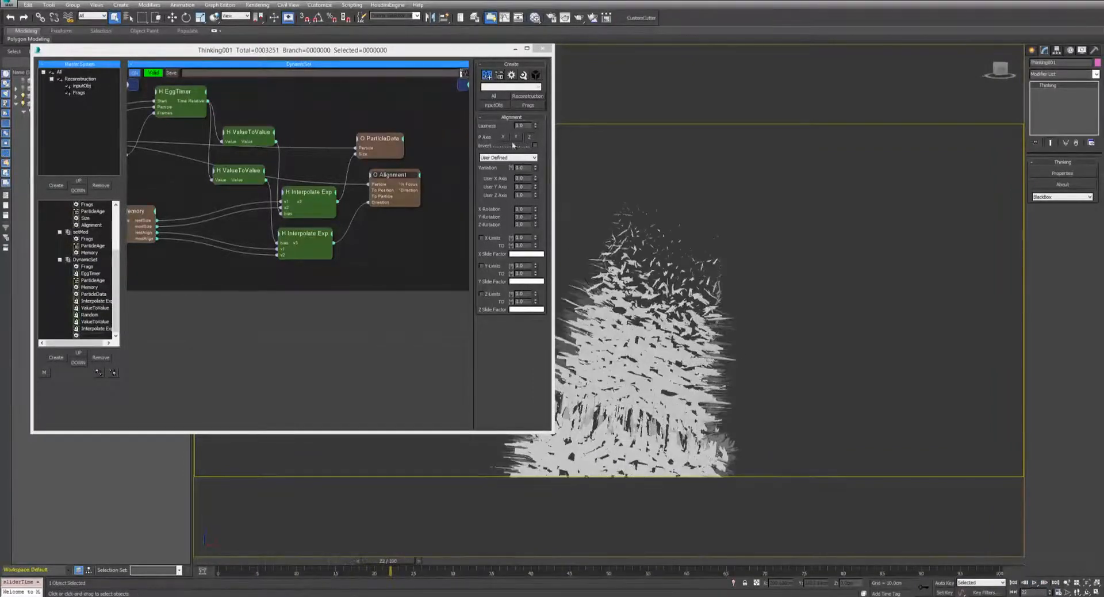
Set the Alignment node's P Axis to X and replay the animation from the start.
left_click(504, 138)
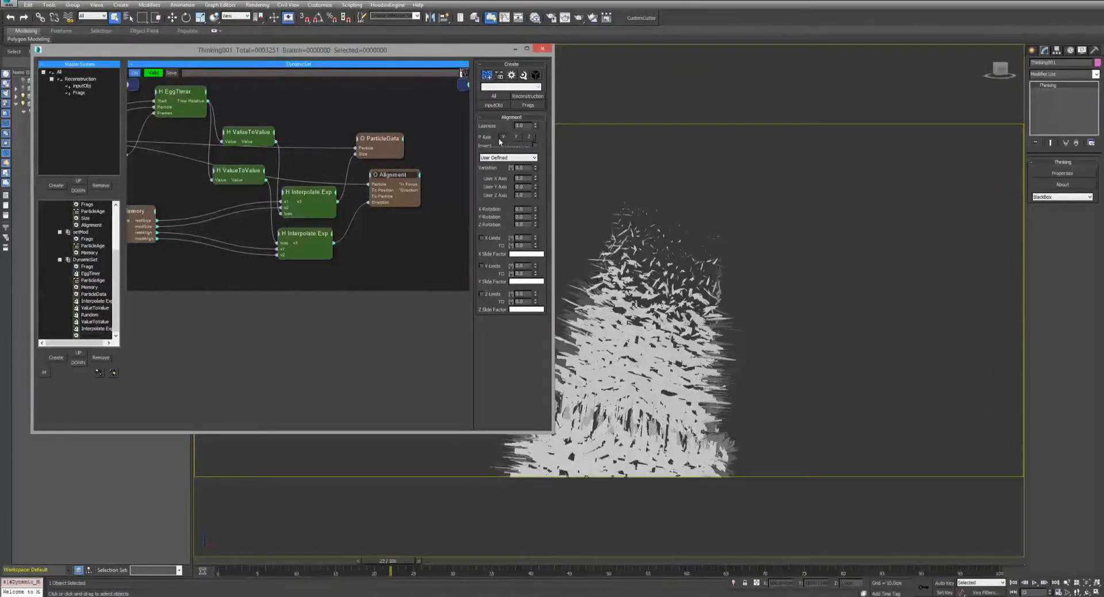
left_click(1014, 582)
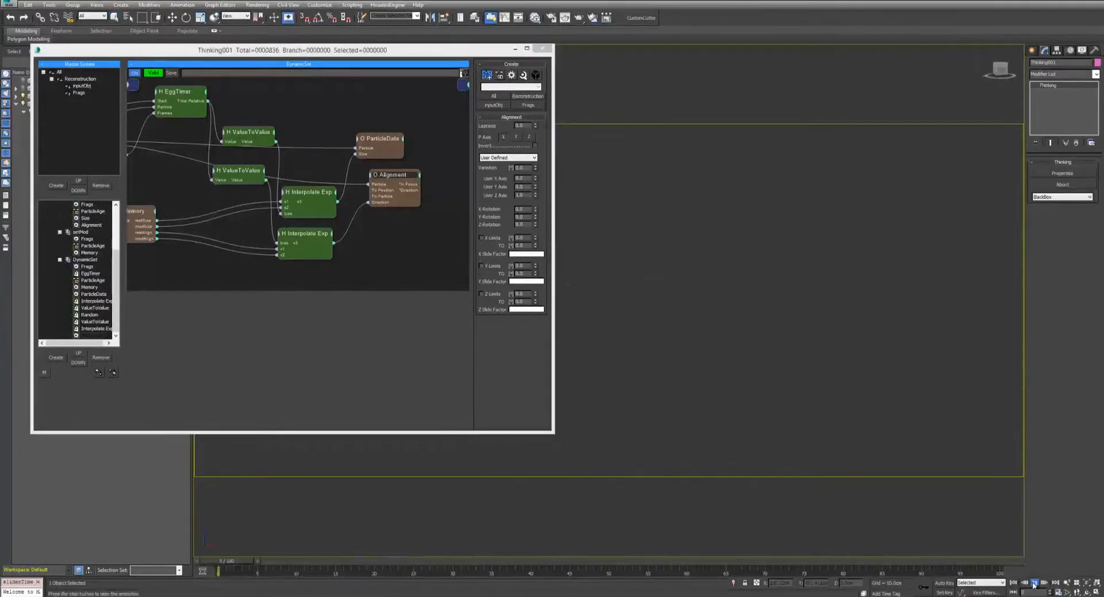
left_click(1034, 583)
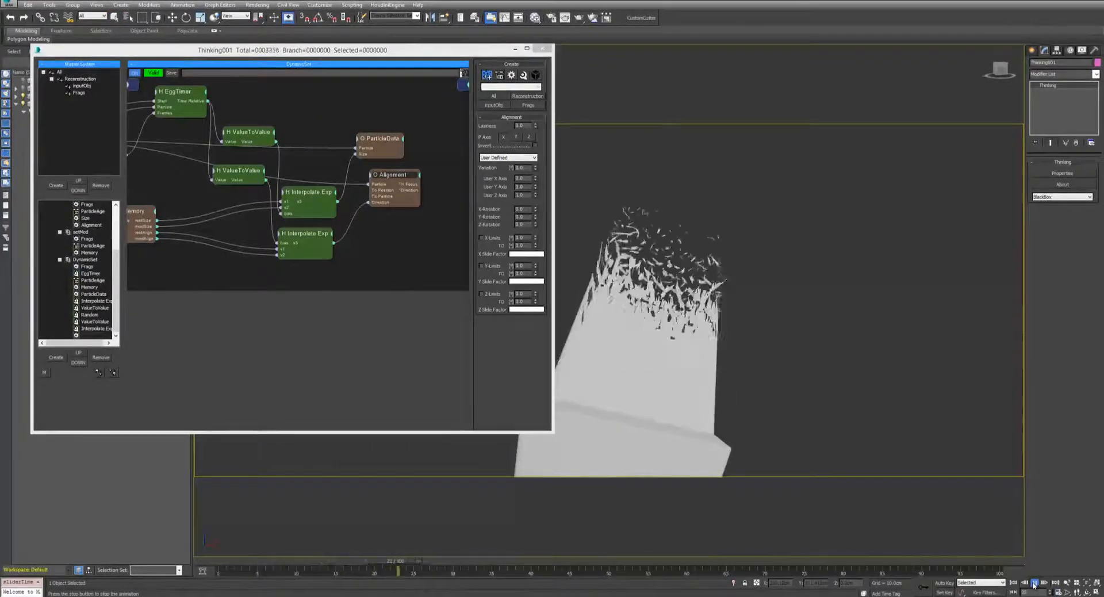
scroll(667, 226, "up", 4)
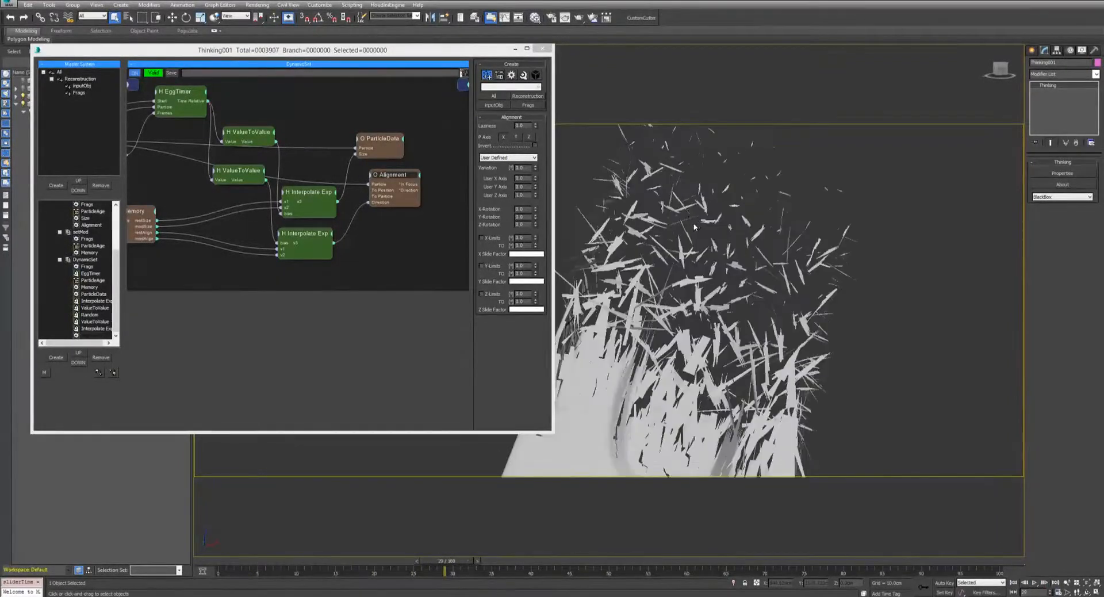
Raise the midpoint of the second ValueToValue curve to about 0.46, 0.66 so the curve bows upward.
left_click(237, 172)
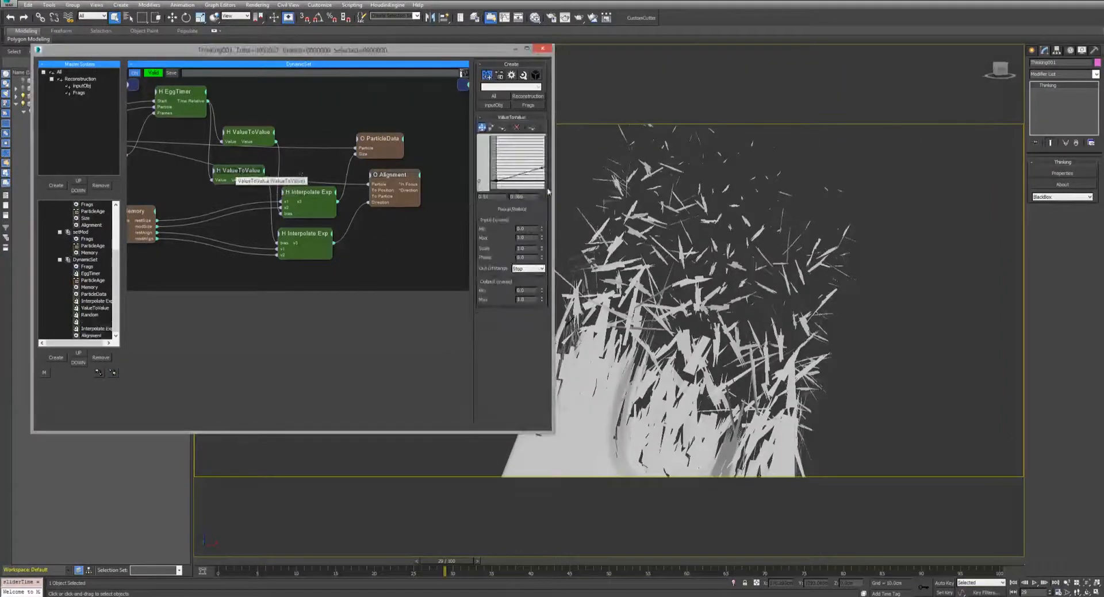
left_click(511, 210)
left_click_drag(552, 236, 349, 173)
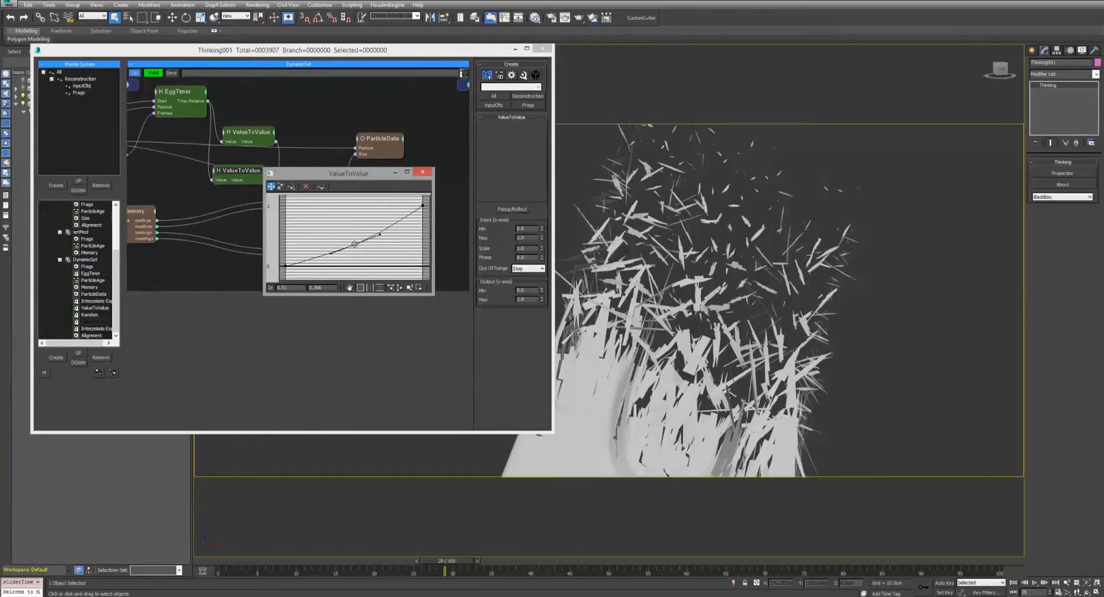
left_click_drag(353, 244, 349, 231)
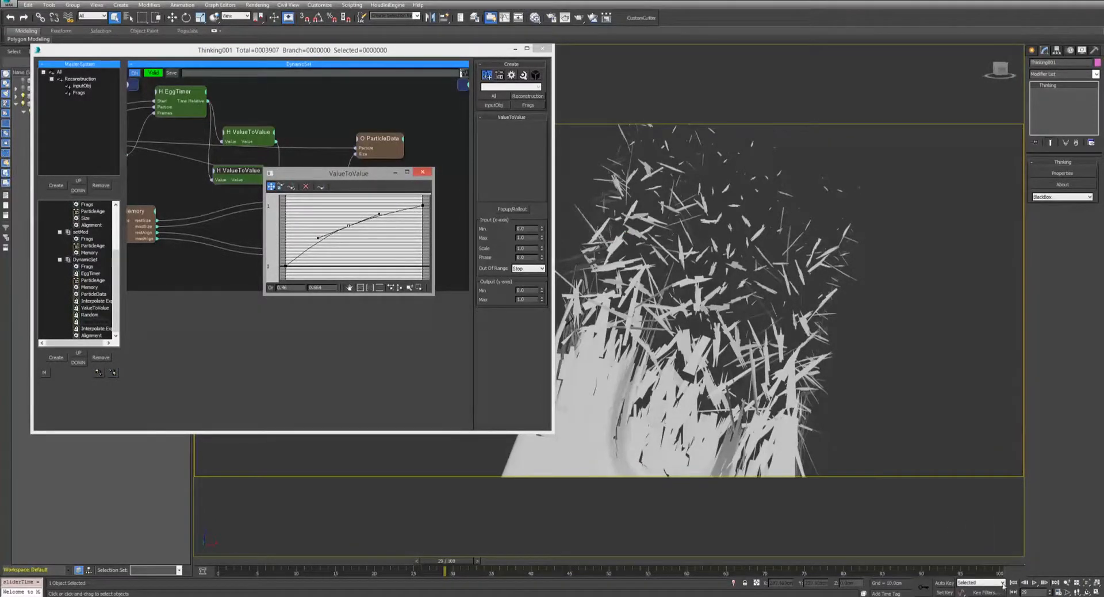
left_click(422, 172)
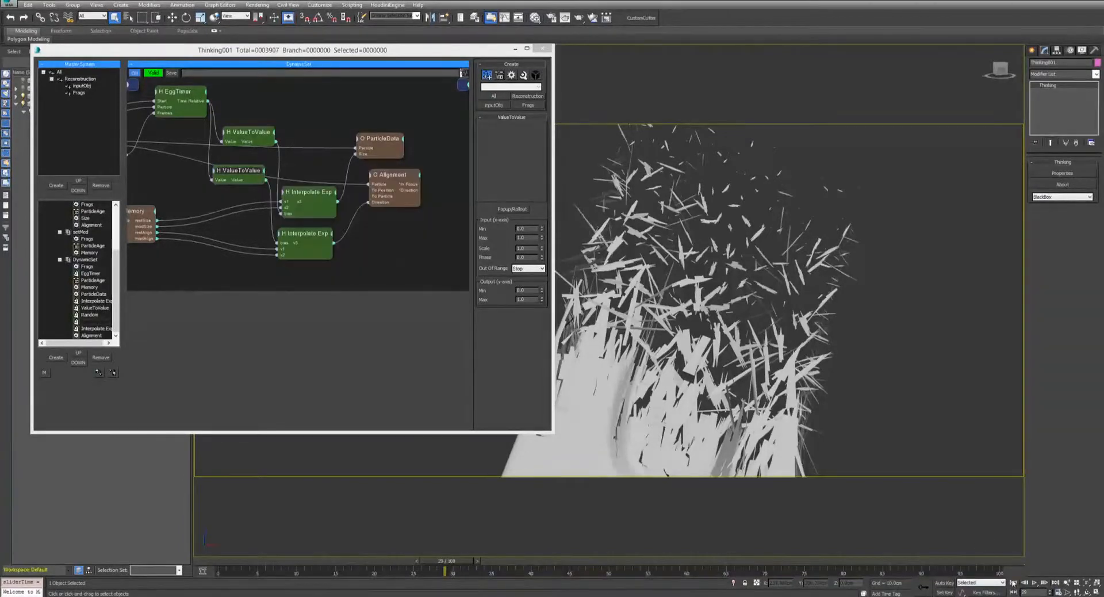
Replay the animation from the start and examine how the fragments align along the forming edge, near and far.
left_click(1014, 583)
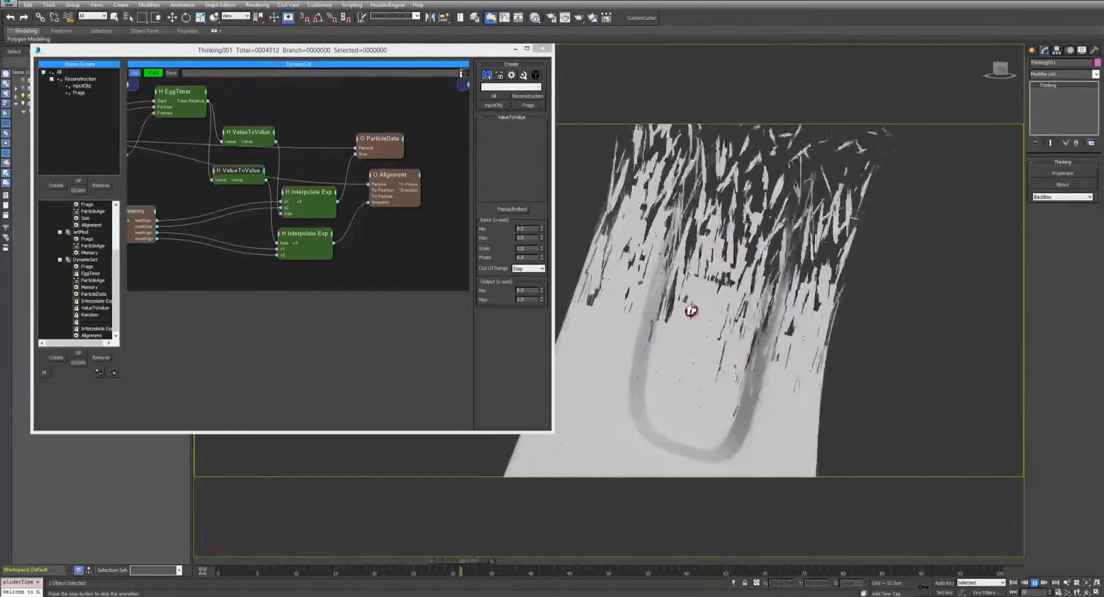
left_click(1036, 582)
scroll(798, 333, "down", 5)
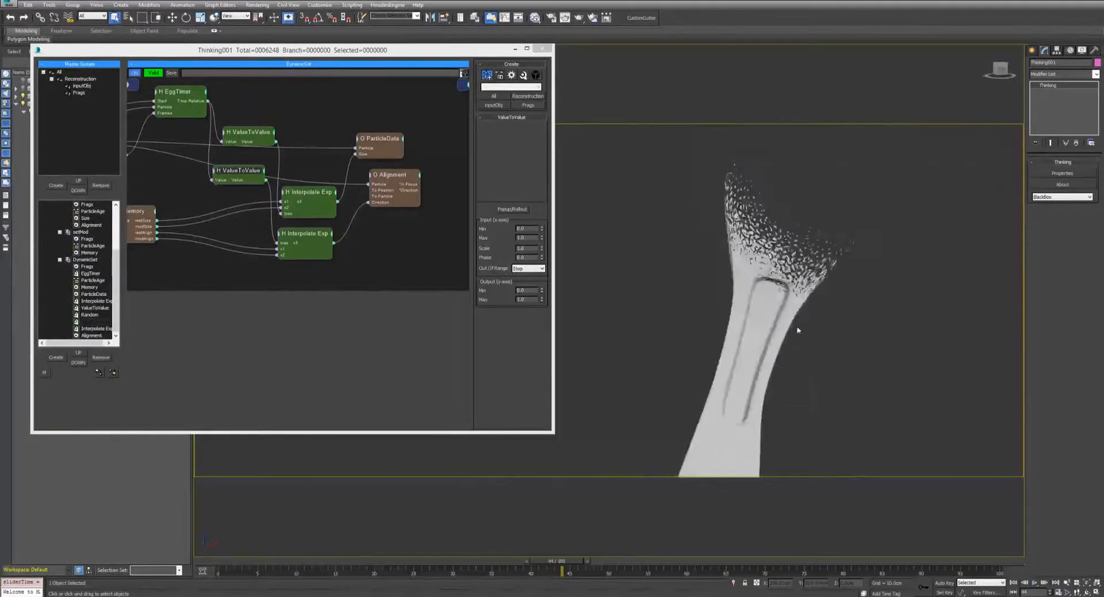
scroll(798, 330, "up", 4)
left_click(1013, 583)
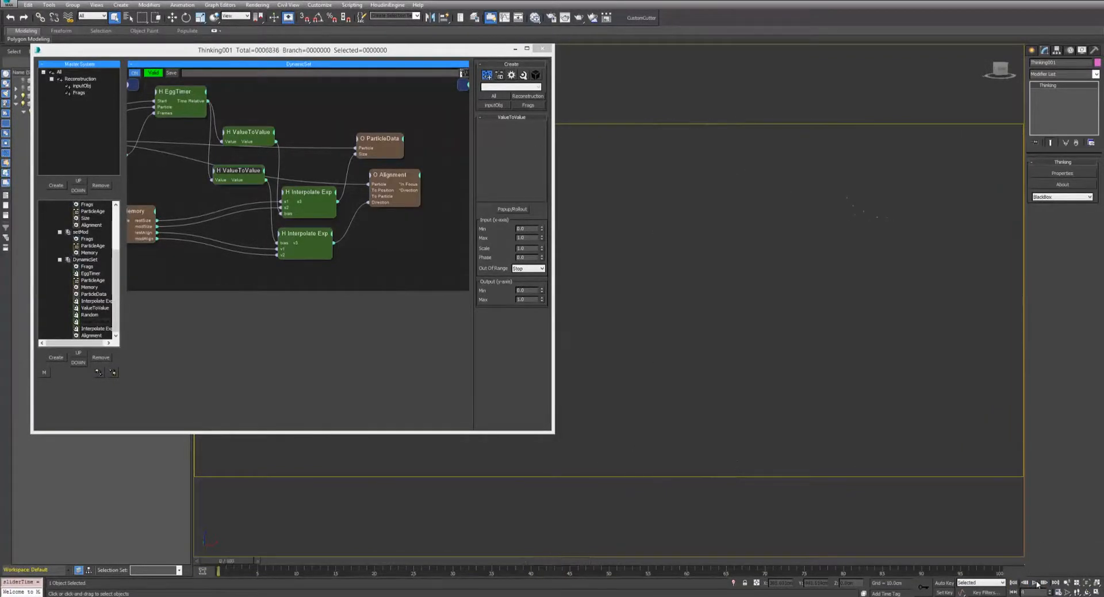
left_click(1035, 583)
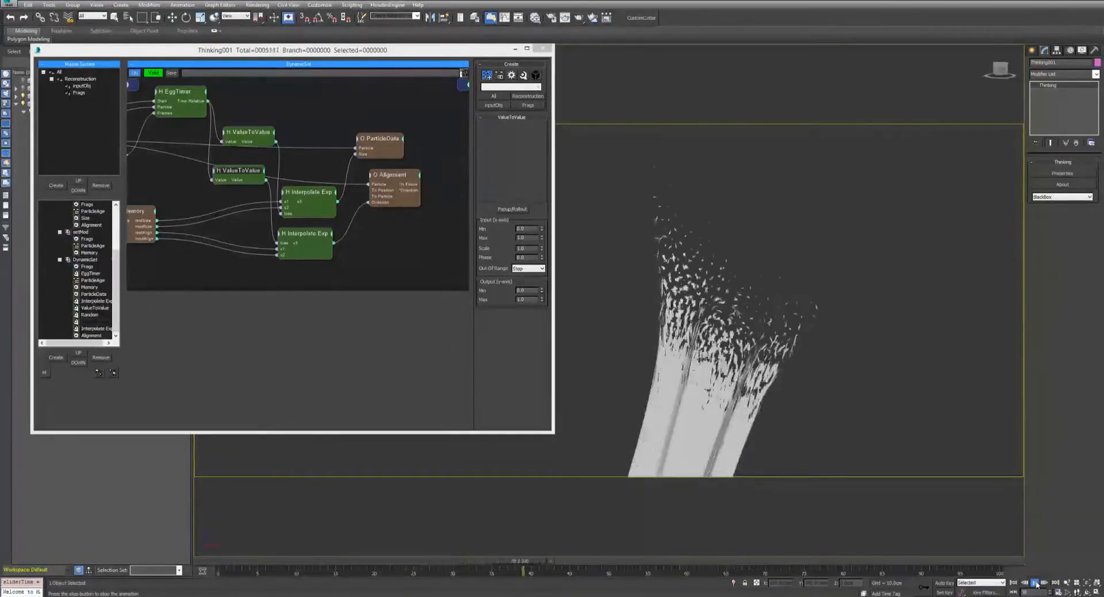
left_click(1036, 583)
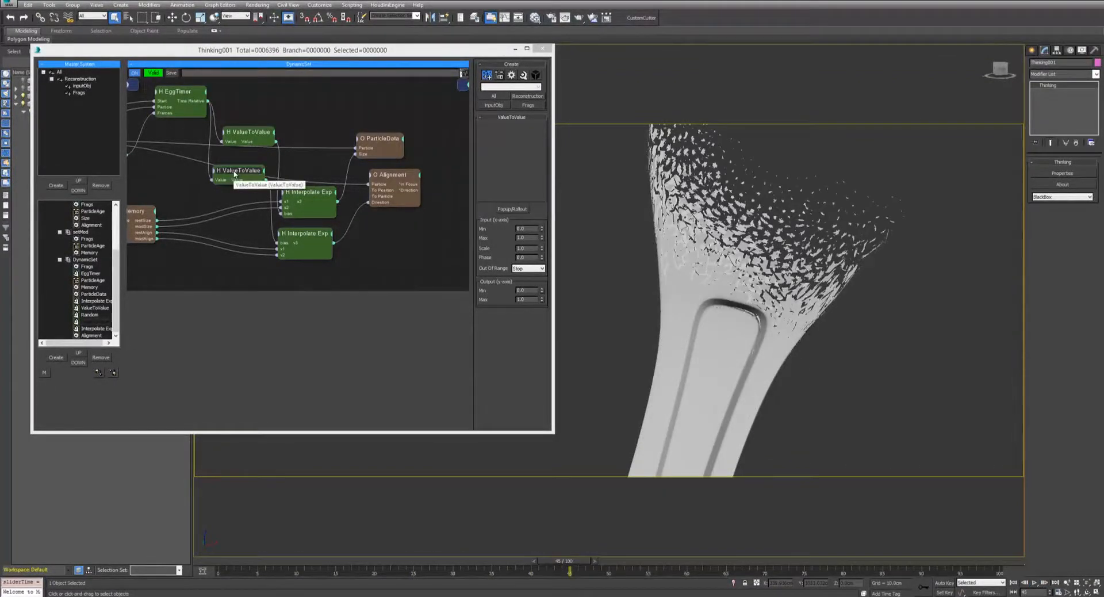
Lower the second ValueToValue curve's midpoint to about 0.57, 0.3 and replay the animation.
left_click(523, 209)
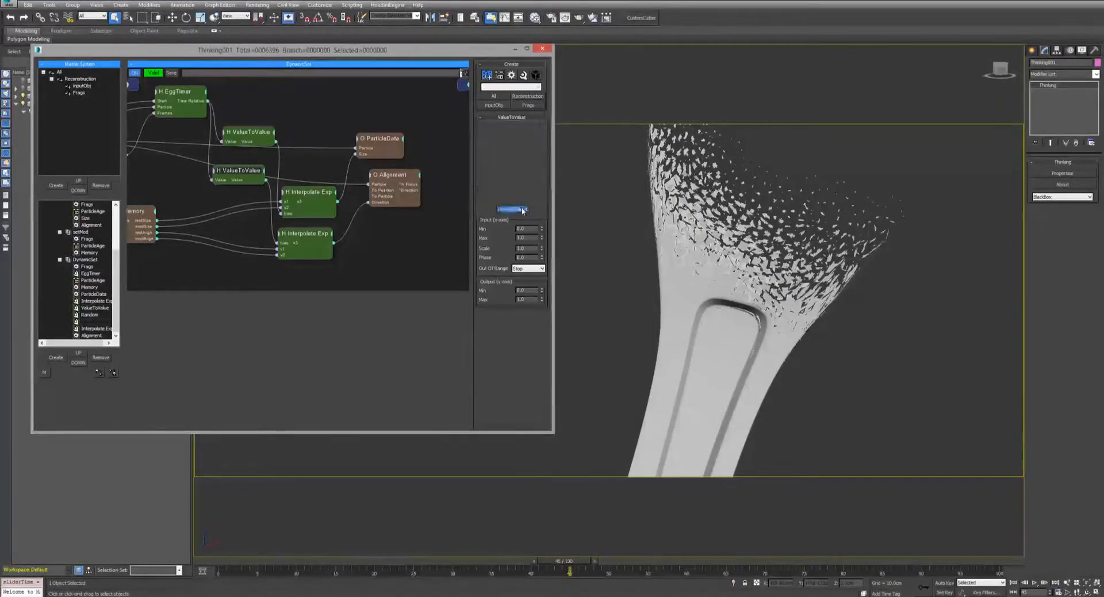
left_click_drag(550, 287, 567, 310)
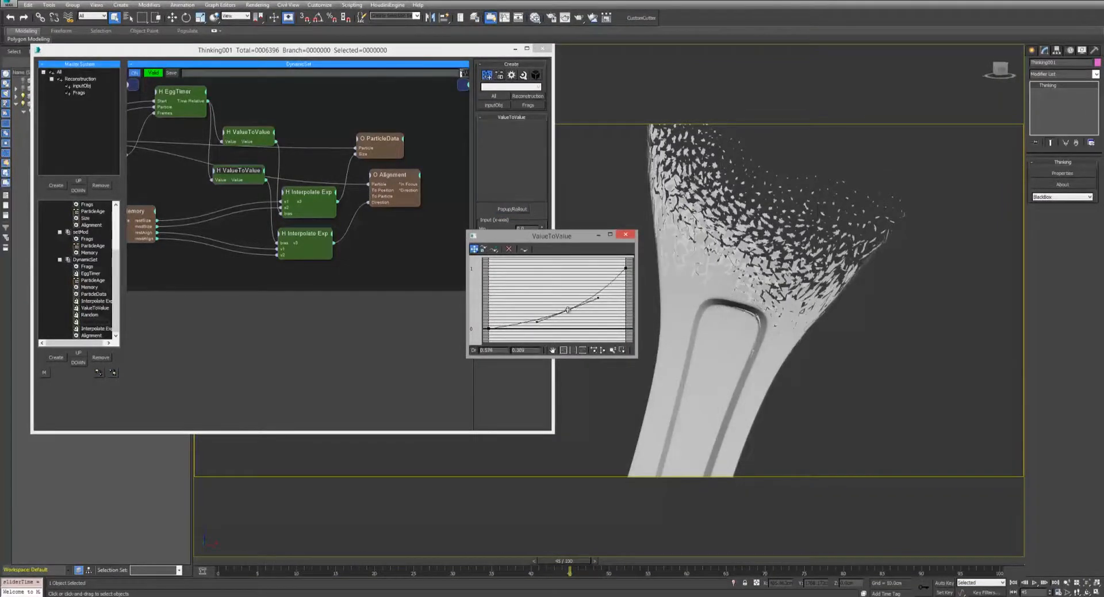
left_click(625, 234)
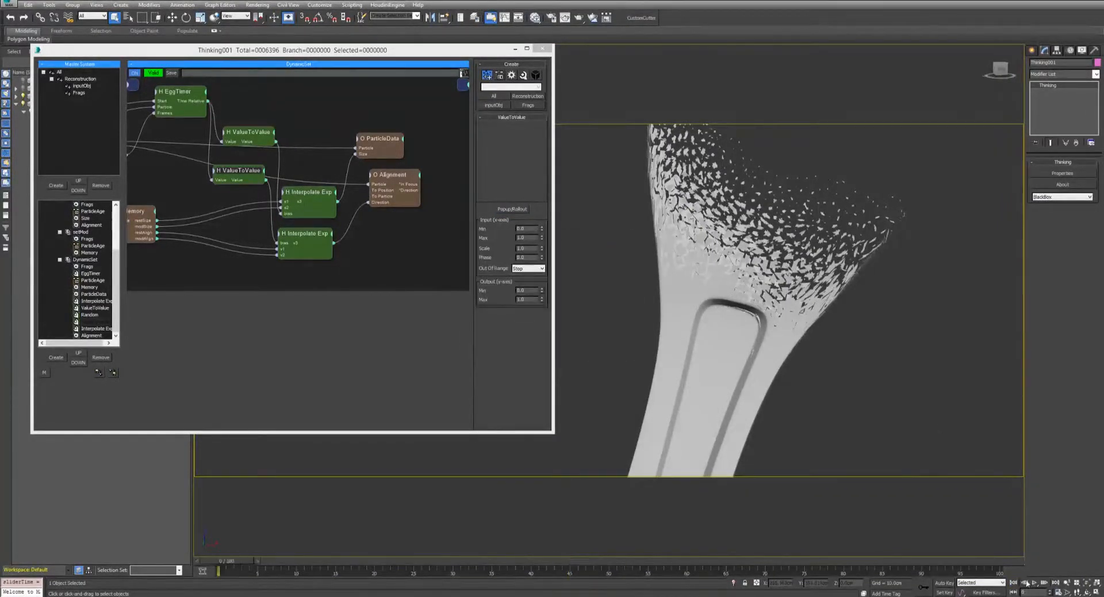
left_click(1034, 583)
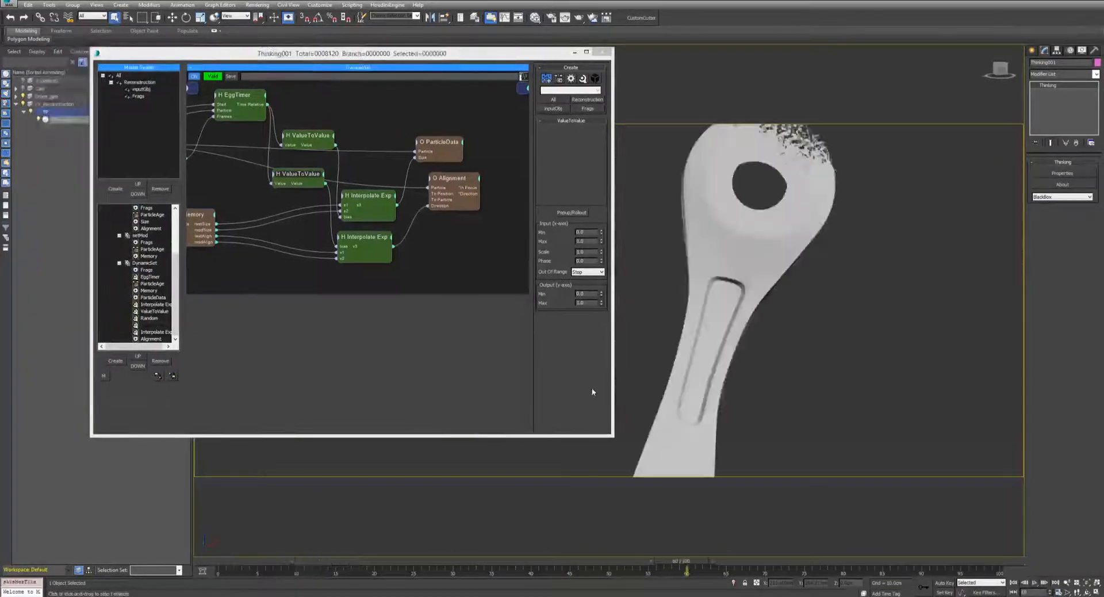
Add a Position memory entry named restPos to the MemoryMasterRec node in the Reconstruction set.
scroll(176, 290, "up", 4)
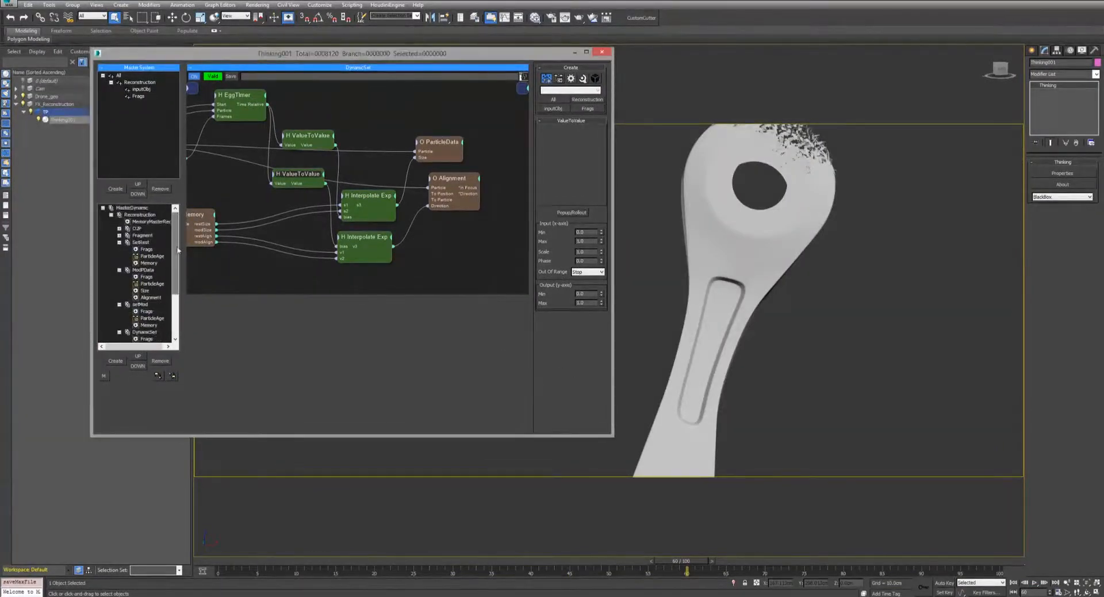
left_click(147, 222)
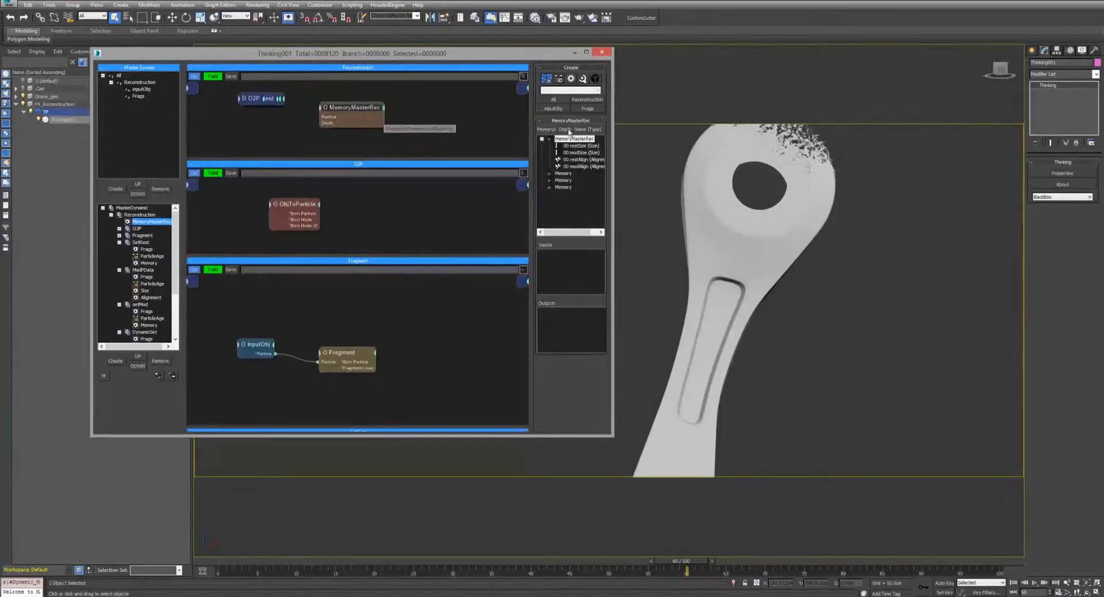
left_click(572, 140)
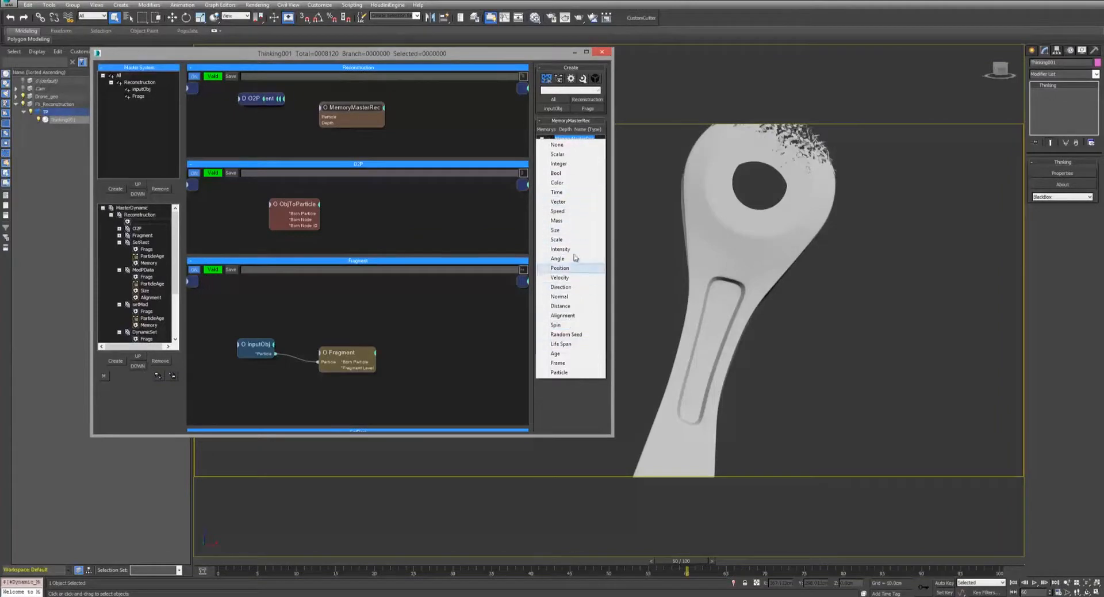
left_click(569, 269)
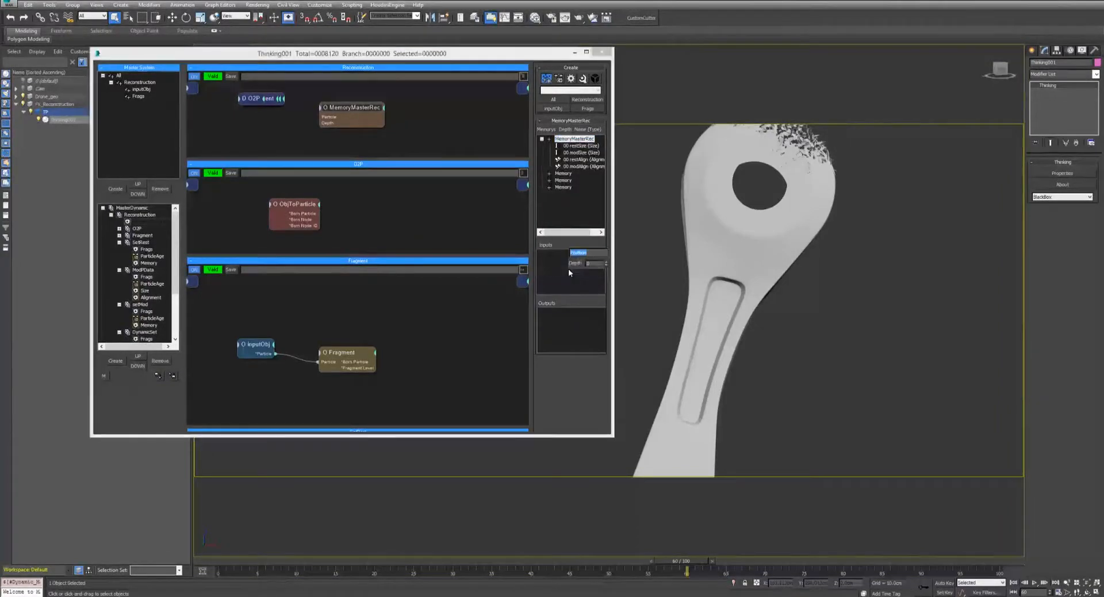
type("restPos")
key("Return")
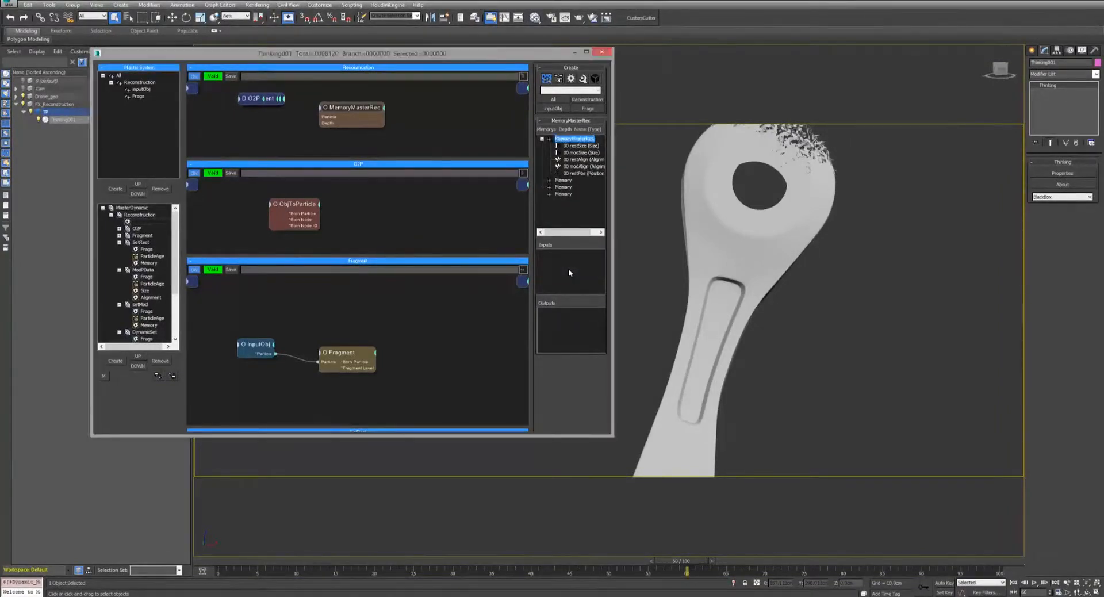
Add a Position memory entry named modPos to MemoryMasterRec and feed the fragments' Position into restPos in the SetRest set.
left_click(571, 140)
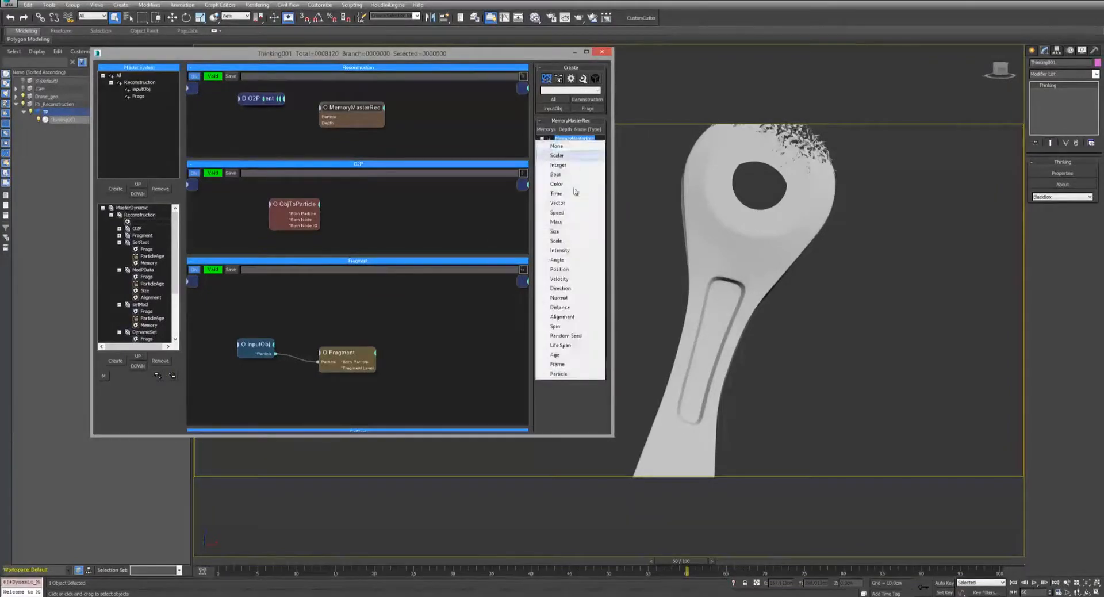
left_click(567, 275)
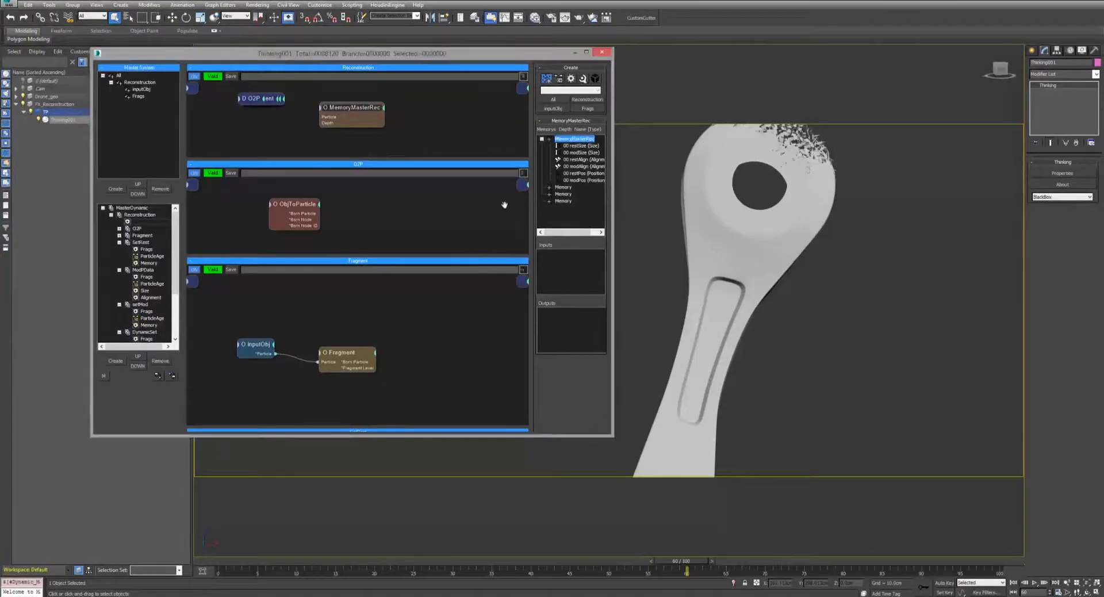
left_click(142, 242)
left_click(417, 136)
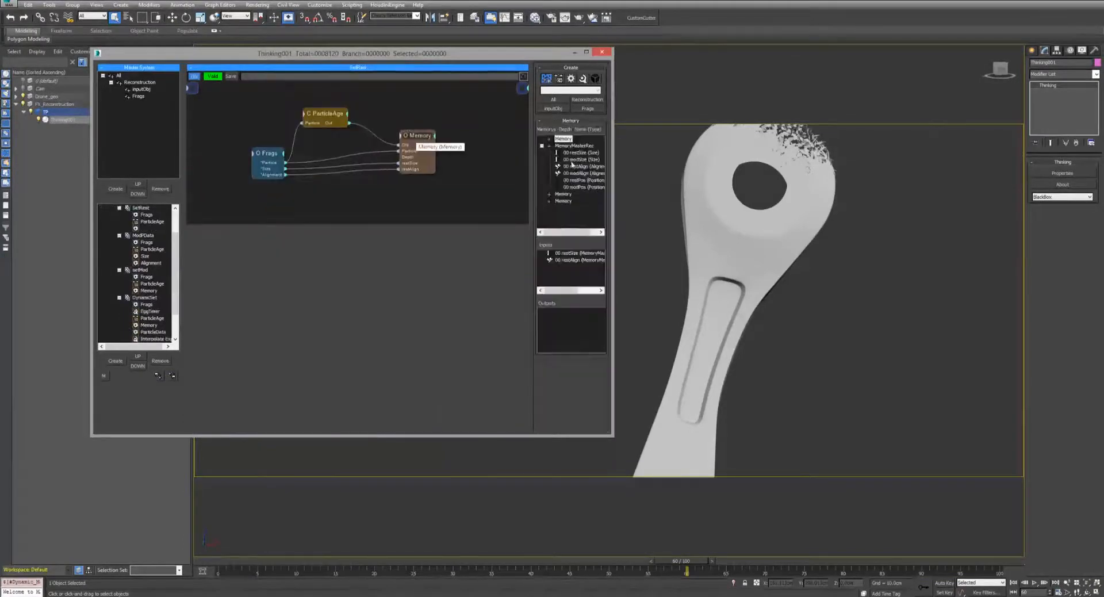
right_click(279, 153)
left_click(270, 173)
left_click_drag(286, 169, 411, 176)
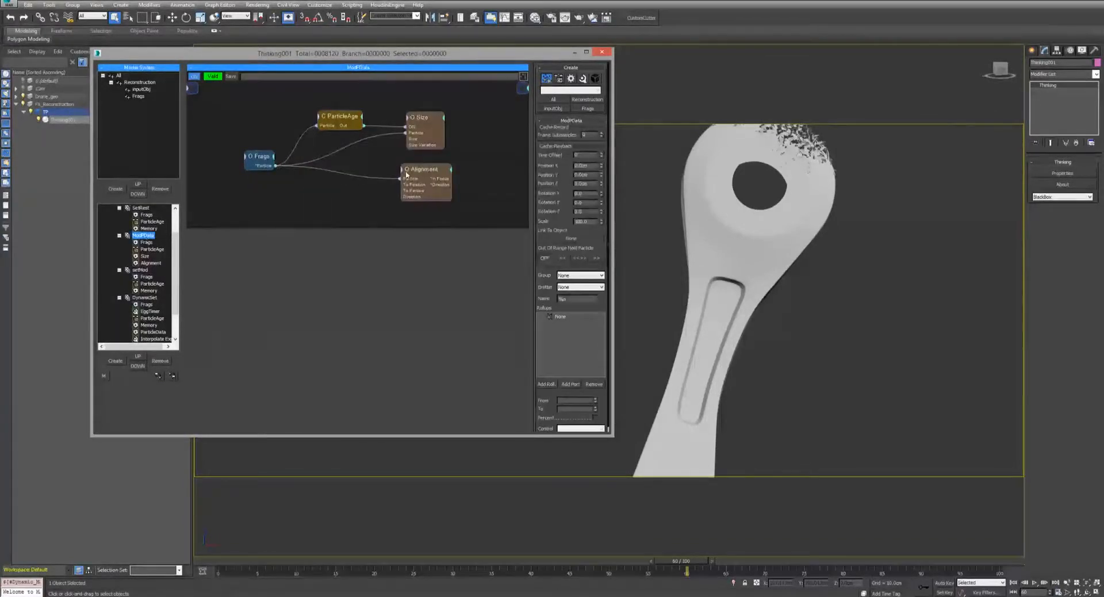
Add a ParticleData node to the ModPData set.
left_click(406, 175)
middle_click_drag(472, 177, 426, 156)
right_click(446, 165)
type("particl")
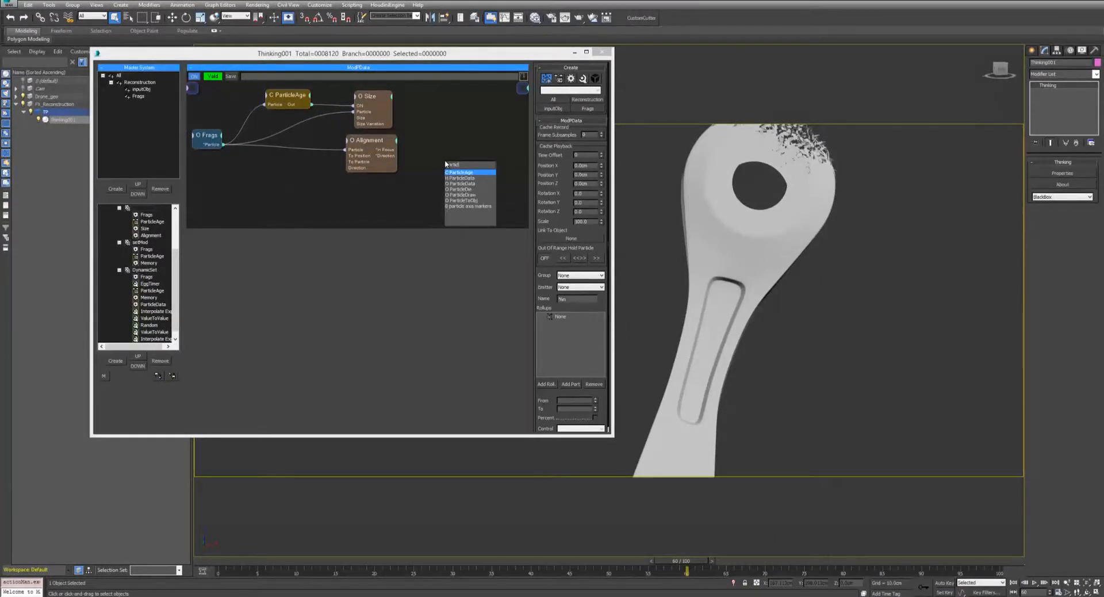
key("Down")
key("Down")
key("Return")
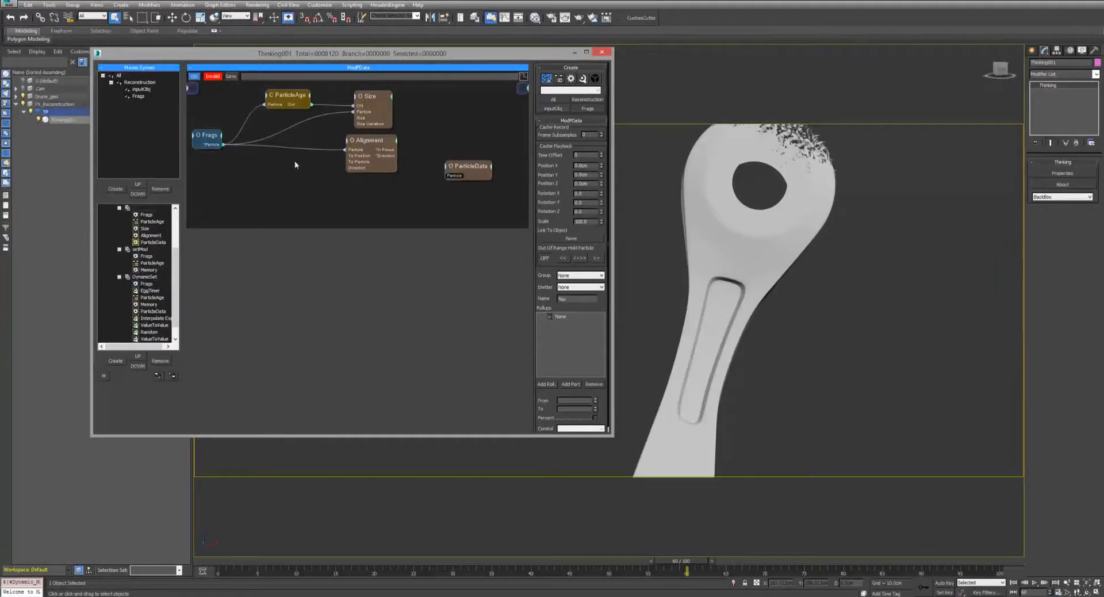
Arrange the ModPData graph with Size, Alignment and ParticleData stacked in a column beyond the ParticleAge node.
left_click_drag(469, 170, 455, 182)
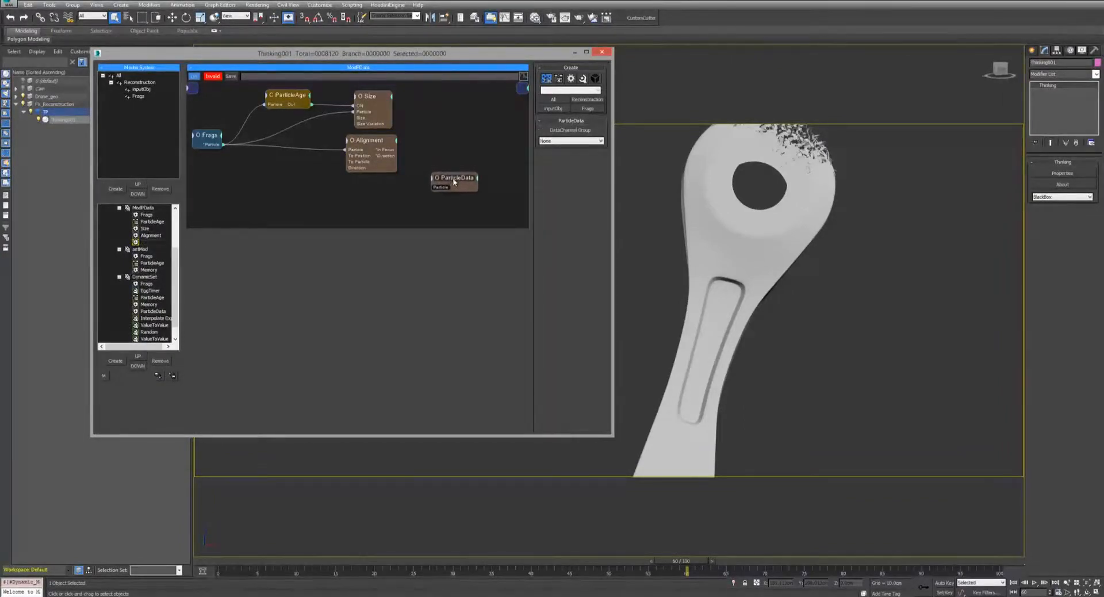
middle_click_drag(406, 167, 421, 188)
left_click_drag(385, 118, 390, 91)
left_click_drag(389, 163, 446, 156)
left_click_drag(403, 95, 430, 102)
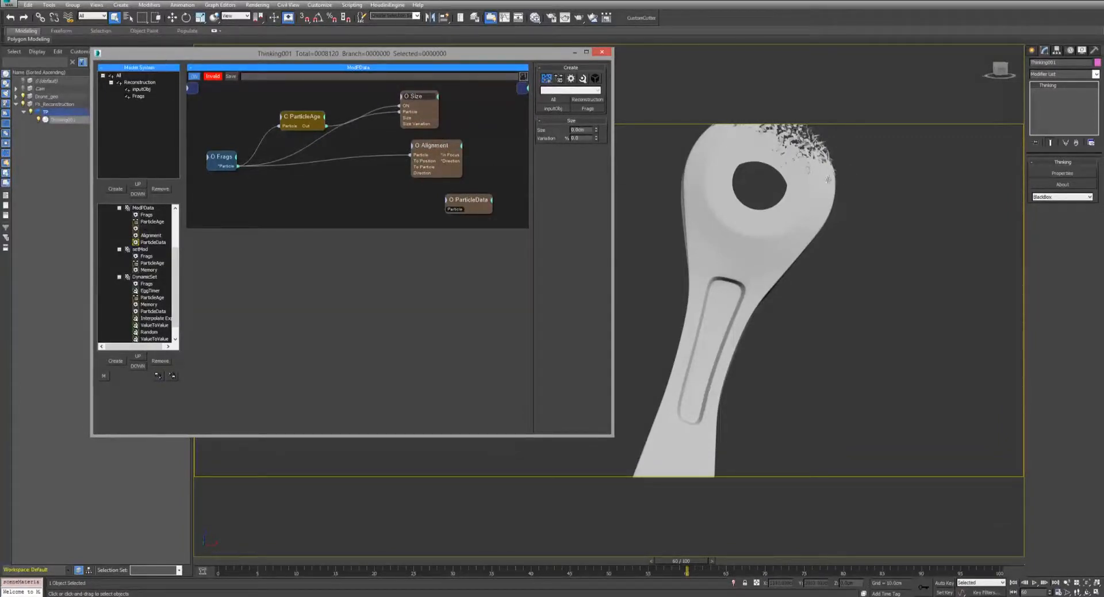
left_click_drag(465, 203, 455, 199)
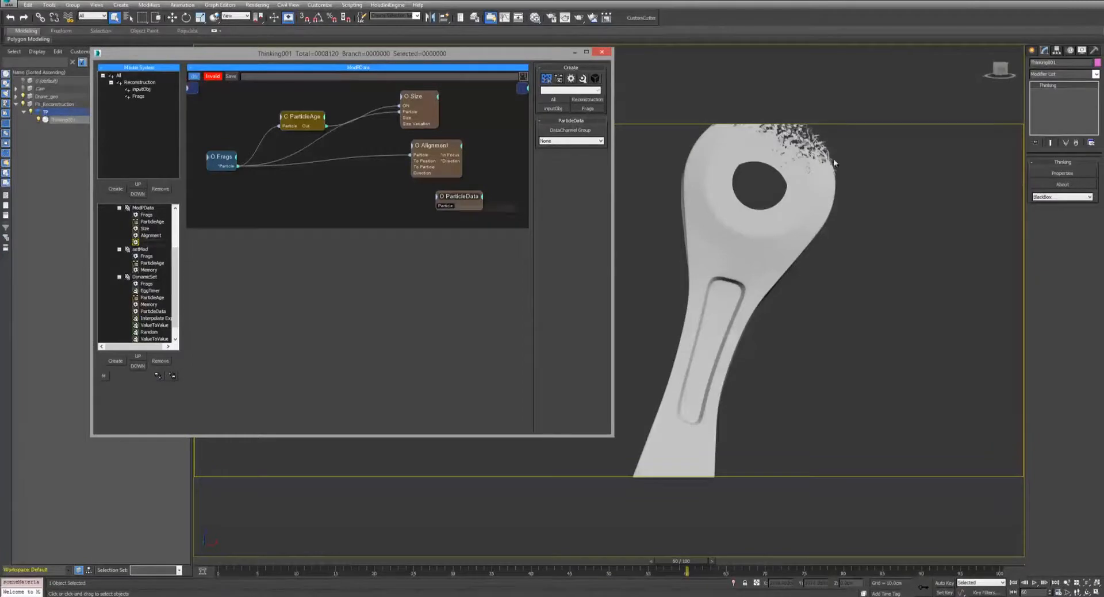
left_click_drag(464, 196, 440, 190)
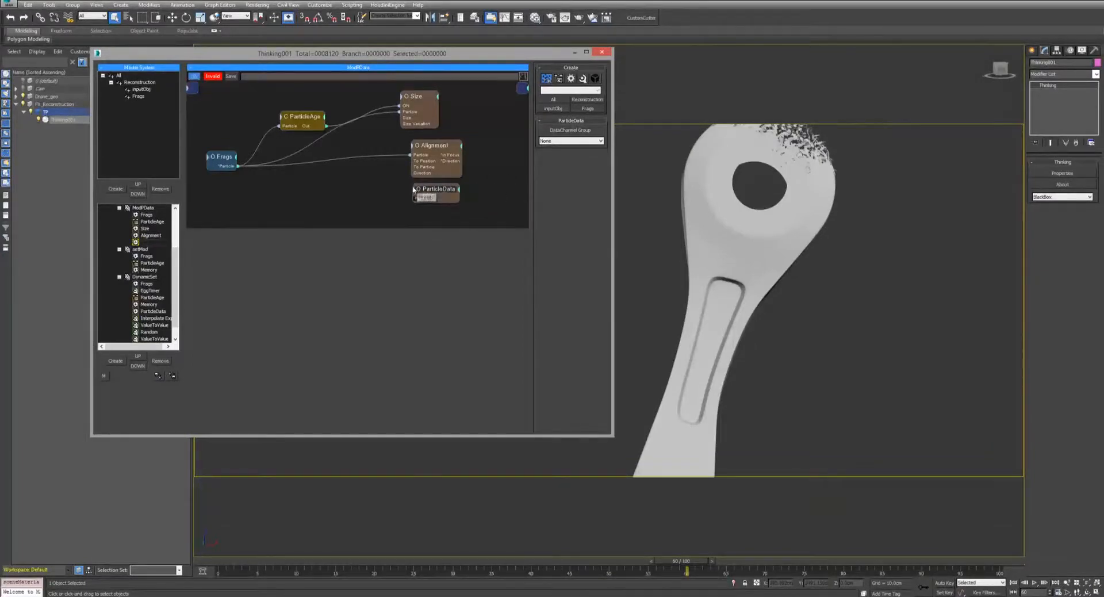
middle_click_drag(390, 189, 422, 175)
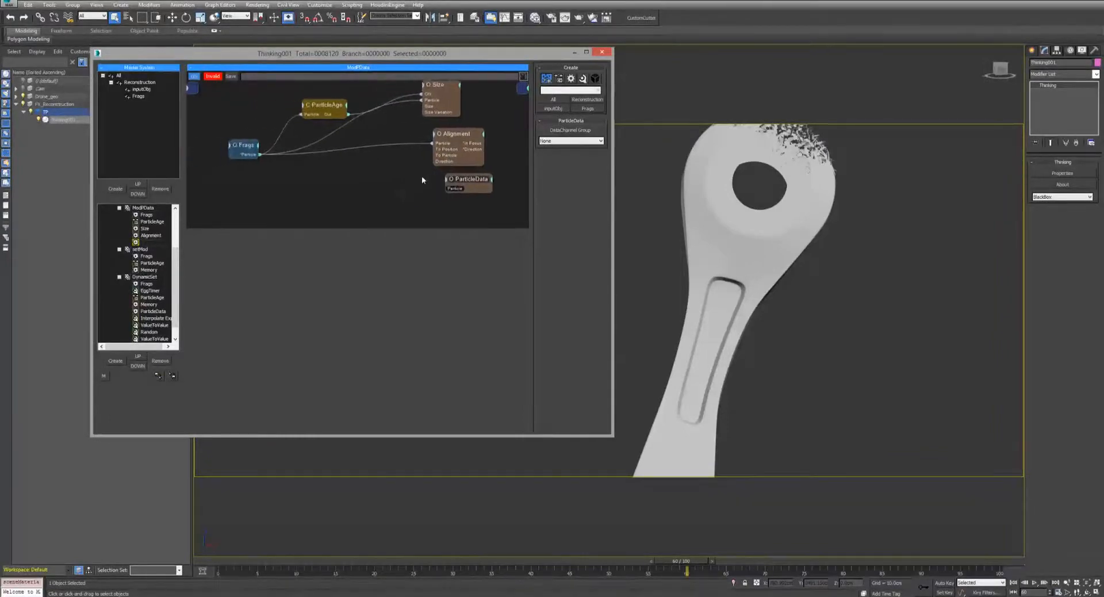
left_click_drag(458, 137, 466, 130)
left_click_drag(469, 179, 460, 180)
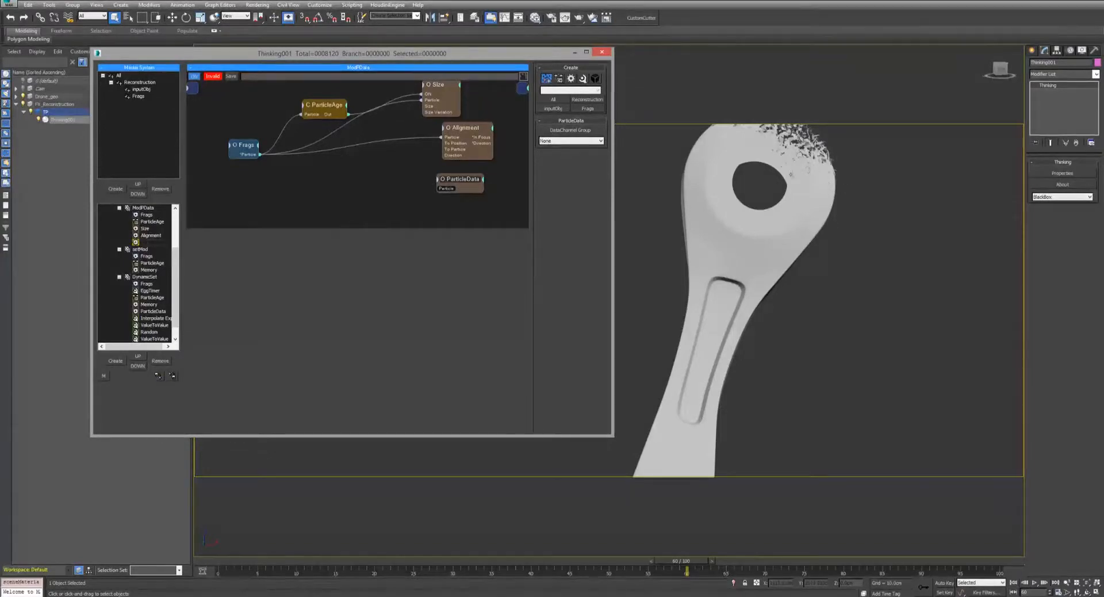
mouse_move(282, 173)
middle_mouse_down()
mouse_move(301, 169)
mouse_move(292, 178)
middle_mouse_up()
Hide the unused ports of the Alignment and Size nodes in ModPData and tidy the spacing around ParticleAge.
left_click_drag(175, 253, 176, 224)
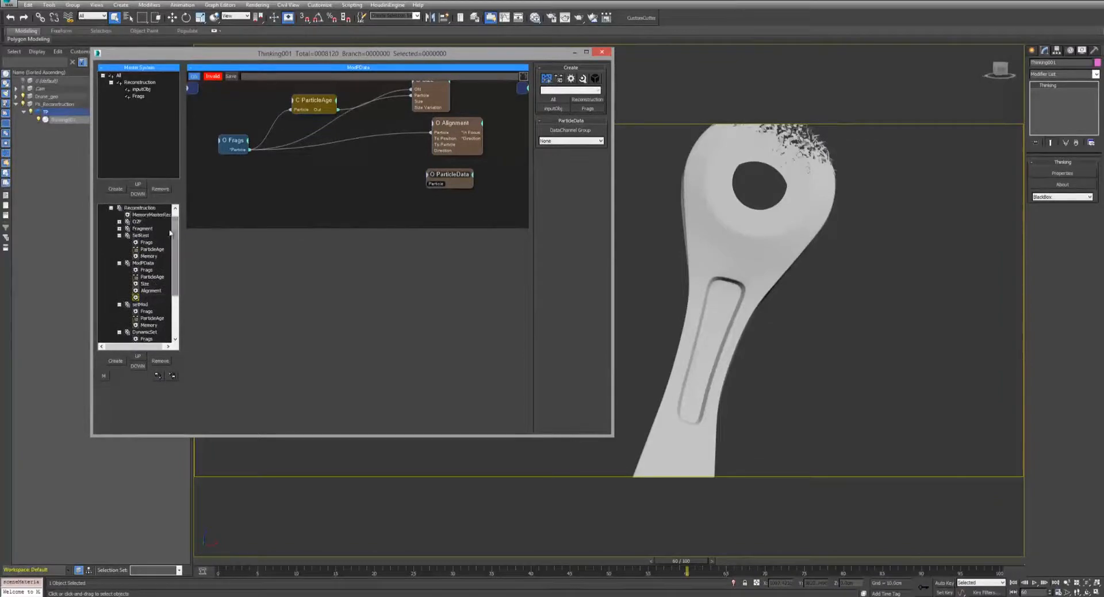
left_click(143, 263)
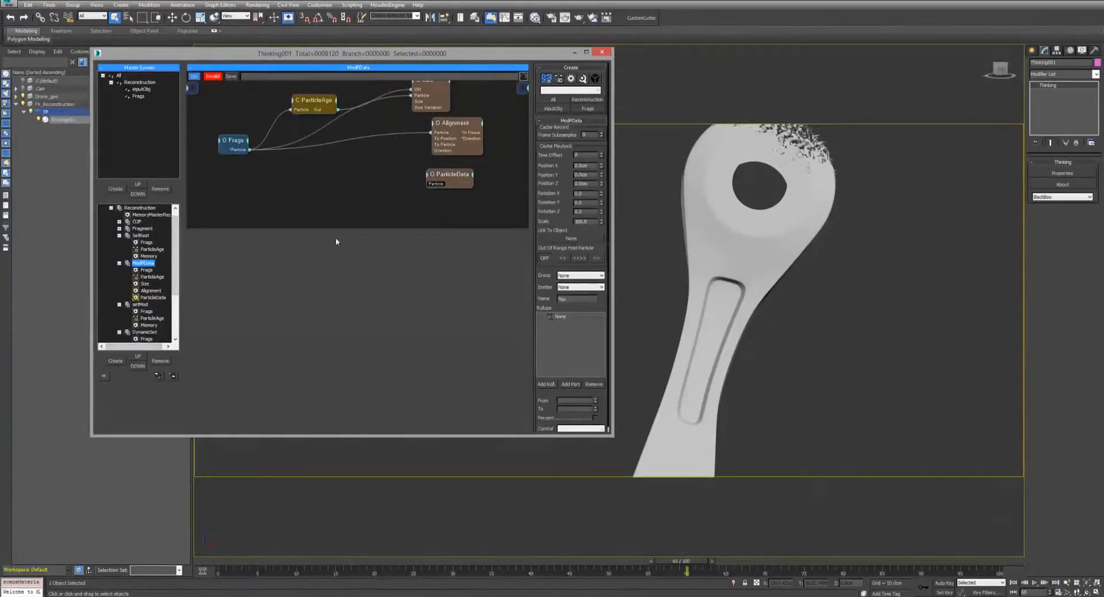
left_click(455, 122)
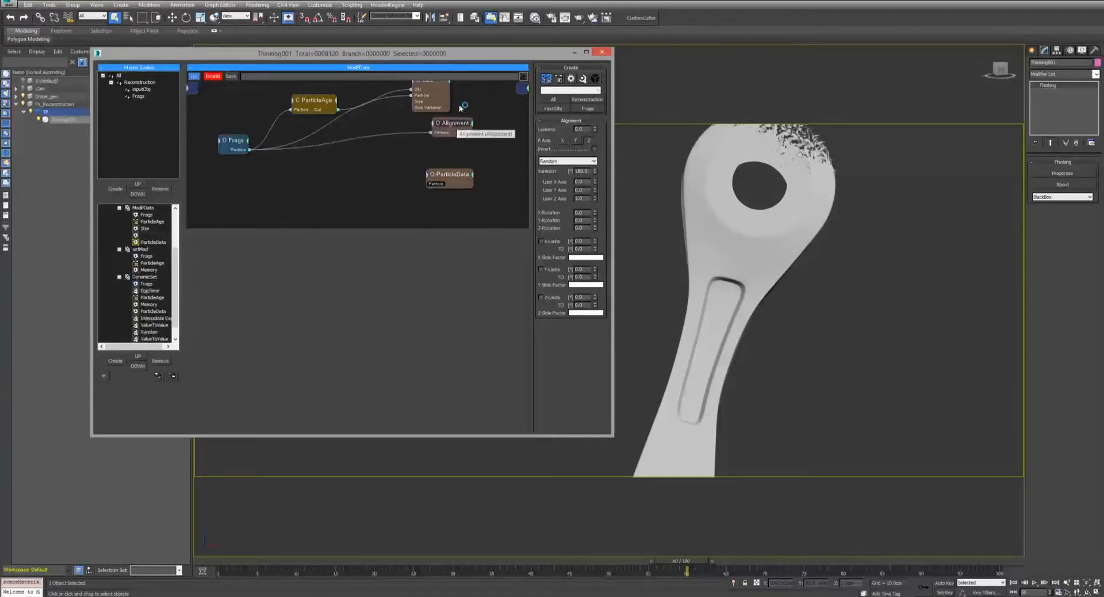
middle_click_drag(460, 107, 465, 147)
left_click(474, 112)
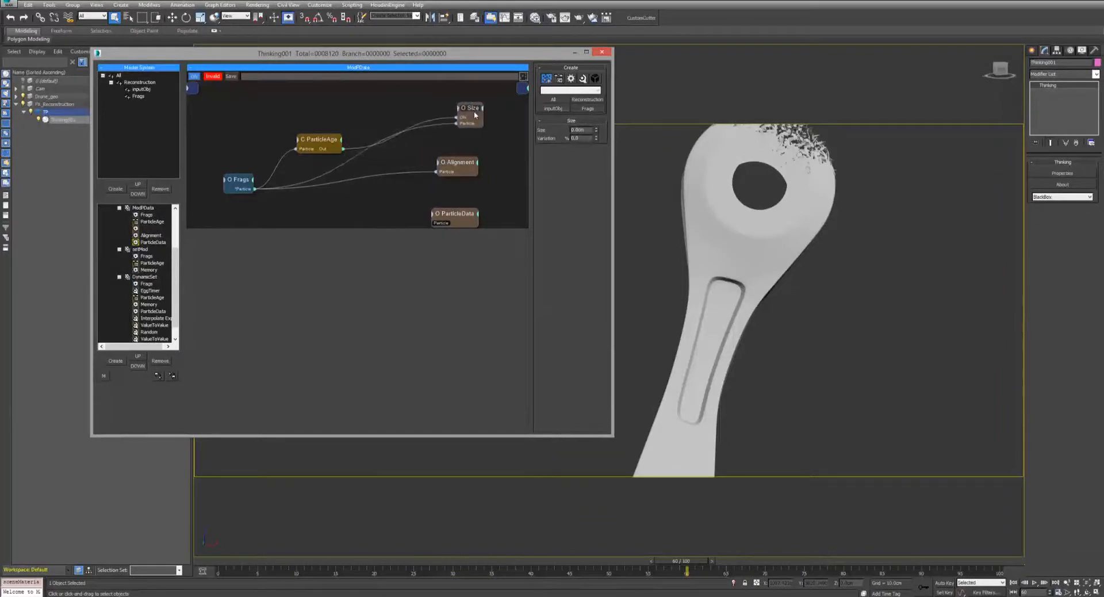
left_click(319, 139)
Create a nested DynamicSet inside ModPData and rename it 3DNoise.
left_click(139, 250)
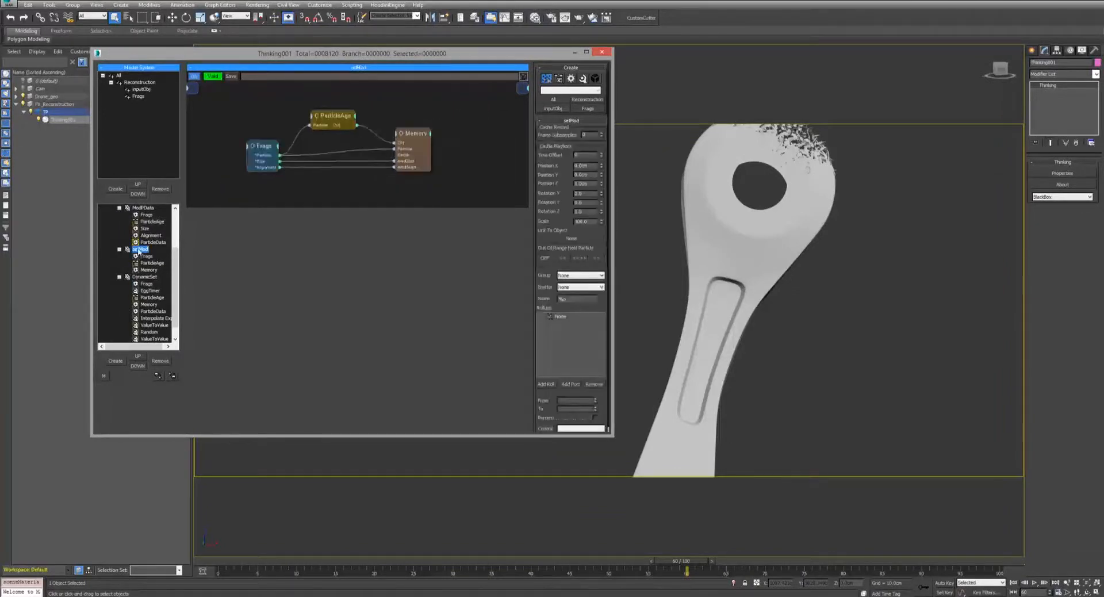
scroll(145, 273, "up", 1)
left_click(143, 230)
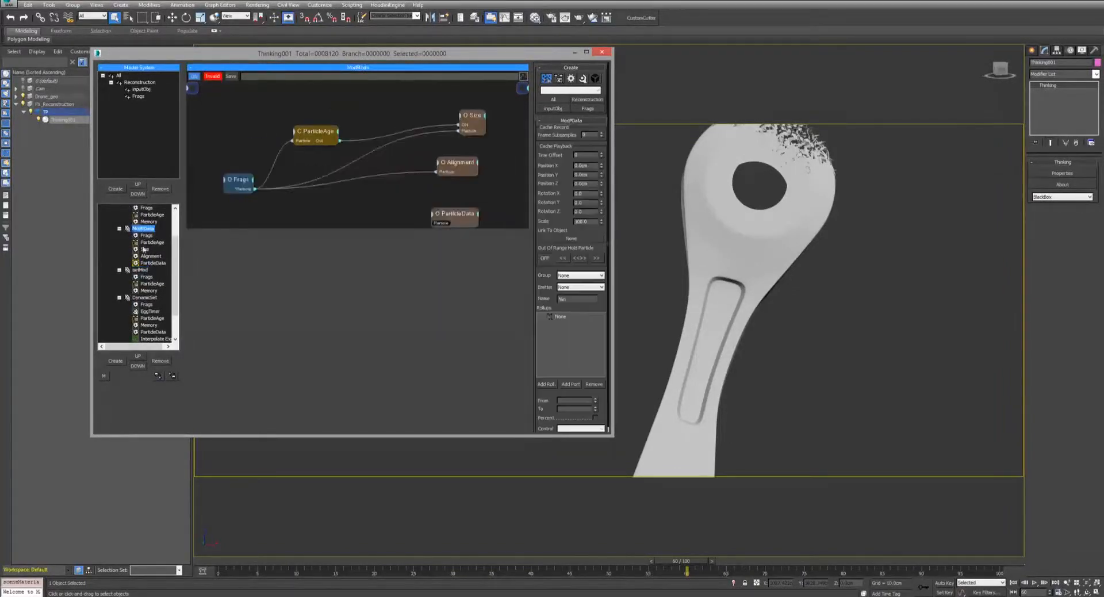
left_click(116, 361)
scroll(159, 262, "down", 1)
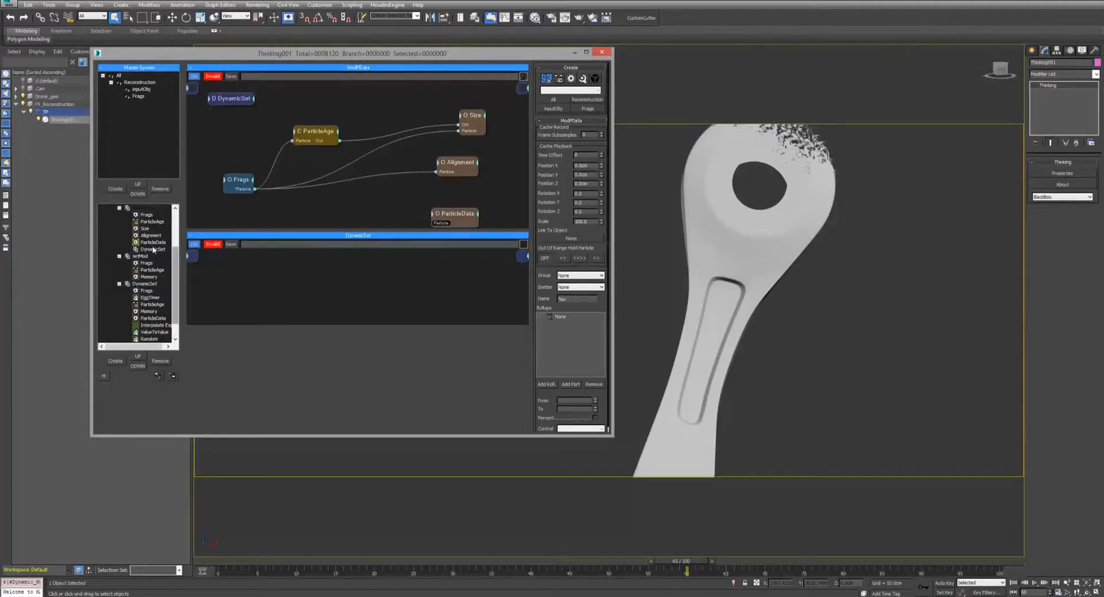
left_click(155, 250)
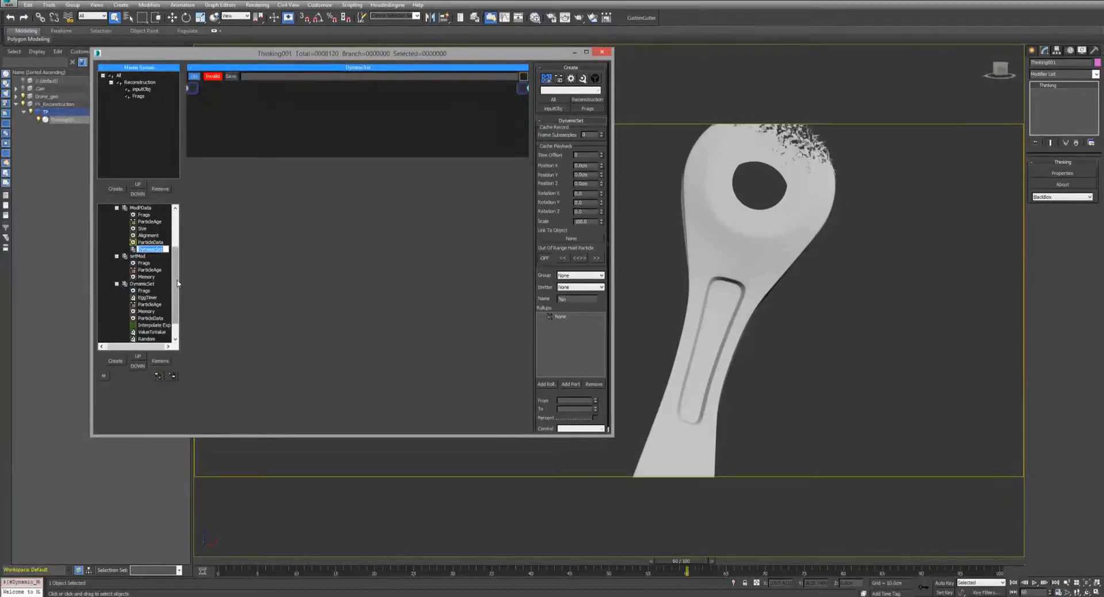
type("3DNo")
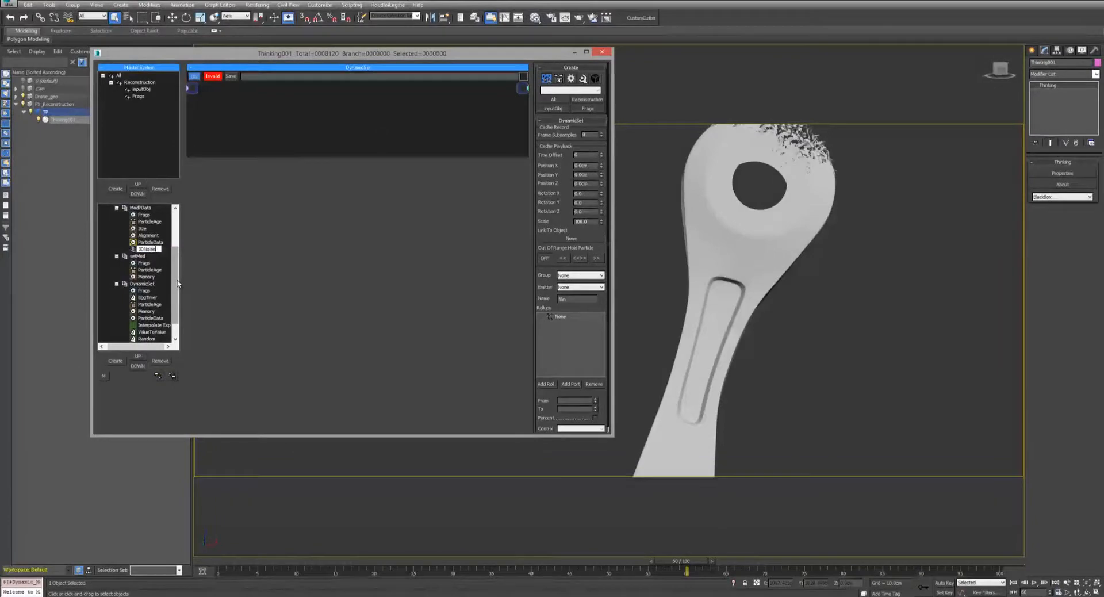
type("ise")
key("Return")
Enlarge the 3DNoise graph area and place the 3DNoise node between Frags and ParticleData in the ModPData graph.
scroll(151, 221, "up", 2)
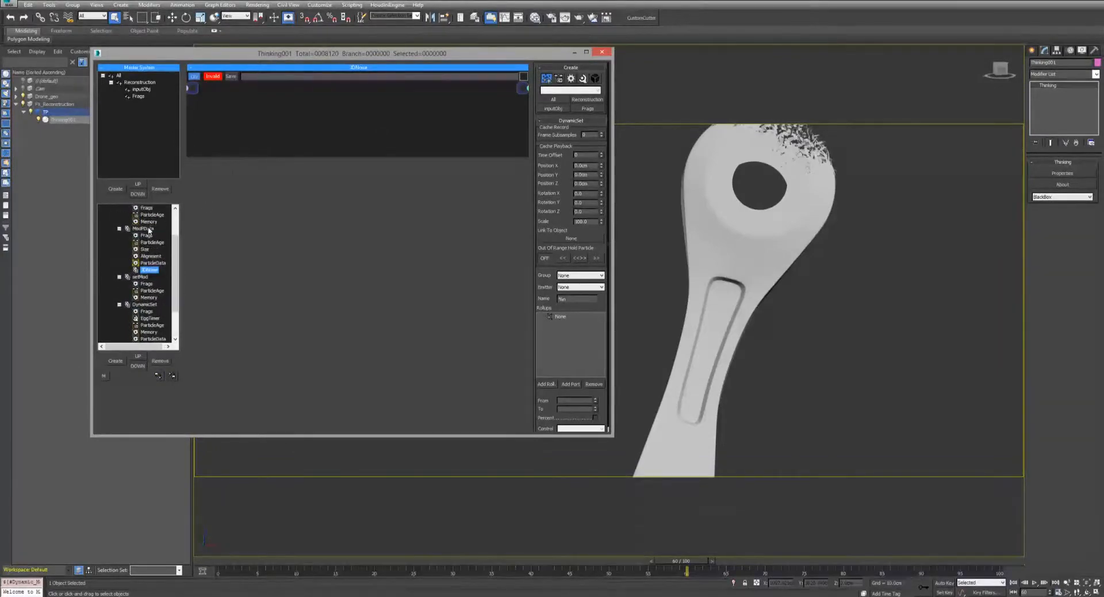
left_click(149, 229)
left_click_drag(271, 325, 273, 384)
left_click_drag(230, 100, 309, 201)
middle_click_drag(353, 194, 322, 167)
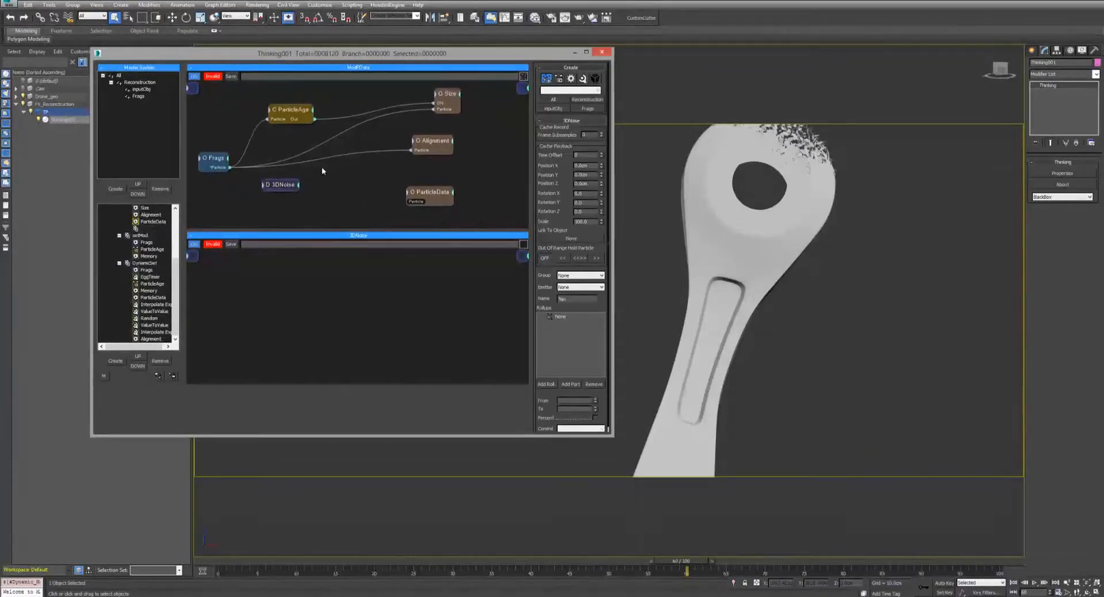
Open the Slate Material Editor, make room among the existing maps and materials, and add three Noise maps.
left_click(535, 17)
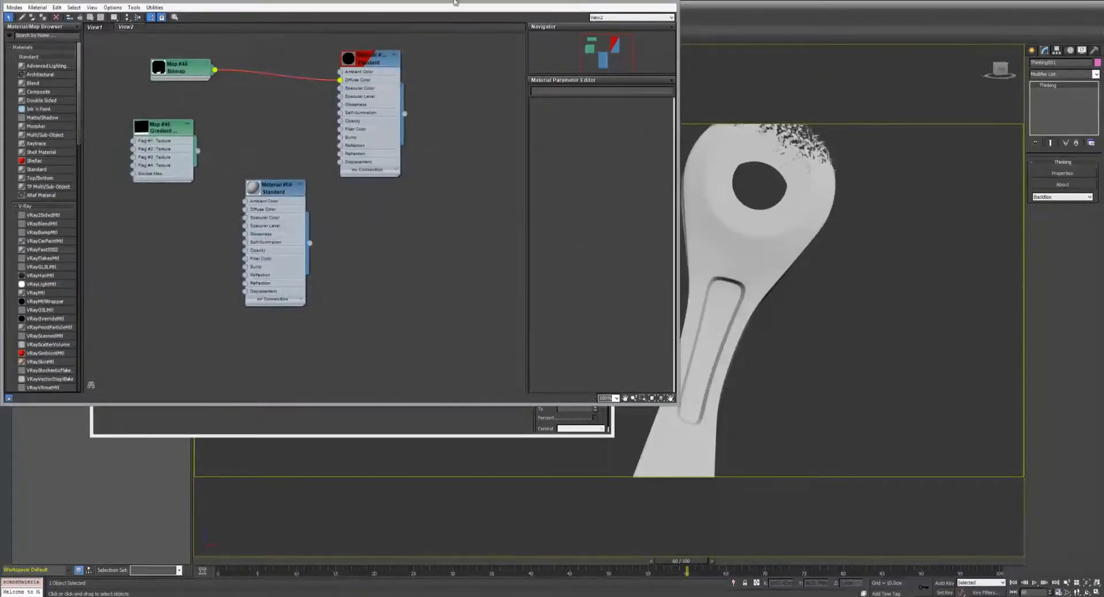
left_click_drag(456, 2, 833, 55)
left_click_drag(635, 239, 722, 238)
left_click_drag(542, 183, 569, 153)
double_click(573, 153)
scroll(462, 214, "down", 10)
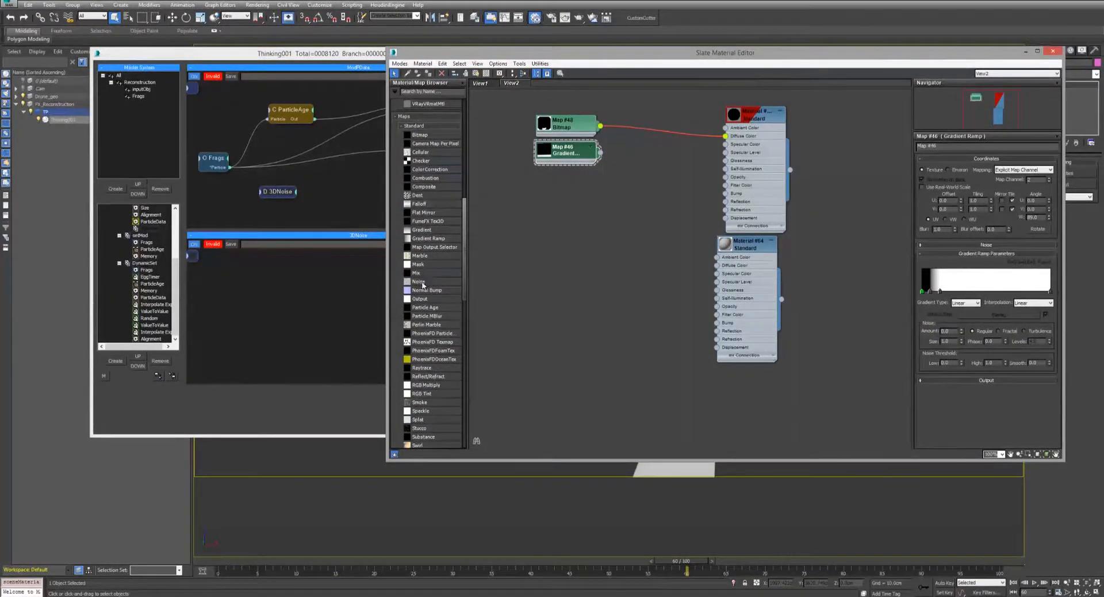
mouse_move(423, 283)
left_mouse_down()
mouse_move(548, 226)
mouse_move(549, 312)
left_mouse_up()
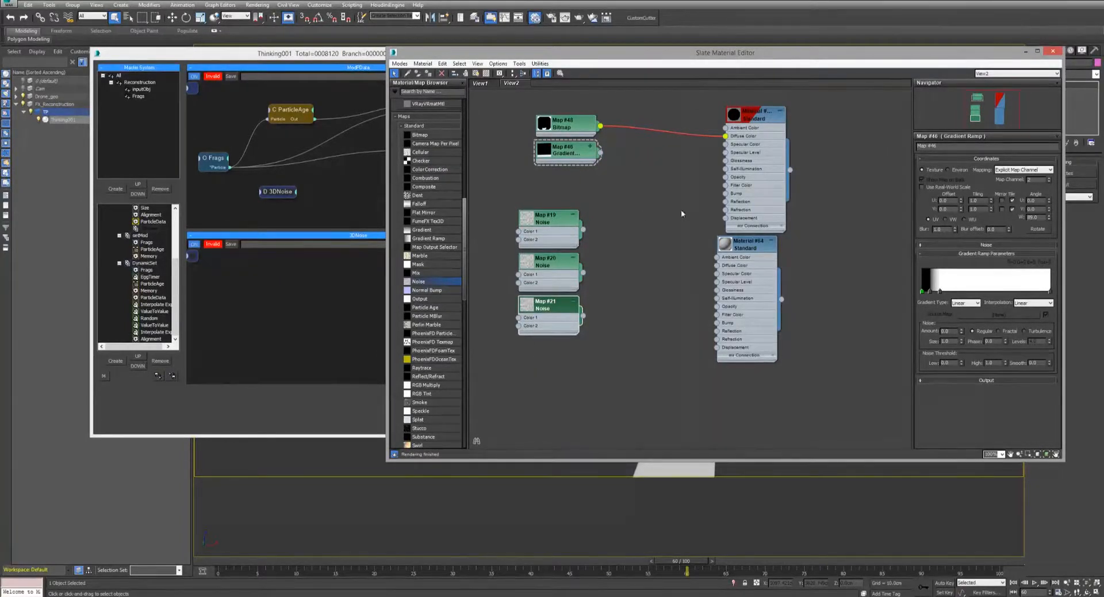
Add a TexmapColor node to the 3DNoise set in the thinkingParticles window.
left_click(313, 253)
right_click(278, 268)
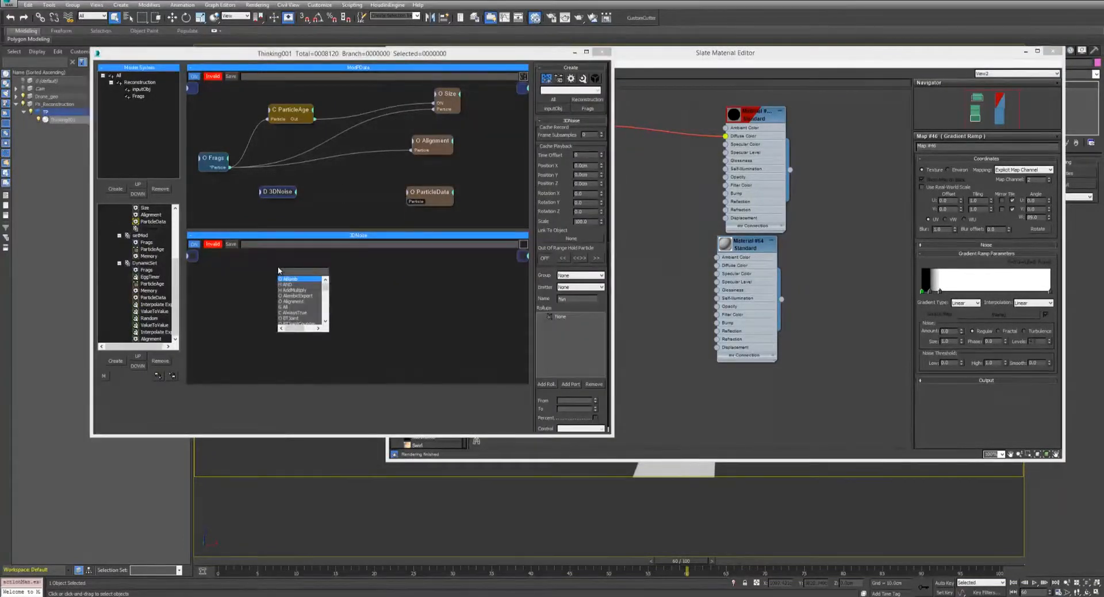
type("te")
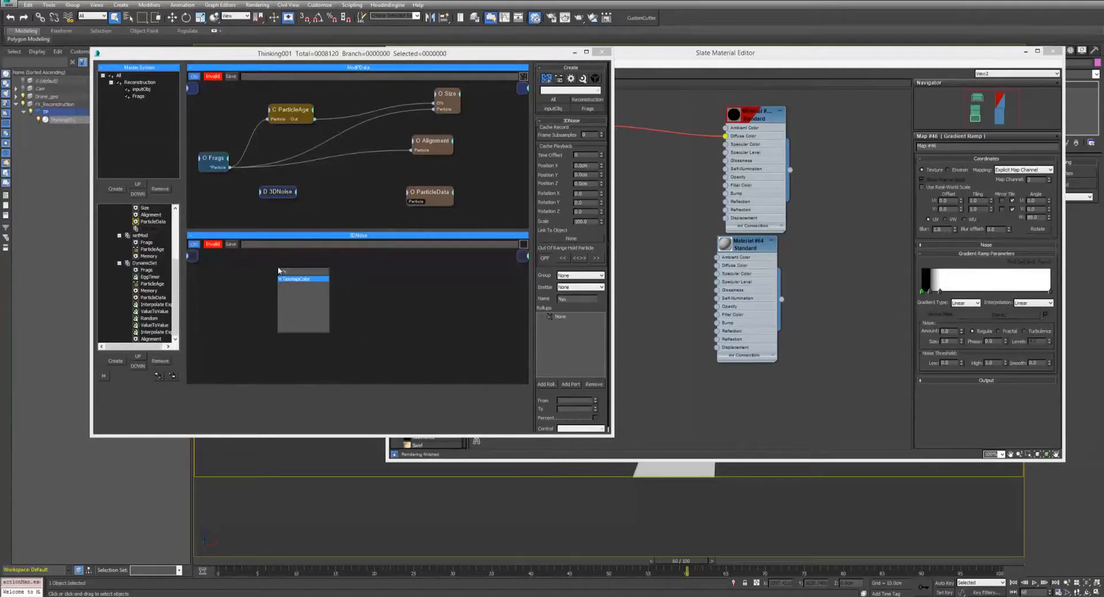
key("Return")
left_click_drag(296, 276, 286, 282)
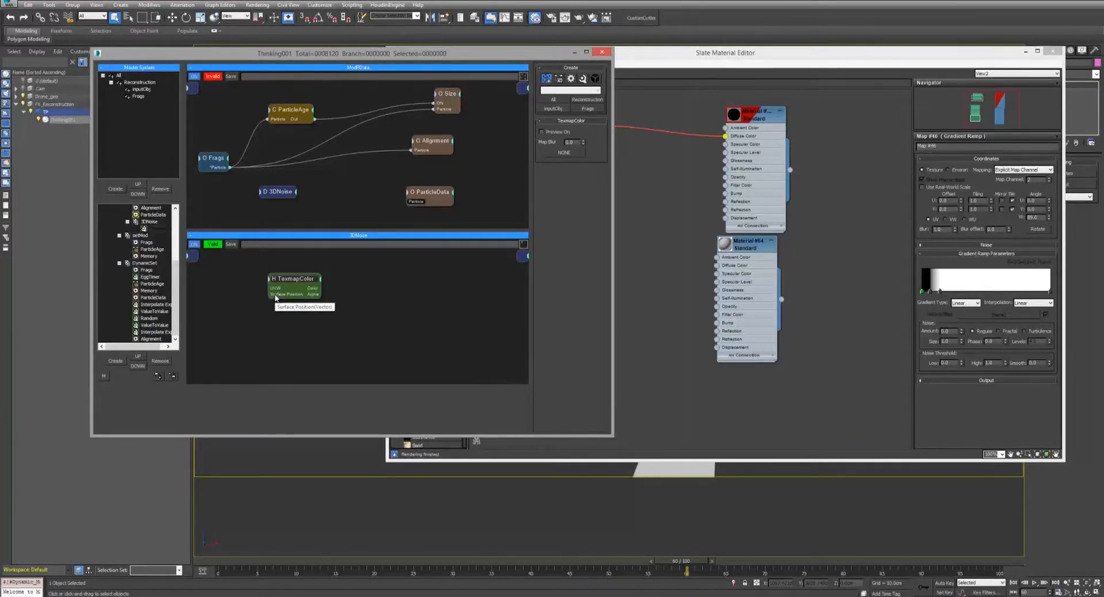
Try Explicit Map Channel as the coordinate source of the Map #19 Noise map and return it to Object XYZ.
left_click(732, 285)
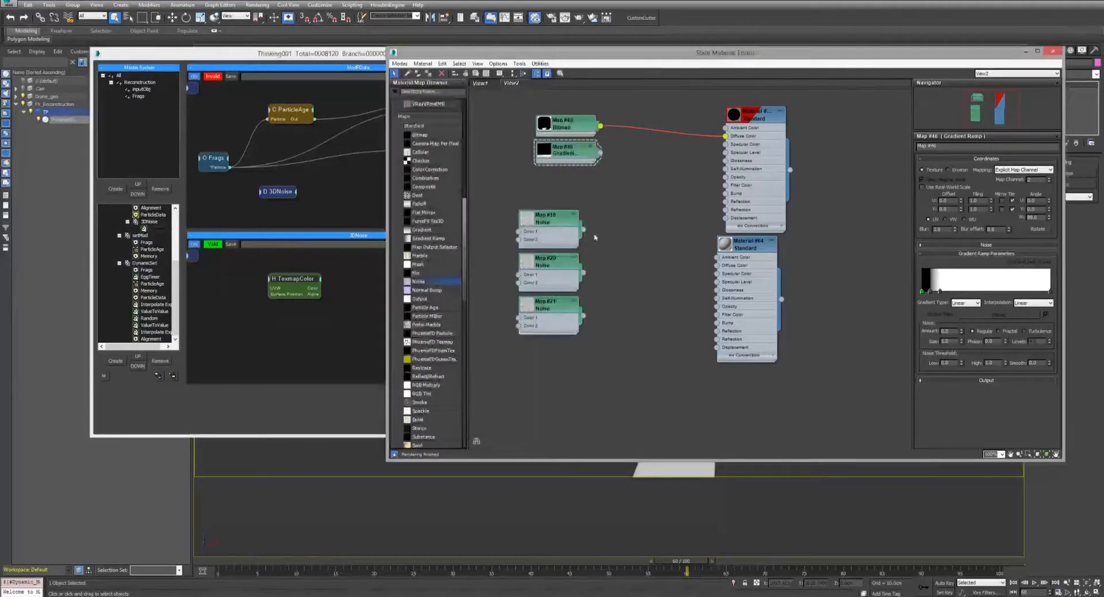
left_click(550, 220)
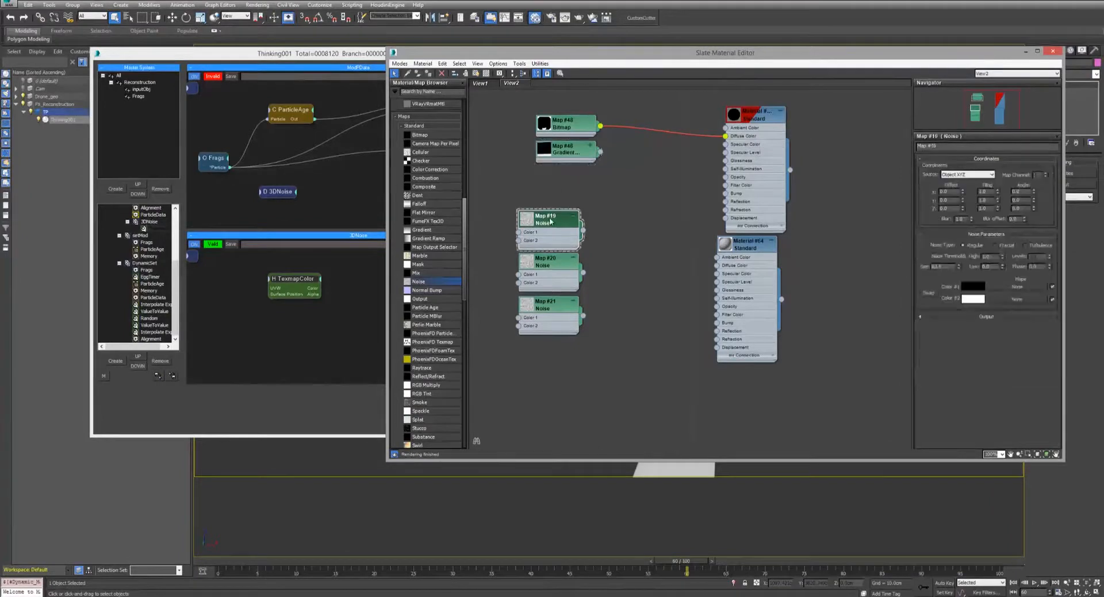
left_click(944, 175)
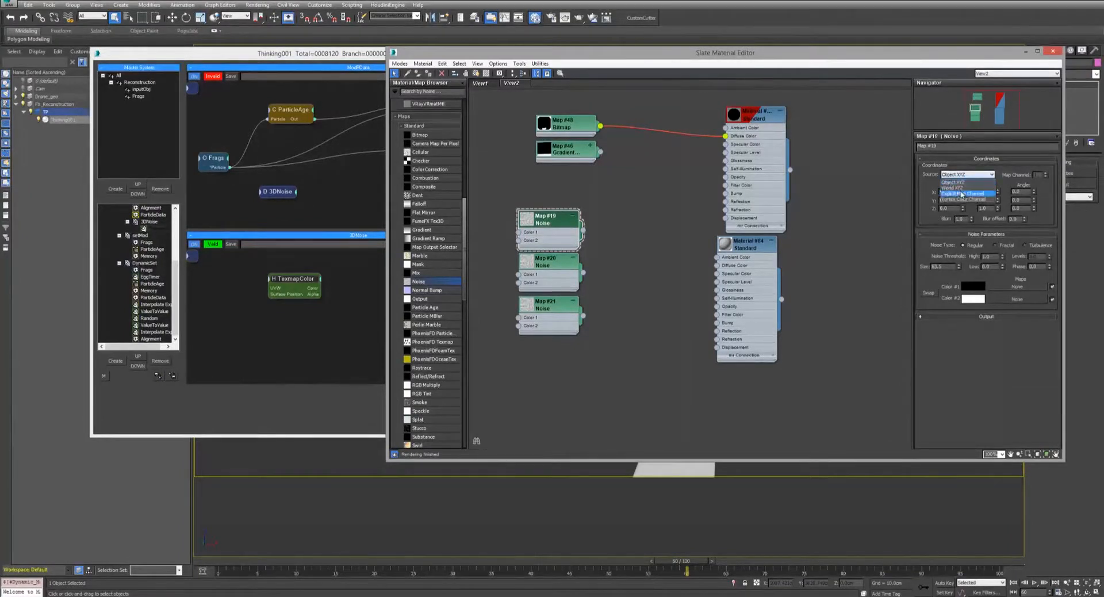
left_click(961, 194)
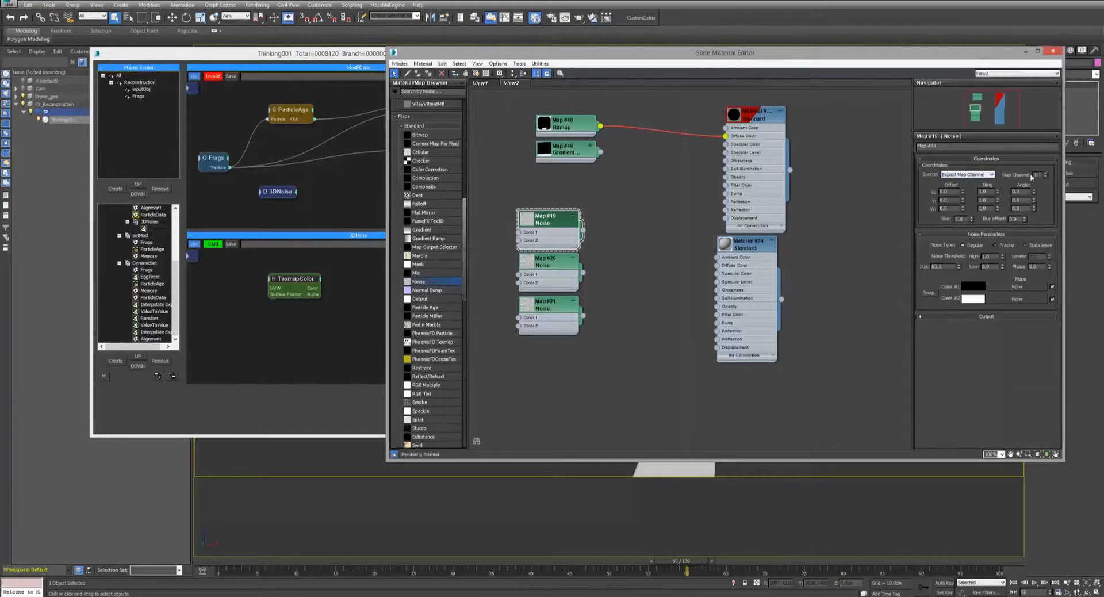
left_click(983, 175)
left_click(971, 182)
Move the Slate Material Editor clear of the TexmapColor node and view the parameters of the Map #20 and Map #21 Noise maps.
left_click_drag(891, 50, 820, 278)
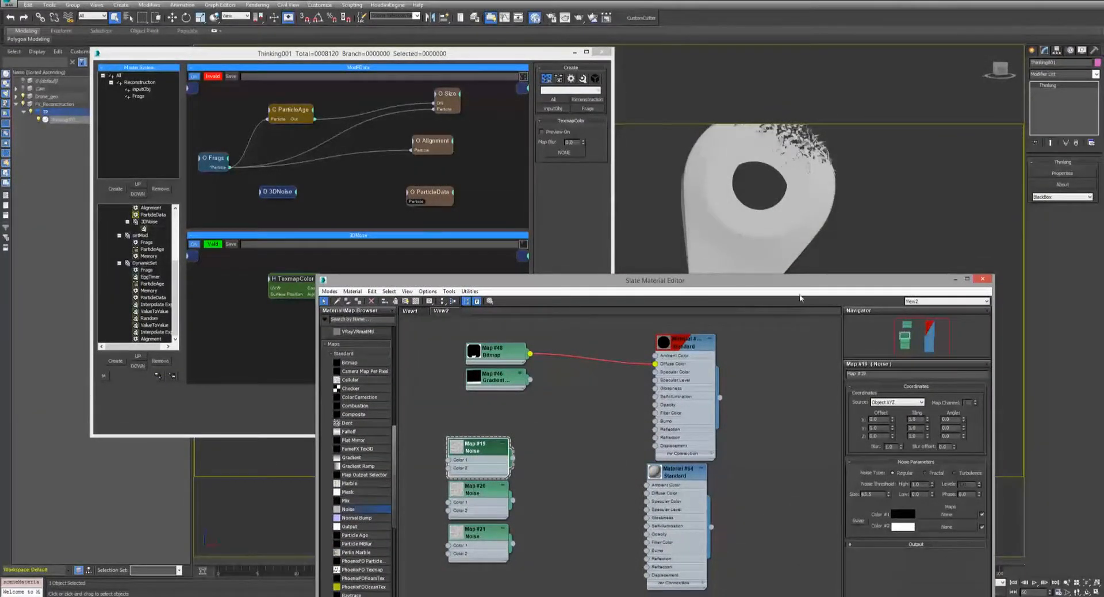
left_click_drag(793, 282, 911, 119)
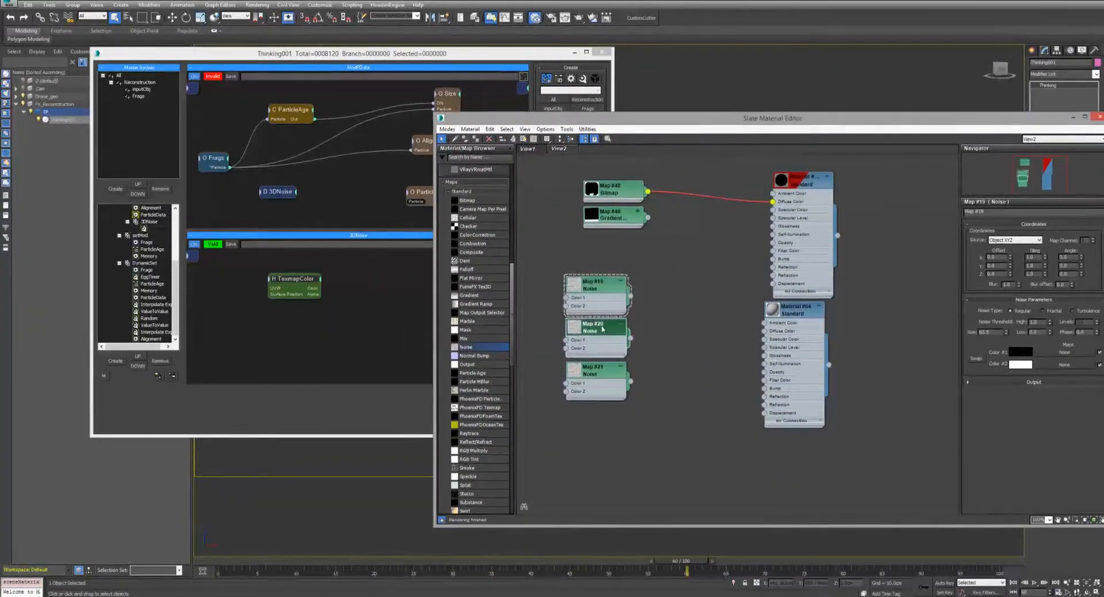
left_click(602, 329)
left_click(595, 369)
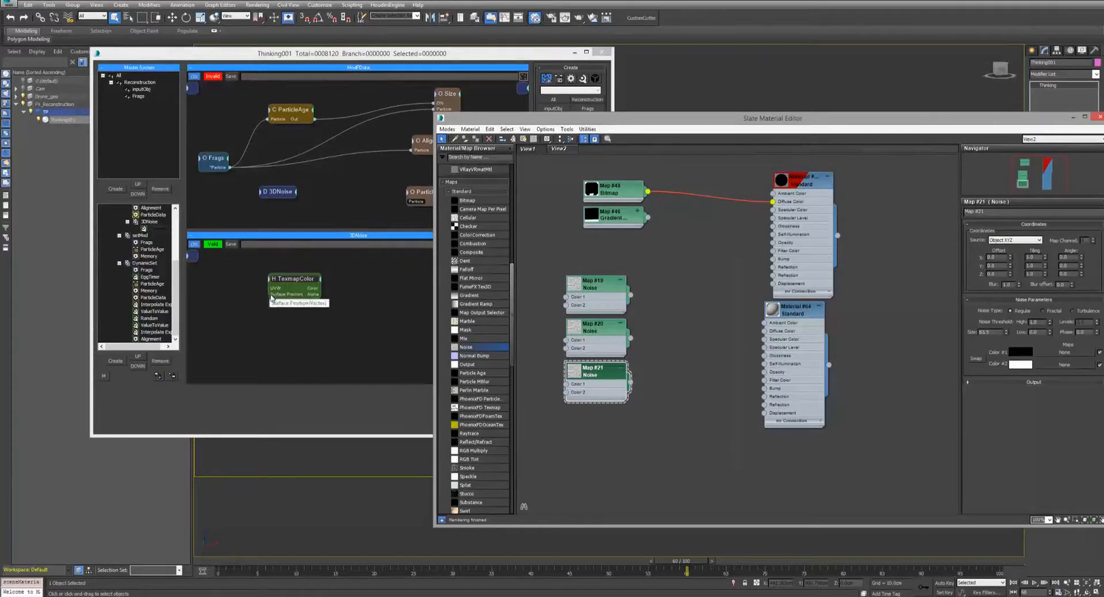
Expose TexmapColor's Surface Position as an input of the 3DNoise set and feed it from a new Position output on Frags.
left_click_drag(278, 297, 190, 256)
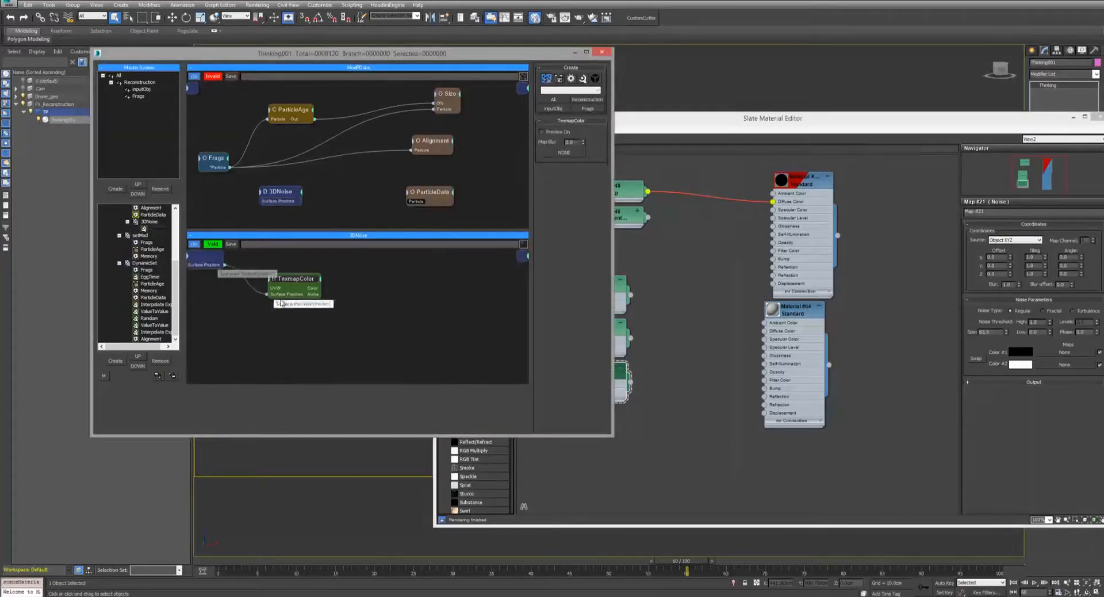
left_click_drag(281, 196, 290, 196)
left_click(229, 160)
left_click(218, 167)
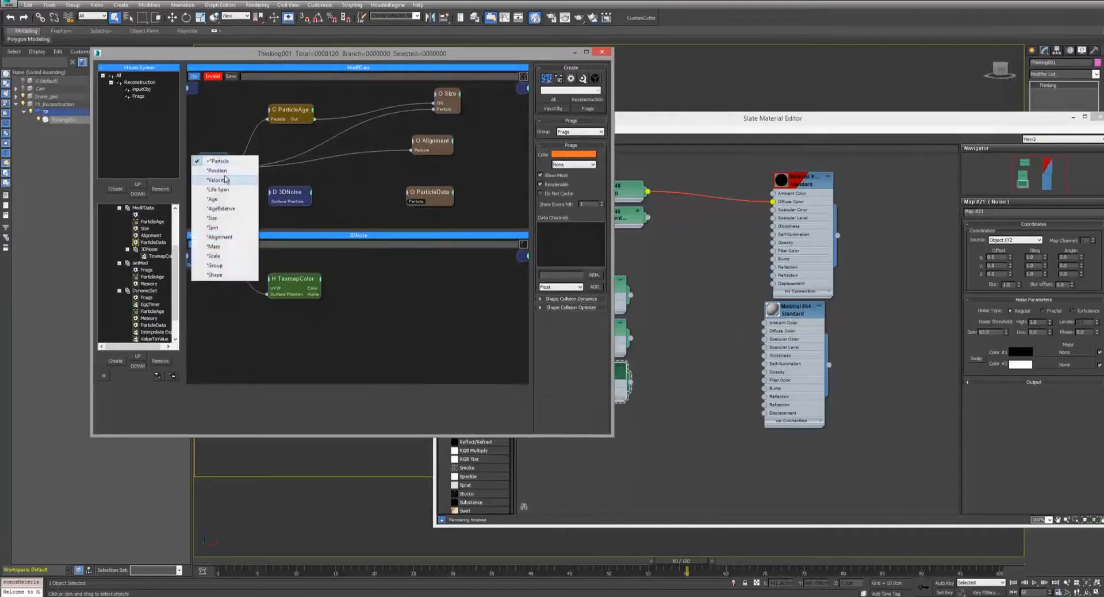
left_click(226, 174)
left_click_drag(229, 173, 274, 196)
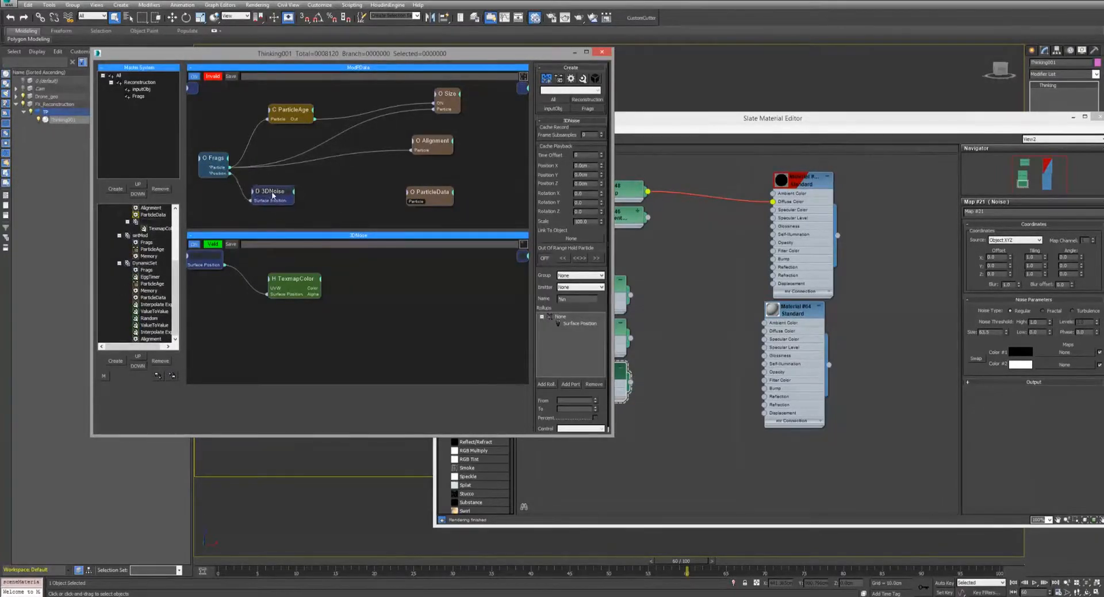
Assign the Map #19 Noise map to the TexmapColor node as an instance and turn on its preview.
left_click_drag(285, 284, 297, 295)
left_click(690, 298)
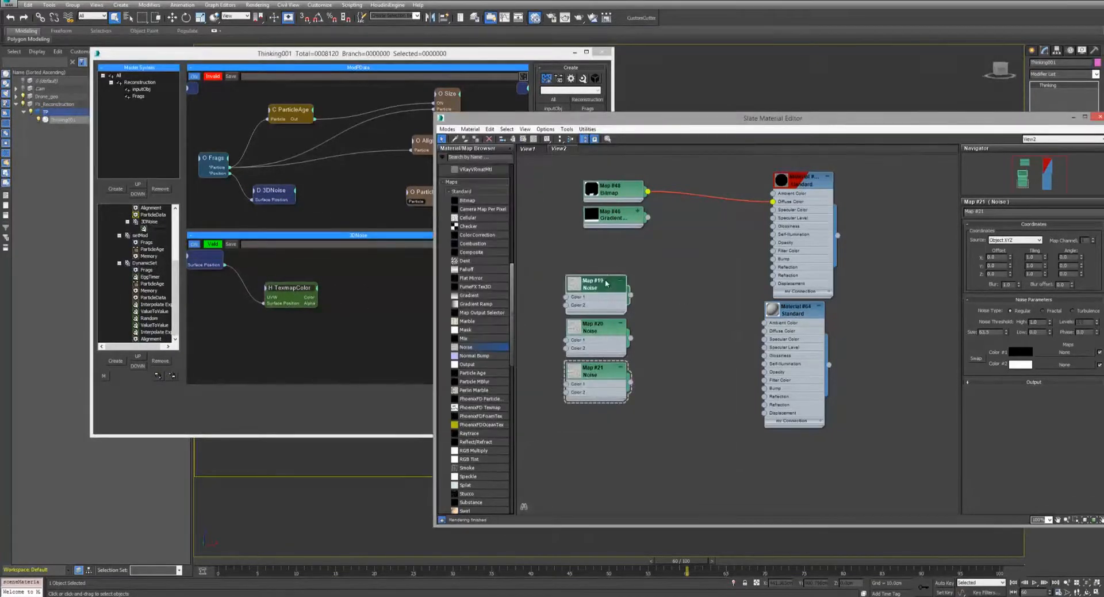
left_click(281, 293)
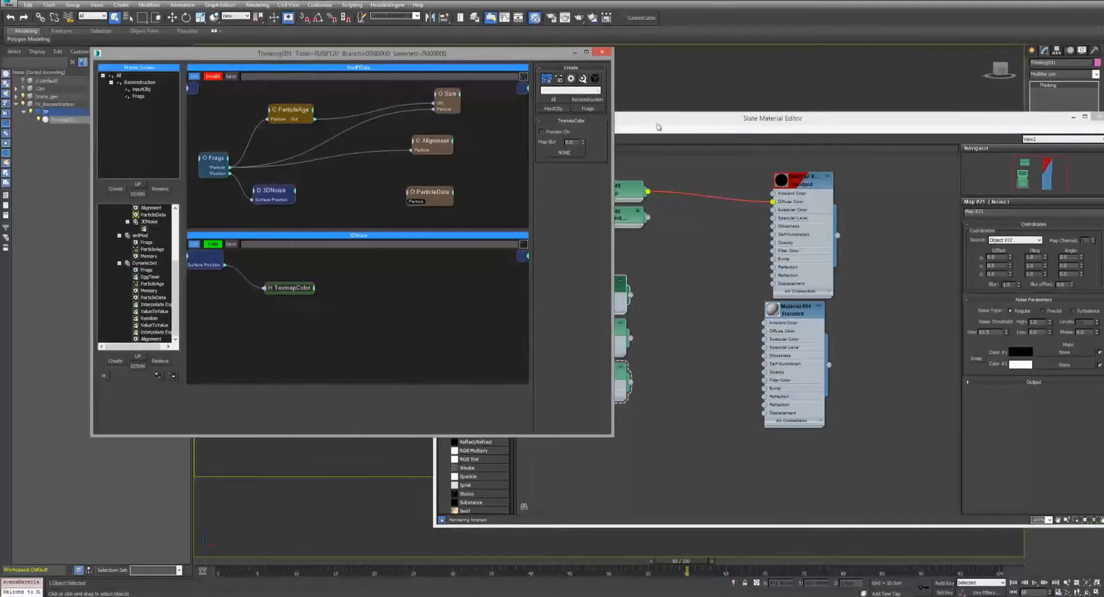
left_click_drag(629, 117, 562, 156)
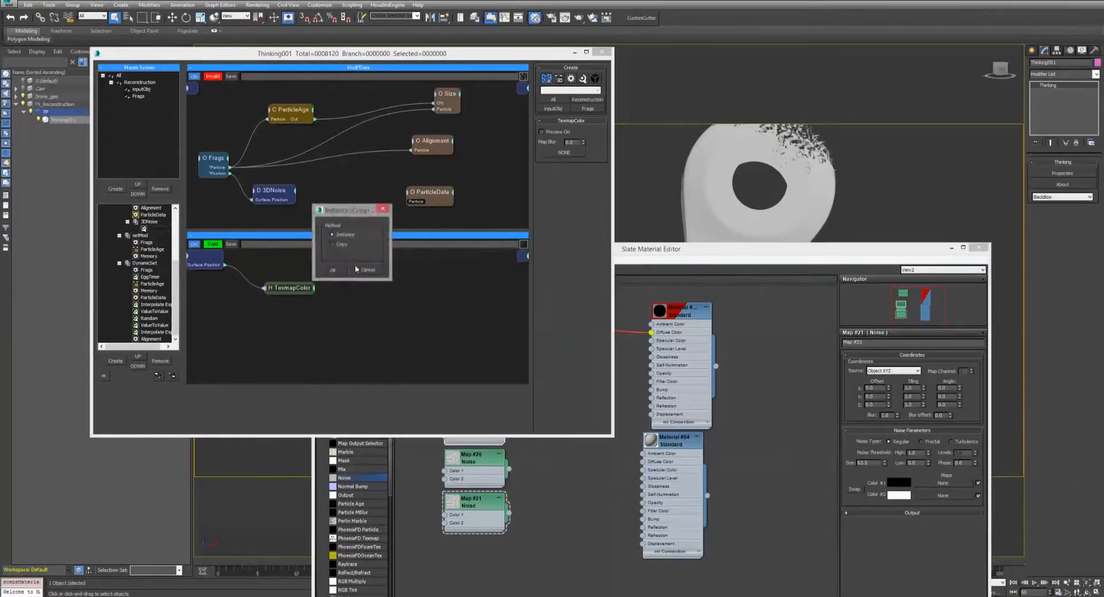
left_click(333, 270)
left_click(561, 132)
Give the Map #20 and Map #21 Noise maps their own coordinate offsets, using 9999 for Map #21's X offset.
left_click(571, 469)
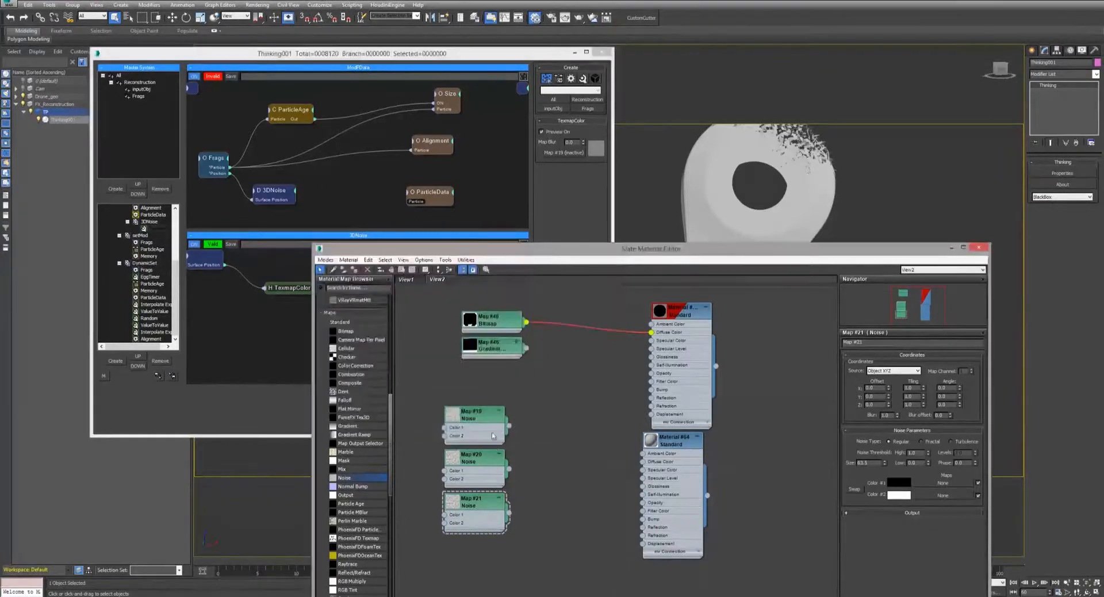
left_click(478, 463)
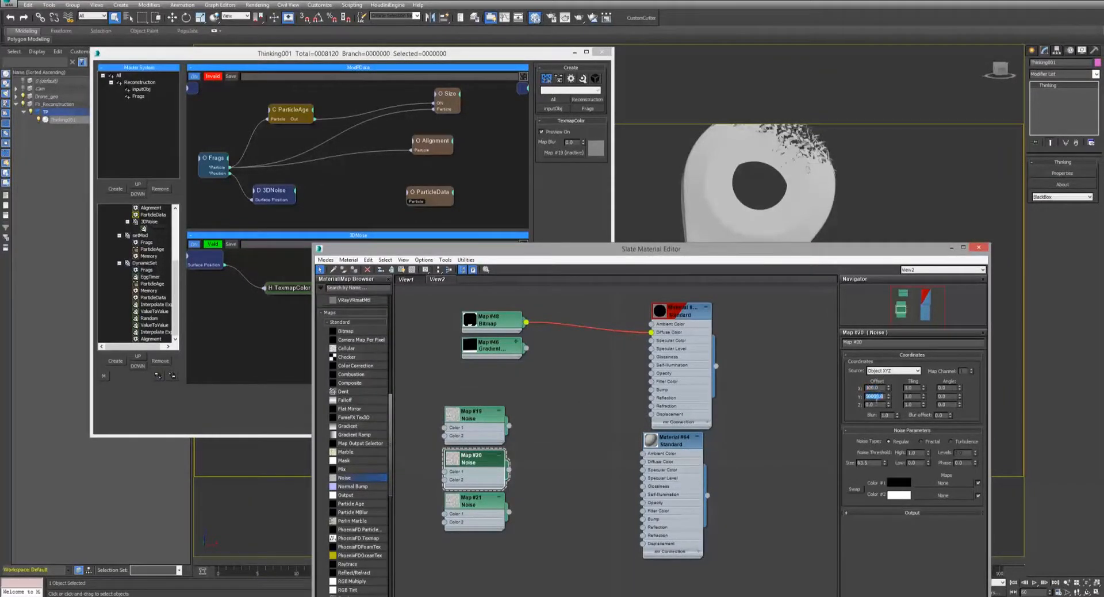
left_click(472, 504)
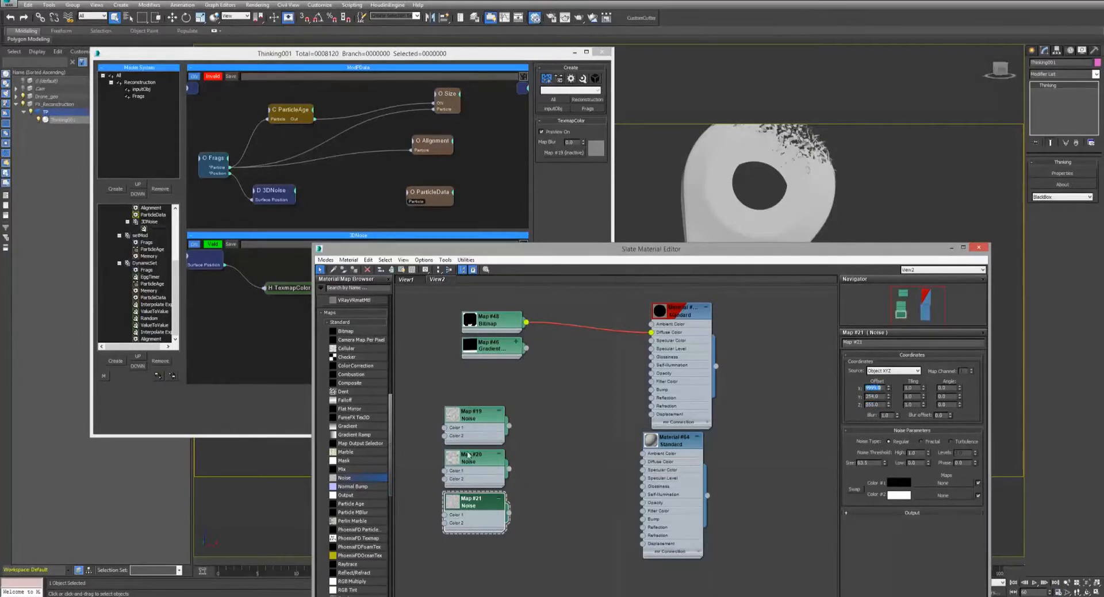
Make two copies of the TexmapColor node in the 3DNoise graph and connect the Surface Position input to both.
left_click_drag(400, 251, 472, 248)
mouse_move(294, 292)
left_mouse_down()
mouse_move(289, 309)
mouse_move(288, 272)
left_mouse_up()
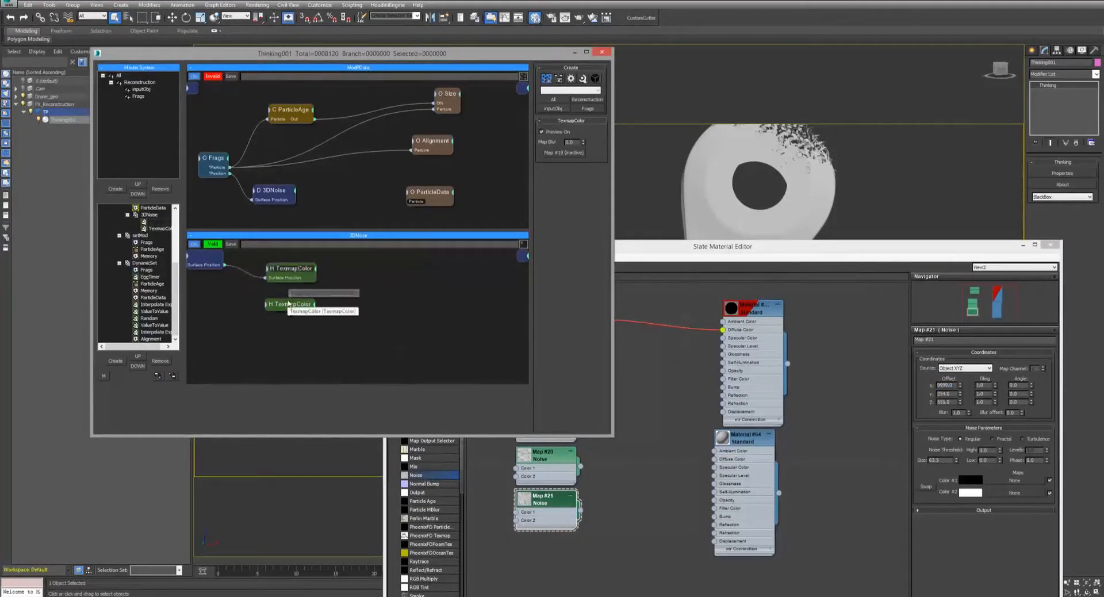
key("Delete")
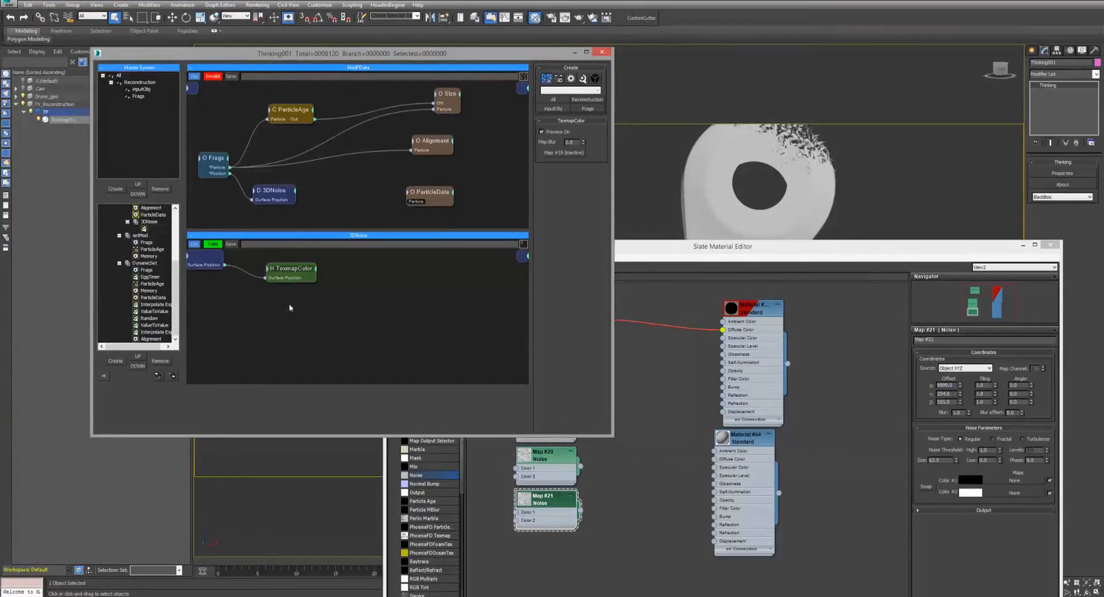
left_click_drag(296, 272, 298, 303, "shift")
left_click_drag(225, 264, 286, 328)
left_click_drag(224, 264, 266, 327)
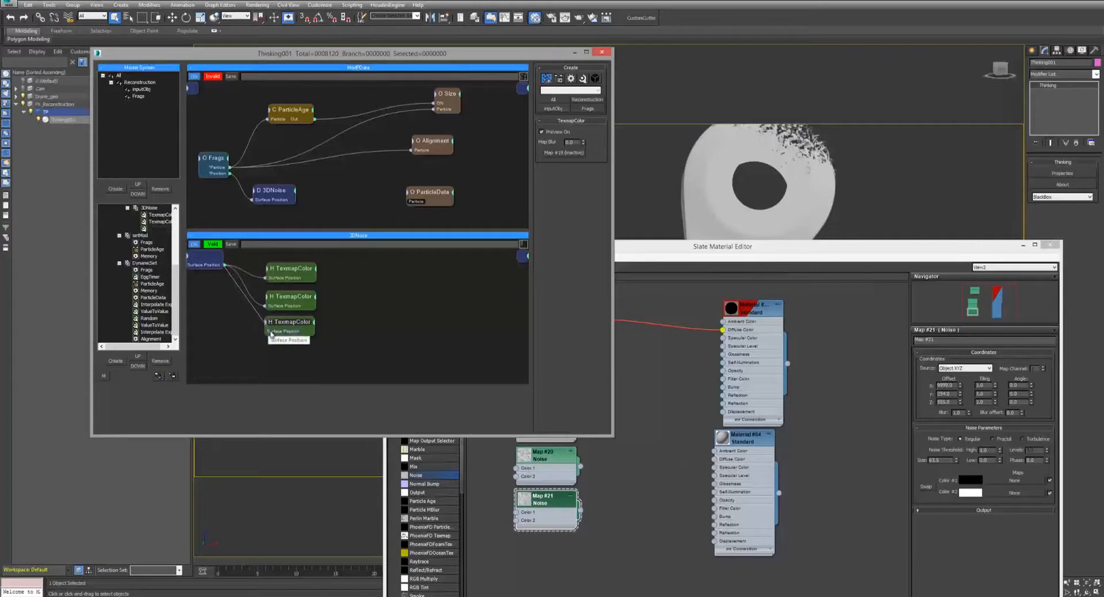
Bring the Slate Material Editor forward to reach the Noise maps for the copied TexmapColor nodes.
left_click(654, 385)
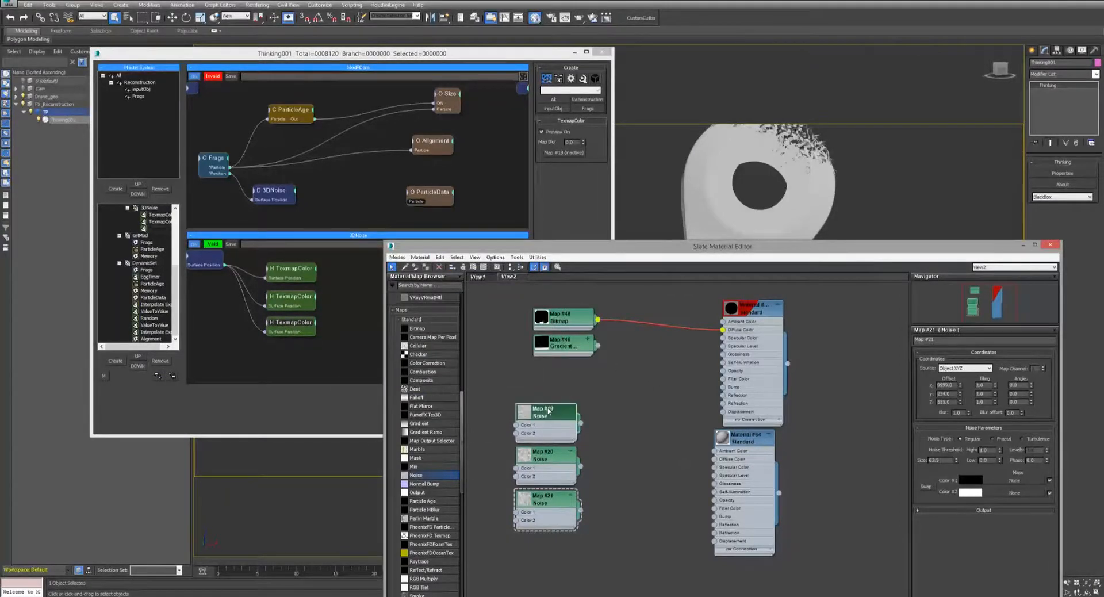
Assign the Map #20 and Map #21 noise maps as instances to the second and third TexmapColor nodes, and minimize the Slate Material Editor.
left_click(343, 296)
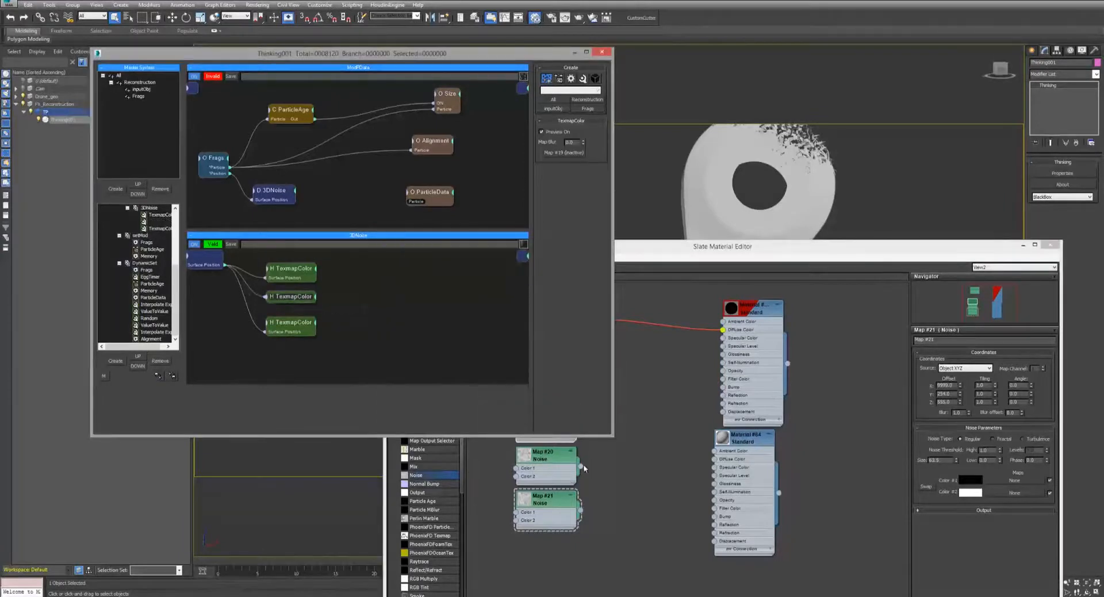
left_click_drag(580, 467, 581, 154)
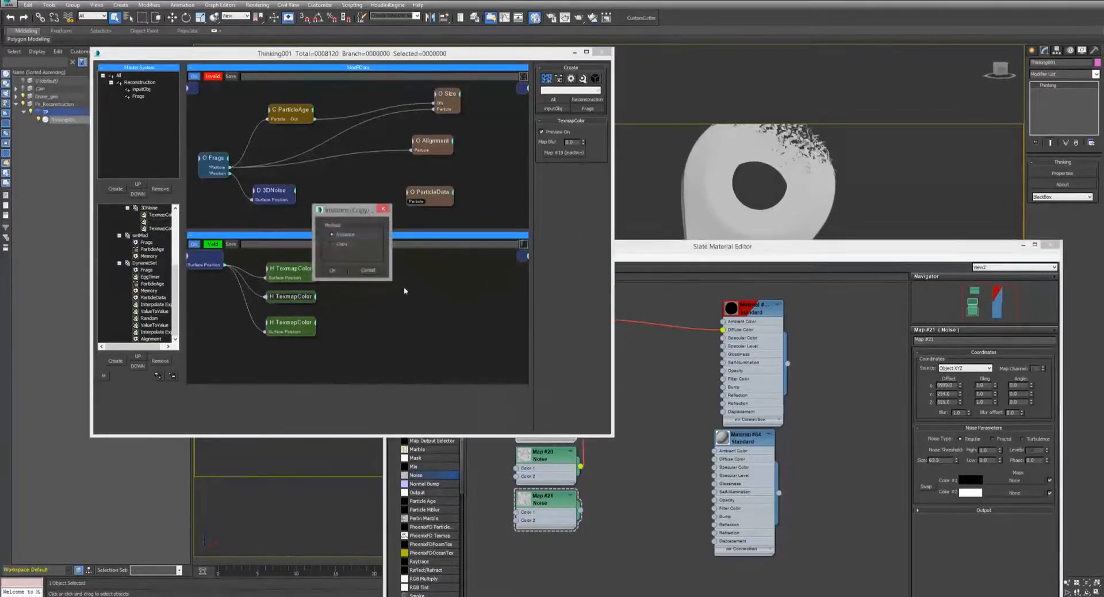
left_click(339, 272)
left_click(290, 322)
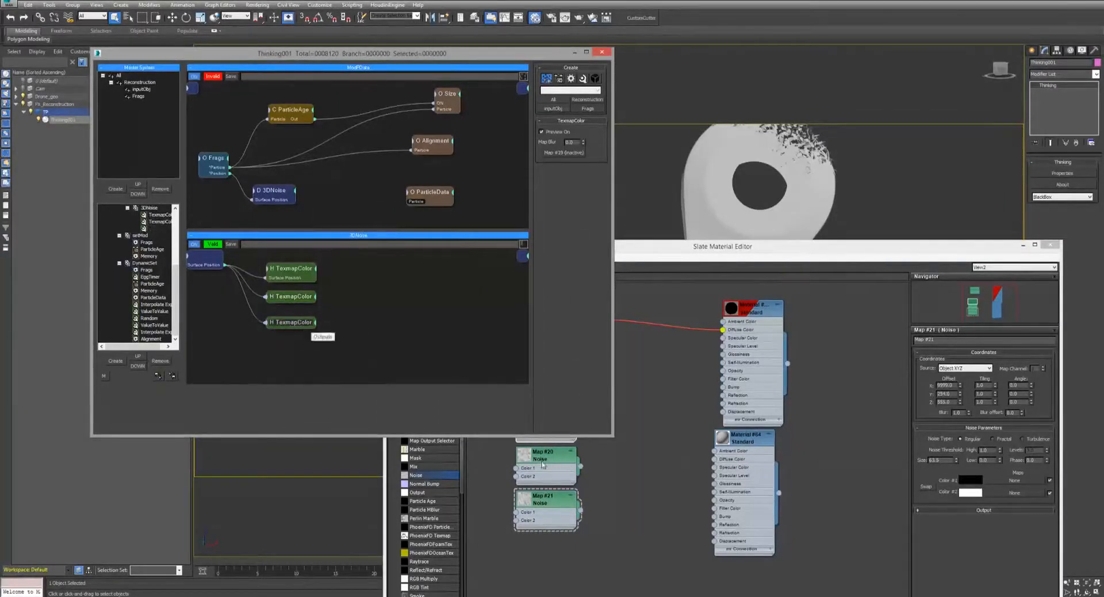
left_click(300, 328)
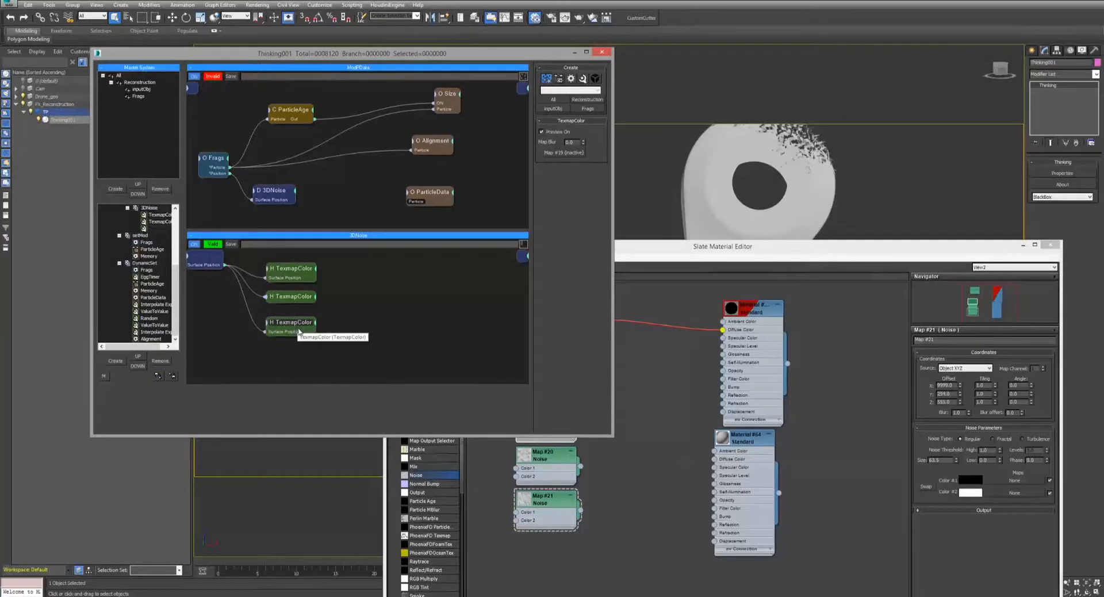
left_click(563, 509)
left_click_drag(583, 509, 565, 152)
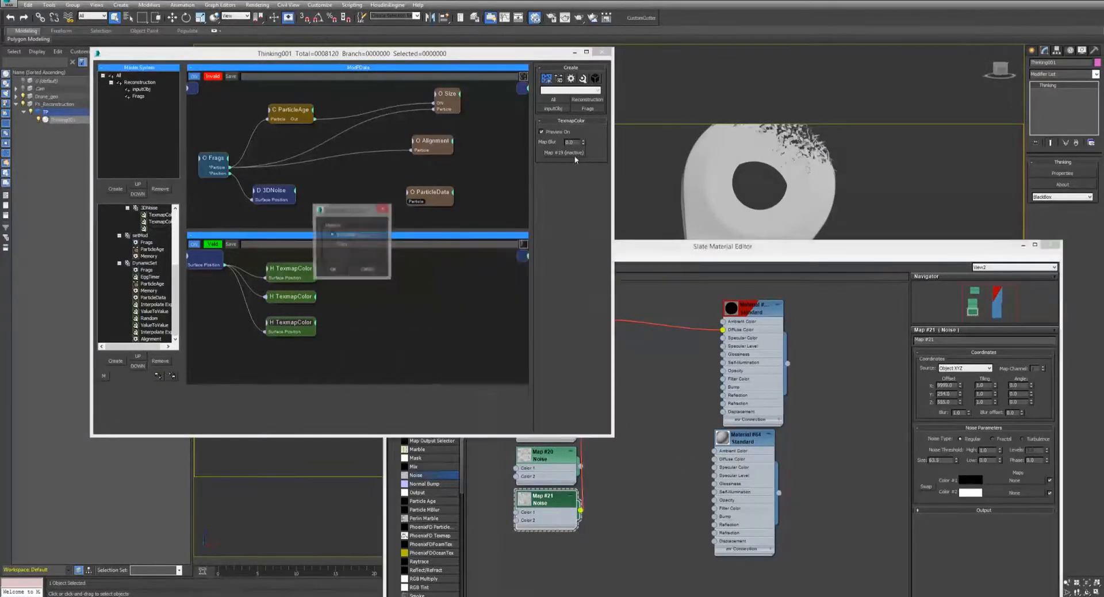
left_click(330, 275)
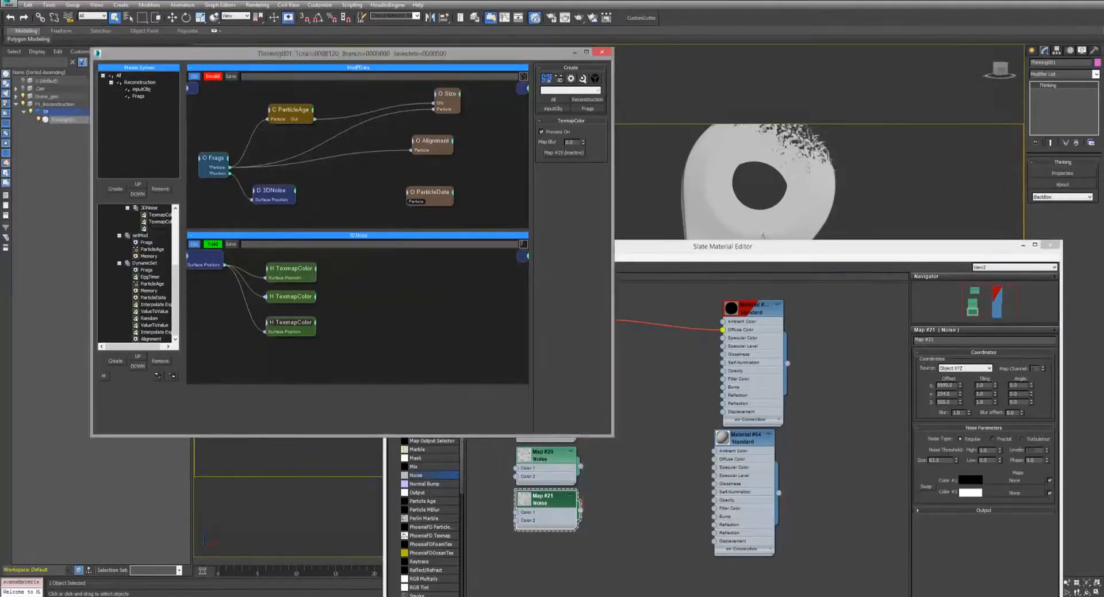
left_click(1024, 247)
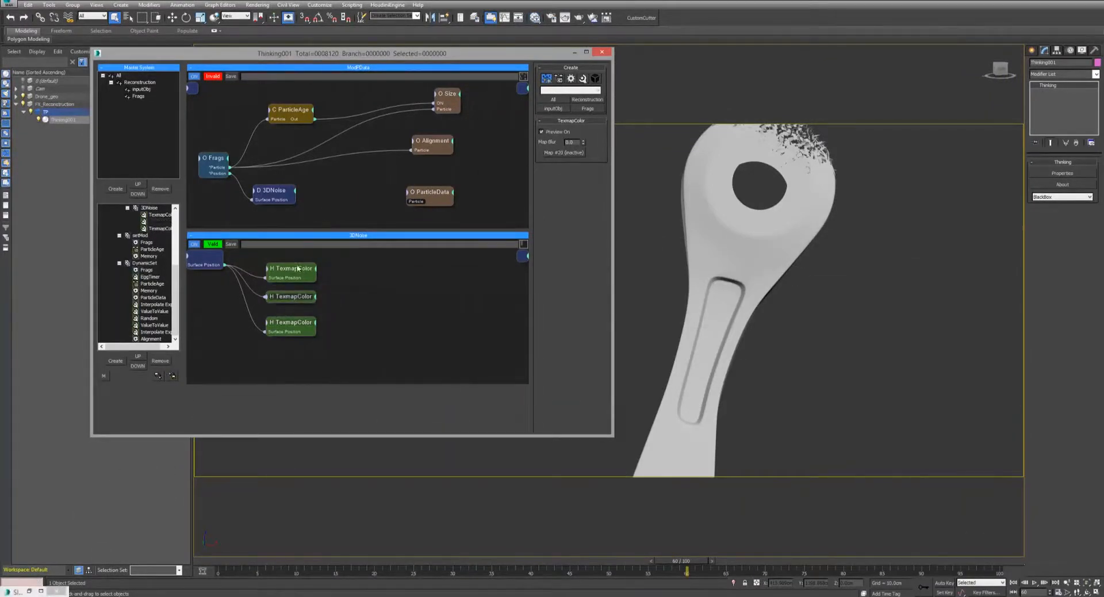
Expose the Color output on all three TexmapColor nodes in the 3DNoise network.
left_click(316, 296)
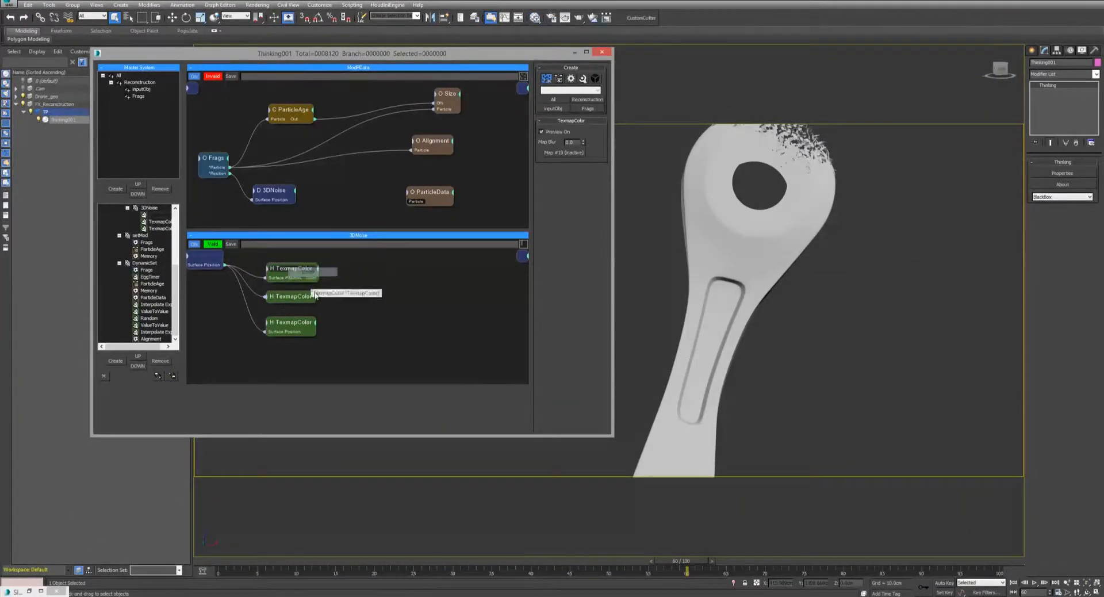
left_click(314, 326)
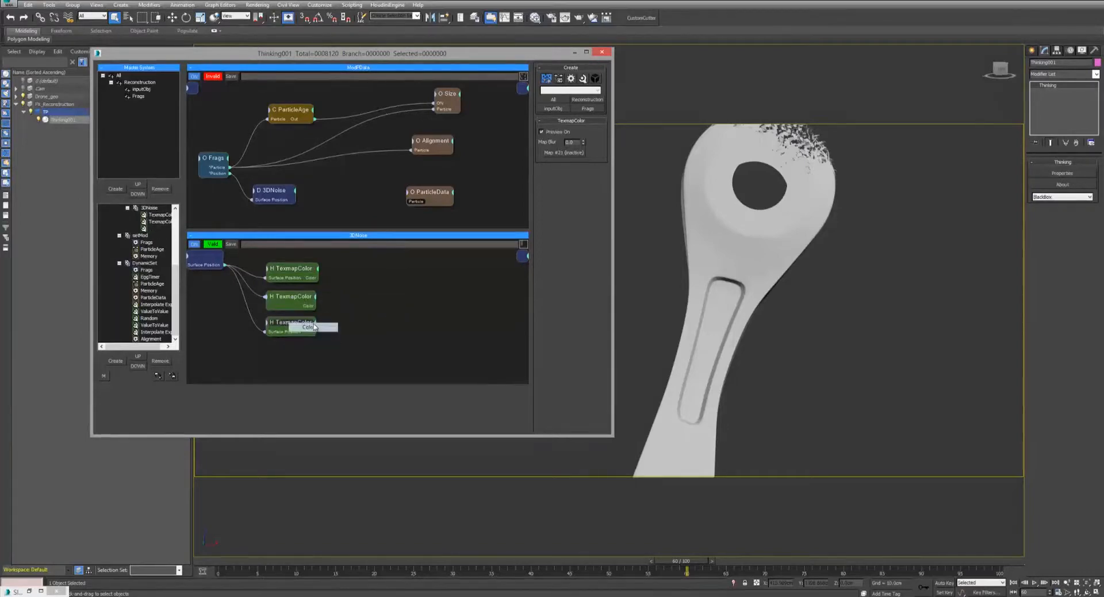
left_click_drag(314, 326, 312, 327)
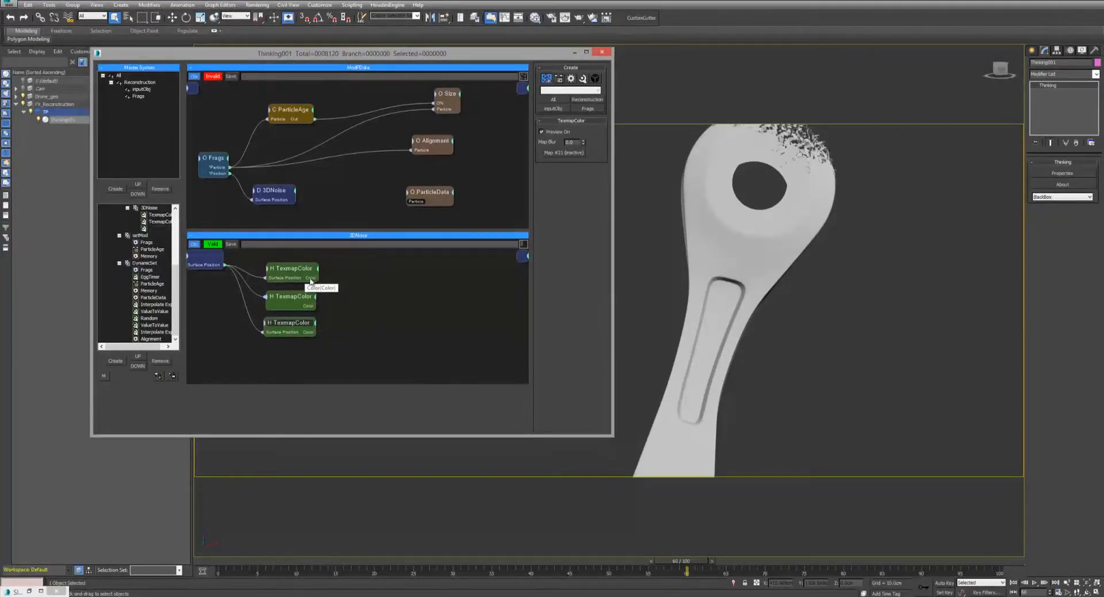
Add a Color helper beside the first TexmapColor node, connect its Color input, and collapse the unused ports.
left_click_drag(311, 280, 332, 279)
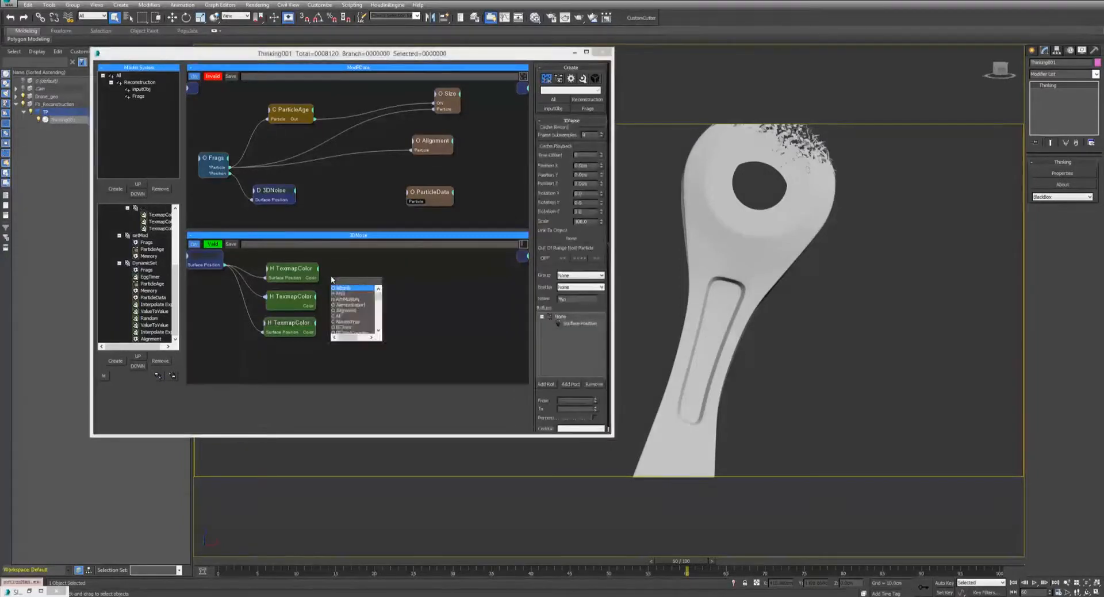
left_click(340, 293)
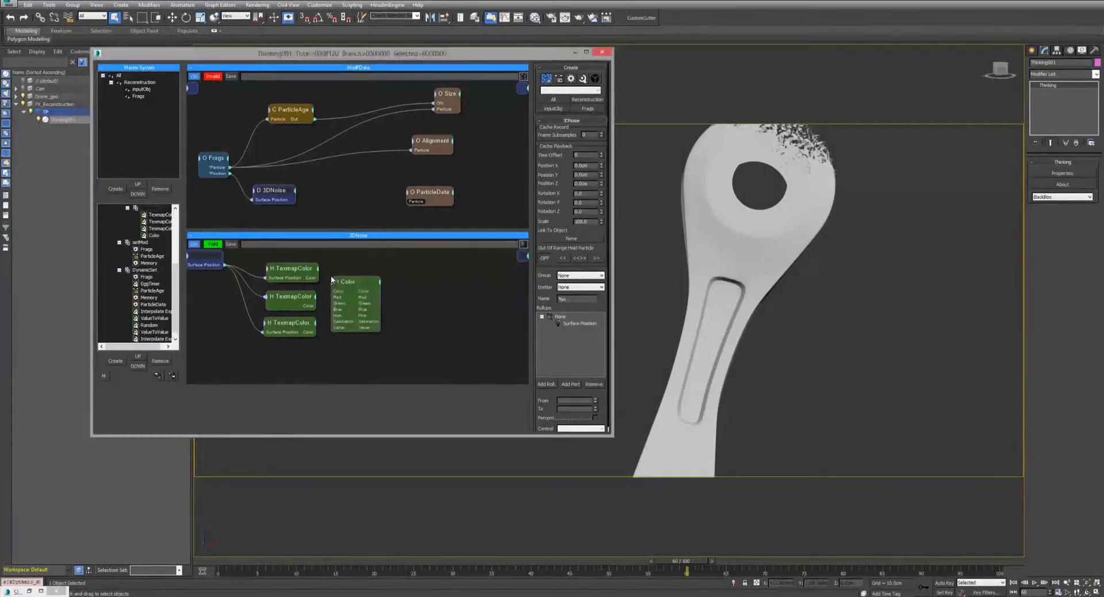
left_click_drag(348, 284, 345, 283)
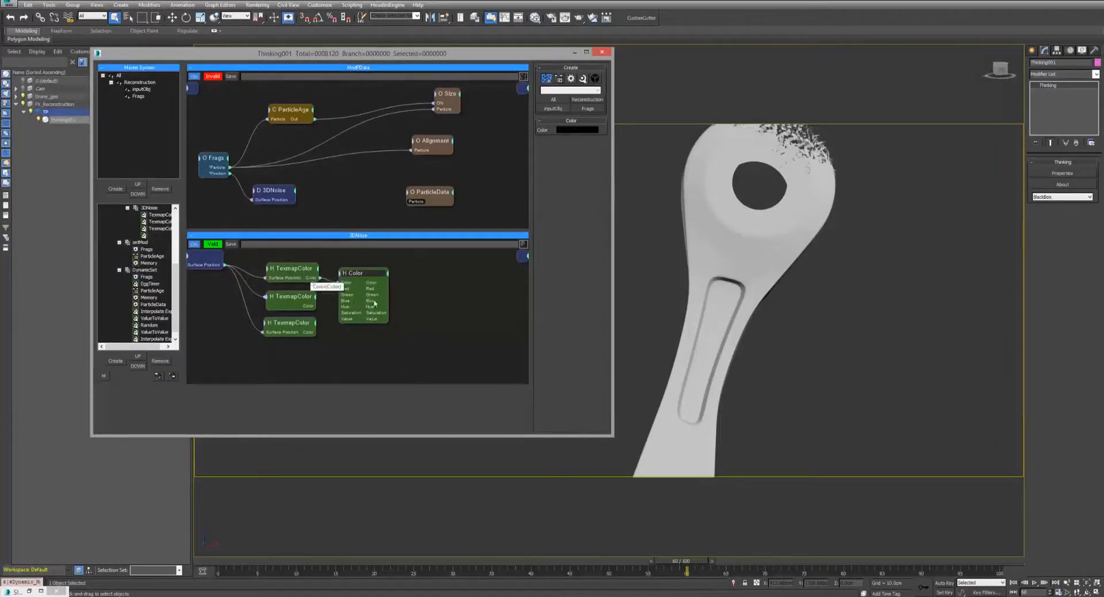
double_click(364, 274)
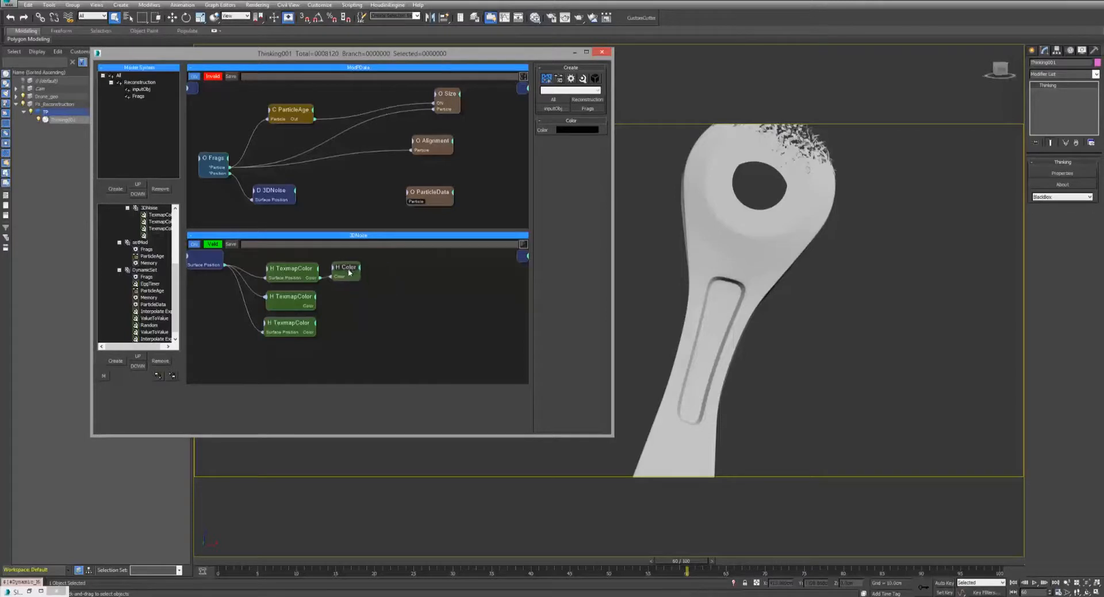
Expose the Color helper's Value output and duplicate the helper for the second and third TexmapColor nodes.
right_click(349, 273)
left_click(348, 299)
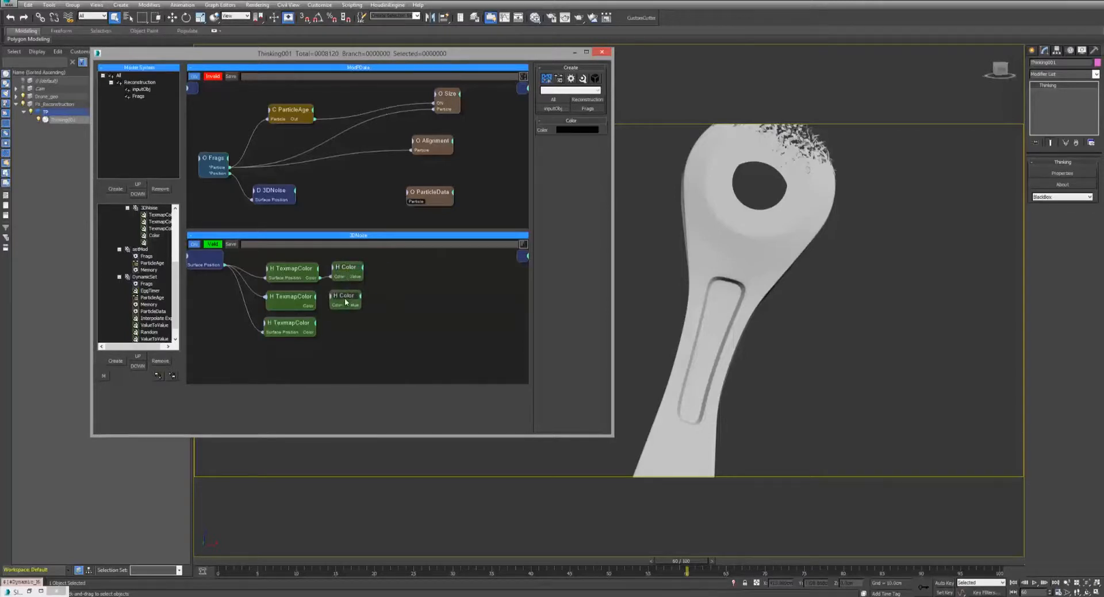
mouse_move(346, 296)
left_mouse_down("shift")
mouse_move(345, 324)
mouse_move(348, 269)
mouse_move(344, 329)
left_mouse_up("shift")
Add a Point3 helper combining the three Color values as X, Y and Z, and expose its vector as the 3DNoise output.
left_click(437, 295)
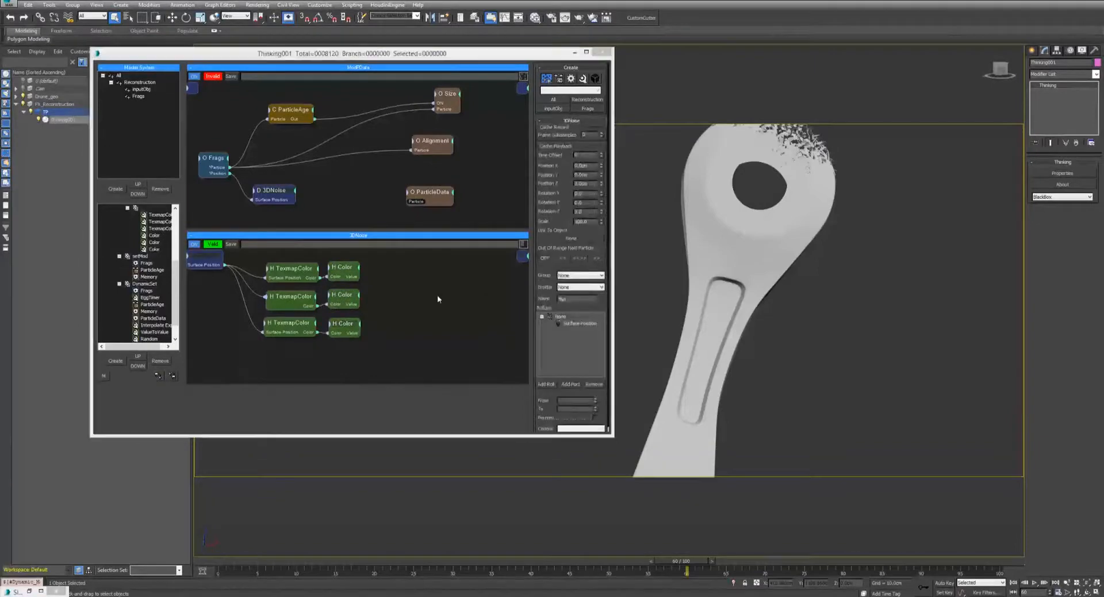
key("Tab")
type("poi")
key("Return")
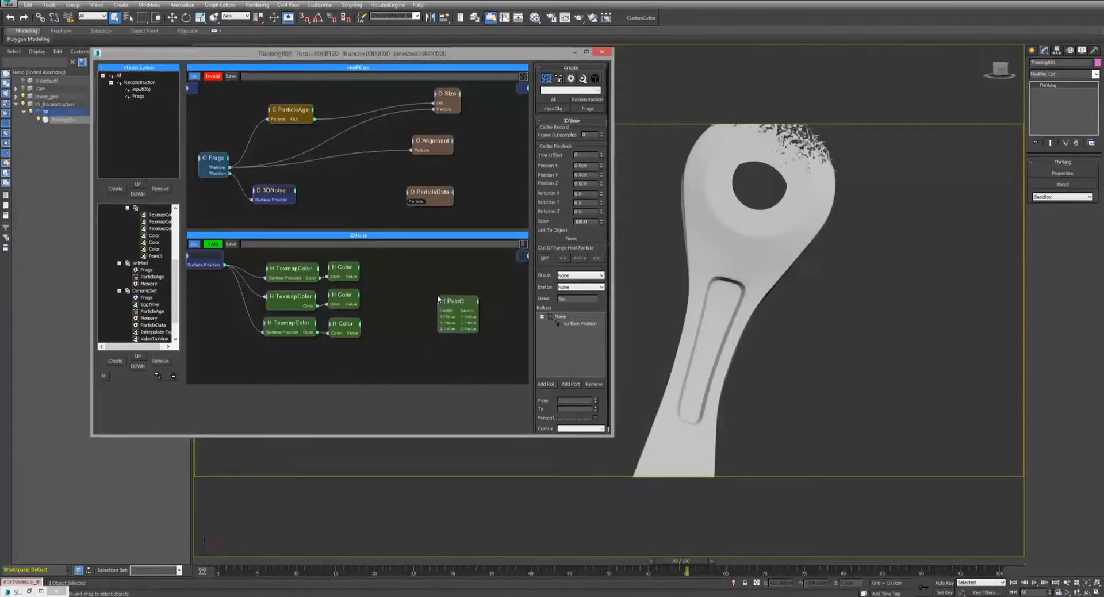
left_click_drag(455, 301, 405, 290)
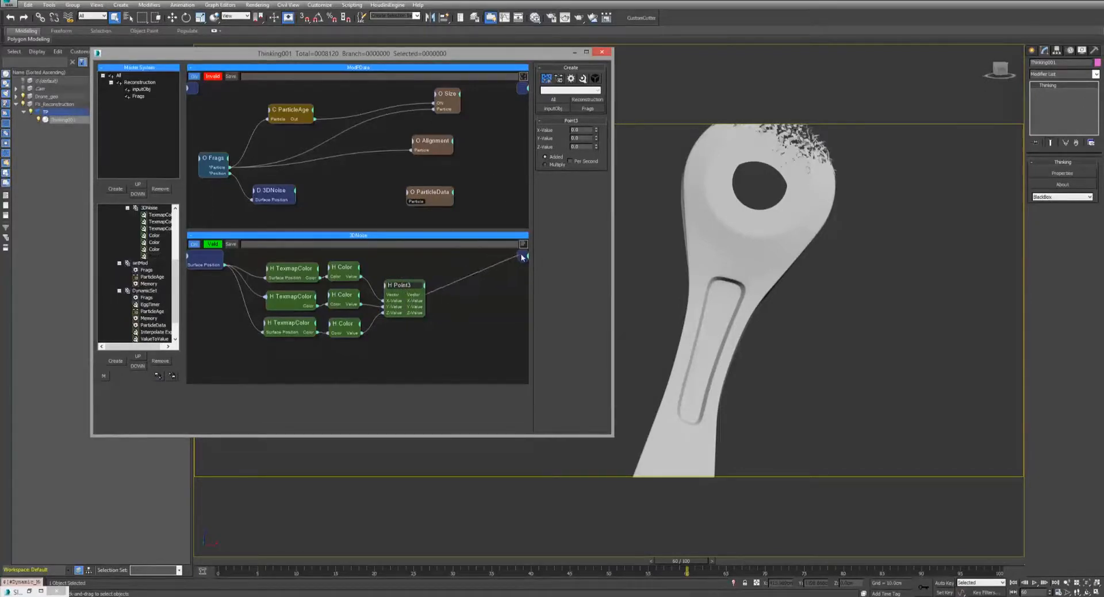
left_click_drag(523, 257, 523, 257)
left_click_drag(290, 197, 299, 200)
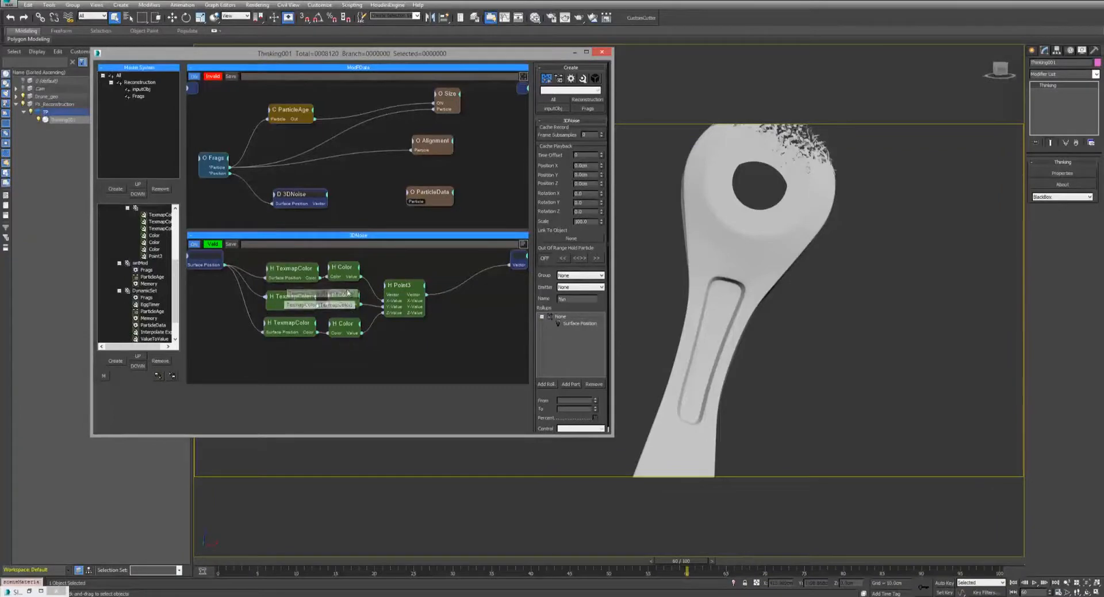
Connect the Frags particle output to the ParticleData operator and expose its Position input.
mouse_move(397, 262)
middle_mouse_down()
mouse_move(461, 261)
mouse_move(418, 265)
middle_mouse_up()
left_click_drag(433, 193, 226, 113)
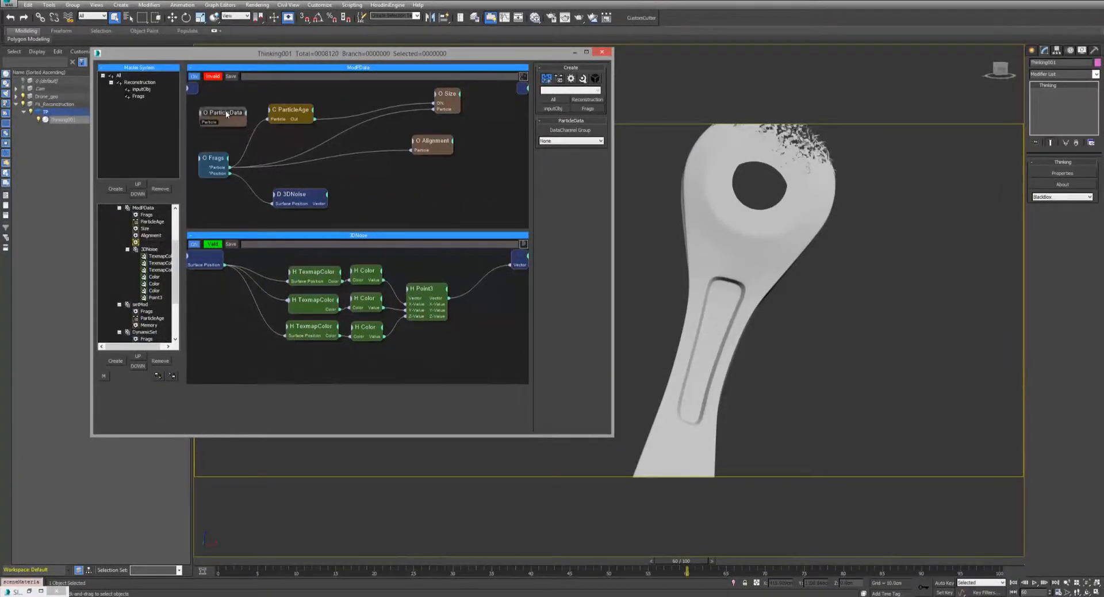
right_click(379, 182)
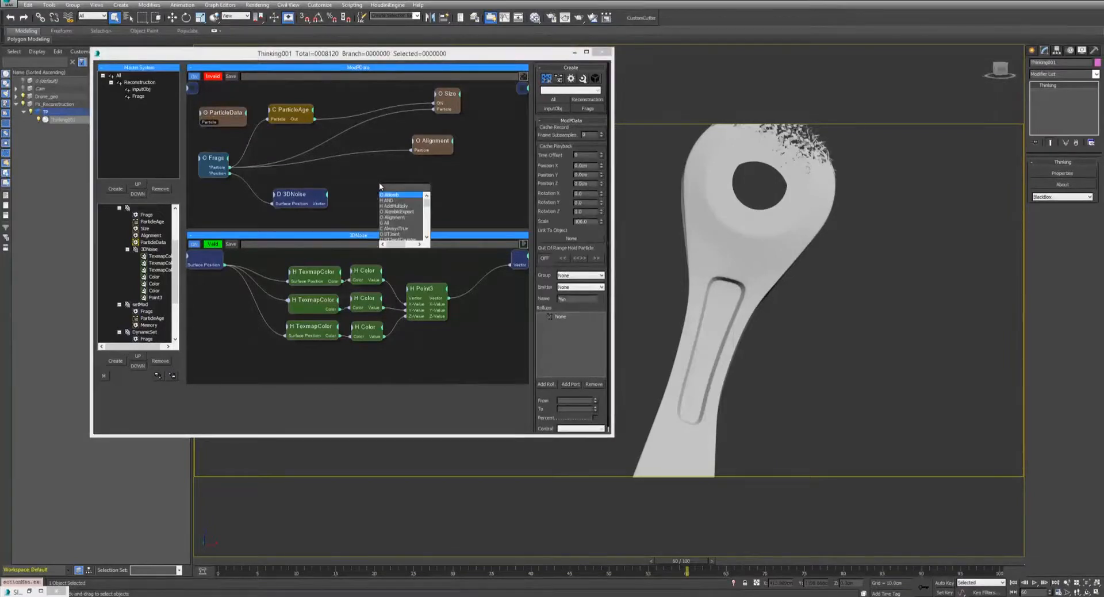
left_click_drag(214, 114, 315, 179)
left_click_drag(221, 174, 417, 178)
left_click(414, 206)
Add a Math helper to the ModPData network and set both of its inputs to Vector.
double_click(374, 195)
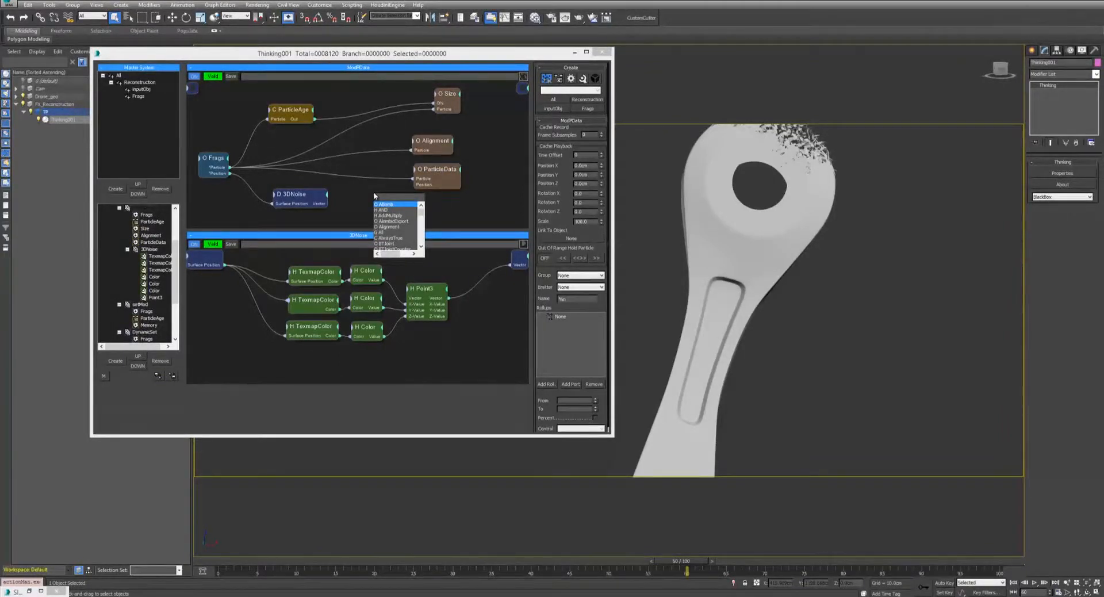
type("mat")
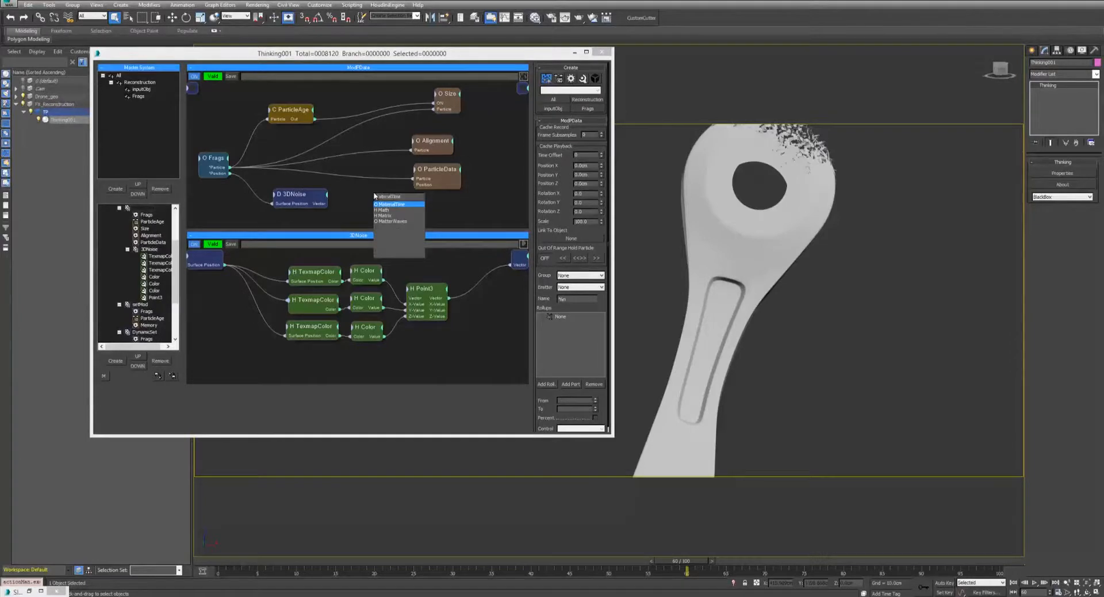
key("Down")
key("Return")
left_click(397, 197)
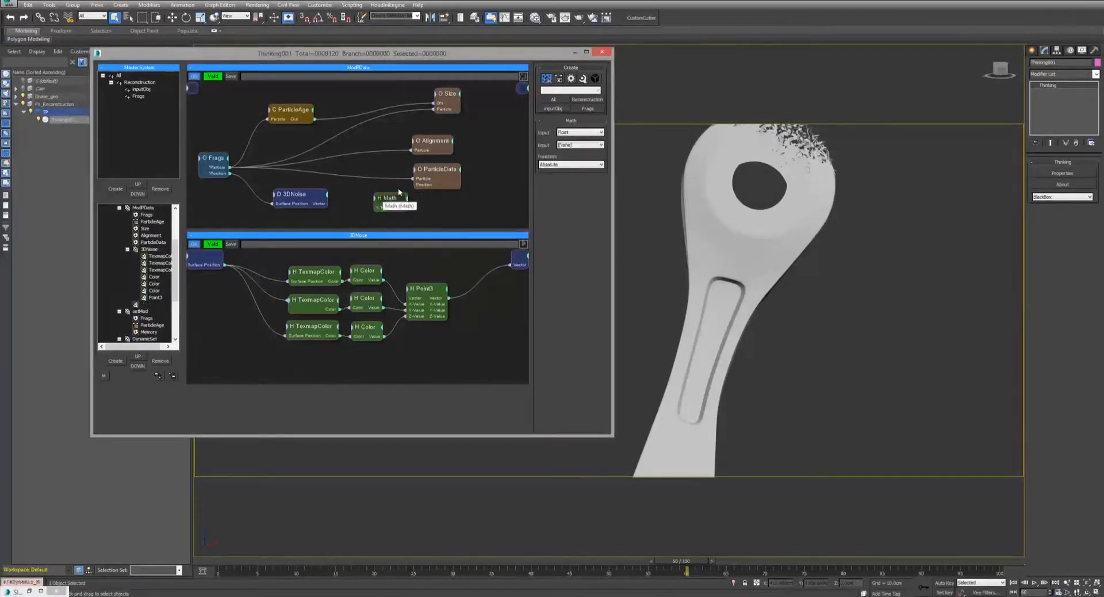
left_click(571, 133)
left_click(571, 152)
left_click(572, 145)
left_click(572, 170)
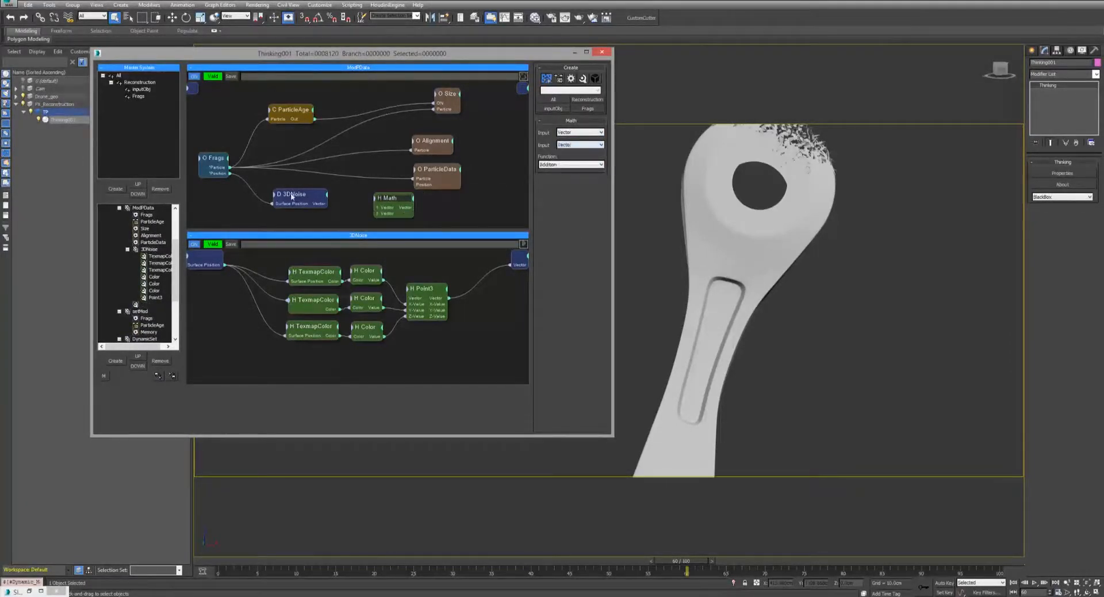
Feed the Frags position and the 3DNoise vector into the Math helper, and connect its result to ParticleData's Position.
left_click_drag(292, 197, 290, 214)
left_click_drag(373, 208, 375, 208)
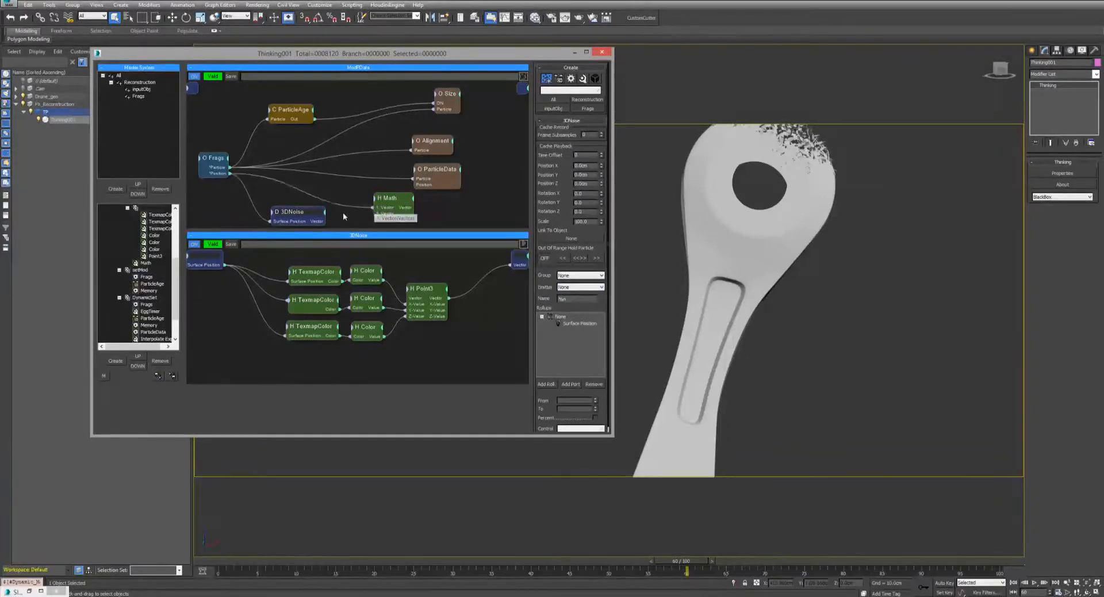
middle_click_drag(343, 212, 330, 186)
left_click_drag(370, 187, 359, 185)
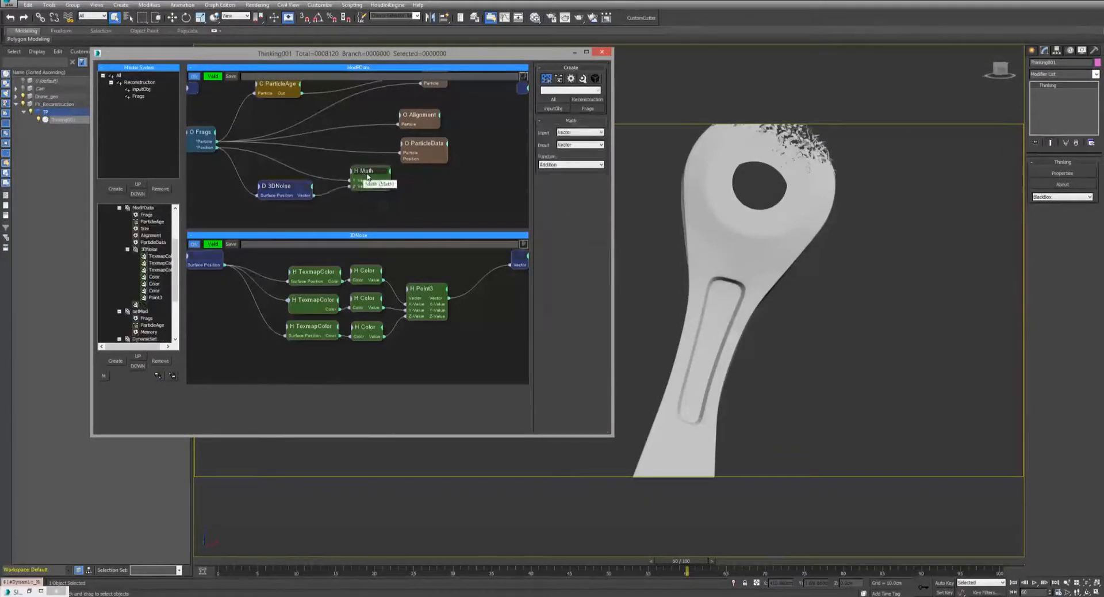
left_click_drag(410, 162, 411, 161)
Play the simulation from the first frame to check how the noise offset moves the fragments.
left_click(216, 562)
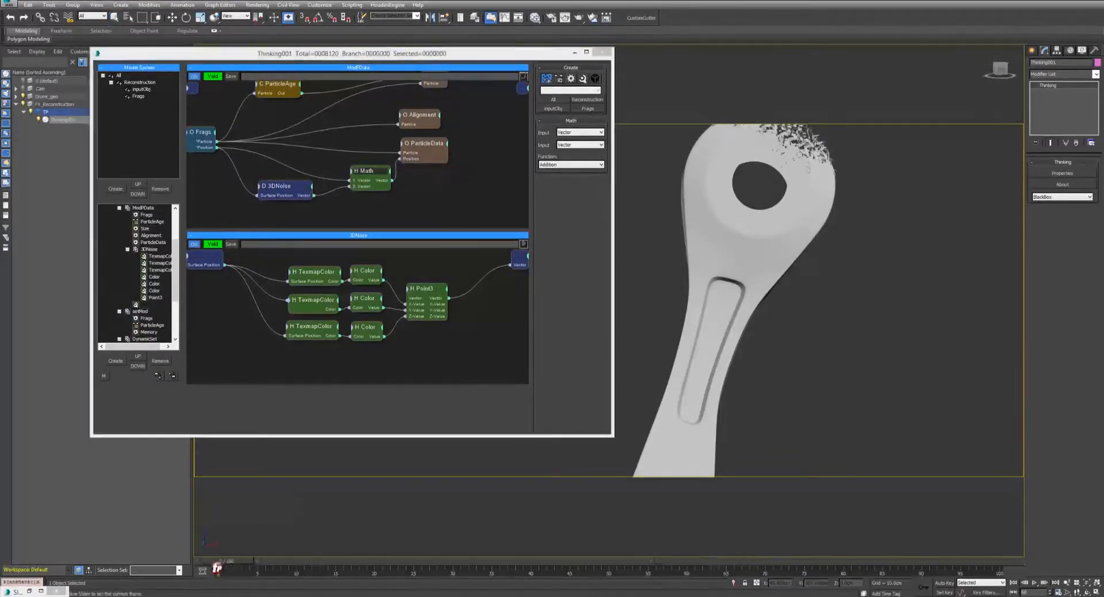
left_click(1033, 582)
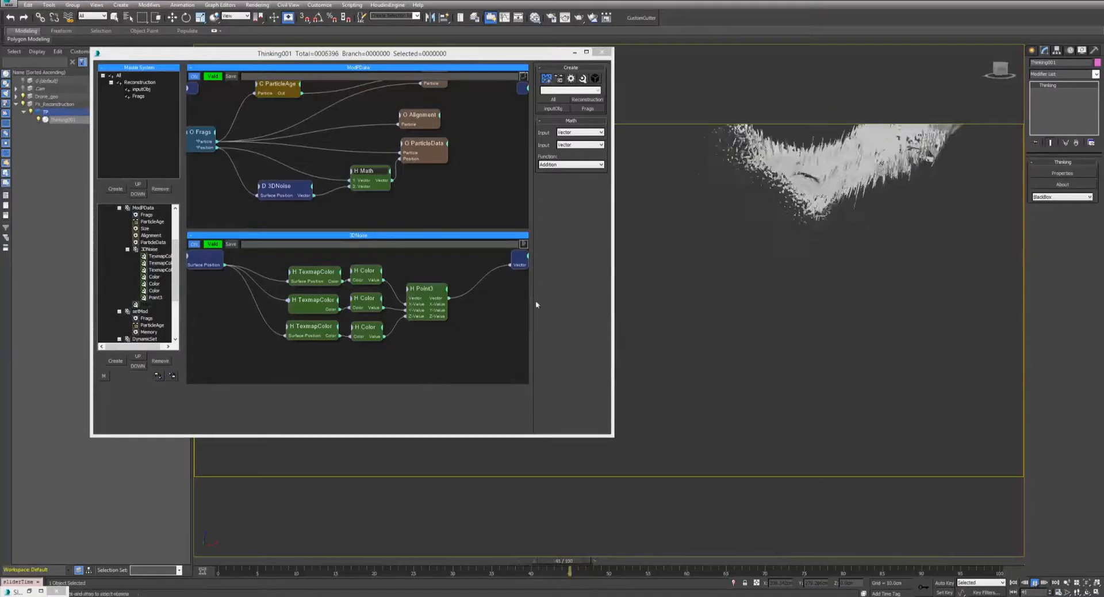
left_click(1033, 583)
Expose the ON input of ParticleData and drive it with the ParticleAge output, moving the Alignment node aside.
scroll(425, 173, "up", 2)
left_click(427, 180)
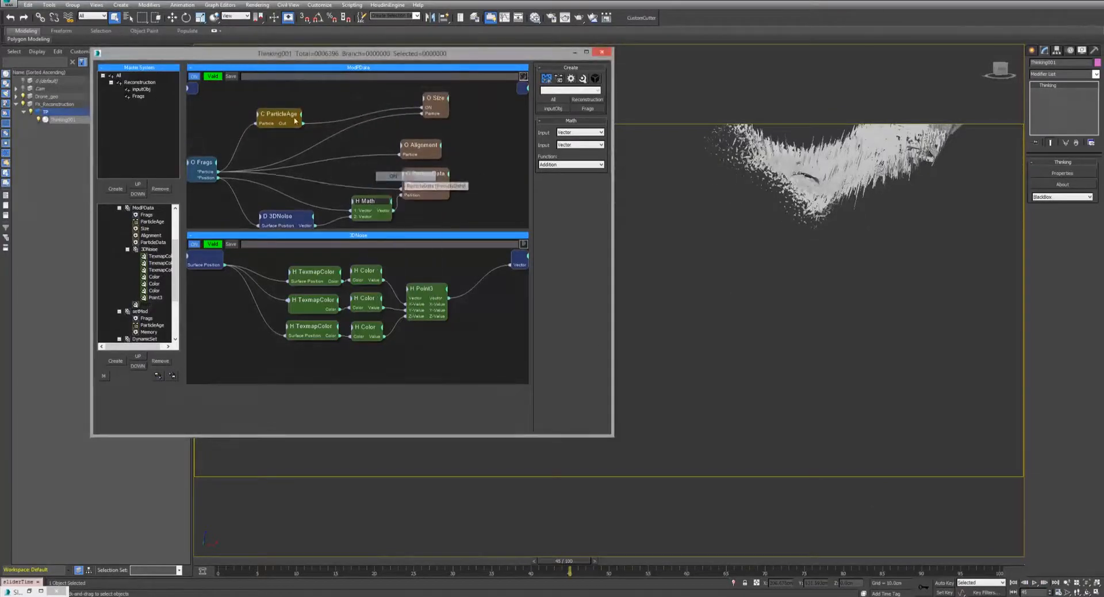
left_click_drag(412, 187, 410, 184)
left_click_drag(420, 175, 449, 139)
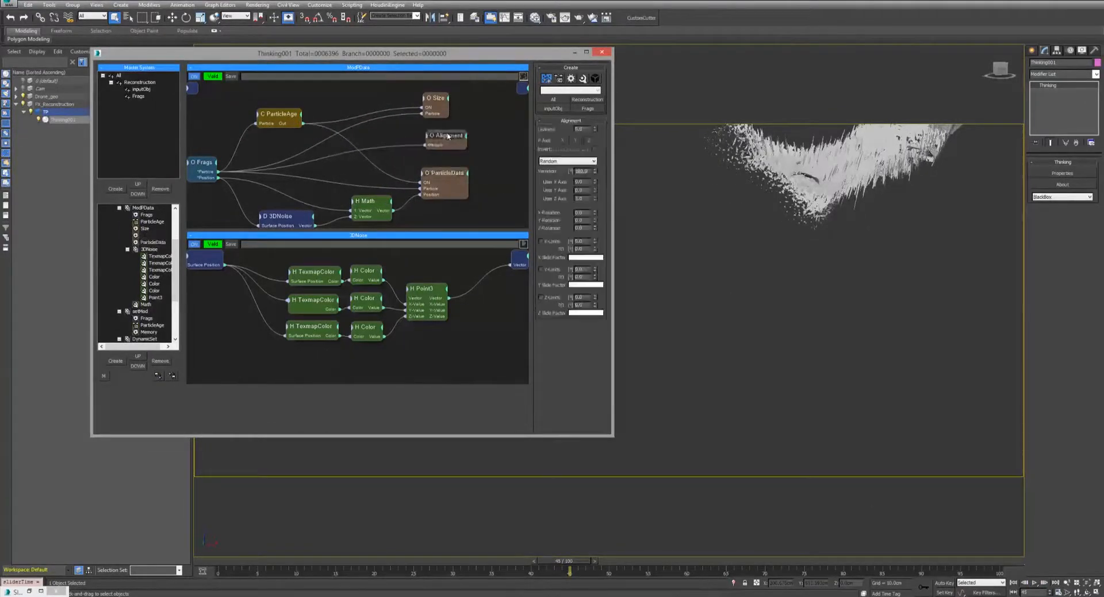
Replay the simulation from the start with the age-limited offset and examine the fragments up close.
left_click(1015, 583)
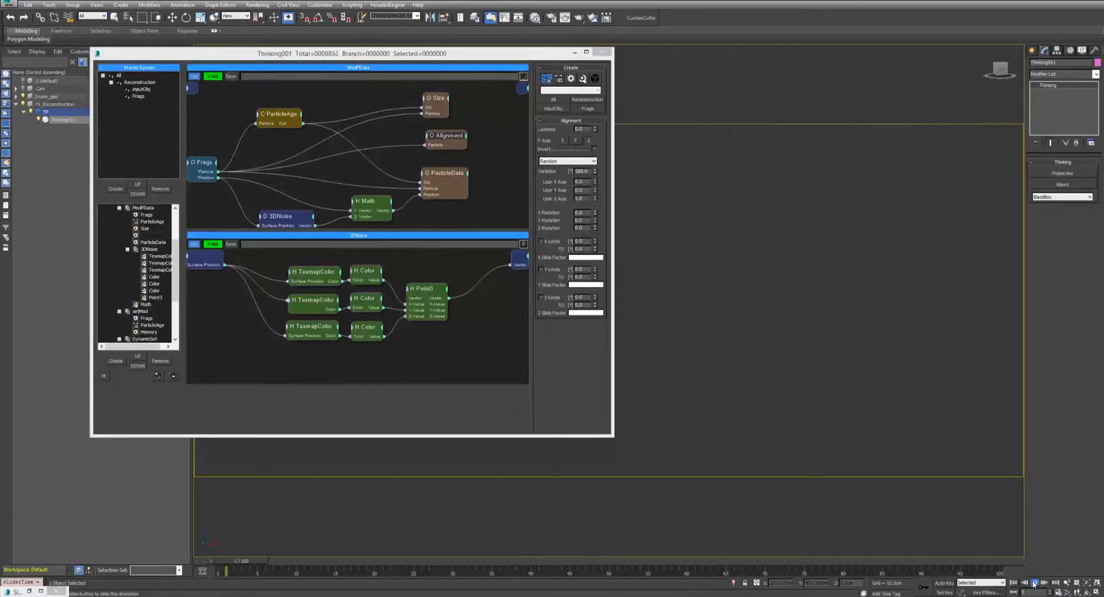
middle_click_drag(375, 180, 366, 153)
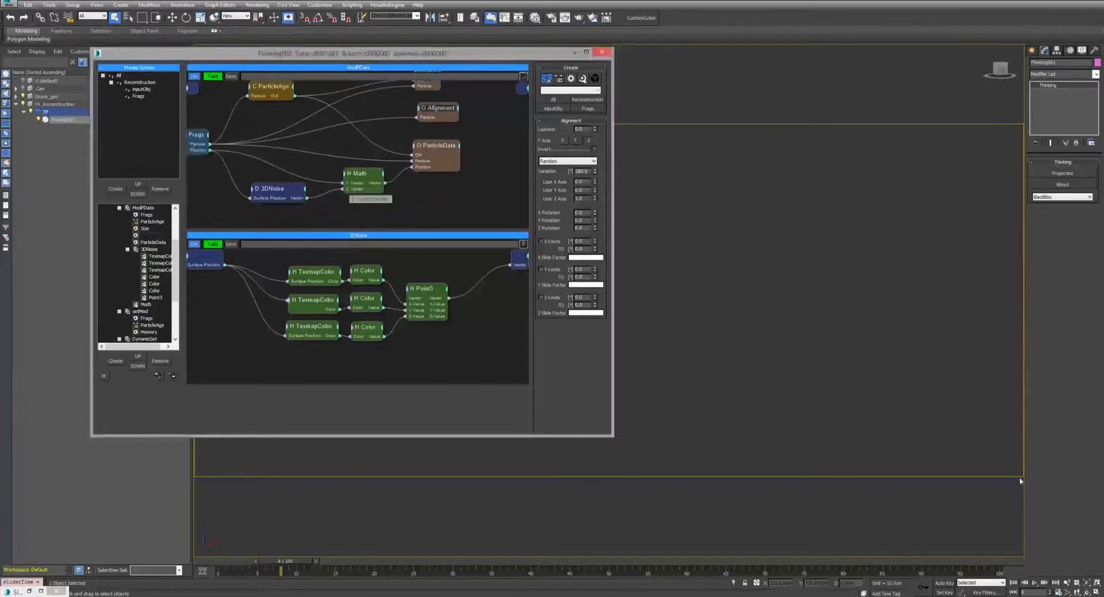
left_click(1035, 583)
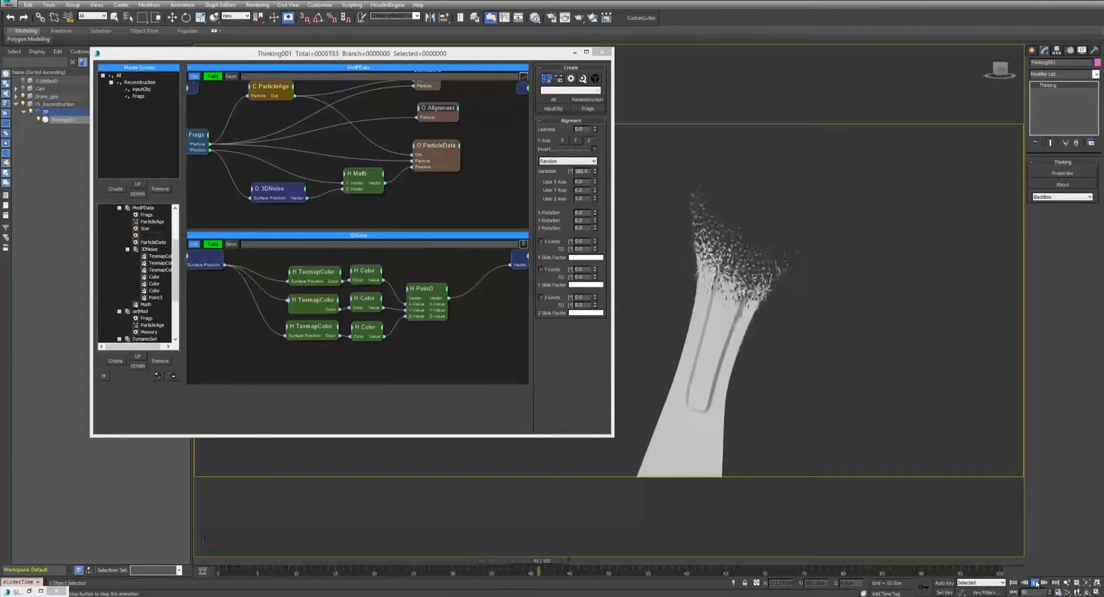
left_click(1036, 582)
left_click_drag(435, 150, 441, 146)
scroll(744, 259, "up", 10)
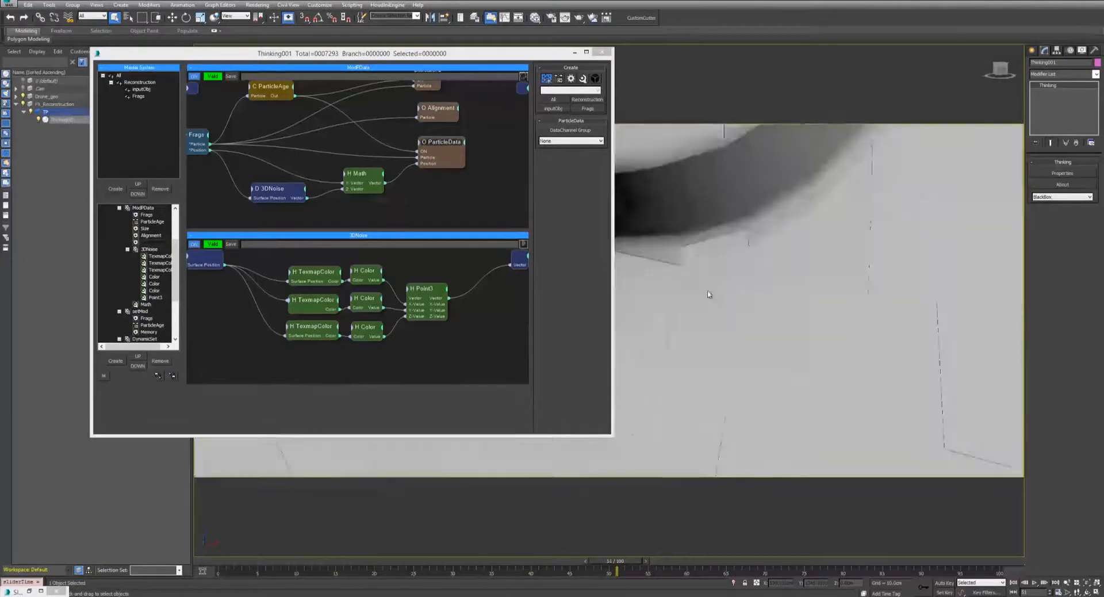
middle_click_drag(745, 259, 813, 326)
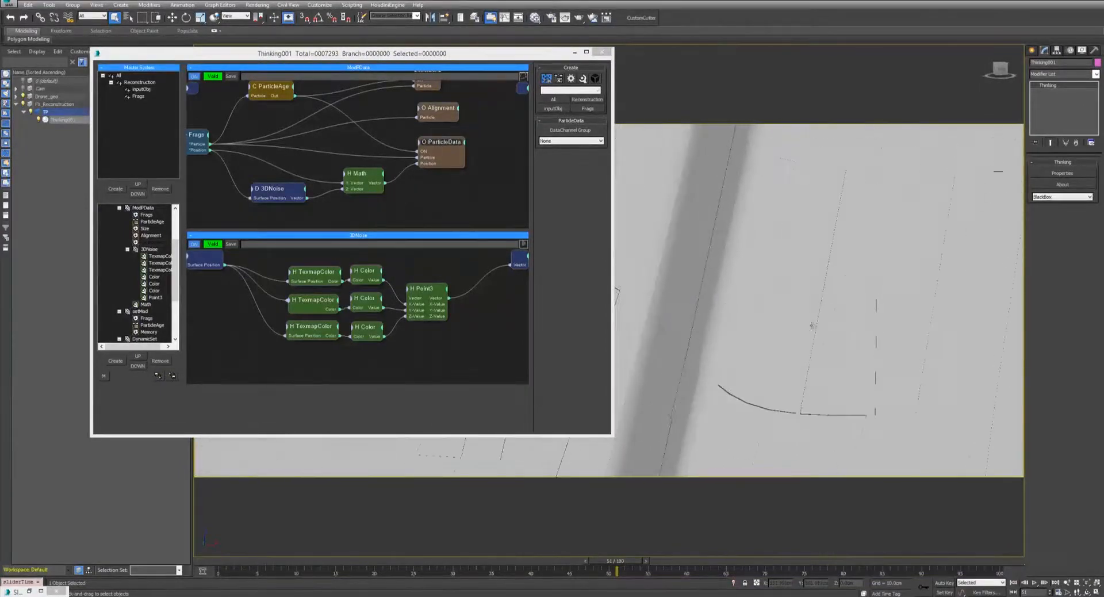
scroll(767, 395, "down", 8)
scroll(728, 234, "up", 3)
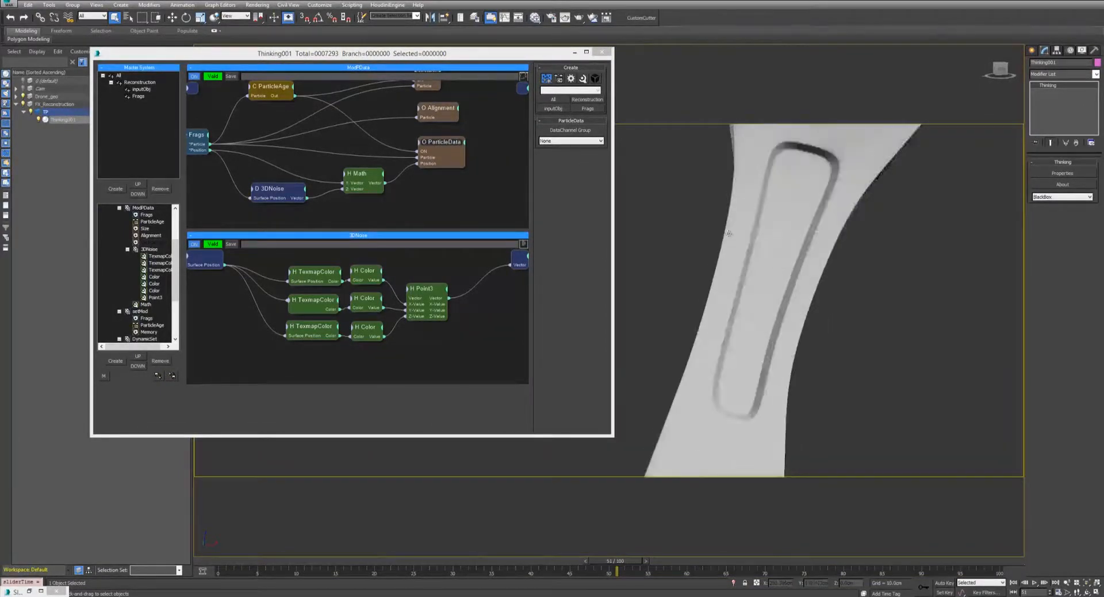
Add a Float helper inside the 3DNoise group and expose its Value as a new input of the group.
middle_click_drag(460, 270, 427, 255)
left_click_drag(387, 275, 395, 281)
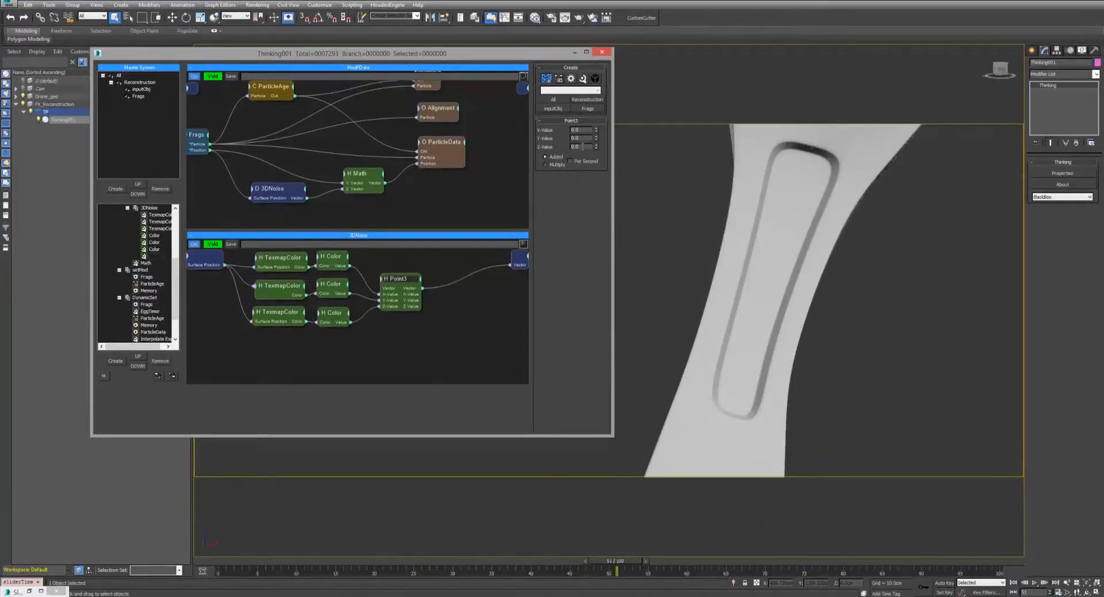
middle_click_drag(413, 343, 441, 348)
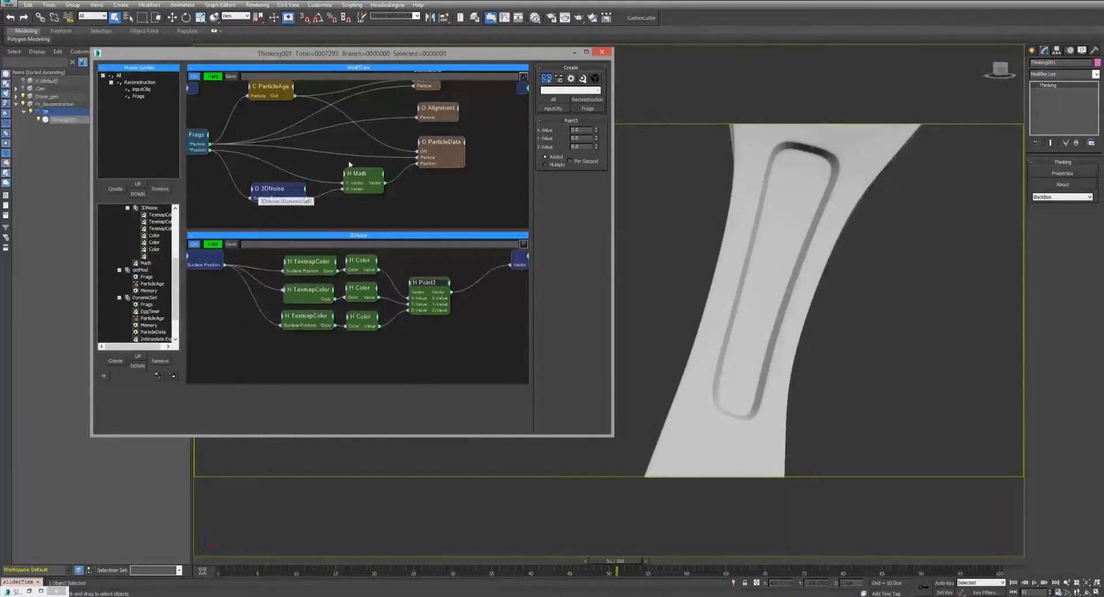
middle_click_drag(243, 214, 281, 200)
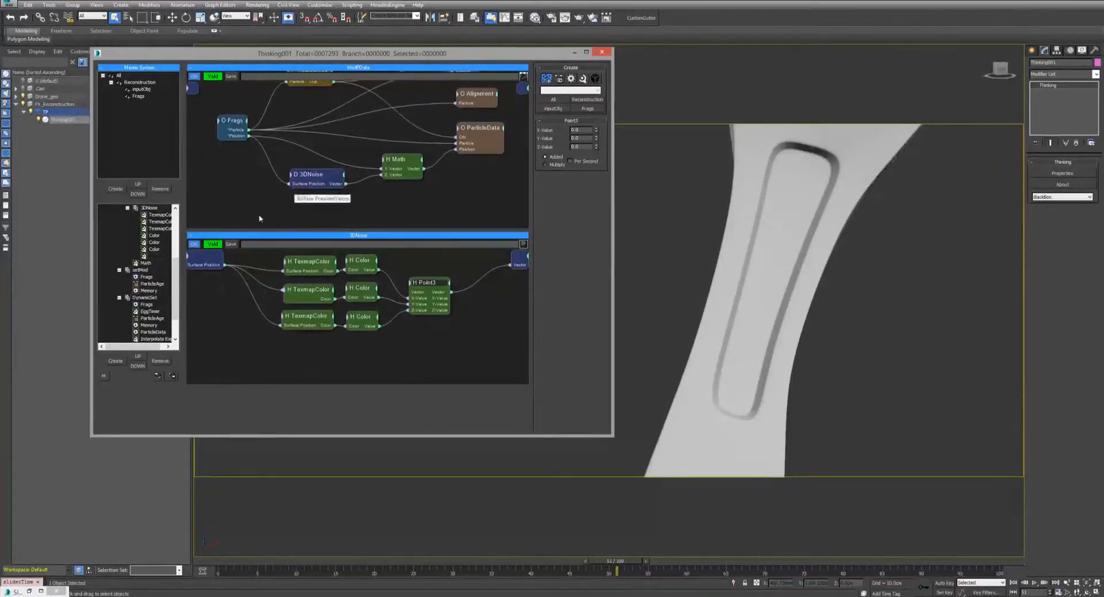
right_click(340, 357)
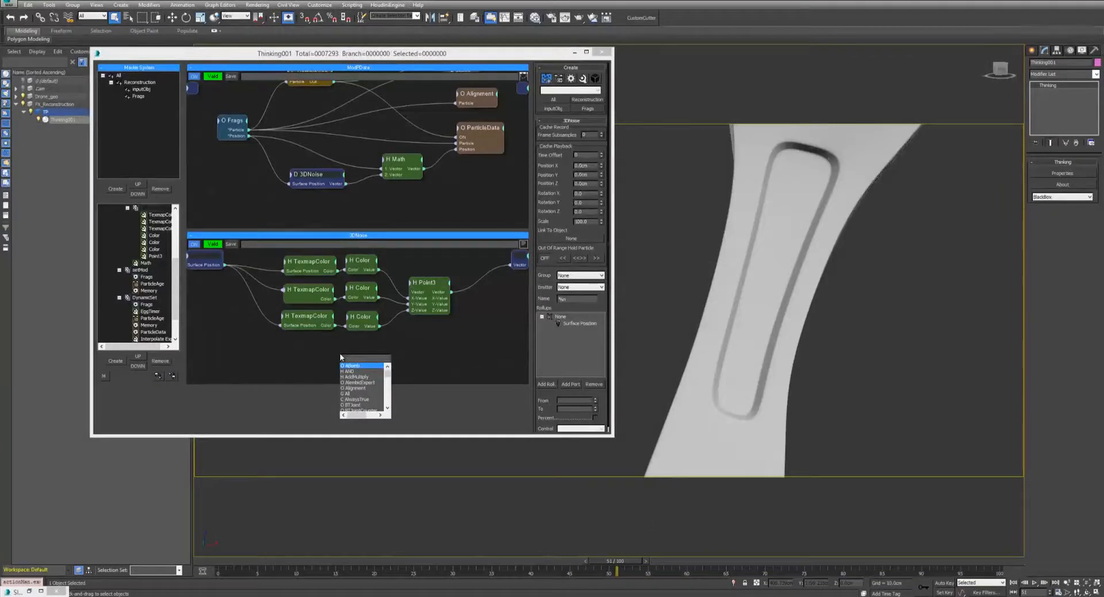
type("fl")
key("Return")
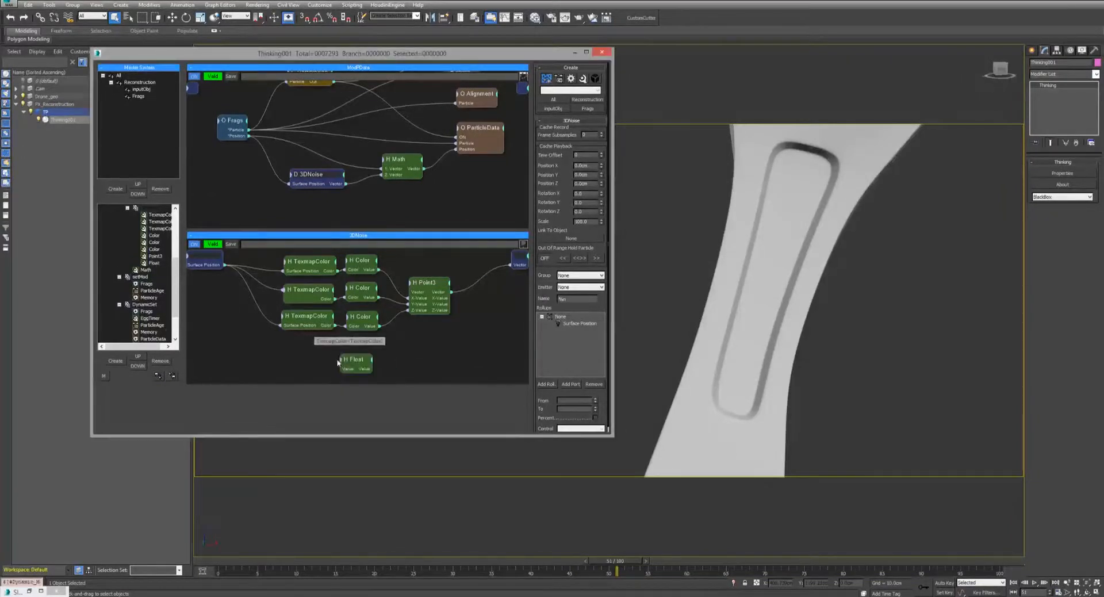
left_click_drag(339, 368, 215, 266)
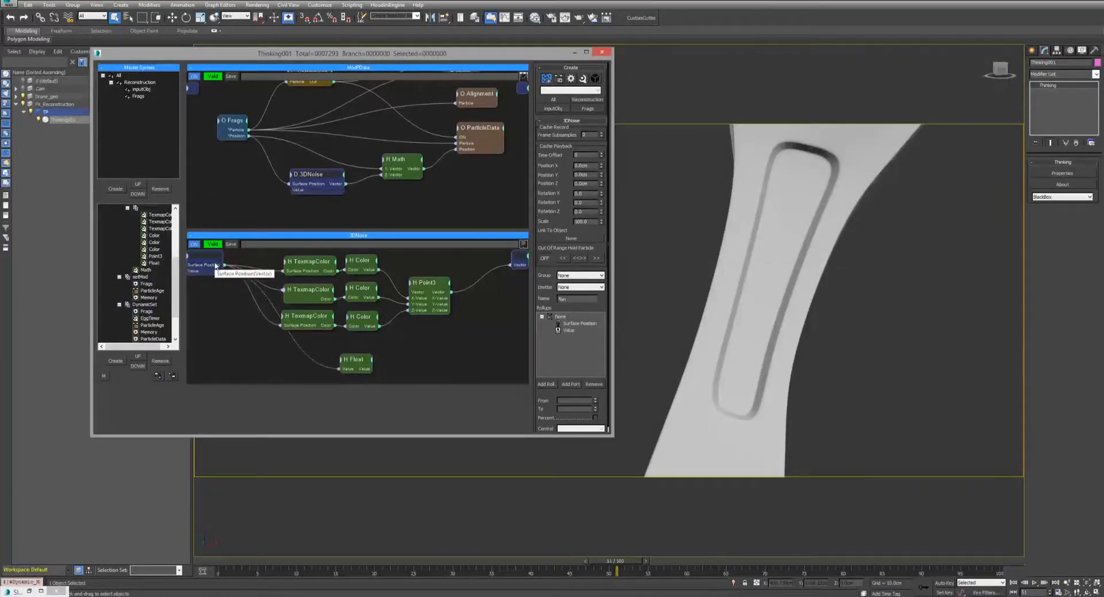
Rename the new Value input of the 3DNoise group to Intensity.
right_click(214, 269)
left_click(190, 288)
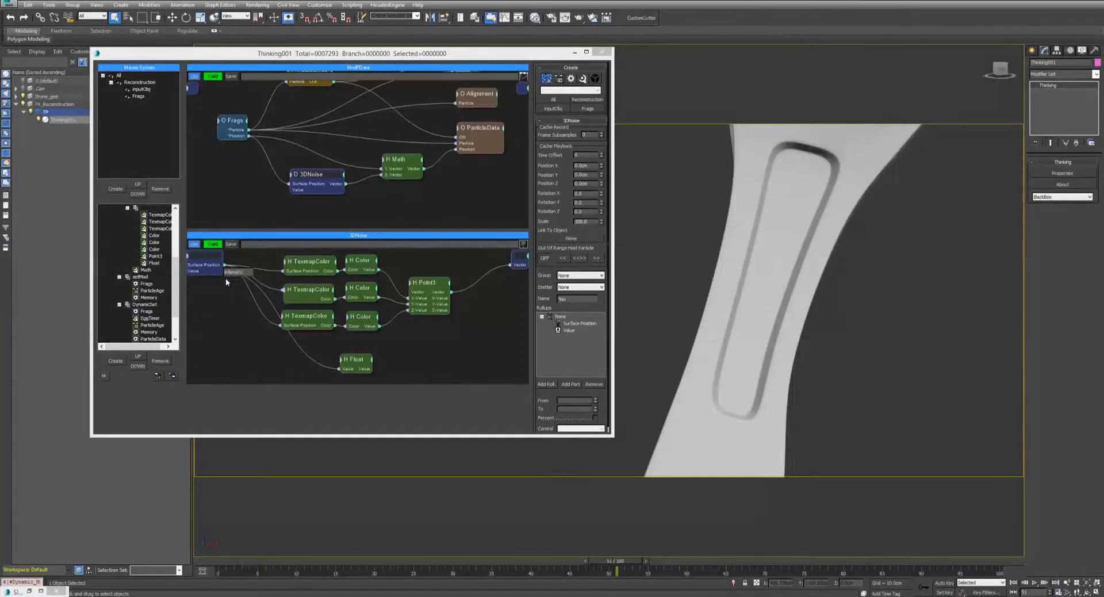
key("Return")
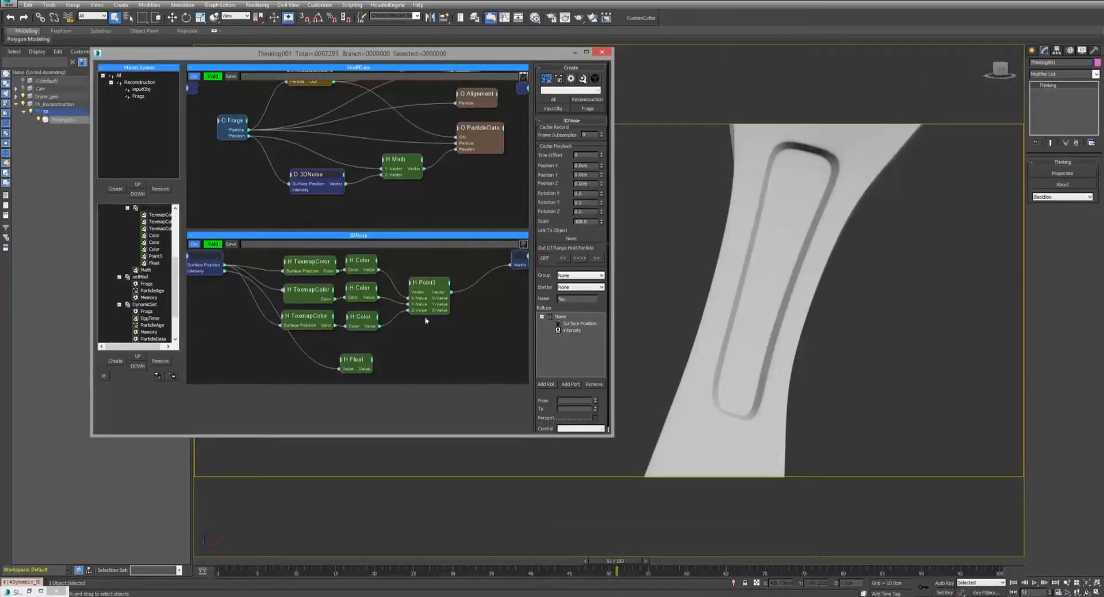
Add a Math helper inside the 3DNoise group with Vector and Float inputs and the Multiplication function.
middle_click_drag(426, 320, 364, 321)
key("Tab")
type("math")
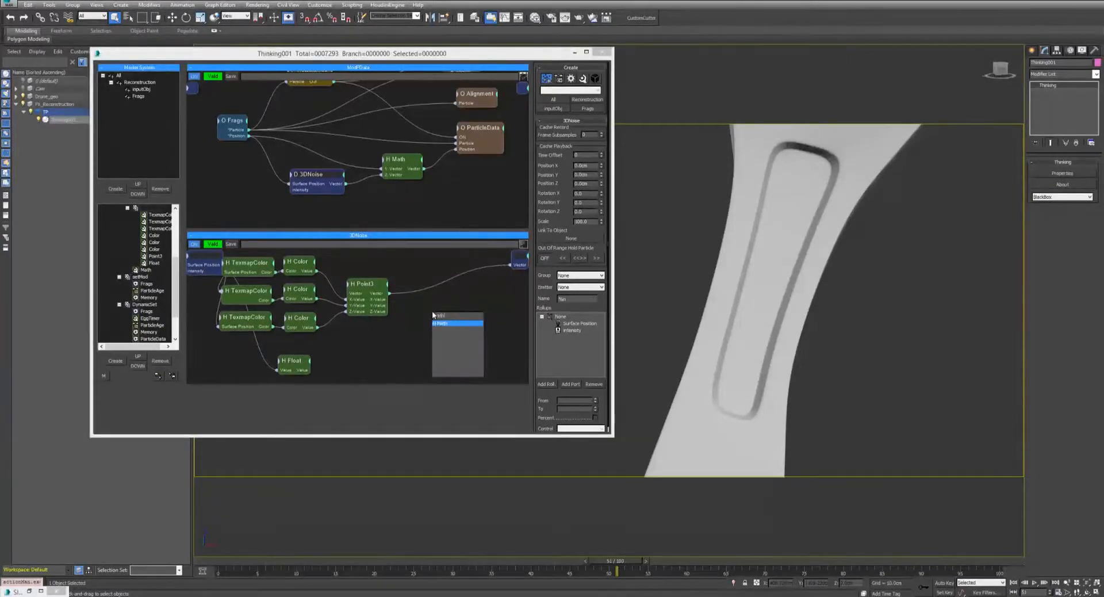
key("Return")
left_click(580, 145)
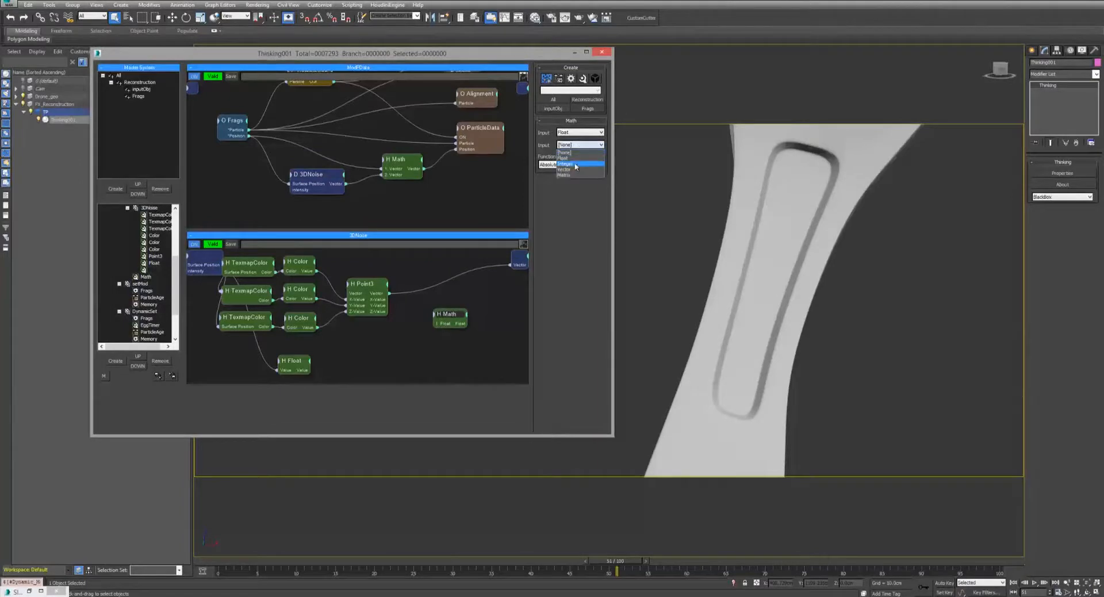
left_click(575, 170)
left_click(578, 133)
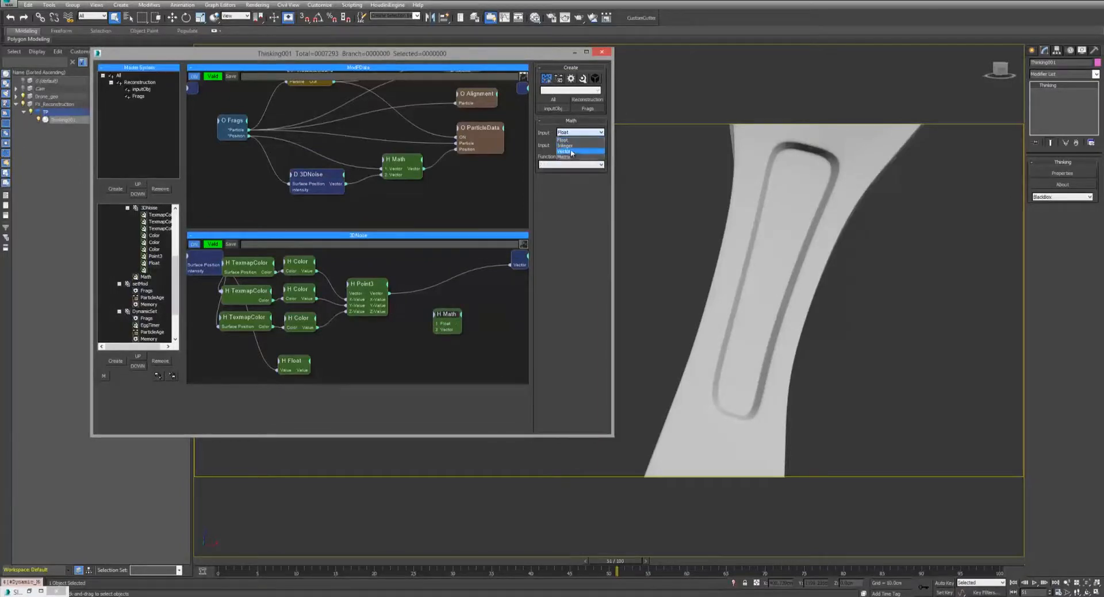
left_click(571, 145)
left_click(572, 158)
left_click(570, 165)
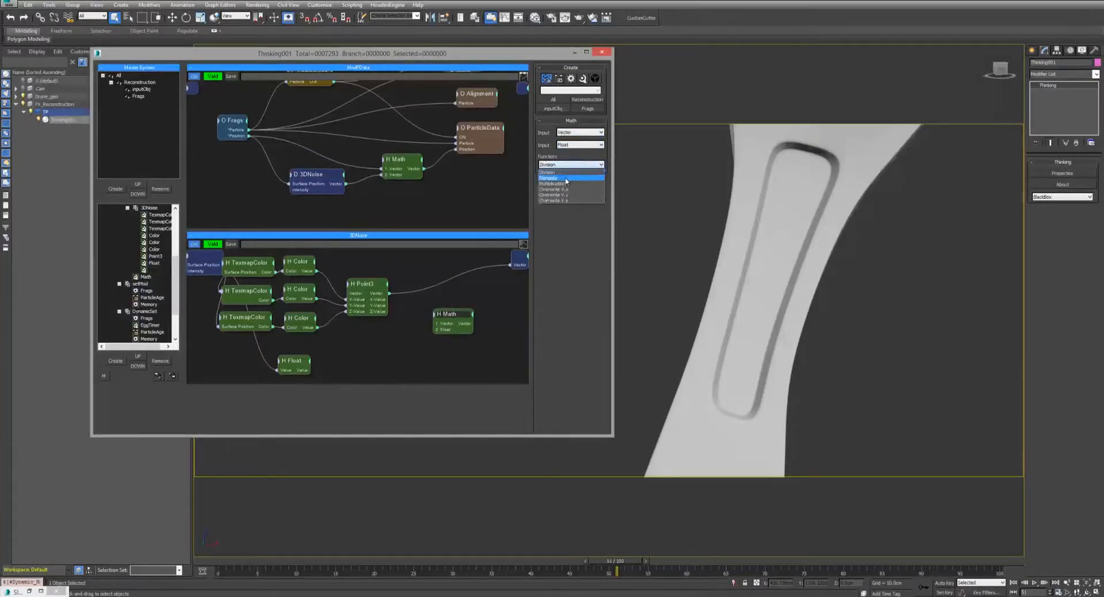
left_click(570, 176)
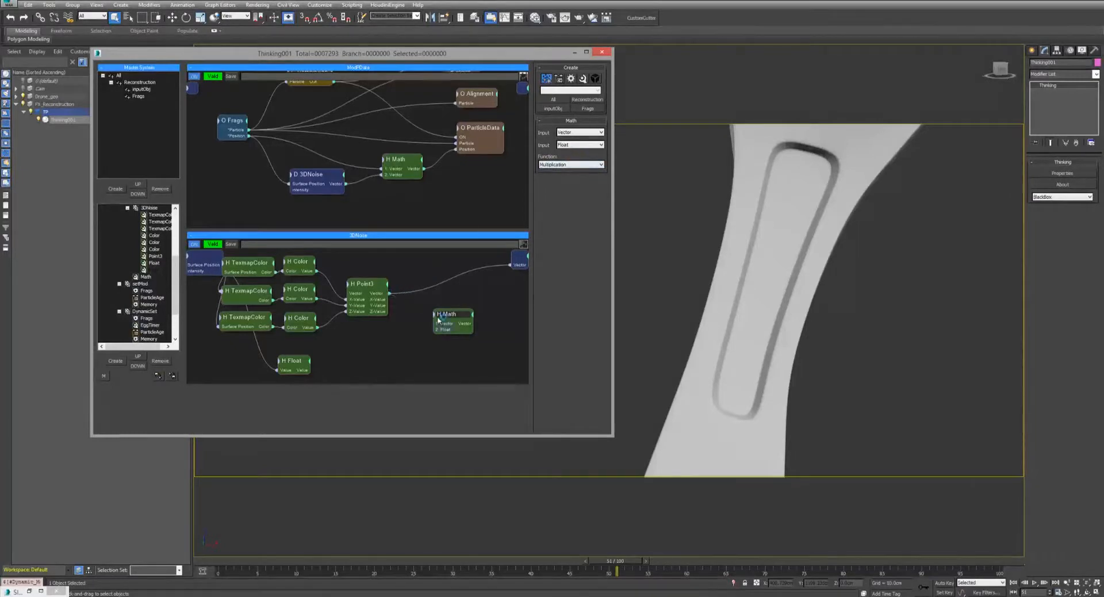
Feed the Point3 vector and the Float value into the new Math helper, and connect its result to the group's Vector output.
mouse_move(439, 320)
left_mouse_down()
mouse_move(266, 374)
mouse_move(304, 373)
mouse_move(433, 330)
left_mouse_up()
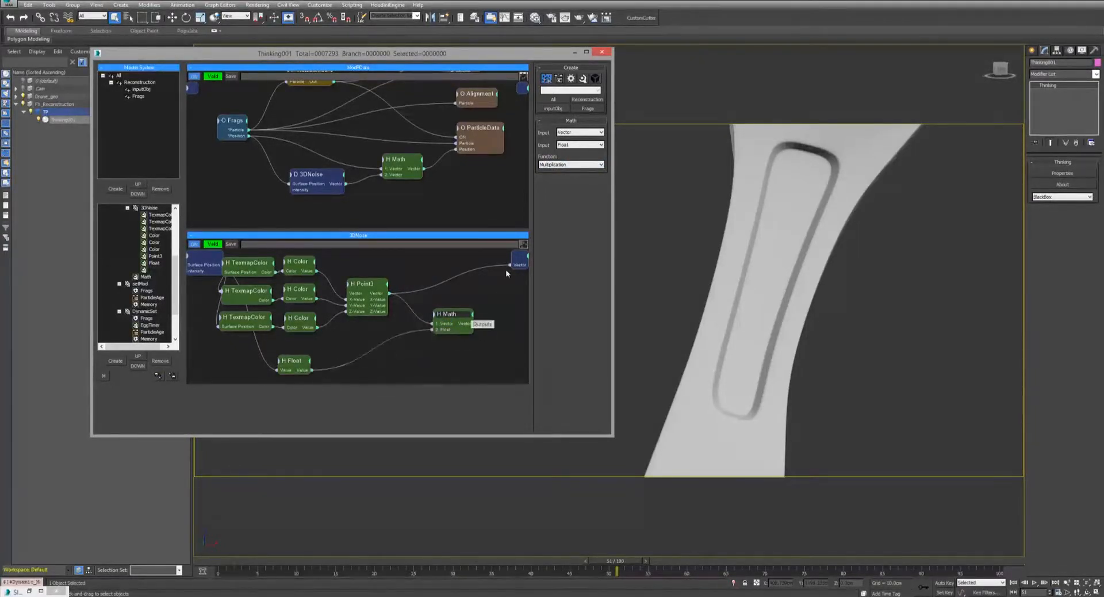
left_click_drag(511, 265, 515, 270)
left_click_drag(472, 326, 447, 304)
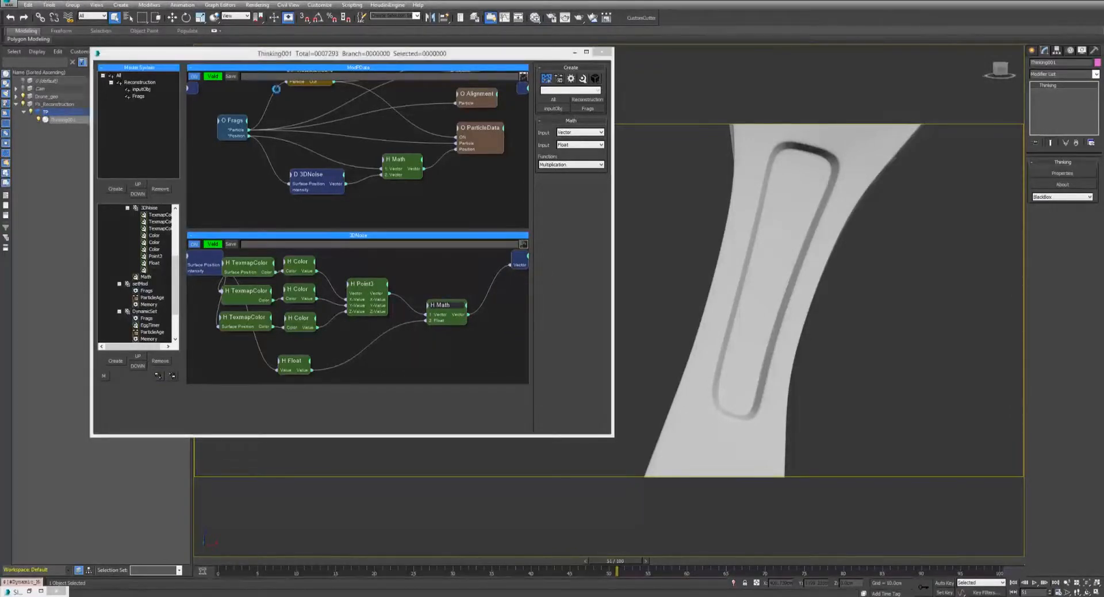
Add a Float helper beside the 3DNoise node, connect it to the Intensity input, and set its value to 10.
double_click(209, 180)
type("float")
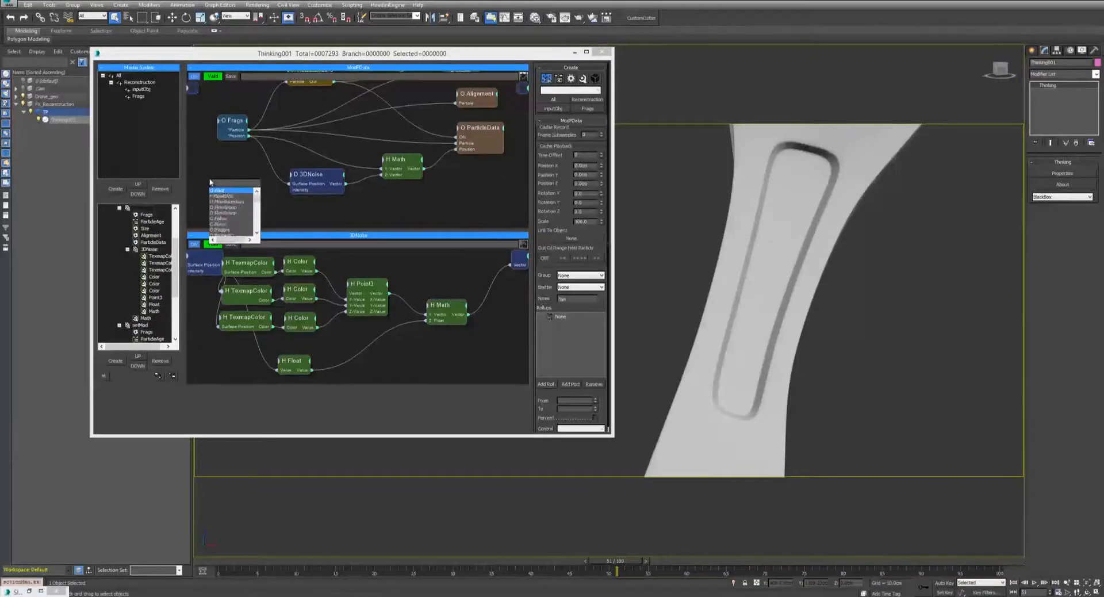
key("Return")
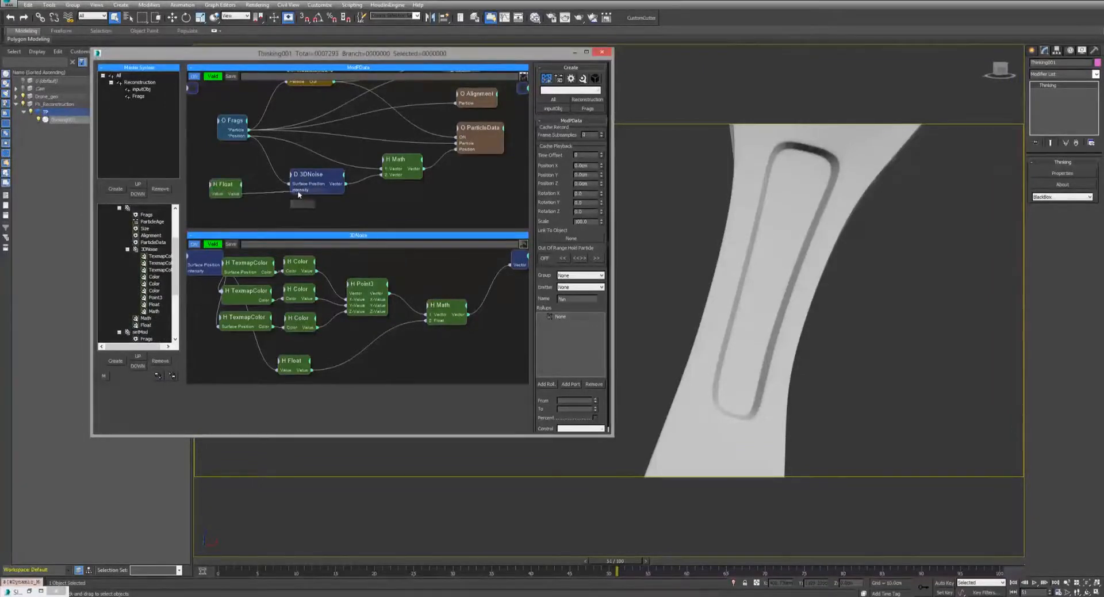
left_click_drag(298, 192, 295, 190)
left_click(237, 184)
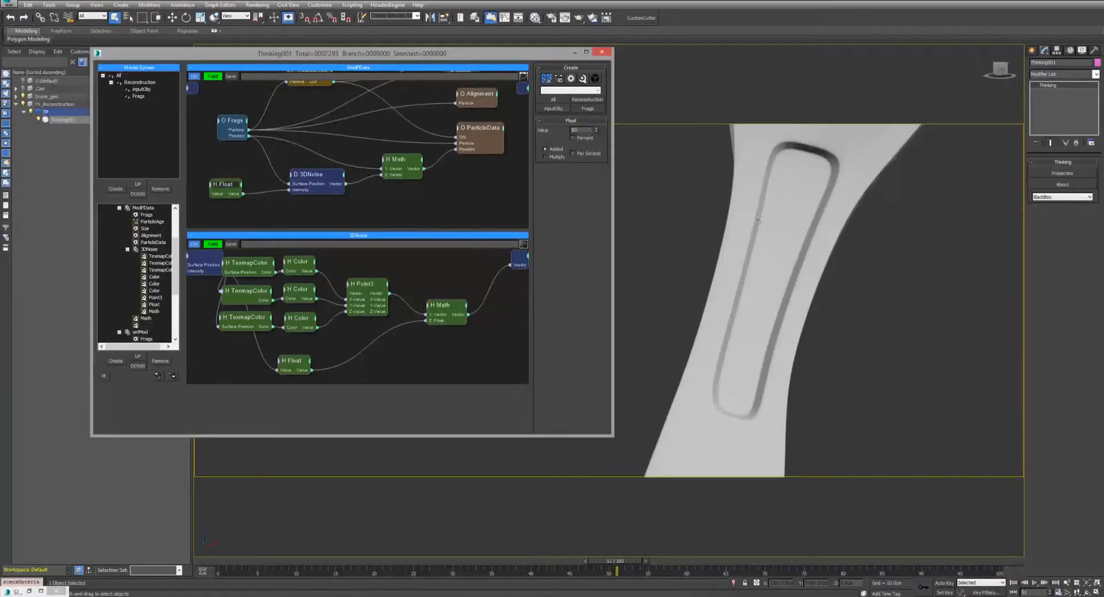
type("10")
key("Return")
Play the simulation from the first frame and examine up close how the fragments are offset at this intensity.
left_click(1015, 584)
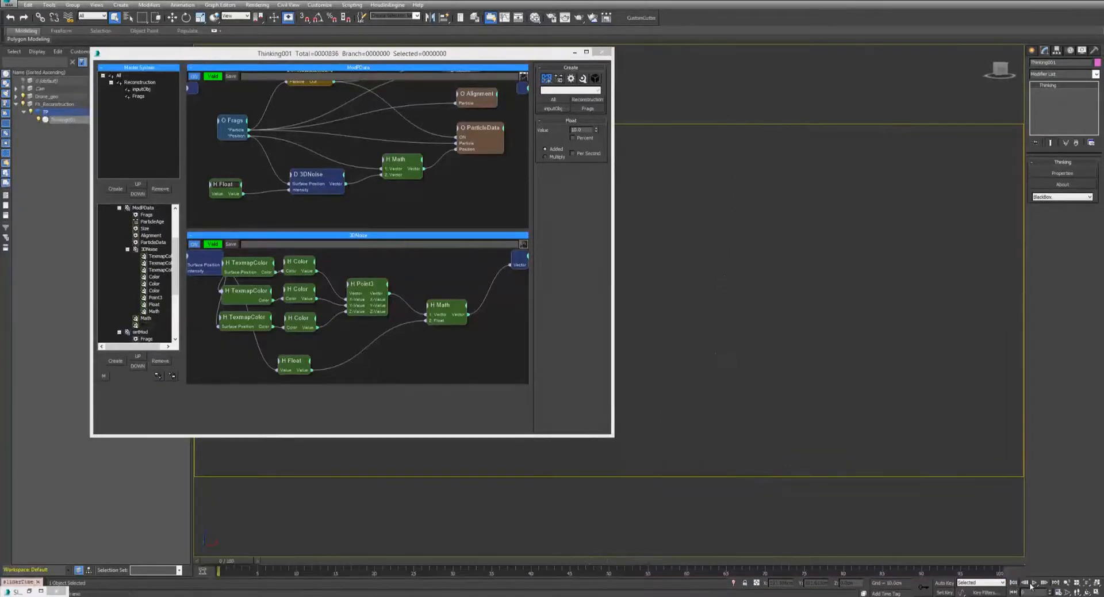
left_click(1036, 584)
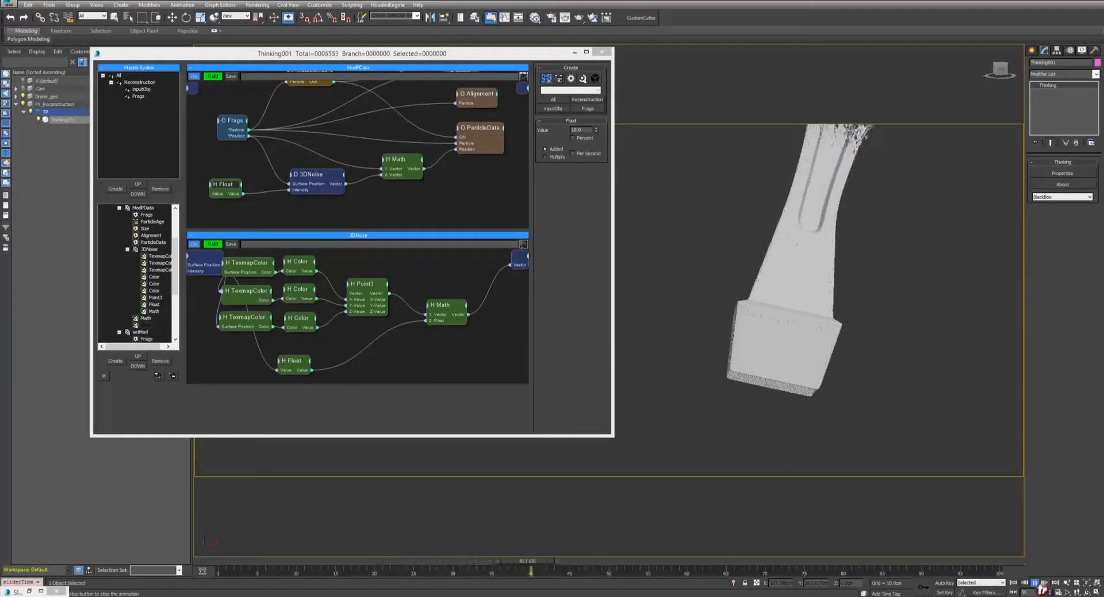
left_click(1035, 584)
scroll(864, 385, "up", 6)
middle_click_drag(864, 385, 873, 516)
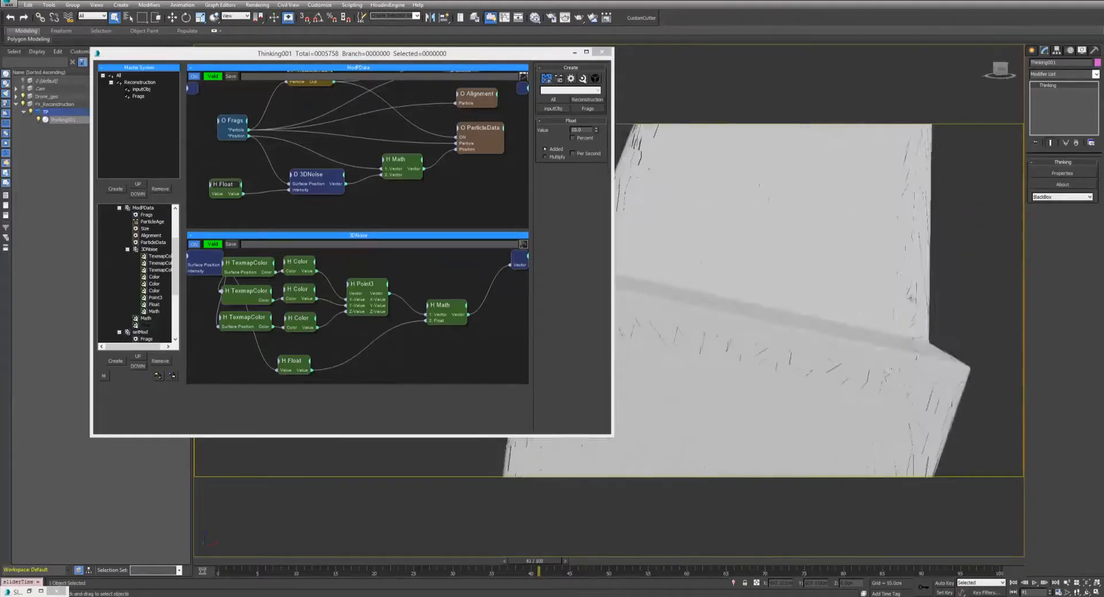
scroll(911, 298, "up", 2)
scroll(907, 281, "down", 6)
middle_click_drag(913, 240, 864, 346)
scroll(865, 222, "up", 3)
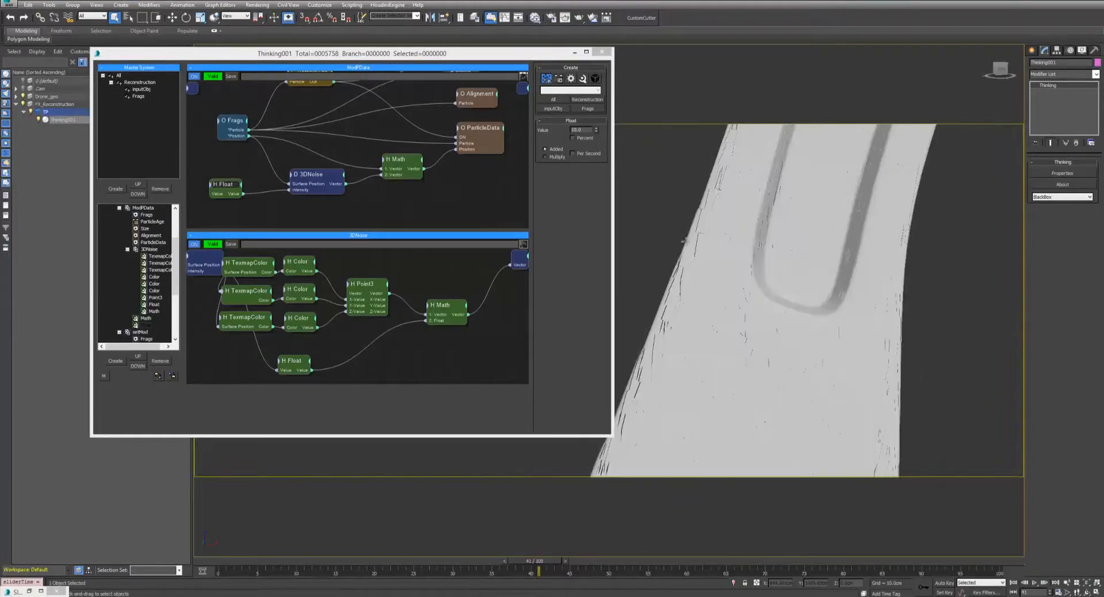
scroll(703, 229, "up", 3)
scroll(703, 229, "down", 3)
scroll(703, 229, "up", 3)
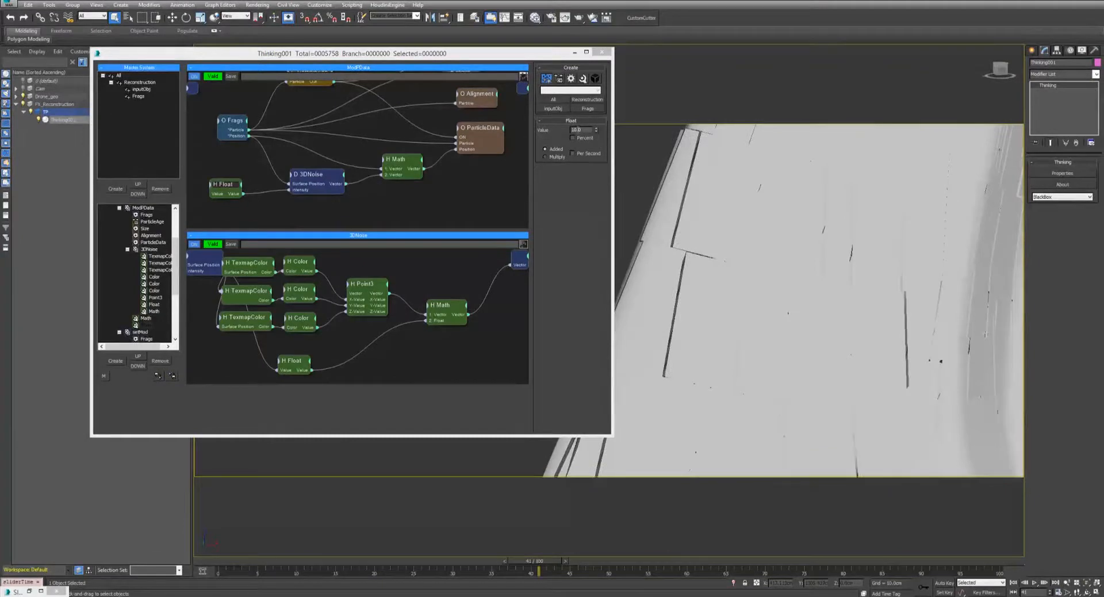
Set the Float intensity value to 100 and replay the simulation from the first frame to check the fragment offset.
left_click(579, 129)
type("0")
left_click(1013, 583)
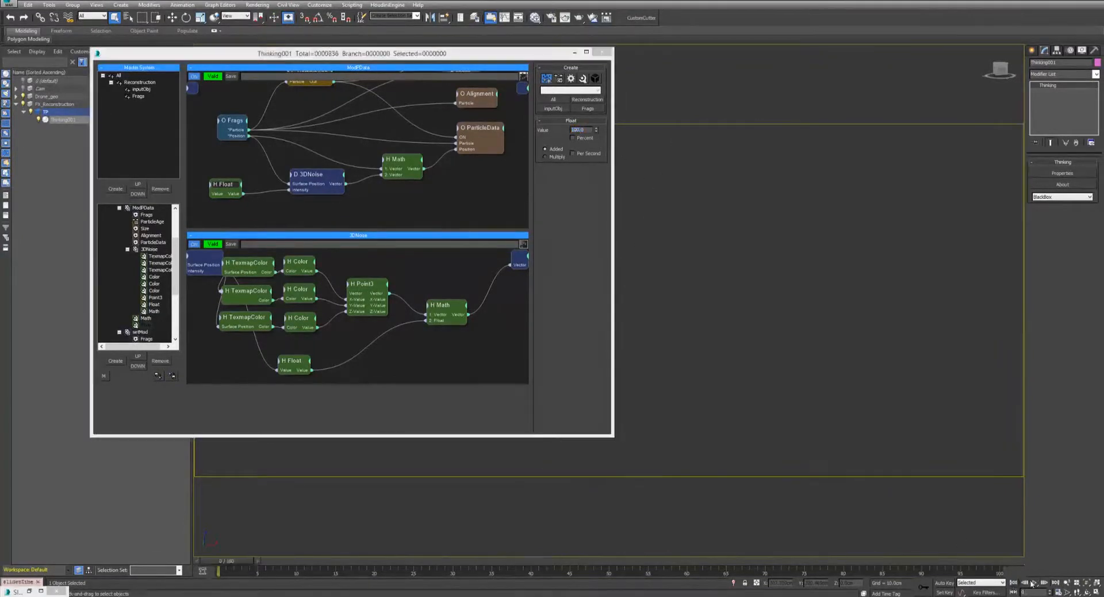
left_click(1033, 583)
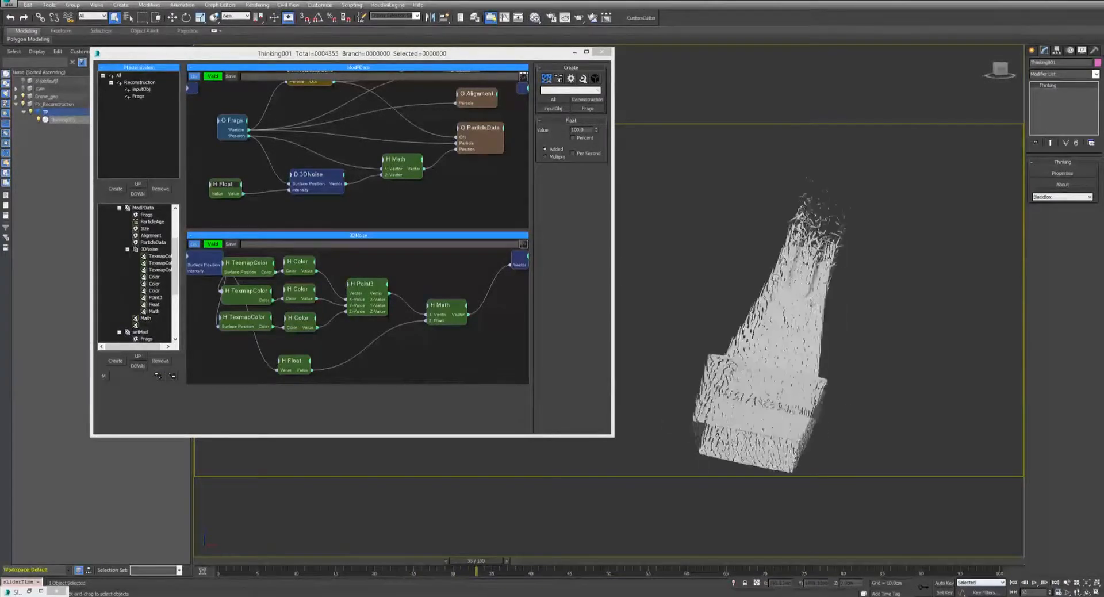
left_click(1014, 583)
left_click(1035, 583)
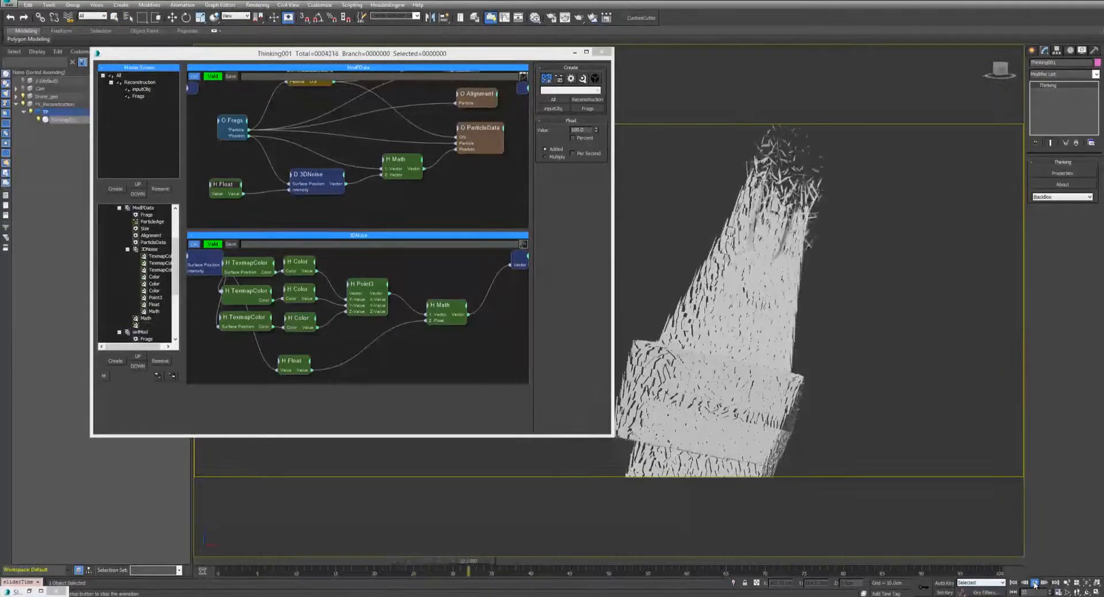
scroll(796, 385, "down", 10)
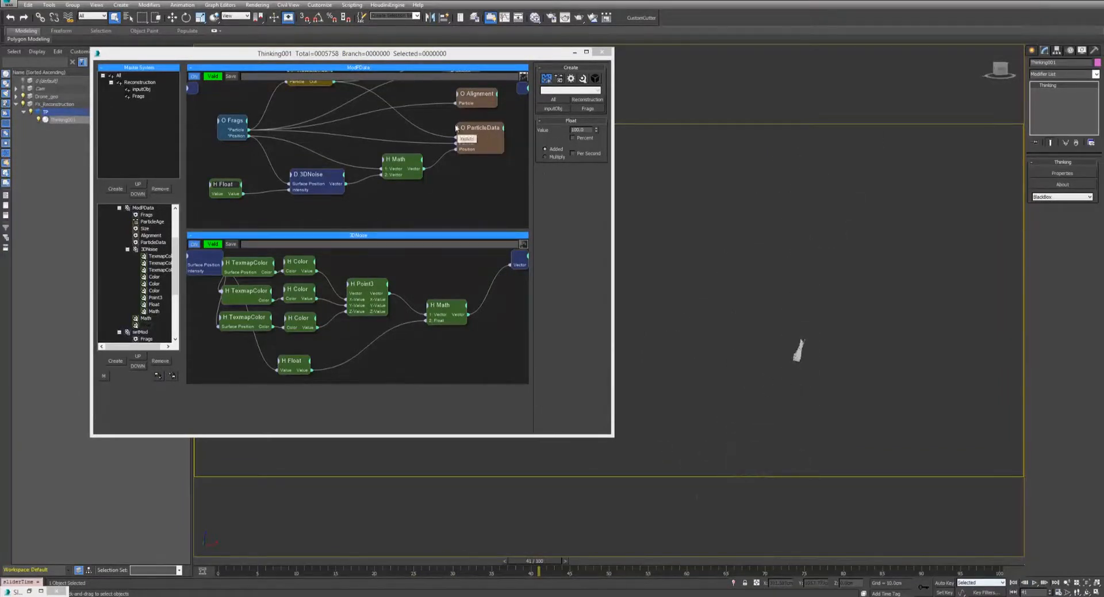
scroll(755, 300, "down", 2)
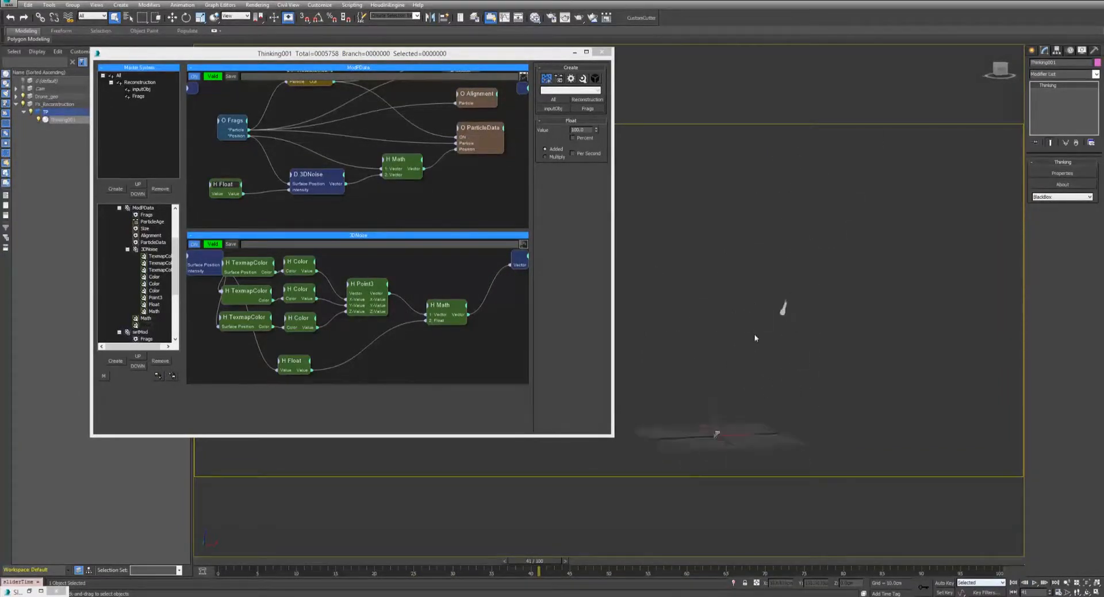
scroll(754, 337, "up", 2)
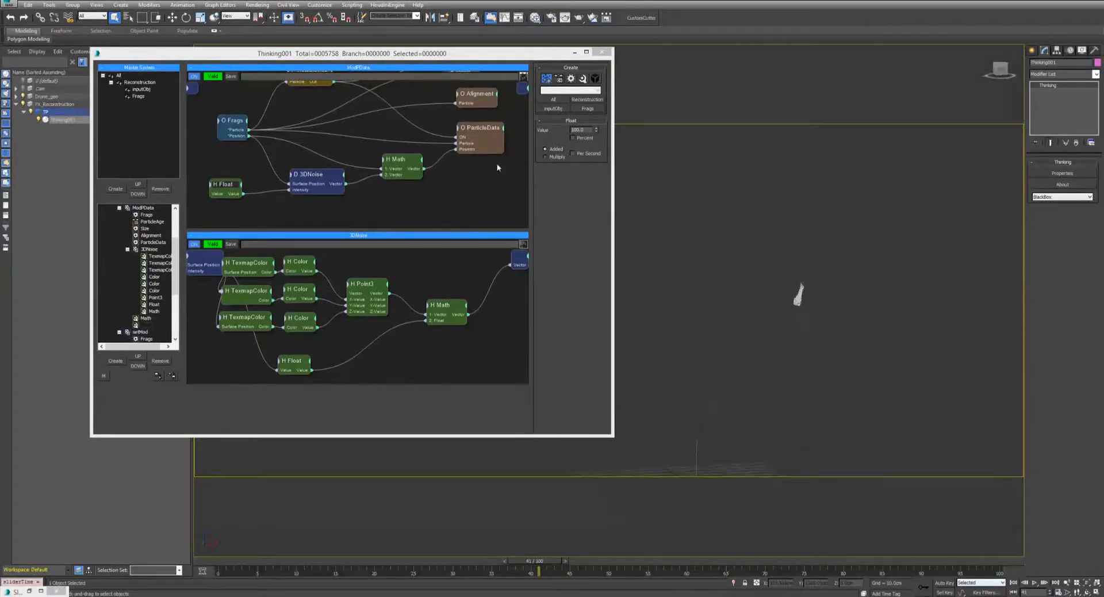
Disable the ParticleData operator and replay the simulation from the first frame without the noise offset.
right_click(471, 131)
left_click(473, 136)
left_click(1015, 583)
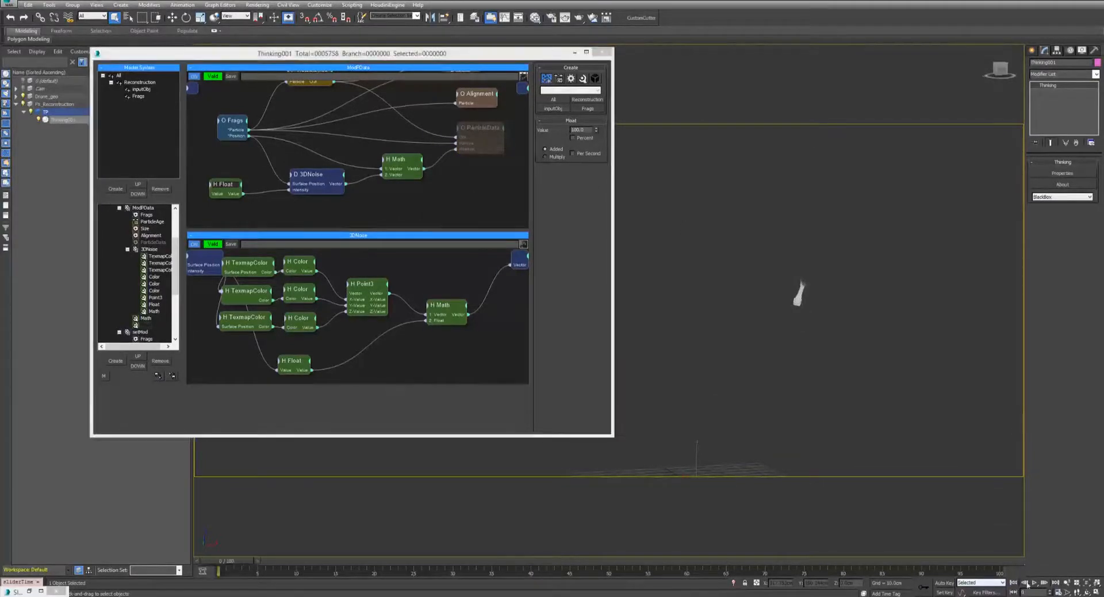
left_click(1035, 583)
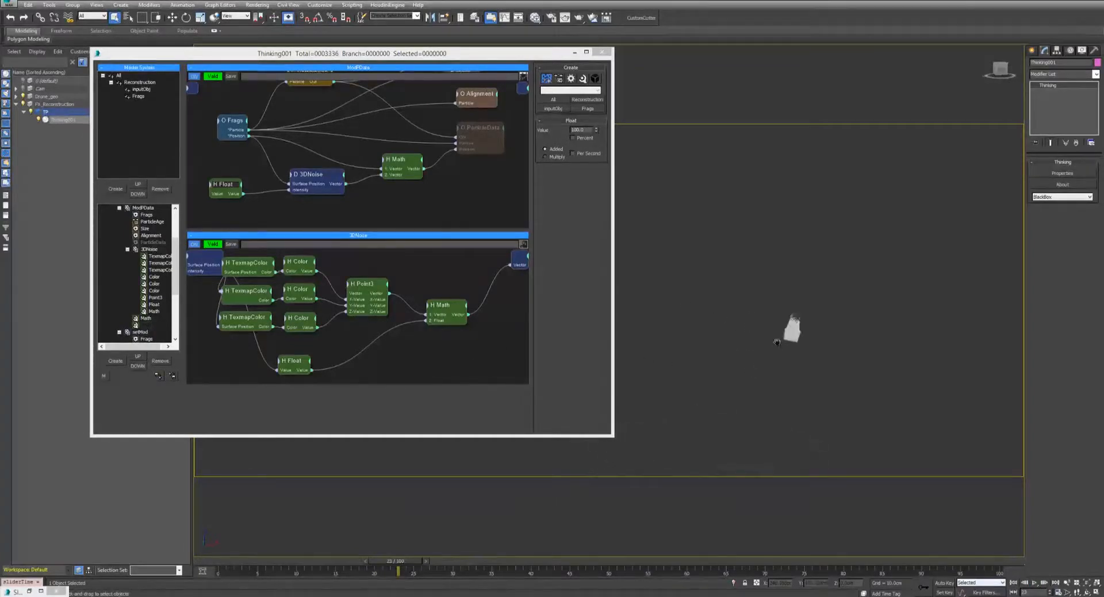
Bring up the Slate Material Editor and enlarge the previews of the Noise maps so their patterns can be seen.
key("m")
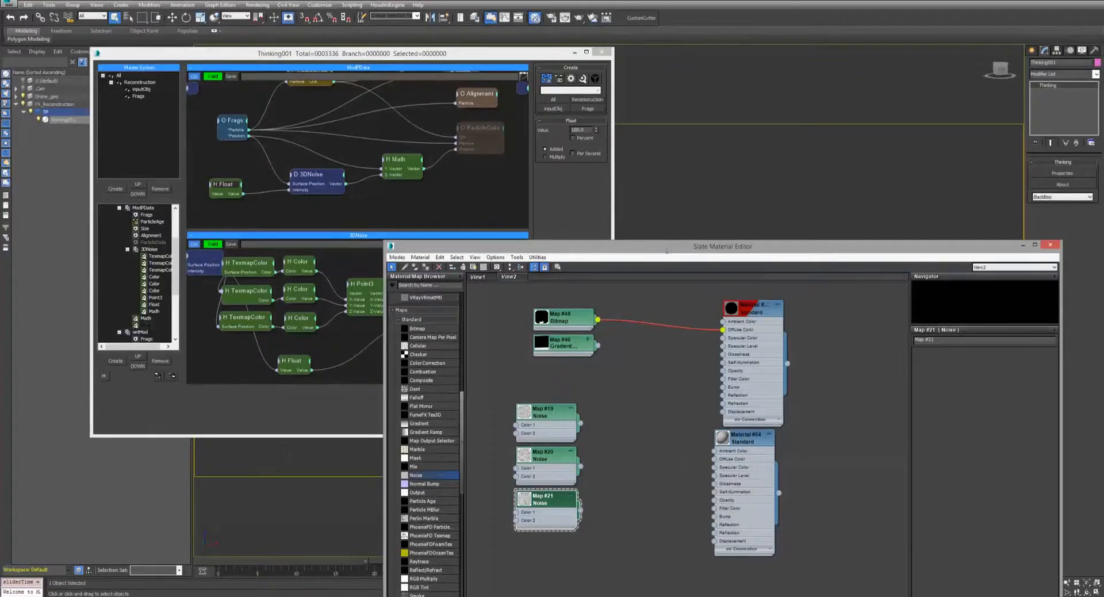
left_click_drag(667, 251, 399, 99)
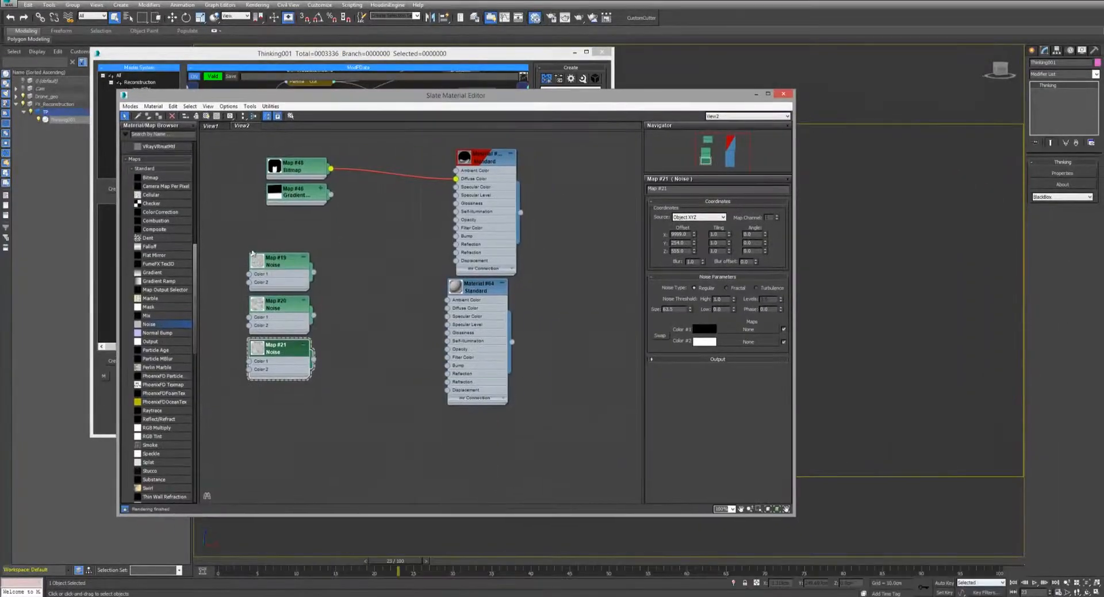
double_click(257, 260)
left_click_drag(276, 260, 262, 218)
left_click_drag(289, 311, 237, 321)
double_click(289, 317)
Set the Size of the three Noise maps, Map #19, Map #20 and Map #21, to 1 and minimize the material editor.
left_click(259, 219)
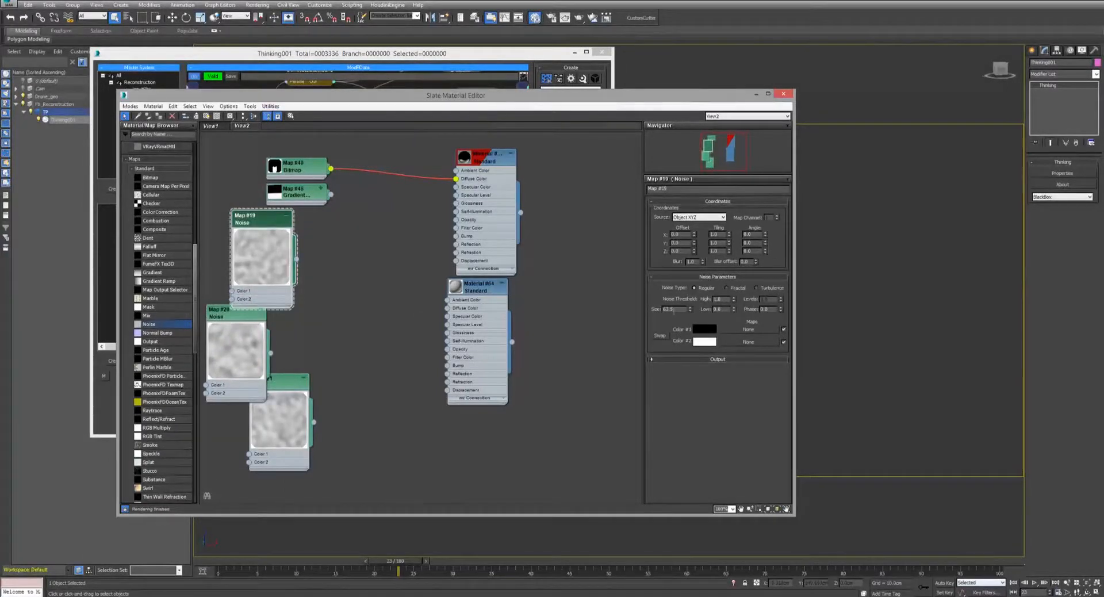
left_click(240, 320)
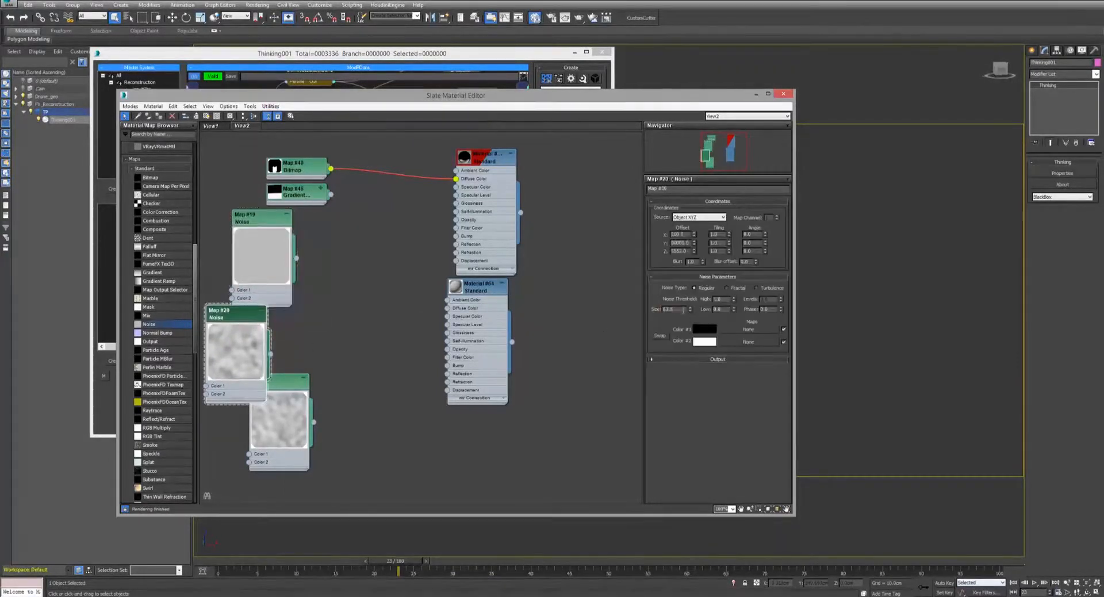
left_click(279, 406)
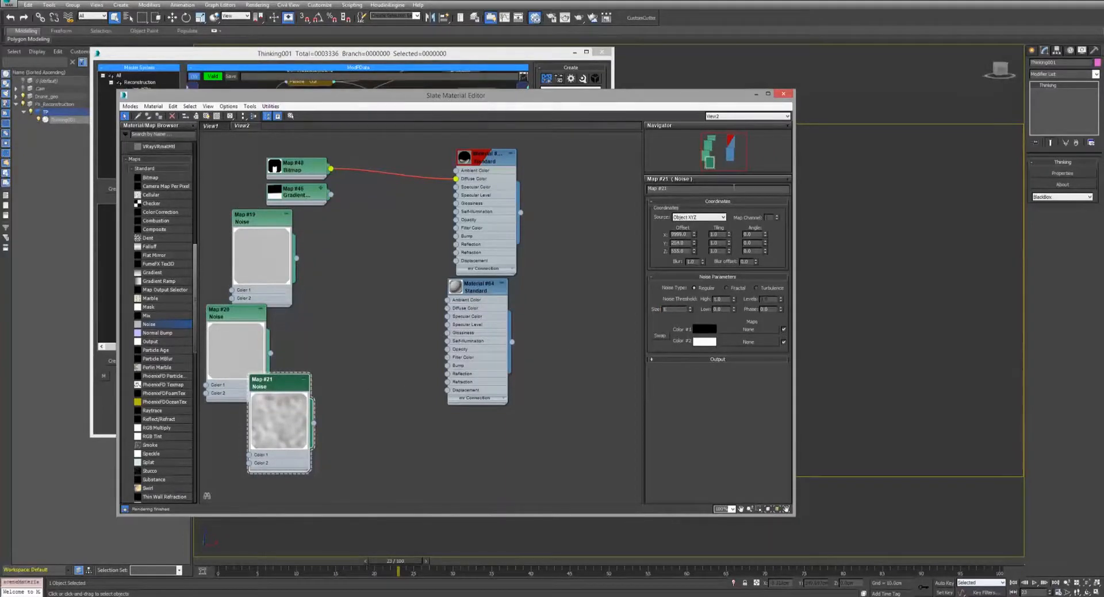
type("1")
key("Return")
left_click(755, 95)
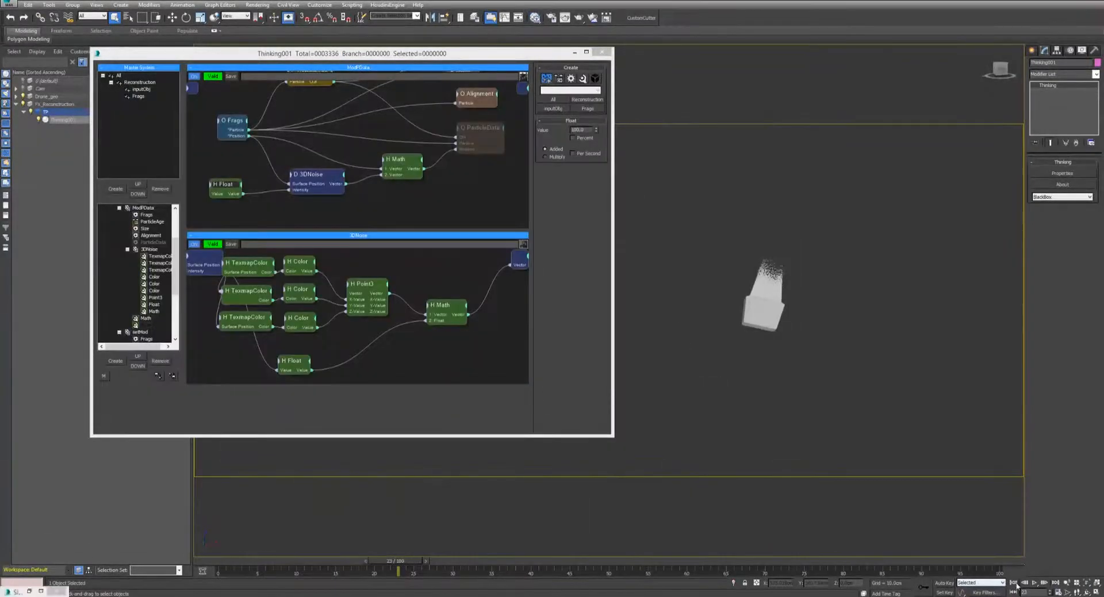
Play the simulation from the first frame to see the fragments with the ParticleData operator still disabled.
left_click(1014, 582)
left_click(1035, 582)
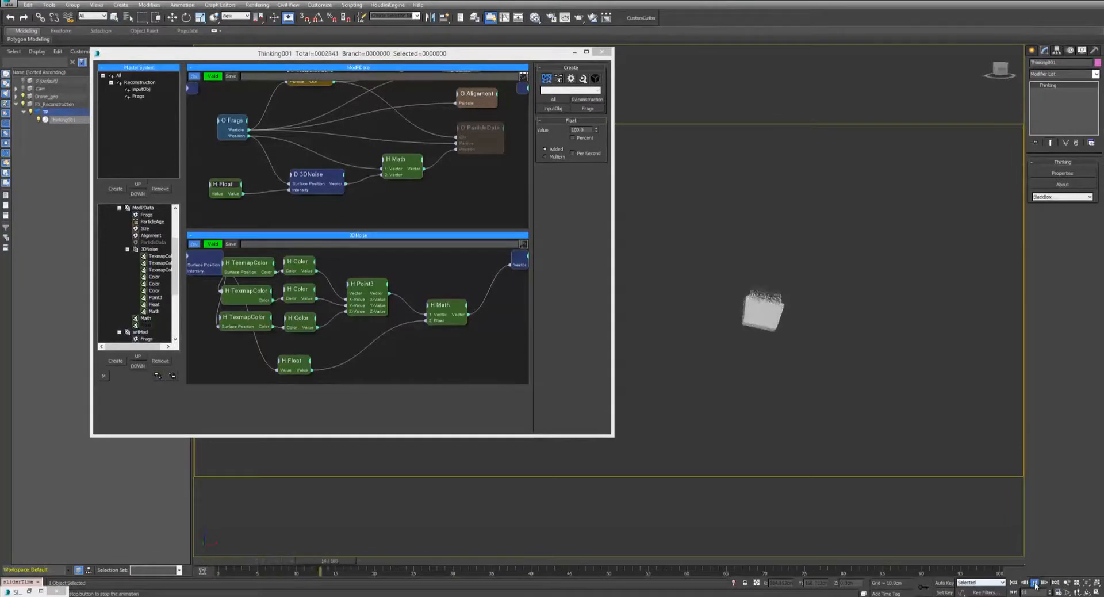
left_click(1035, 583)
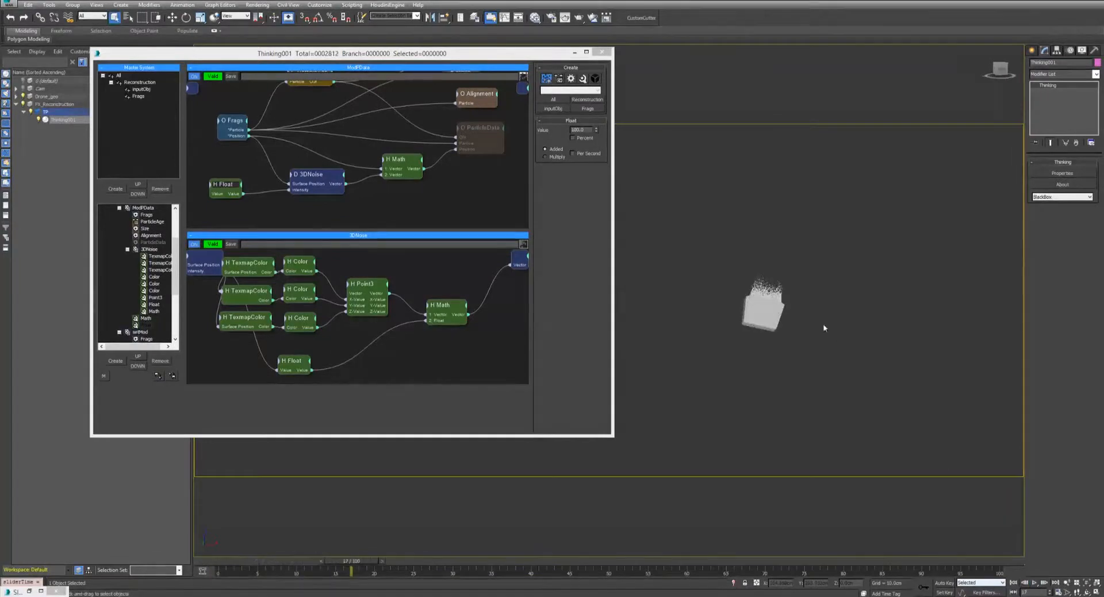
Enable the ParticleData operator again and replay the simulation from the first frame with the smaller noise size.
left_click(472, 130)
left_click(1014, 582)
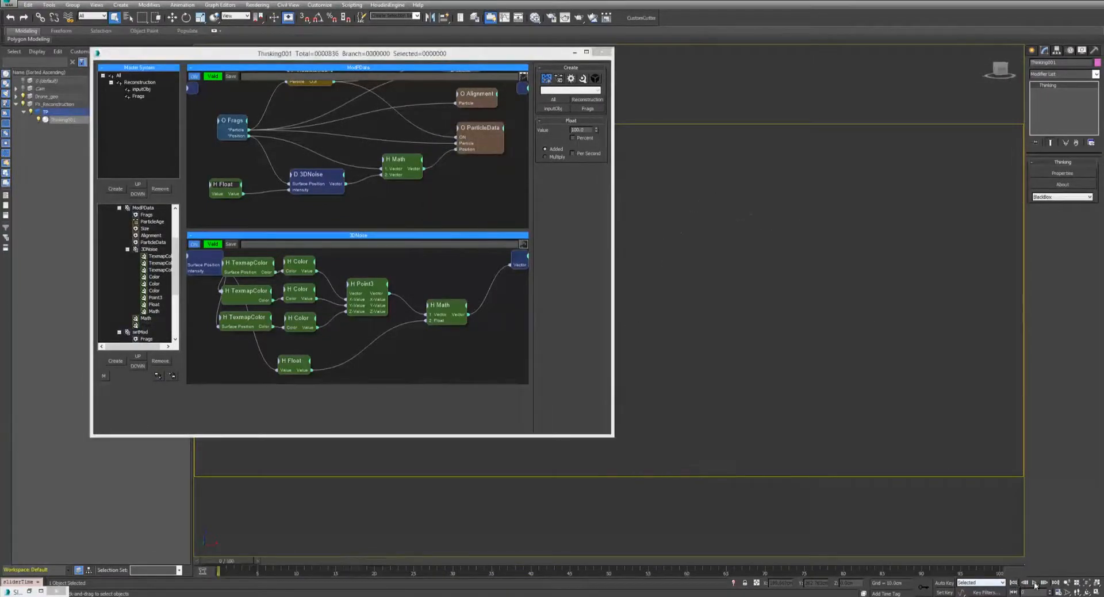
left_click(1035, 583)
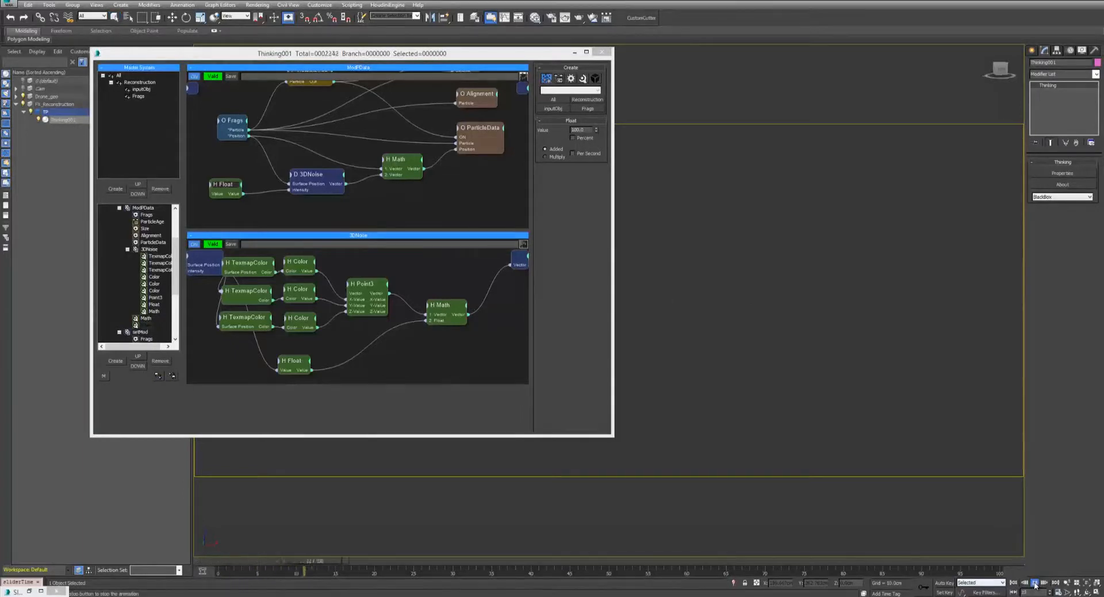
key("q")
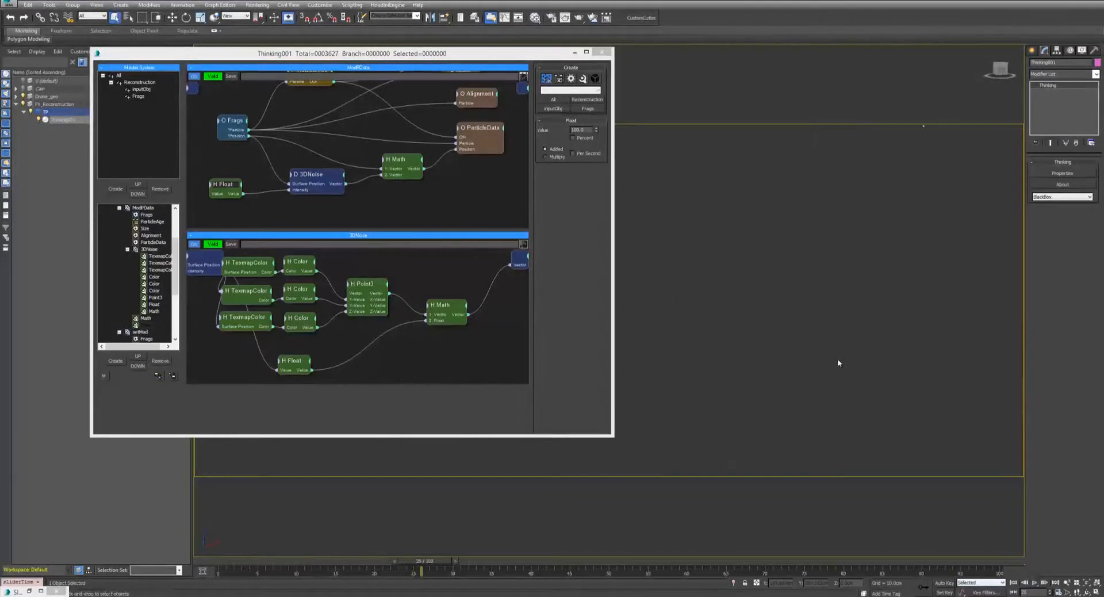
left_click(1014, 583)
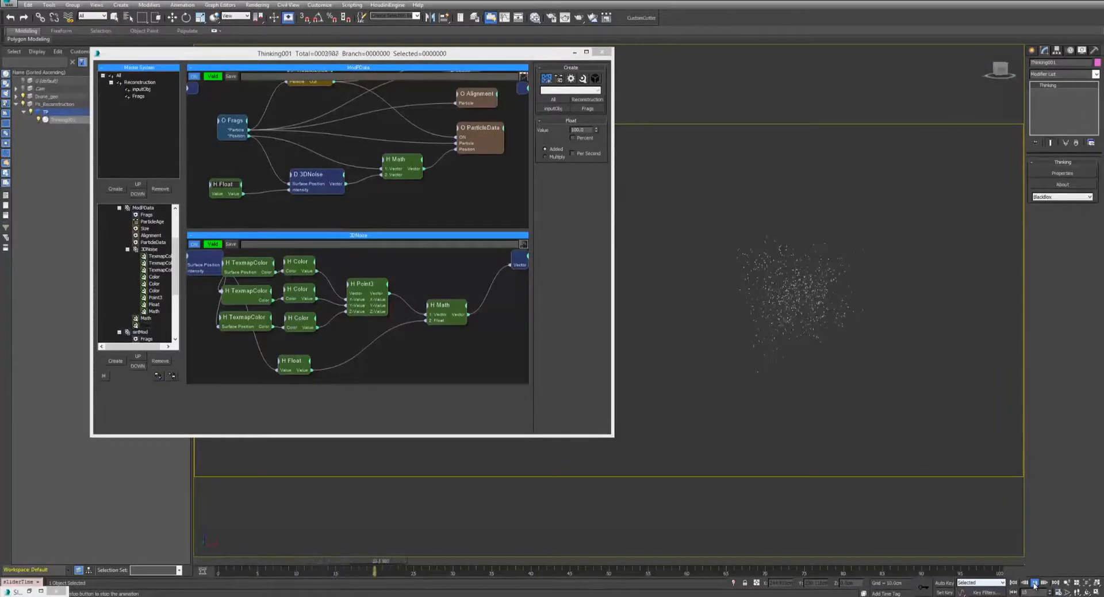
Reduce the Float intensity value strongly and replay the simulation from the first frame to check the fragment offset.
double_click(579, 130)
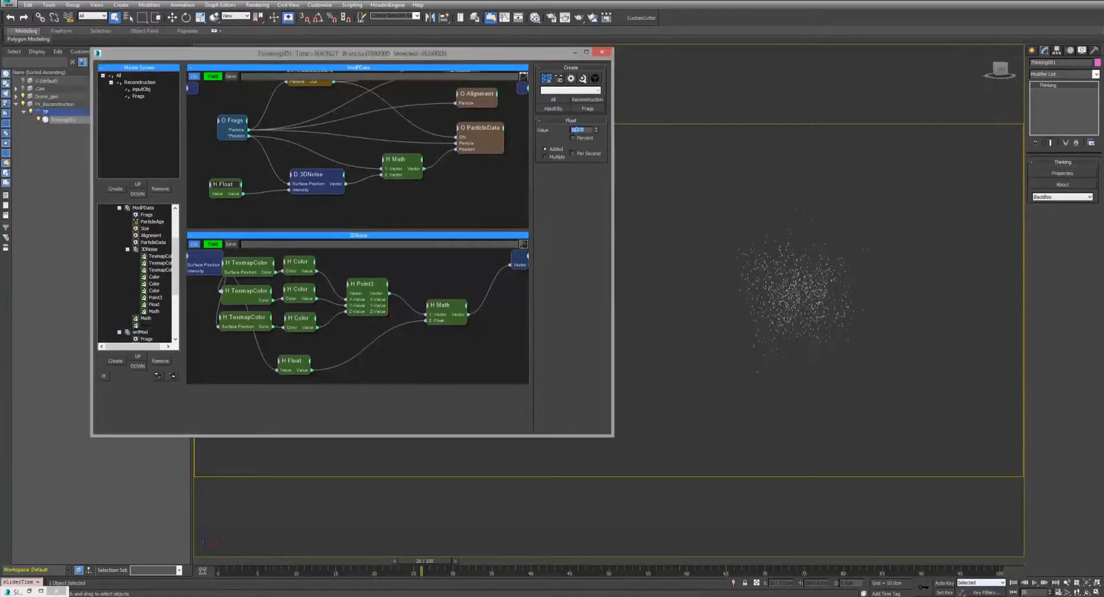
left_click(1014, 584)
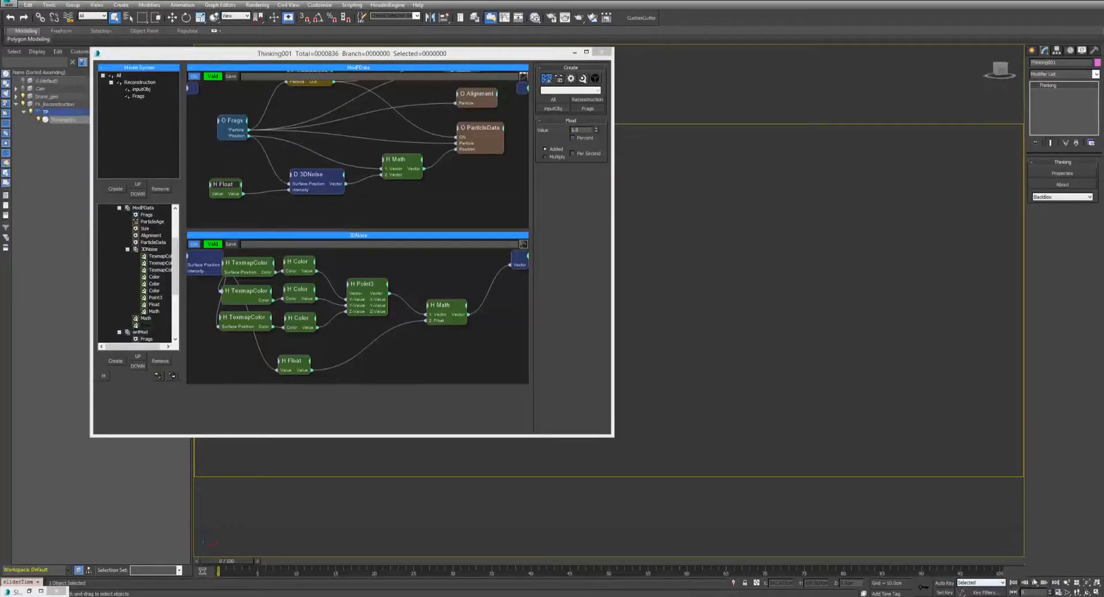
left_click(1035, 582)
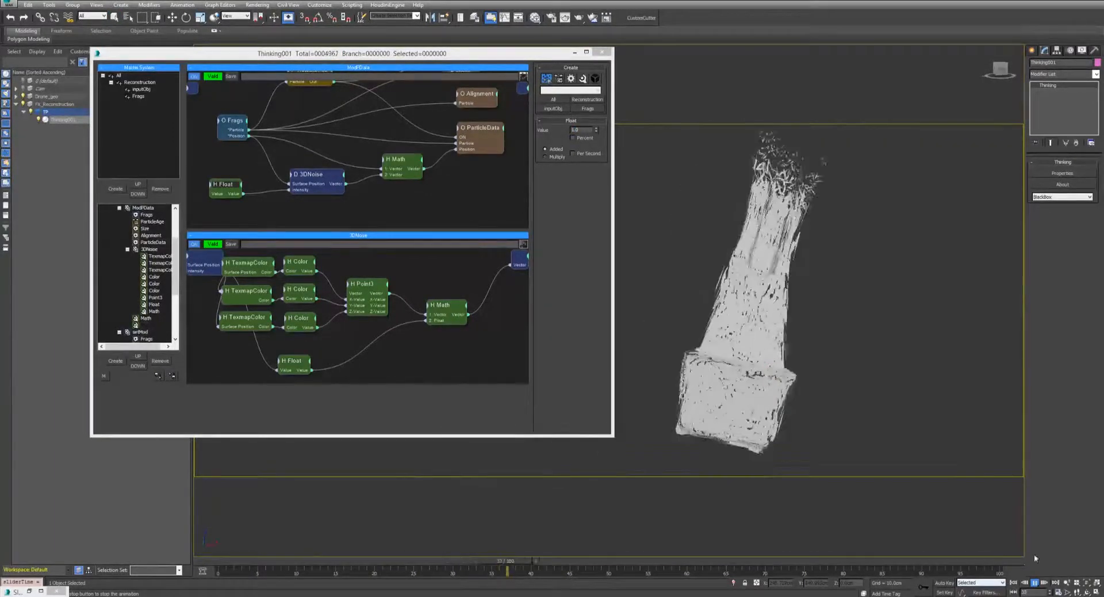
key("/")
Adjust the reduced Float intensity value once more and replay the simulation from the first frame.
left_click(586, 131)
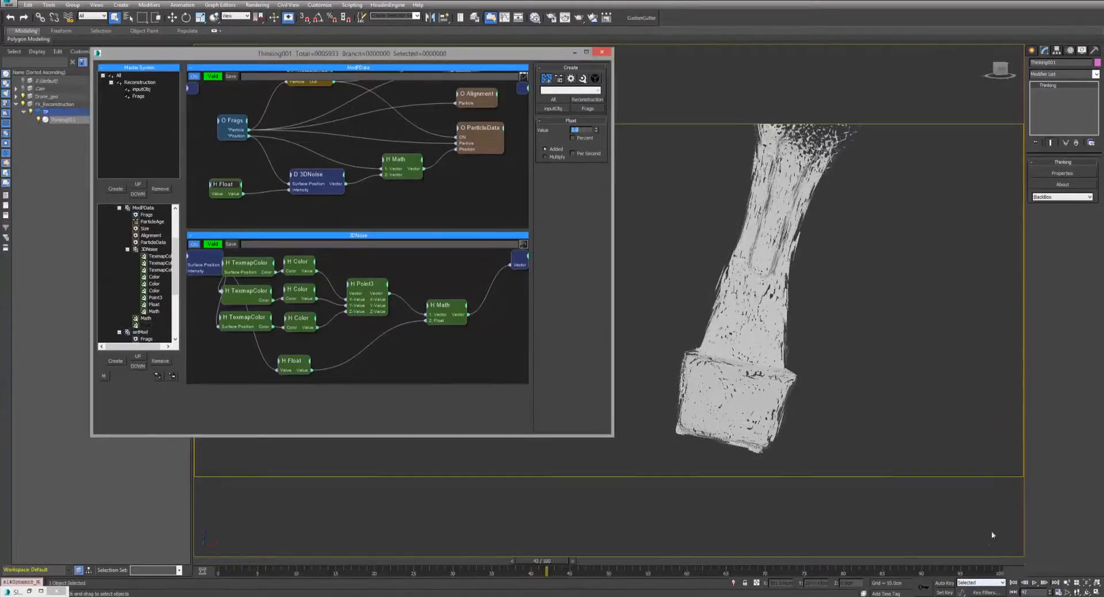
left_click(1013, 582)
left_click(1033, 583)
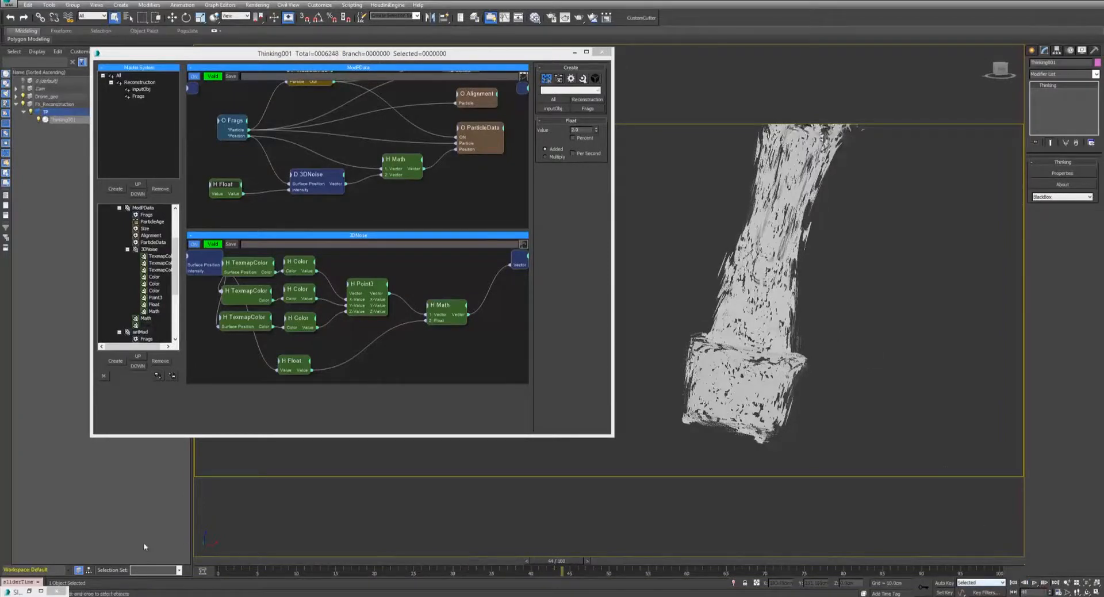
Spread out the Noise map nodes in the Slate Material Editor to compare their previews and minimize the editor.
key("m")
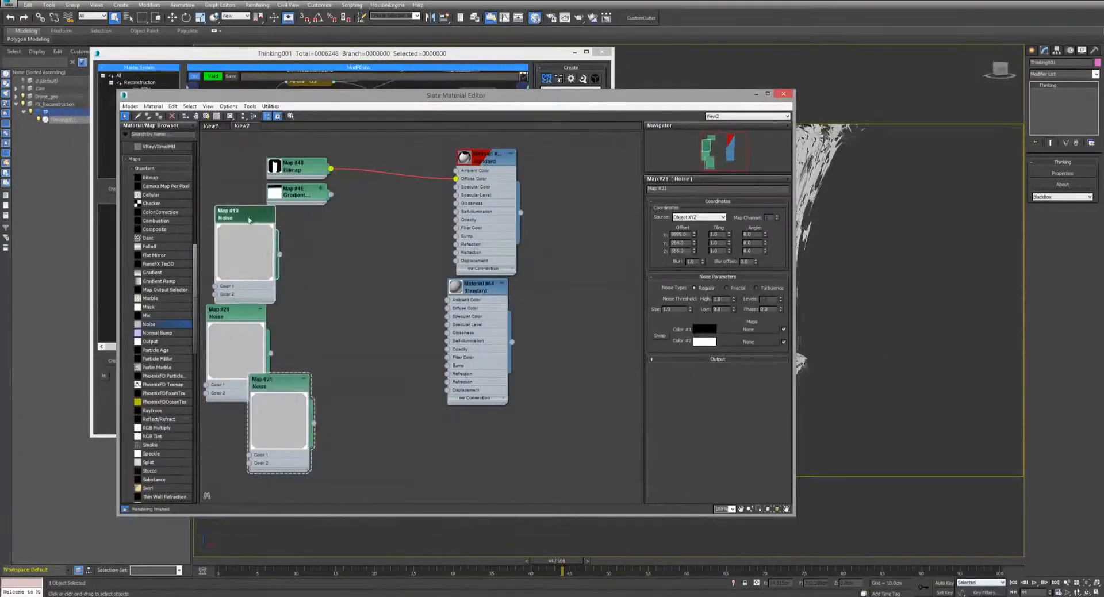
left_click_drag(248, 221, 248, 215)
left_click_drag(280, 381, 255, 406)
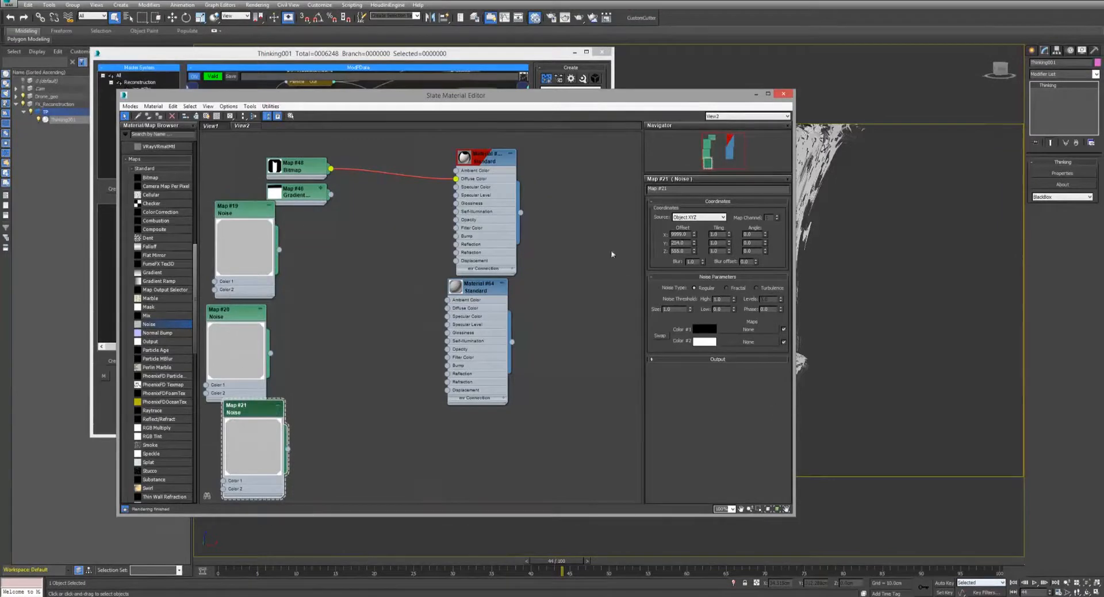
left_click(756, 94)
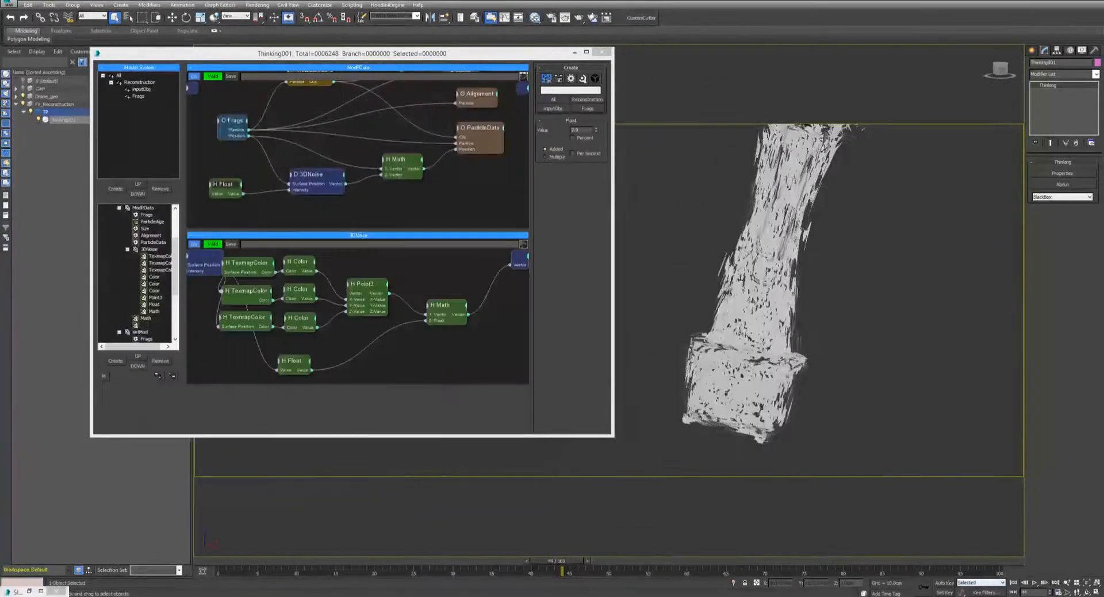
Add a Point3 helper to the 3DNoise network, connect Surface Position to its Vector input, and widen the Thinking Particles window for more node space.
scroll(711, 247, "up", 5)
middle_click_drag(232, 339, 322, 331)
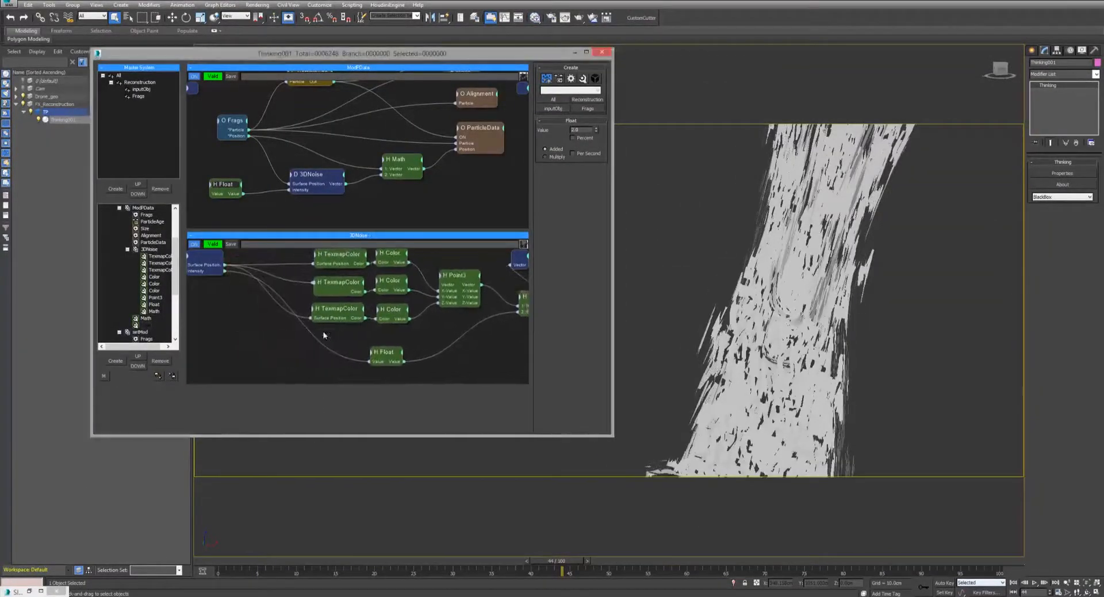
right_click(248, 326)
type("point")
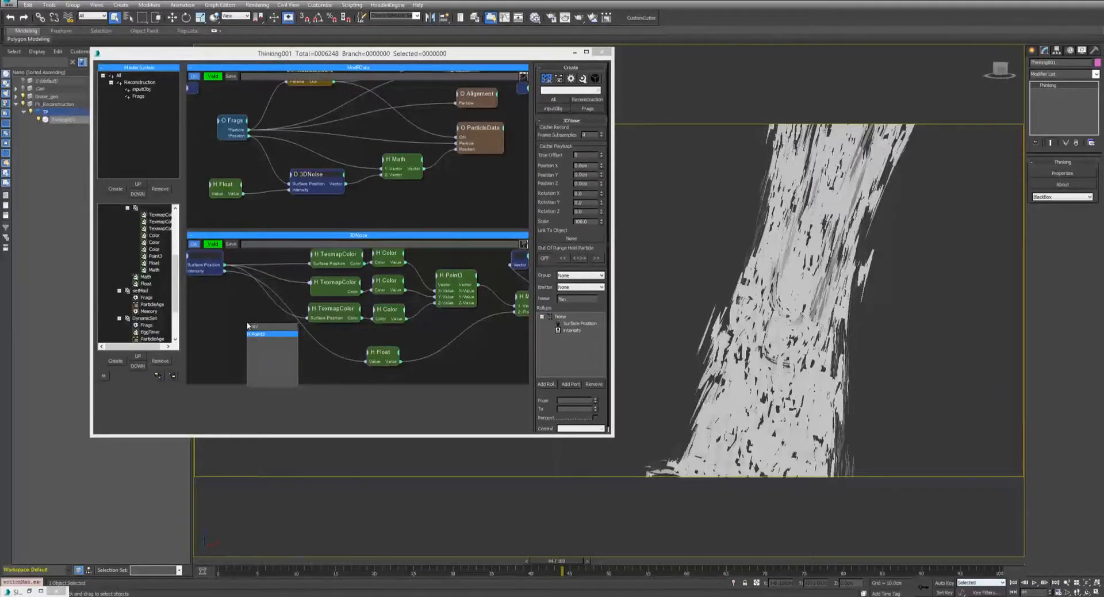
key("Return")
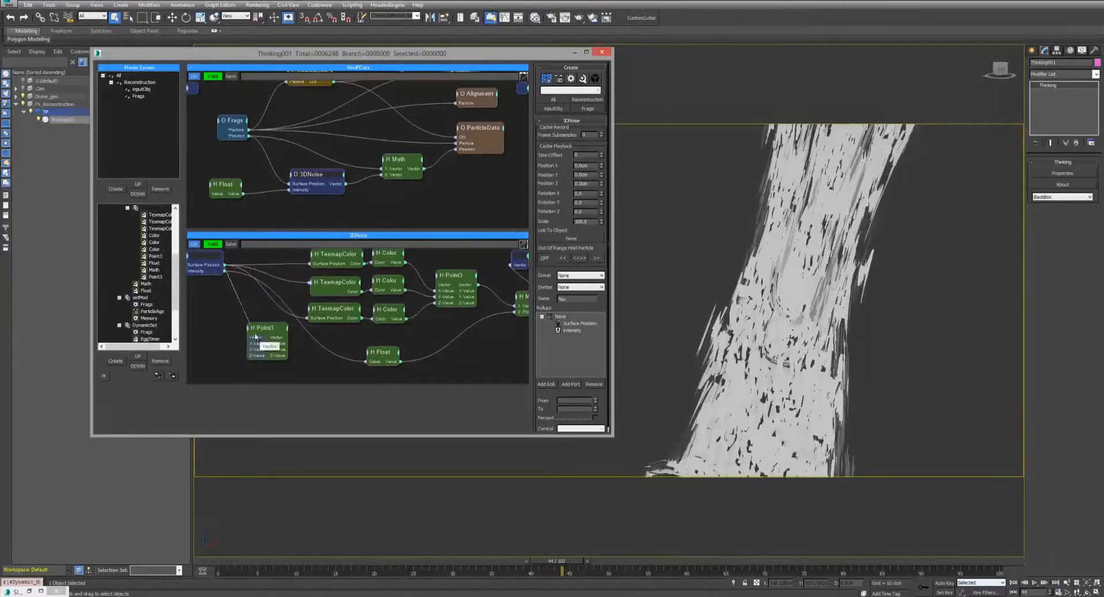
left_click_drag(256, 338, 255, 337)
left_click_drag(258, 329, 230, 329)
middle_click_drag(268, 309, 311, 304)
left_click_drag(612, 287, 750, 287)
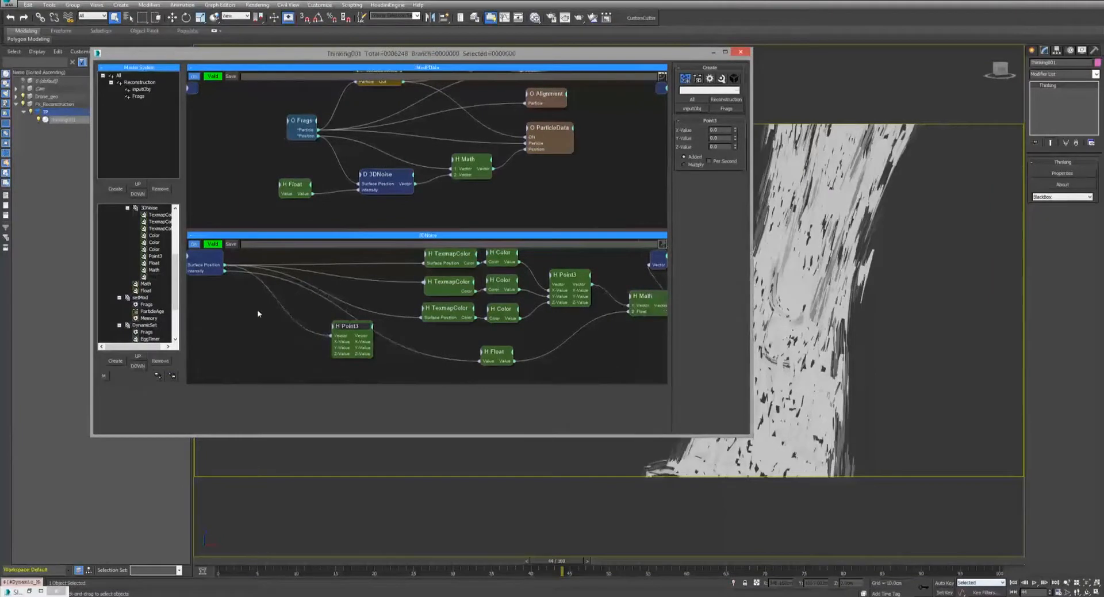
middle_click_drag(259, 314, 246, 312)
left_click_drag(323, 323, 268, 315)
Add a Math helper beside the new Point3 node in the 3DNoise network.
right_click(321, 369)
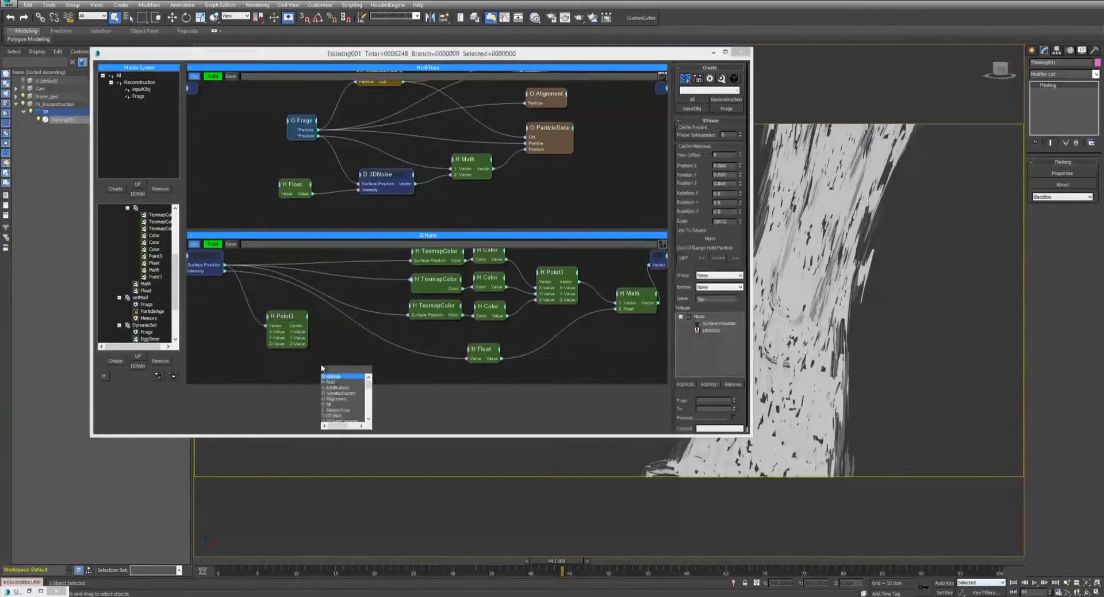
type("fl")
key("BackSpace")
key("BackSpace")
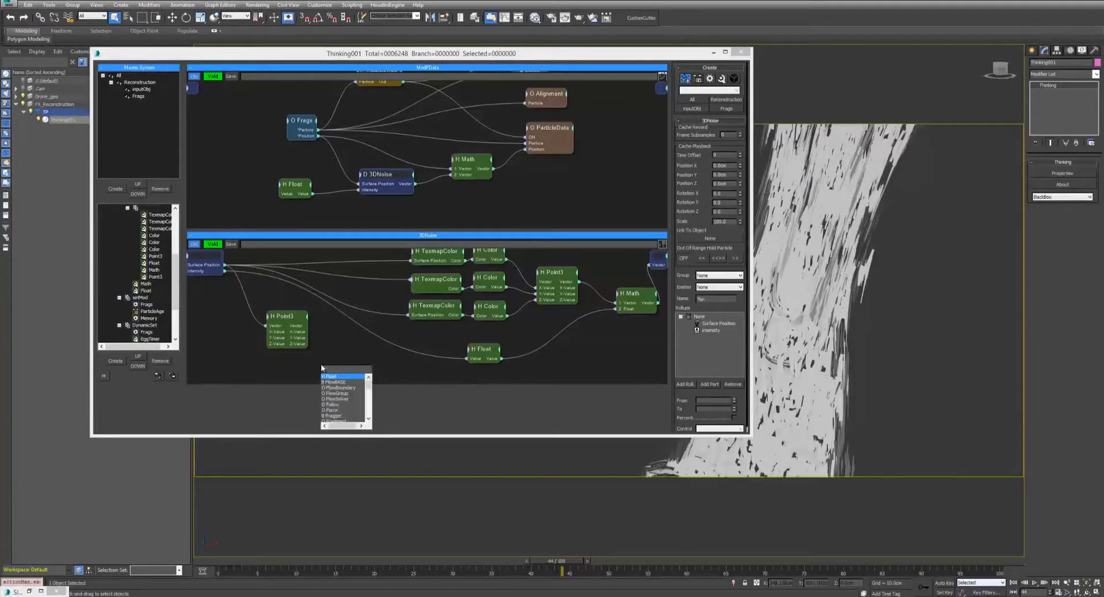
type("math")
key("Return")
left_click_drag(323, 370, 332, 337)
Configure the new Math helper with a Vector first input, a Float second input, and the Multiplication function.
left_click(720, 133)
left_click(711, 140)
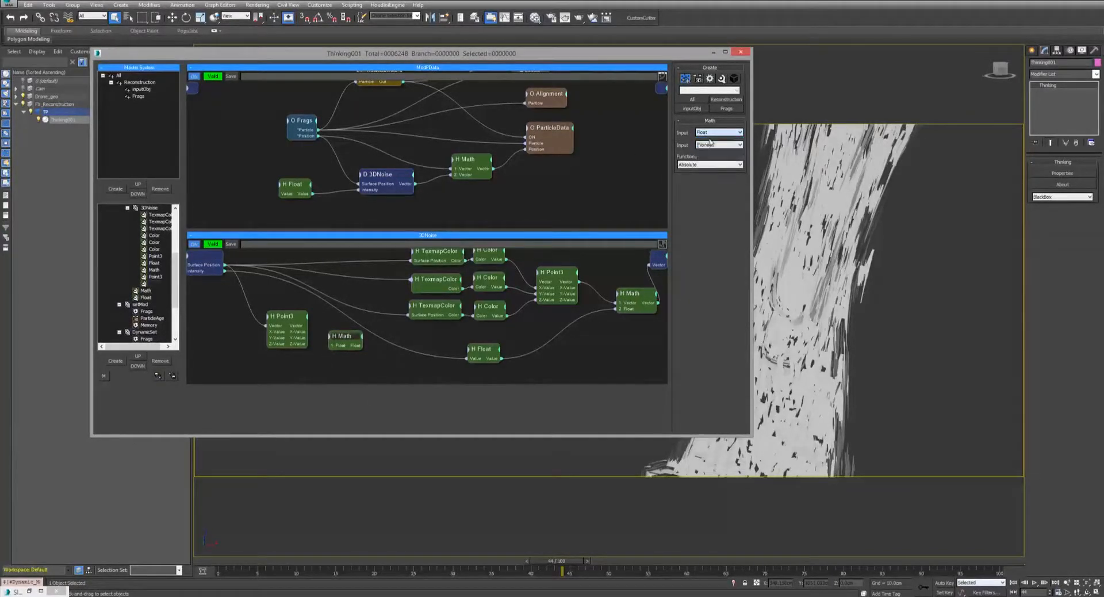
left_click(718, 144)
left_click(711, 170)
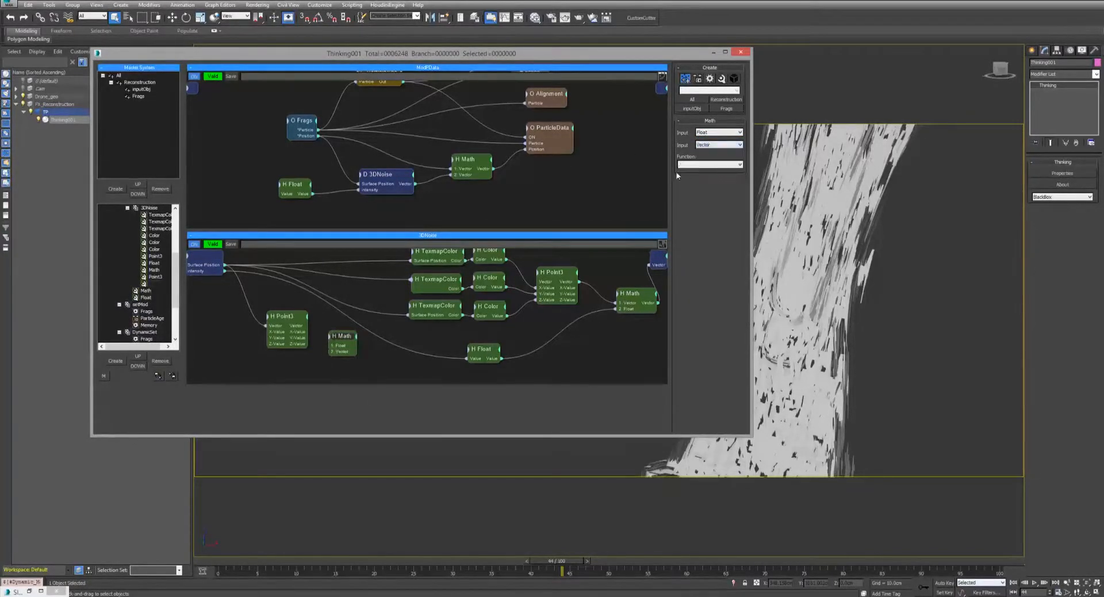
left_click(715, 133)
left_click(712, 157)
left_click(711, 145)
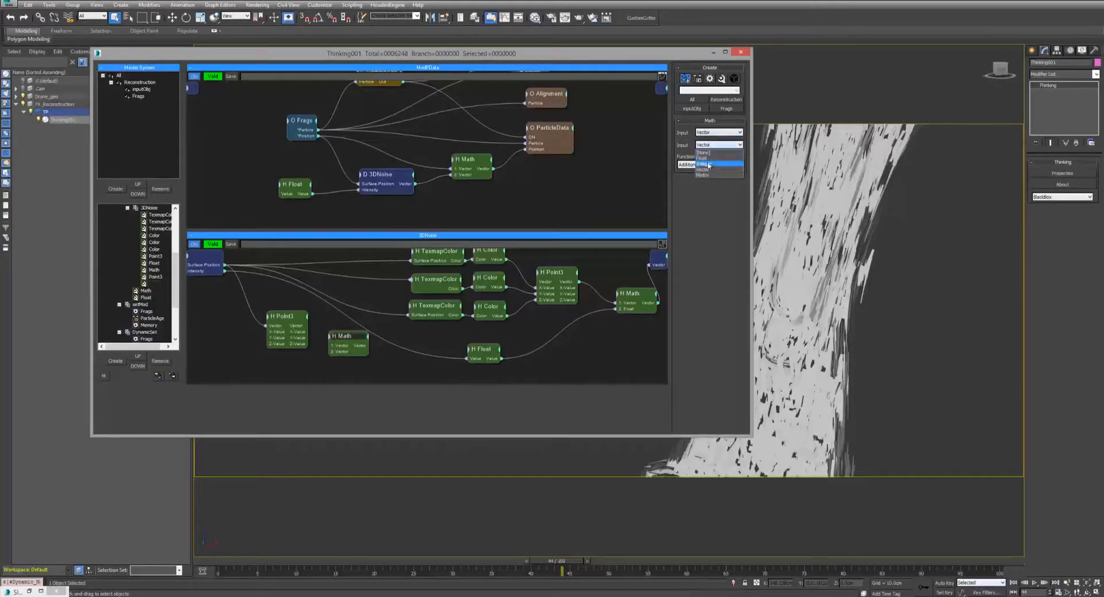
left_click(707, 159)
left_click(709, 165)
left_click(708, 183)
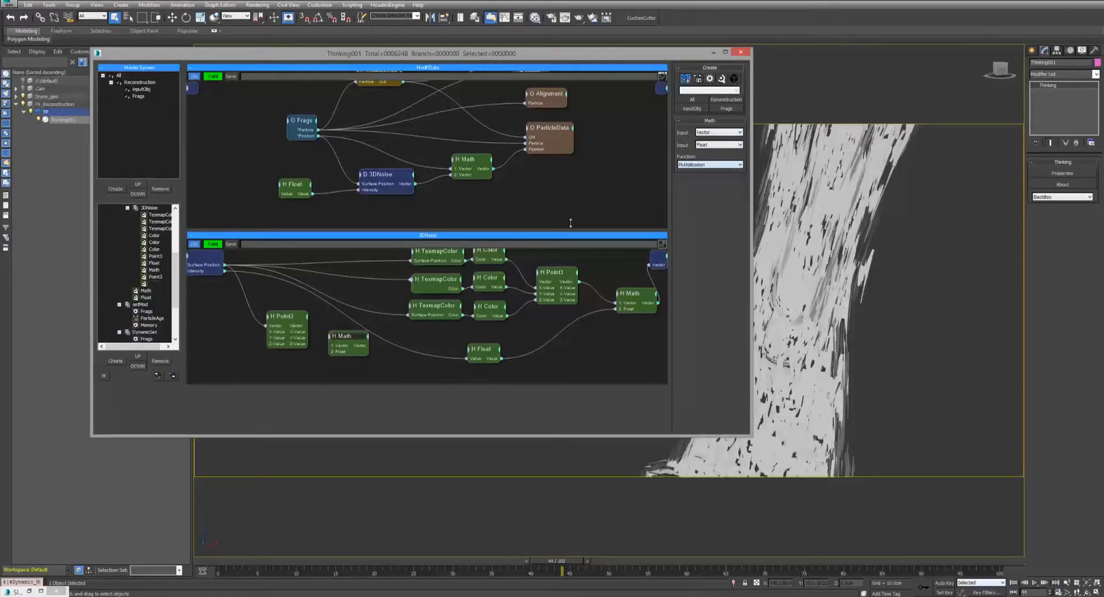
Connect the Point3 vector to the Math node and expose its Float input on the 3DNoise node as Size.
left_click_drag(335, 347, 335, 347)
left_click_drag(335, 351, 212, 255)
right_click(204, 280)
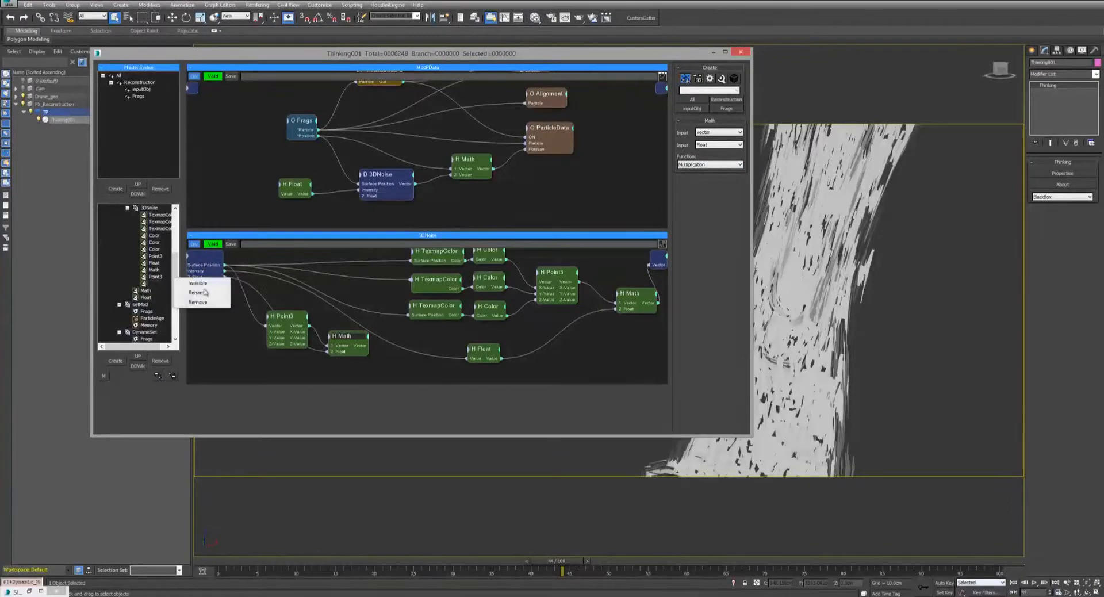
left_click(206, 293)
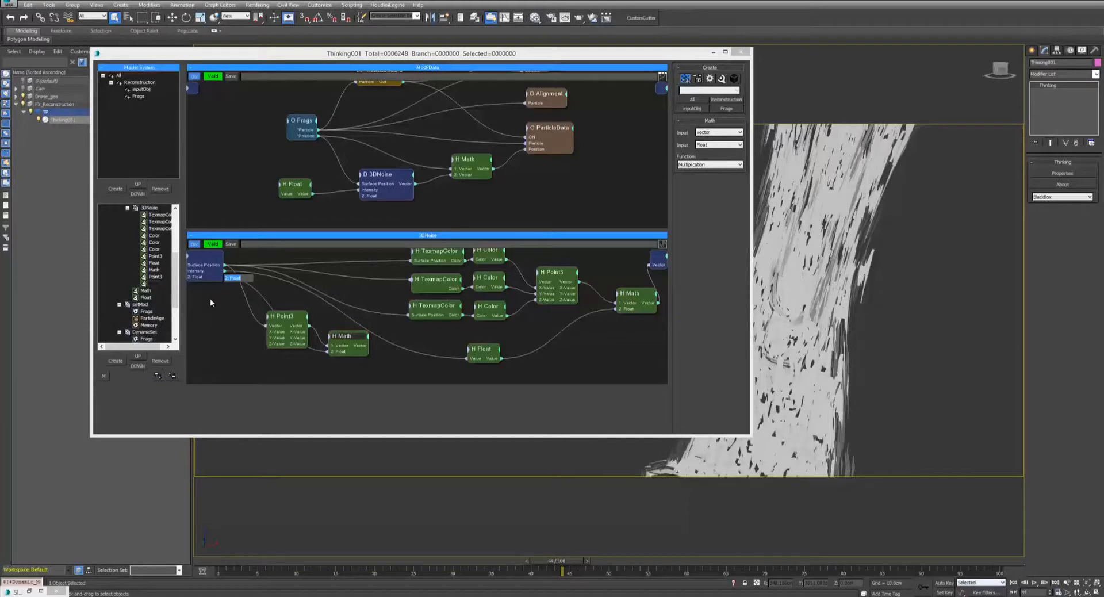
key("Return")
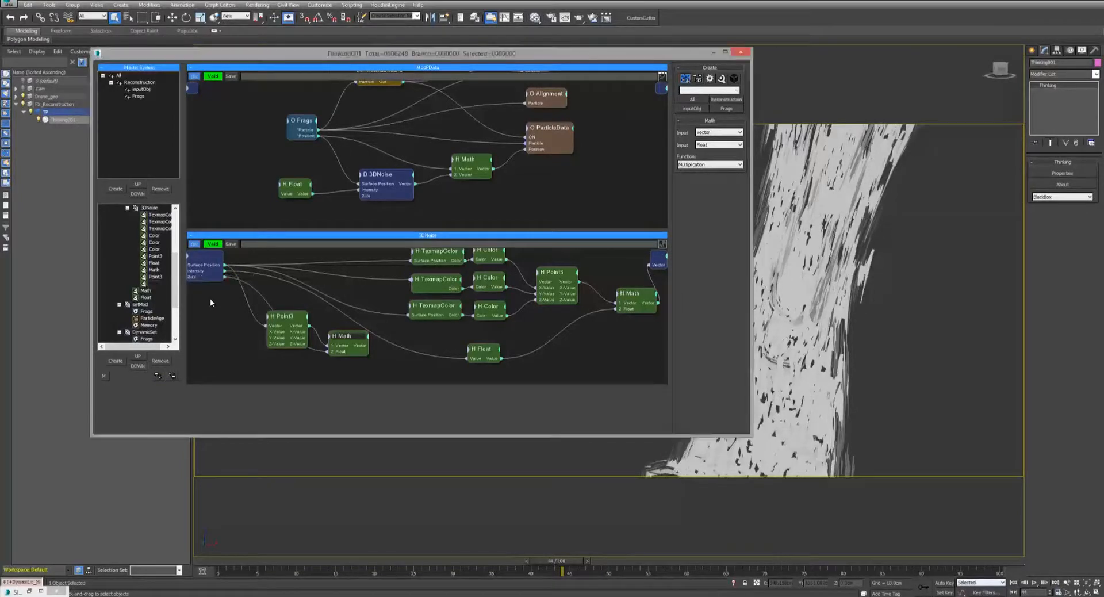
Rearrange the new Point3 and Math nodes to leave room before the TexmapColor nodes.
left_click_drag(281, 315, 258, 316)
left_click_drag(338, 336, 332, 338)
middle_click_drag(362, 295, 350, 304)
Disconnect Surface Position from the three TexmapColor nodes in the 3DNoise network and move the Math node closer to its Point3.
left_click(401, 270)
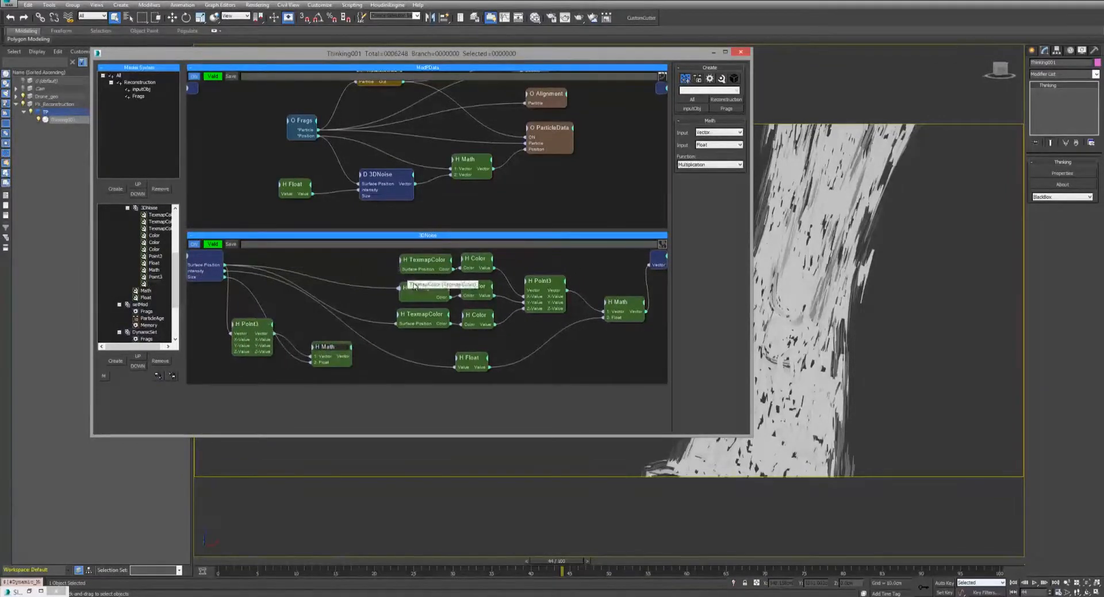
left_click(412, 289)
double_click(412, 289)
left_click_drag(412, 288, 414, 286)
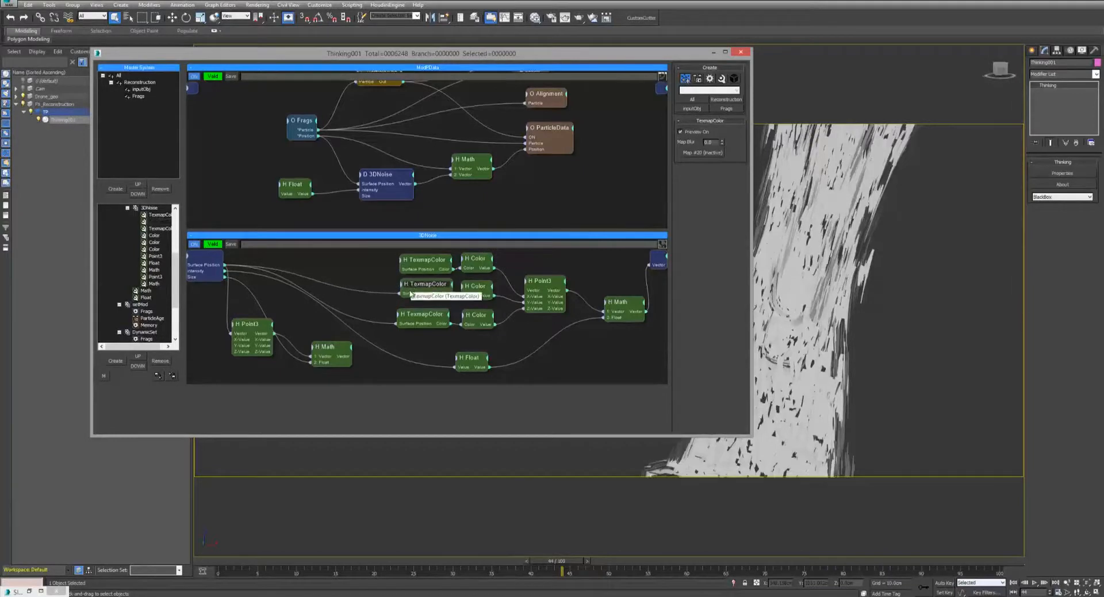
left_click(403, 293)
left_click(397, 323)
left_click_drag(336, 352, 291, 349)
double_click(372, 345)
type("point")
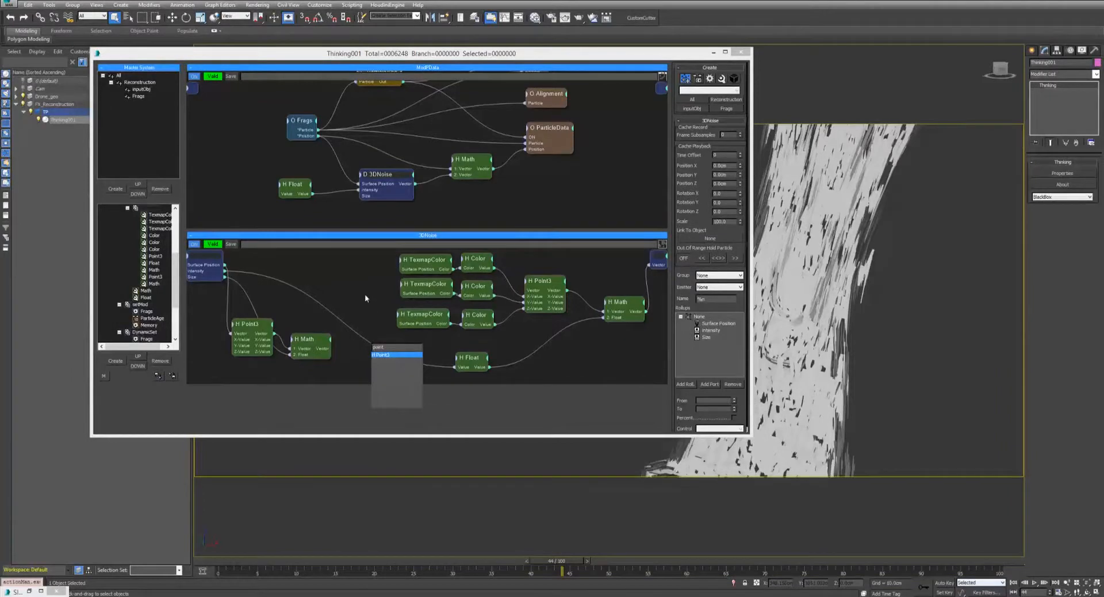
key("Return")
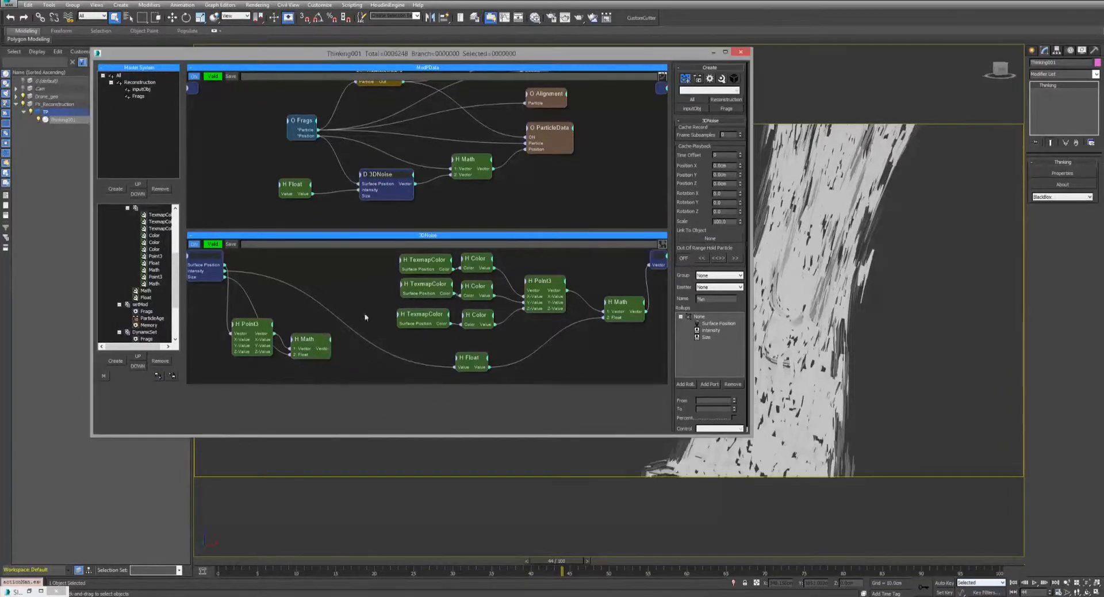
Connect the Math node's Vector output to the Surface Position inputs of all three TexmapColor nodes and tidy the Math and Point3 nodes.
left_click_drag(332, 349, 400, 269)
left_click_drag(332, 349, 401, 293)
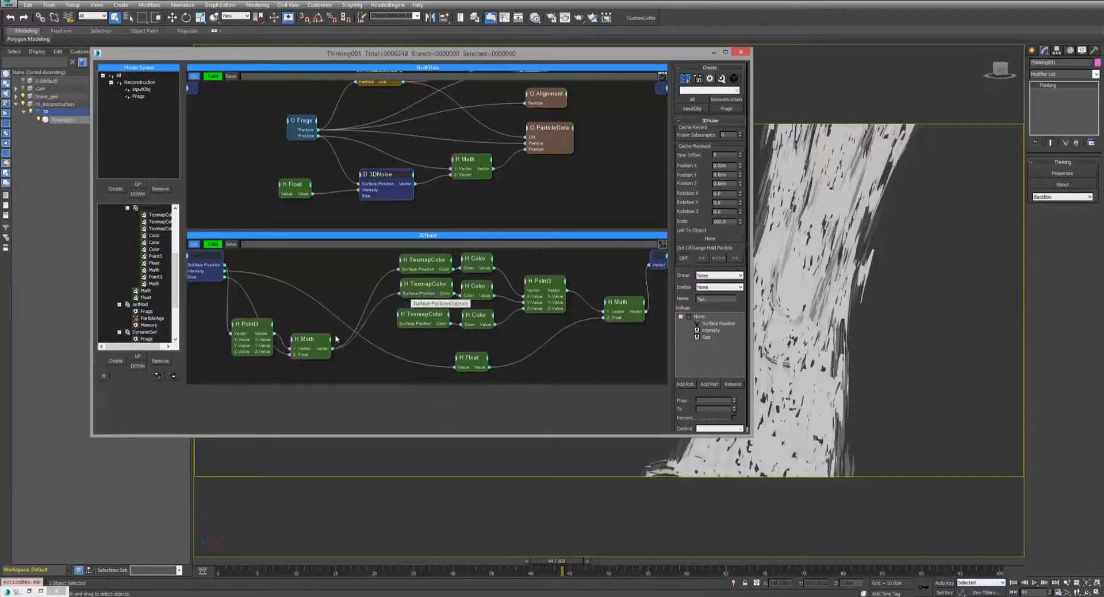
left_click_drag(308, 340, 324, 326)
mouse_move(249, 325)
left_mouse_down()
mouse_move(249, 288)
mouse_move(250, 329)
left_mouse_up()
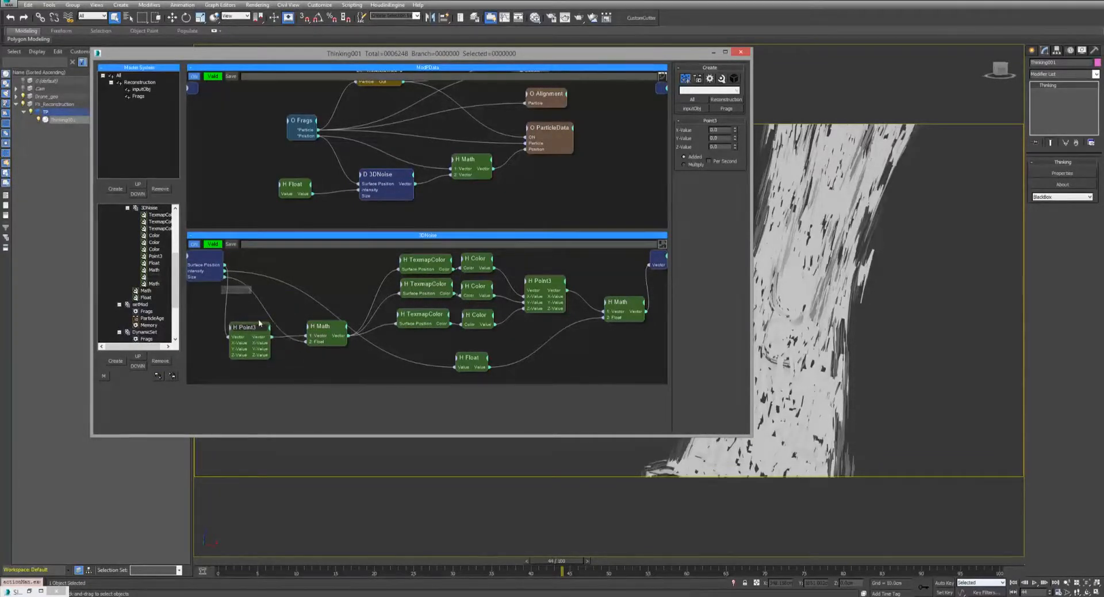
Duplicate the Float helper in ModFData, connect the copy to the 3DNoise Size input, and check the noise maps in the Slate Material Editor.
mouse_move(291, 187)
left_mouse_down()
mouse_move(287, 173)
mouse_move(287, 202)
left_mouse_up()
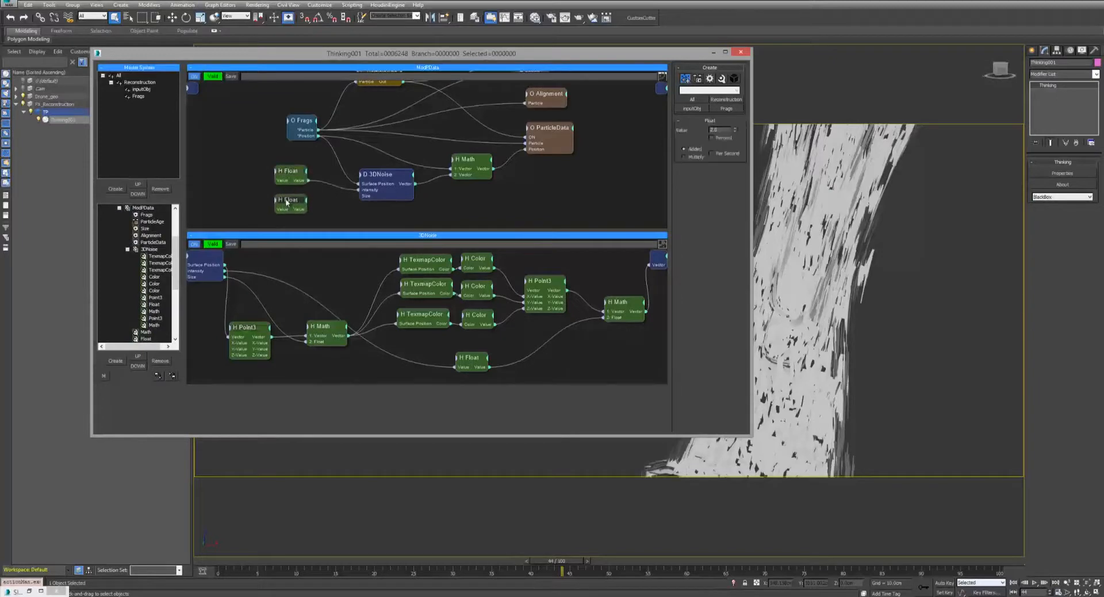
left_click_drag(367, 199, 367, 198)
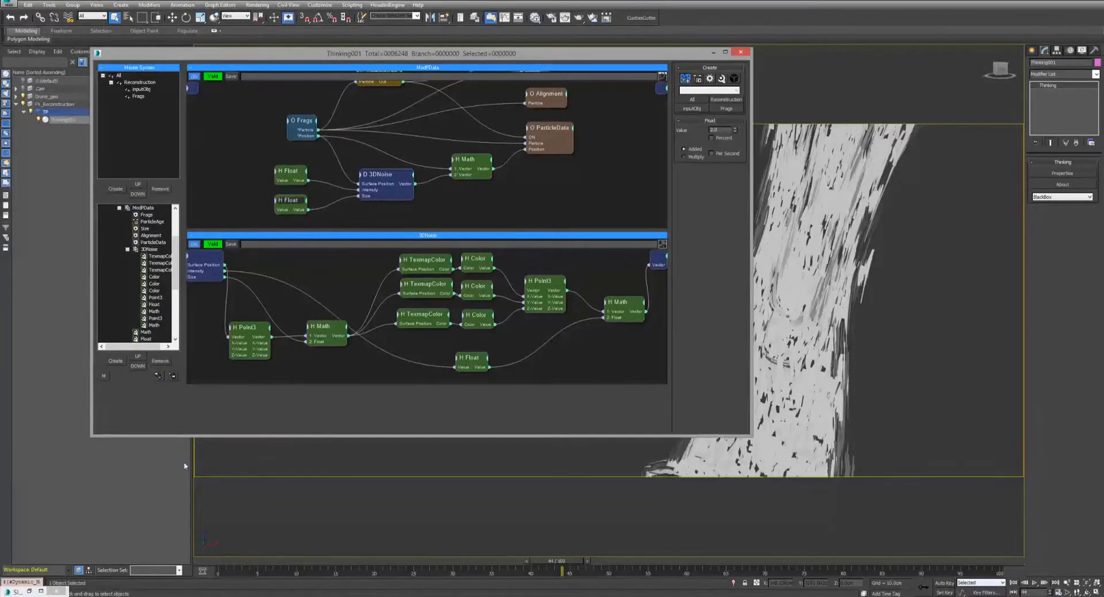
left_click(30, 590)
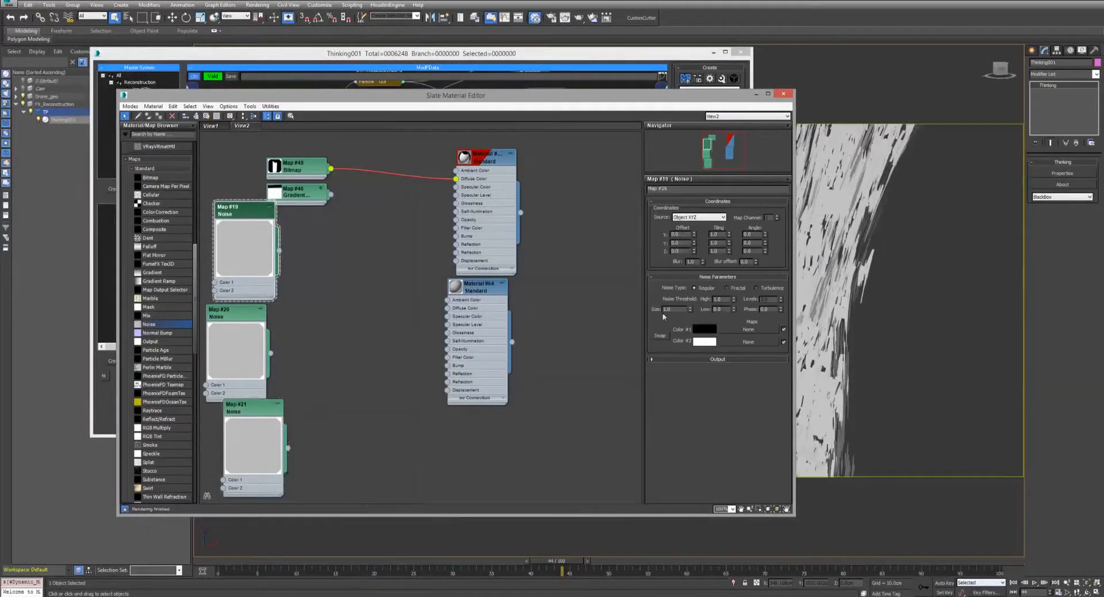
left_click(219, 316)
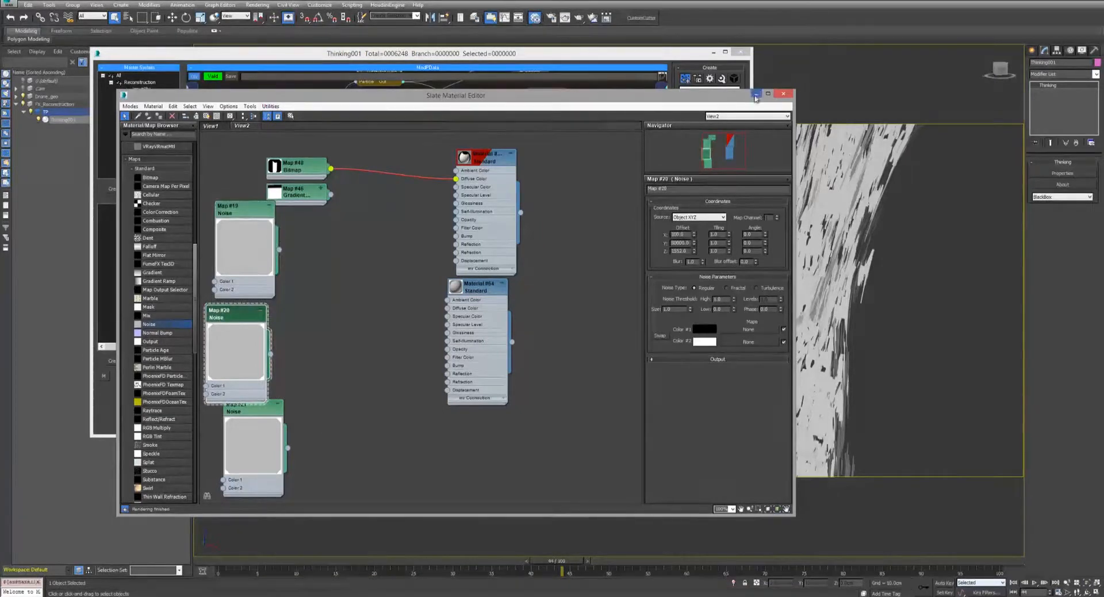
left_click(756, 95)
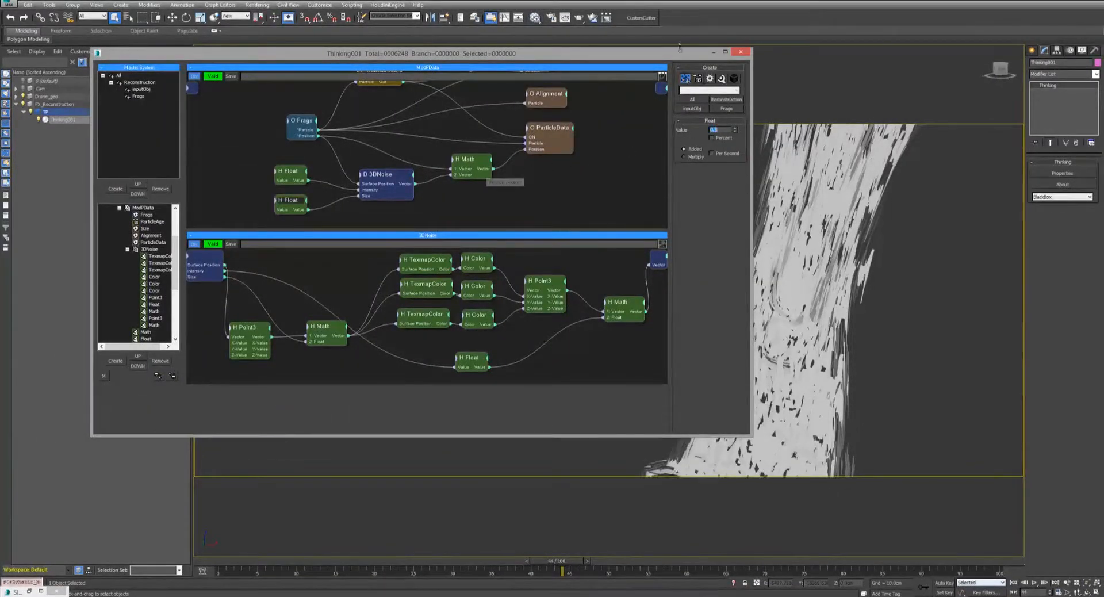
Set the size Float's value to 0.5, move the Thinking Particles window off the fragments, and replay the simulation from the first frame.
left_click_drag(680, 52, 489, 52)
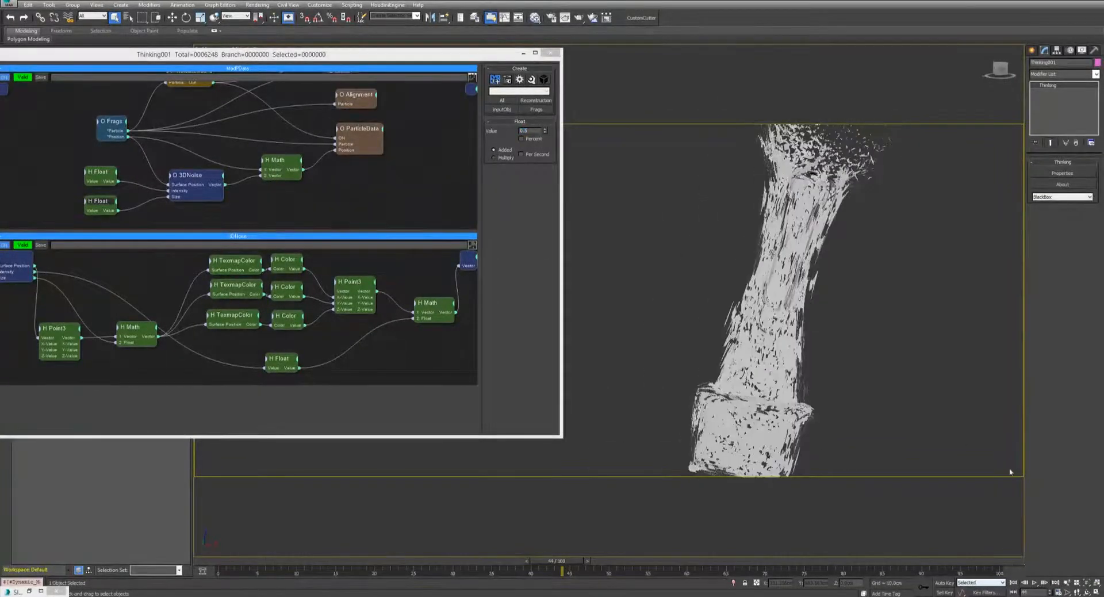
left_click(1013, 583)
left_click(1034, 583)
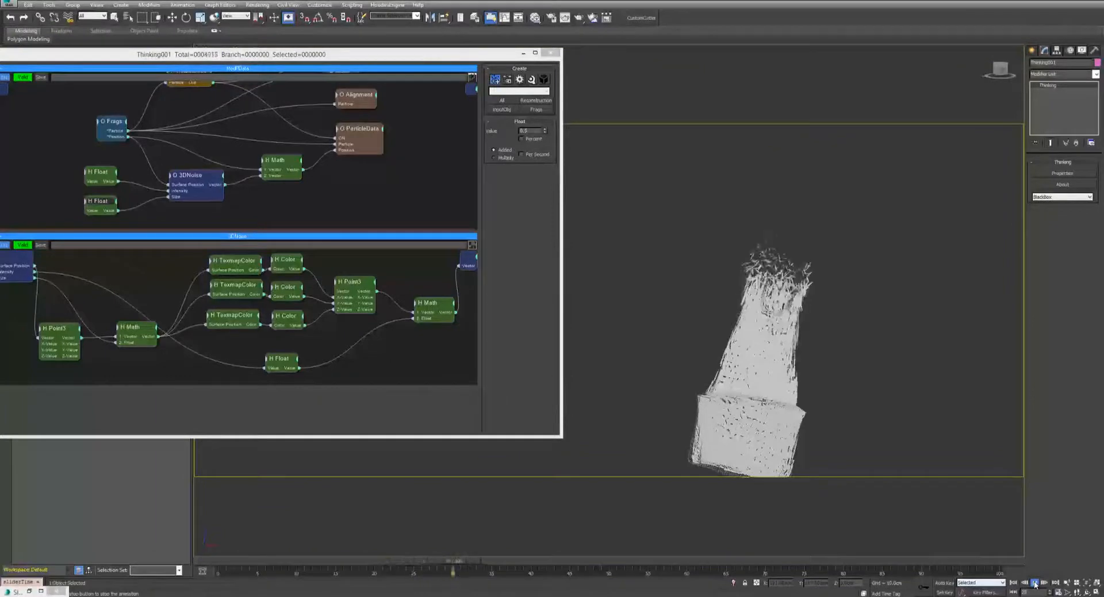
left_click(1035, 583)
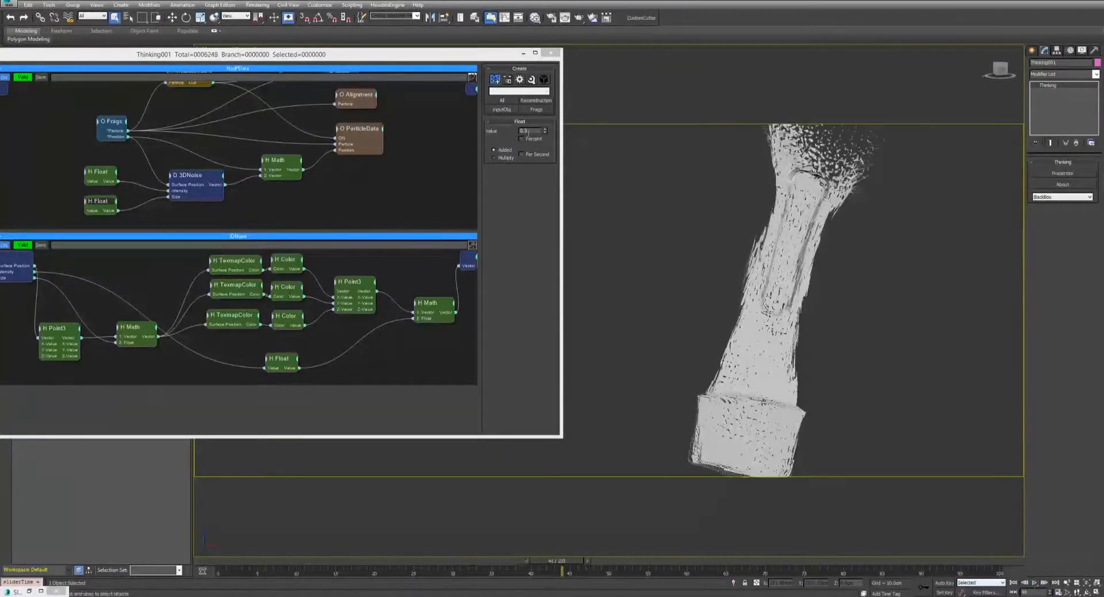
Set the size Float's value to 2.0 and replay the simulation from the first frame.
double_click(526, 131)
left_click(1013, 583)
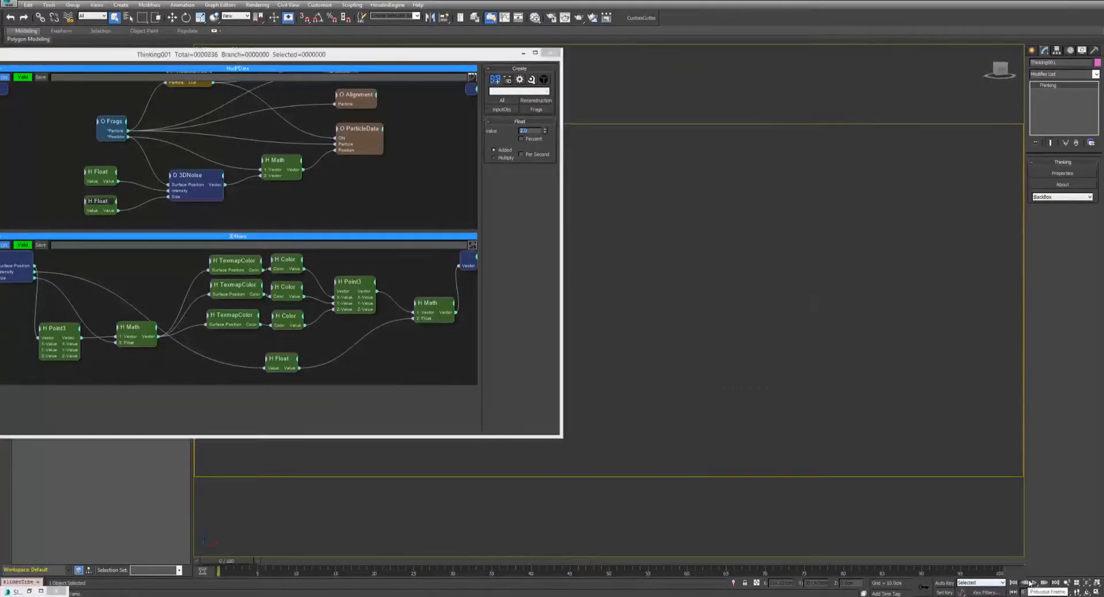
left_click(1035, 583)
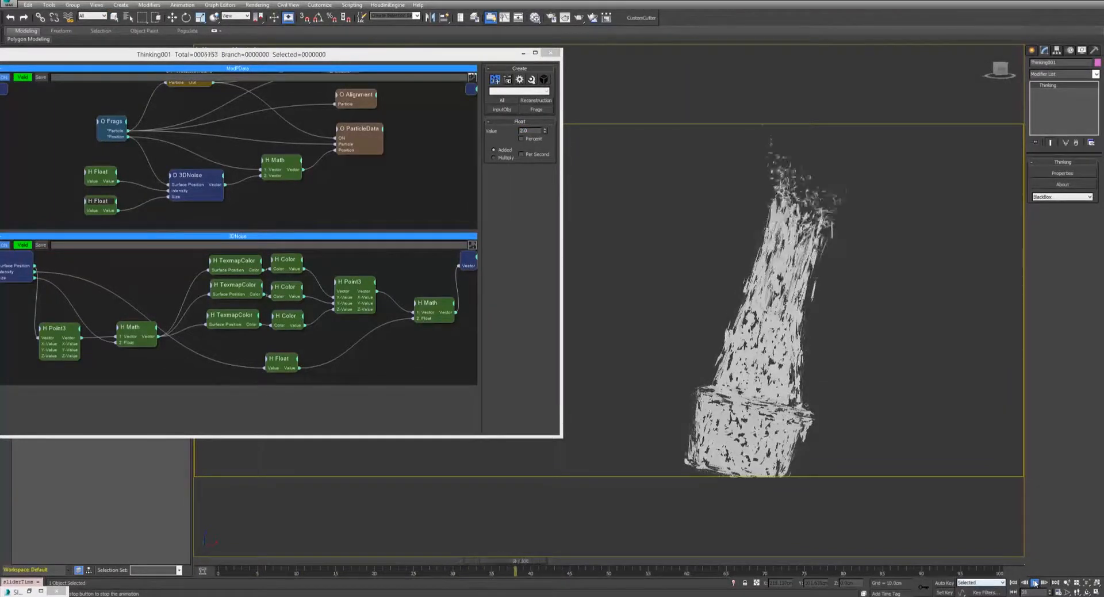
left_click(1034, 583)
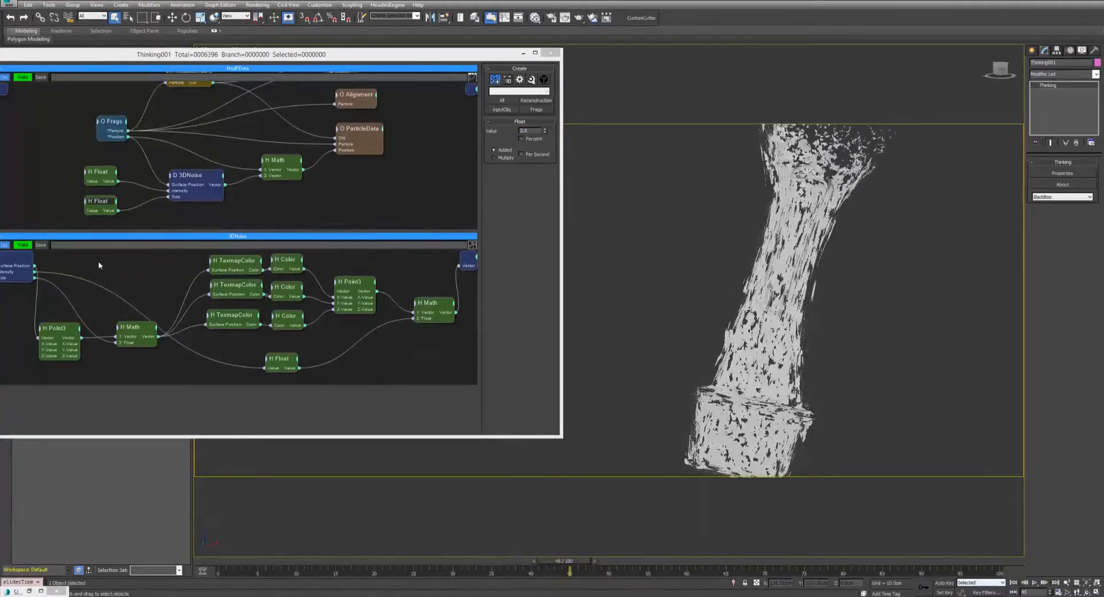
Compare the offset and size settings of the three Noise maps in the Slate Material Editor, then return to the 3DNoise network.
left_click_drag(97, 201, 89, 206)
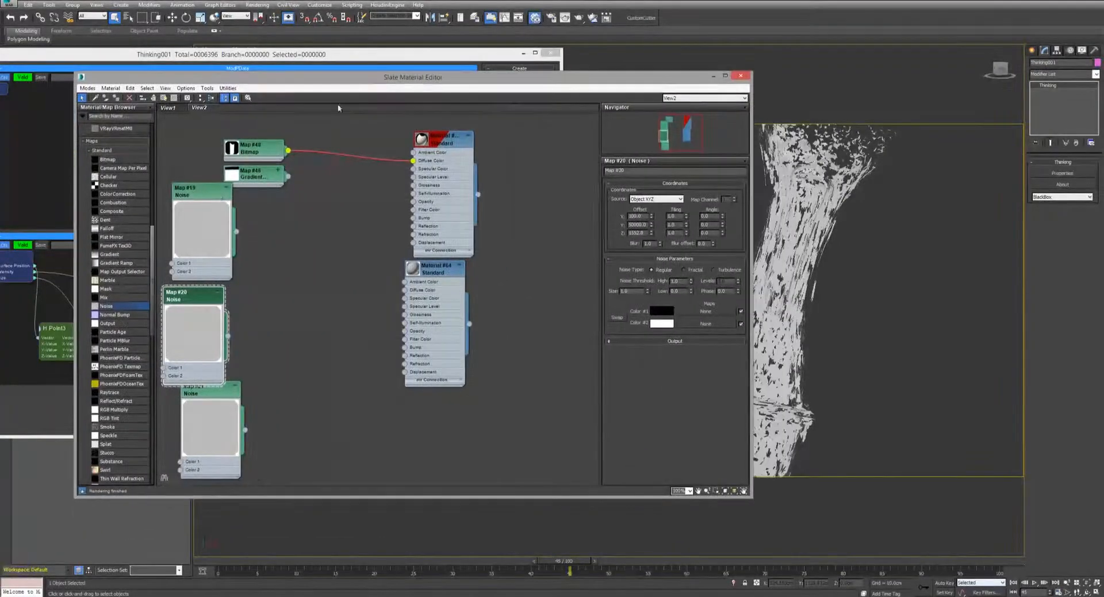
left_click(193, 206)
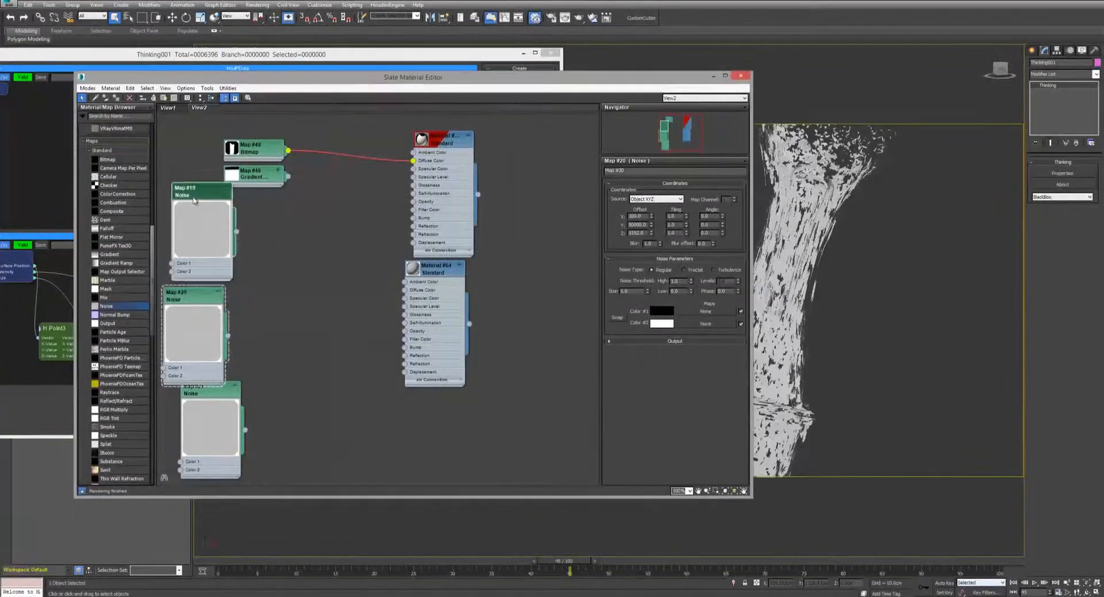
left_click(195, 295)
left_click(209, 394)
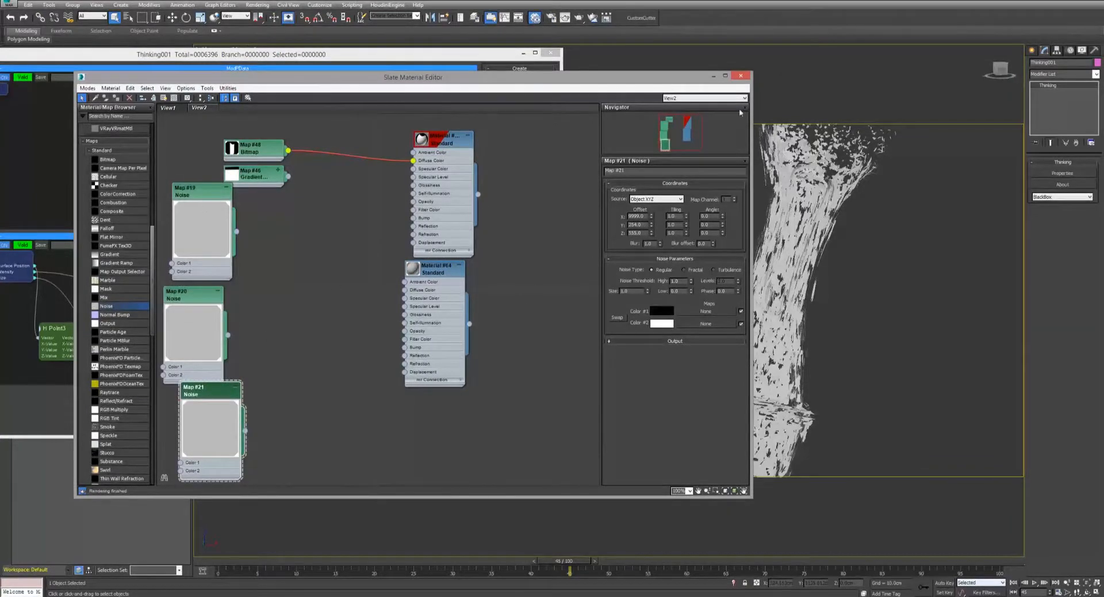
left_click(713, 76)
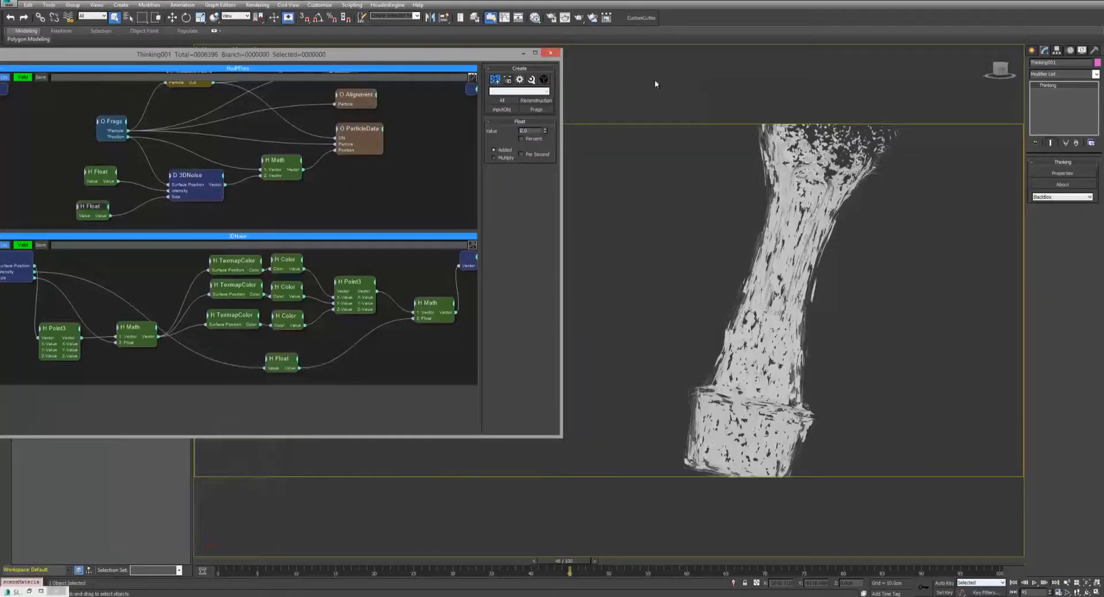
left_click_drag(173, 60, 218, 80)
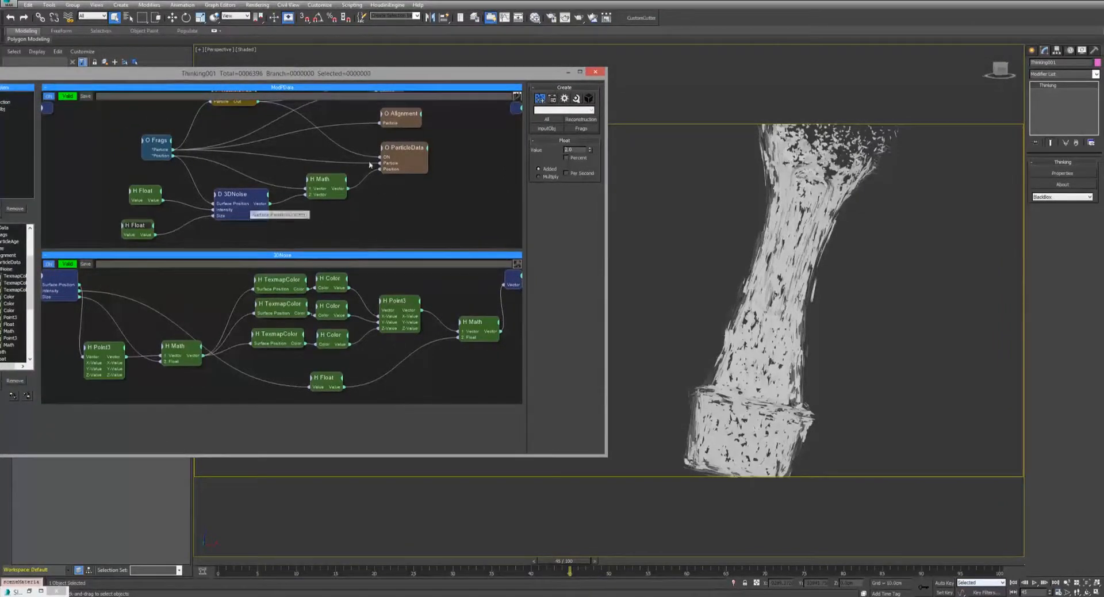
left_click(20, 582)
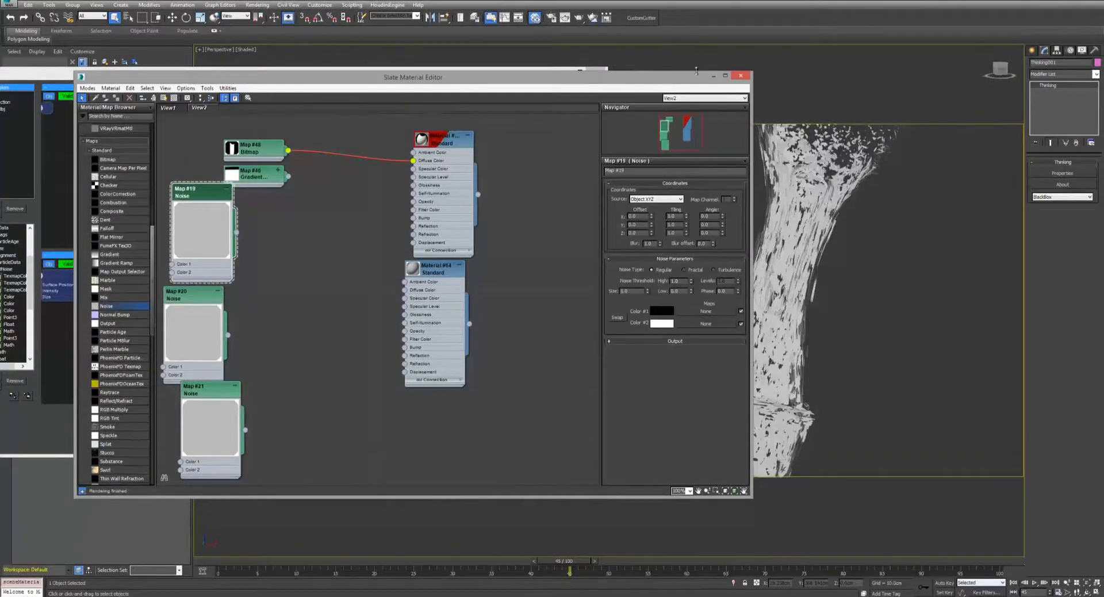
left_click(713, 75)
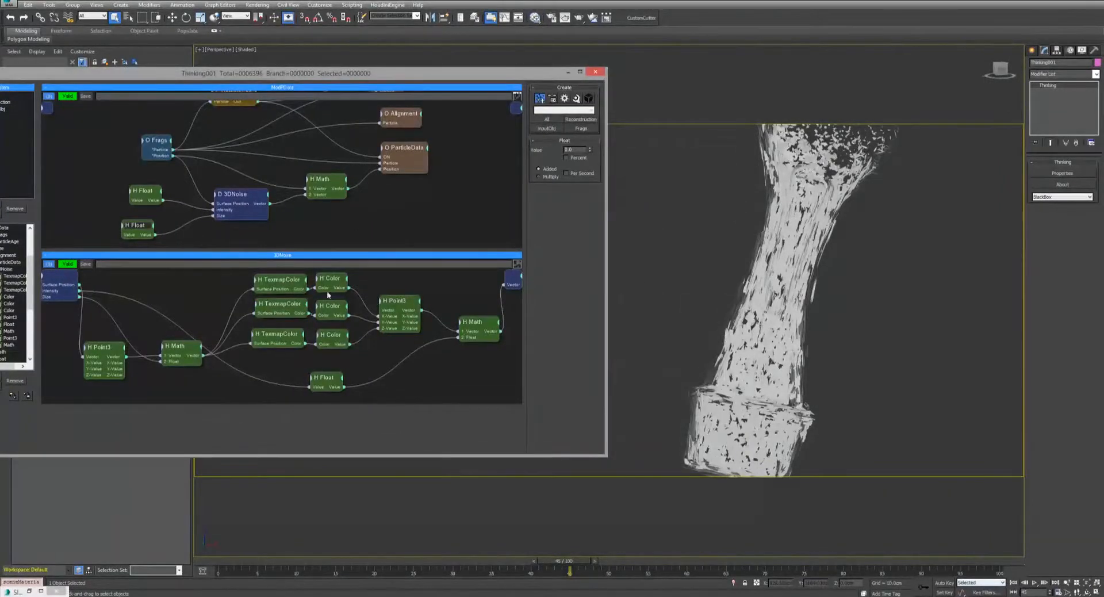
Nudge the Math node and the size Float aside, raise the size Float's value, and replay the simulation from the first frame.
left_click_drag(178, 345, 175, 346)
left_click_drag(138, 225, 135, 227)
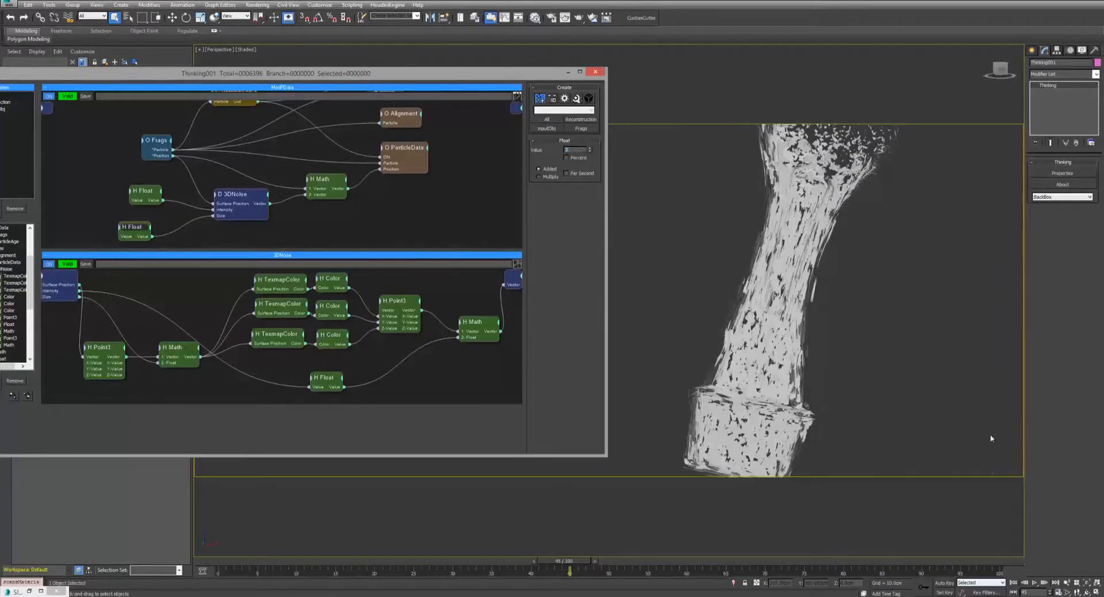
left_click(1013, 582)
left_click(1035, 582)
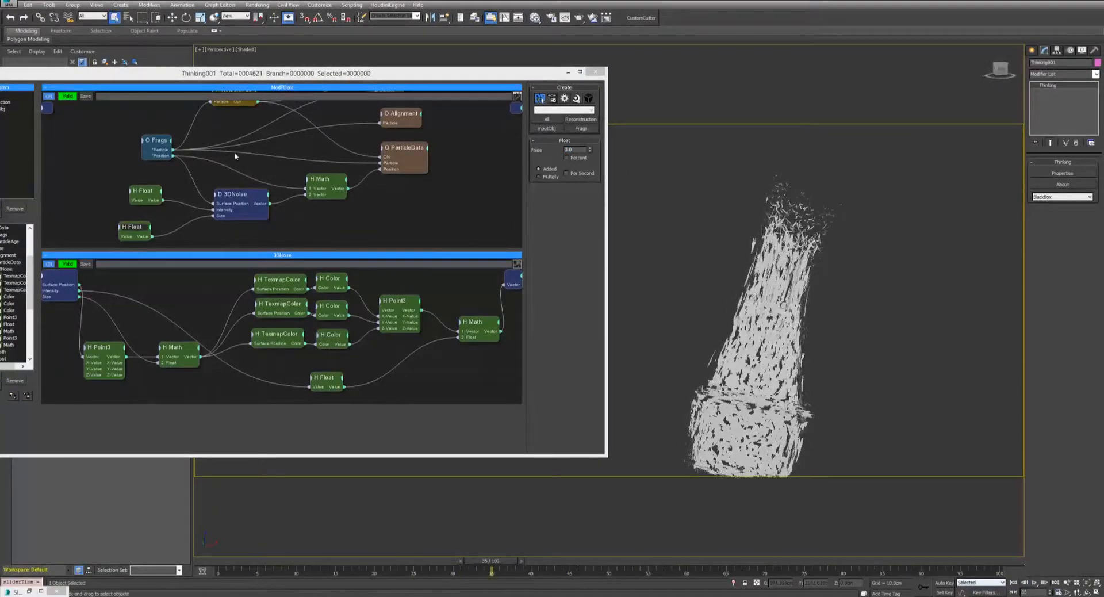
Raise the value of the Float driving the 3DNoise Intensity and replay the simulation from the first frame.
left_click(150, 193)
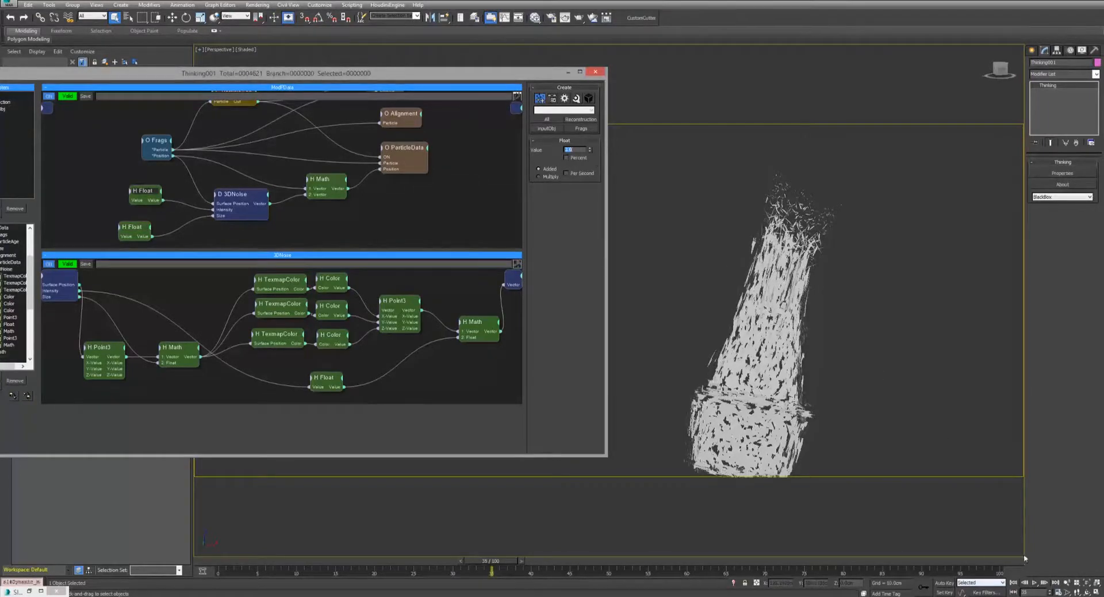
left_click(1013, 583)
left_click(1034, 582)
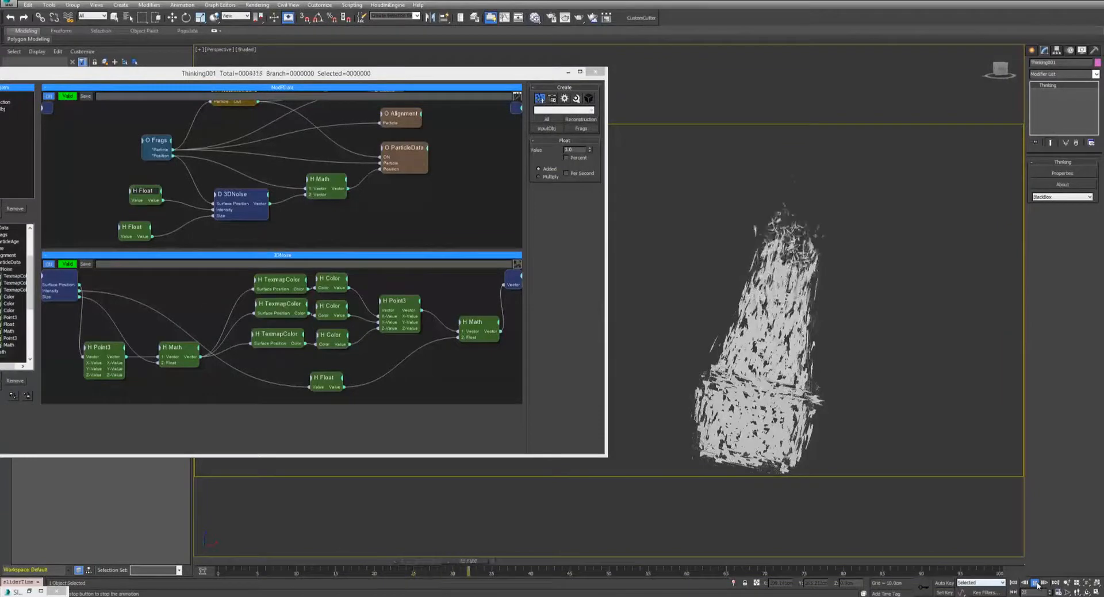
left_click(1037, 584)
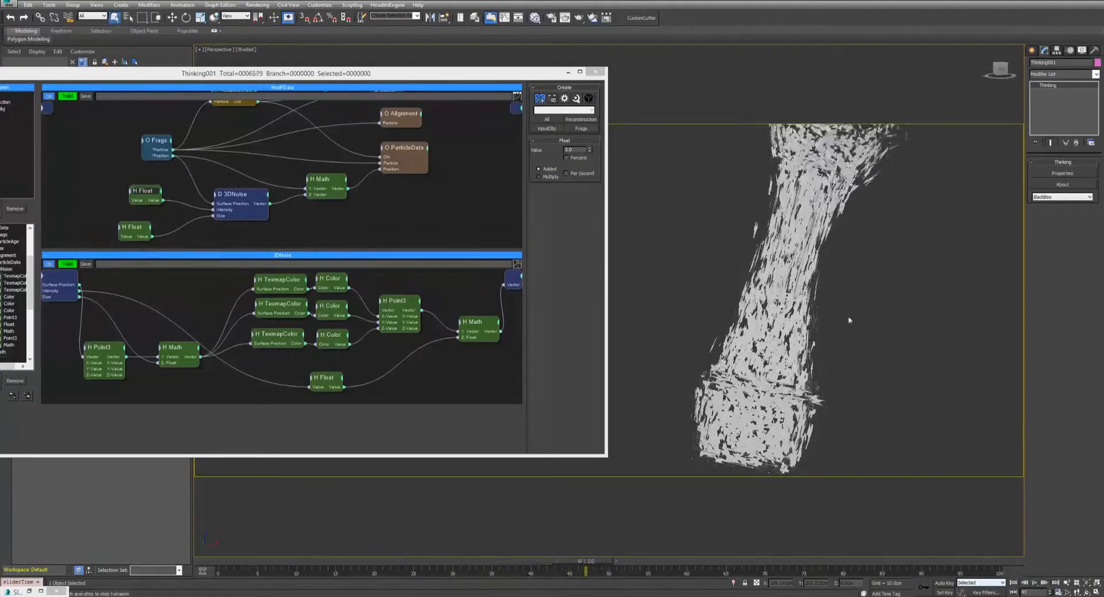
Replay the simulation from the first frame in a closer perspective view to examine how the fragments scatter.
scroll(801, 343, "up", 8)
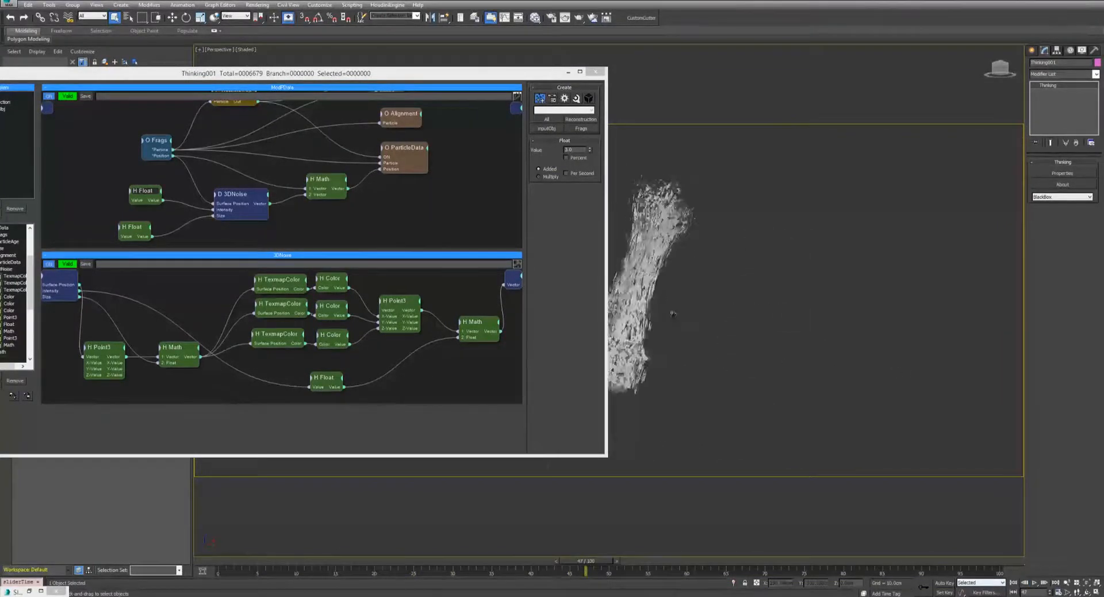
scroll(700, 311, "down", 4)
middle_click_drag(700, 311, 718, 306, "alt")
scroll(718, 306, "down", 4)
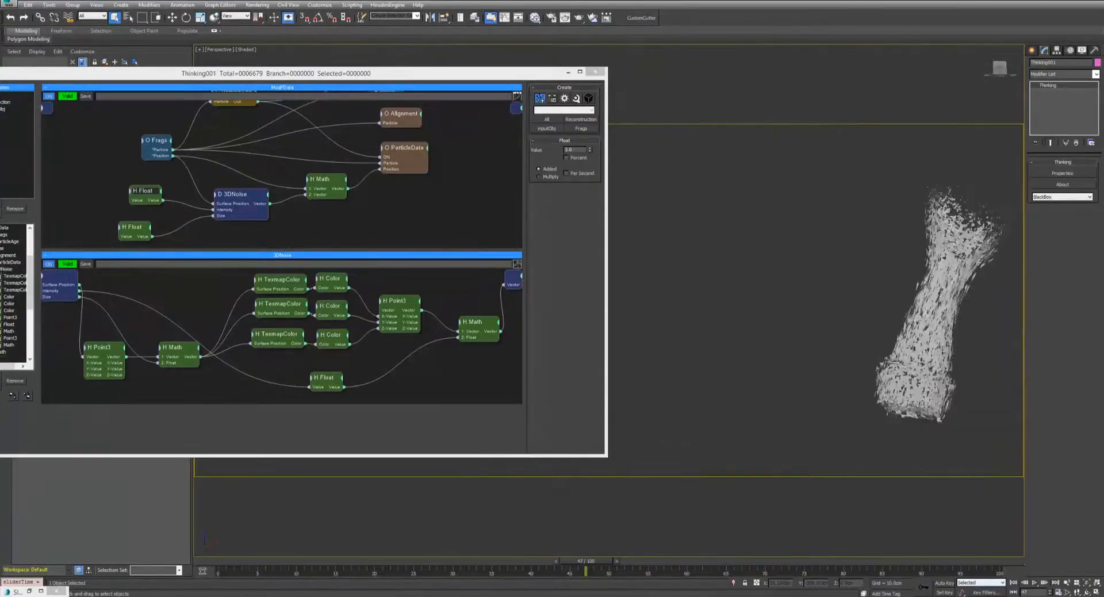
middle_click_drag(970, 313, 876, 311)
scroll(877, 311, "up", 3)
scroll(877, 310, "up", 3)
left_click(1013, 583)
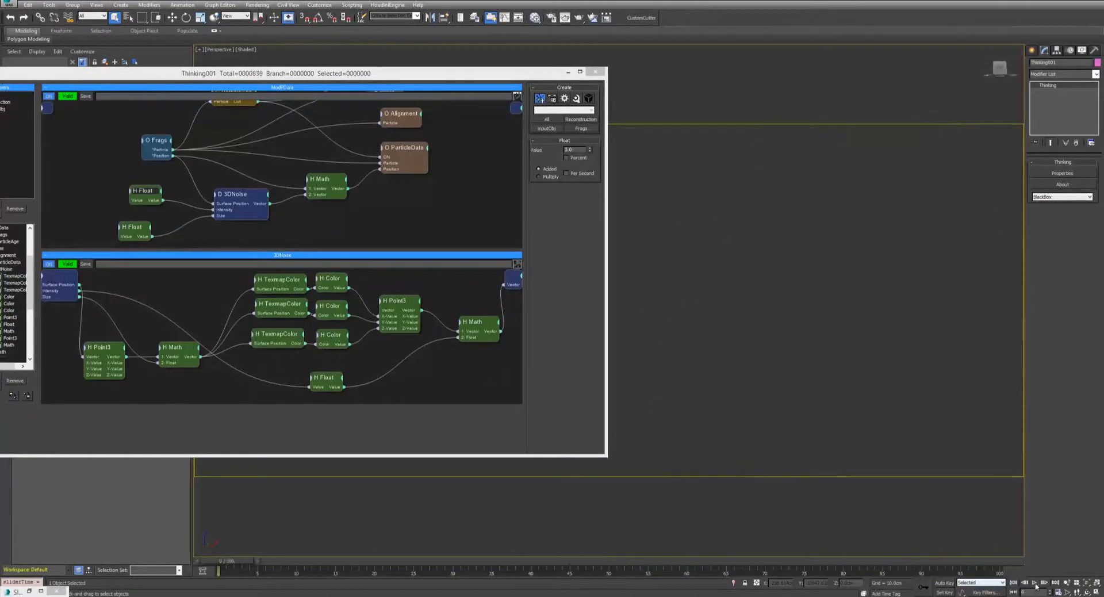
left_click(1034, 583)
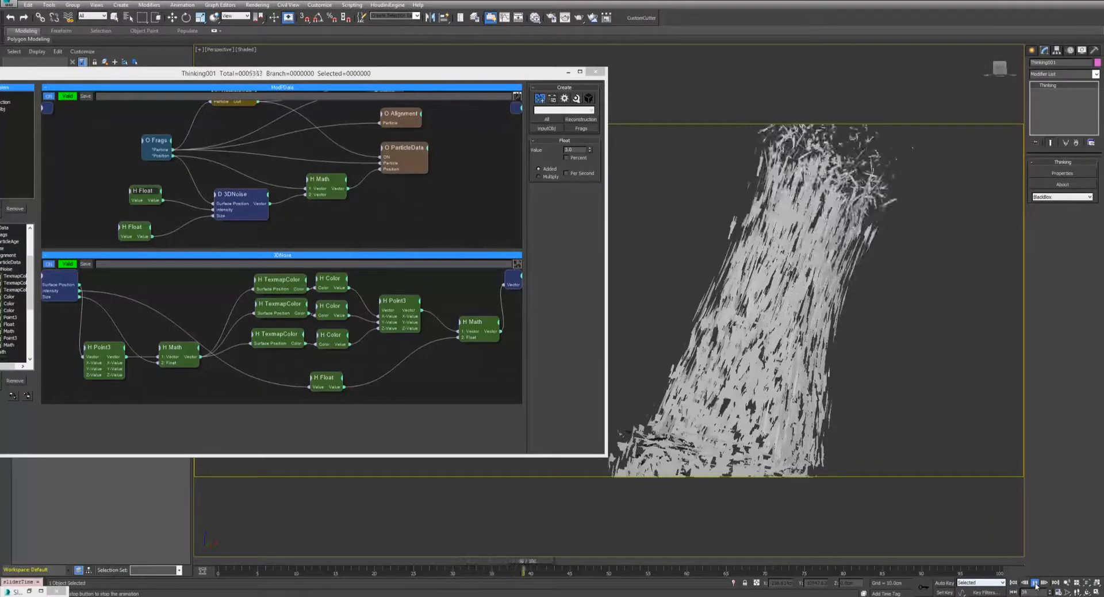
left_click(1036, 584)
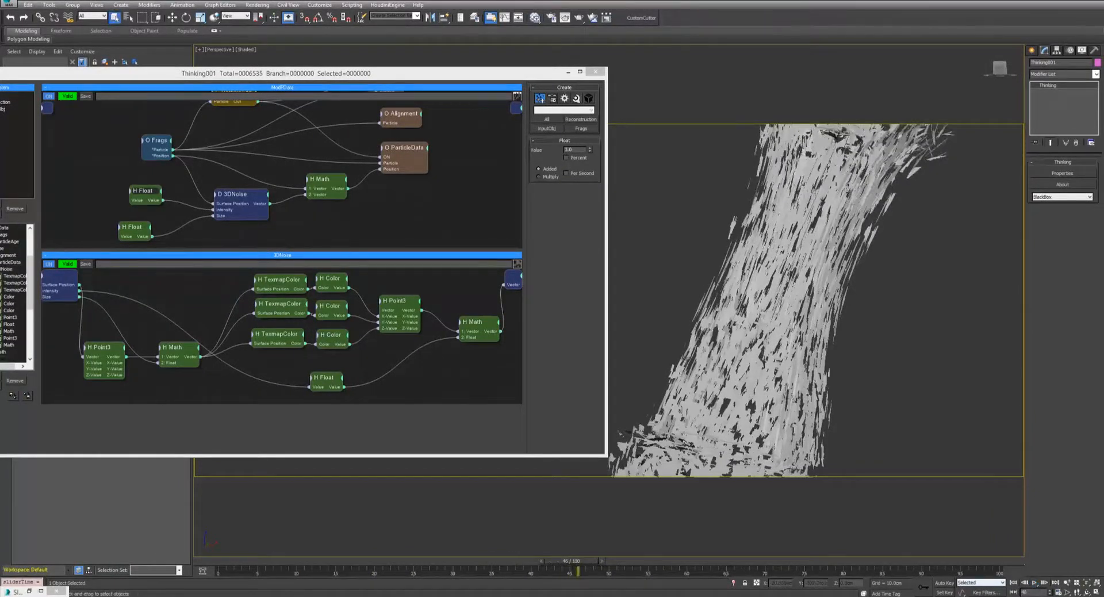
Enlarge the first Noise map's preview in the Slate Material Editor to examine its grey values, then return to the 3DNoise network.
left_click(535, 18)
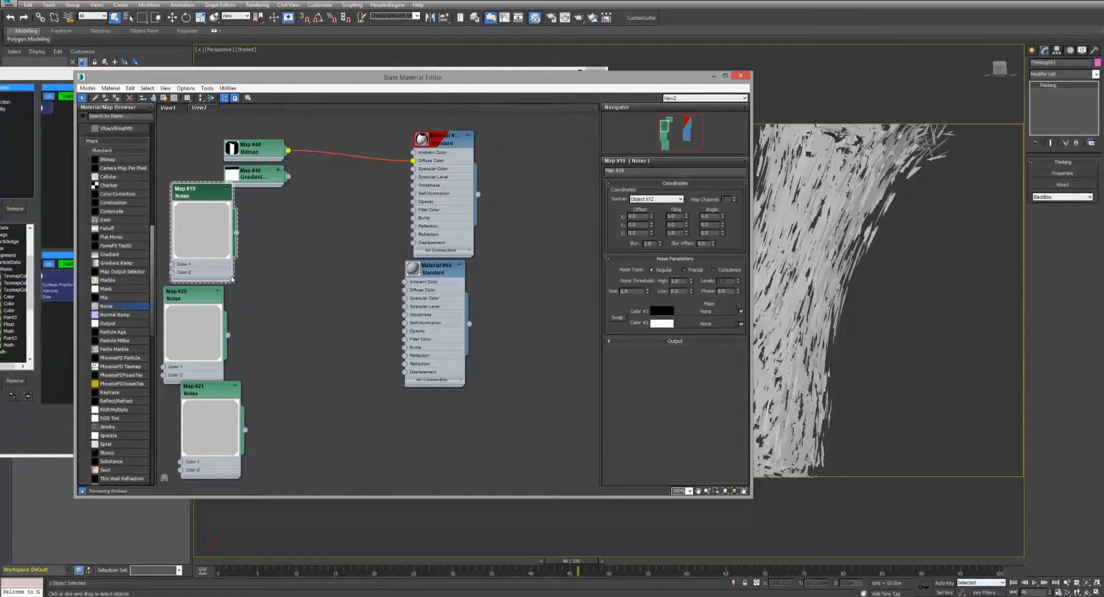
left_click_drag(231, 281, 452, 457)
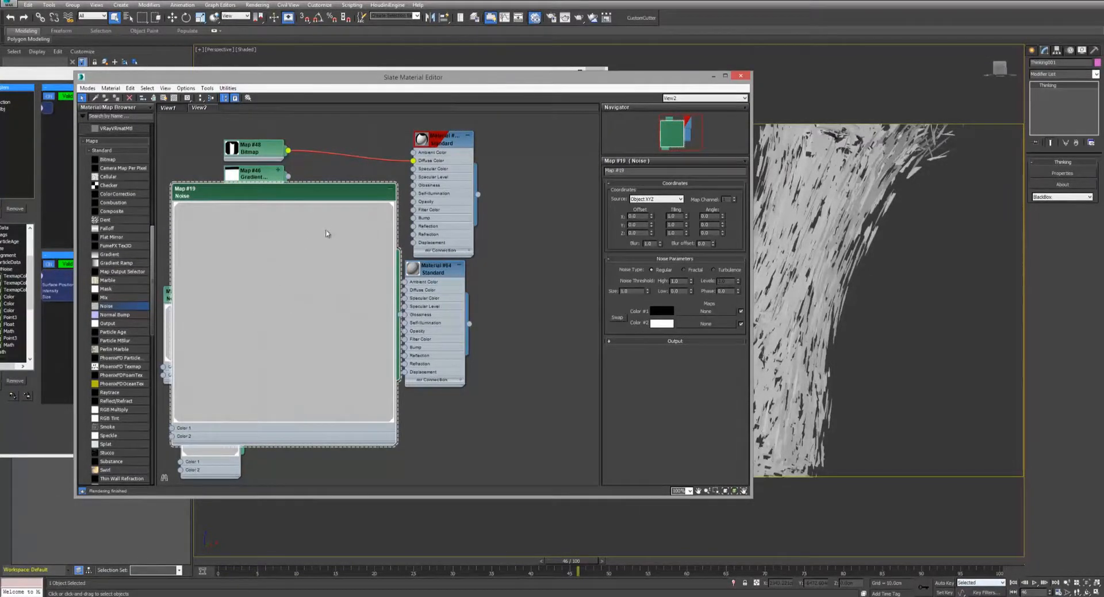
left_click(714, 76)
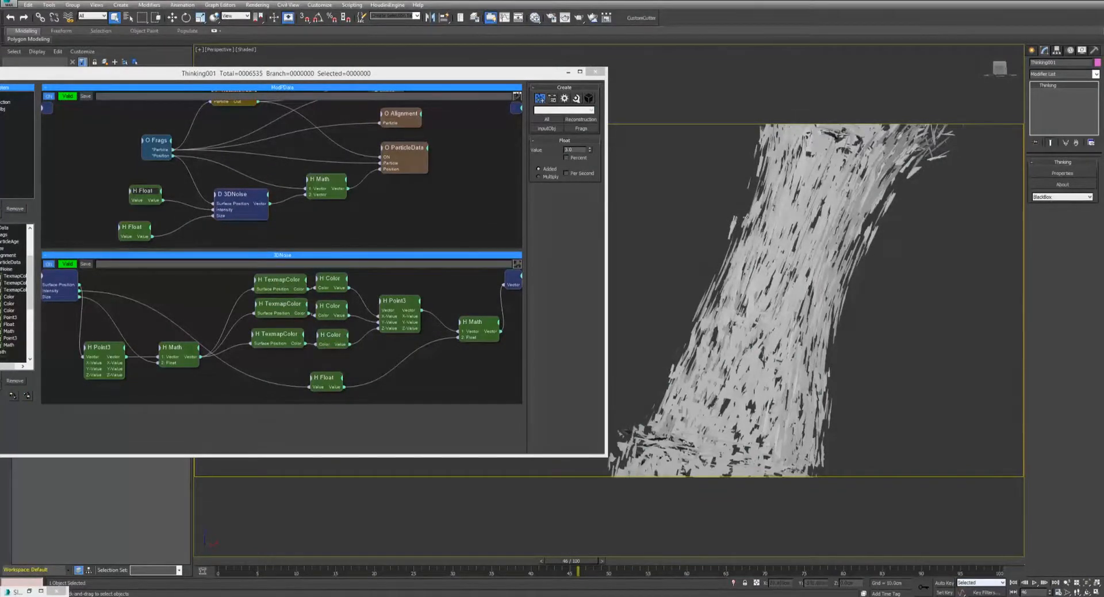
Insert a ValueToValue node between the first Color node and Point3's X-Value, with its output minimum set to -1.0.
middle_click_drag(364, 286, 271, 286)
left_click_drag(298, 301, 336, 293)
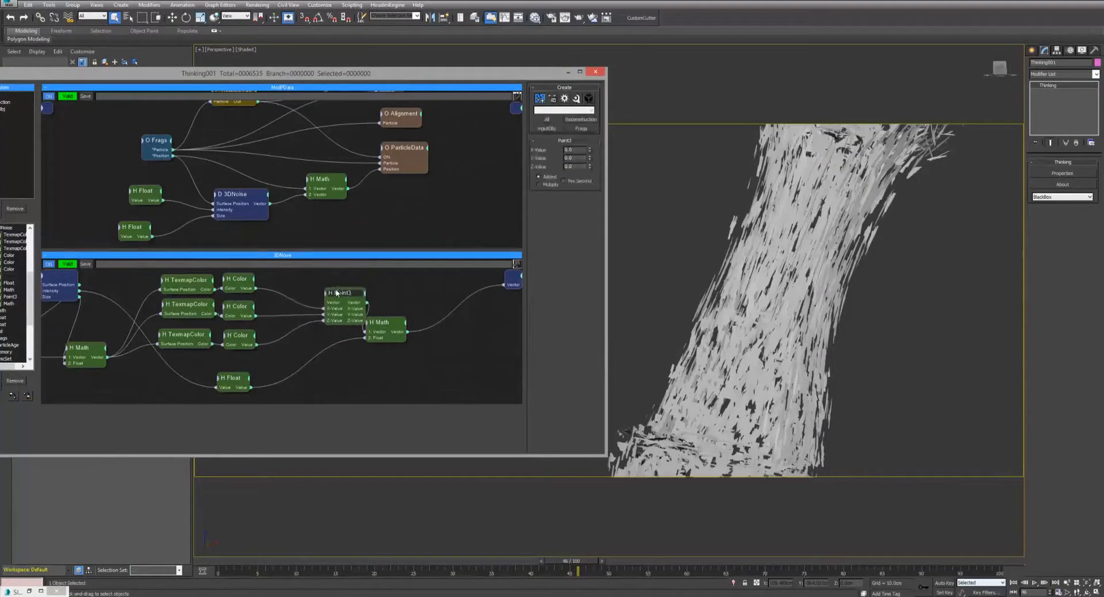
left_click_drag(383, 322, 440, 324)
middle_click_drag(278, 260, 318, 291)
right_click(319, 292)
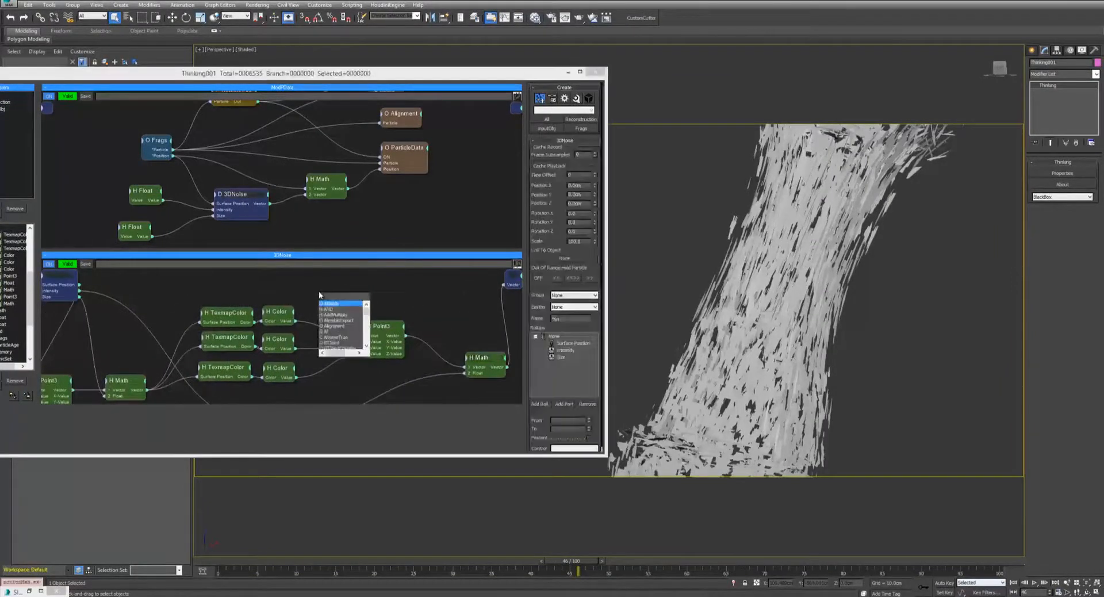
type("va")
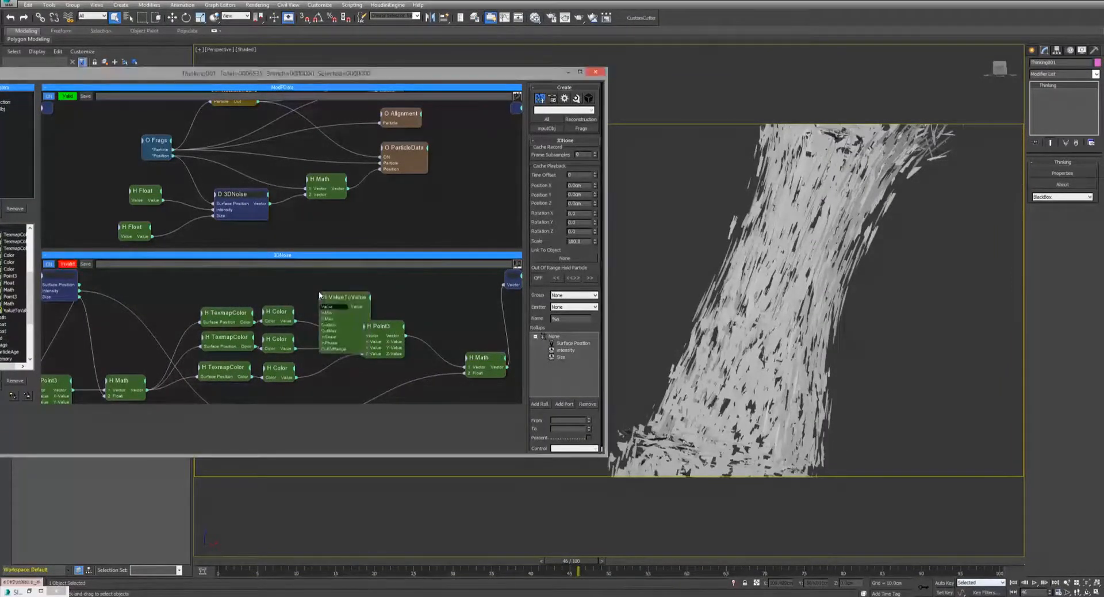
key("Return")
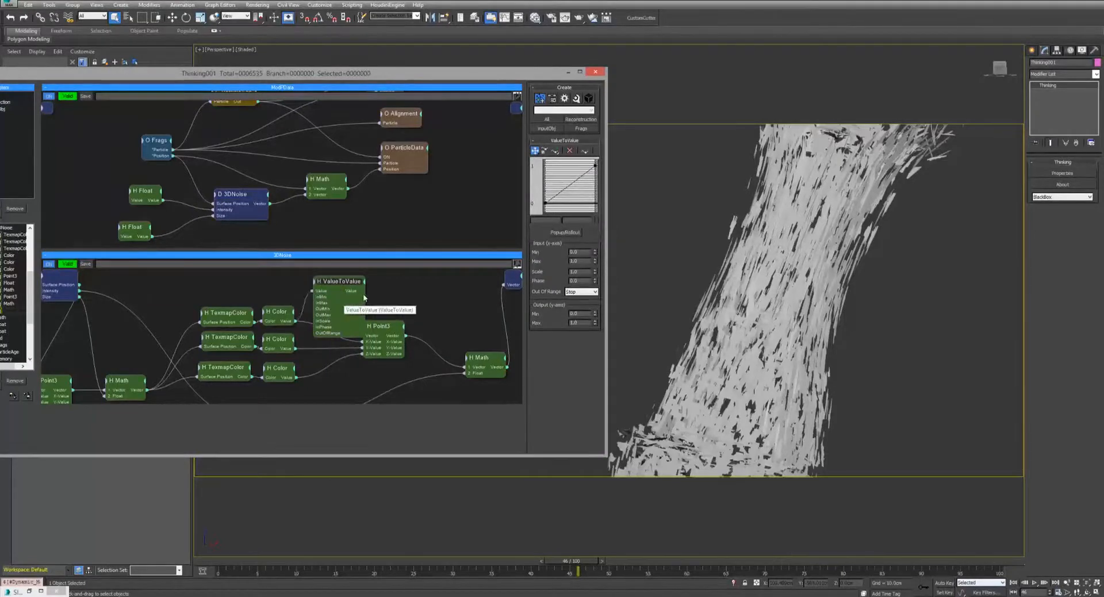
left_click_drag(371, 341, 334, 306)
left_click(342, 284)
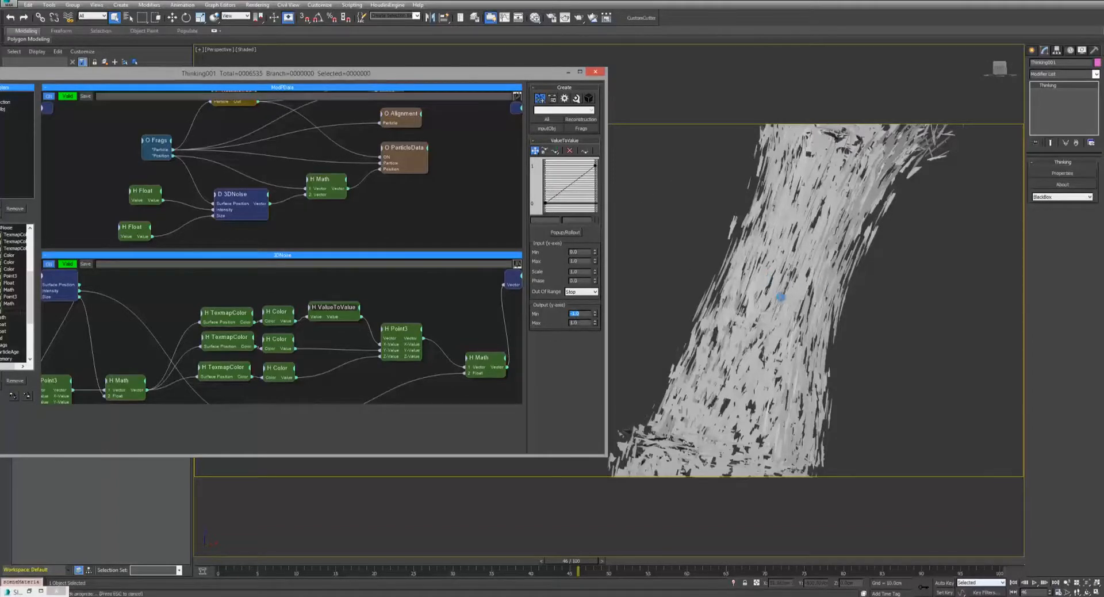
Duplicate the ValueToValue node for the other two Color nodes and wire the copies into Point3's Y-Value and Z-Value.
middle_click_drag(344, 329, 352, 303)
mouse_move(339, 284)
left_mouse_down("shift")
mouse_move(340, 310)
mouse_move(367, 316)
mouse_move(347, 338)
left_mouse_up("shift")
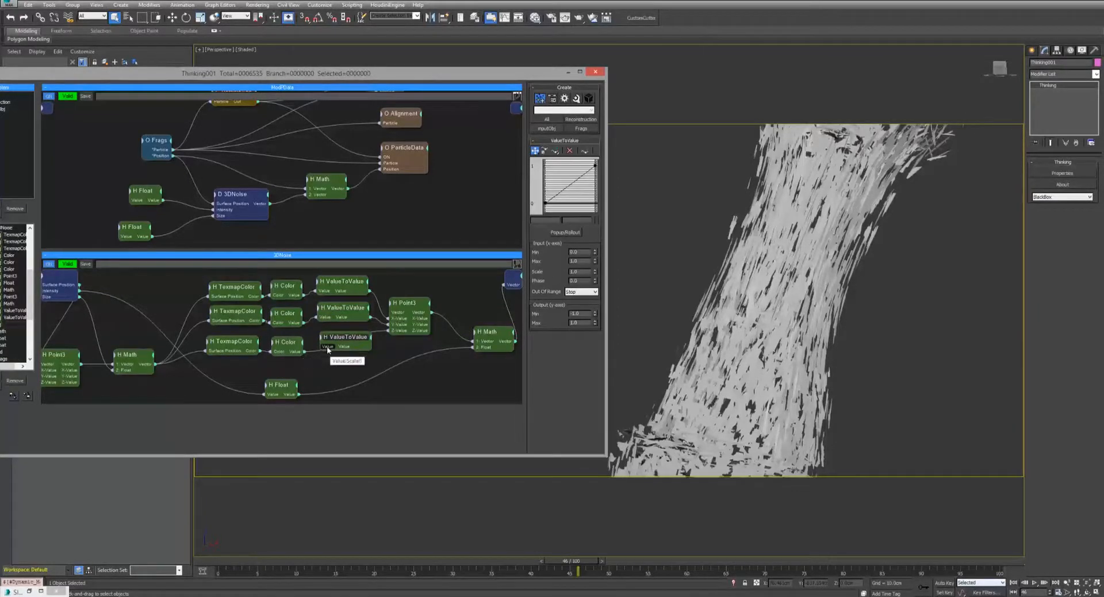
left_click(400, 334)
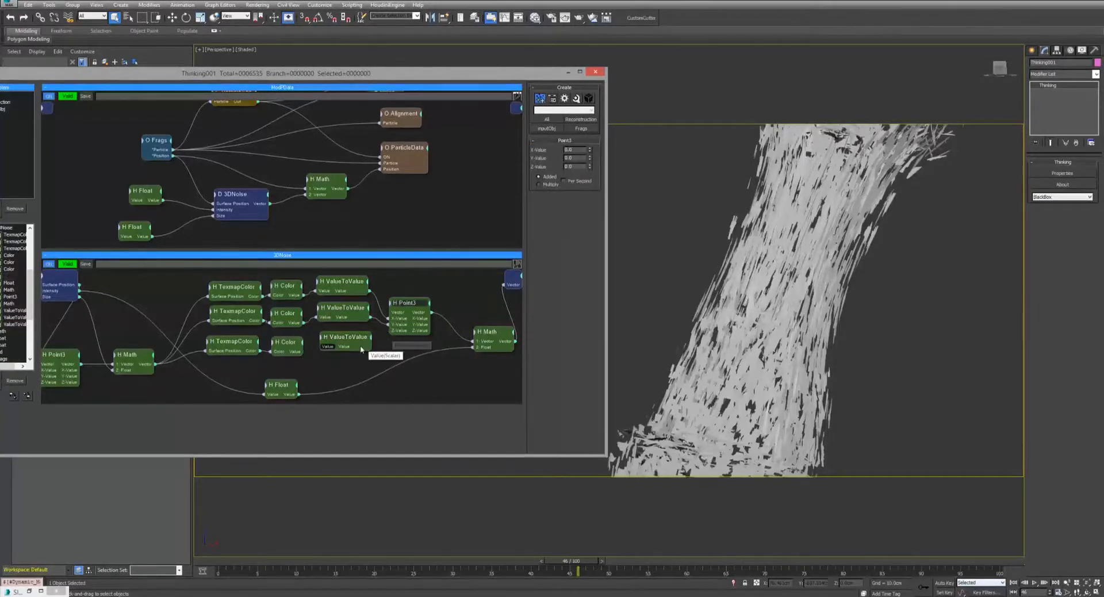
left_click(361, 349)
left_click(296, 353)
left_click_drag(332, 339, 359, 344)
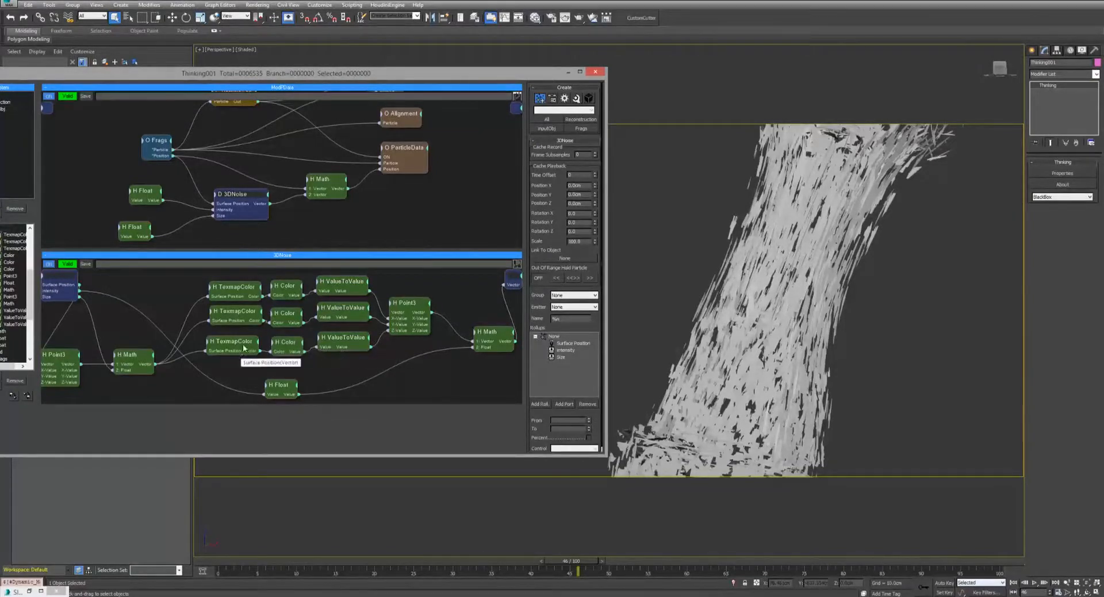
left_click(348, 339)
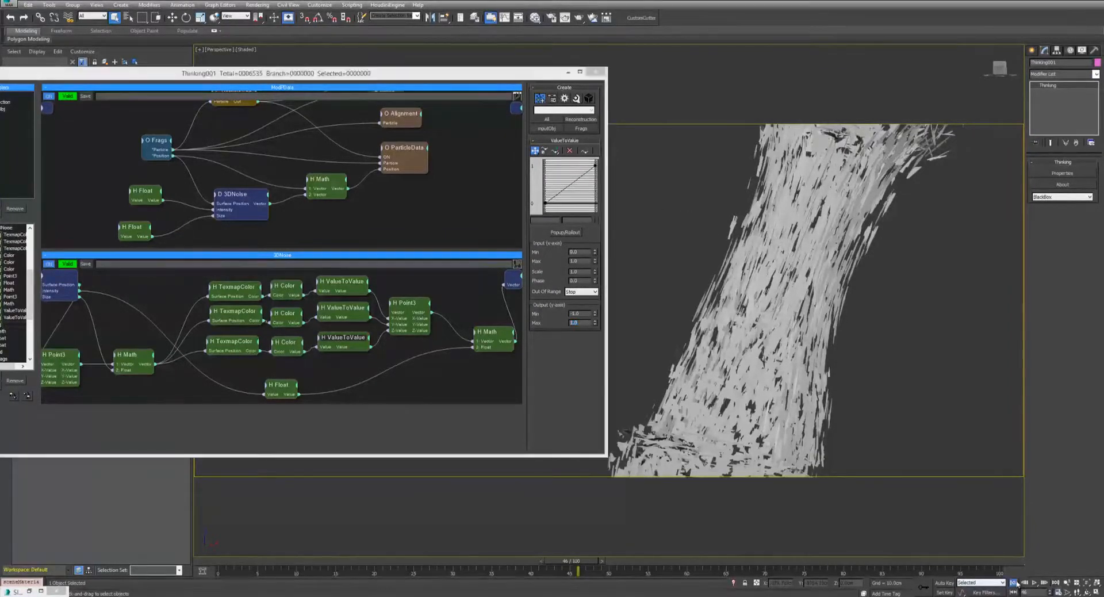
Replay the simulation and examine the fragment offset from a closer perspective view.
left_click(1036, 583)
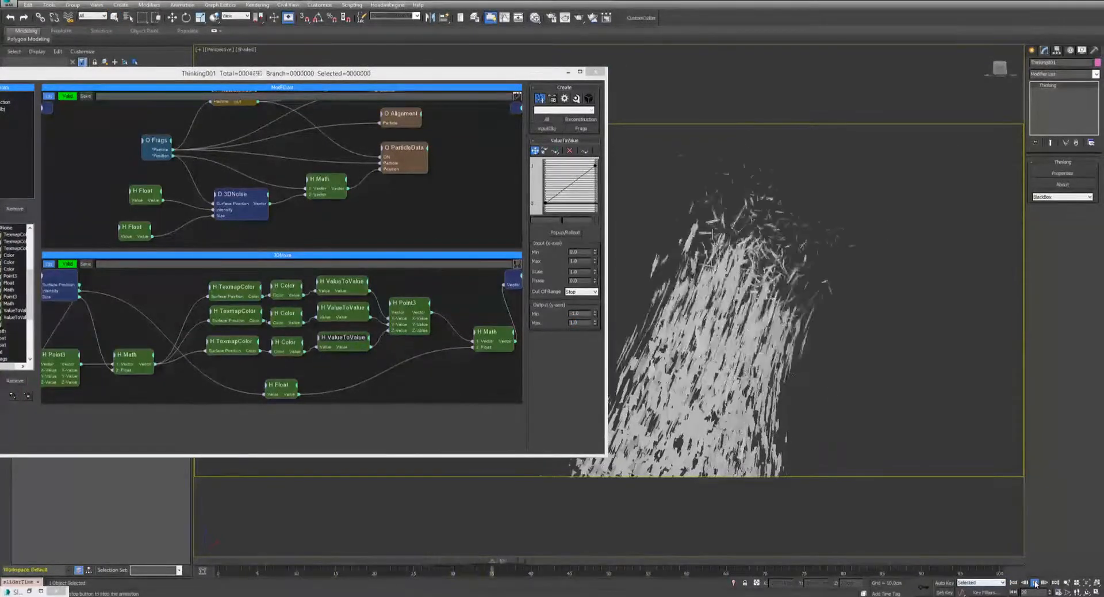
left_click(1036, 583)
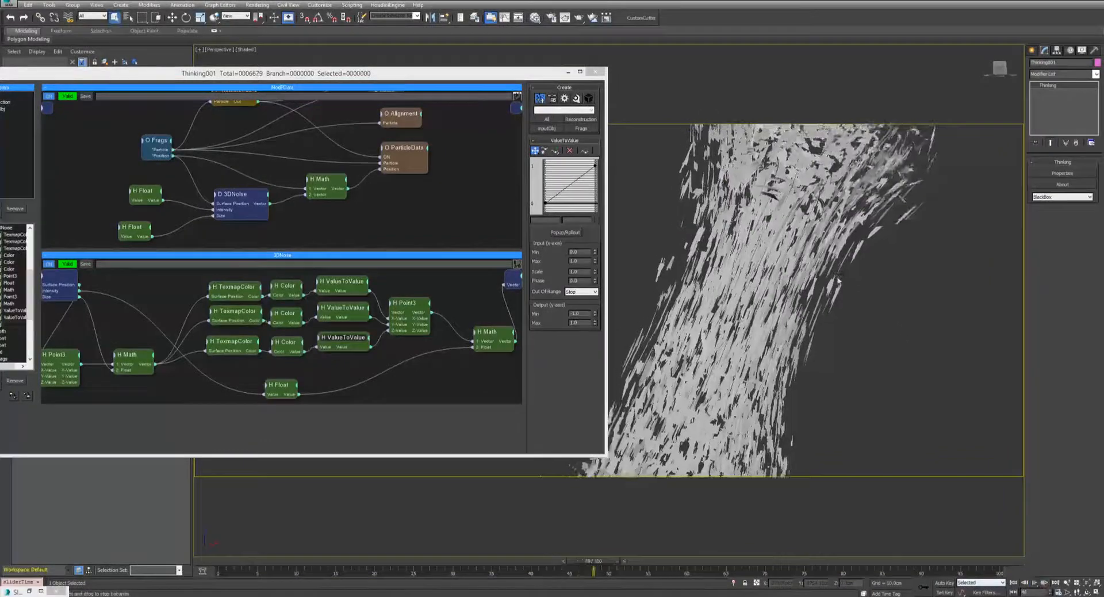
scroll(837, 287, "down", 5)
middle_click_drag(822, 288, 839, 279, "alt")
scroll(840, 279, "up", 10)
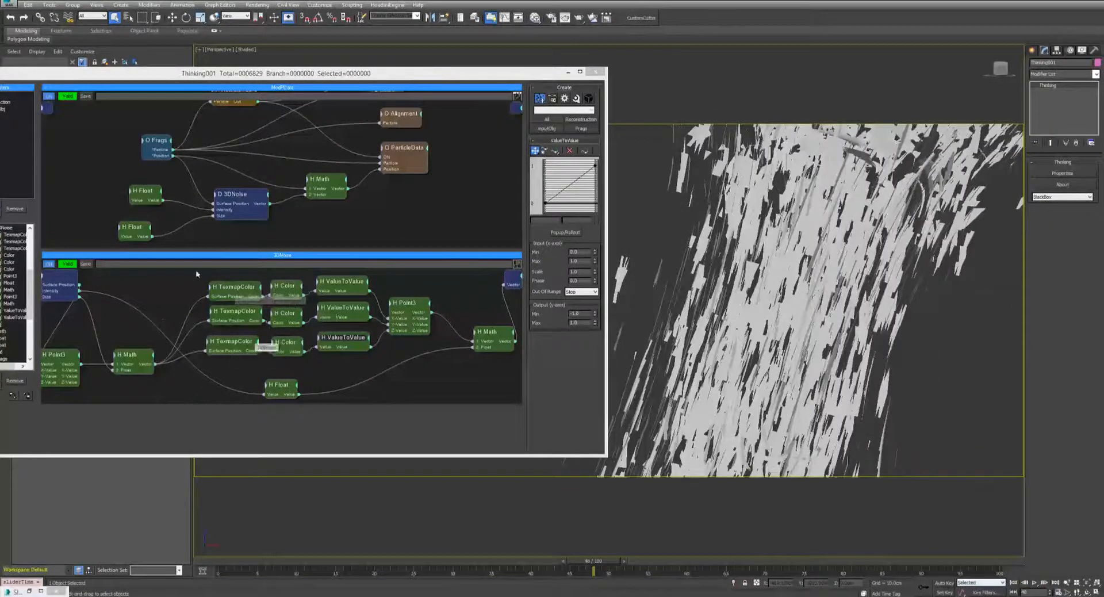
Tidy the ModPData network by moving the 3DNoise node and its two Float nodes closer together.
left_click_drag(132, 222, 146, 216)
left_click_drag(235, 194, 225, 200)
left_click_drag(149, 195, 267, 232)
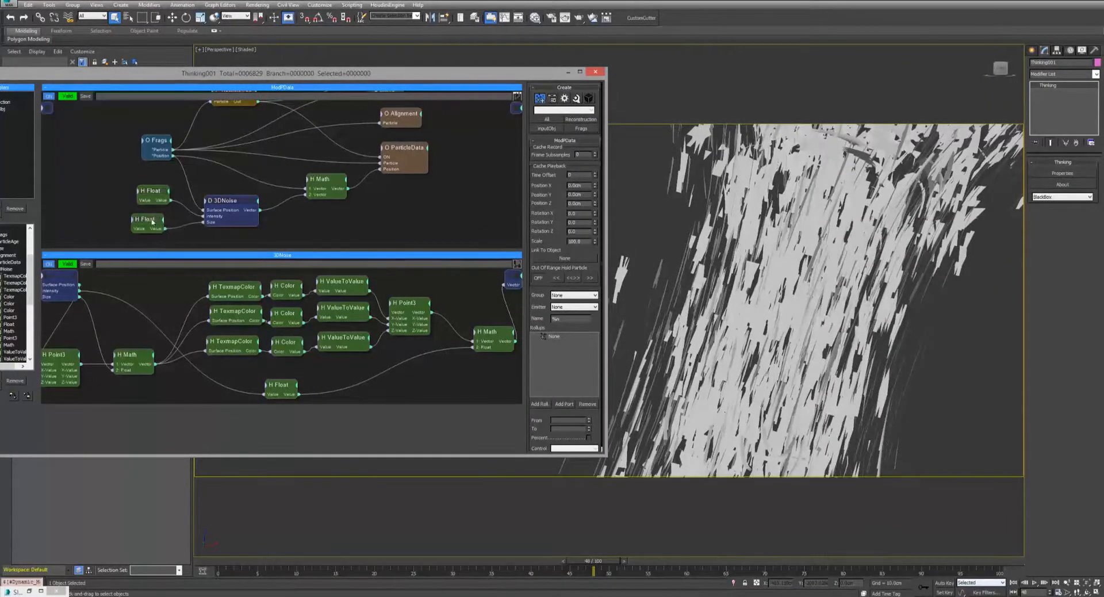
left_click_drag(152, 222, 158, 221)
left_click_drag(218, 202, 161, 196)
left_click(160, 196)
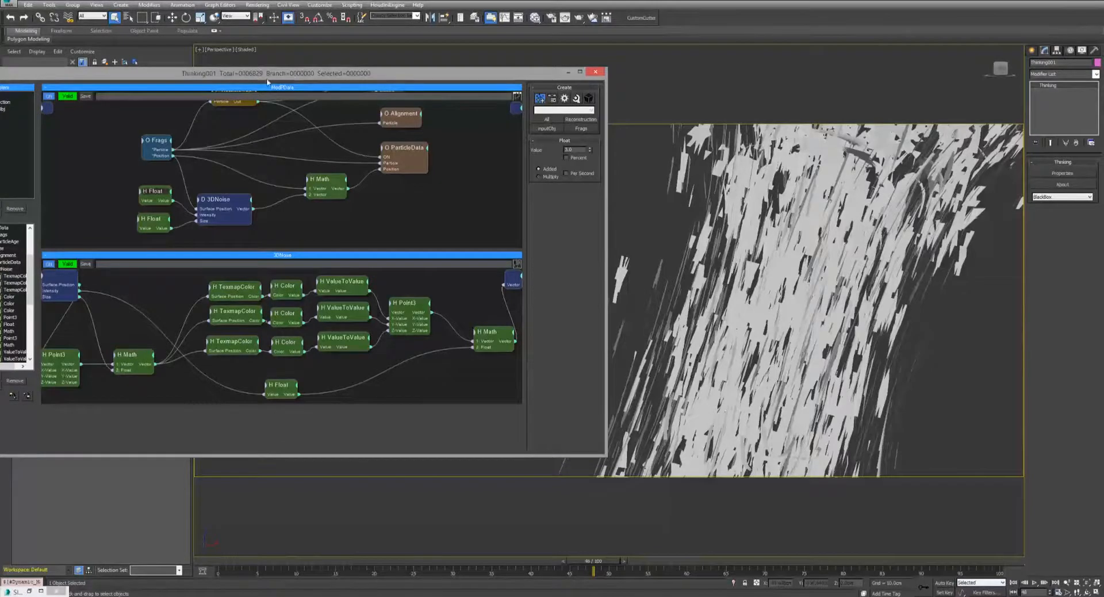
In setMod, add a modPos input to the Memory node and connect the Frags group's Position output to it.
left_click_drag(268, 78, 310, 69)
left_click(24, 261)
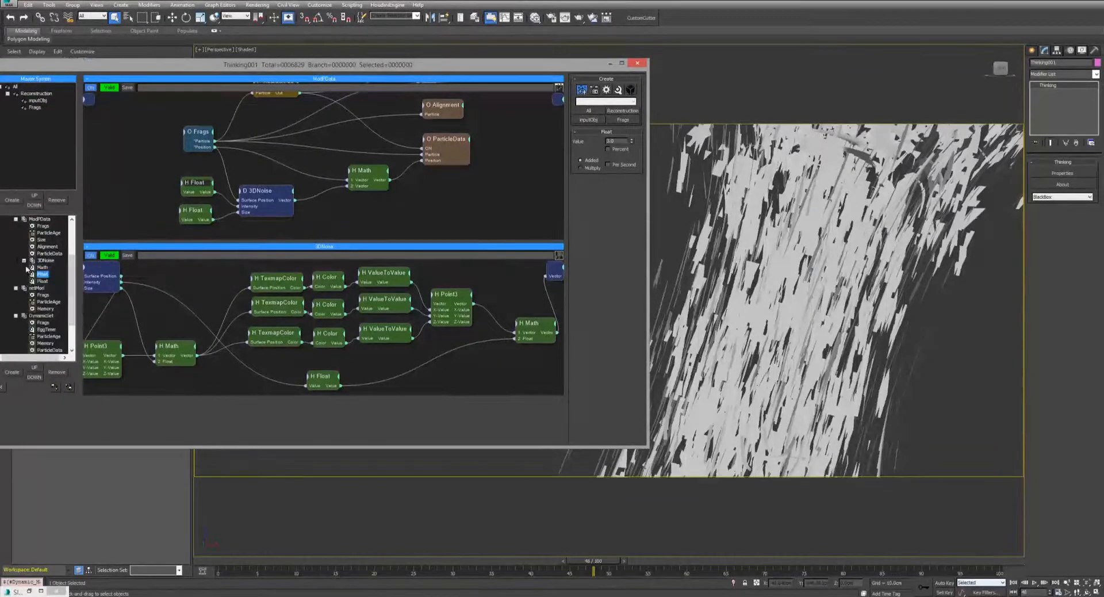
left_click(16, 220)
left_click(36, 248)
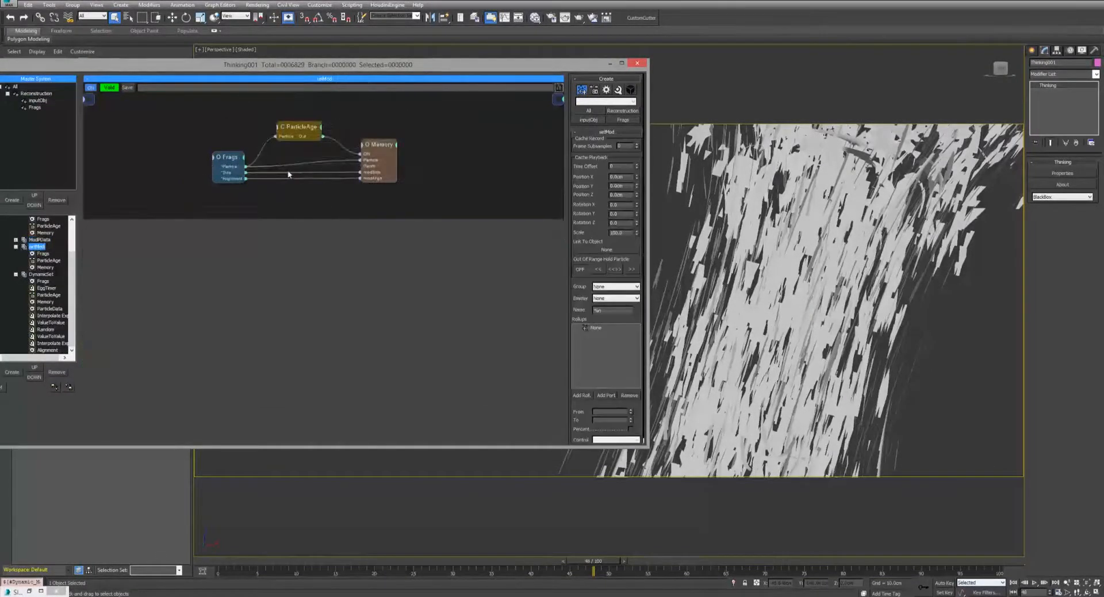
left_click_drag(375, 147, 381, 144)
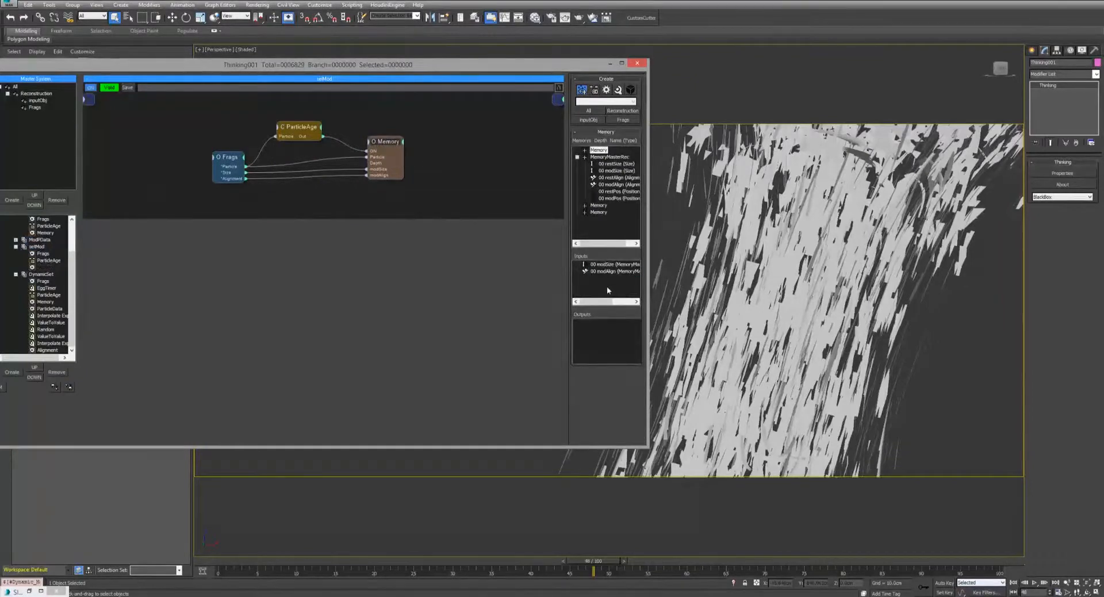
left_click(239, 159)
left_click(239, 171)
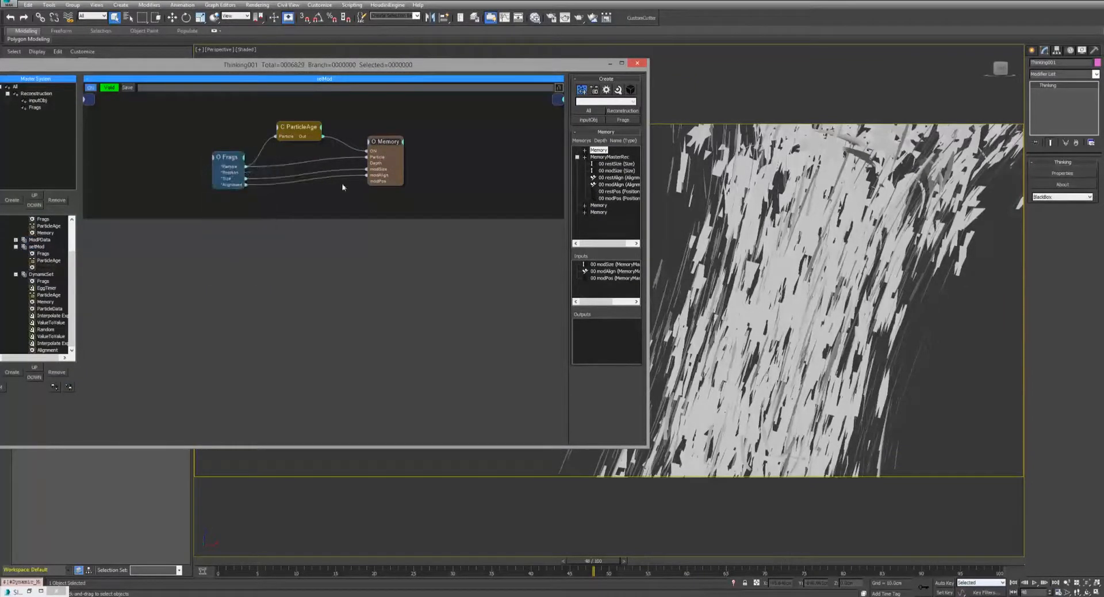
left_click_drag(343, 187, 377, 182)
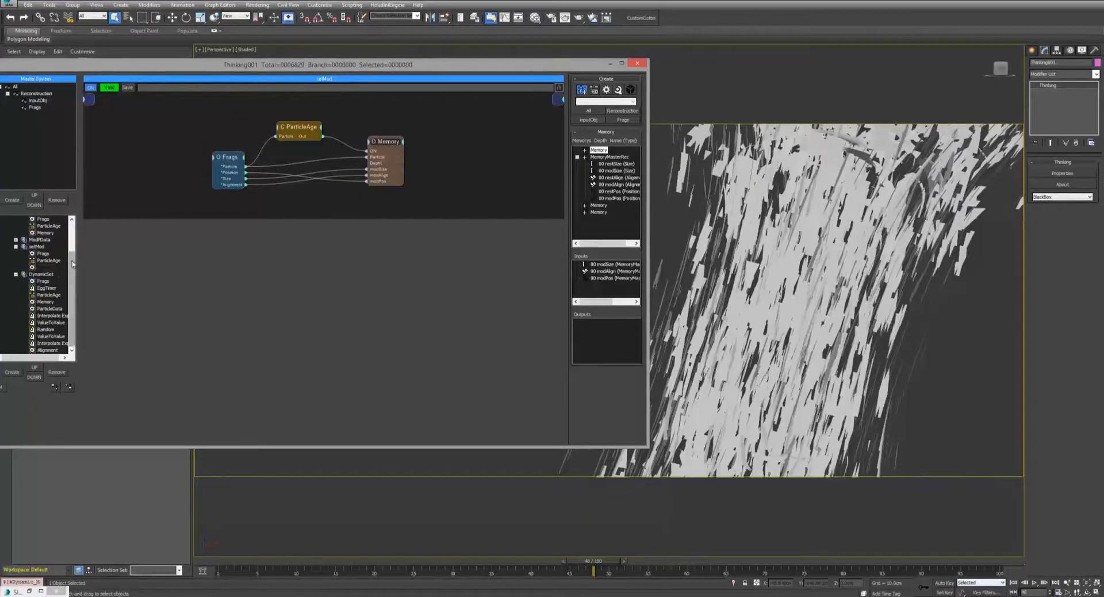
Open the DynamicSet network and rename it AnimateFrags.
left_click(41, 274)
left_click(15, 246)
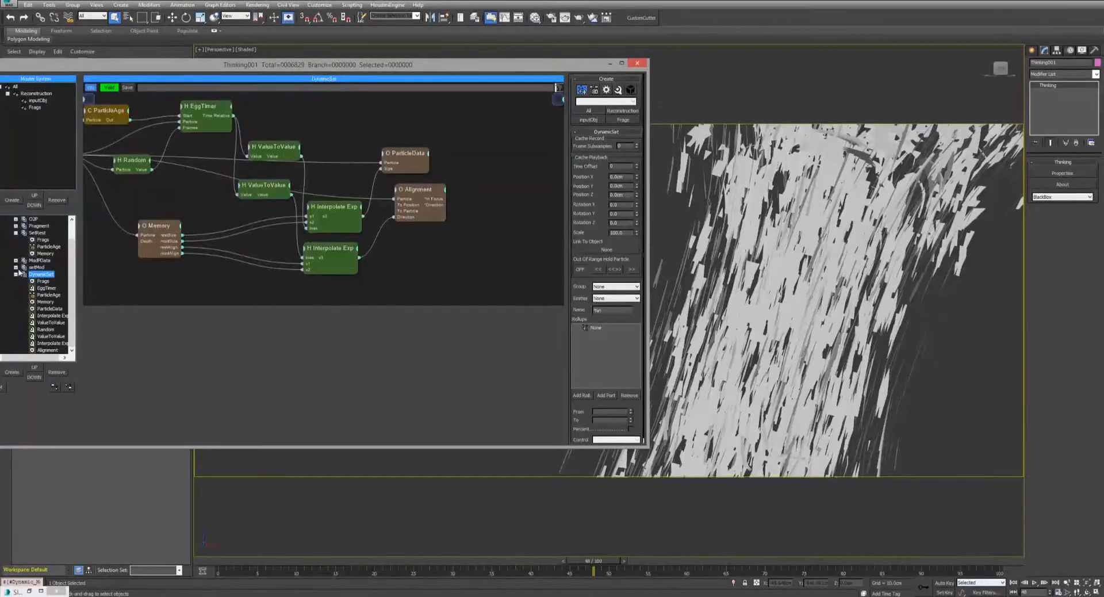
left_click(15, 274)
left_click(16, 295)
middle_click_drag(212, 200, 314, 184)
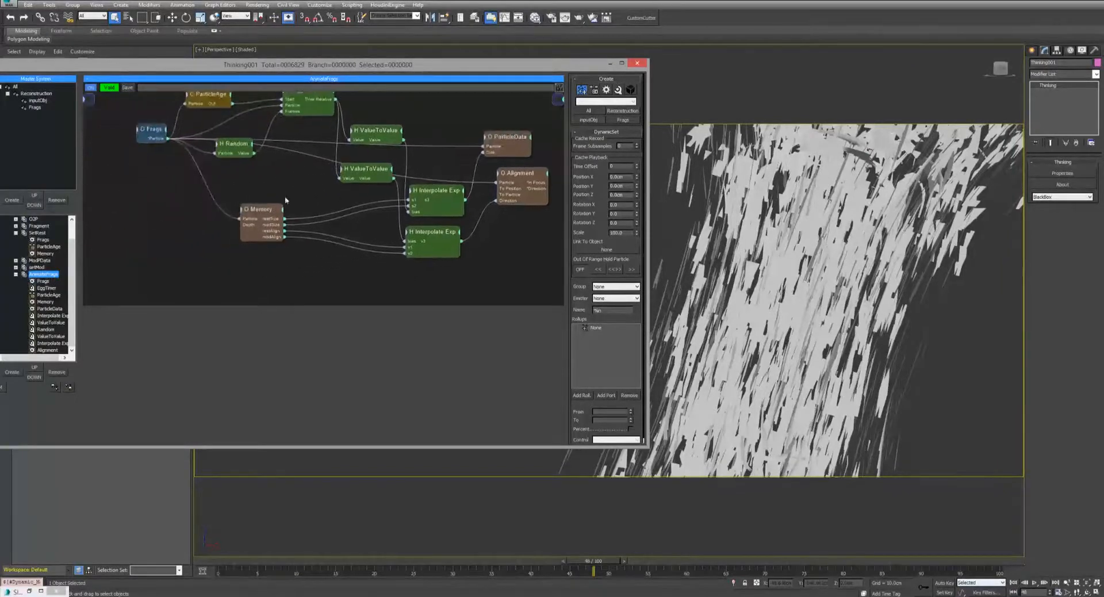
Add restPos and modPos as outputs of the Memory node in AnimateFrags.
left_click(269, 211)
left_click_drag(613, 194, 608, 354)
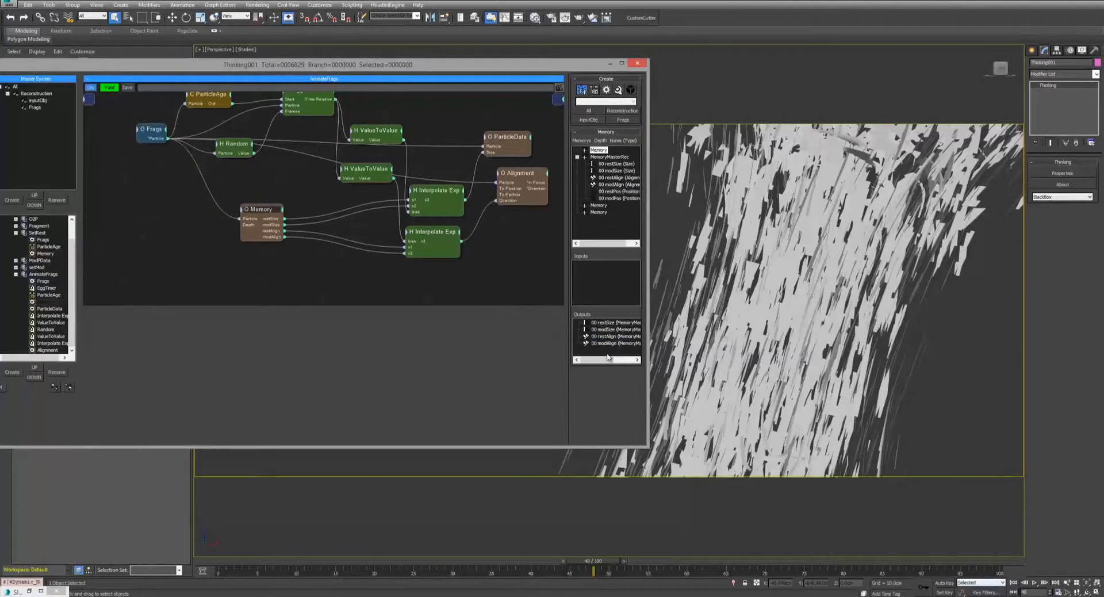
left_click_drag(613, 199, 615, 357)
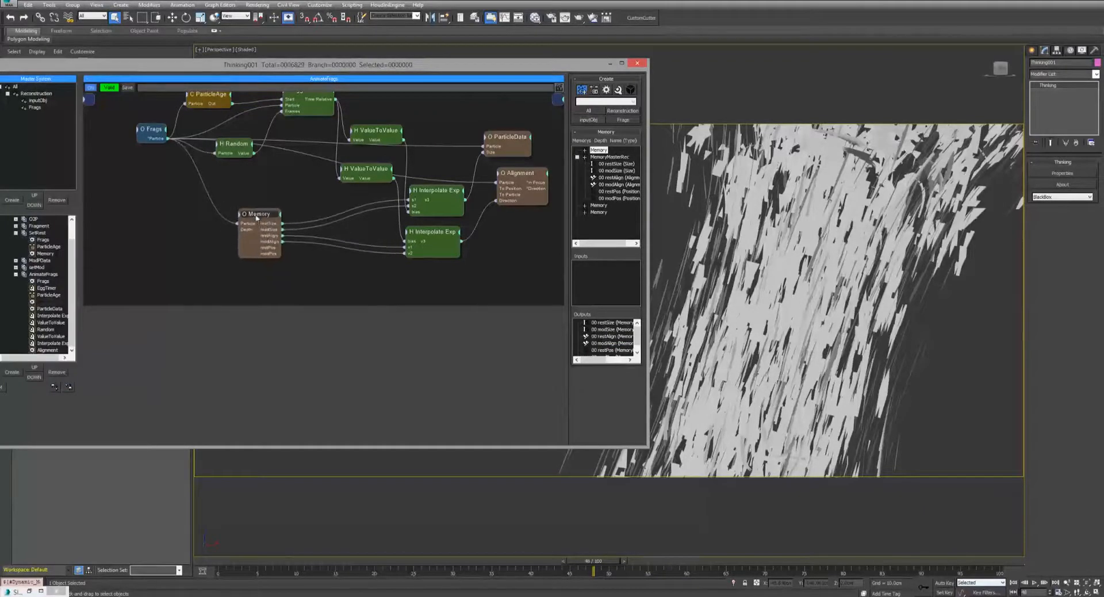
Duplicate the alignment Interpolate Exp node below the existing ones and move the Alignment and ParticleData nodes to make room.
middle_click_drag(449, 238, 374, 205)
left_click_drag(359, 200, 362, 198)
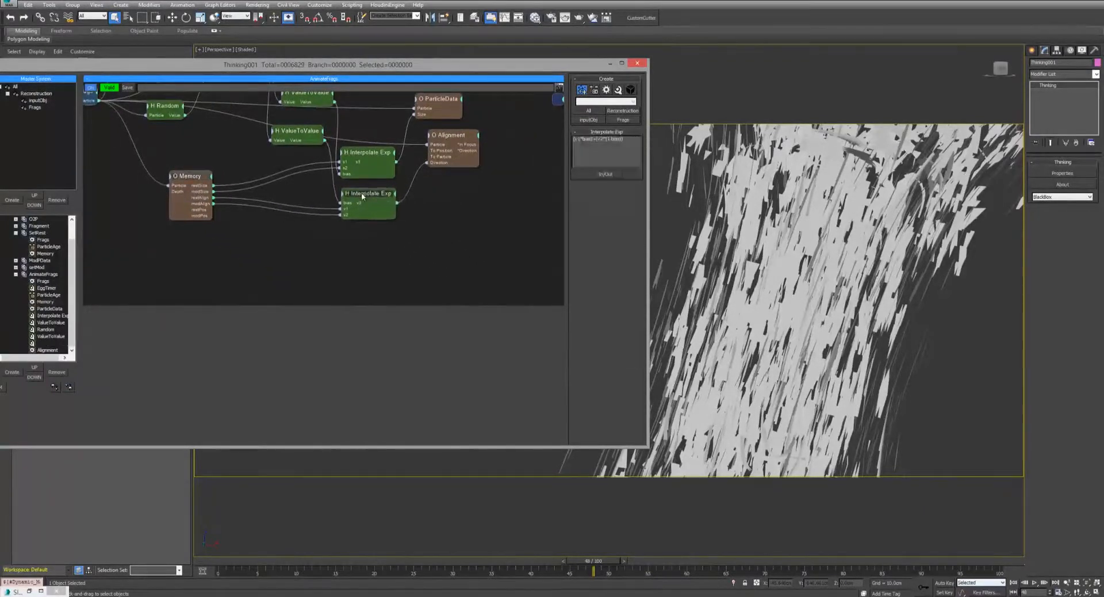
key("ctrl+c")
key("ctrl+v")
middle_click_drag(441, 190, 425, 253)
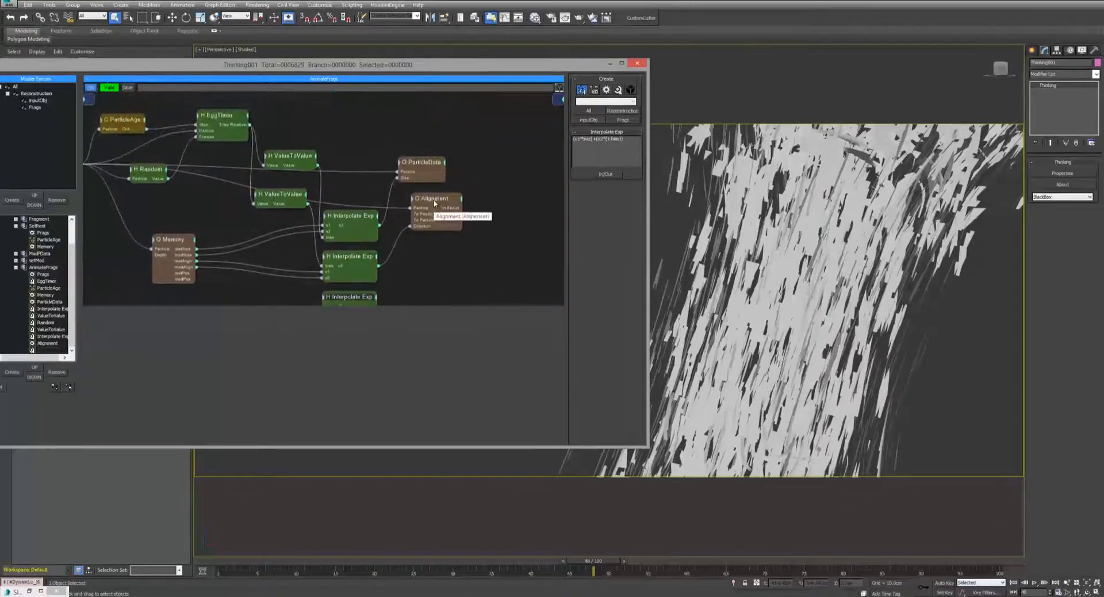
left_click_drag(433, 198, 419, 95)
left_click_drag(434, 174, 478, 225)
middle_click_drag(426, 275, 446, 194)
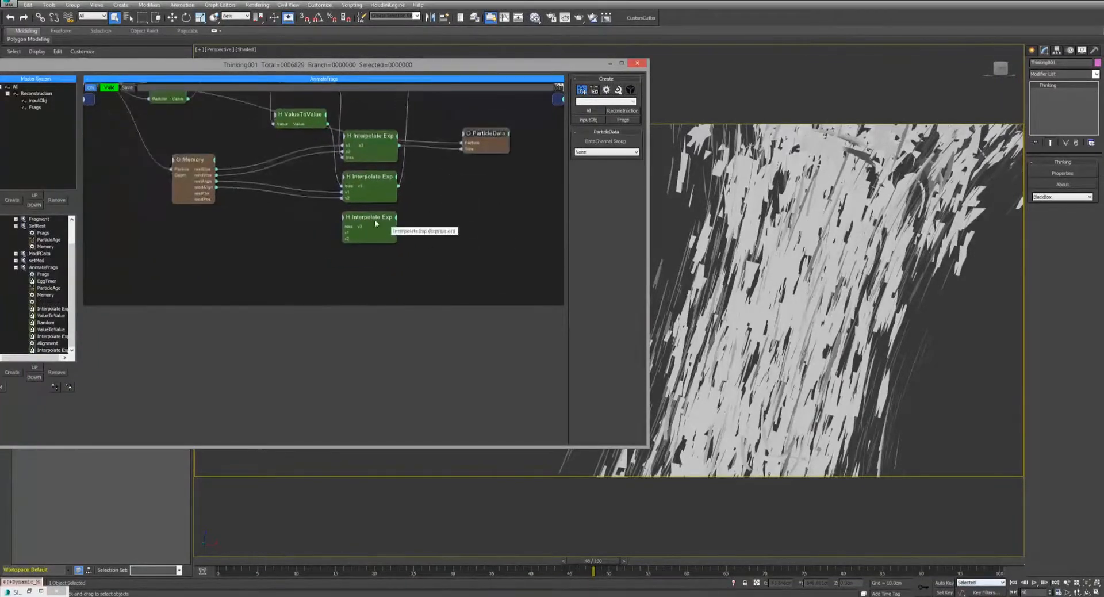
left_click(375, 219)
Duplicate the lower ValueToValue node, feed it from the EggTimer's relative time, and place the copy beneath the original.
middle_click_drag(279, 144, 293, 175)
left_click(303, 150)
key("ctrl+c")
key("ctrl+v")
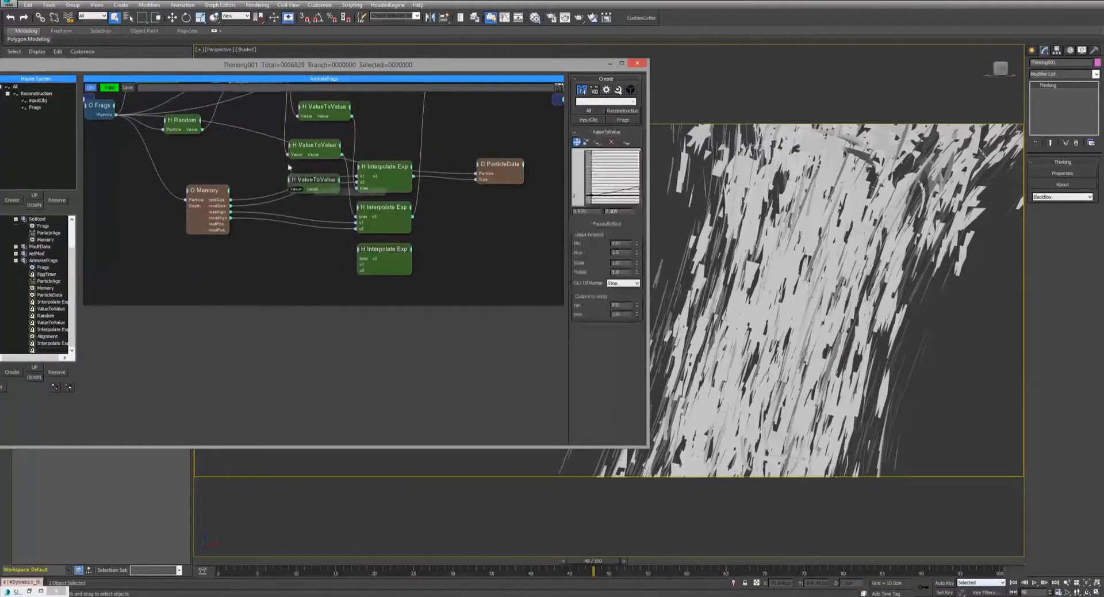
middle_click_drag(279, 84, 289, 133)
left_click_drag(314, 231, 335, 191)
middle_click_drag(318, 257, 320, 230)
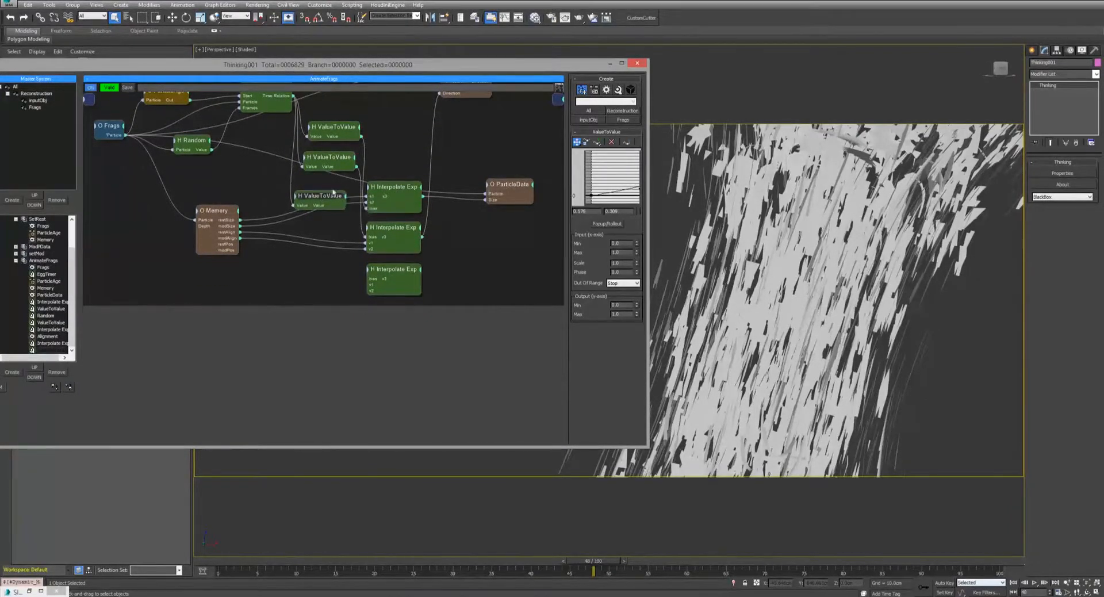
left_click_drag(323, 203, 329, 188)
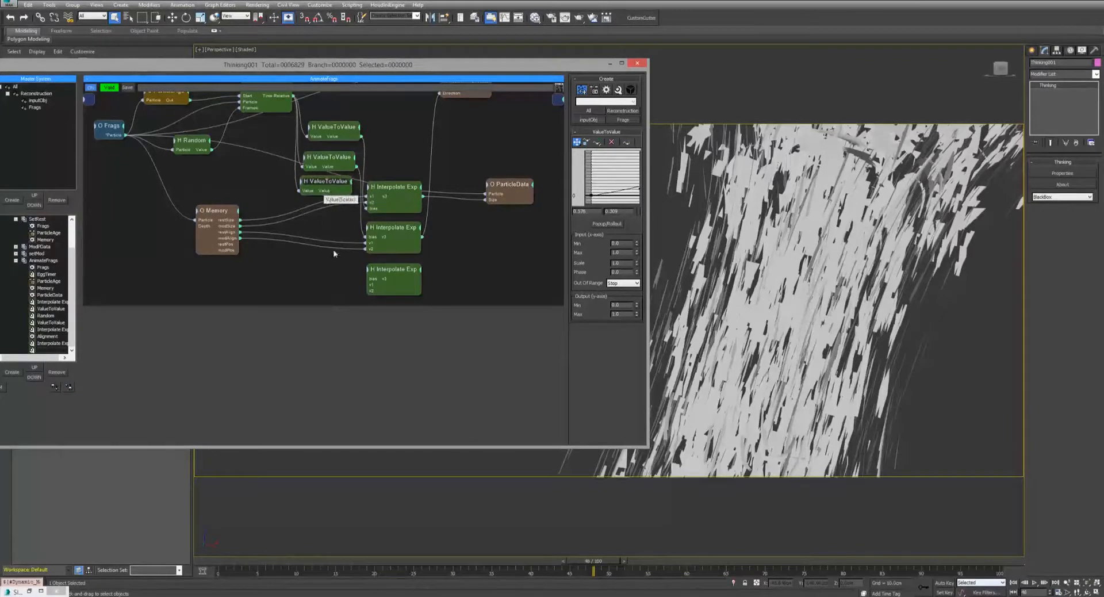
Wire the new ValueToValue, restPos and modPos into the third Interpolate Exp and connect its result to ParticleData's Position.
left_click_drag(385, 282, 378, 289)
left_click_drag(239, 250, 386, 276)
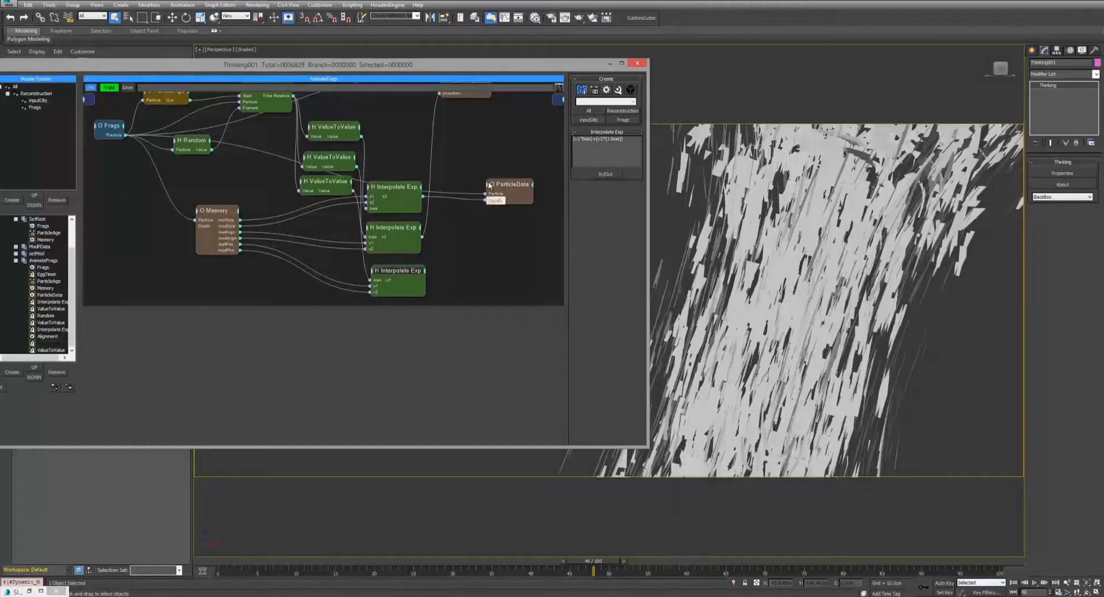
left_click(489, 186)
left_click(483, 217)
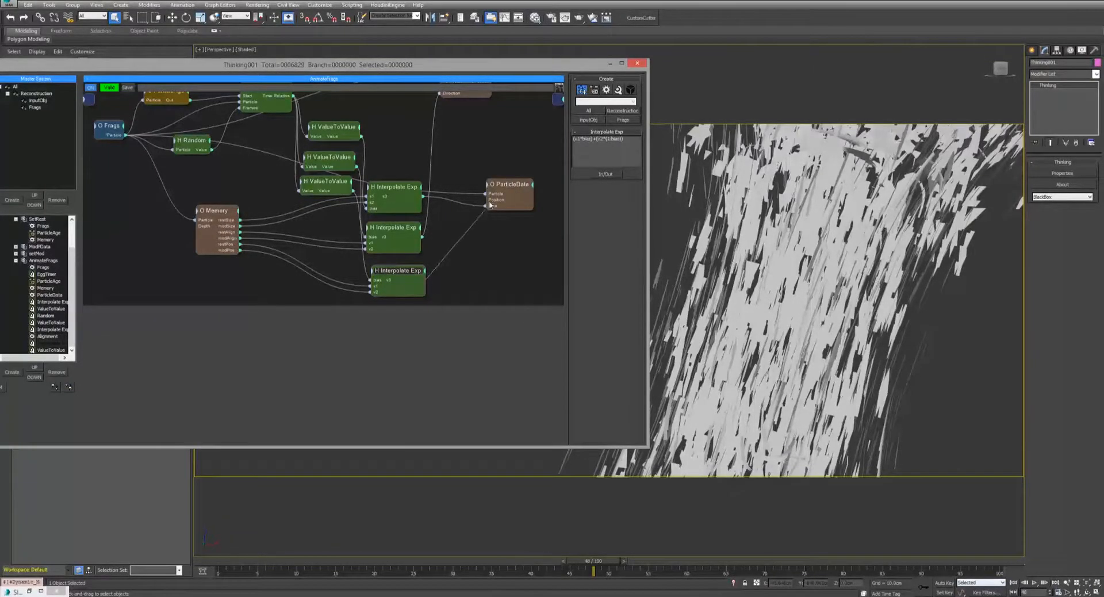
left_click_drag(490, 205, 488, 200)
left_click_drag(404, 270, 400, 265)
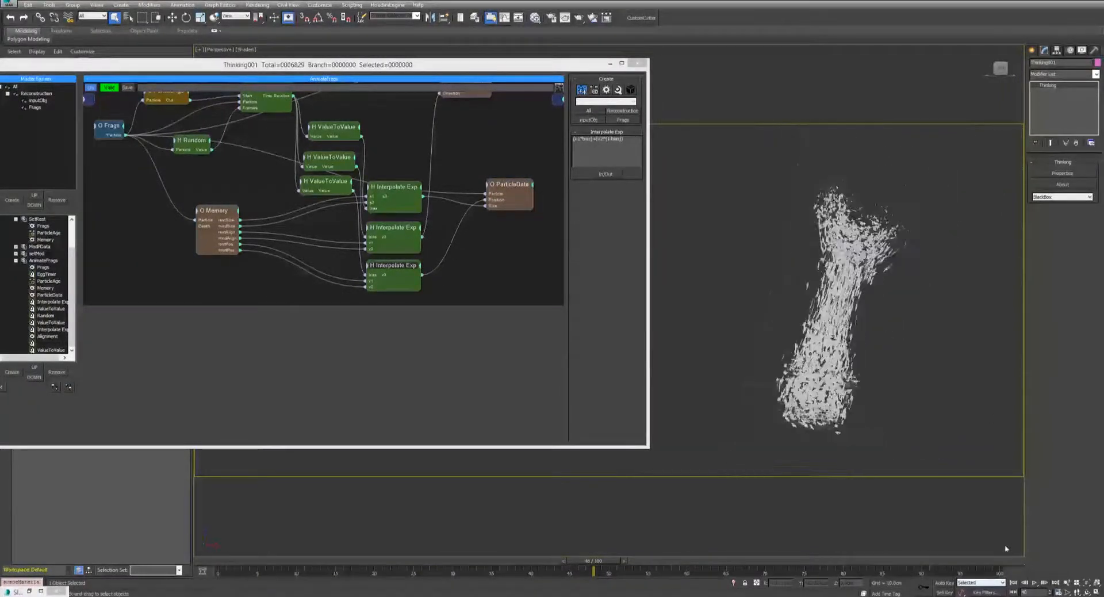
Replay the simulation from the start several times and examine up close how the fragments move to their rest position.
left_click(1013, 583)
left_click(1034, 583)
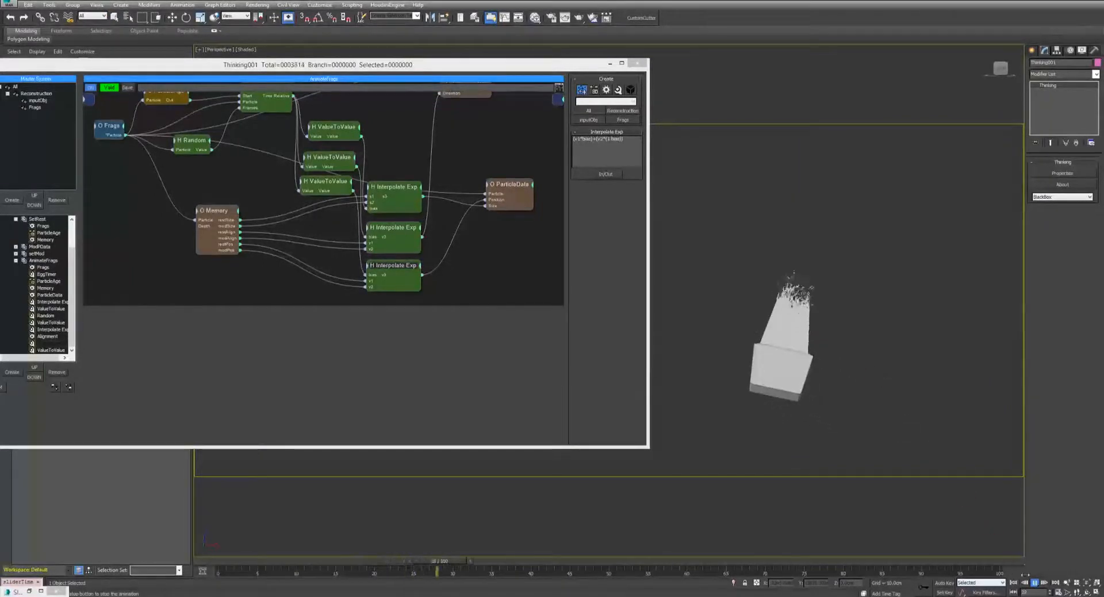
key("q")
middle_click_drag(948, 478, 935, 491)
scroll(935, 477, "up", 4)
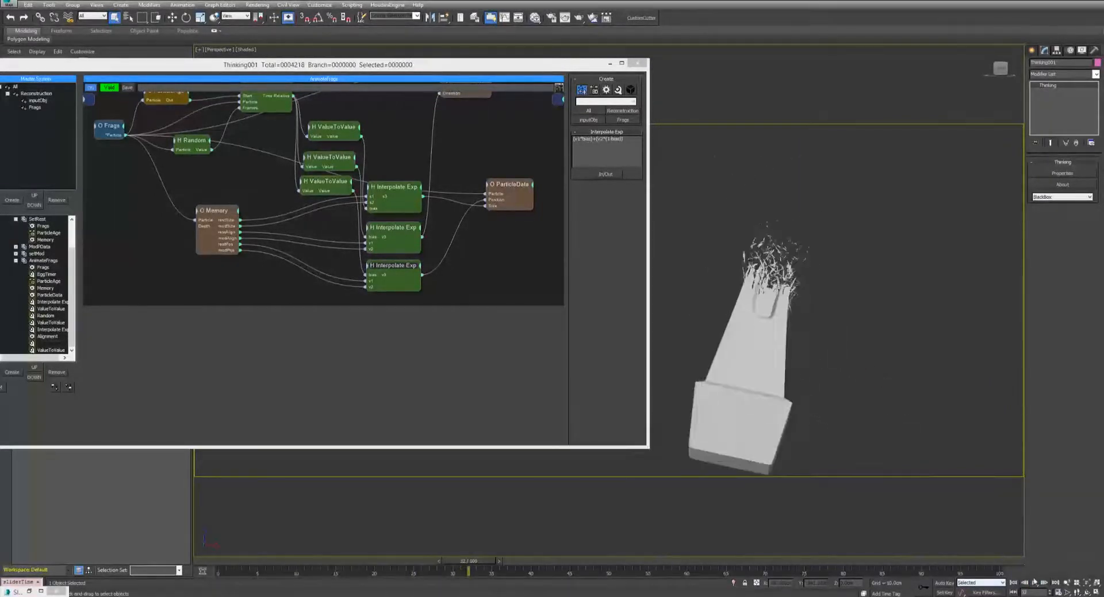
left_click(1014, 583)
left_click(1034, 582)
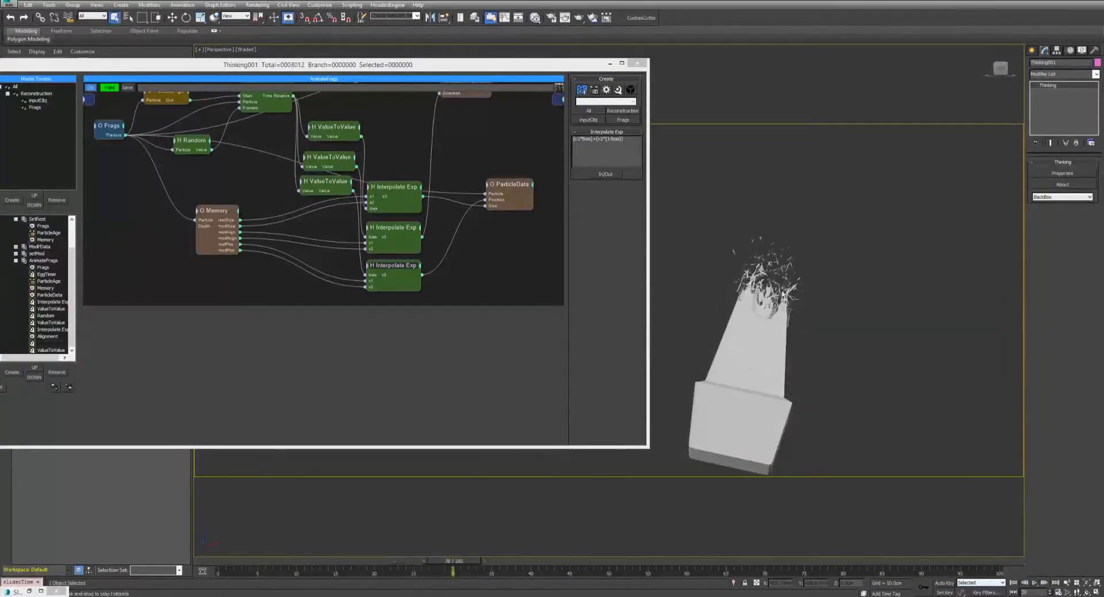
key("q")
scroll(771, 291, "up", 4)
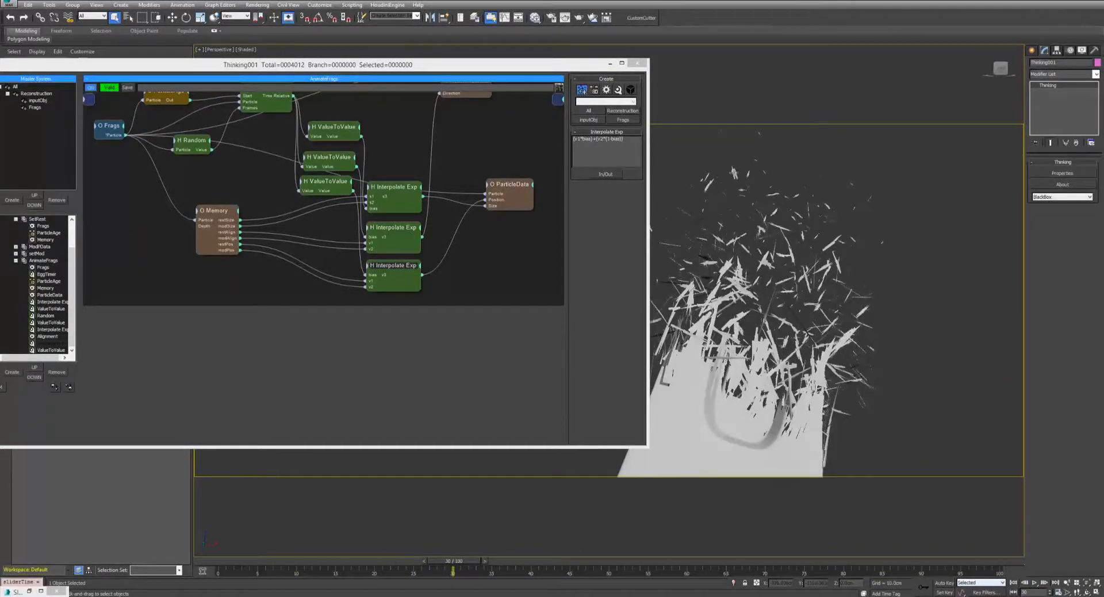
scroll(773, 311, "down", 5)
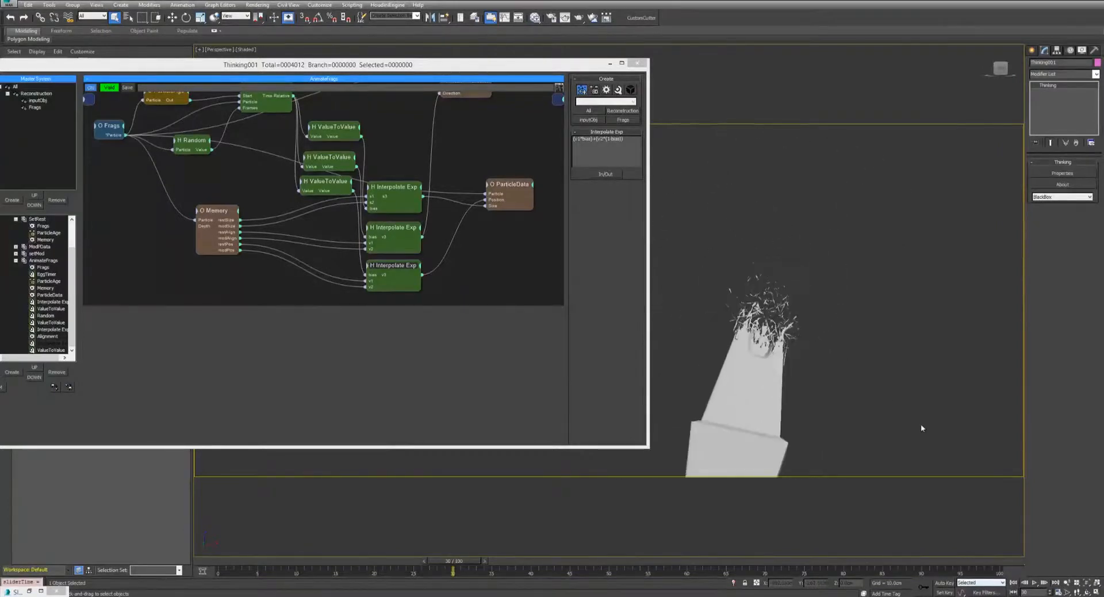
left_click(1016, 583)
left_click(1035, 583)
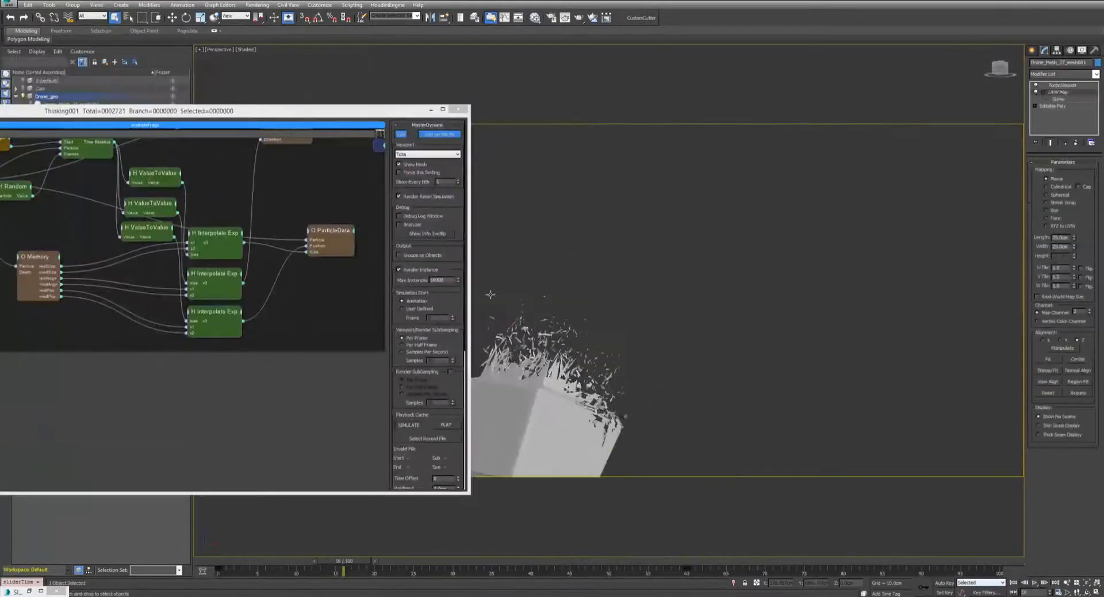
Change the value range of the Random node in AnimateFrags and play the simulation to check the fragment timing.
left_click_drag(213, 120, 253, 125)
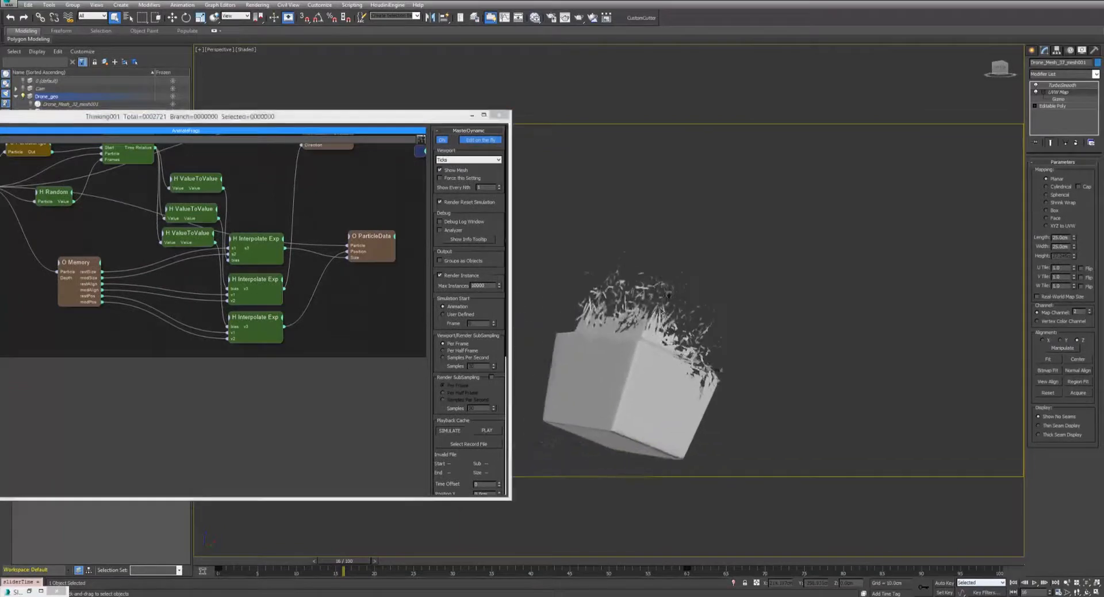
middle_click_drag(249, 187, 332, 254)
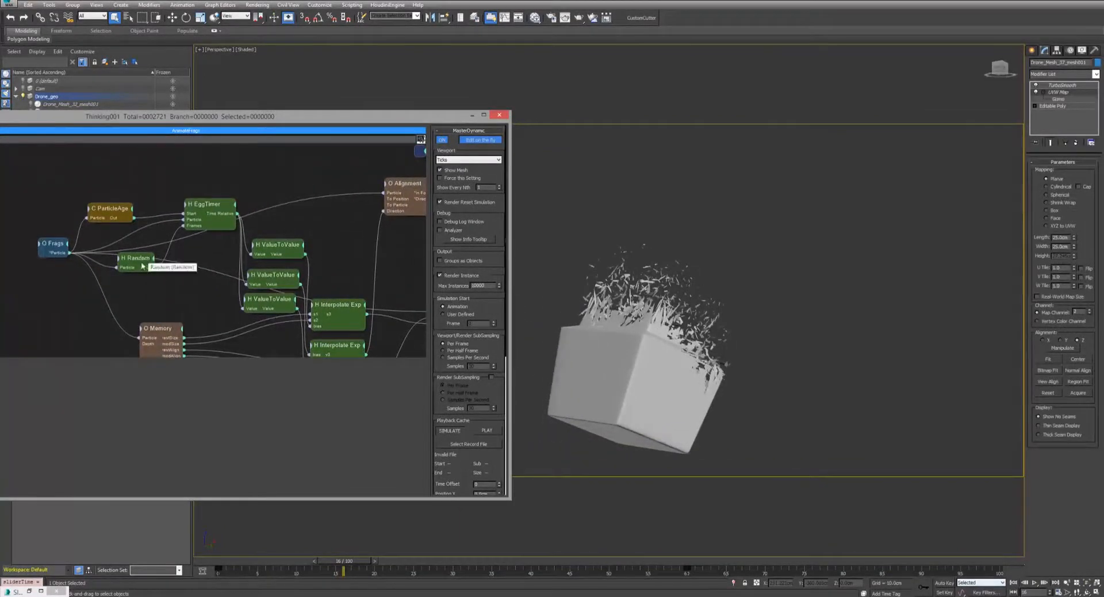
left_click_drag(142, 266, 139, 280)
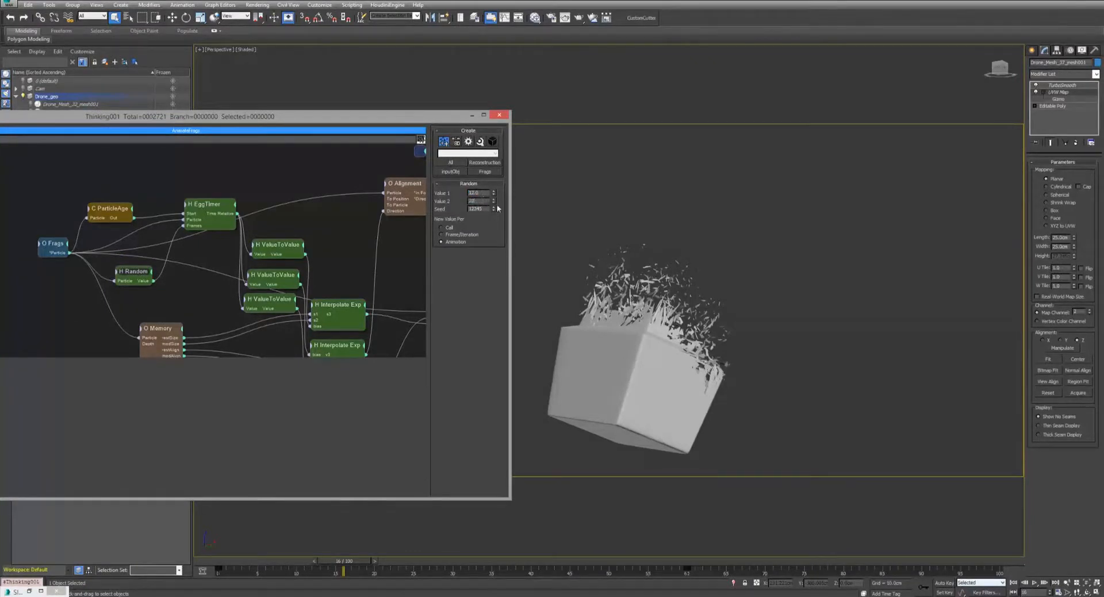
left_click(1034, 583)
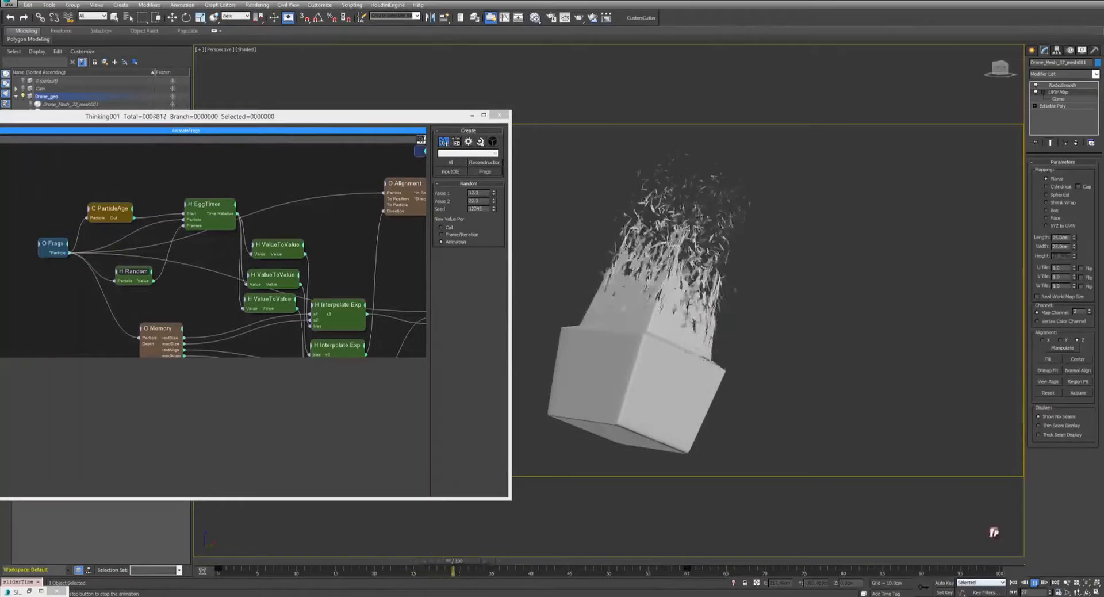
left_click(1034, 582)
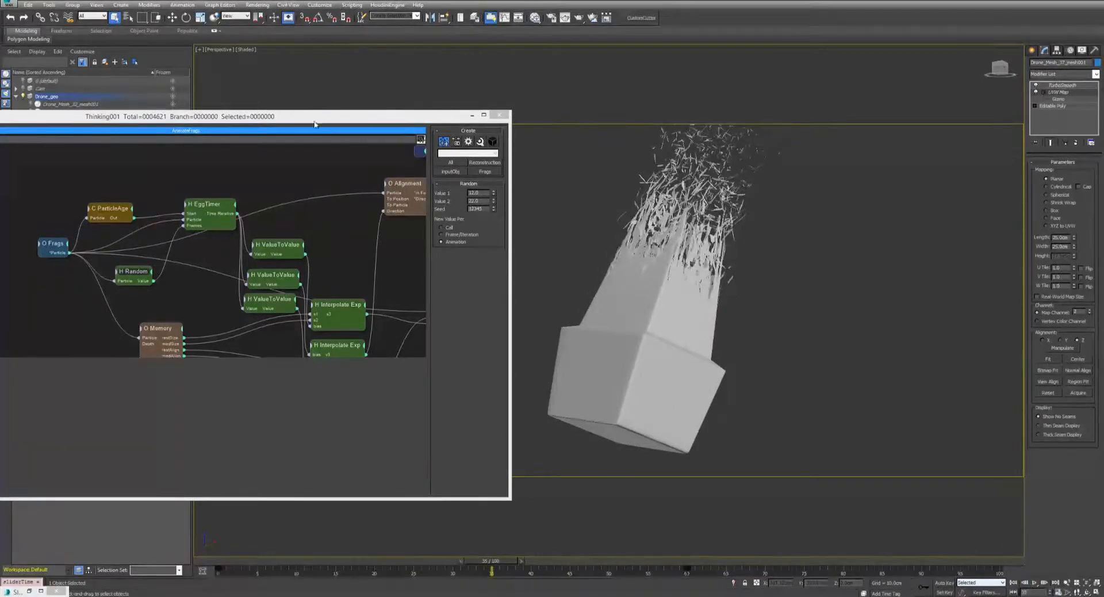
Open the Fragment operator, set its Count to 100 and play the simulation as a test.
left_click_drag(315, 118, 516, 118)
scroll(136, 288, "up", 3)
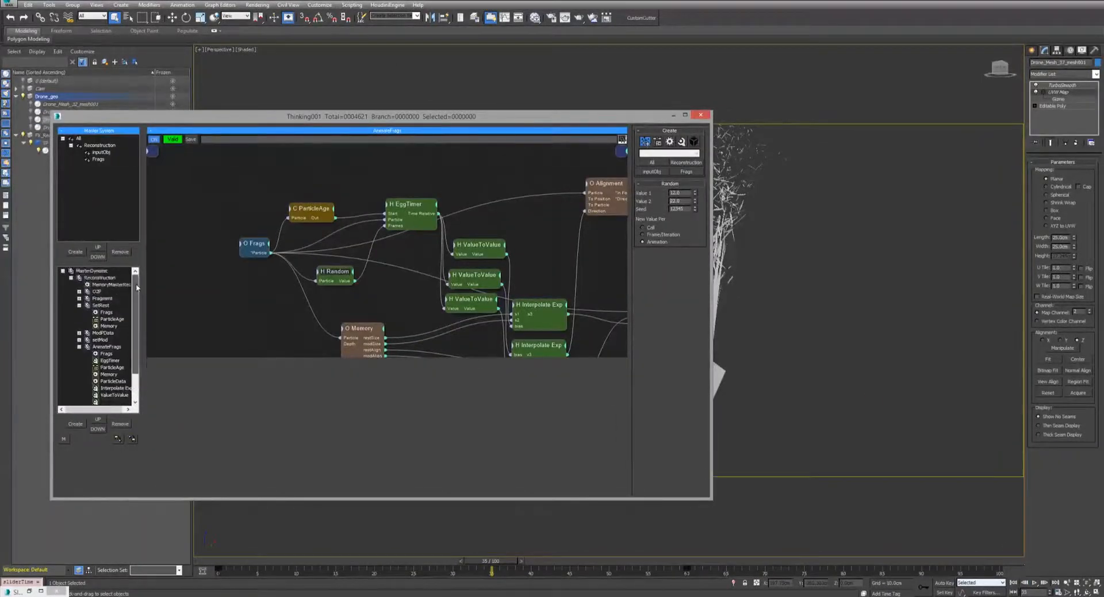
left_click(103, 298)
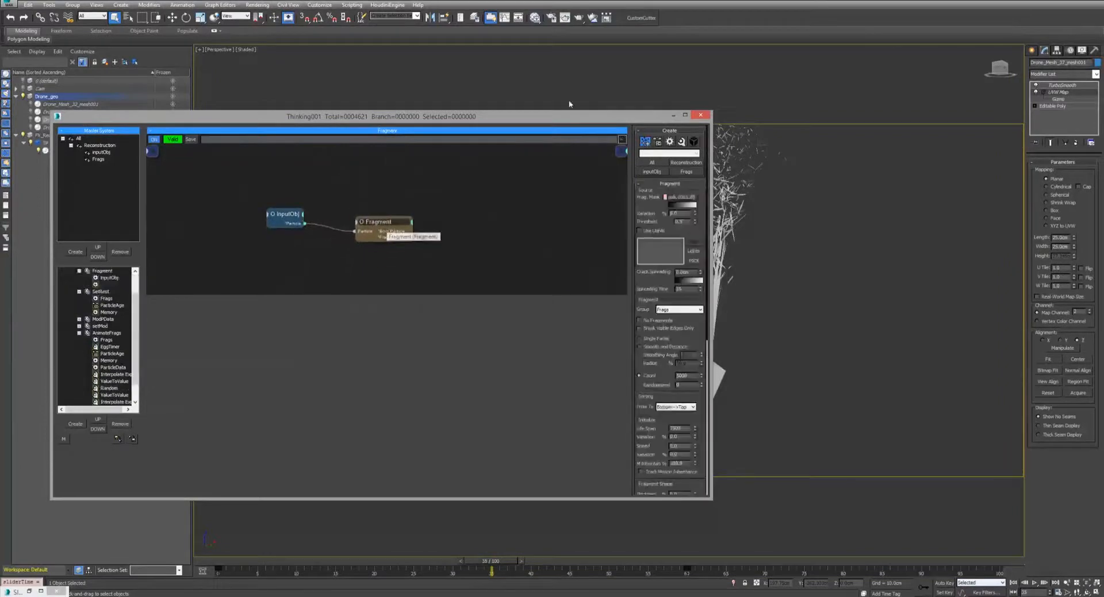
left_click_drag(576, 119, 349, 88)
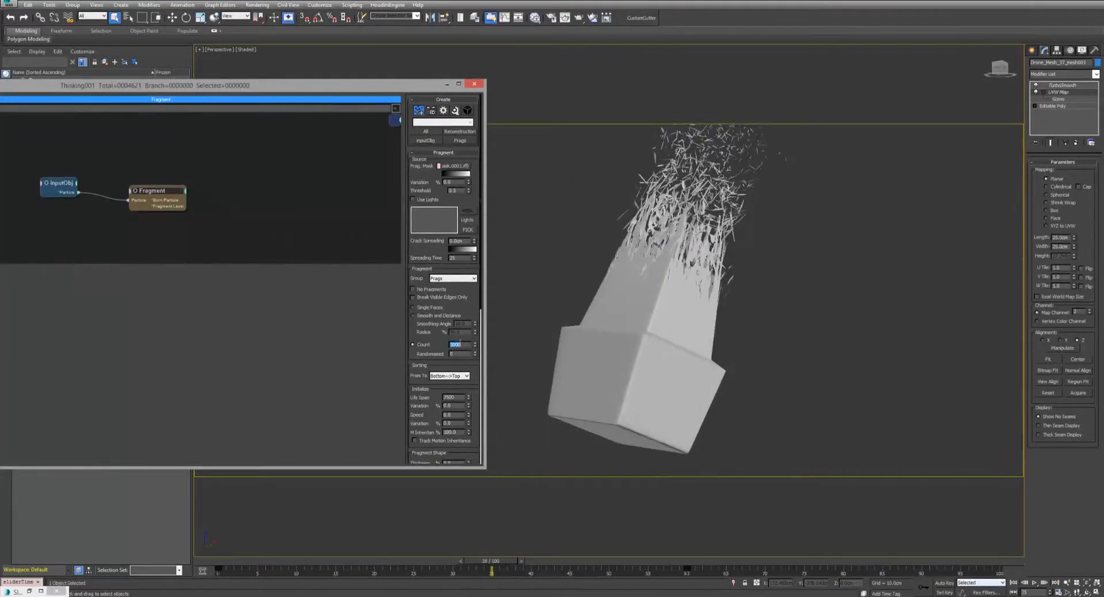
left_click(1027, 584)
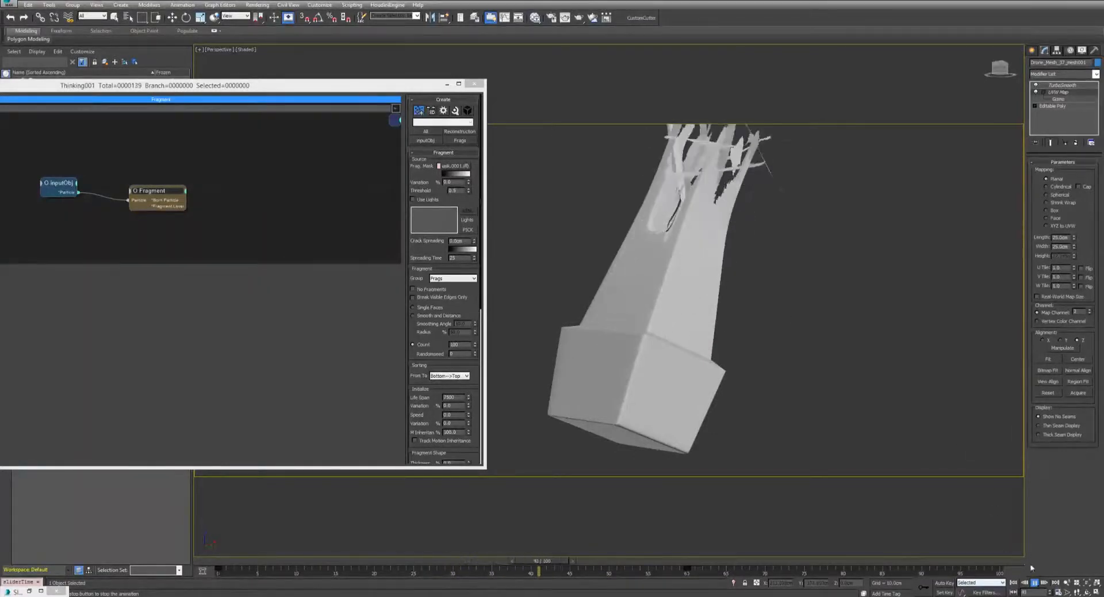
key("Escape")
Set the Fragment operator's Count to 10000 and play the simulation from the start.
double_click(460, 345)
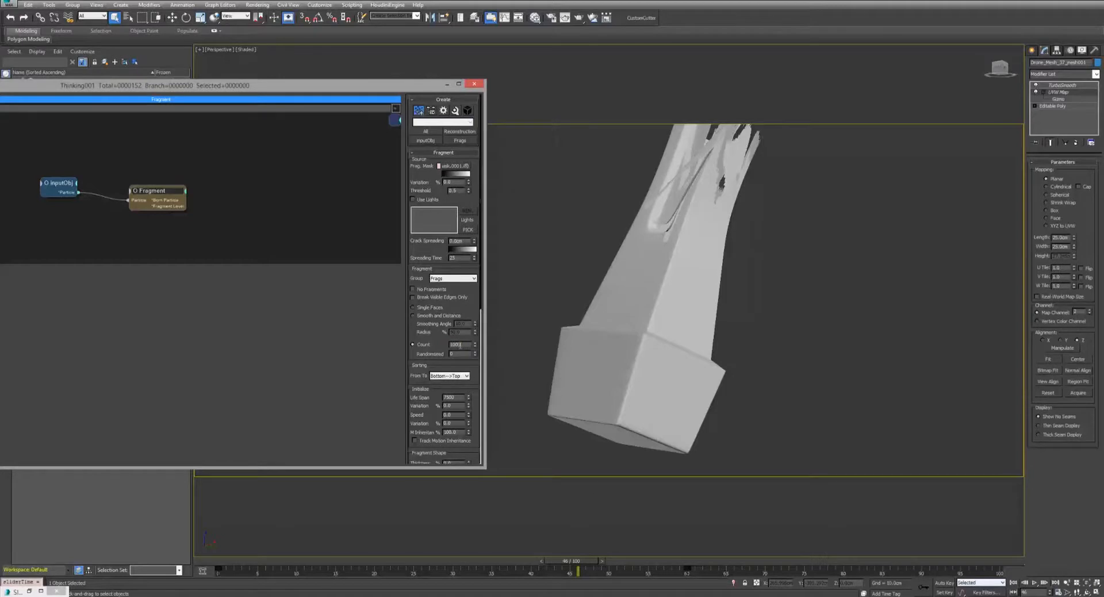
left_click(1013, 583)
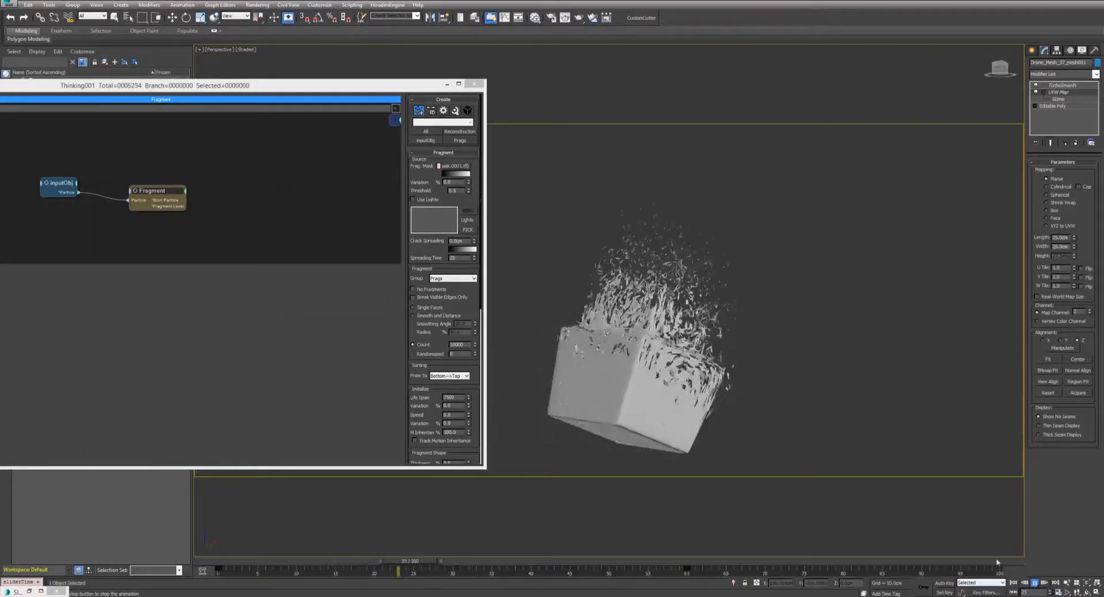
left_click(1034, 583)
Display the Frags group as Ticks with Show Mesh off and play the simulation from the start.
left_click_drag(354, 88, 633, 104)
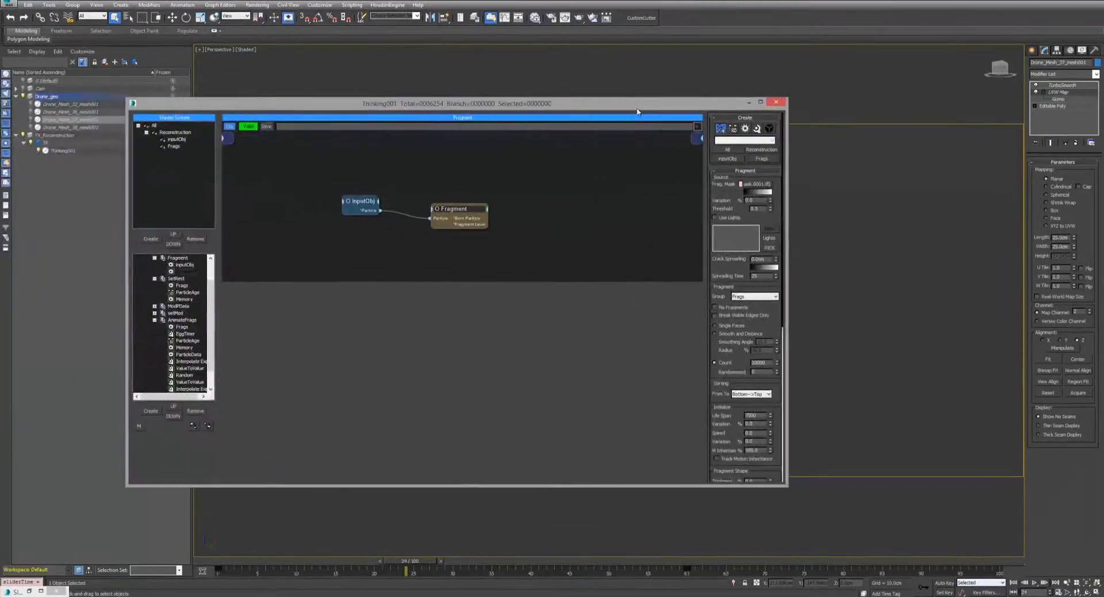
left_click(165, 146)
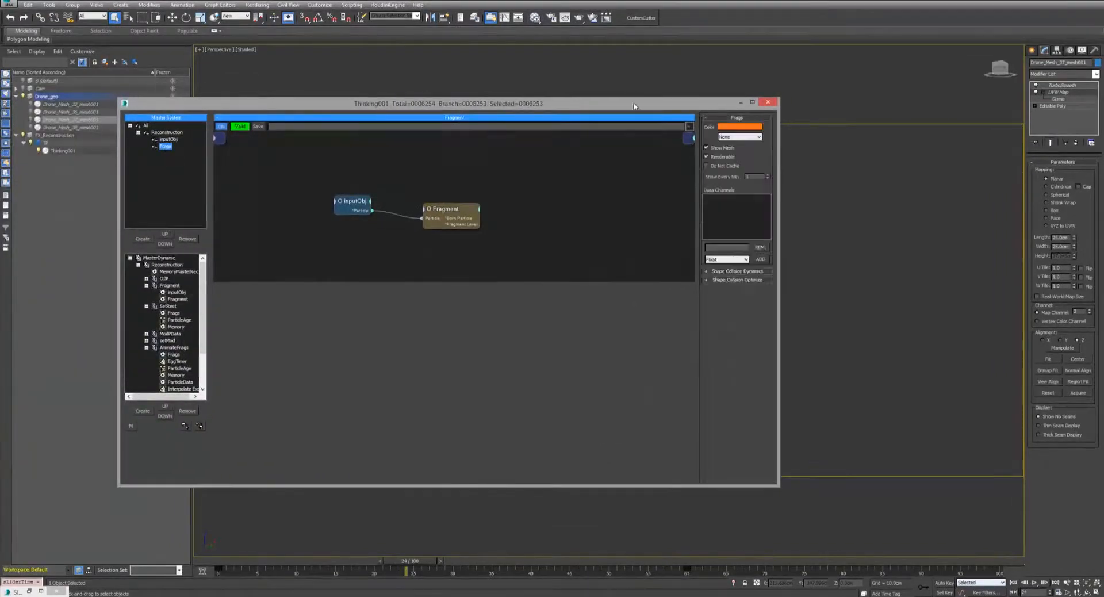
left_click(724, 139)
left_click(730, 145)
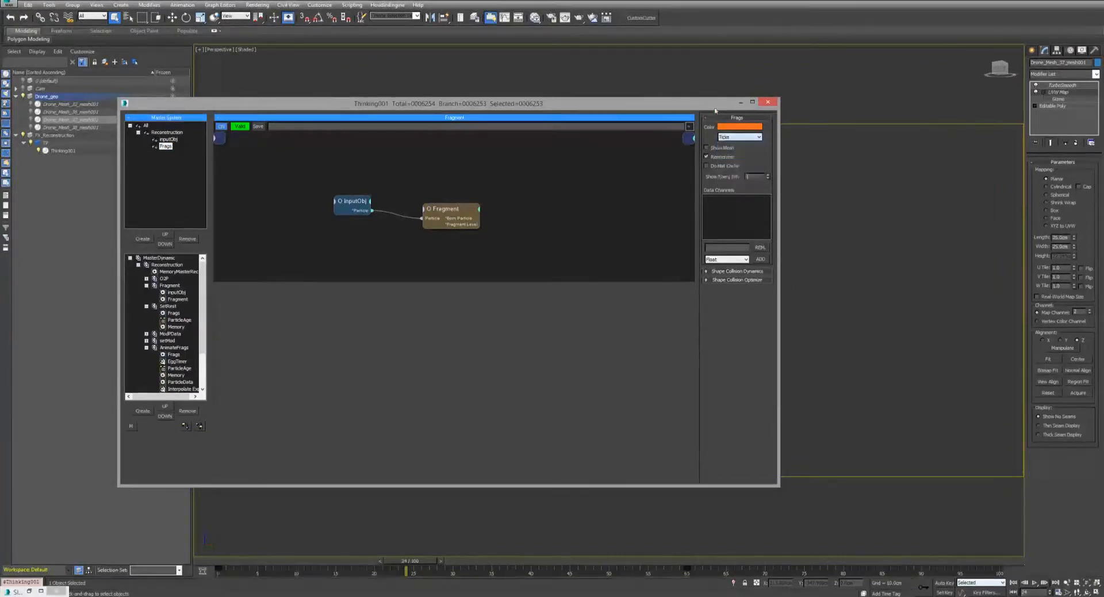
left_click_drag(718, 106, 392, 78)
left_click(1014, 583)
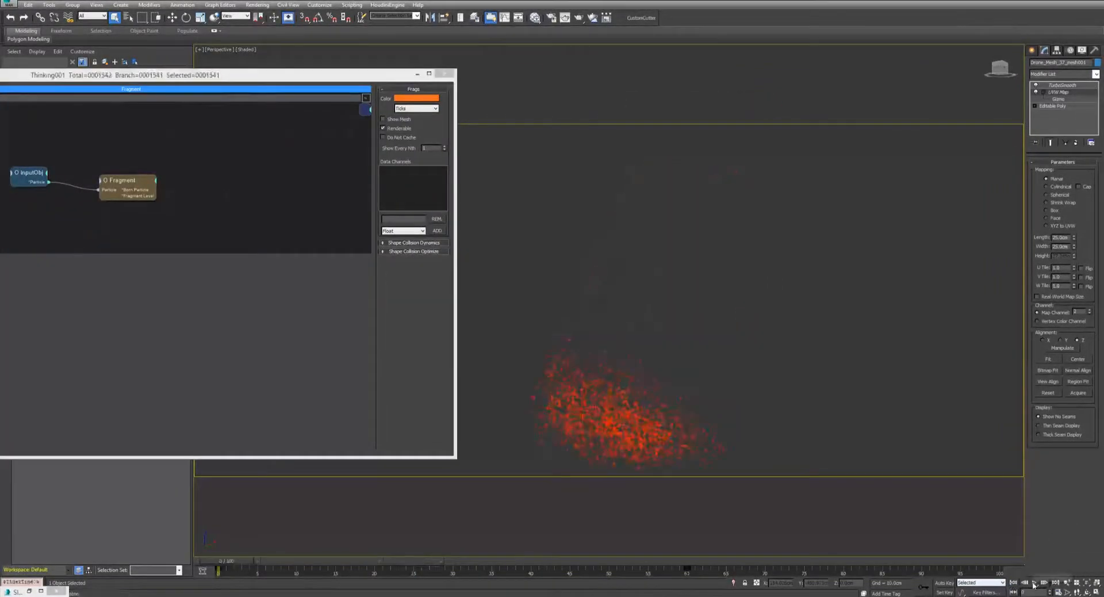
left_click(1033, 582)
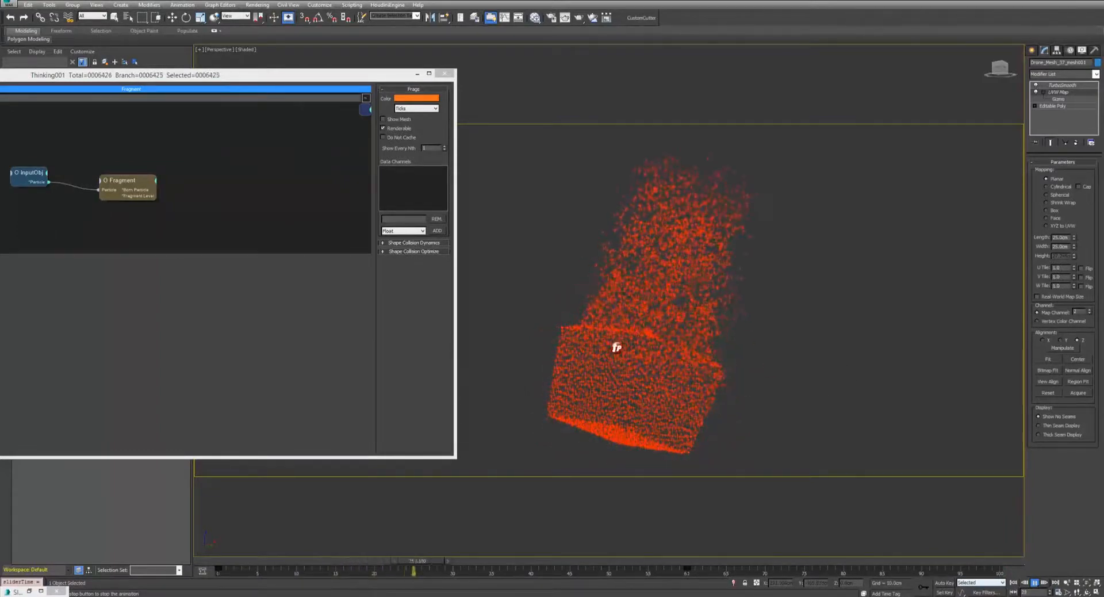
left_click(1037, 582)
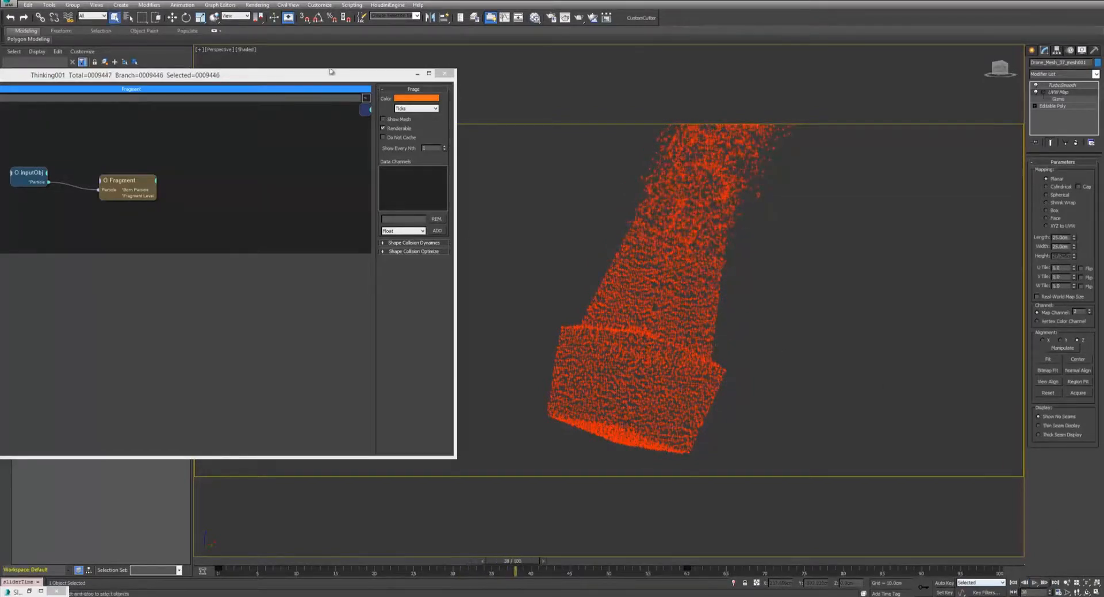
Set the Frags group display to None with Show Mesh on and replay the simulation.
left_click_drag(330, 72, 642, 94)
left_click(719, 131)
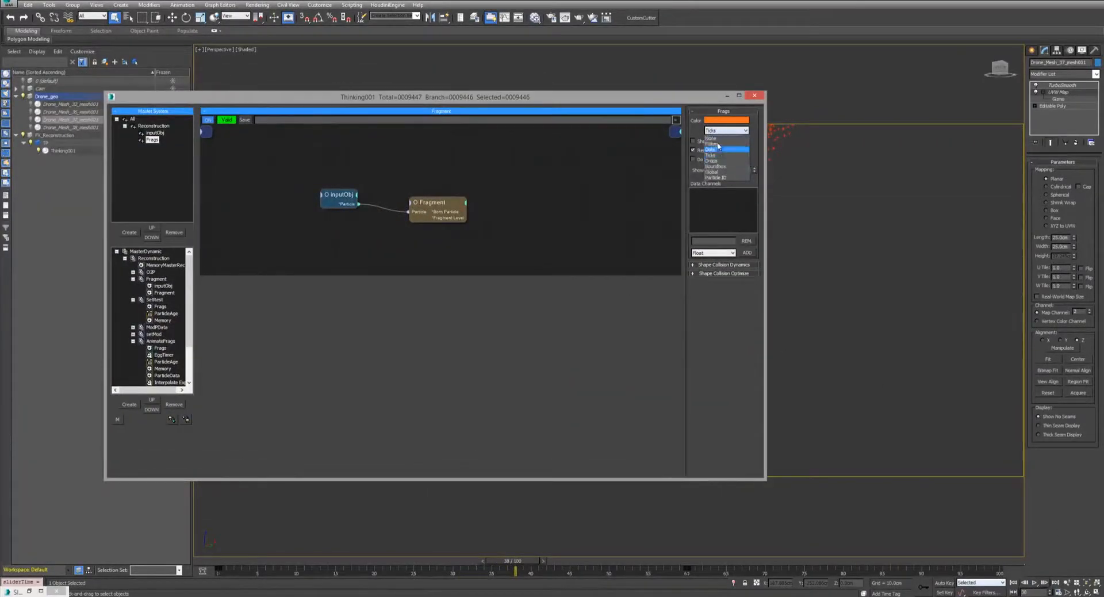
left_click(710, 139)
left_click_drag(684, 100, 314, 130)
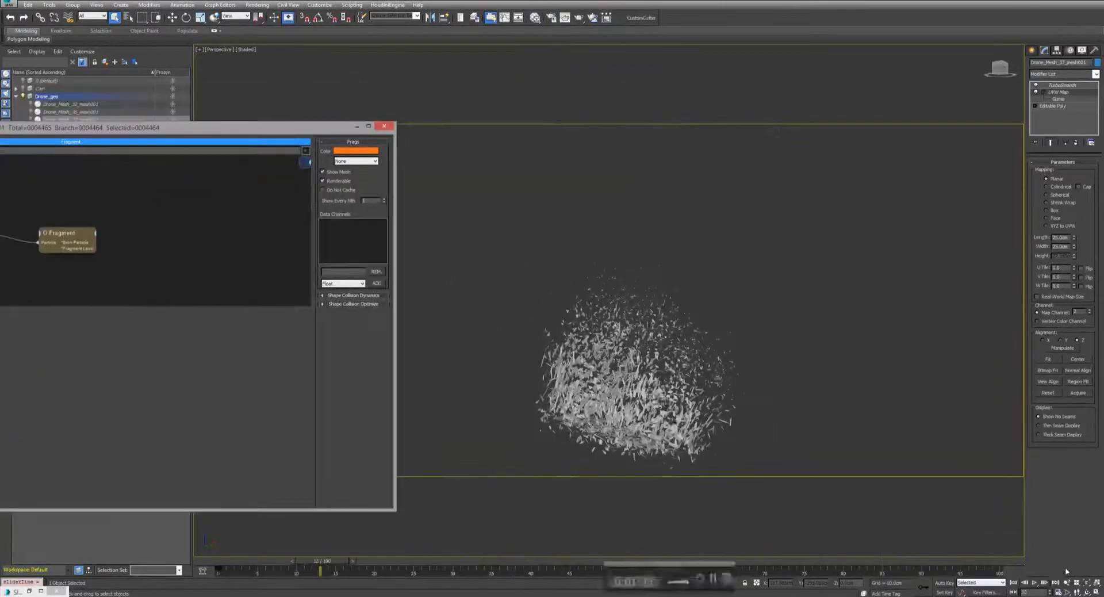
left_click(1035, 583)
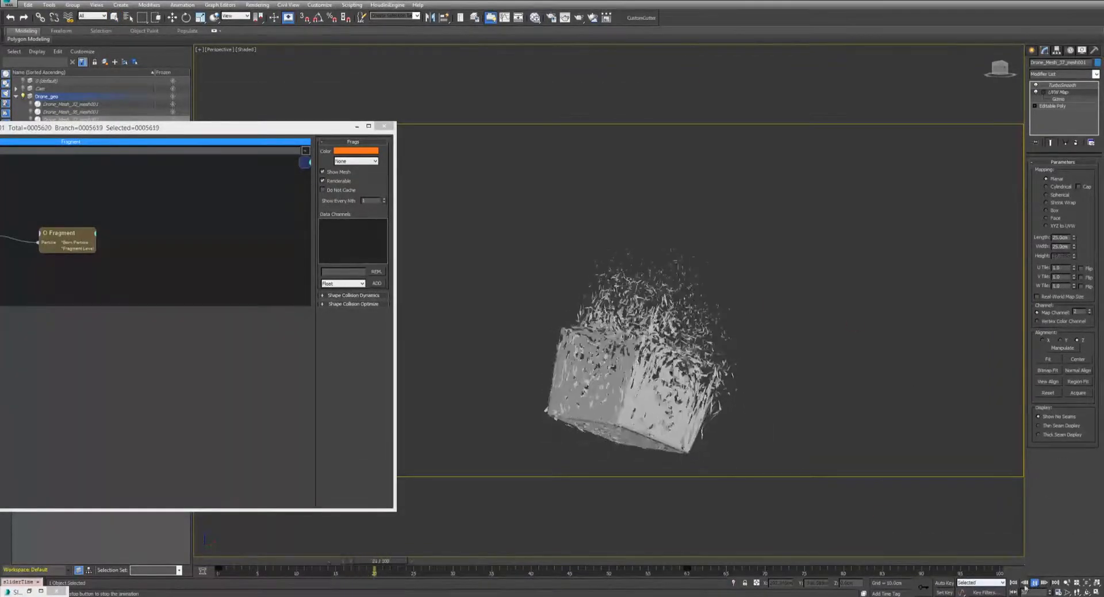
key("/")
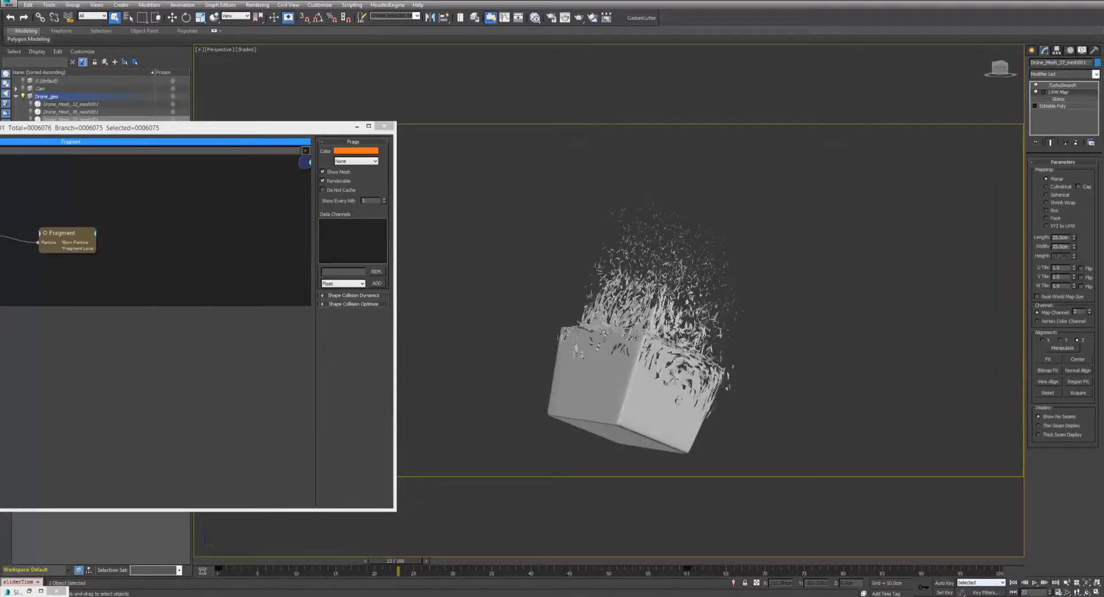
Show the MasterDynamic settings, scrub the timeline to frame 55 and examine the fragments on the drone mesh.
left_click_drag(176, 130, 472, 101)
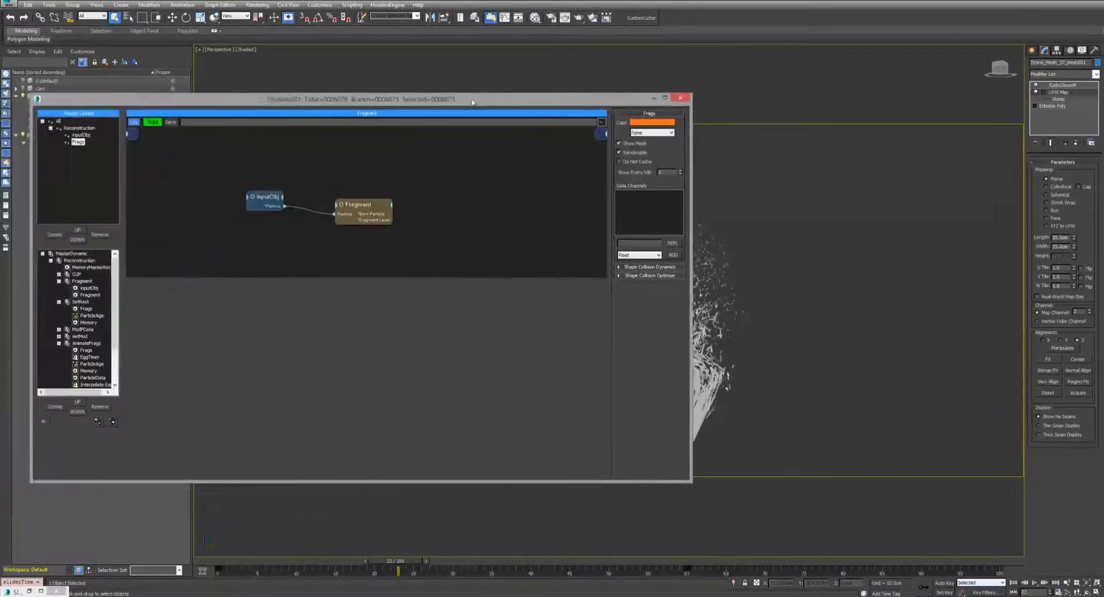
right_click(62, 262)
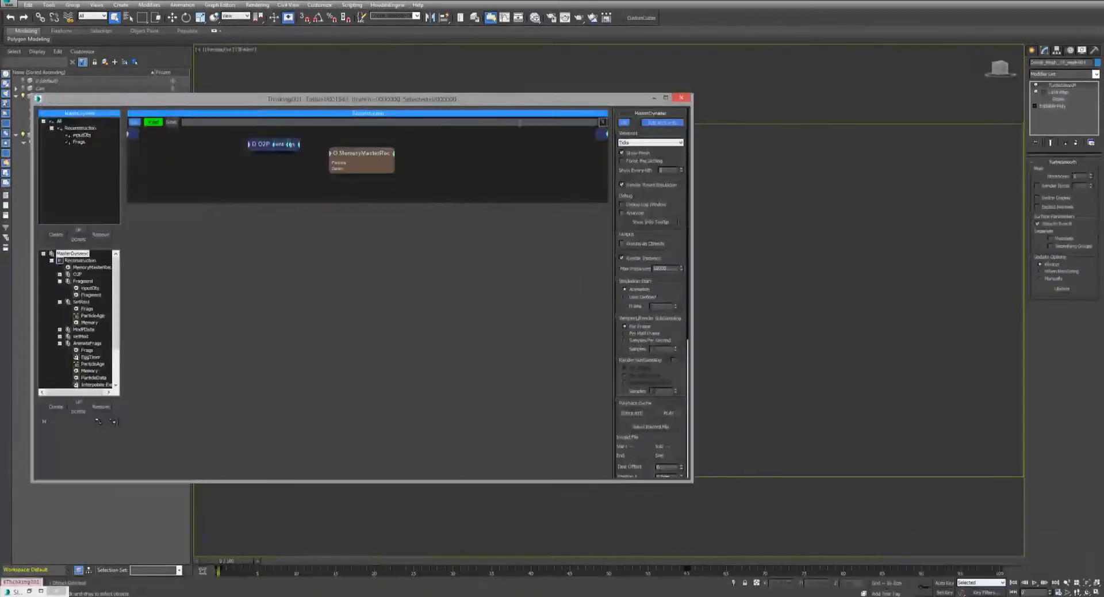
left_click_drag(518, 103, 269, 93)
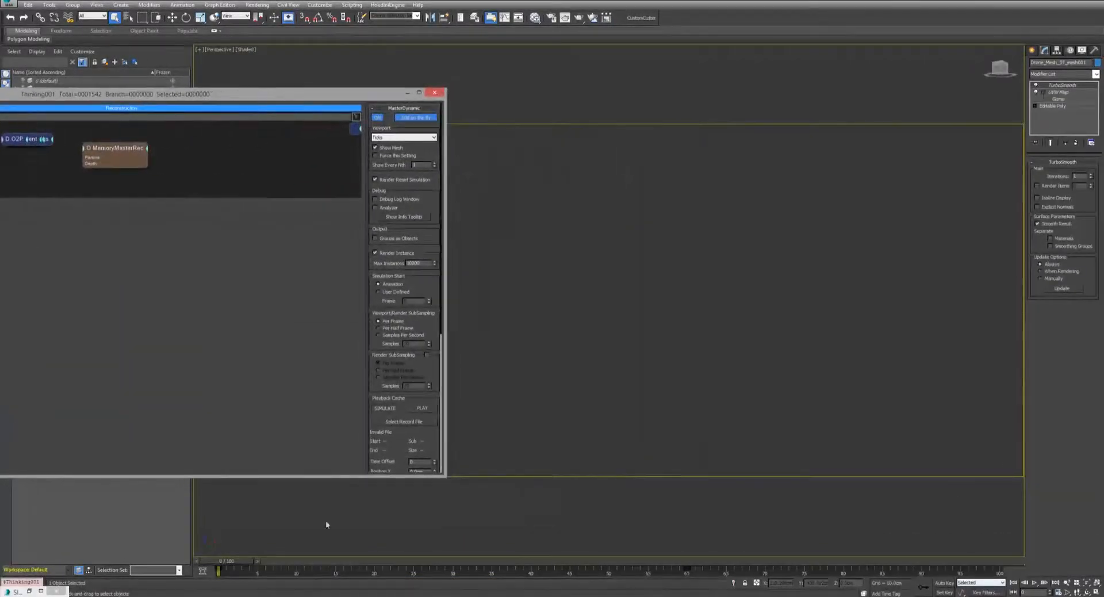
left_click_drag(235, 564, 603, 569)
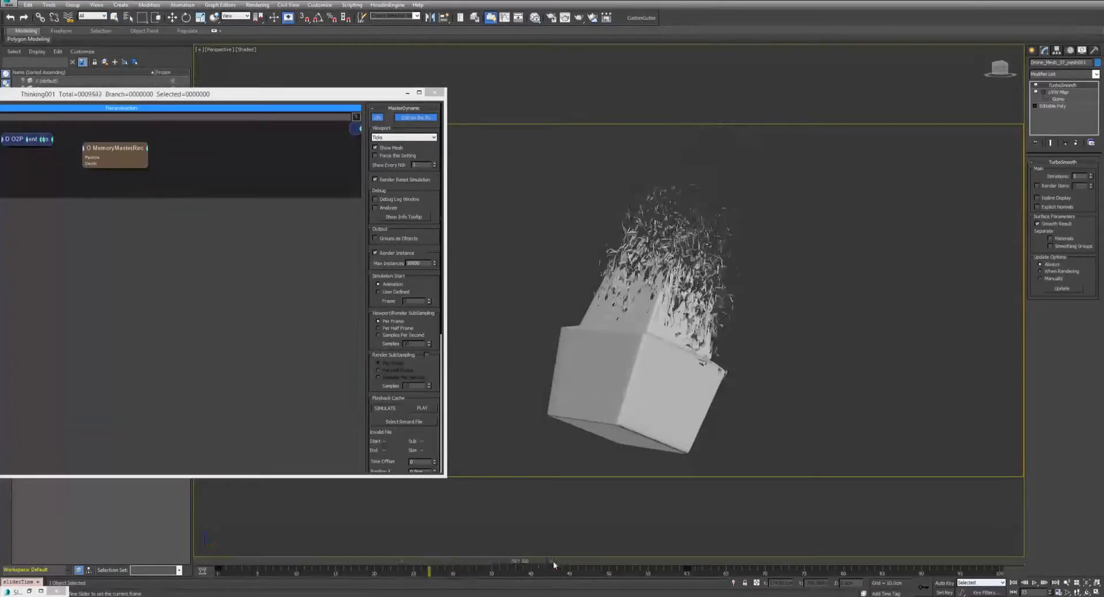
key("q")
scroll(764, 270, "down", 5)
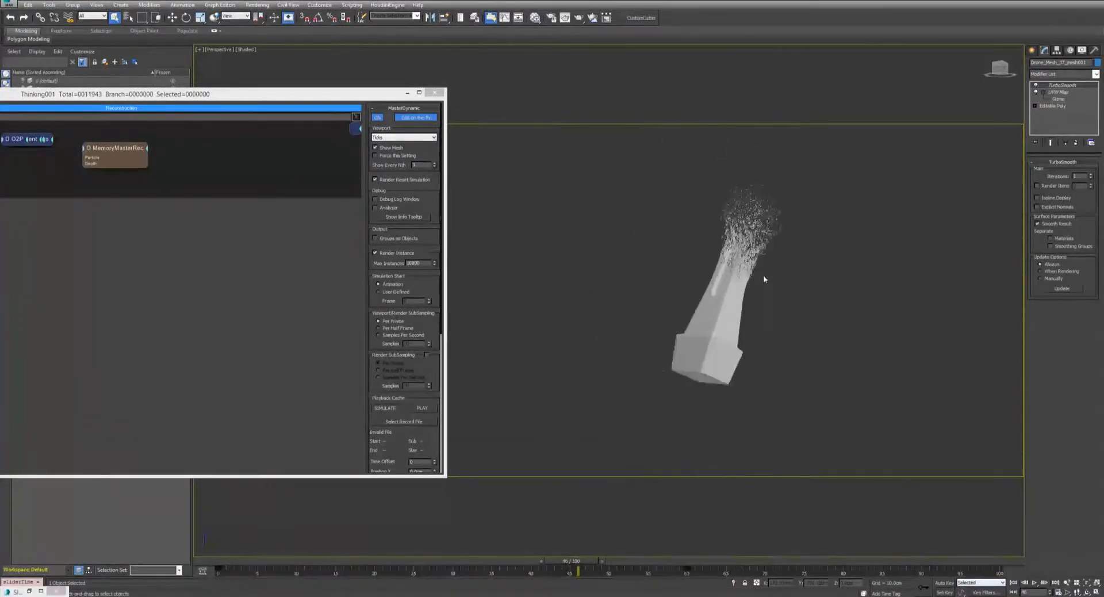
scroll(747, 310, "up", 8)
left_click_drag(575, 561, 648, 562)
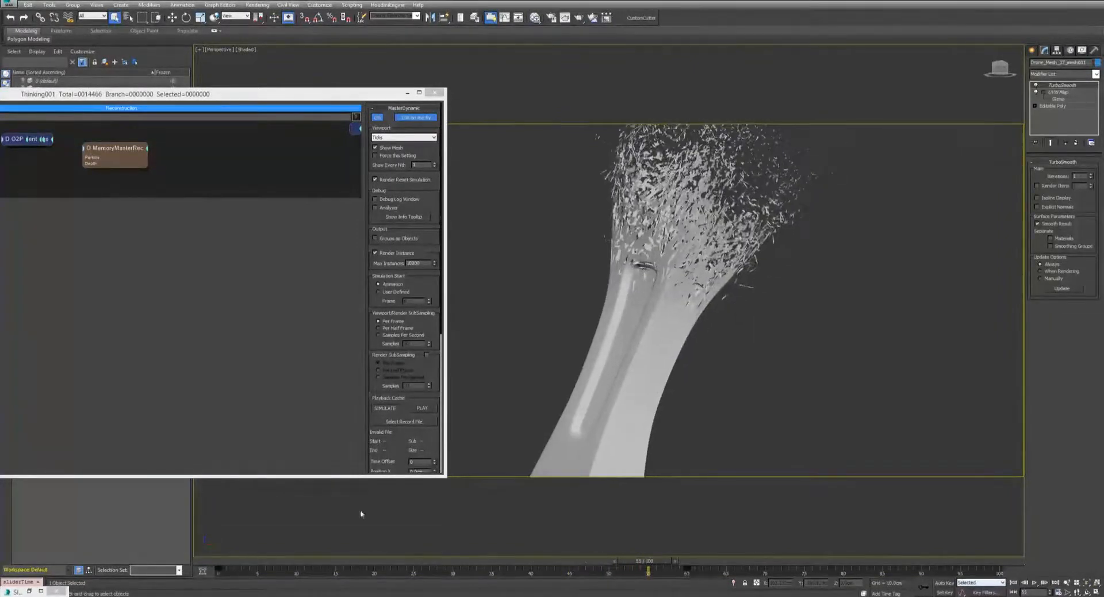
Switch to the file browser, open RECONSTRUCTION_RENDER.mov and watch the final render for comparison.
left_click(51, 592)
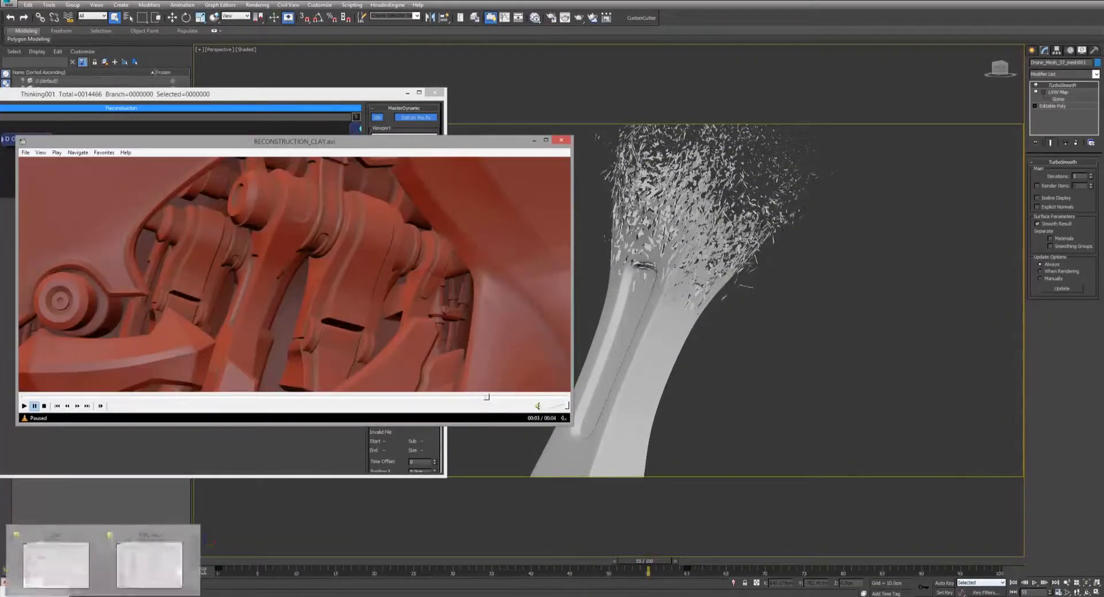
left_click(50, 575)
left_click(685, 205)
left_click_drag(684, 206, 395, 225)
left_click(971, 95)
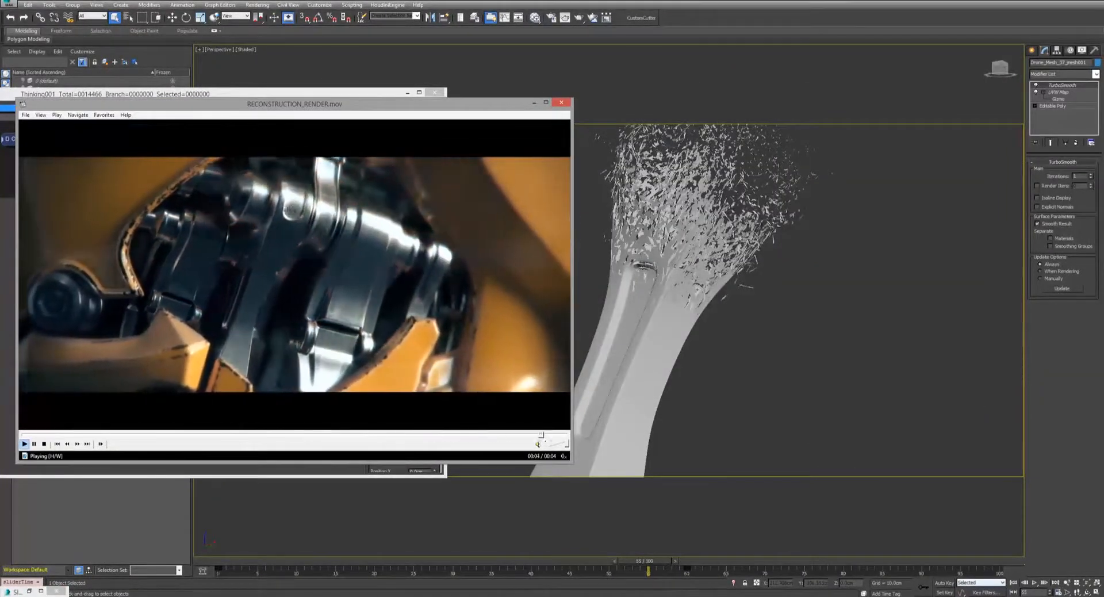
Pause the final render partway through and put away the video player and the Thinking Particles window.
key("space")
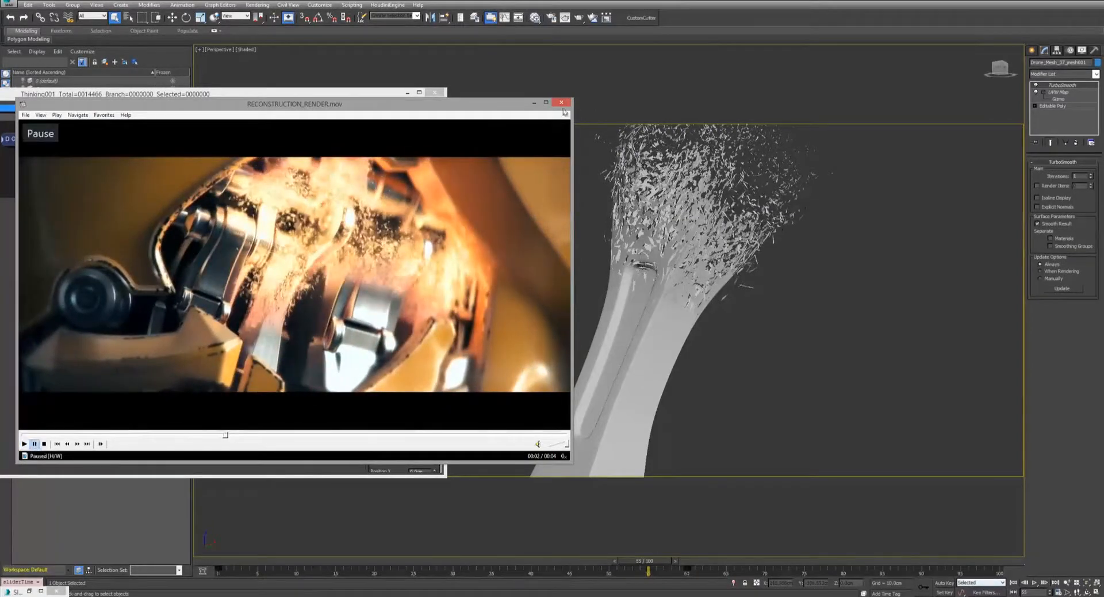
left_click(532, 103)
left_click_drag(362, 93, 510, 109)
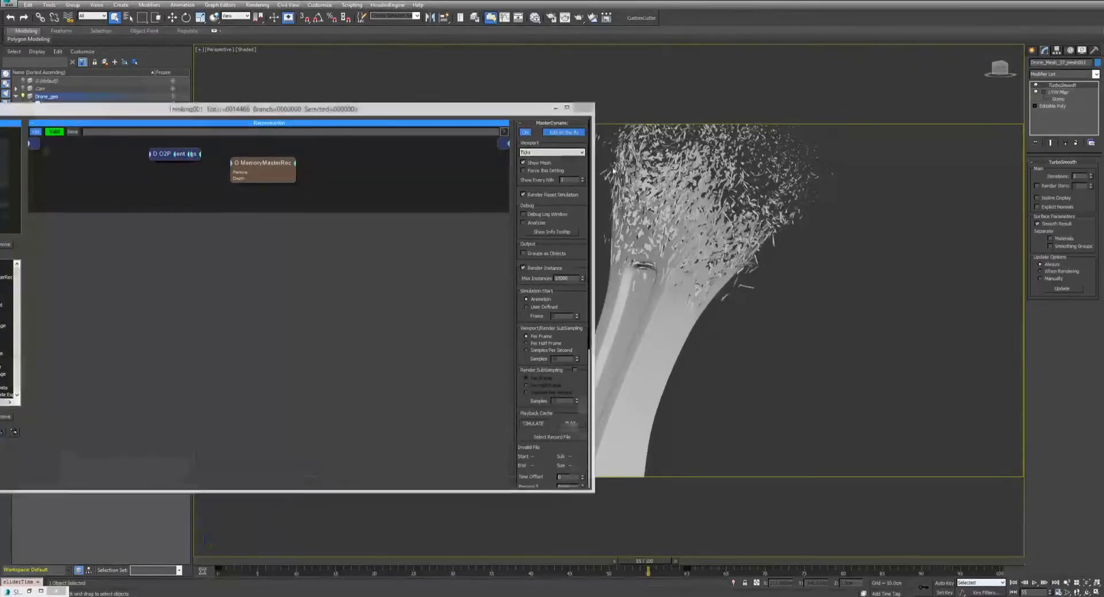
left_click(582, 107)
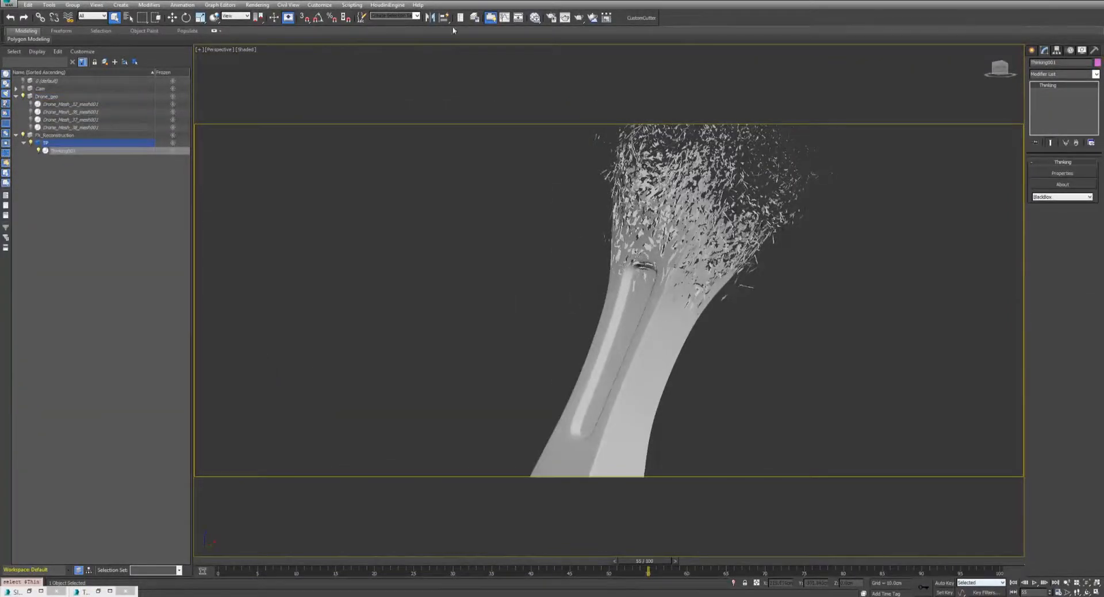
Open the Slate Material Editor, move the Map #48 bitmap node up and add a new Standard material to the view.
left_click(535, 17)
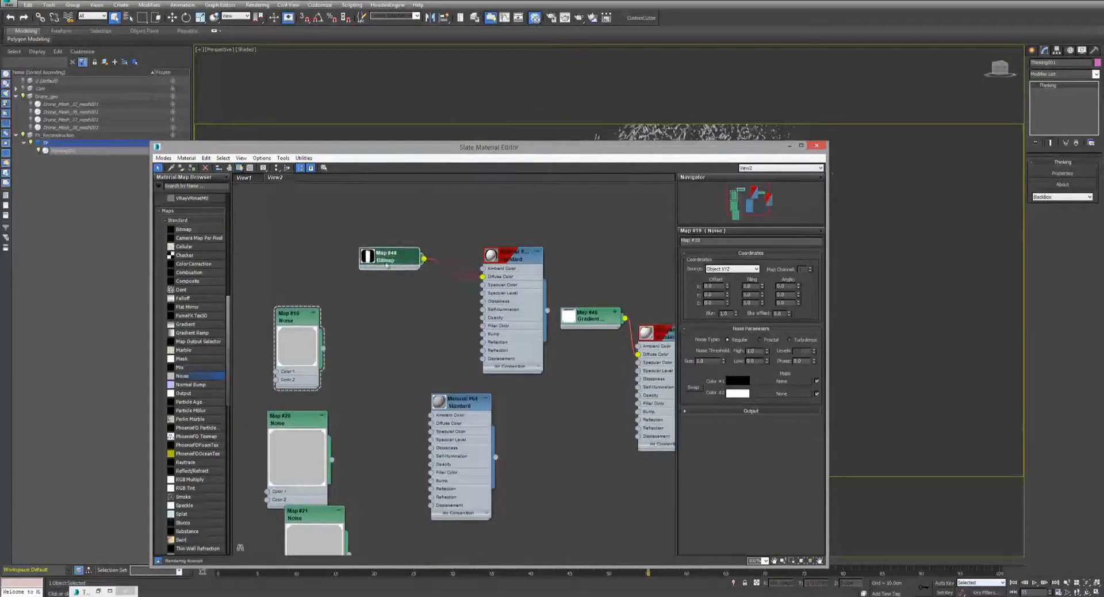
left_click_drag(386, 264, 378, 244)
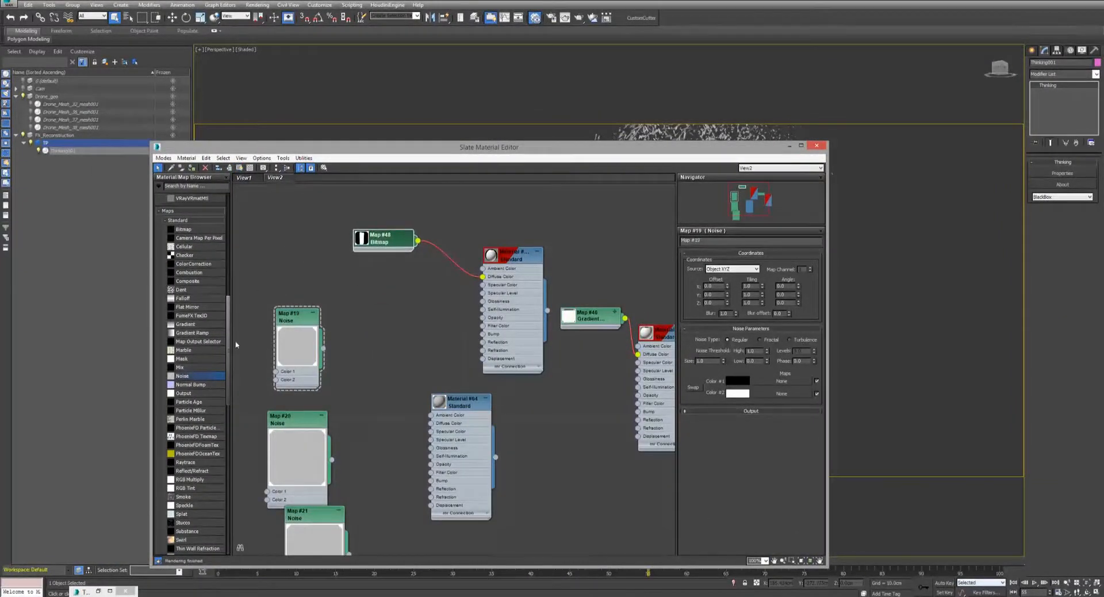
left_click_drag(229, 340, 219, 251)
left_click_drag(186, 293, 557, 218)
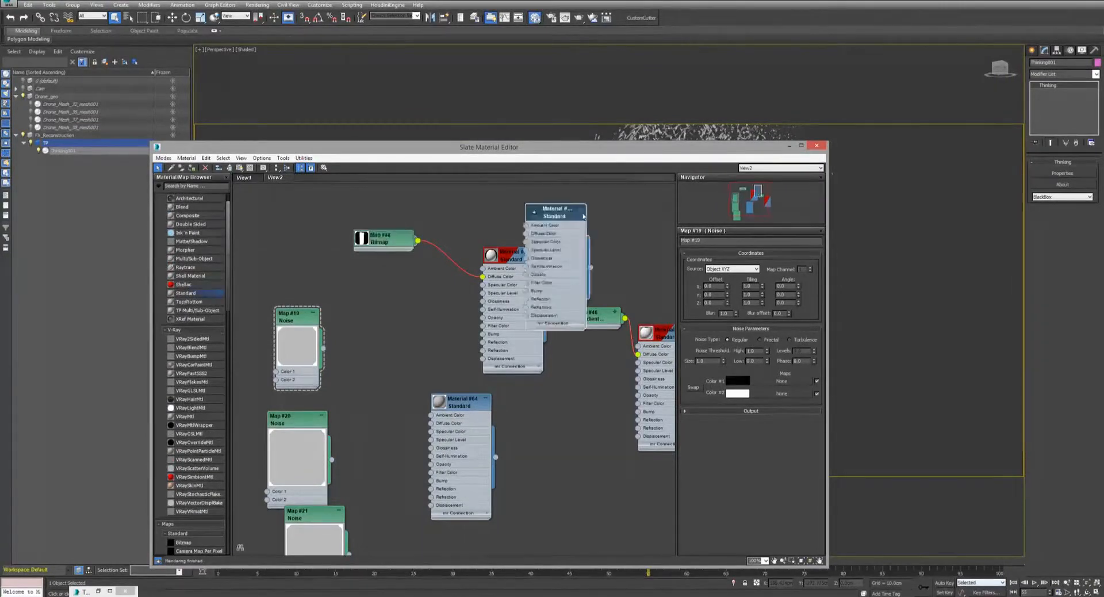
Arrange the nodes and connect a copy of the mask bitmap to the new Standard material's Diffuse Color.
middle_click_drag(599, 210, 523, 319)
left_click_drag(472, 321, 508, 228)
left_click_drag(303, 345, 320, 440)
left_click_drag(325, 224, 484, 248)
Assign the new Standard material to the fragments in the viewport.
left_click_drag(564, 147, 267, 135)
left_click_drag(253, 271, 614, 313)
left_click_drag(244, 136, 314, 101)
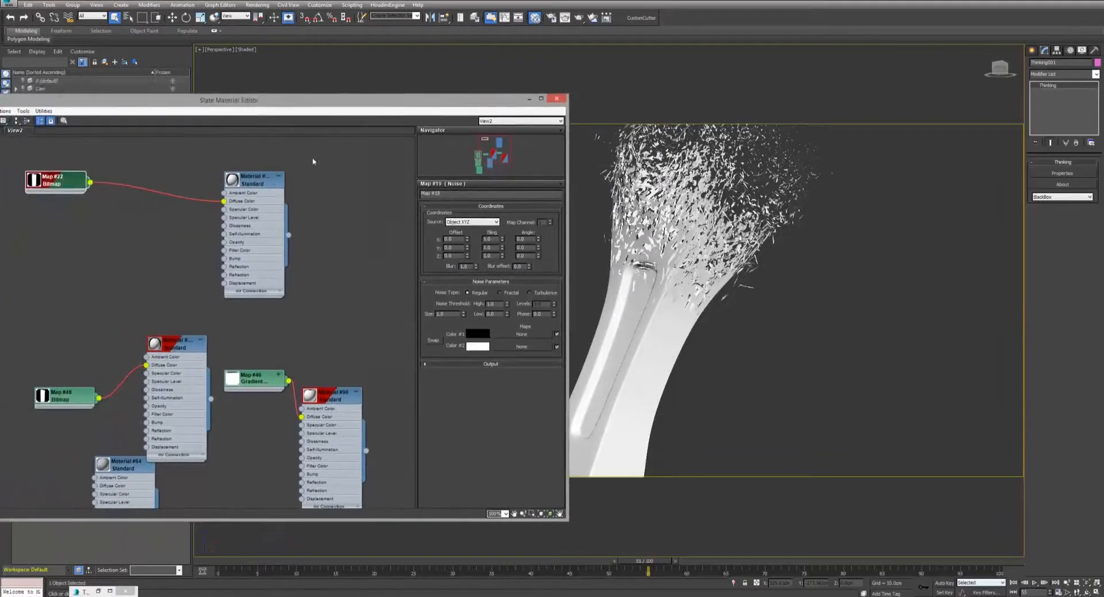
Apply Save Material to the Reconstruction dynamic set's cache, collapse its hierarchy and close the Thinking Particles window.
left_click(103, 591)
left_click_drag(443, 109, 692, 127)
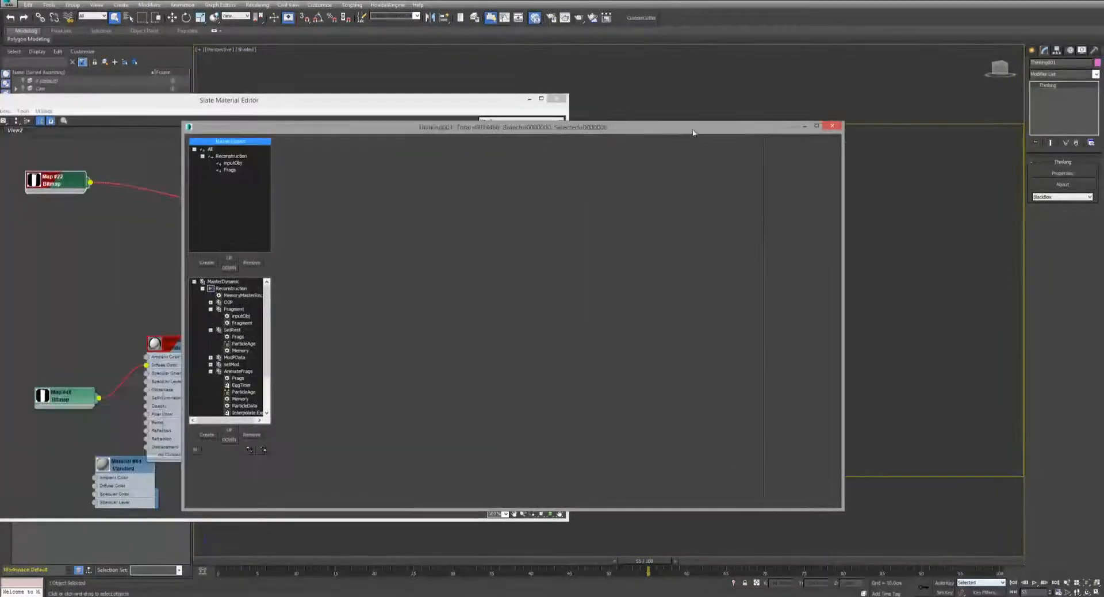
right_click(211, 288)
left_click(168, 368)
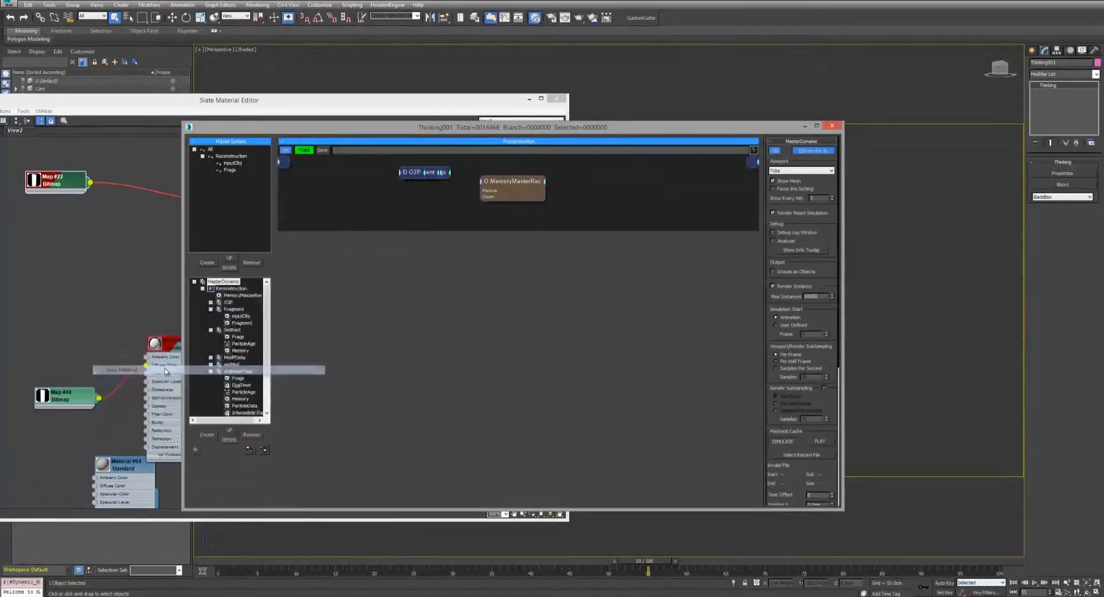
left_click(202, 289)
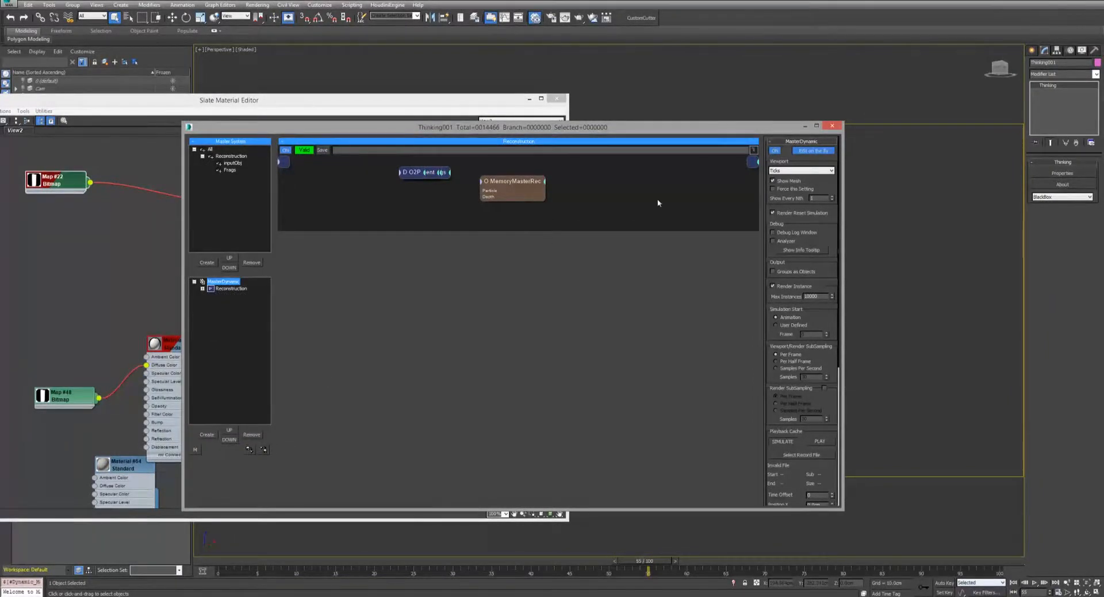
left_click(831, 126)
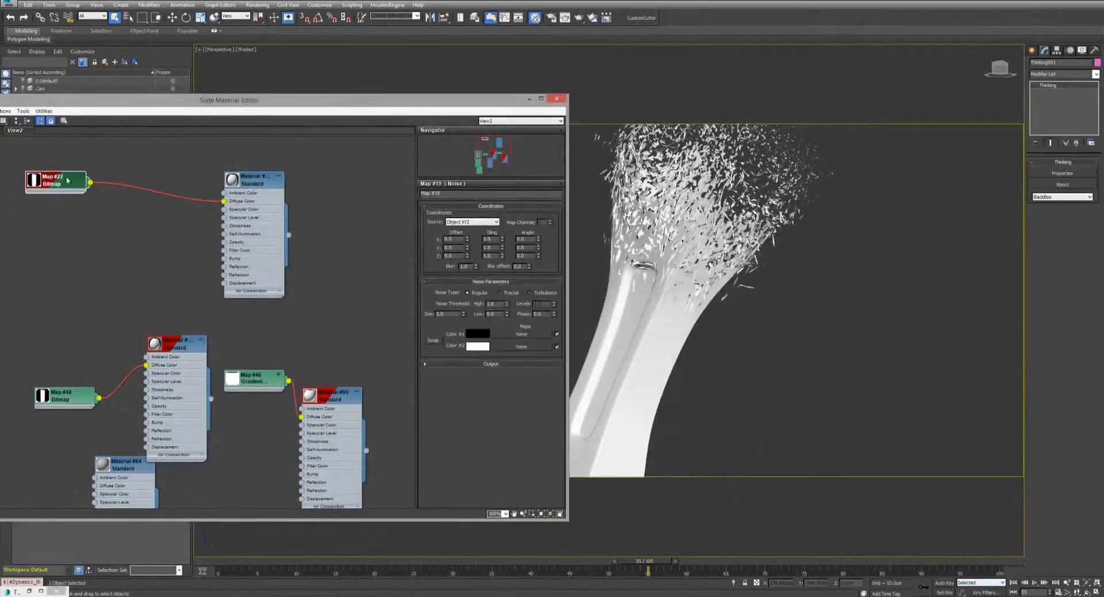
Set the Map #22 bitmap's start frame to 20 and play the animation from the beginning.
double_click(82, 186)
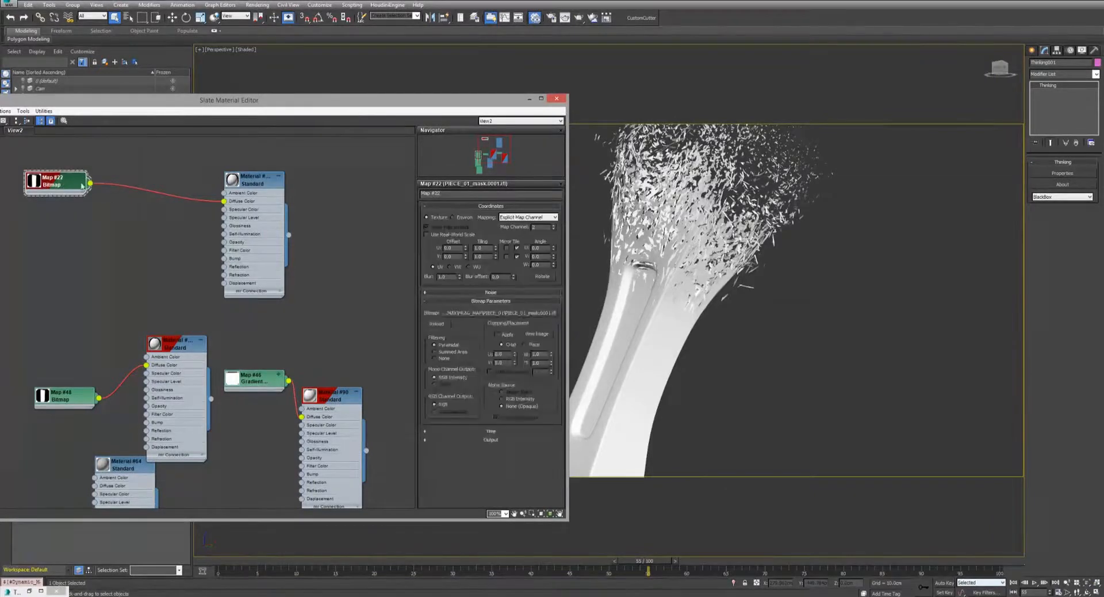
left_click(487, 432)
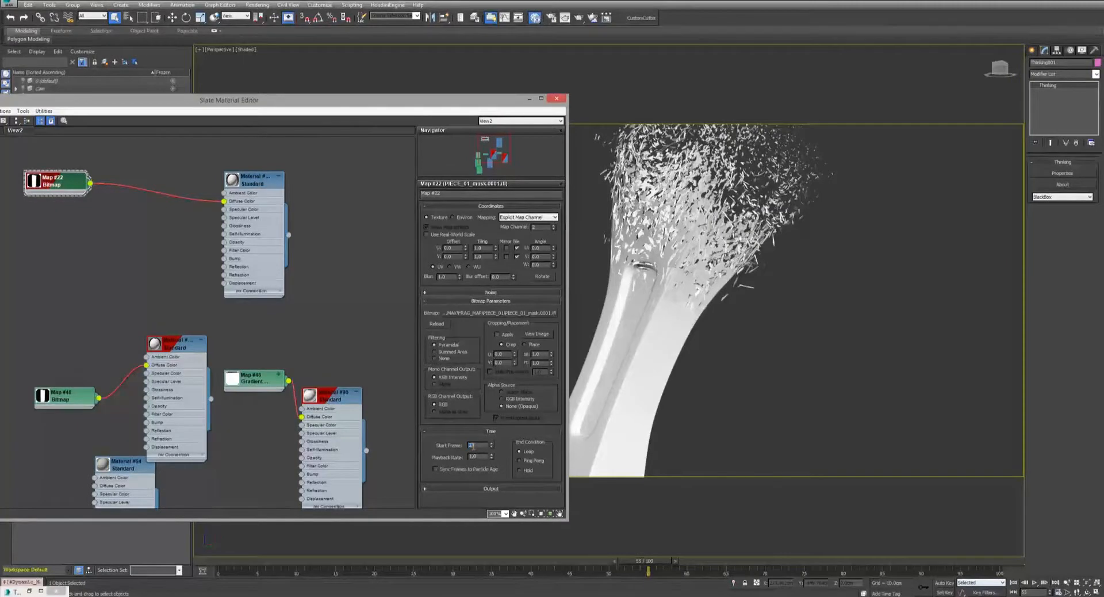
left_click(735, 352)
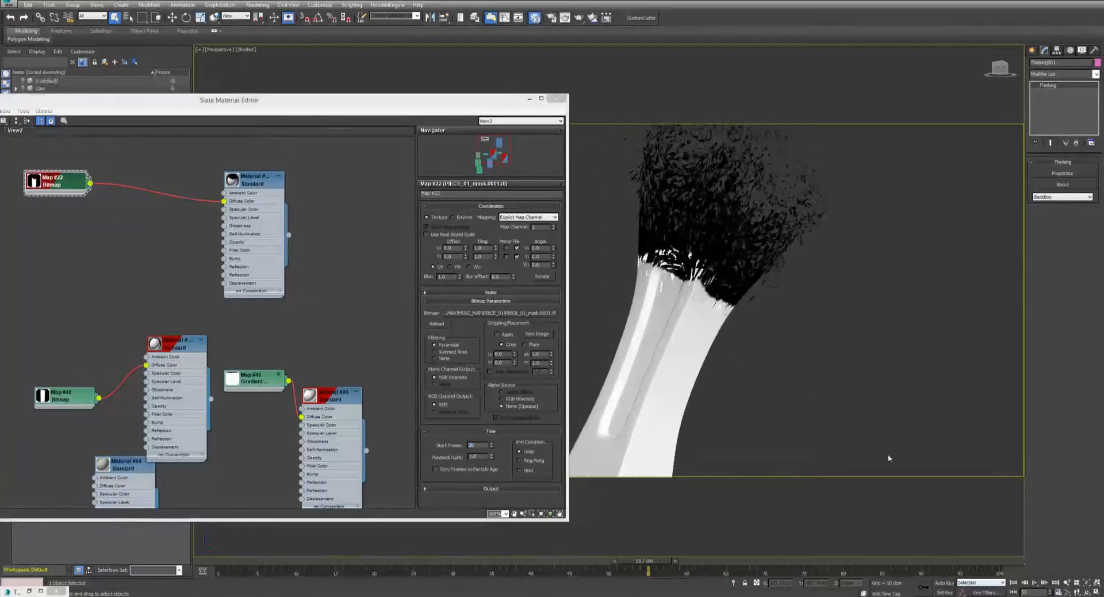
left_click(1013, 583)
left_click(1034, 583)
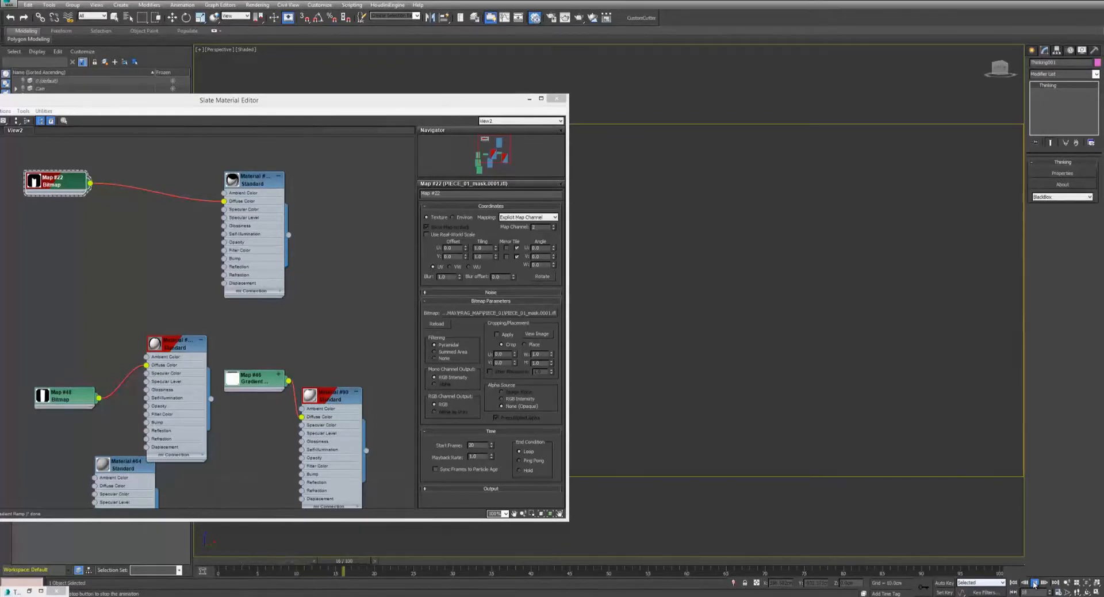
left_click(1034, 583)
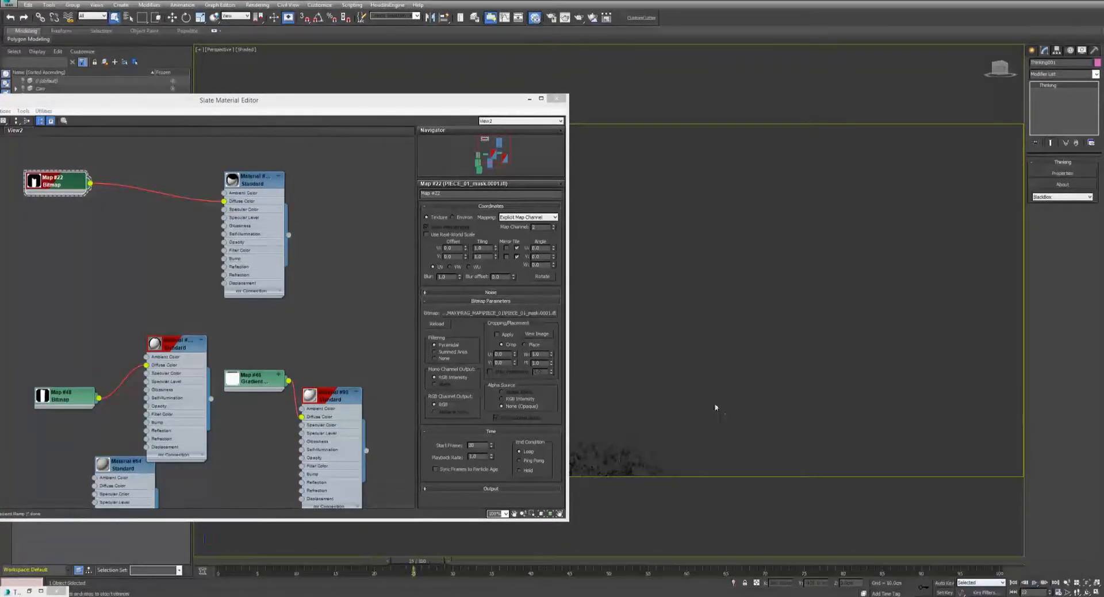
middle_click_drag(734, 305, 692, 362)
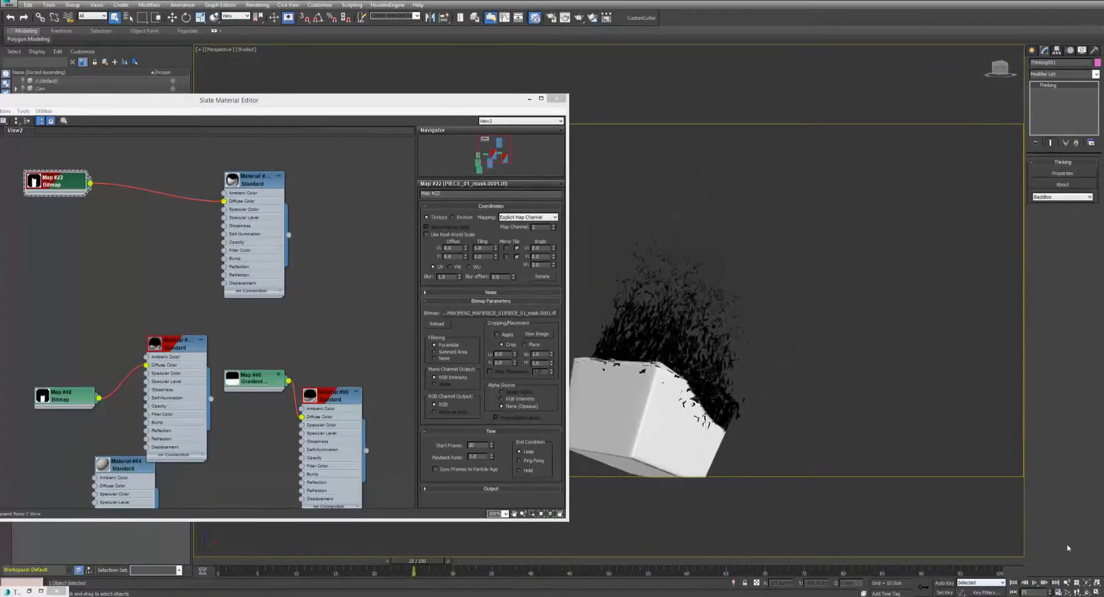
Set the Map #22 bitmap's end condition to Hold and replay the animation from the start.
left_click(524, 470)
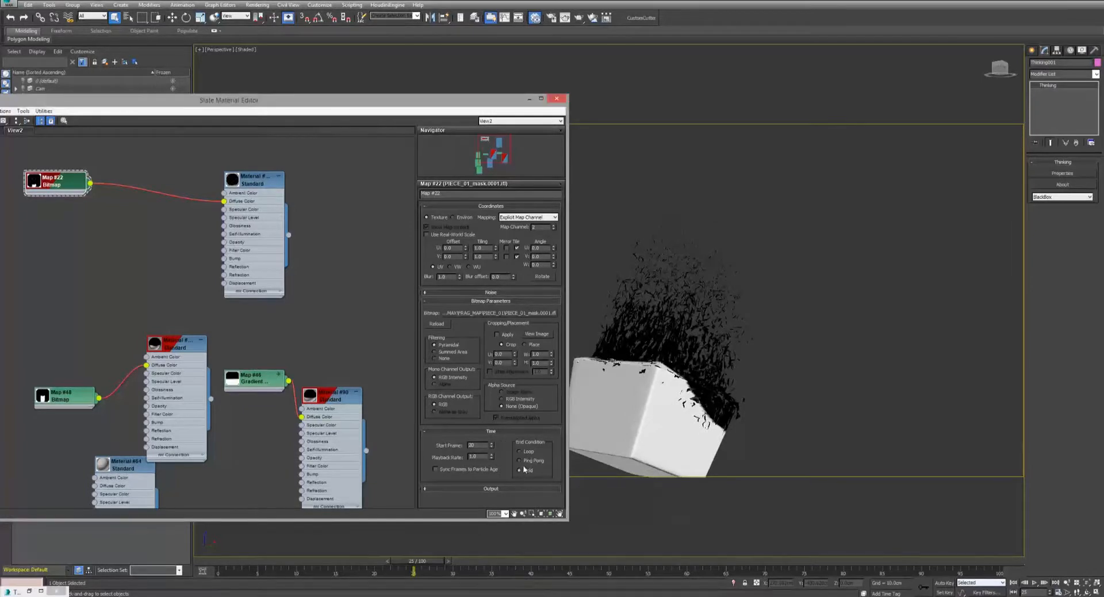
left_click(1013, 583)
left_click(1035, 583)
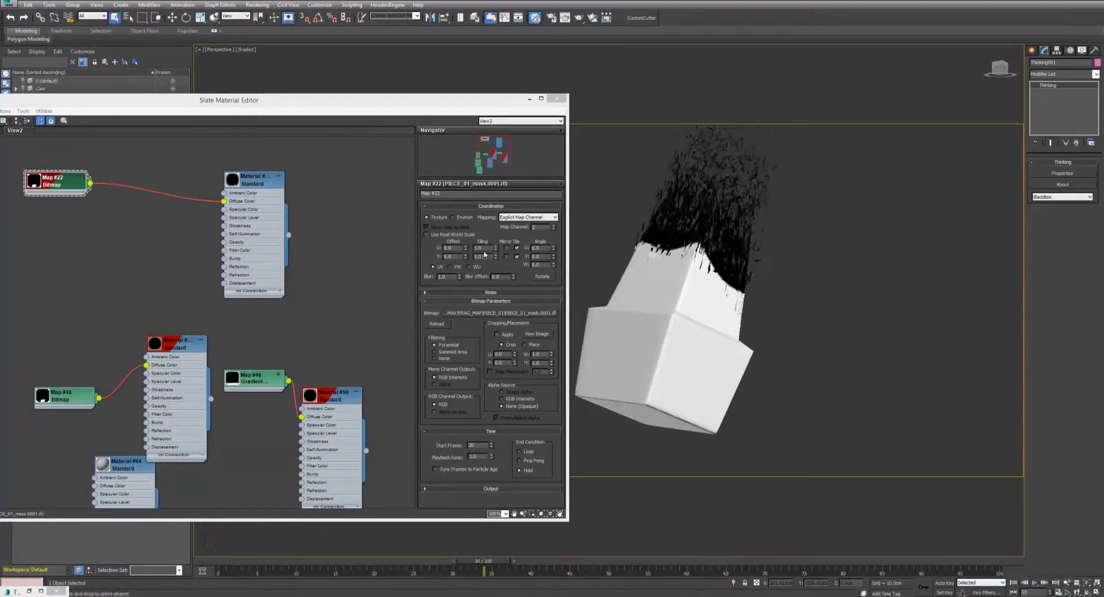
Set the blur of the Map #22 bitmap to 10 and check the mask edge on the fragments.
double_click(445, 276)
type("10")
key("Return")
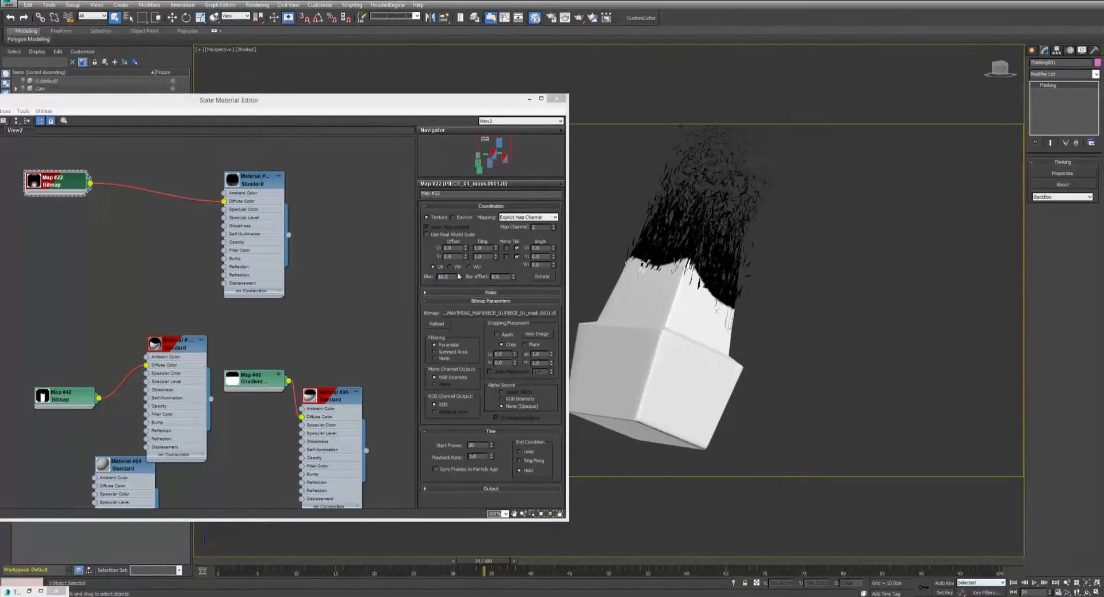
middle_click_drag(686, 236, 702, 269)
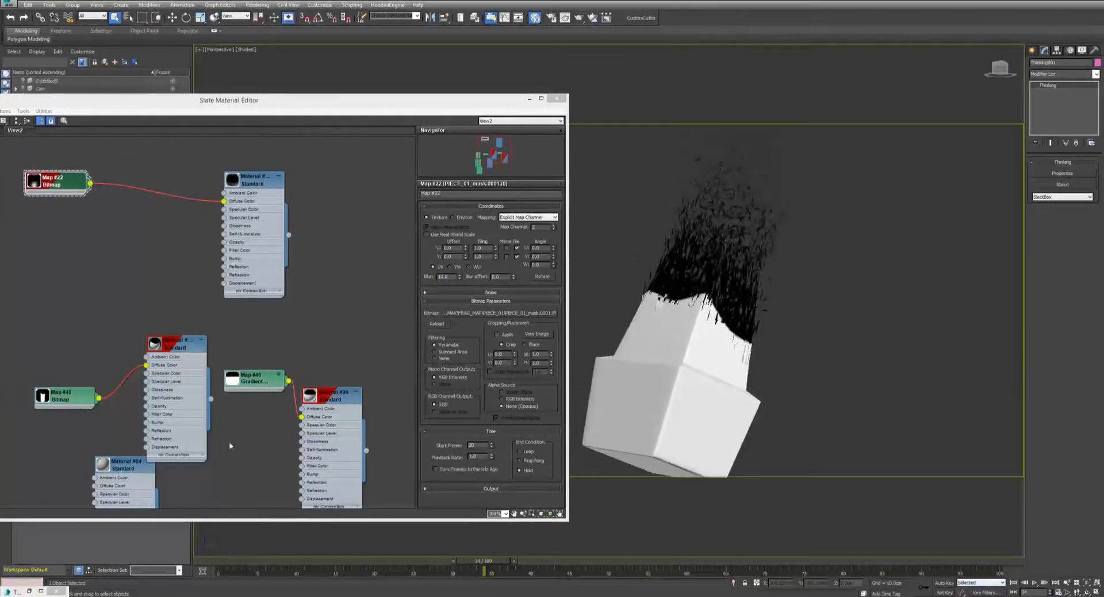
Switch to the video player, resume RECONSTRUCTION_RENDER.mov to examine the glowing fragments and hide the player.
left_click(277, 589)
left_click(128, 362)
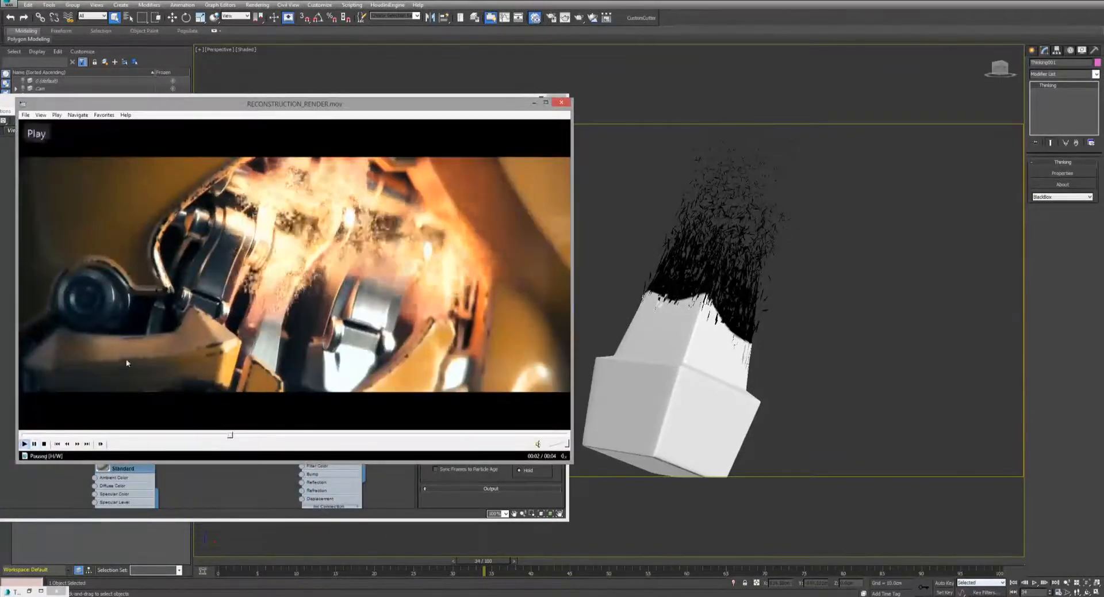
left_click(148, 357)
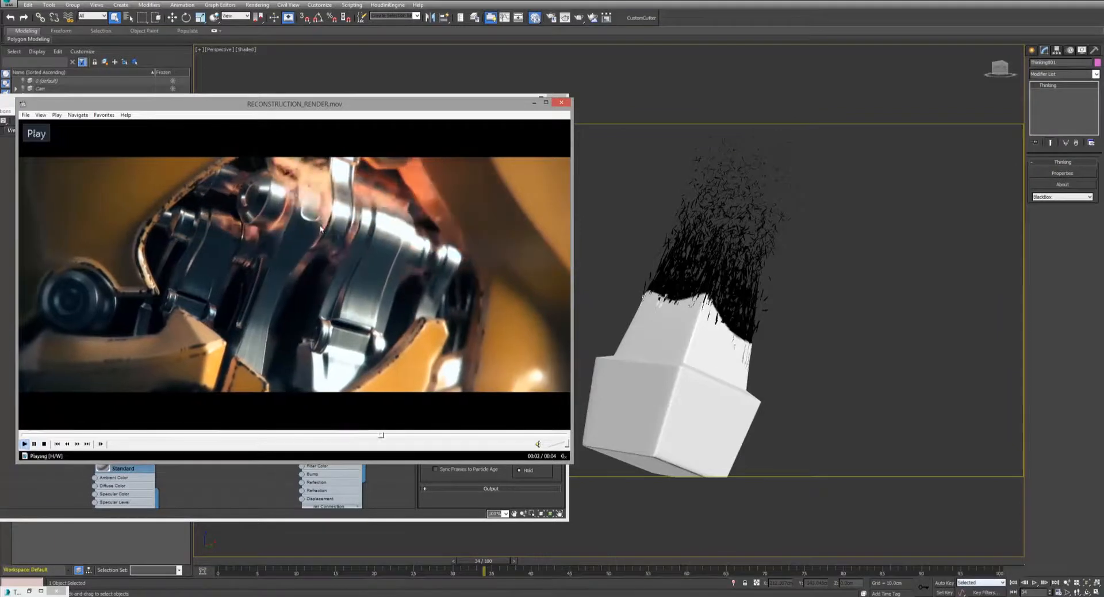
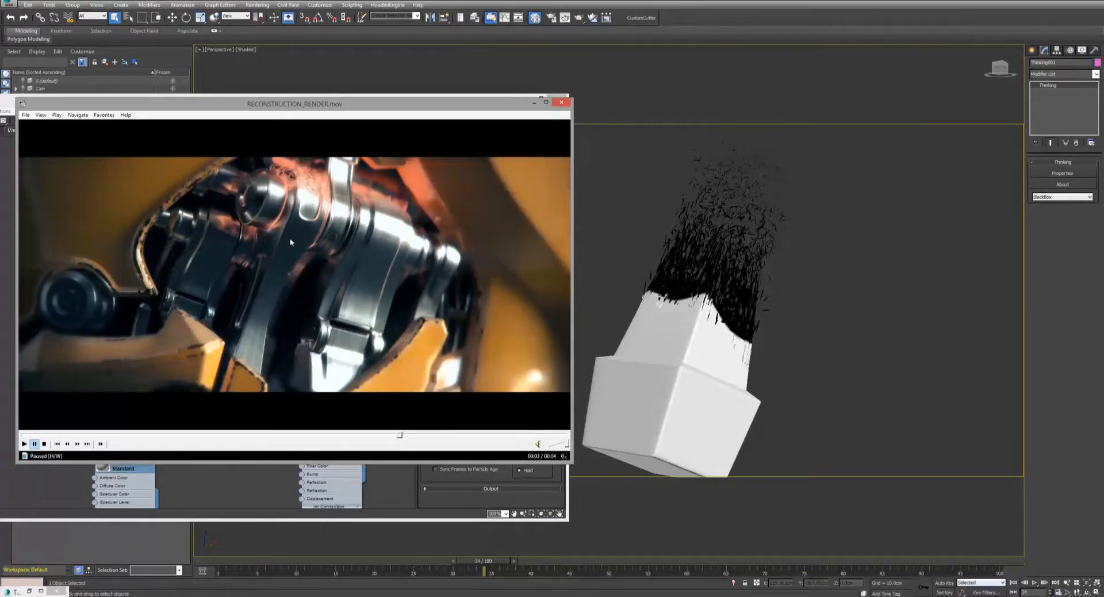
left_click(534, 102)
Play the animation on to frame 43, examine the masked fragments up close and put the material editor away.
left_click(1035, 582)
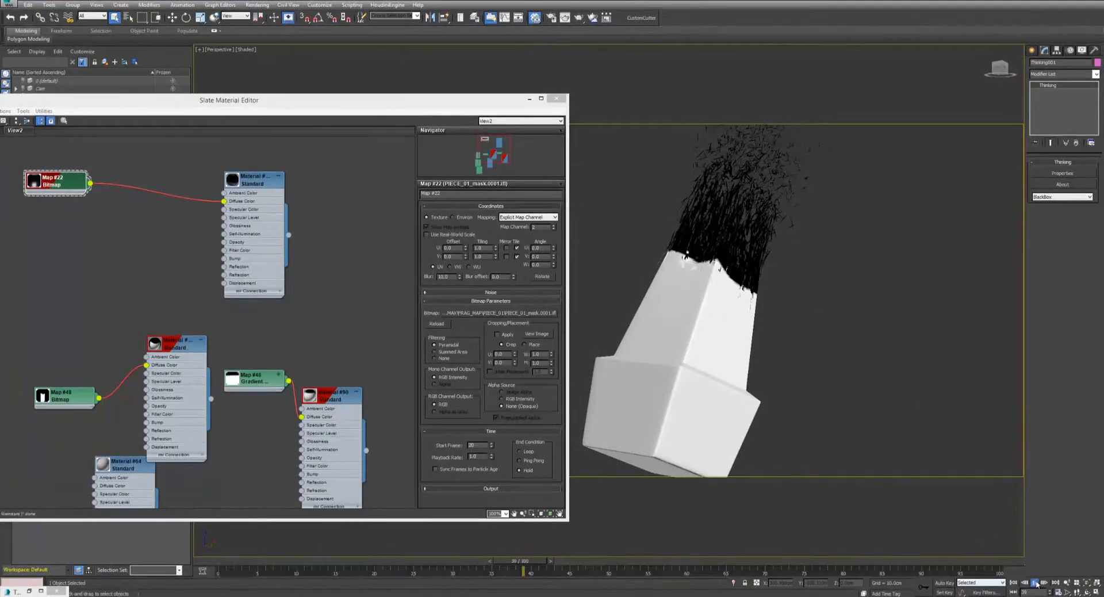
scroll(647, 221, "up", 3)
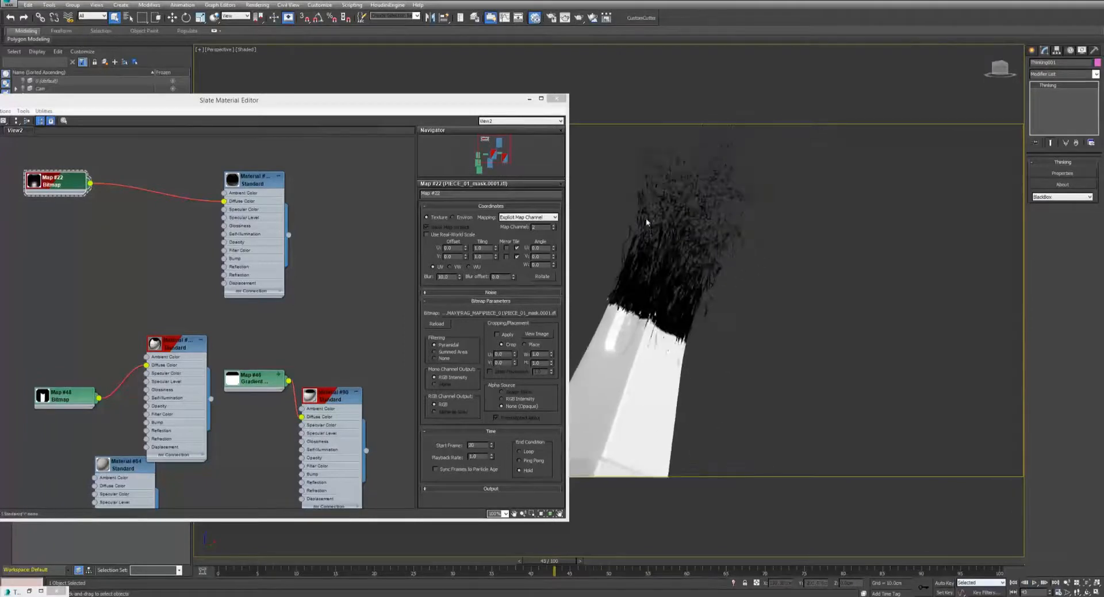
scroll(647, 222, "down", 3)
left_click(529, 98)
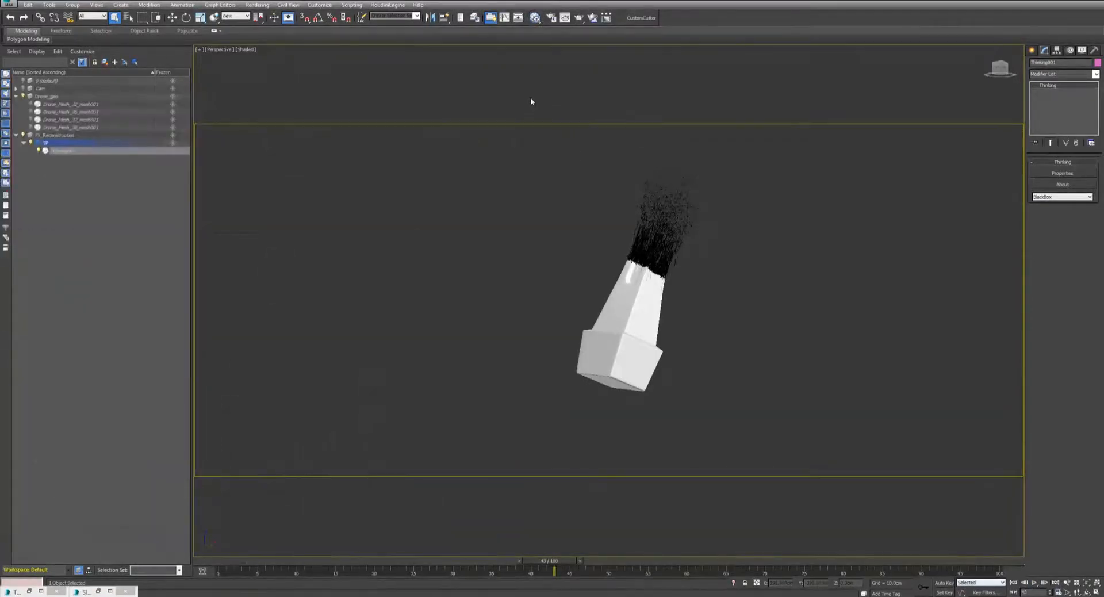
Unhide Drone_Mesh_37_mesh001 while leaving Drone_Mesh_36_mesh001 hidden.
left_click(30, 111)
left_click(31, 120)
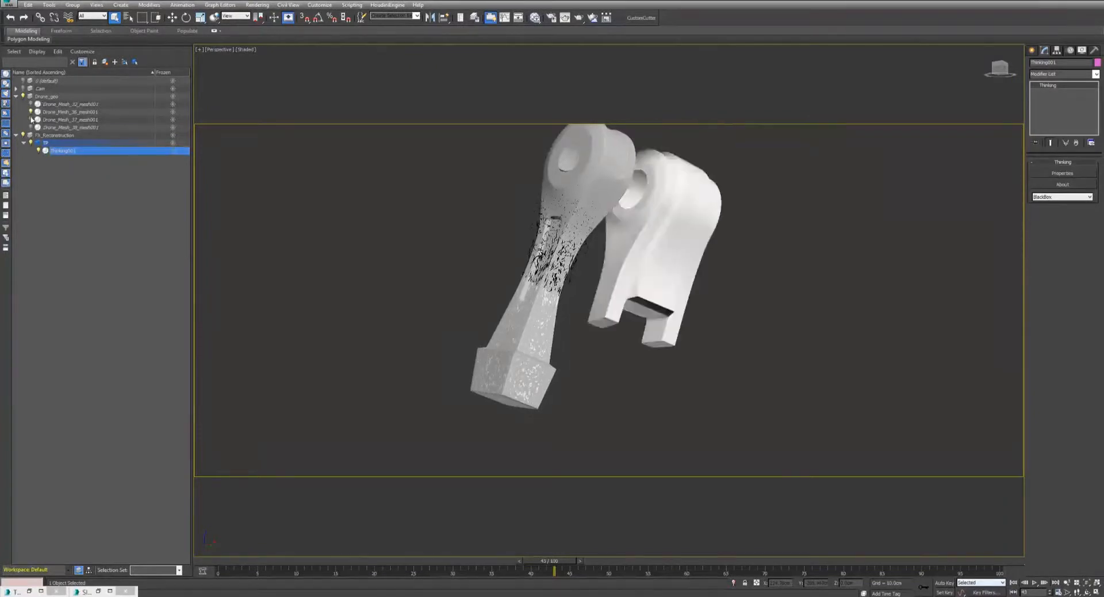
left_click(30, 112)
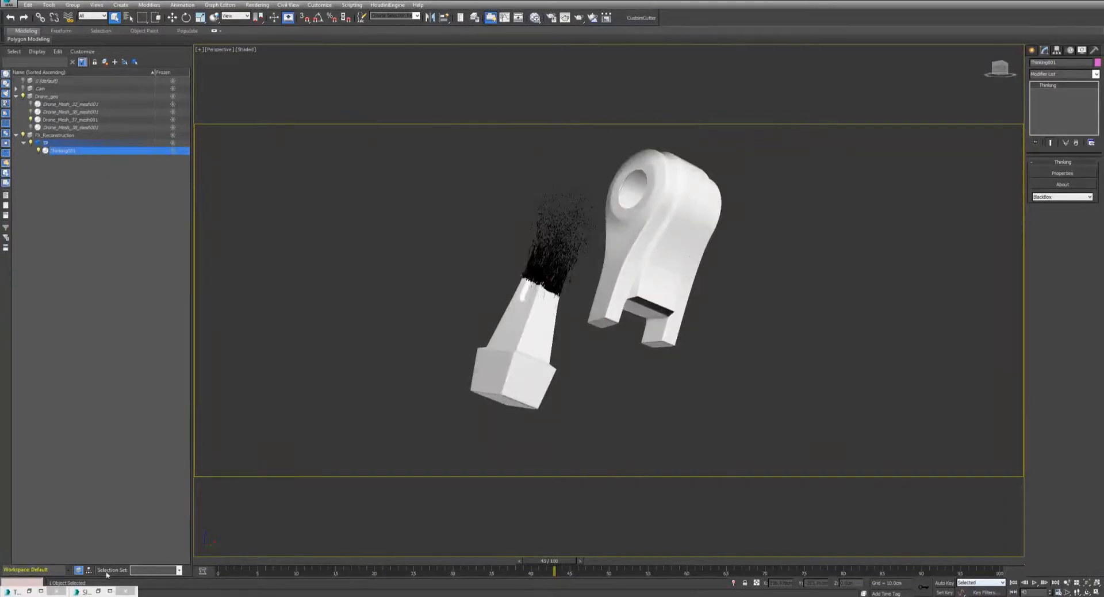
Unset the Reconstruction dynamic set's cache and turn off MasterDynamic in Thinking Particles.
left_click(30, 592)
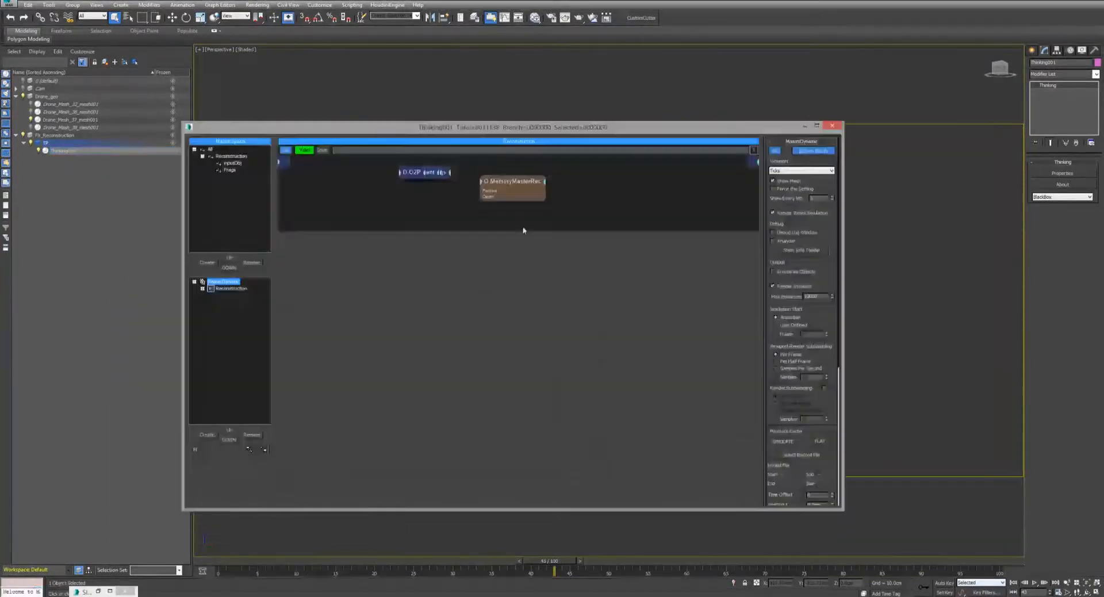
right_click(210, 290)
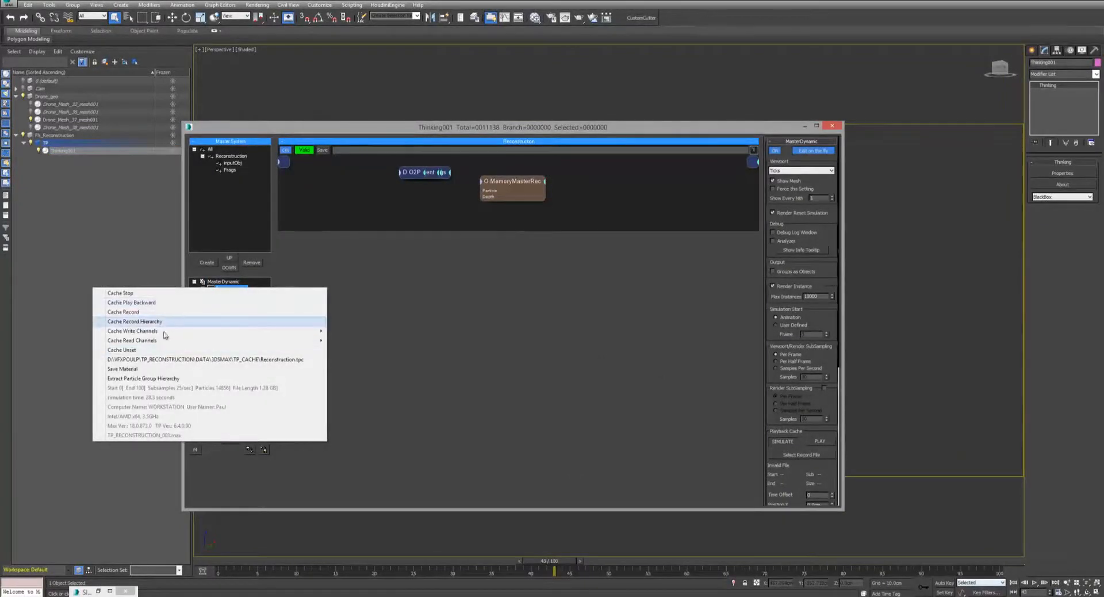
left_click(161, 350)
left_click_drag(426, 133, 237, 134)
left_click(621, 157)
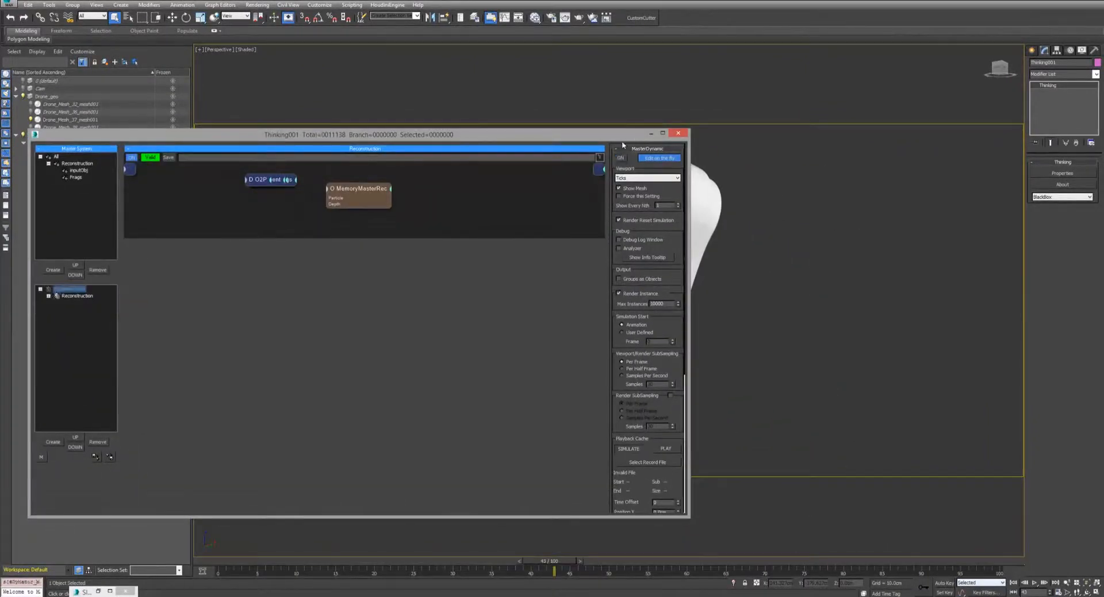
left_click(651, 133)
Scrub the timeline from the start to frame 26 to examine the gradient on the drone piece, then restore the Thinking Particles window.
left_click(222, 562)
left_click_drag(221, 564, 422, 564)
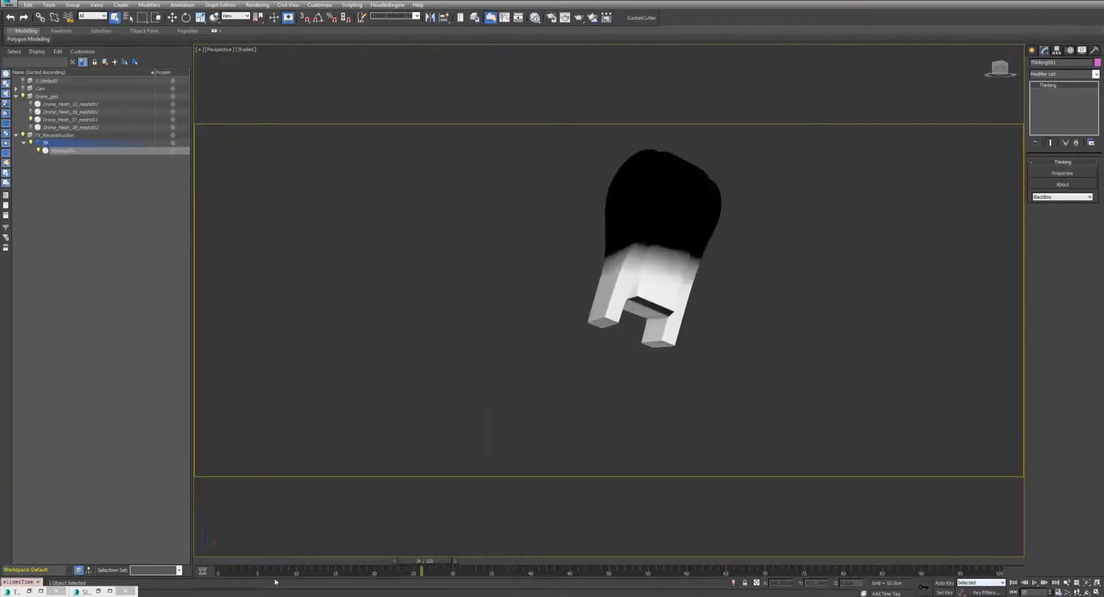
left_click(30, 592)
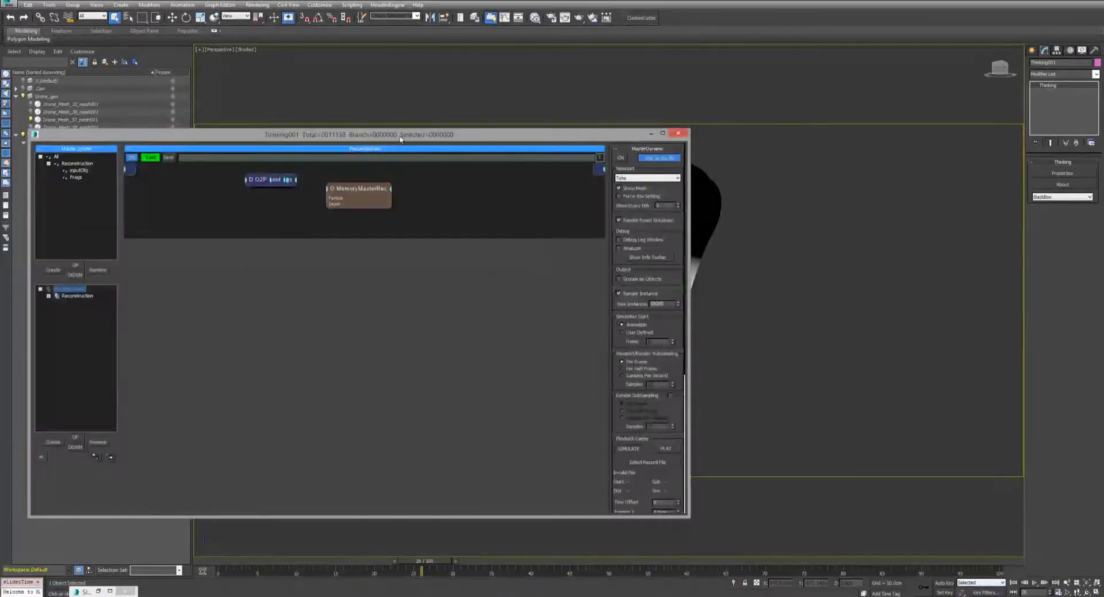
Select Drone_Mesh_37_mesh001 and show edged faces in the viewport to examine its mesh density.
left_click_drag(401, 139, 338, 374)
left_click(662, 218)
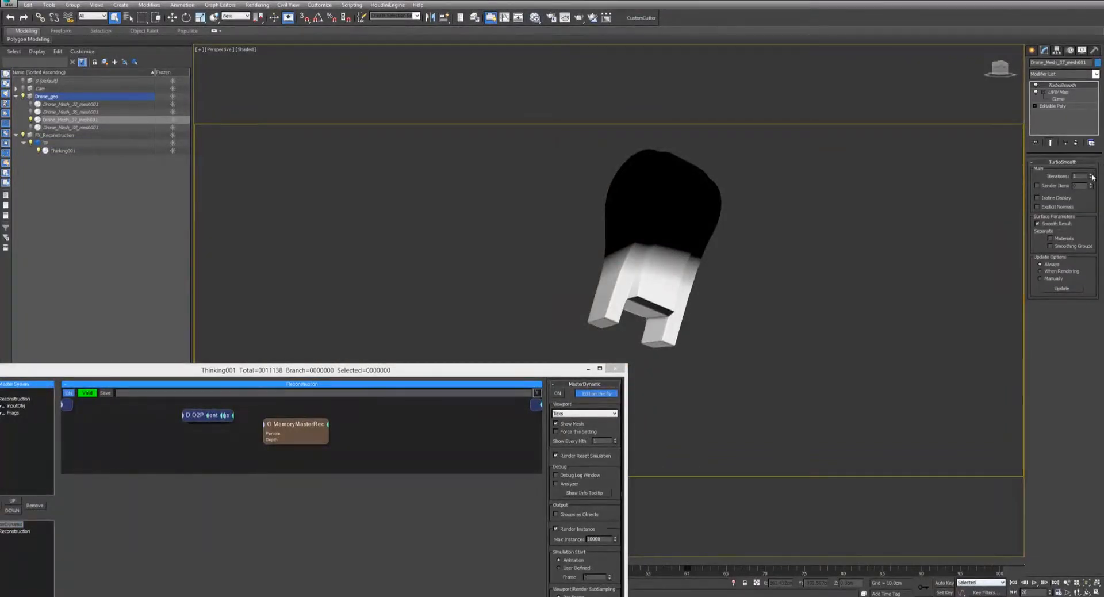
key("F4")
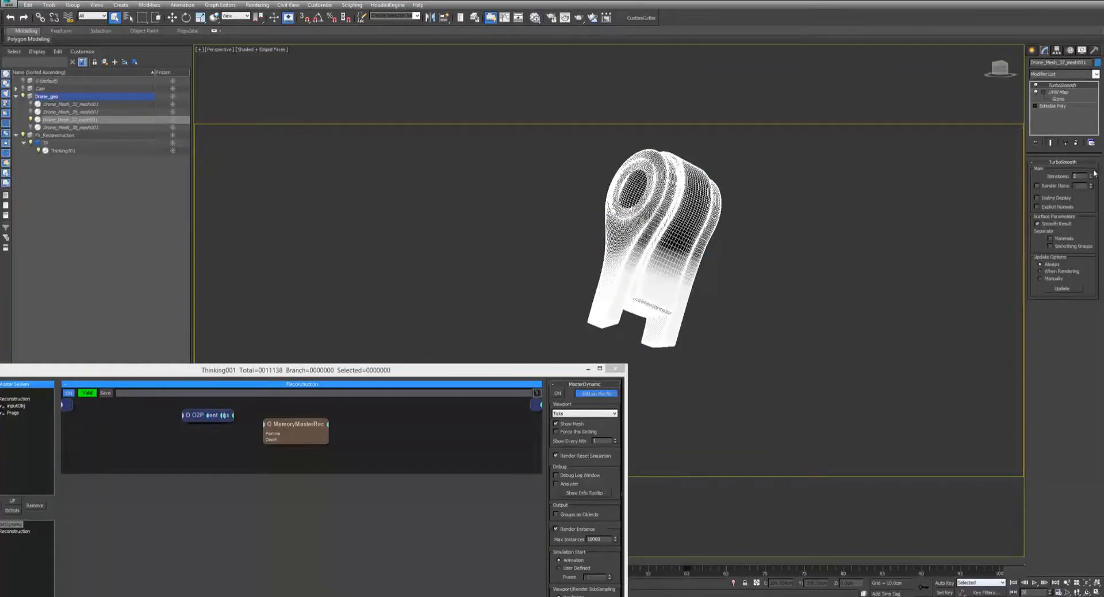
left_click(800, 192)
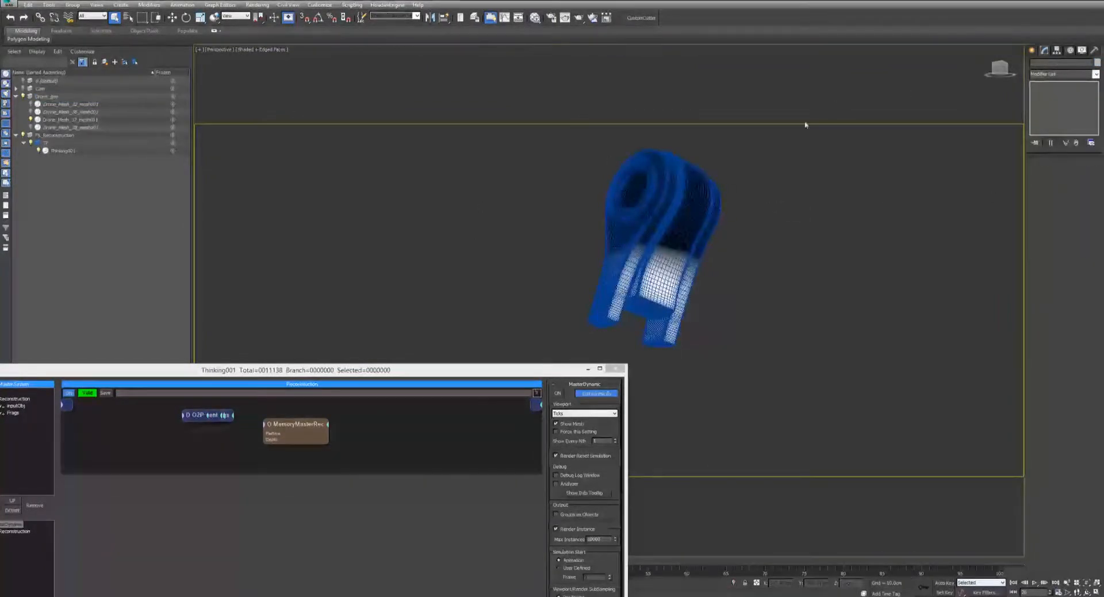
left_click(669, 190)
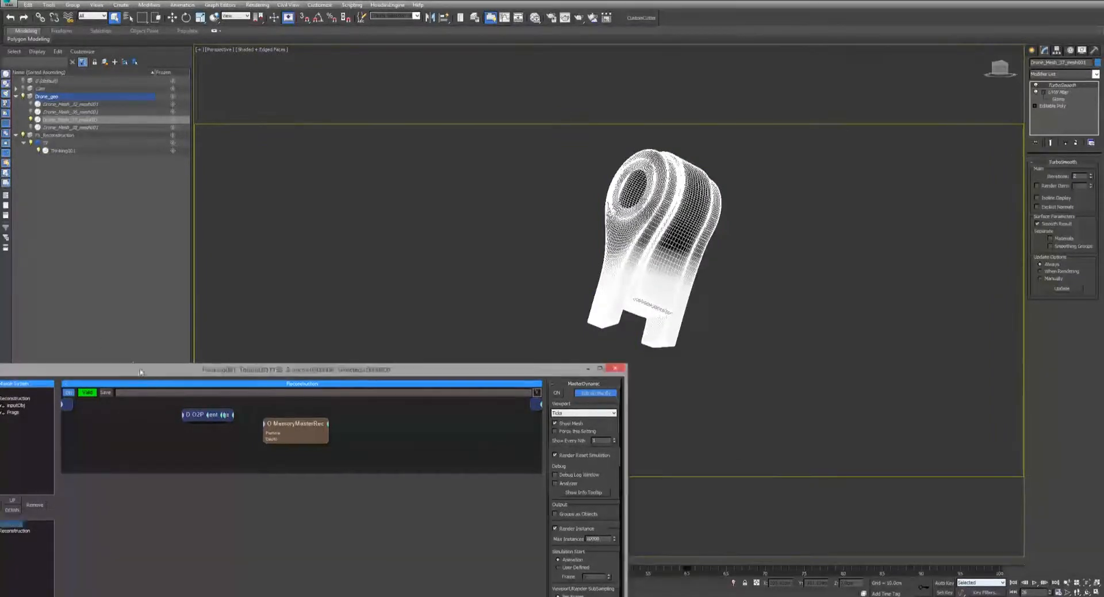
Replace the source object of the ObjToParticle node in the O2P dynamic set with Drone_Mesh_37_mesh001.
left_click_drag(141, 372, 246, 272)
left_click(92, 431)
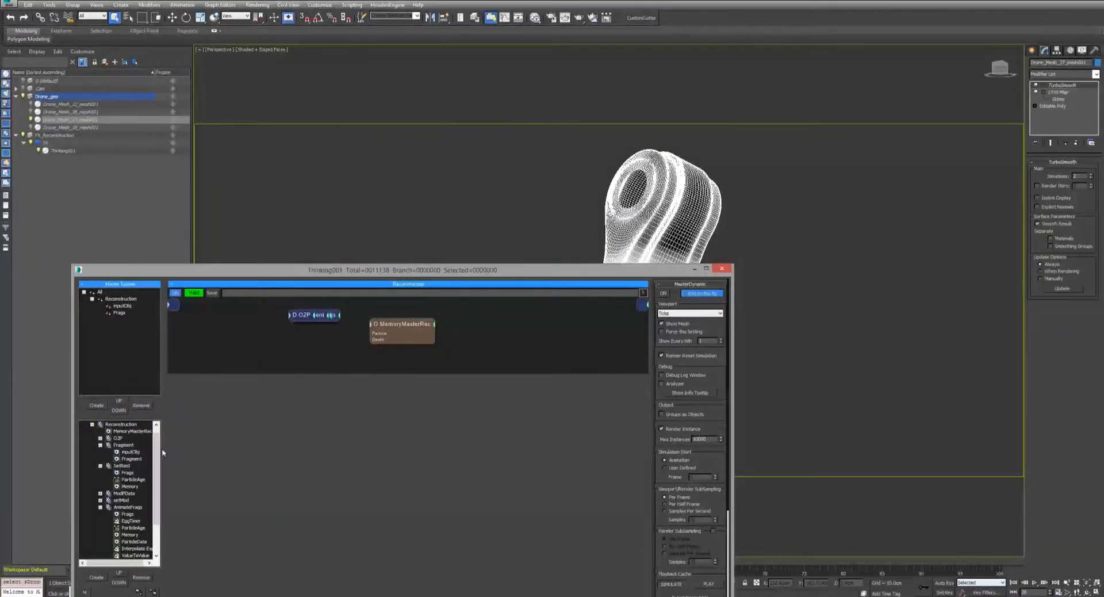
left_click_drag(162, 451, 157, 443)
left_click(118, 437)
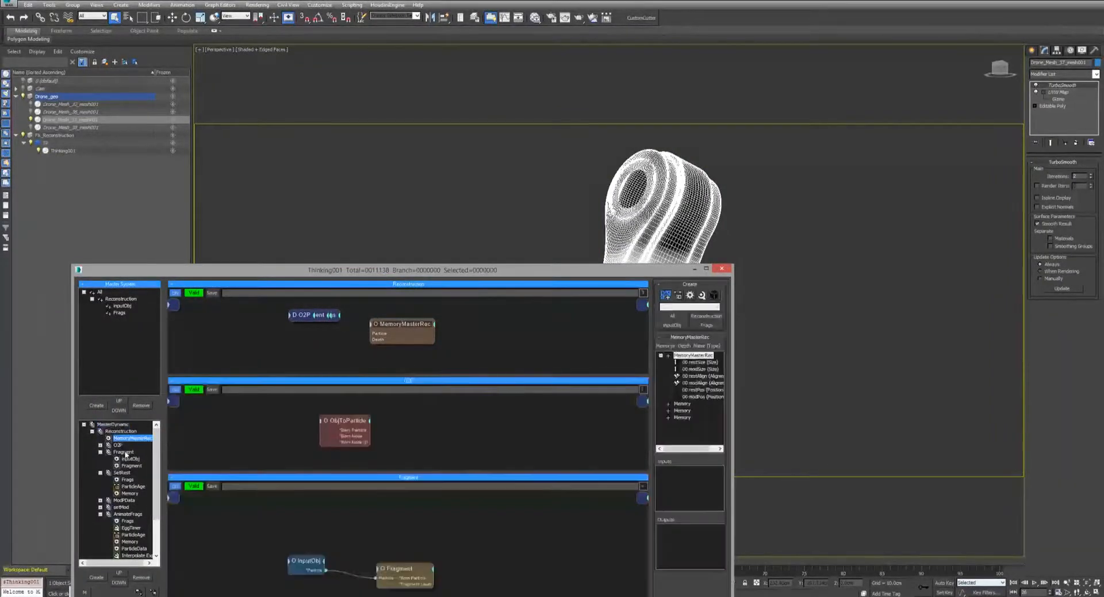
left_click(115, 445)
left_click(359, 326)
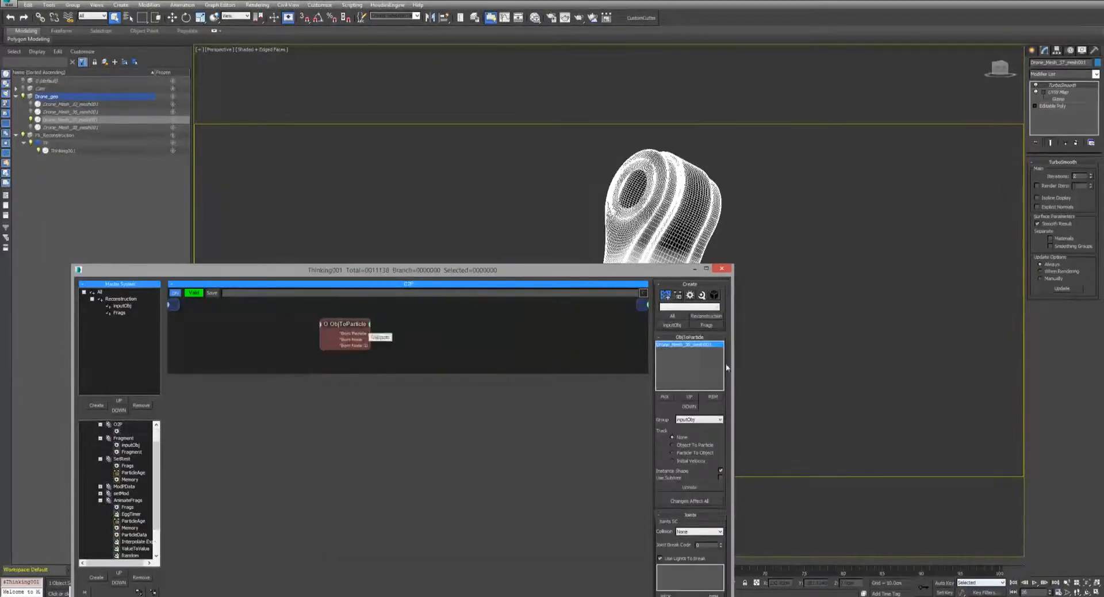
left_click(713, 397)
left_click(665, 397)
left_click(690, 344)
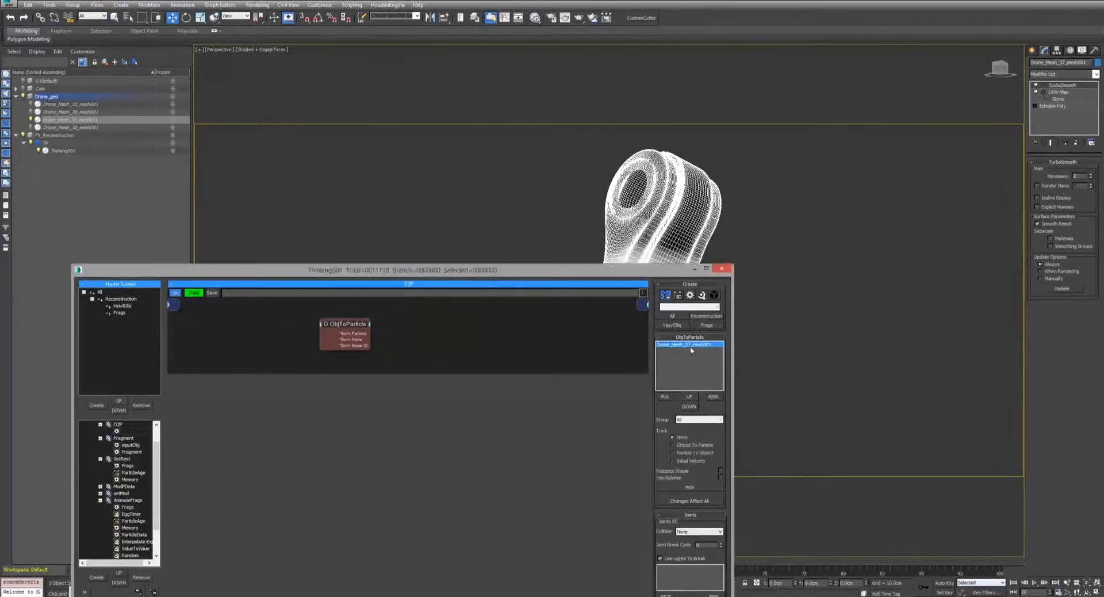
Assign ObjToParticle to the inputObj group with Instance Shape enabled and hide Drone_Mesh_37_mesh001.
left_click(691, 421)
left_click(698, 441)
left_click(27, 100)
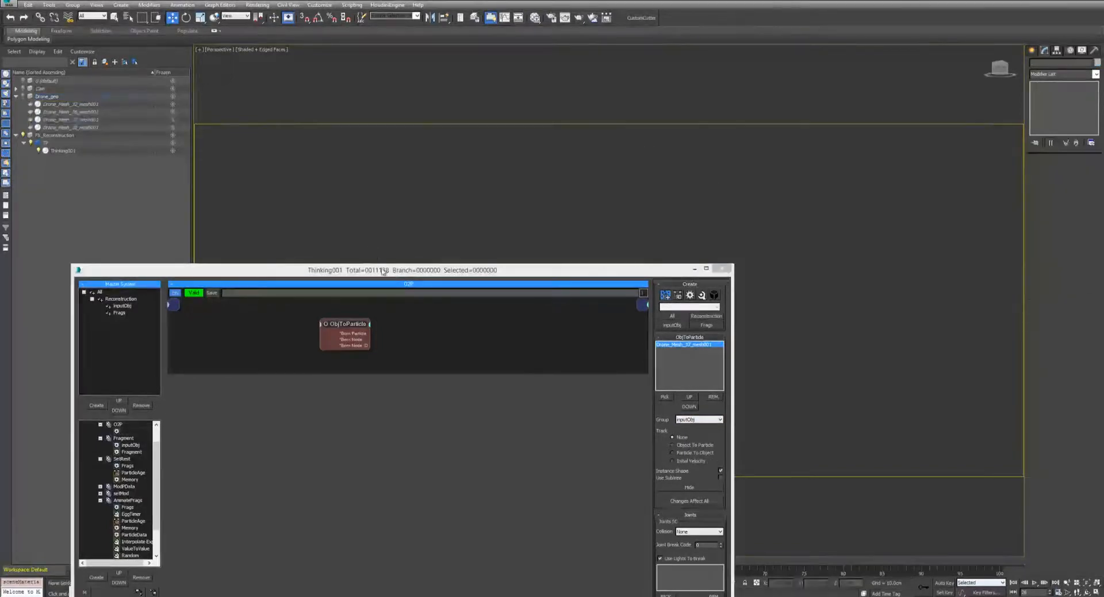
Assign the Gradient Ramp Map #46 from the Slate Material Editor as the Fragment node's Frag. Mask.
left_click_drag(122, 477, 107, 298)
left_click(108, 258)
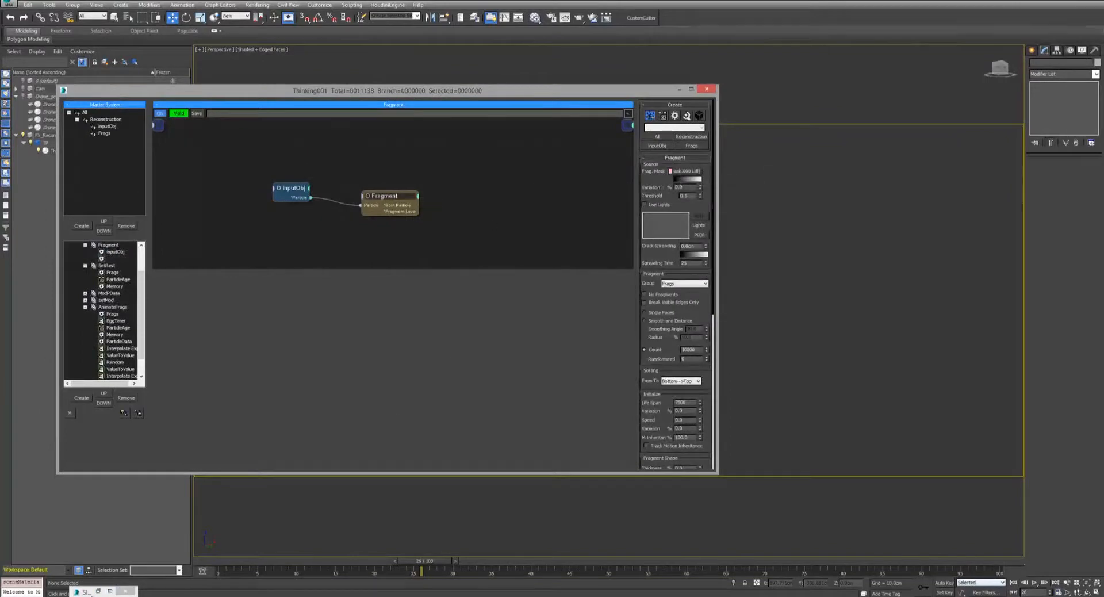
left_click(98, 591)
middle_click_drag(346, 279, 239, 193)
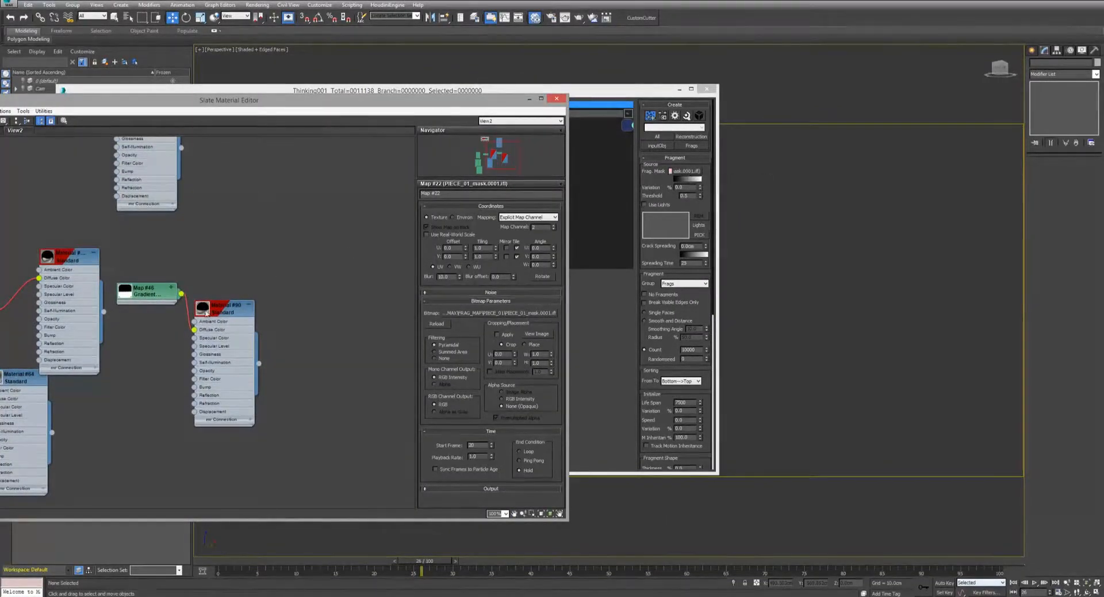
left_click_drag(224, 309, 268, 327)
left_click_drag(182, 294, 686, 171)
left_click(369, 307)
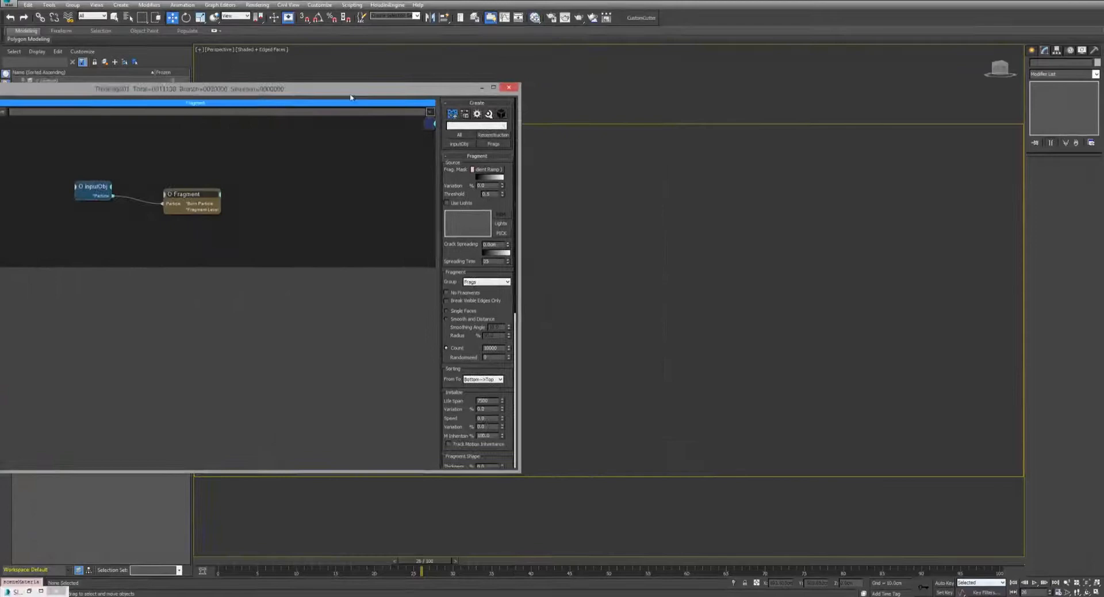
Play the animation to simulate the new piece and examine its assembling fragments up close.
left_click_drag(351, 94, 254, 106)
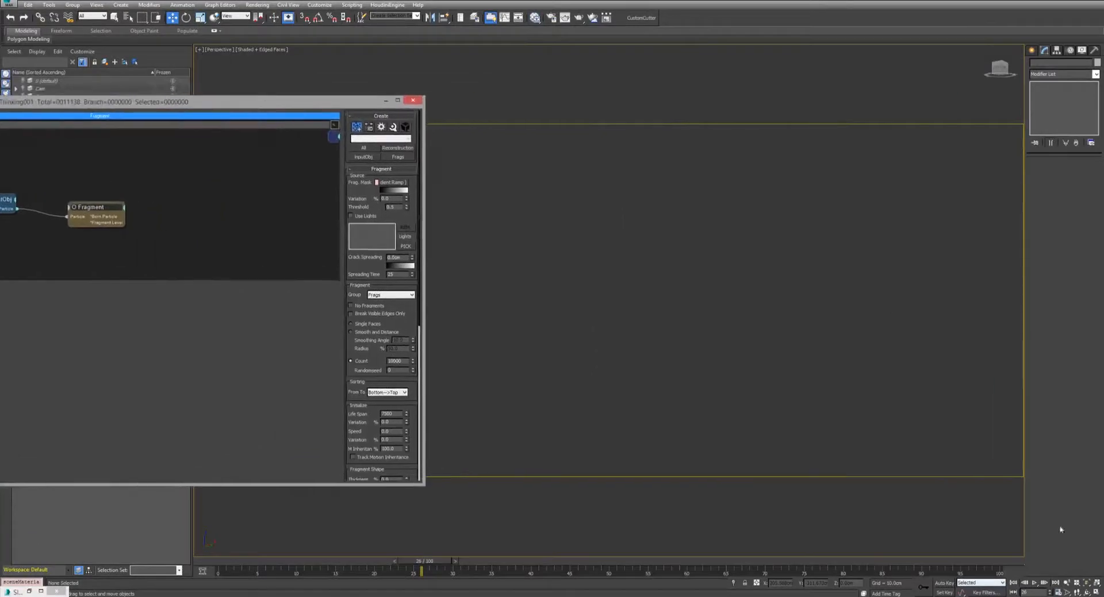
left_click(1019, 582)
left_click(1034, 583)
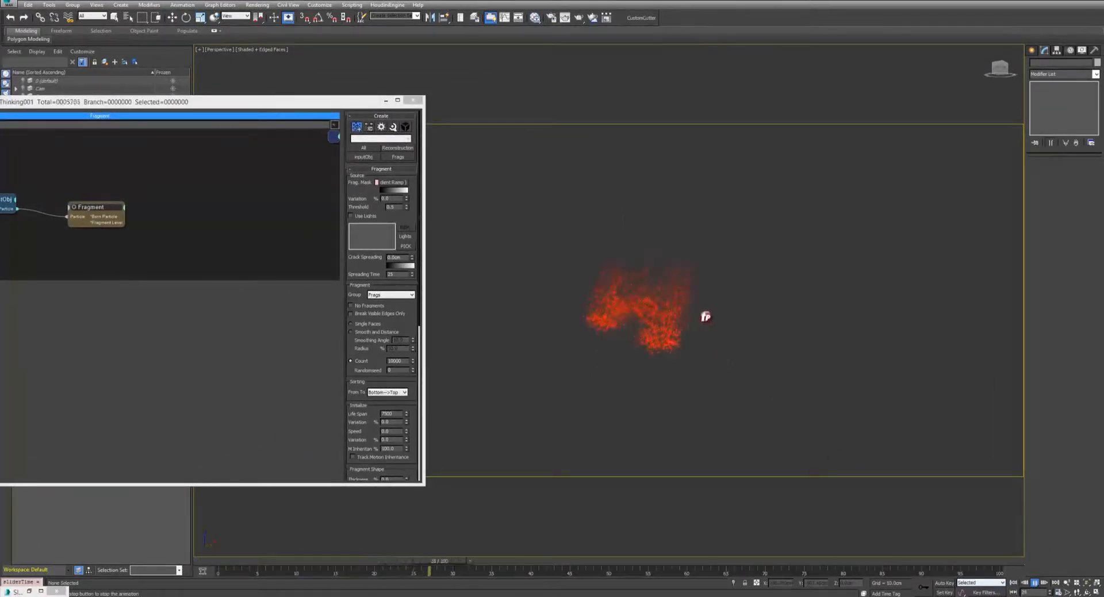
scroll(667, 282, "up", 6)
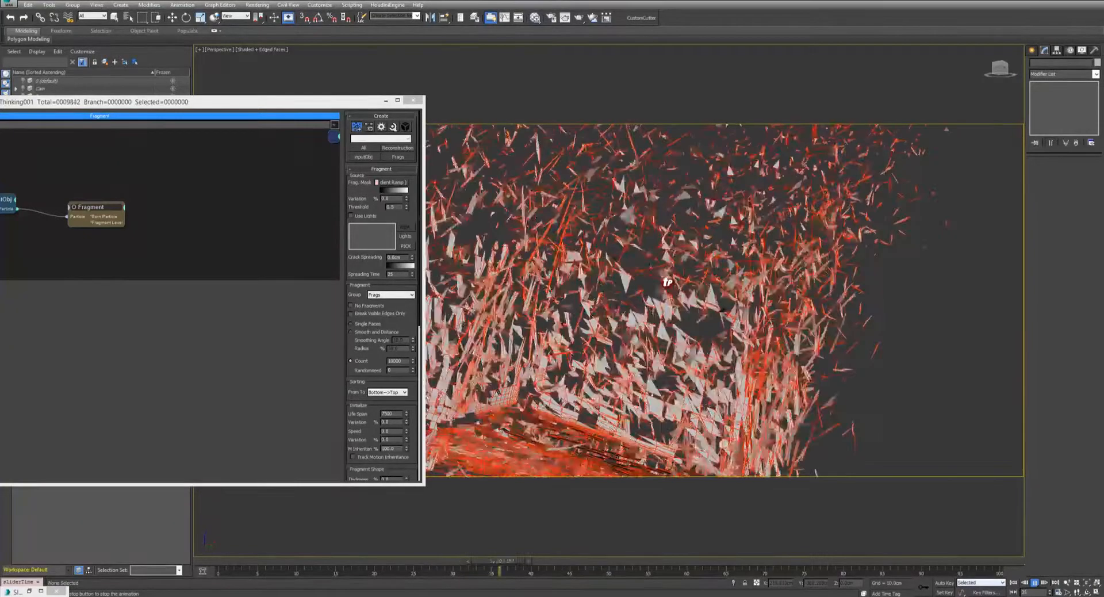
scroll(668, 282, "down", 4)
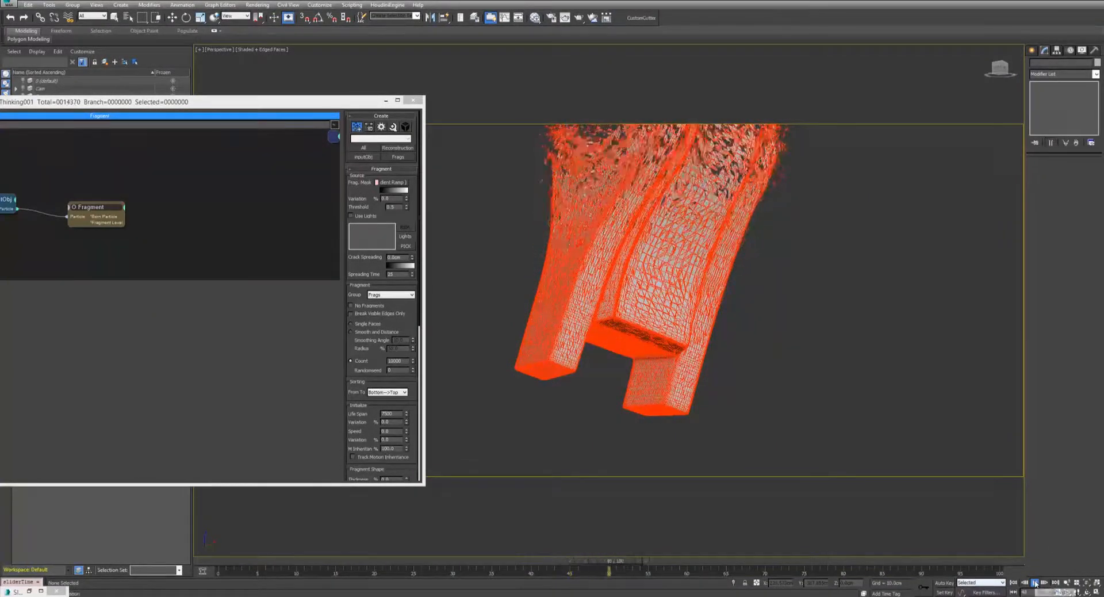
left_click(1035, 584)
Turn off edged faces in the viewport and continue the simulation to frame 61.
middle_click_drag(700, 253, 695, 274, "alt")
scroll(695, 274, "down", 3)
key("F4")
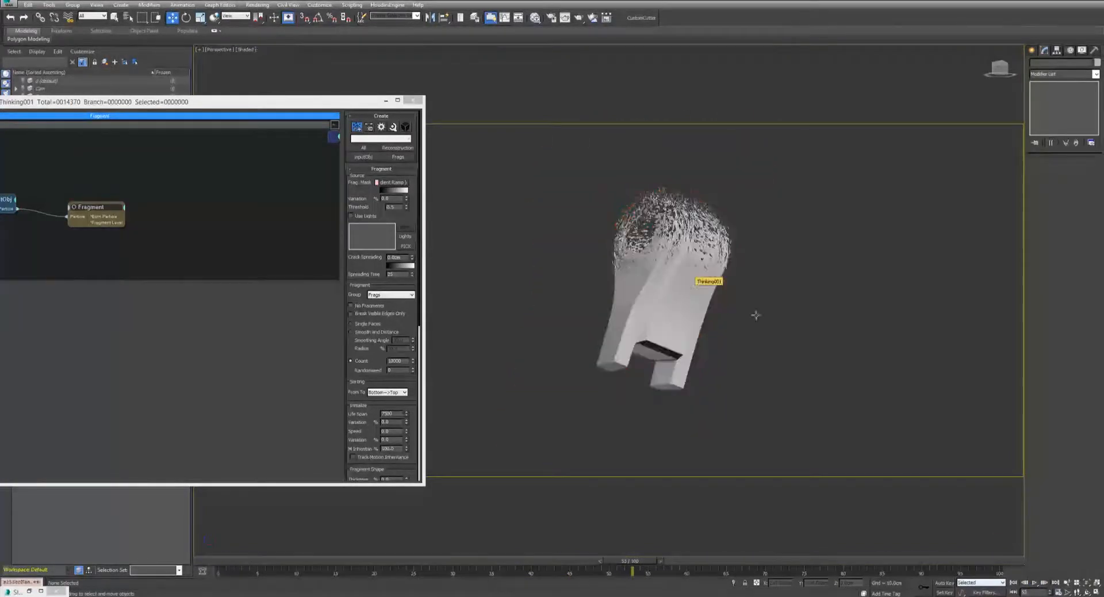
left_click(1035, 582)
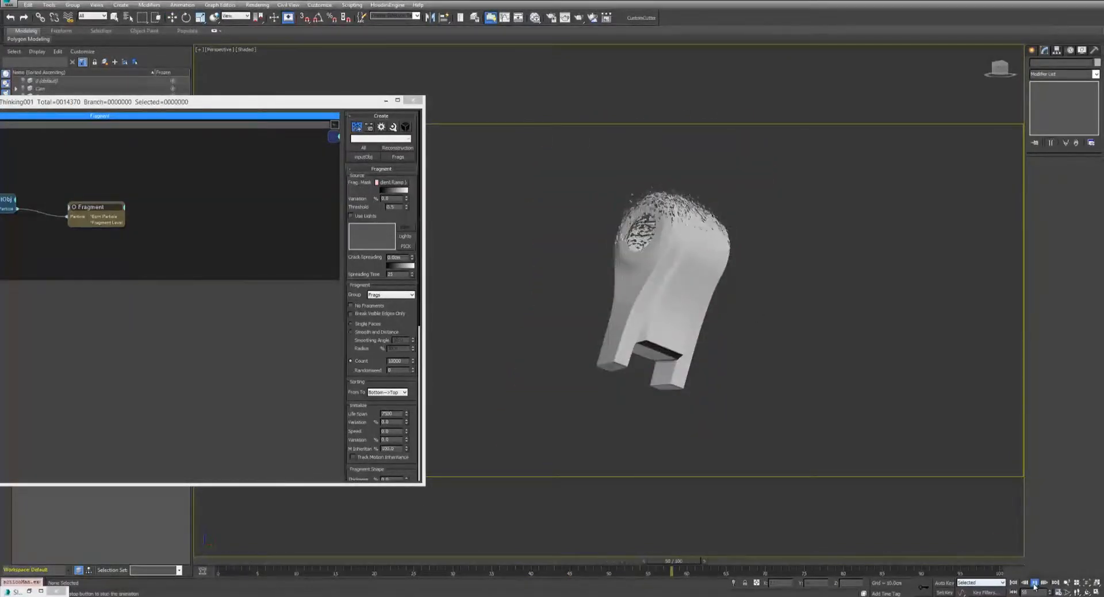
left_click(1034, 583)
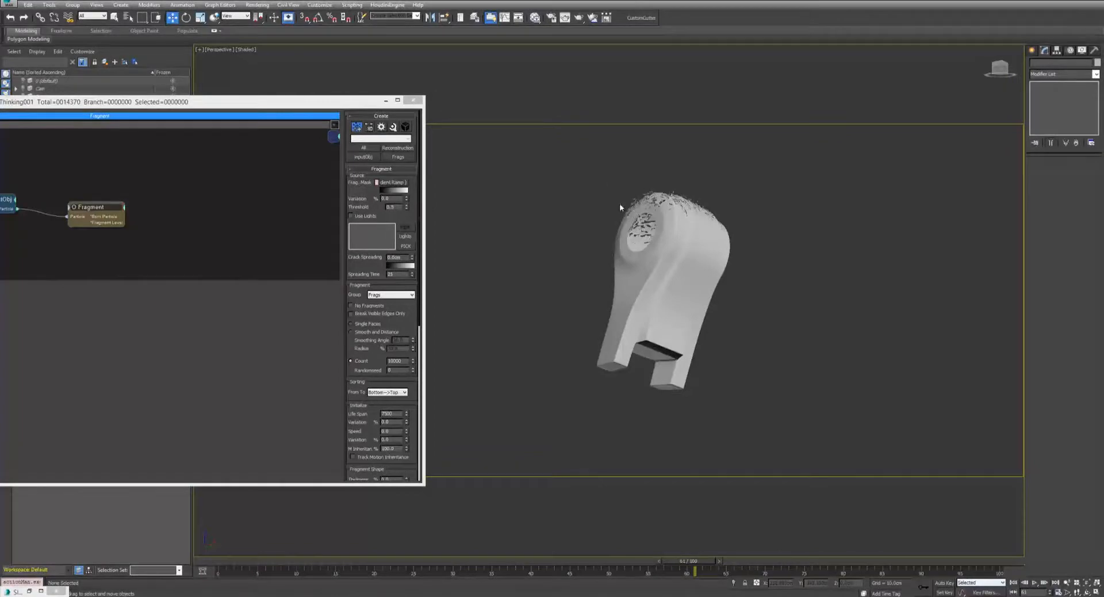
Open the AnimateFrags dynamic set and examine its node network, from EggTimer and Memory to Alignment and ParticleData.
left_click_drag(259, 102, 614, 84)
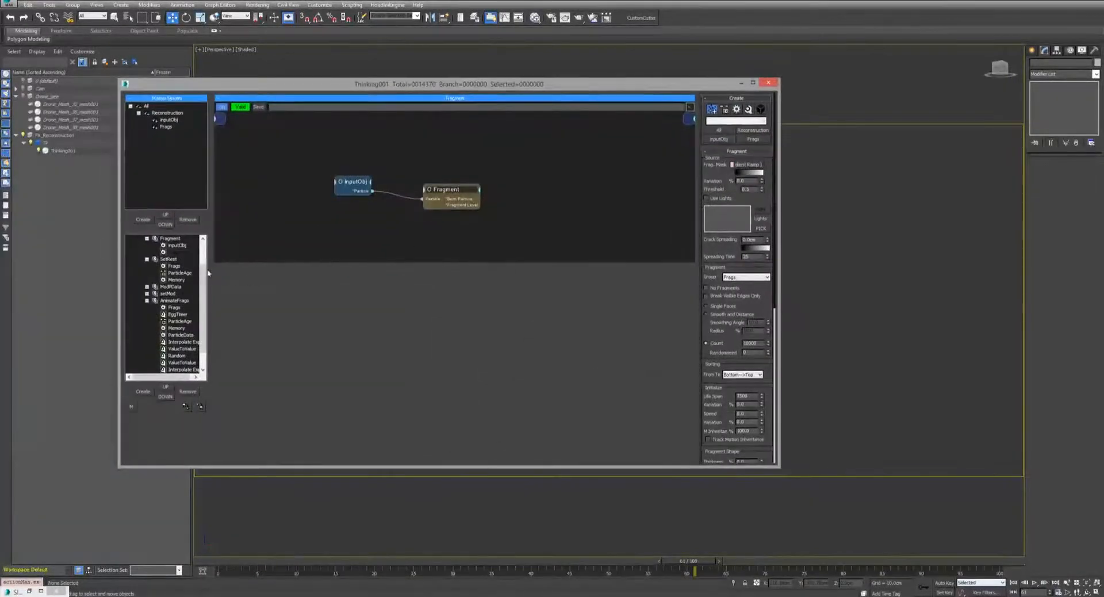
scroll(208, 273, "up", 3)
left_click(149, 284)
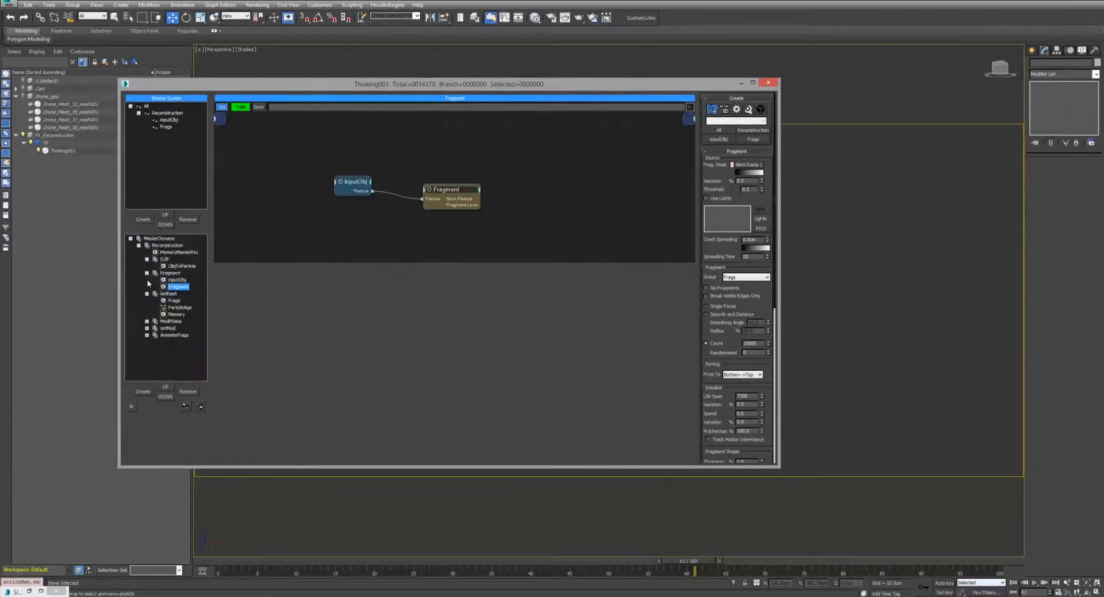
left_click(174, 335)
middle_click_drag(491, 225, 421, 226)
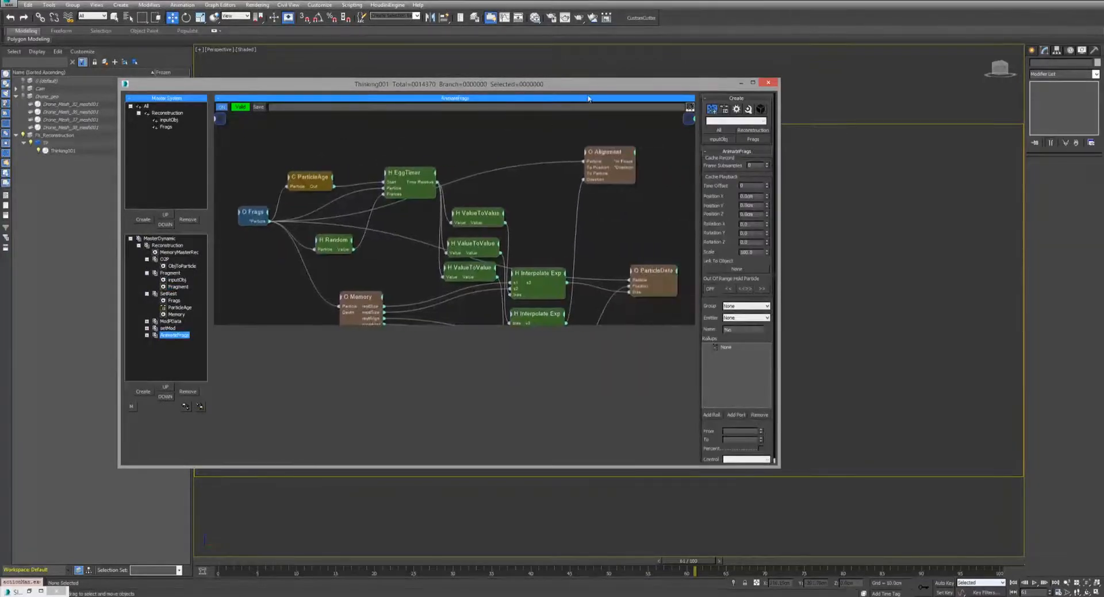
left_click_drag(589, 88, 348, 82)
middle_click_drag(433, 276, 393, 160)
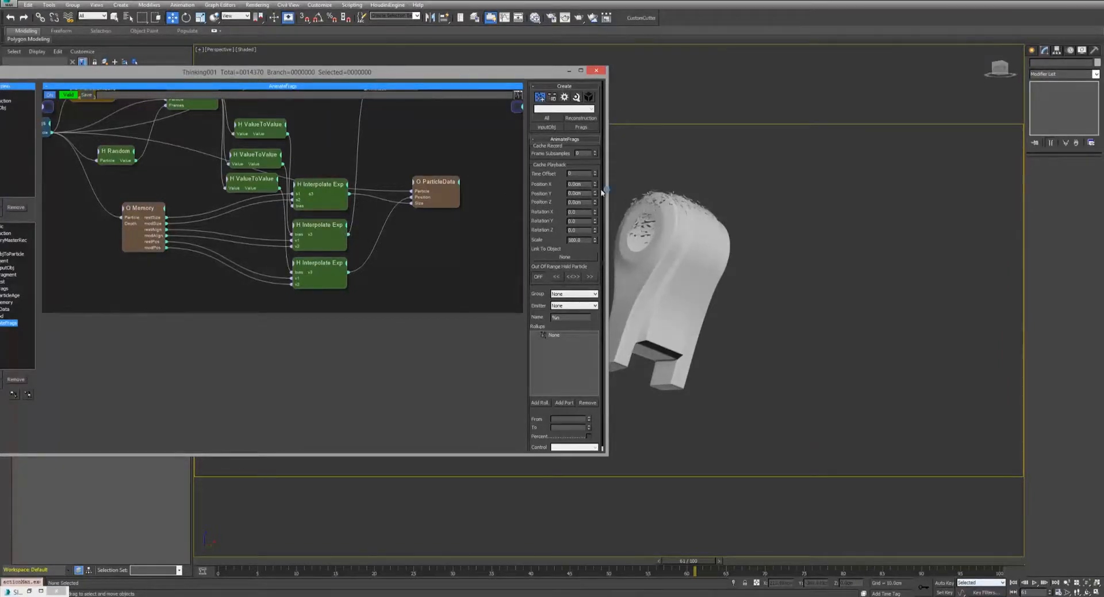
middle_click_drag(282, 124, 341, 230)
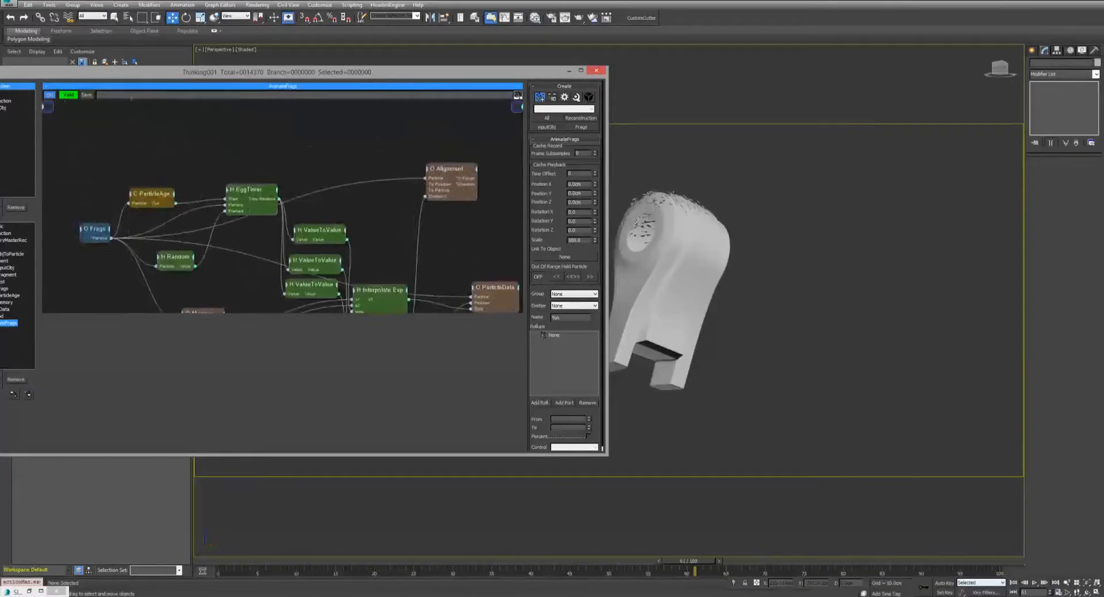
Create a particle group named static under the Reconstruction group.
left_click_drag(132, 76, 272, 80)
left_click(133, 105)
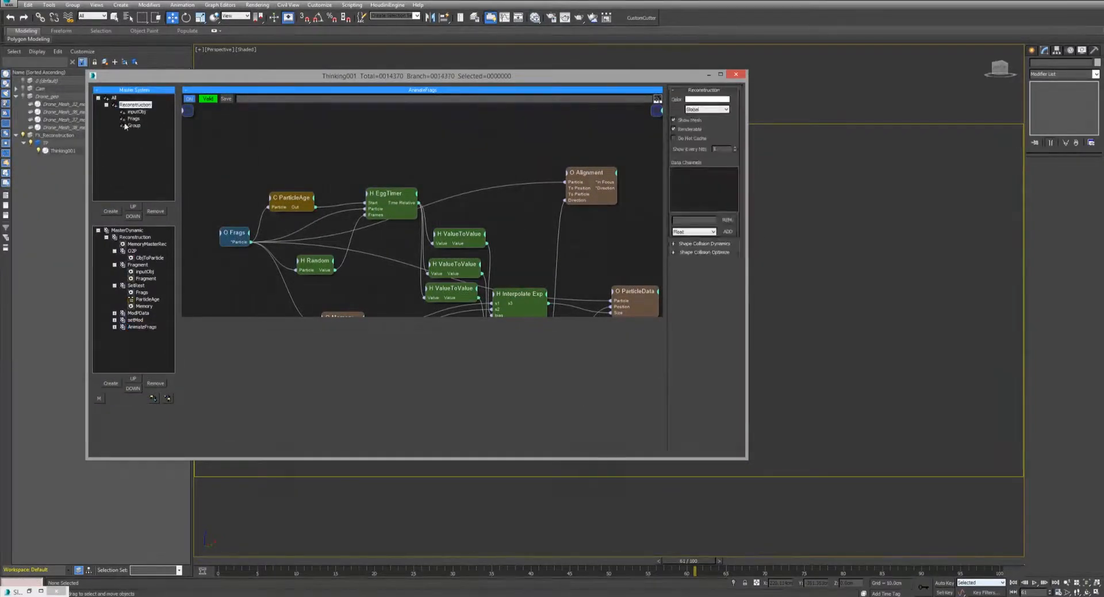
left_click(134, 125)
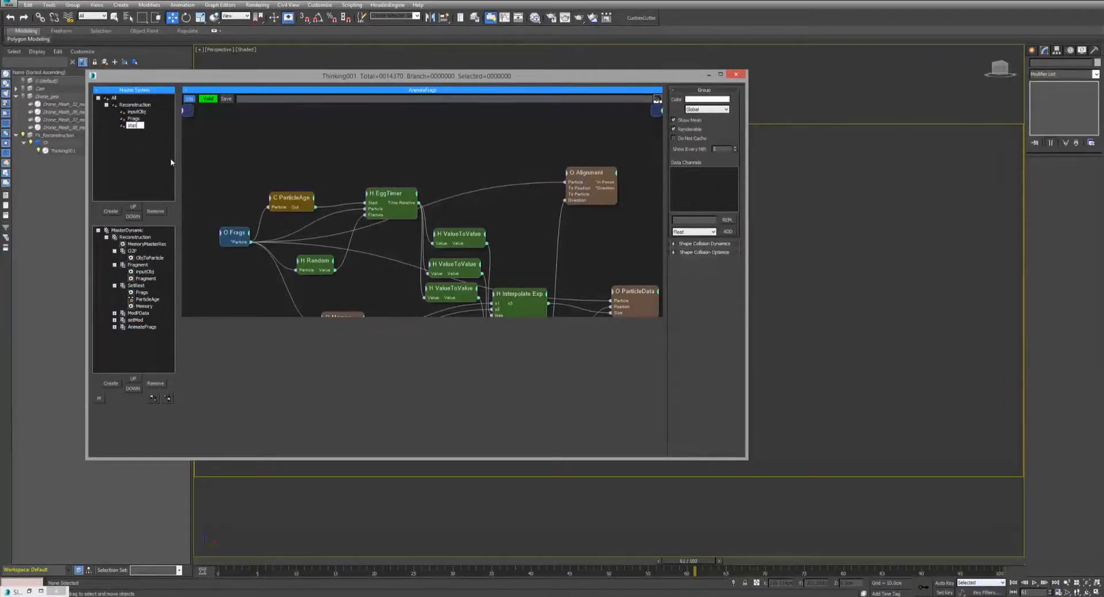
Give the static group a dark grey colour and set its viewport display type to None.
left_click(721, 102)
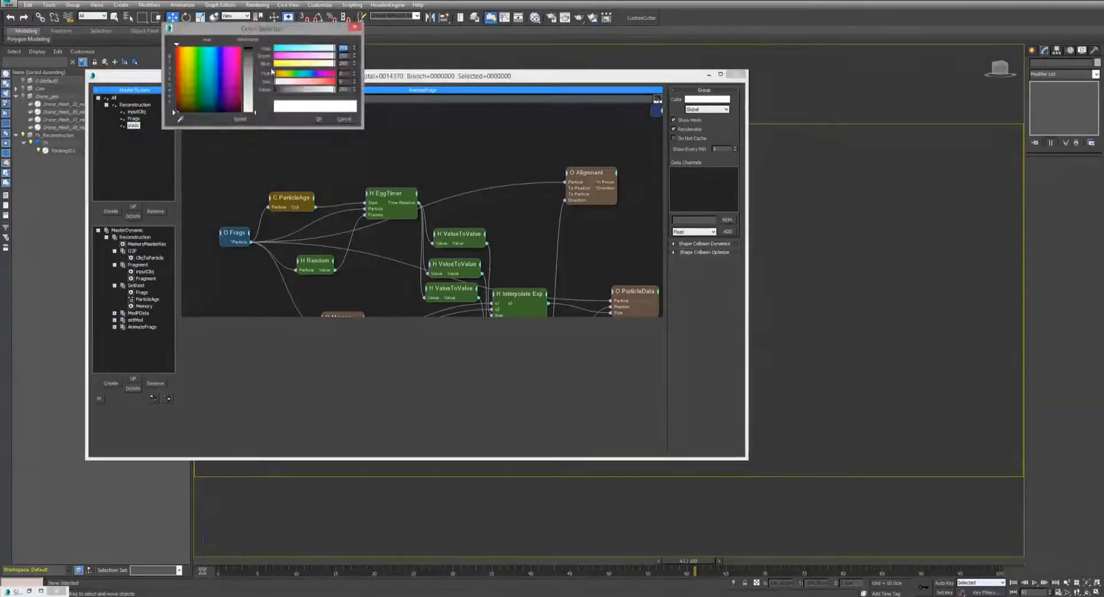
left_click_drag(335, 87, 290, 87)
left_click(323, 119)
left_click(707, 109)
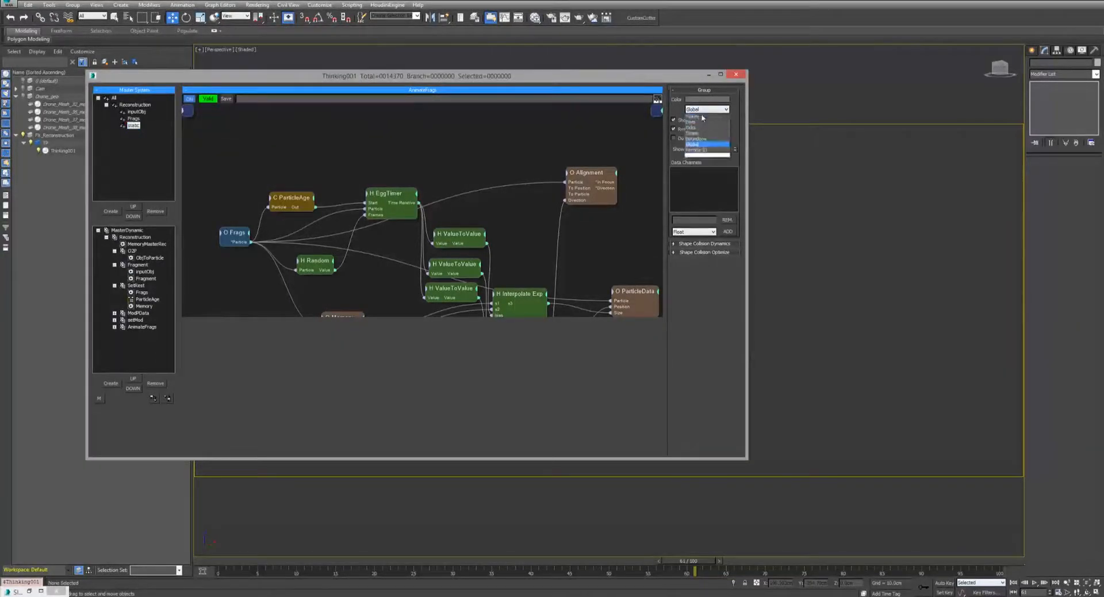
left_click(698, 119)
left_click_drag(696, 82, 286, 84)
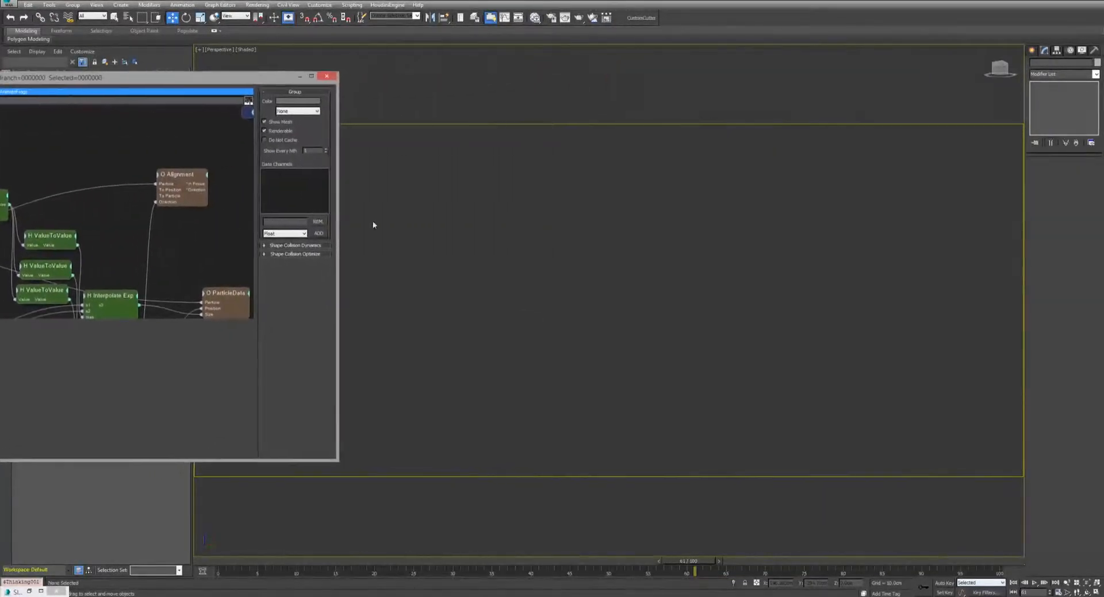
Add the Reached output to the EggTimer node in AnimateFrags and move the node up to clear space.
left_click_drag(195, 80, 518, 72)
left_click_drag(285, 185, 285, 165)
right_click(314, 168)
left_click(291, 140)
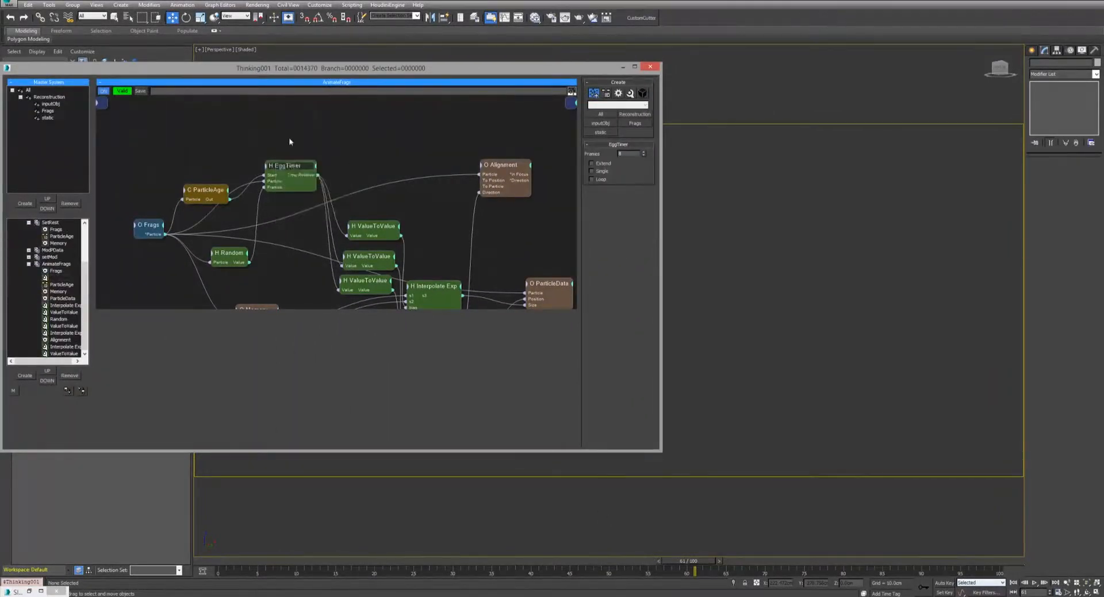
left_click(294, 165)
right_click(317, 165)
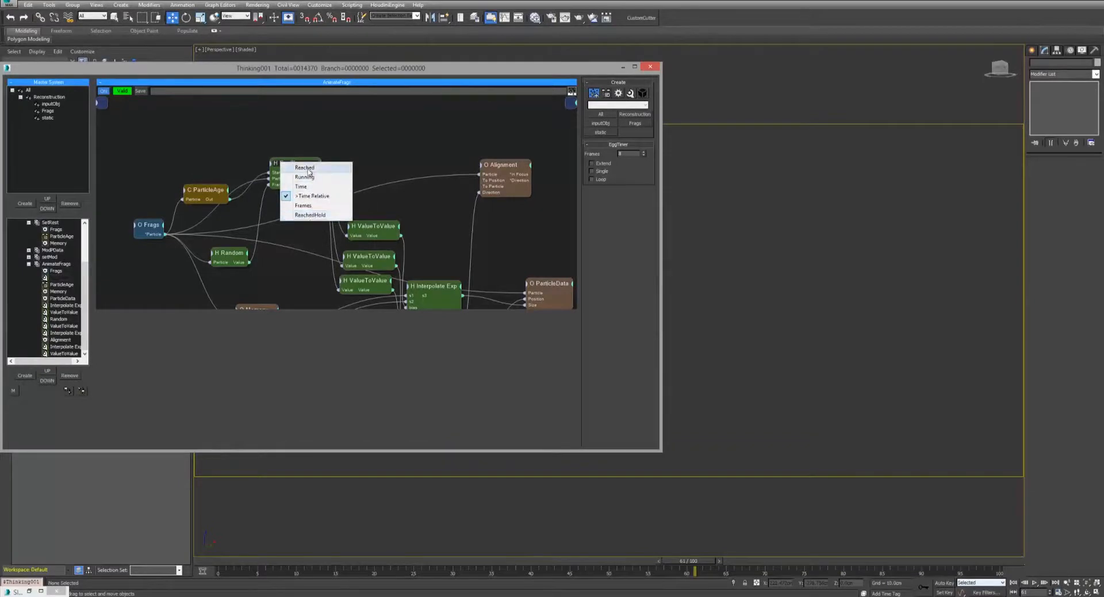
left_click(311, 168)
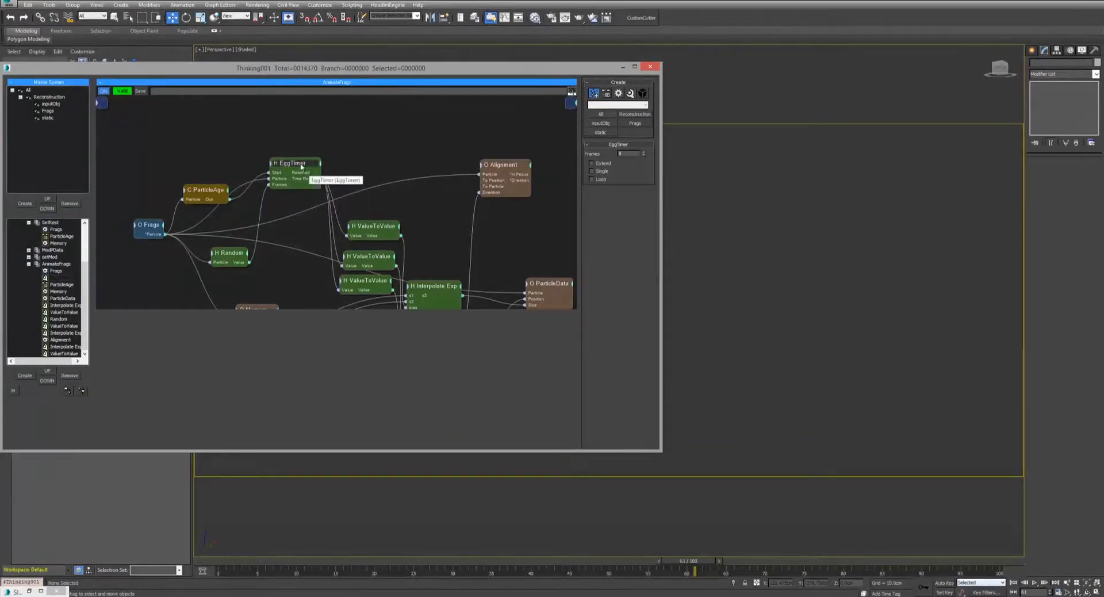
left_click_drag(311, 178, 304, 170)
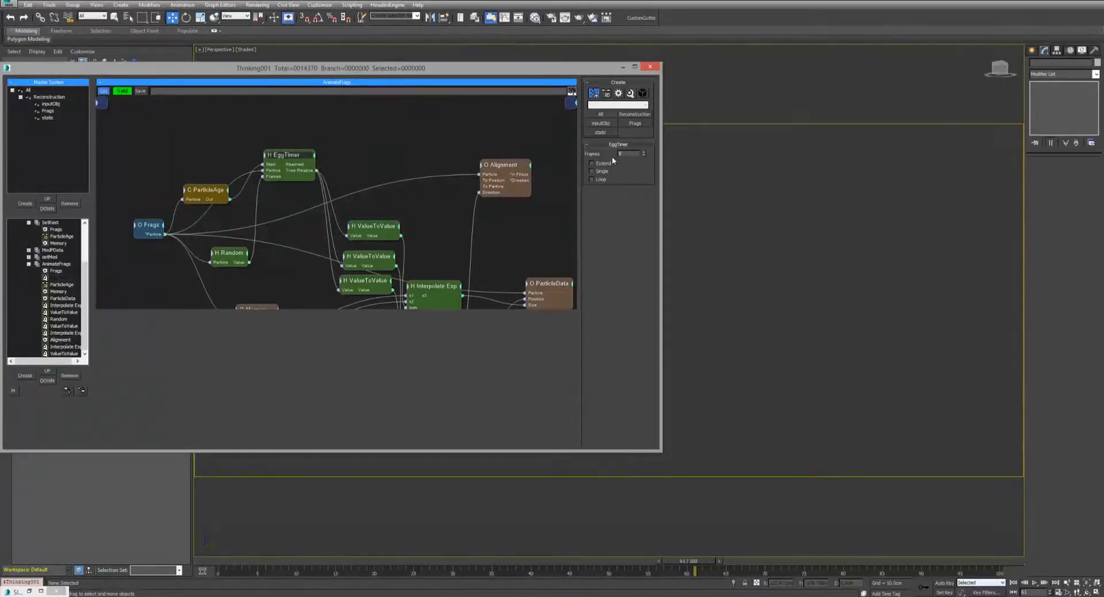
Add a Group operator beside the EggTimer node in AnimateFrags and feed the Frags particles into its Particle input.
left_click_drag(297, 162, 305, 163)
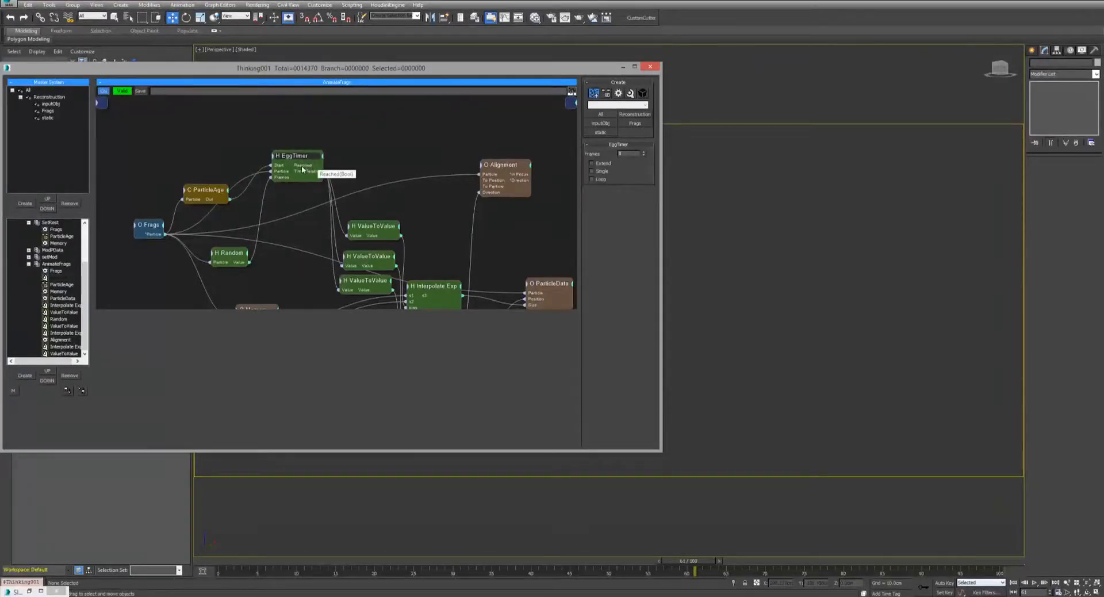
left_click_drag(302, 170, 301, 174)
right_click(368, 136)
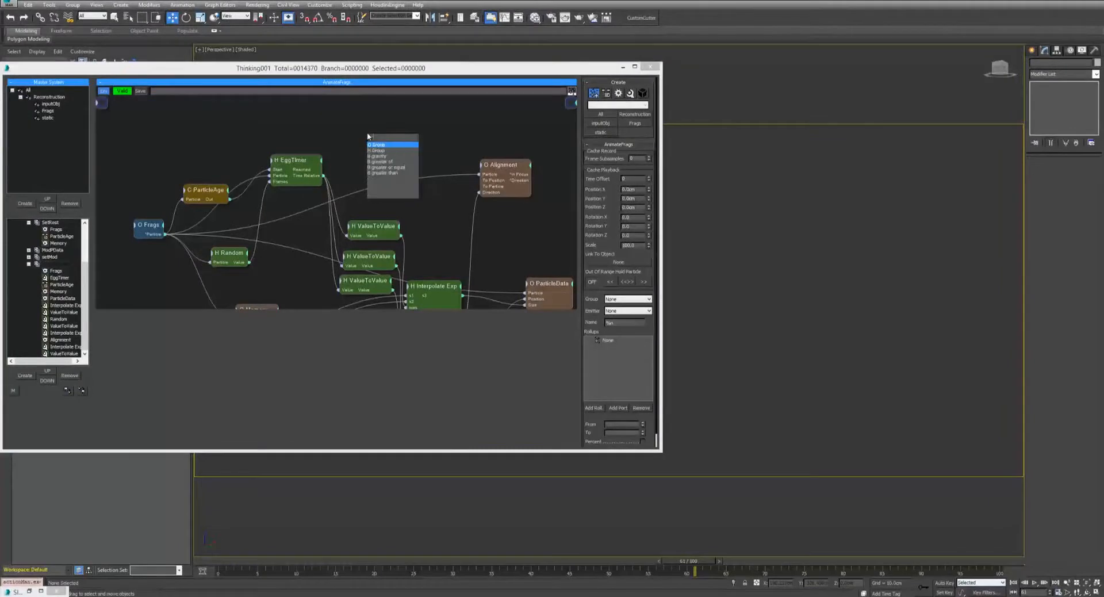
key("Return")
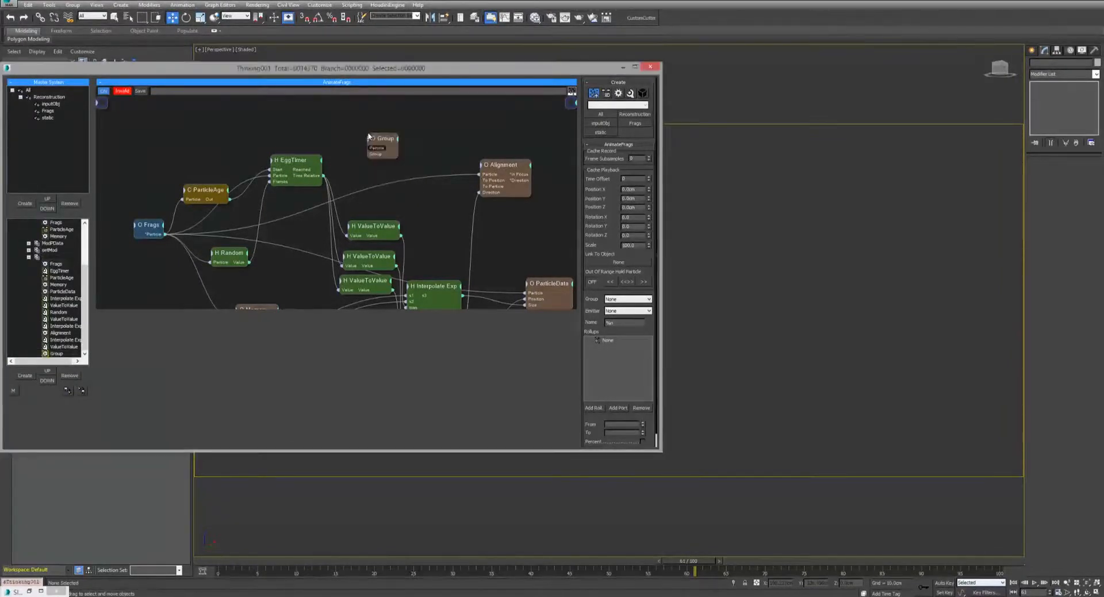
mouse_move(368, 136)
left_mouse_down()
mouse_move(376, 123)
mouse_move(376, 142)
left_mouse_up()
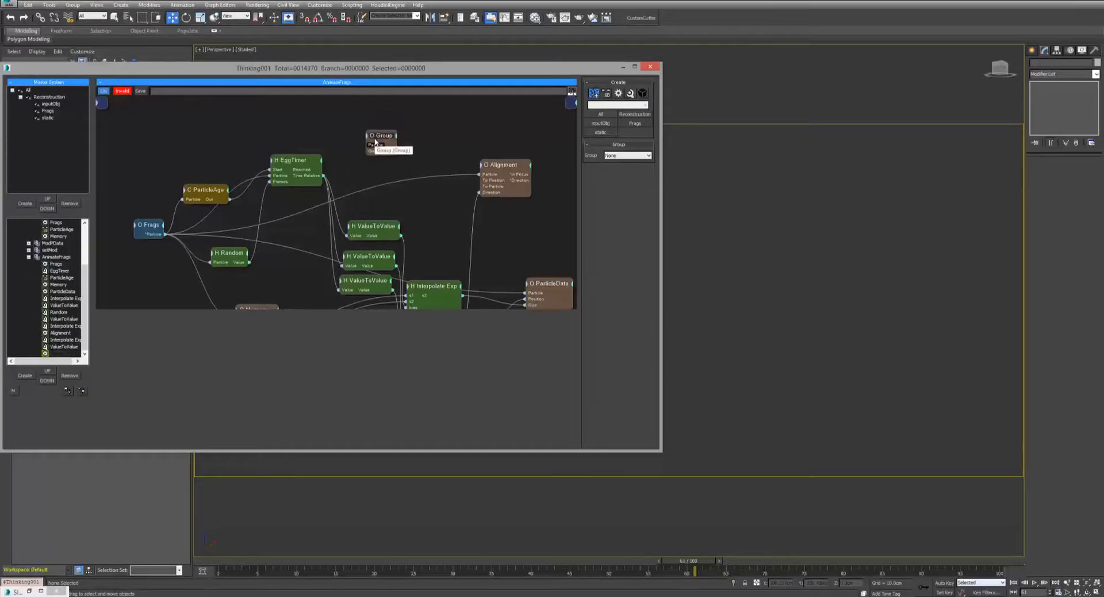
left_click_drag(160, 234, 390, 127)
Set the Group operator's target to static, add its ON input, and drive it with the EggTimer's Reached output.
left_click(617, 156)
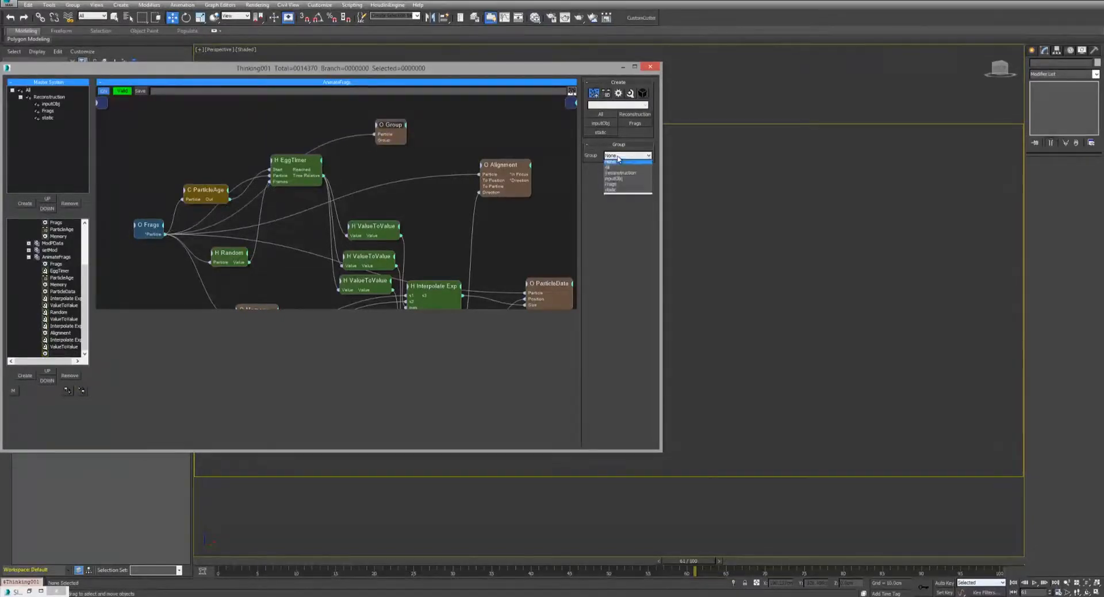
left_click(618, 191)
left_click(376, 126)
left_click(375, 133)
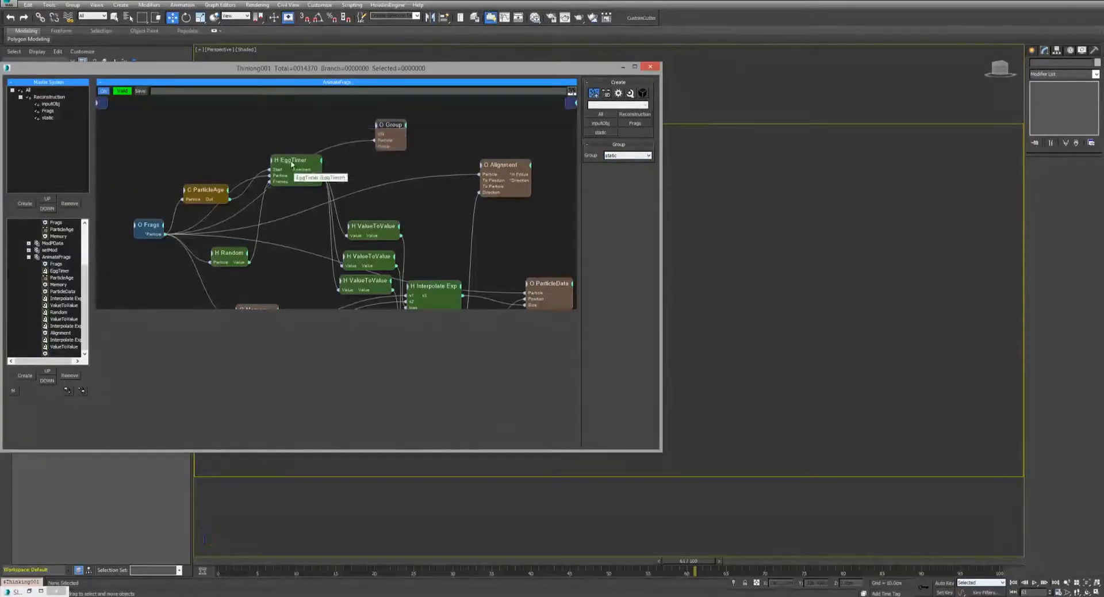
left_click_drag(293, 162, 294, 171)
left_click_drag(374, 152, 380, 137)
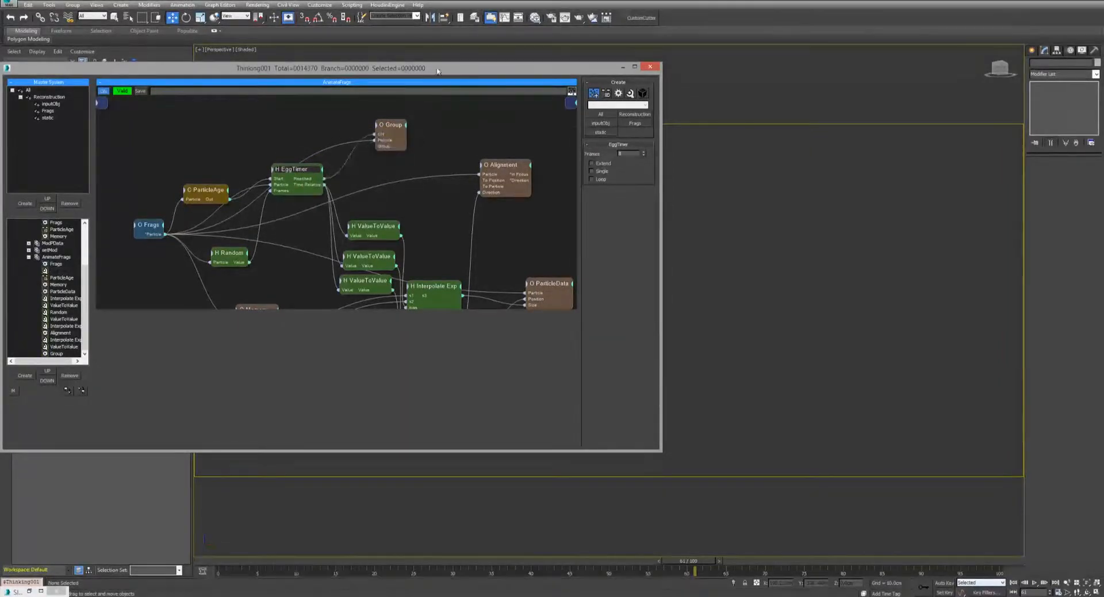
Uncover the viewport and play the reconstruction from the first frame to about frame 47.
left_click_drag(437, 71, 236, 77)
left_click(1015, 582)
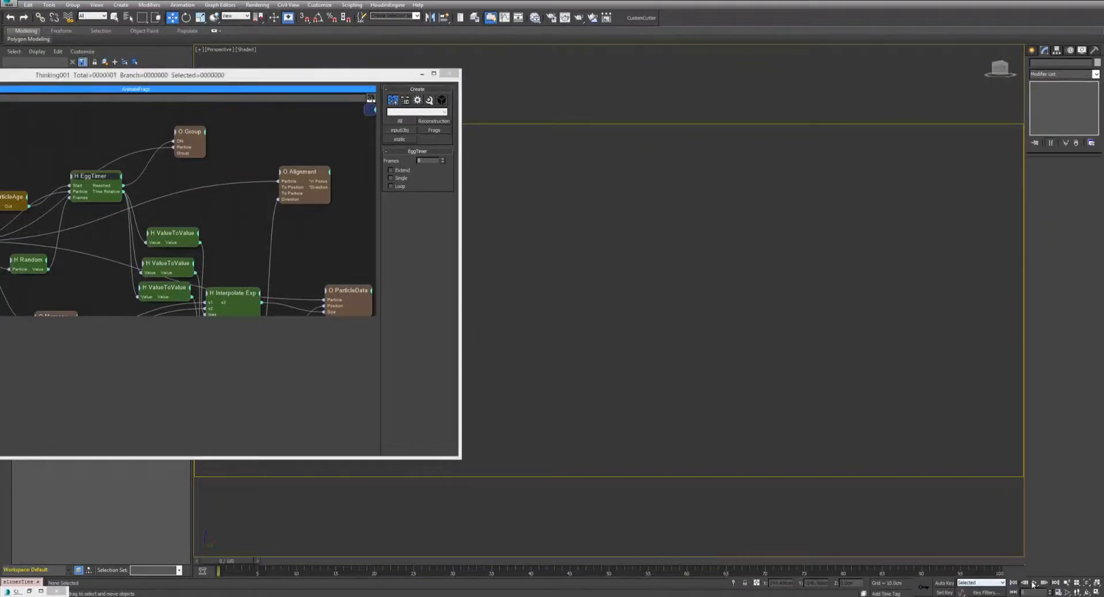
left_click(1034, 583)
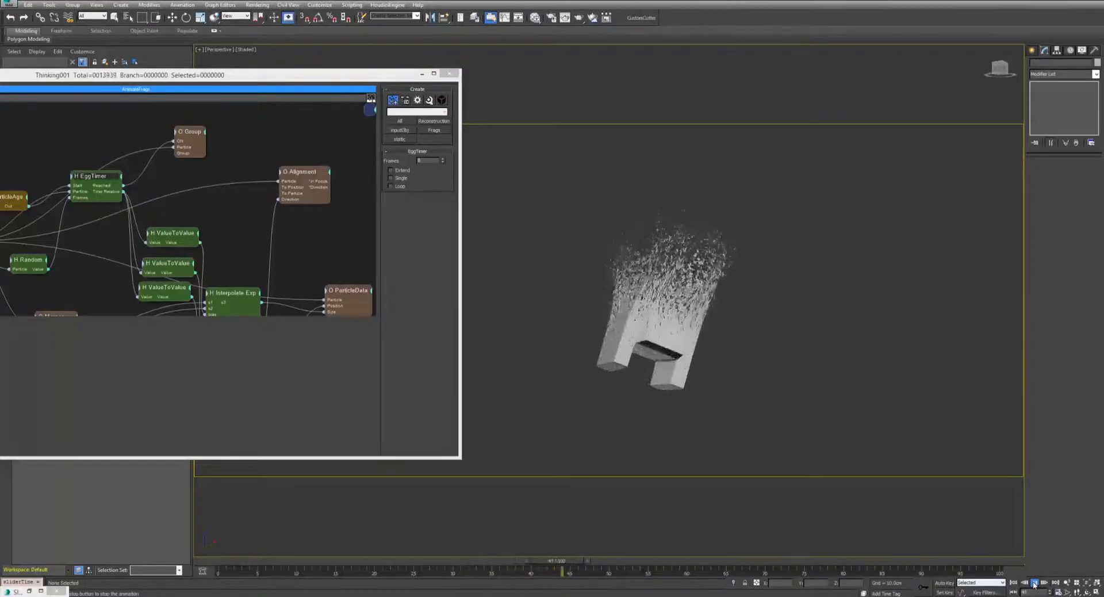
left_click(1034, 584)
Turn on edged faces in the perspective view and inspect the settled and still-moving fragments up close from below.
middle_click_drag(691, 357, 703, 331, "alt")
key("F4")
scroll(690, 339, "up", 5)
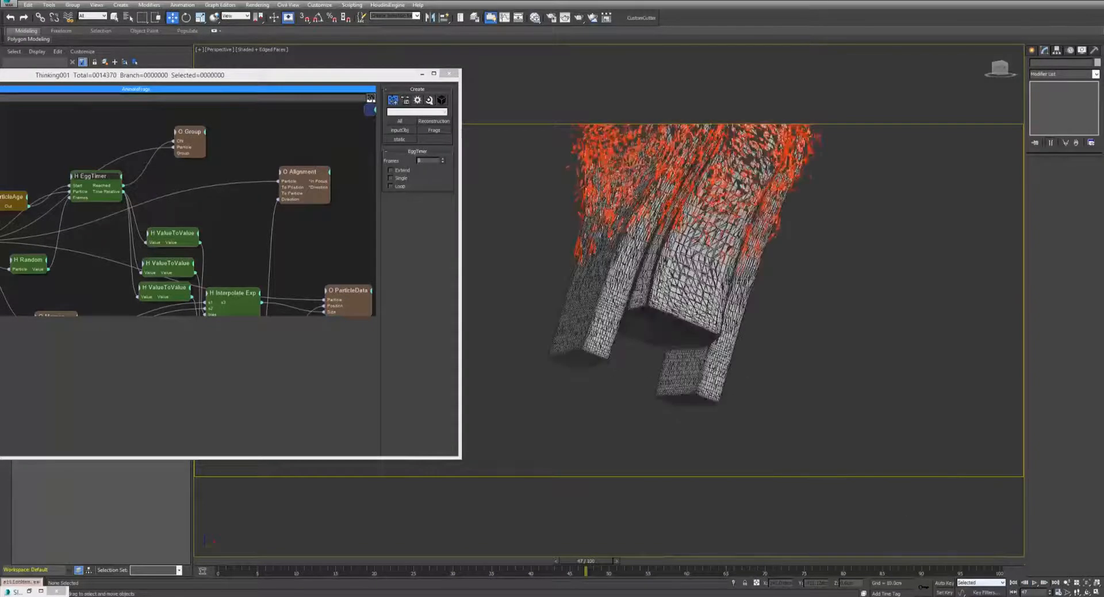
middle_click_drag(670, 275, 663, 296, "alt")
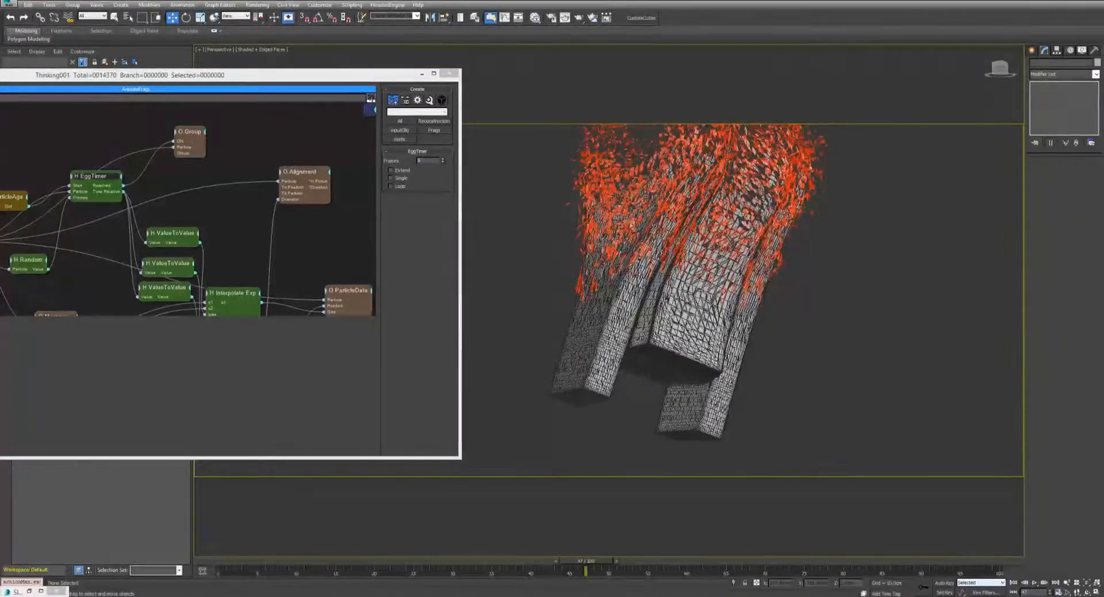
middle_click_drag(705, 330, 703, 352, "alt")
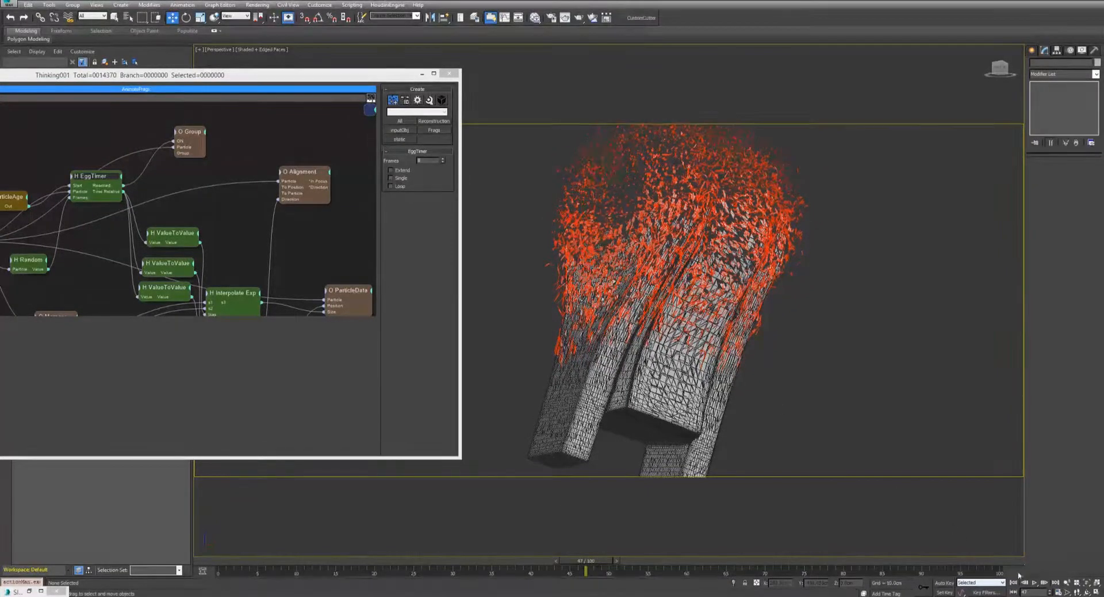
Continue playback to about frame 58 to check how fragments switch to the static group.
left_click(1036, 584)
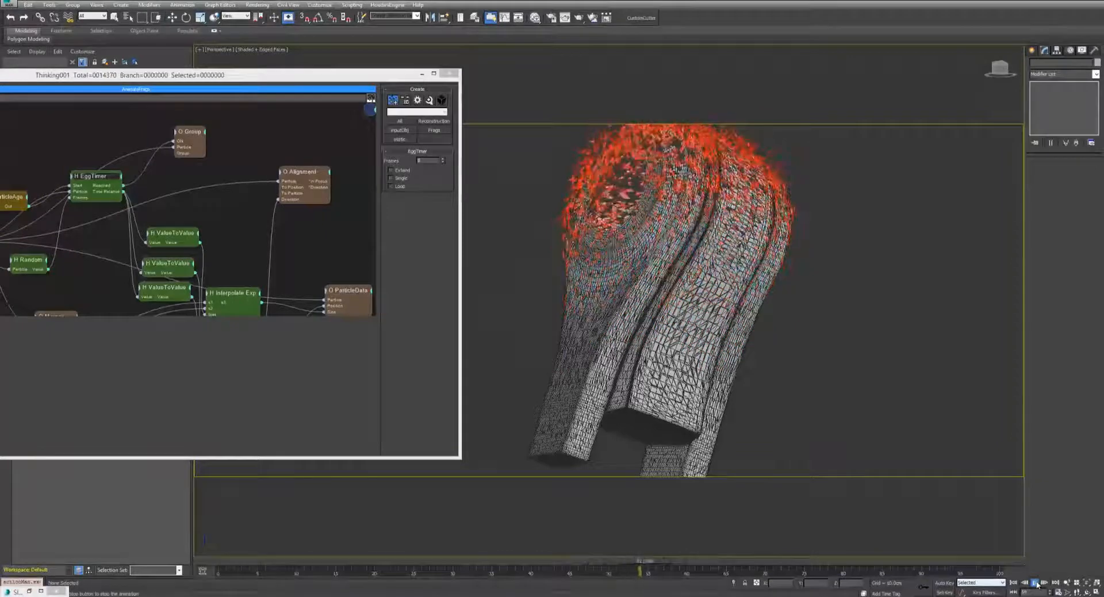
middle_click_drag(877, 377, 893, 436)
key("Escape")
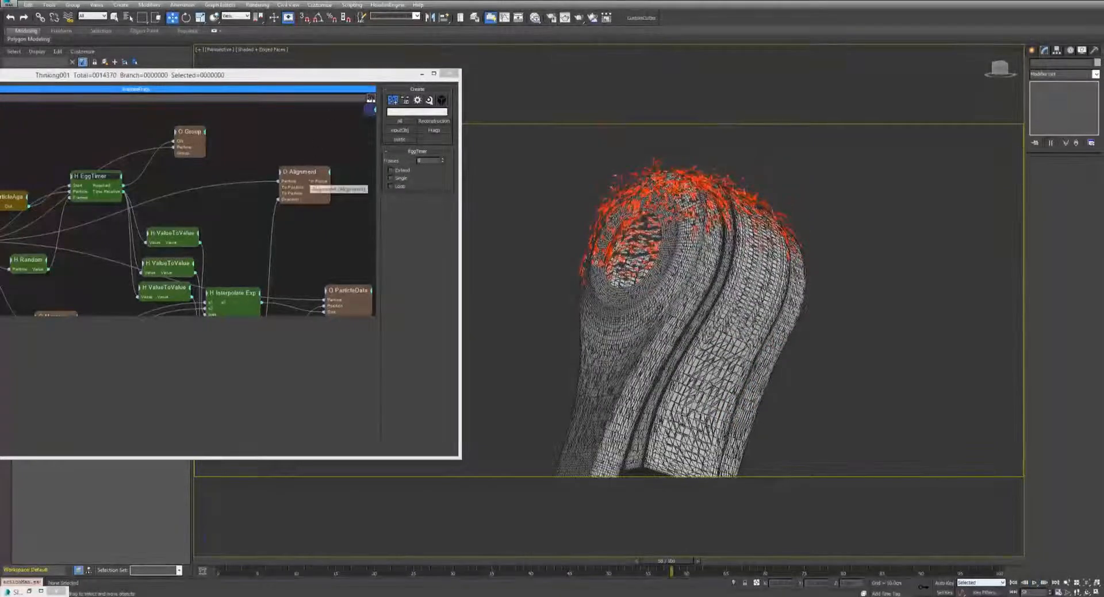
Examine the Interpolate Exp nodes in AnimateFrags that blend the Memory values for ParticleData and Alignment.
left_click_drag(291, 78, 438, 73)
middle_click_drag(374, 276, 296, 164)
left_click(304, 217)
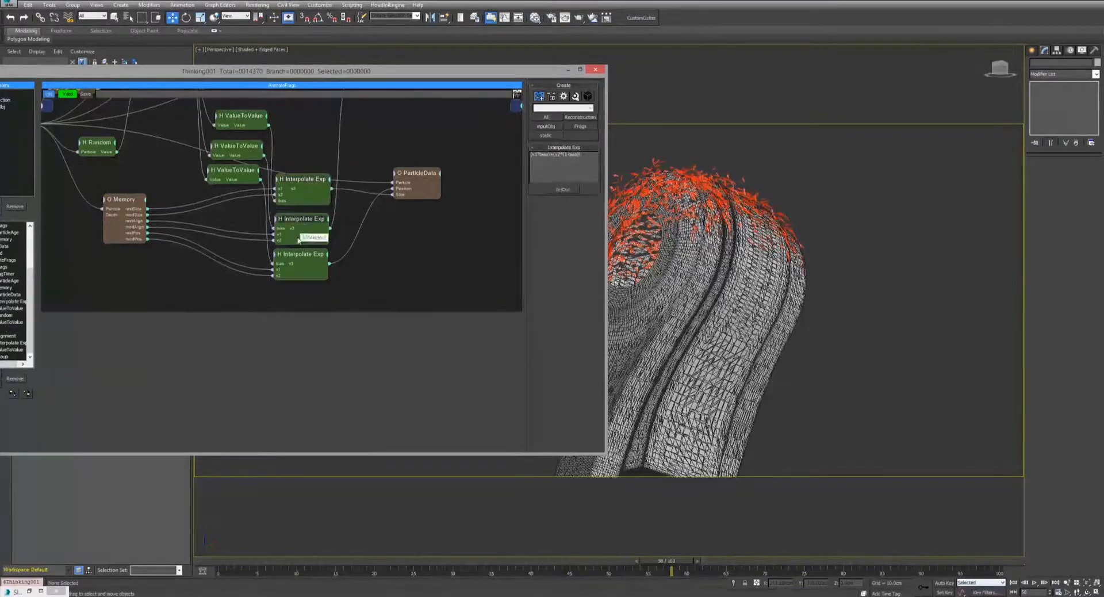
left_click_drag(304, 218, 306, 220)
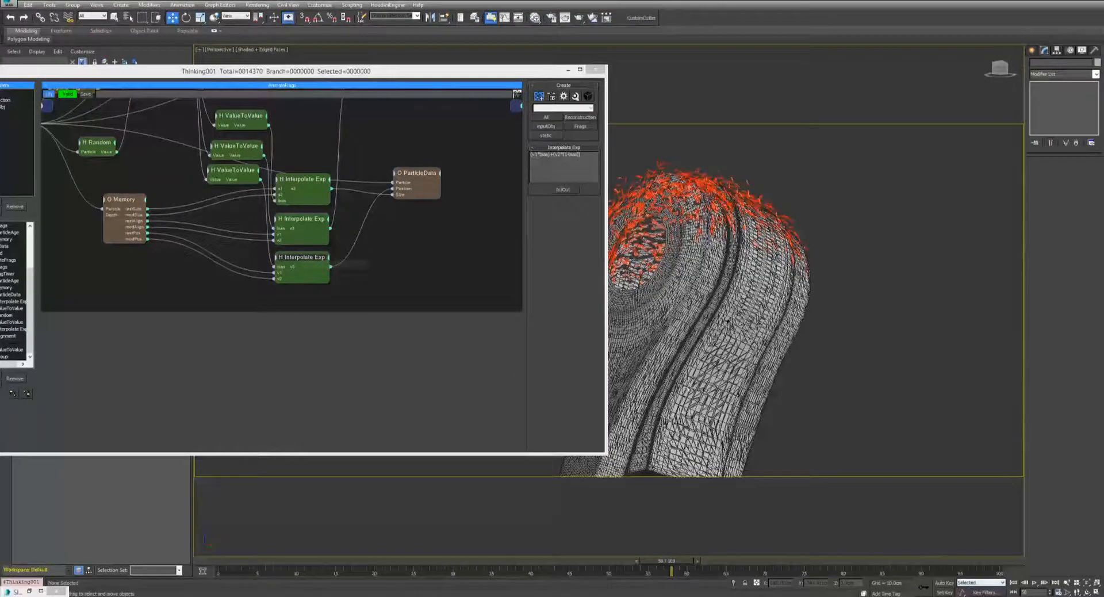
Replay the reconstruction animation from the first frame.
left_click(1013, 583)
left_click(1035, 583)
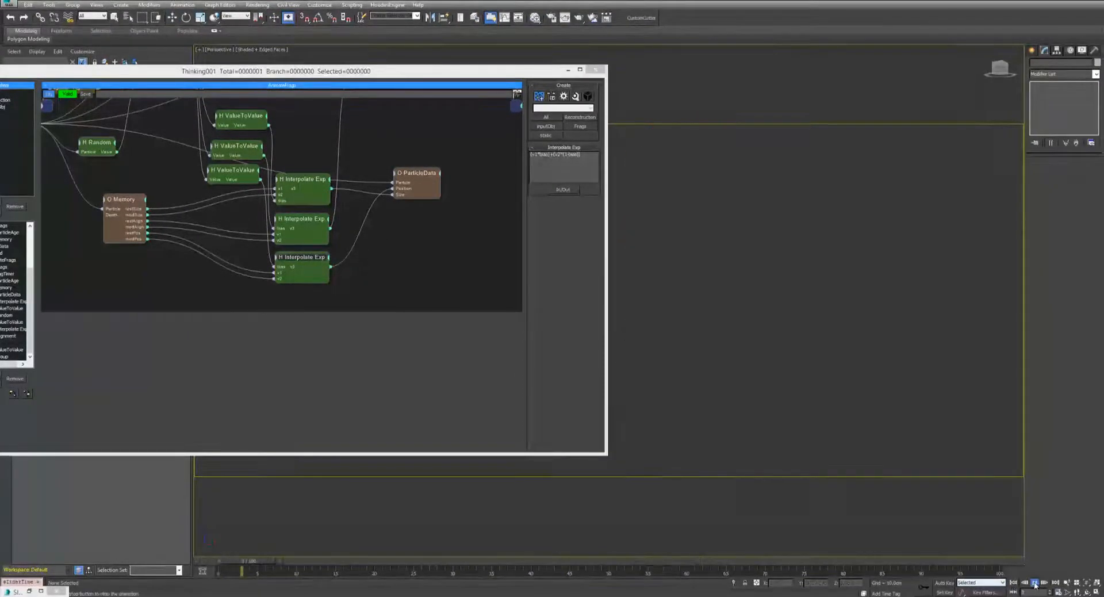